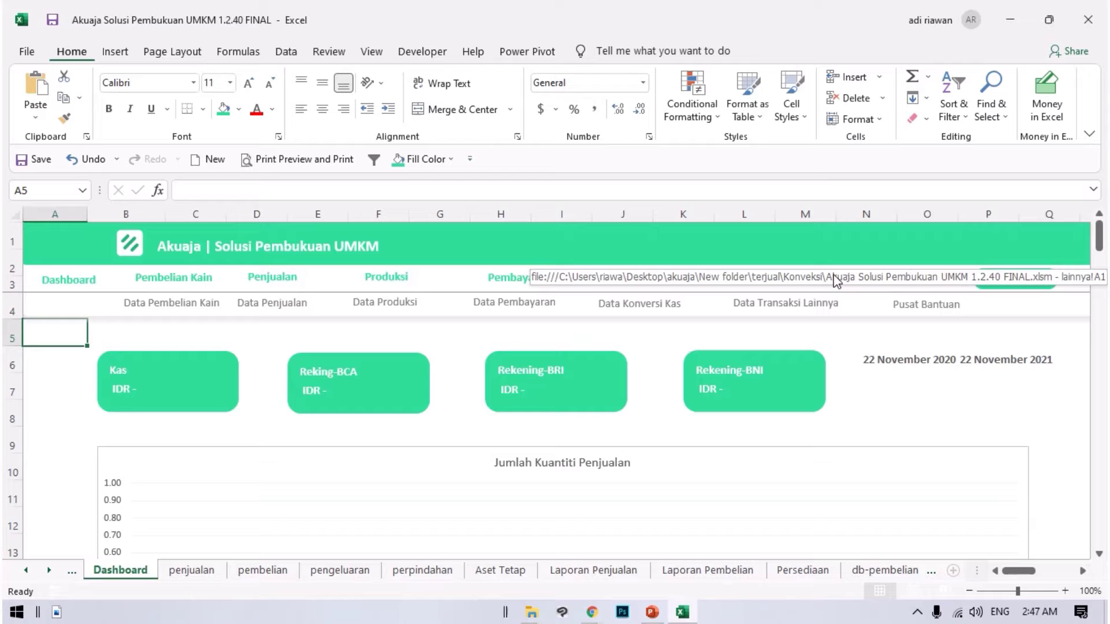
- Examine the account balances and the sales charts on the Dashboard sheet
scroll(914, 411, "down", 2)
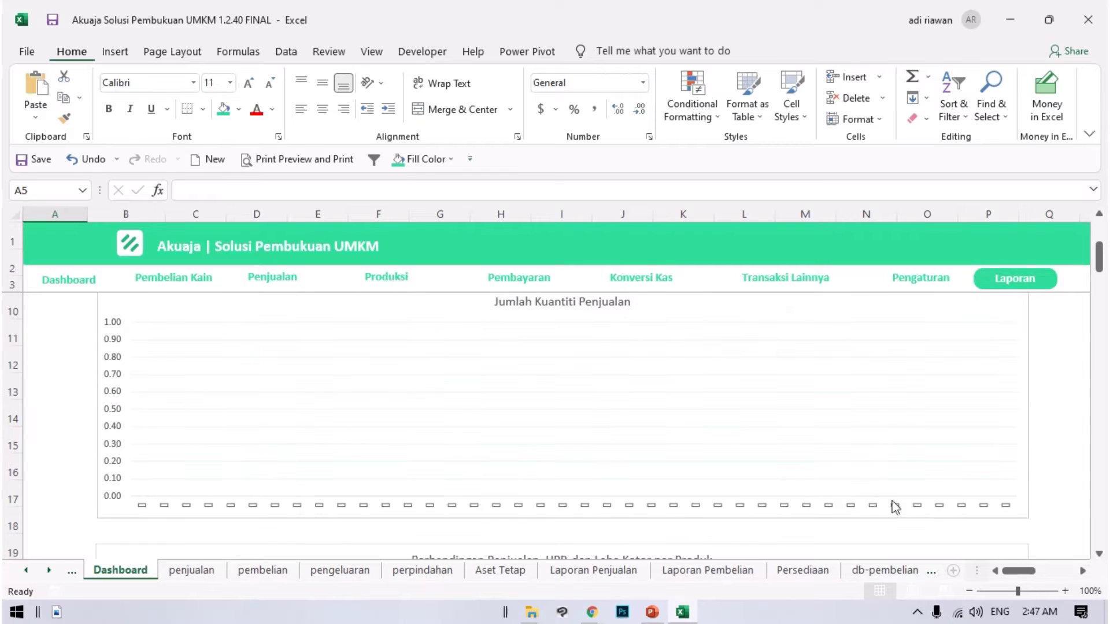
scroll(902, 526, "up", 2)
scroll(508, 376, "down", 3)
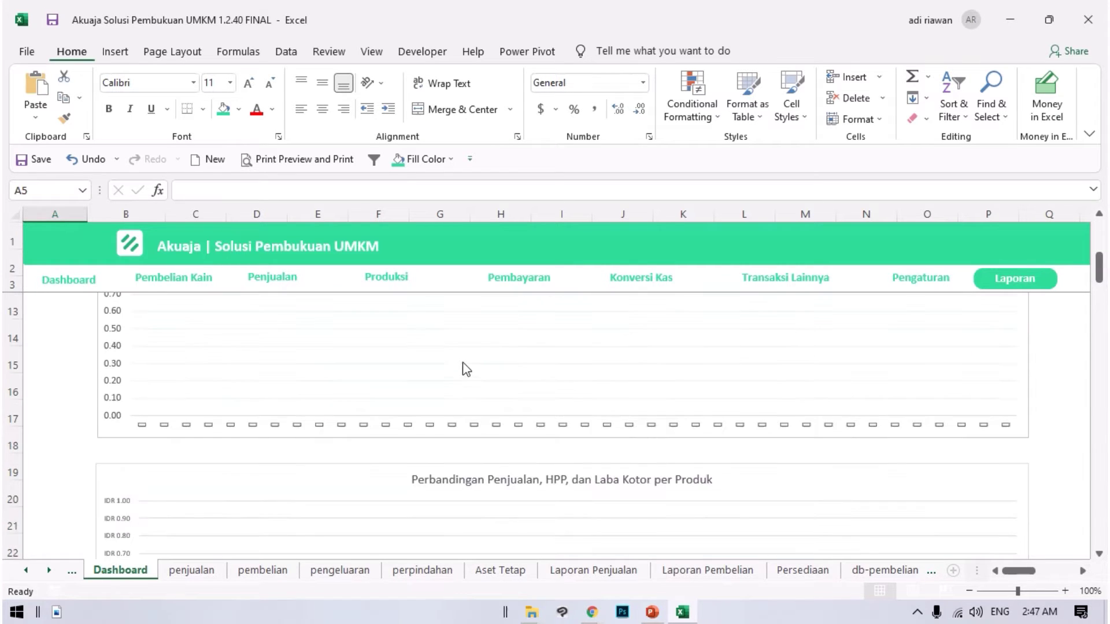
scroll(528, 388, "down", 2)
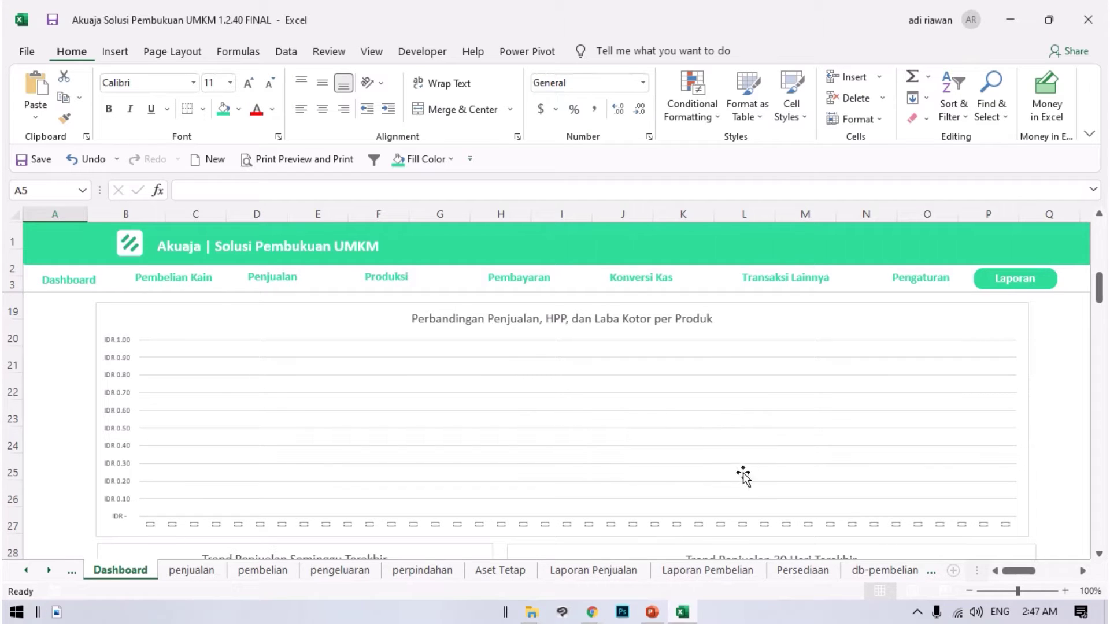
- Look through the db-pembelian, Laporan Keuangan, Laporan, lainnya and db-penjualan sheets
left_click(885, 571)
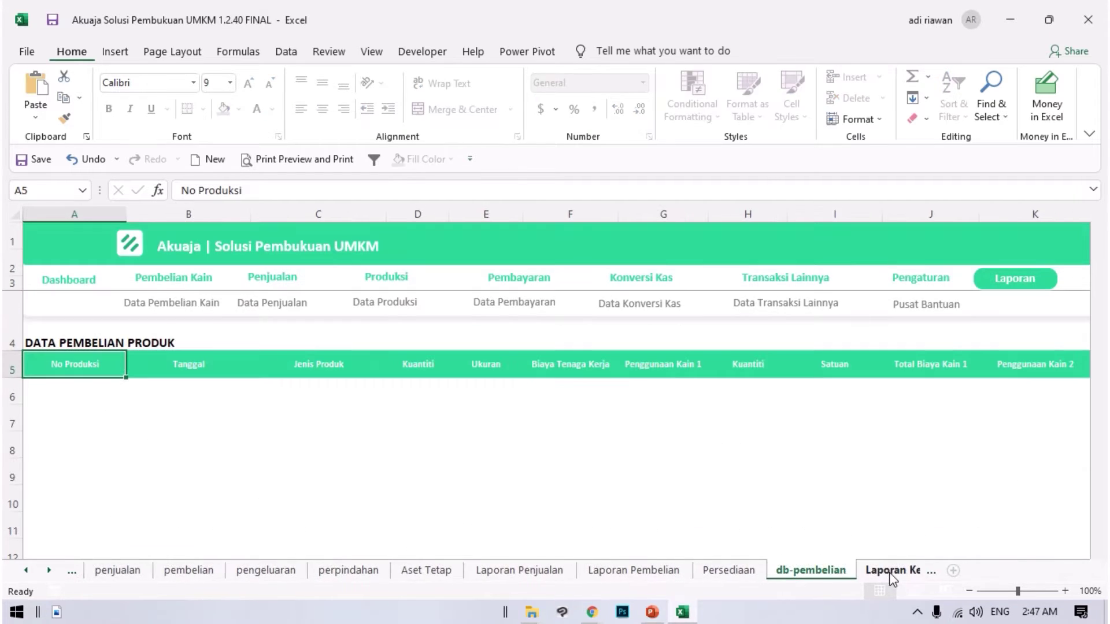
left_click(891, 572)
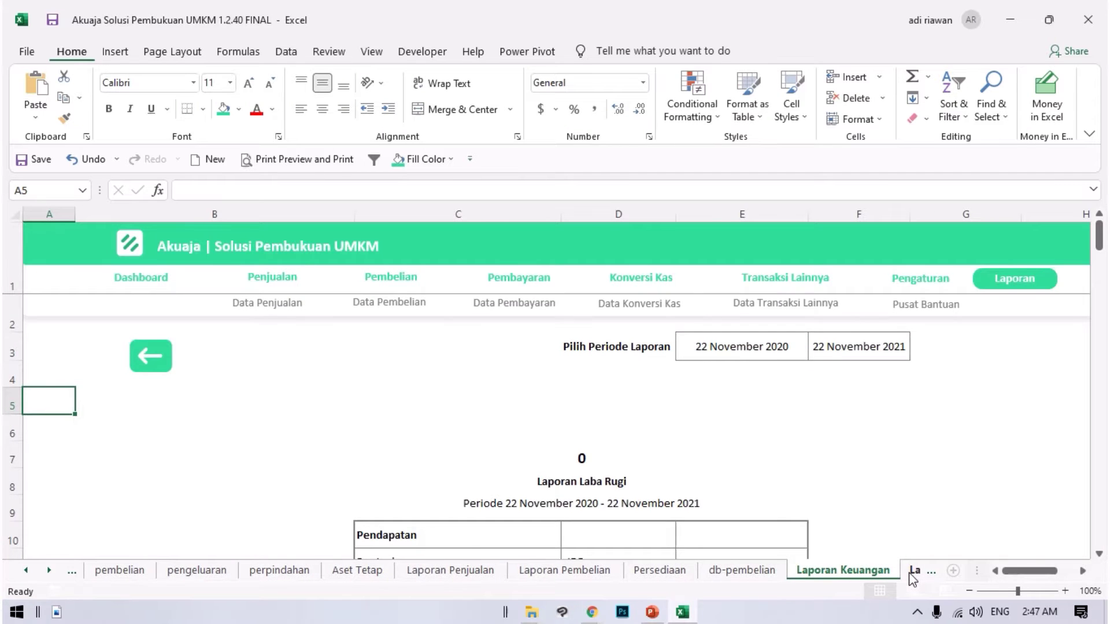
left_click(913, 571)
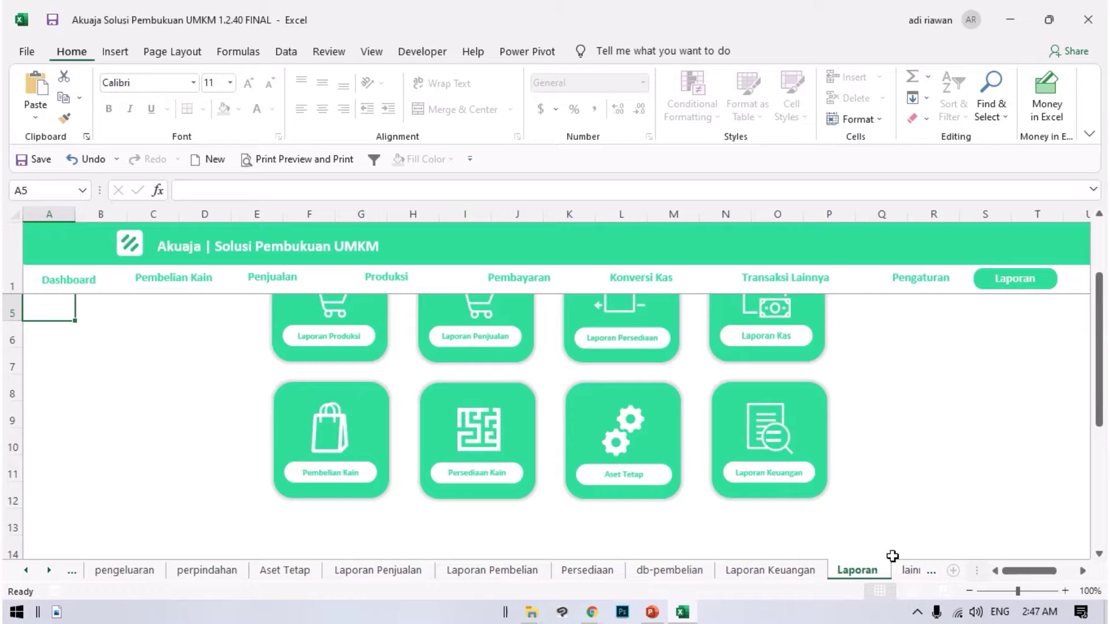
scroll(888, 518, "up", 1)
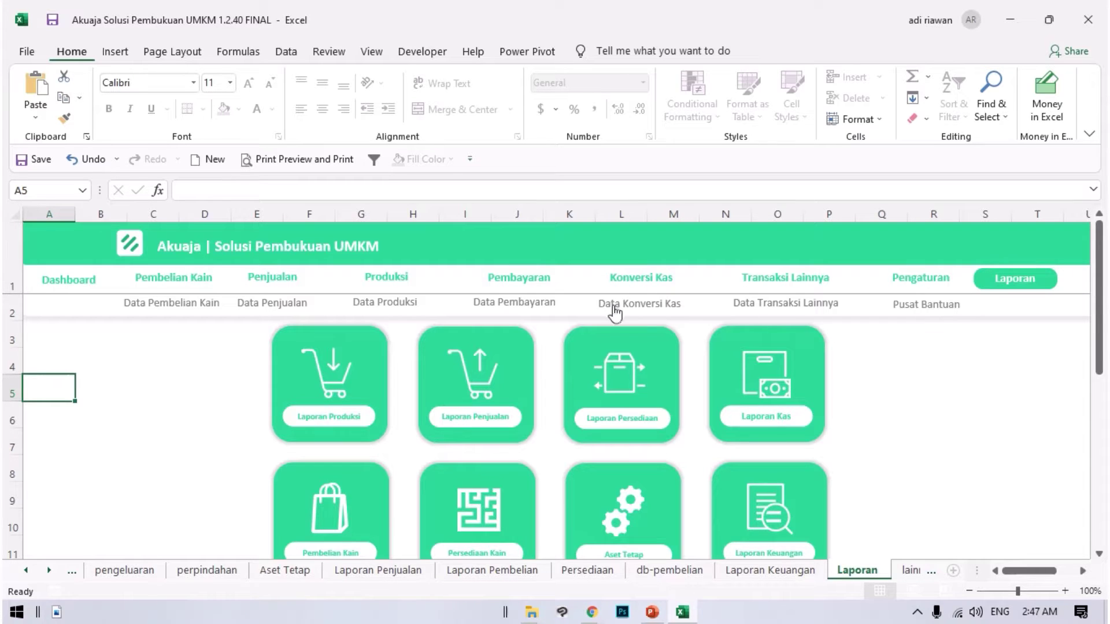
left_click(803, 574)
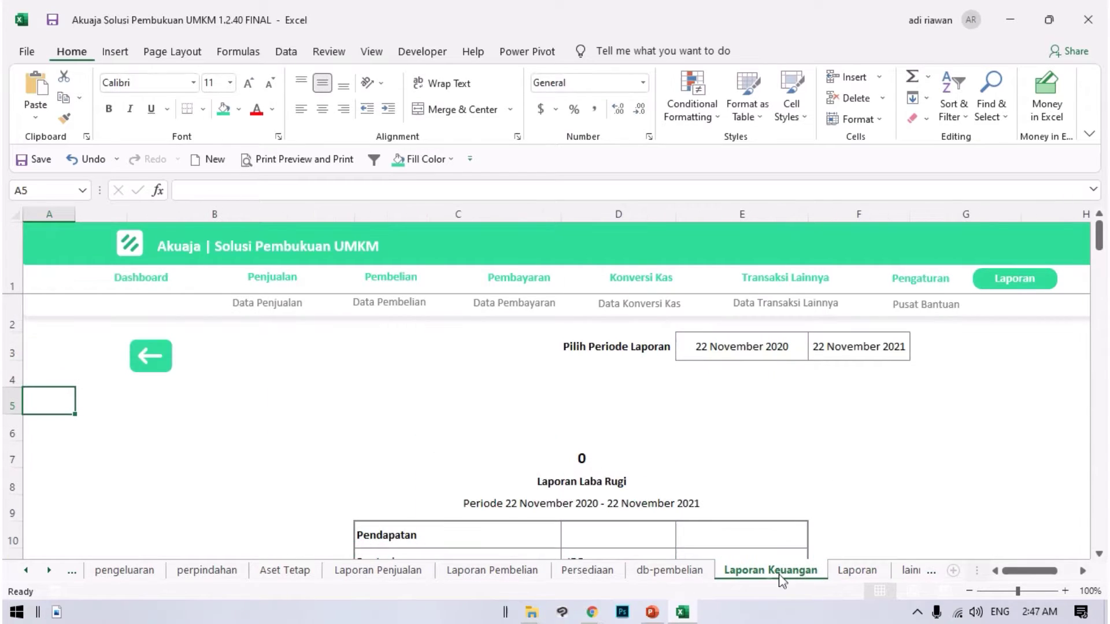
left_click(670, 570)
left_click(851, 570)
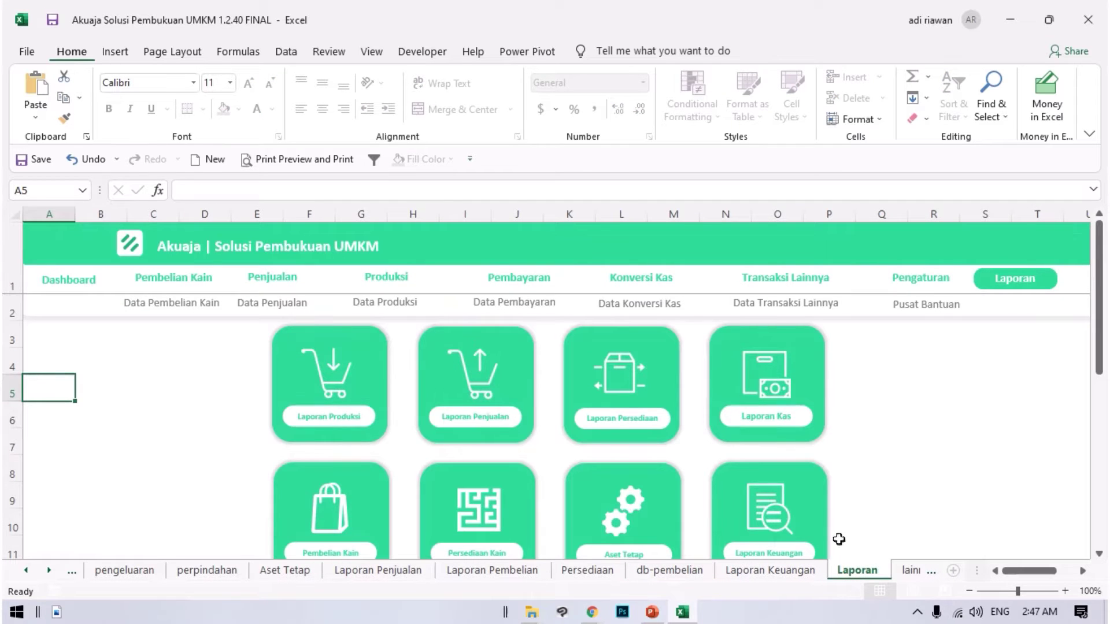
left_click(899, 571)
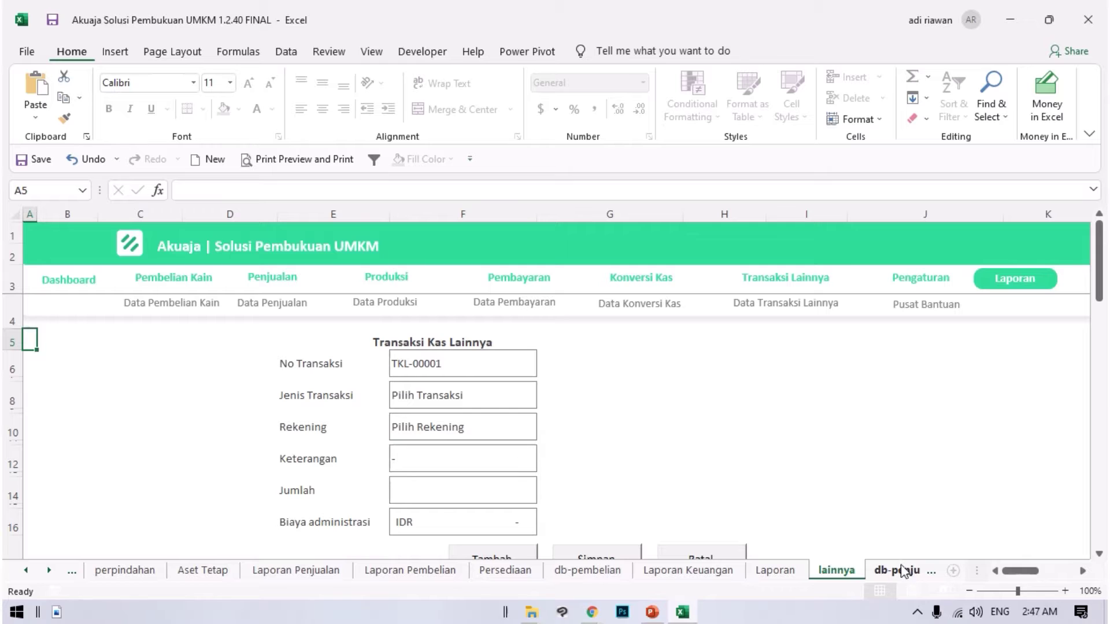
left_click(896, 572)
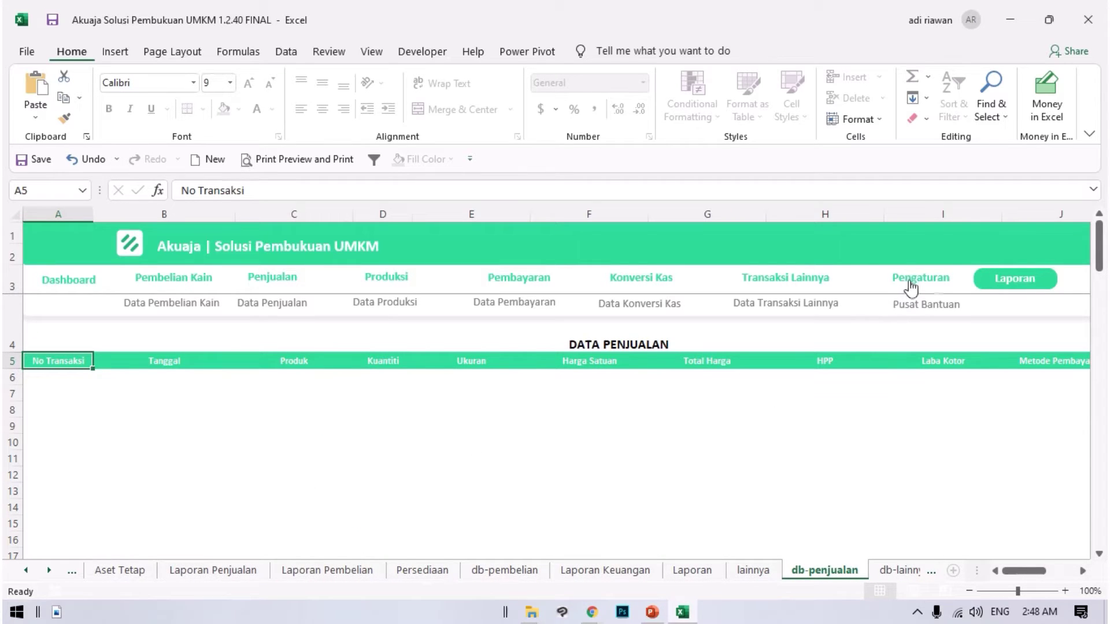
- Go to the Pengaturan page and set Nama Usaha to Jaya Konveksi in the general settings
left_click(931, 280)
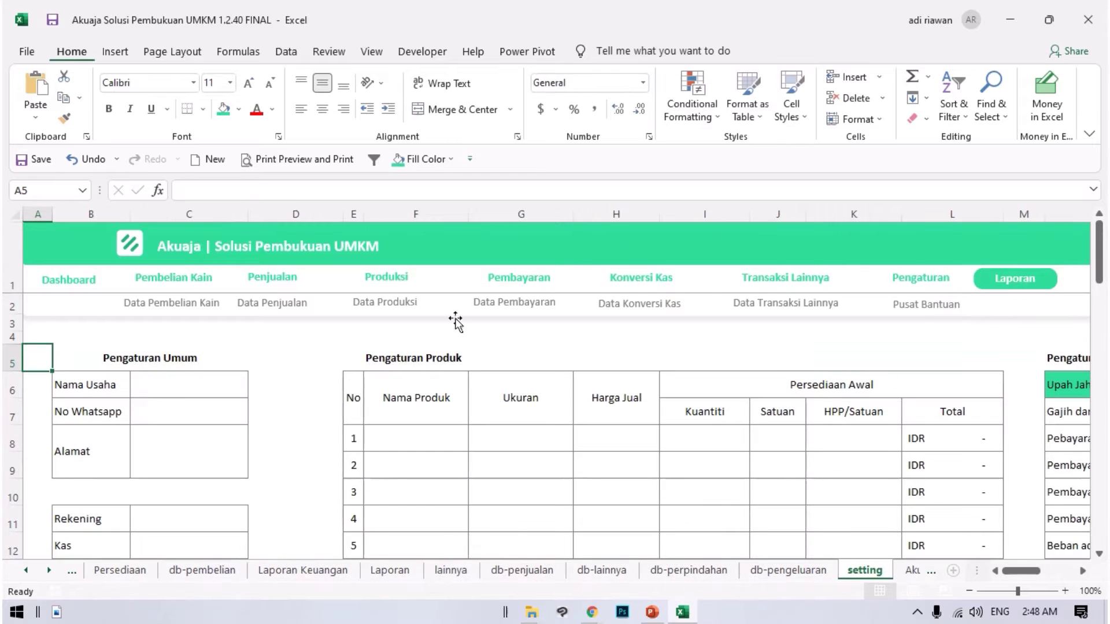
scroll(651, 406, "down", 1)
left_click(205, 336)
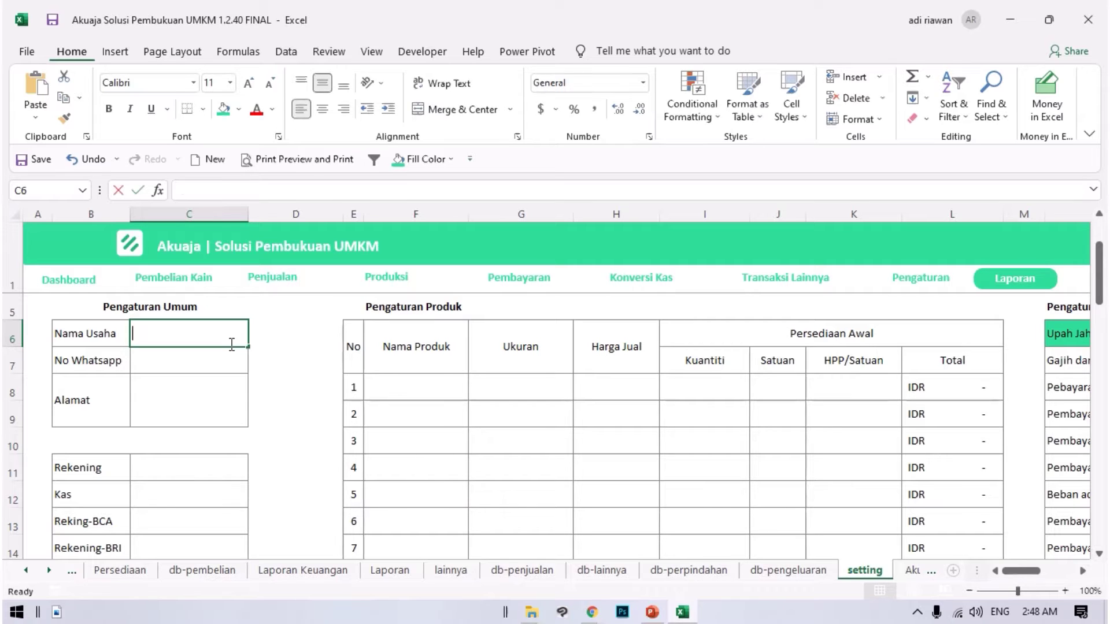
type("Jaya Konveksi")
key("Return")
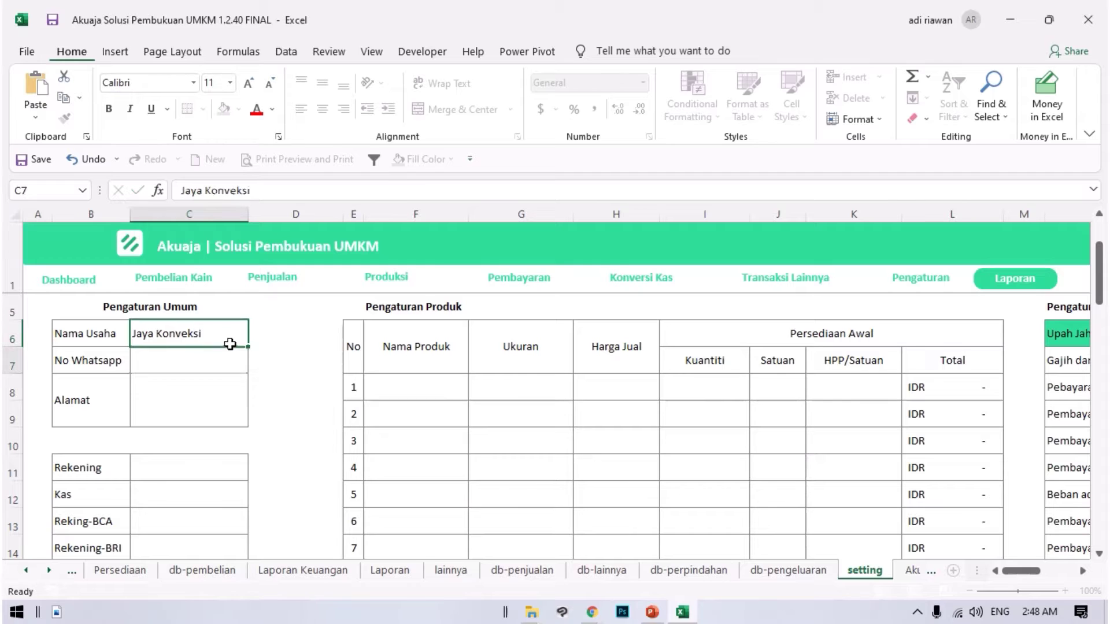
- Fill in the business's WhatsApp number and address in the general settings
type("0982")
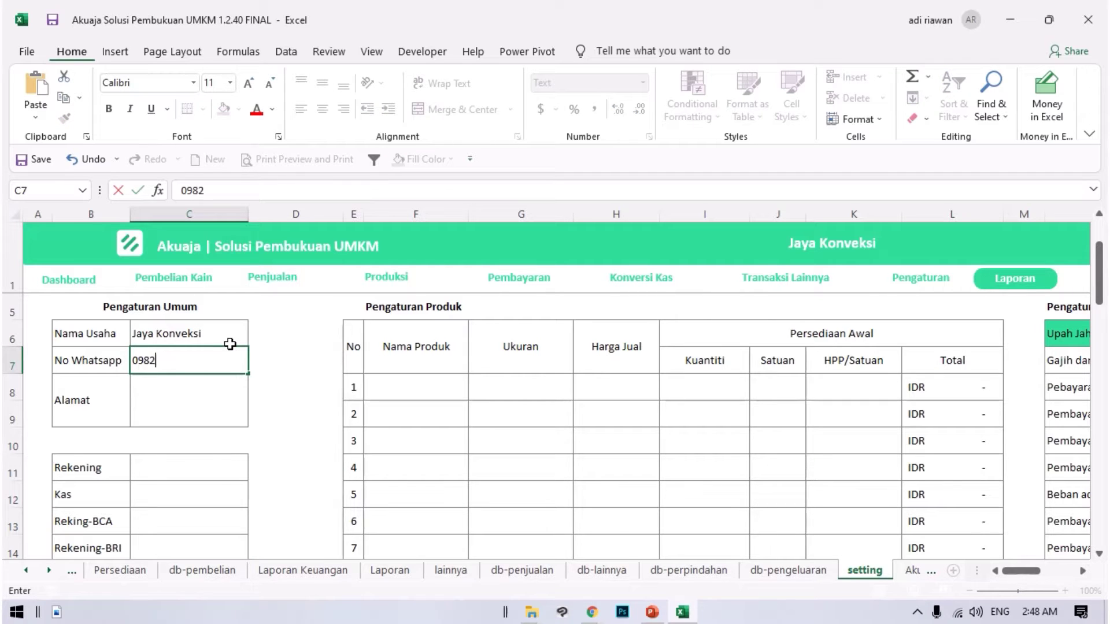
type("9998")
key("Return")
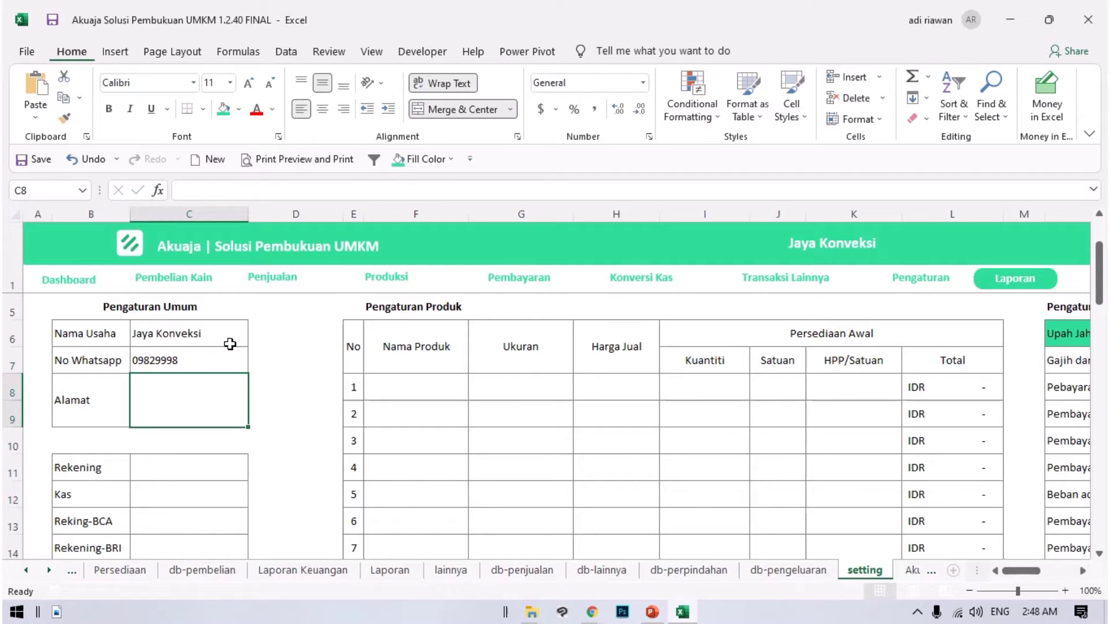
type("Jarta-")
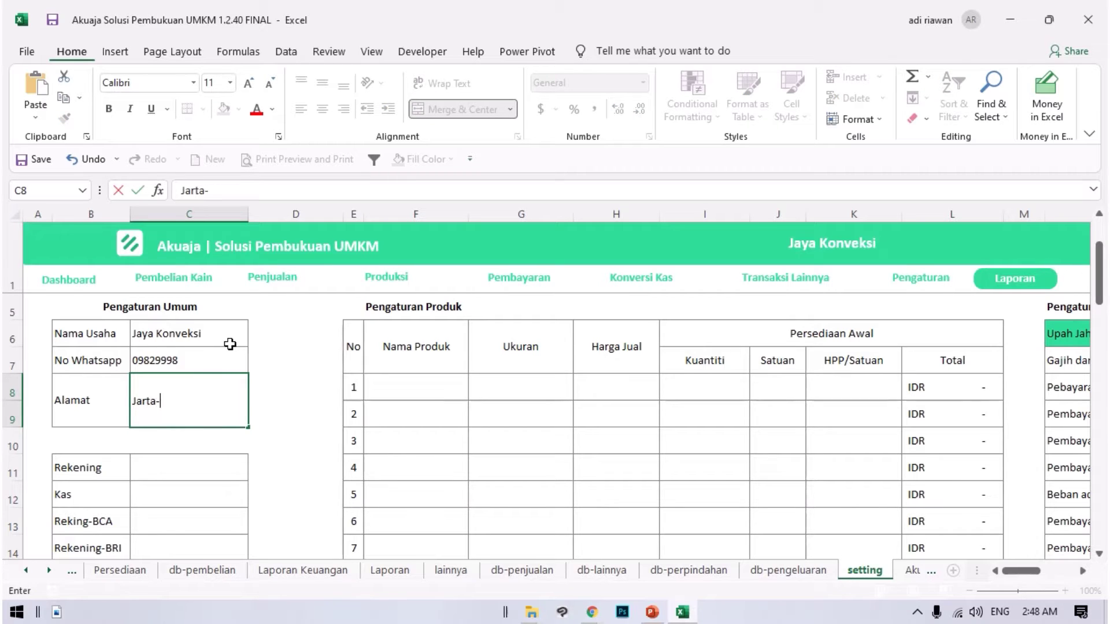
type("Indonesia")
key("Return")
- Check the business details in the invoice header on the faktur sheet, and return to the setting sheet
left_click(214, 327)
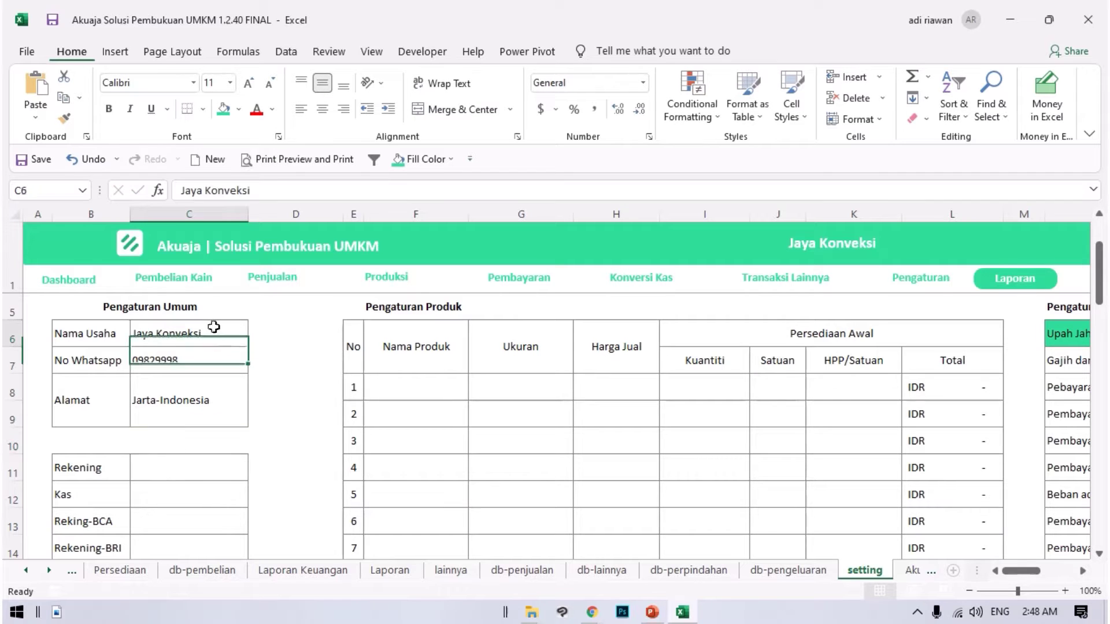
left_click_drag(214, 327, 226, 389)
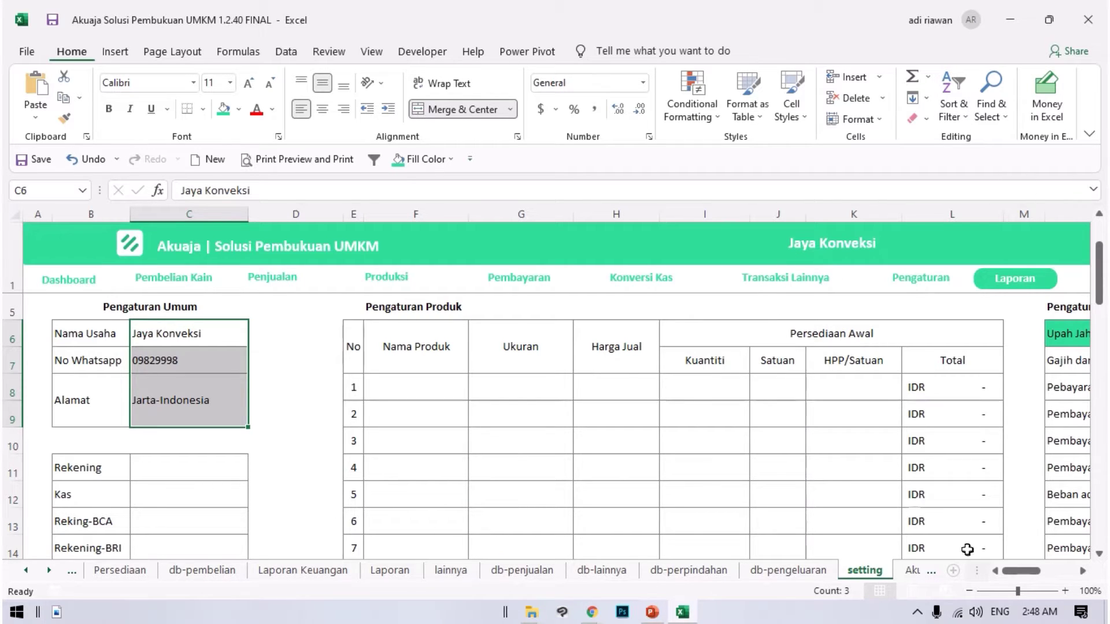
left_click(909, 570)
left_click(866, 571)
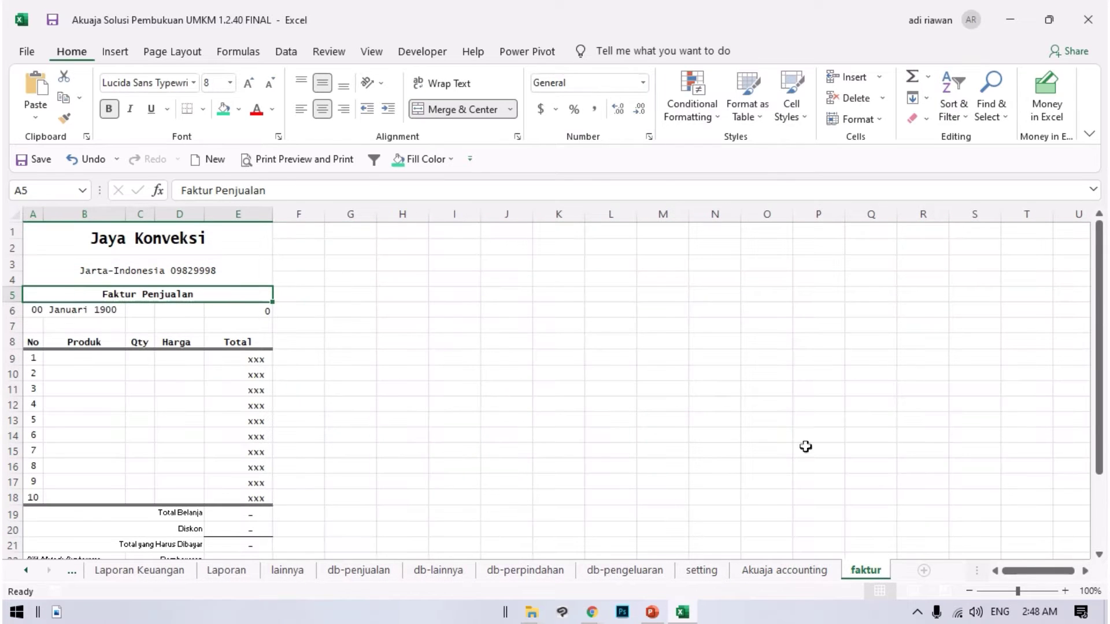
left_click_drag(204, 243, 208, 265)
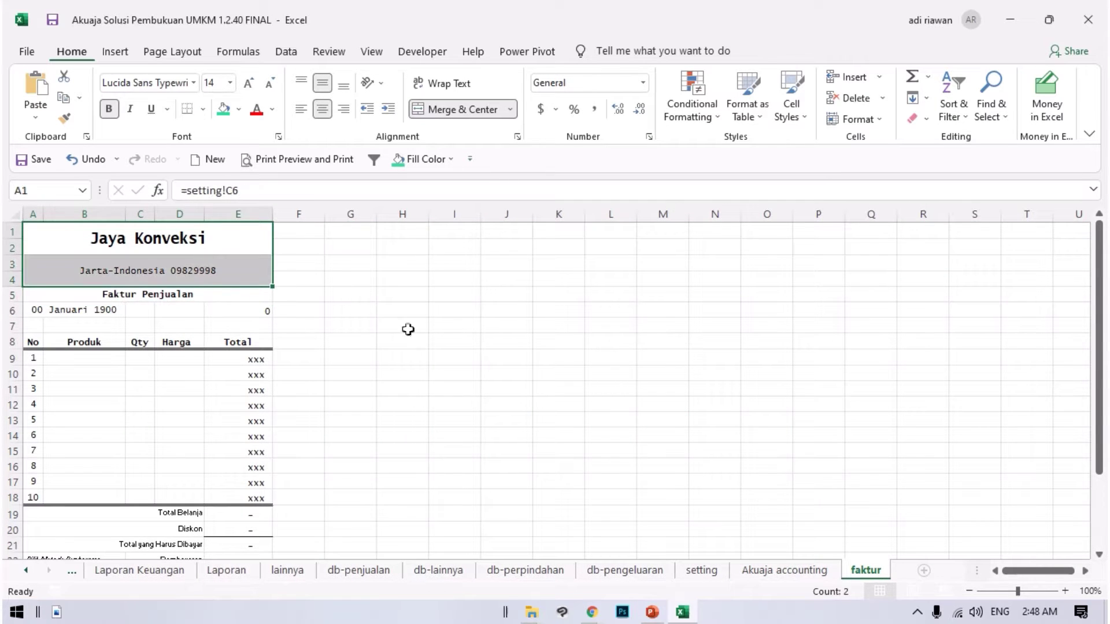
left_click(701, 570)
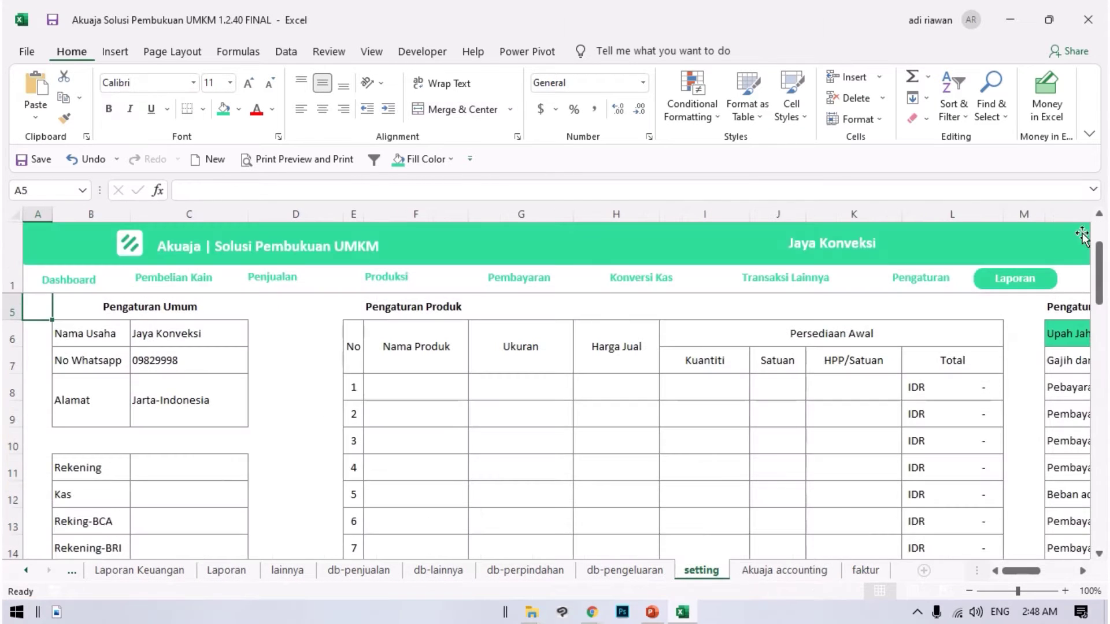
- Switch the workbook display to full-screen mode
left_click(1089, 134)
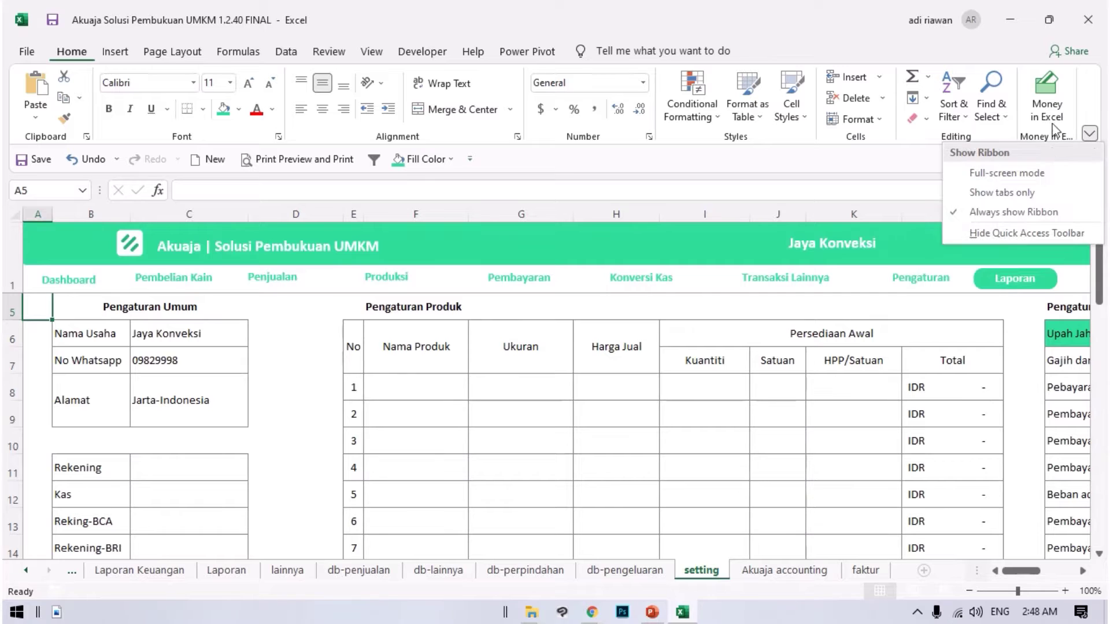
left_click(1032, 179)
left_click(520, 337)
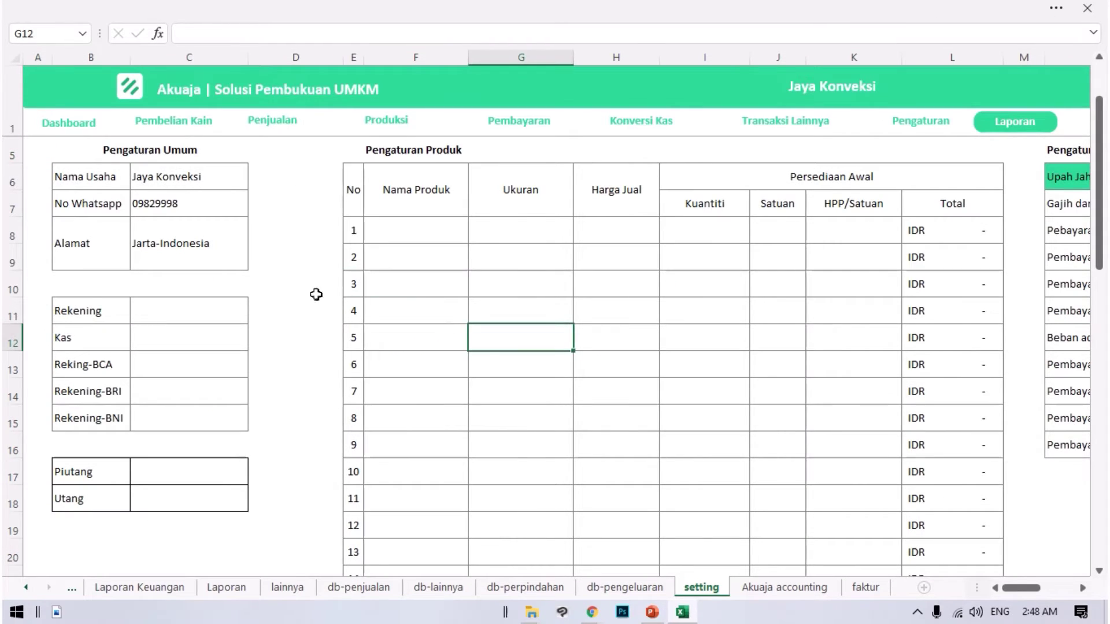
- Examine the Rekening list in the general settings, from Kas through Reking-BCA and Rekening-BRI to Rekening-BNI
scroll(235, 274, "up", 1)
left_click(202, 355)
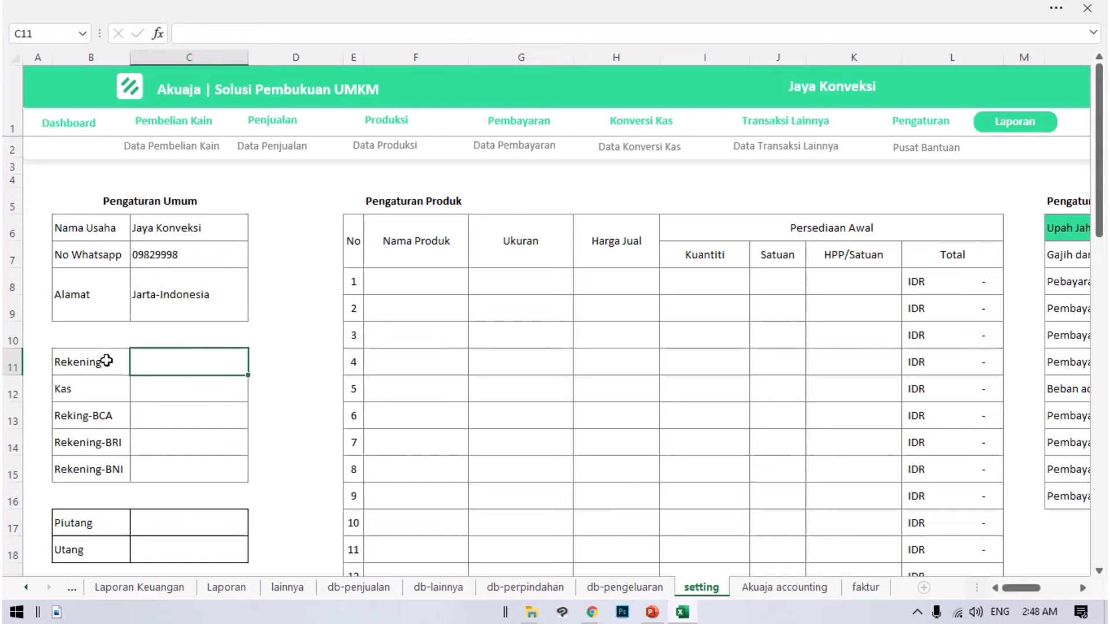
left_click_drag(108, 392, 110, 461)
left_click(98, 407)
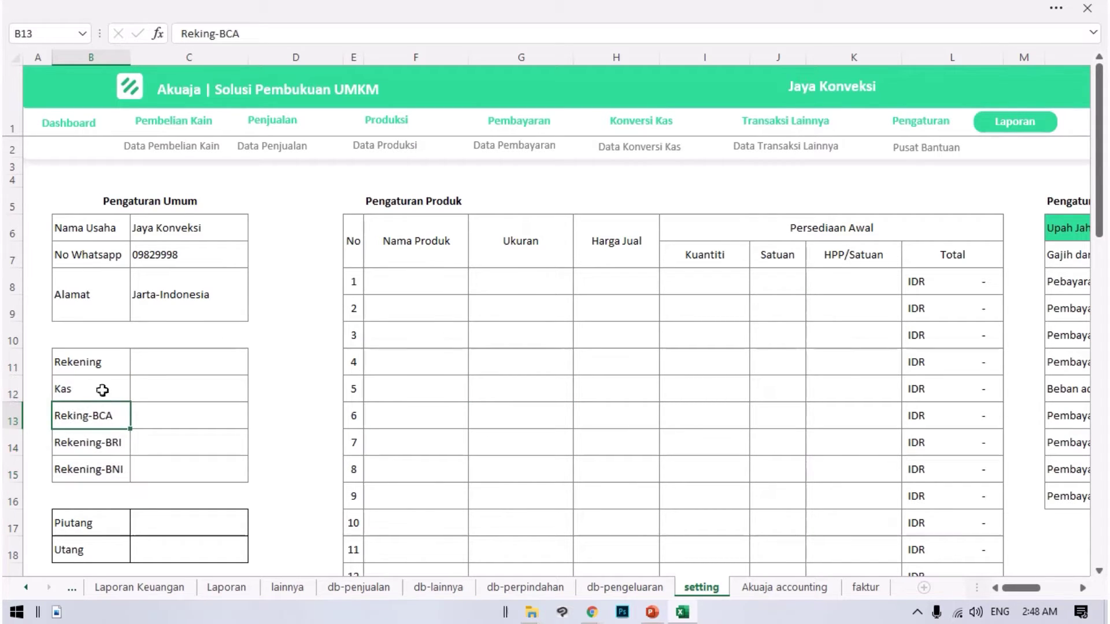
left_click(103, 389)
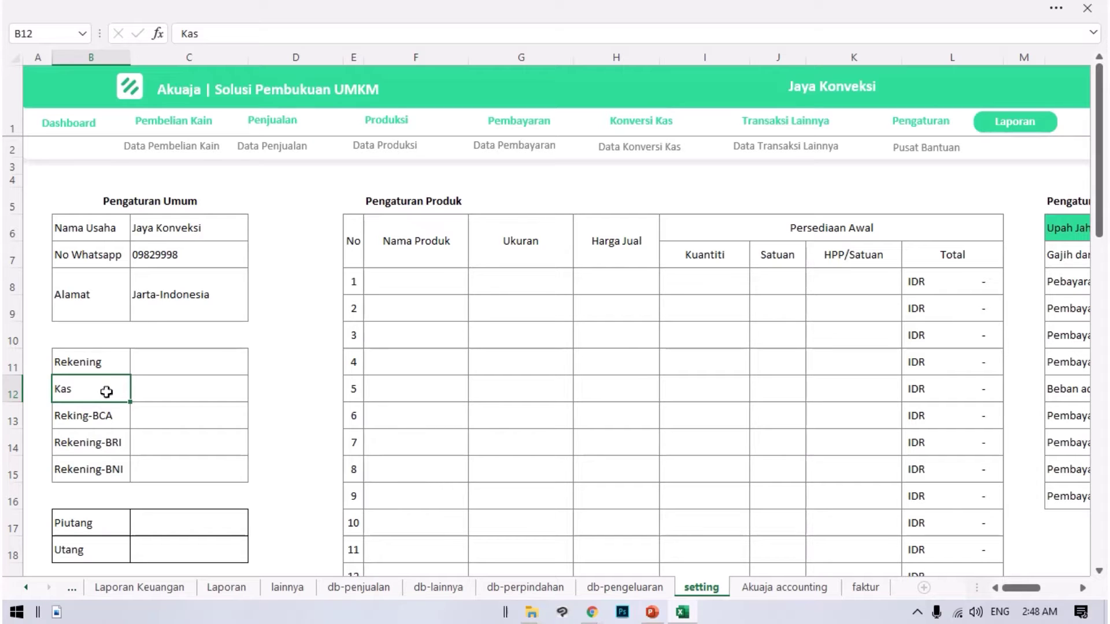
left_click(100, 425)
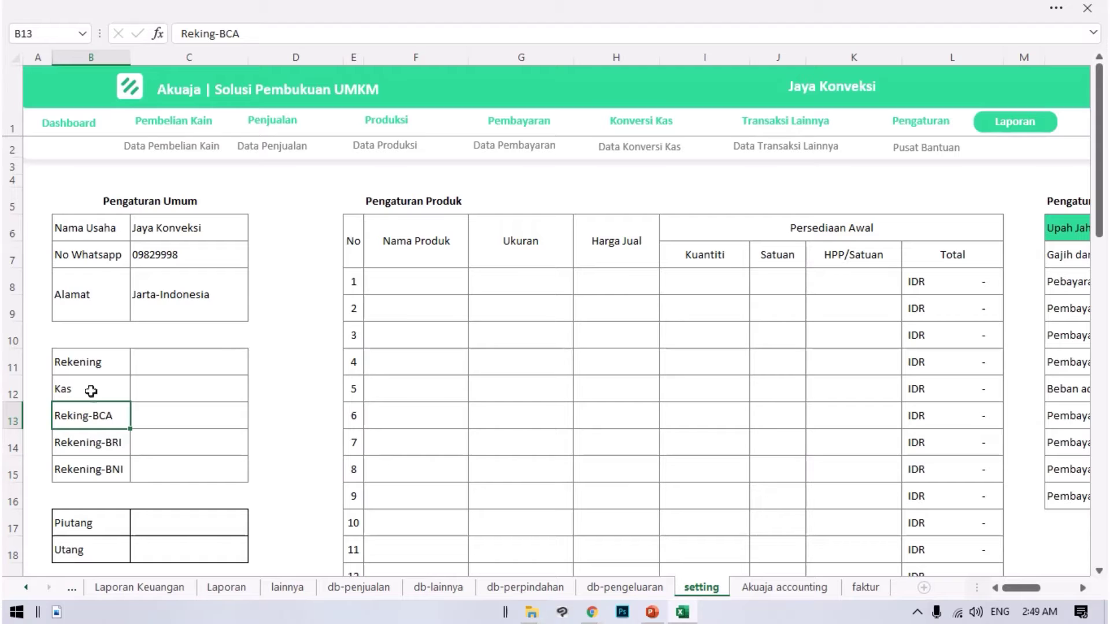
left_click(86, 443)
left_click(96, 405)
left_click(90, 391)
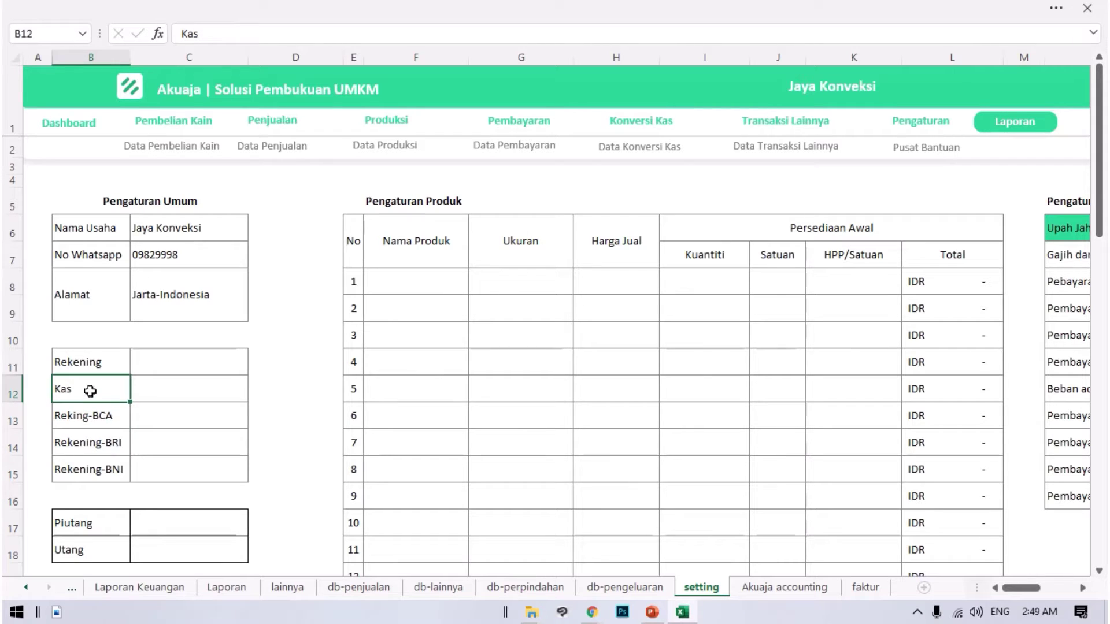
left_click(109, 422)
left_click(104, 447)
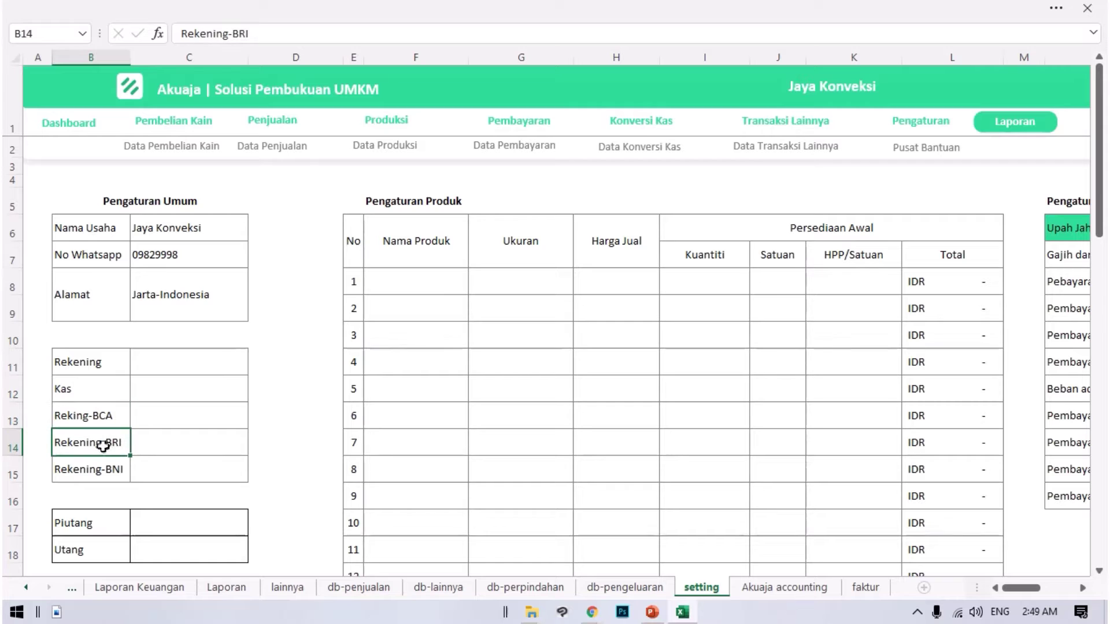
left_click(122, 470)
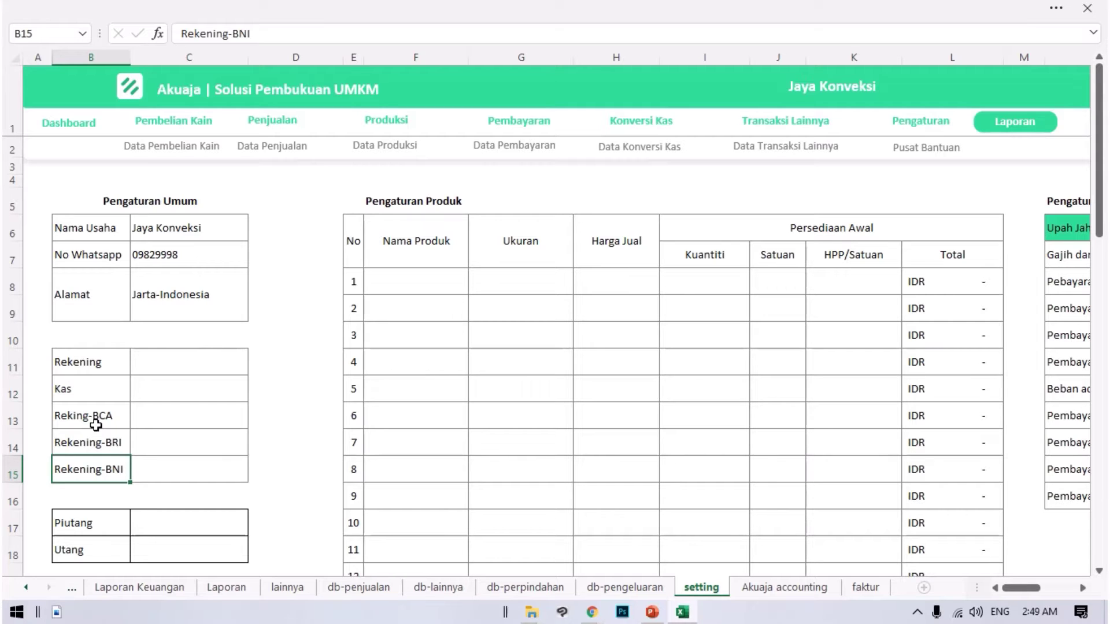
left_click(108, 438)
left_click(96, 411)
left_click(81, 386)
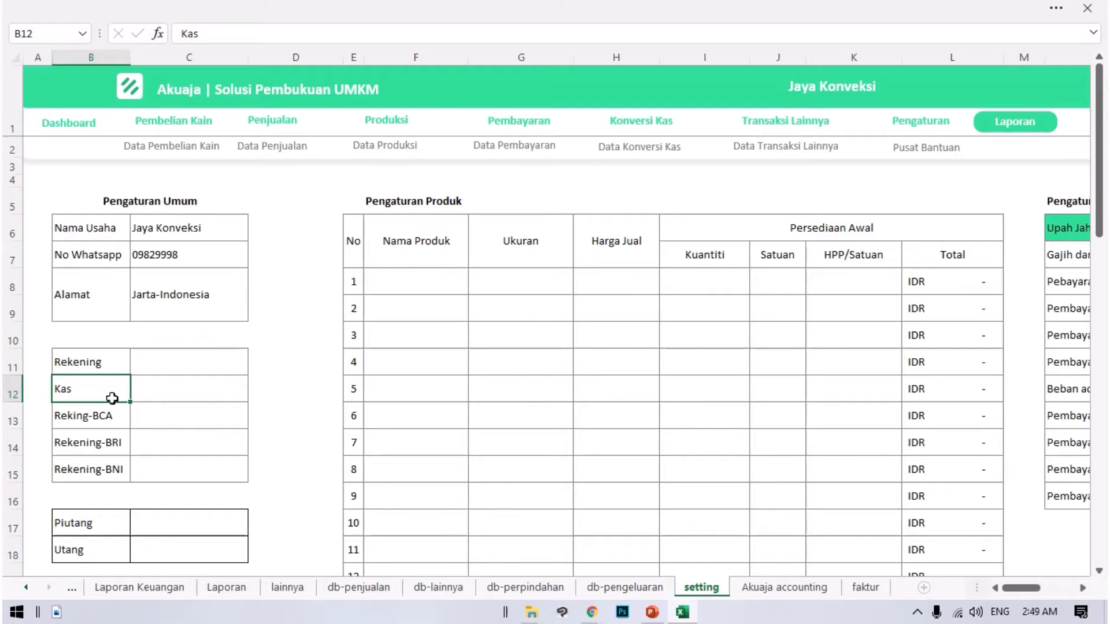
left_click(111, 422)
left_click(107, 438)
left_click(110, 458)
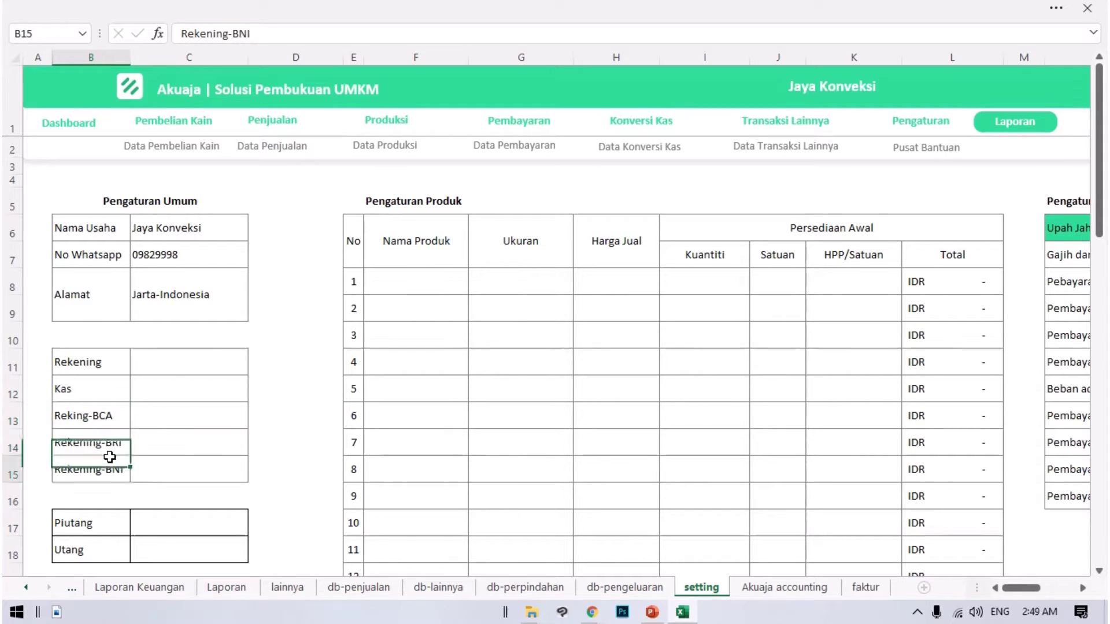
- Enter 1,000,000 as the Kas balance in the Rekening list
left_click(171, 389)
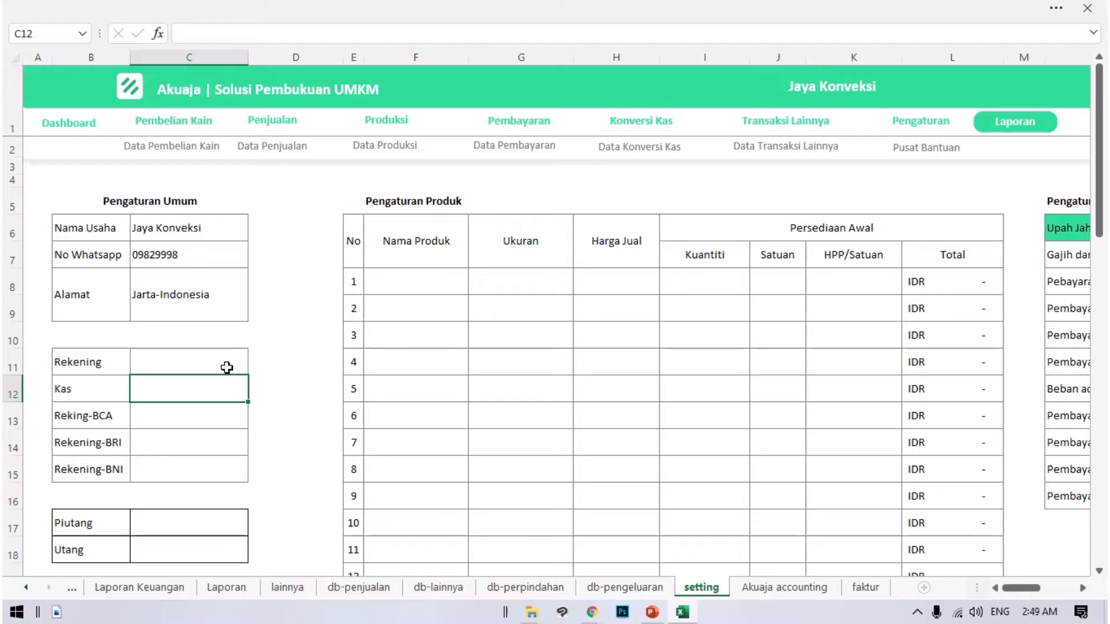
type("1,00")
type("0,000")
key("Return")
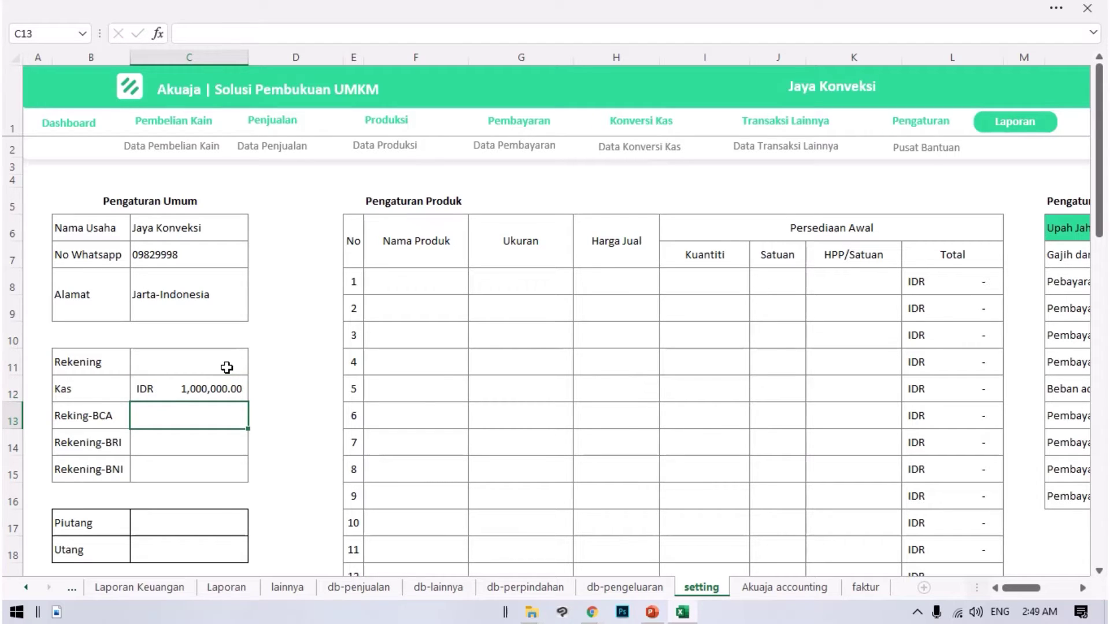
- Set the Kas balance to 10,000,000 and the Reking-BCA balance to 5,000,000 in the Rekening list
key("Up")
key("F2")
type("0")
key("Return")
type("5,000,000")
key("Return")
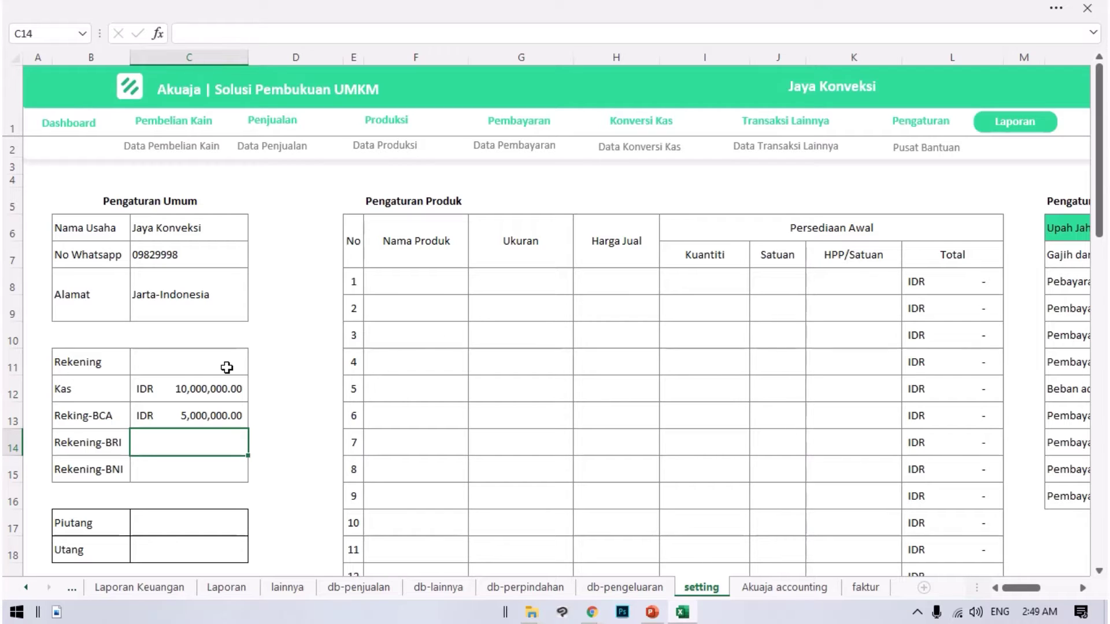
- Enter 7,000,000 as the Rekening-BRI balance and 10,000,000 as the Rekening-BNI balance
type("7,000,0")
type("00")
key("Return")
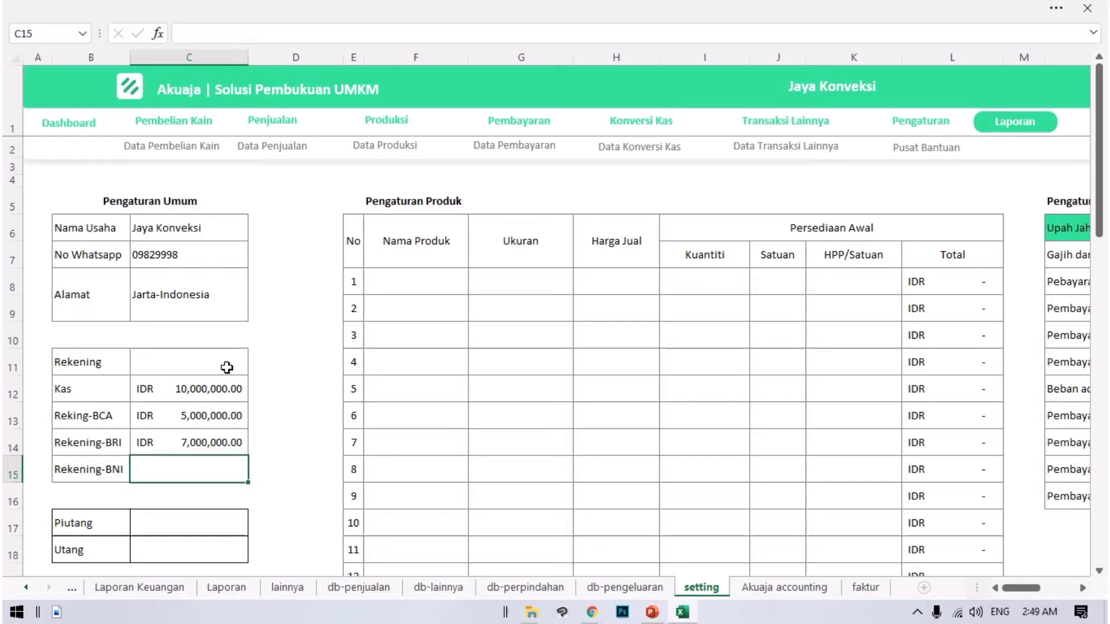
type("10,")
type("000,000")
key("Return")
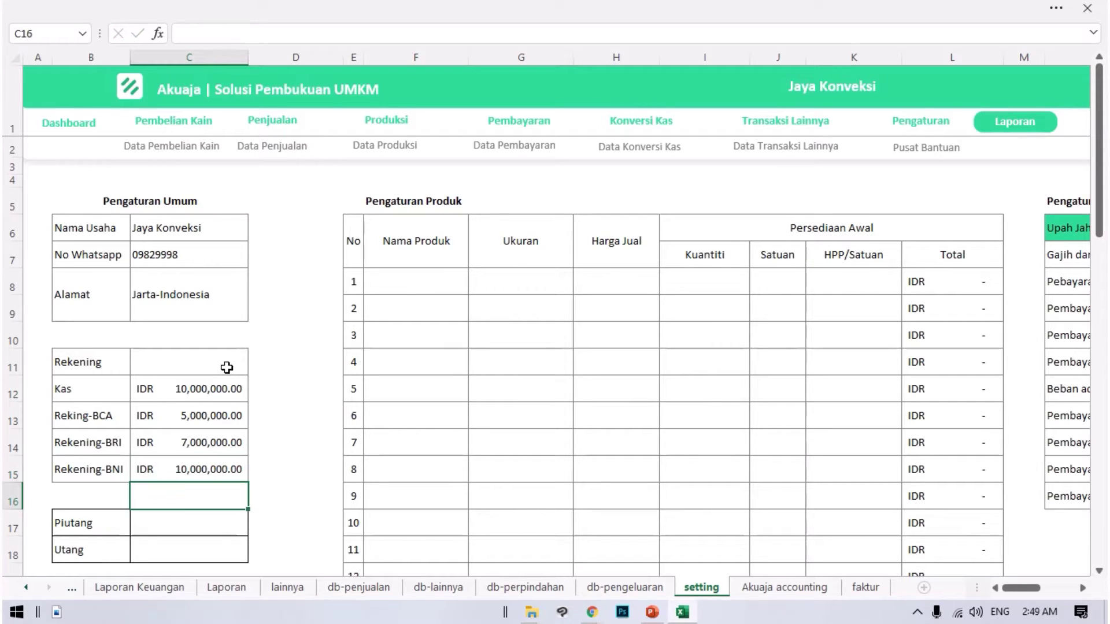
- Compare the entered account balances with the Kas dan rekening entries and their total in the Laporan Keuangan's NERACA section
left_click_drag(158, 387, 217, 460)
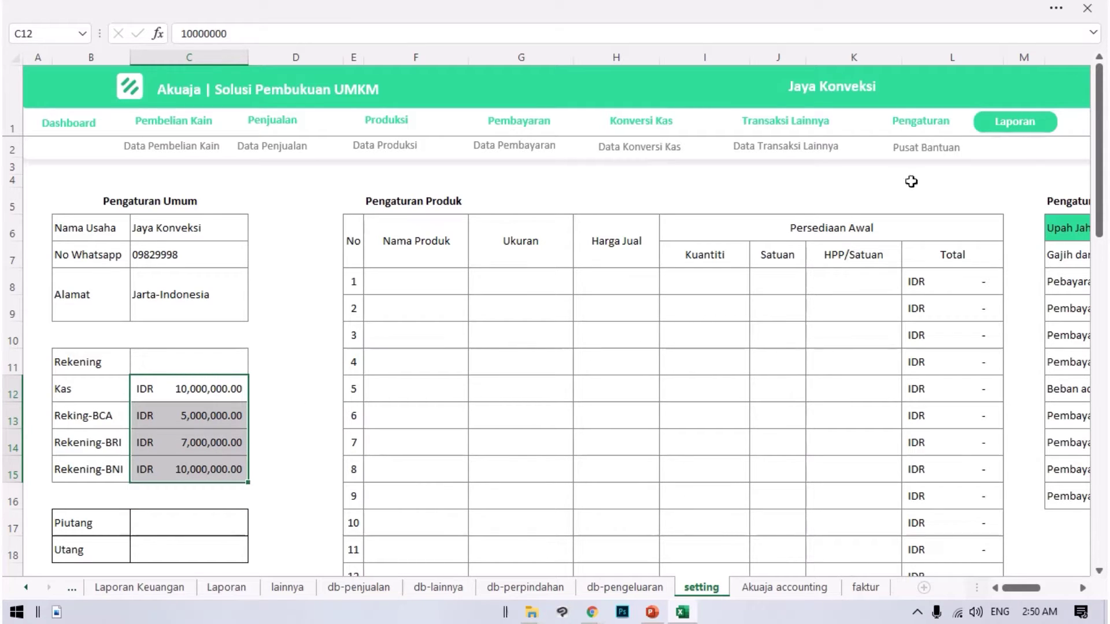
left_click(1013, 137)
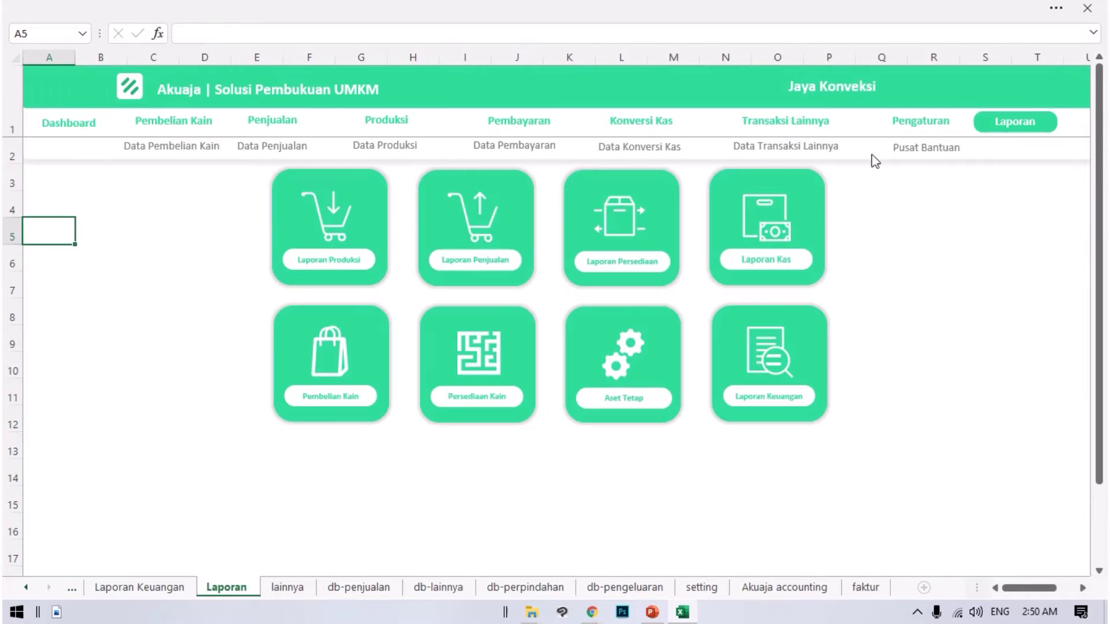
left_click(807, 398)
scroll(669, 404, "down", 11)
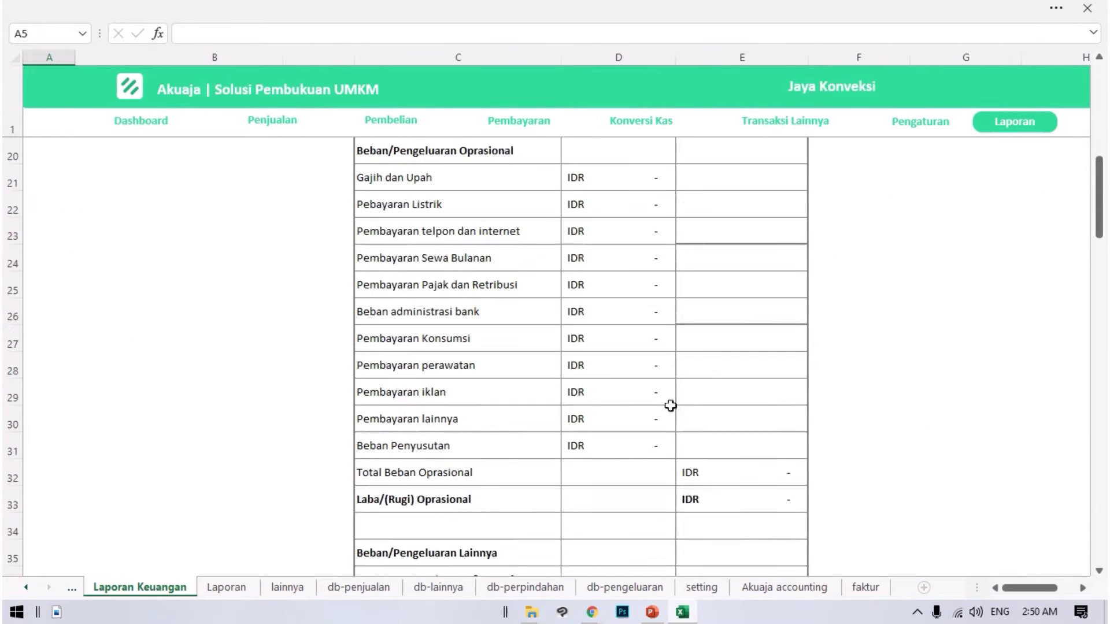
scroll(669, 402, "down", 7)
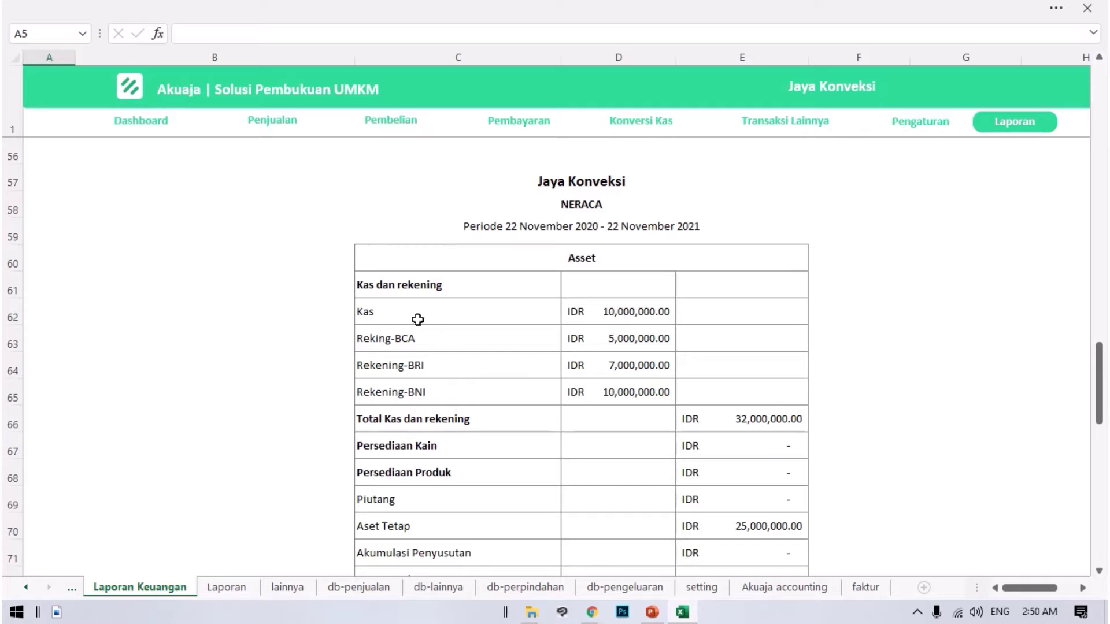
left_click(425, 315)
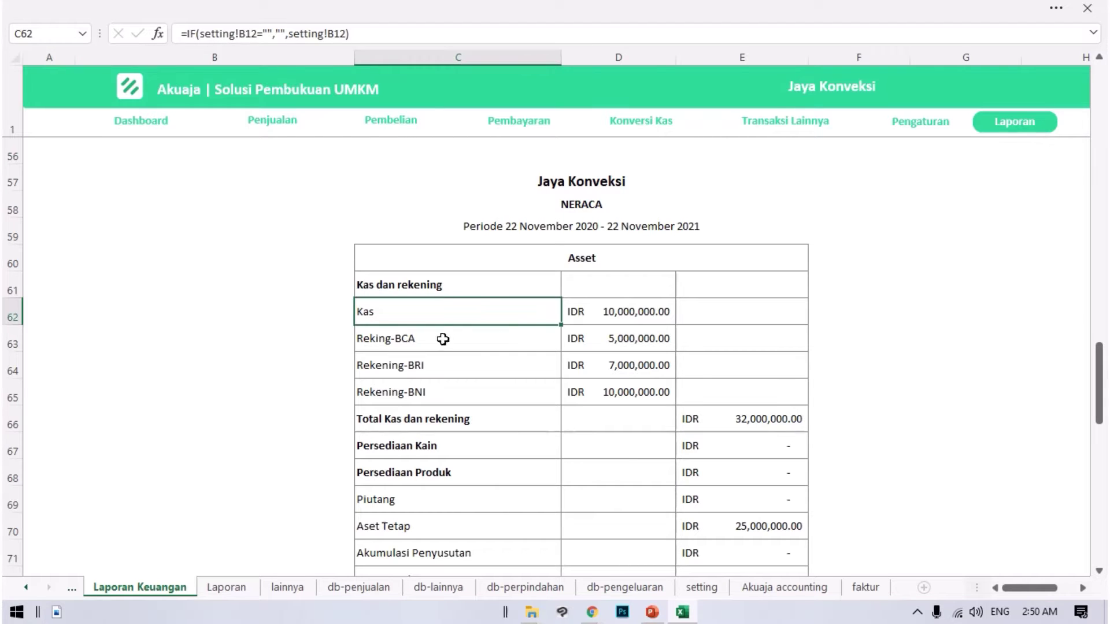
left_click_drag(612, 315, 617, 396)
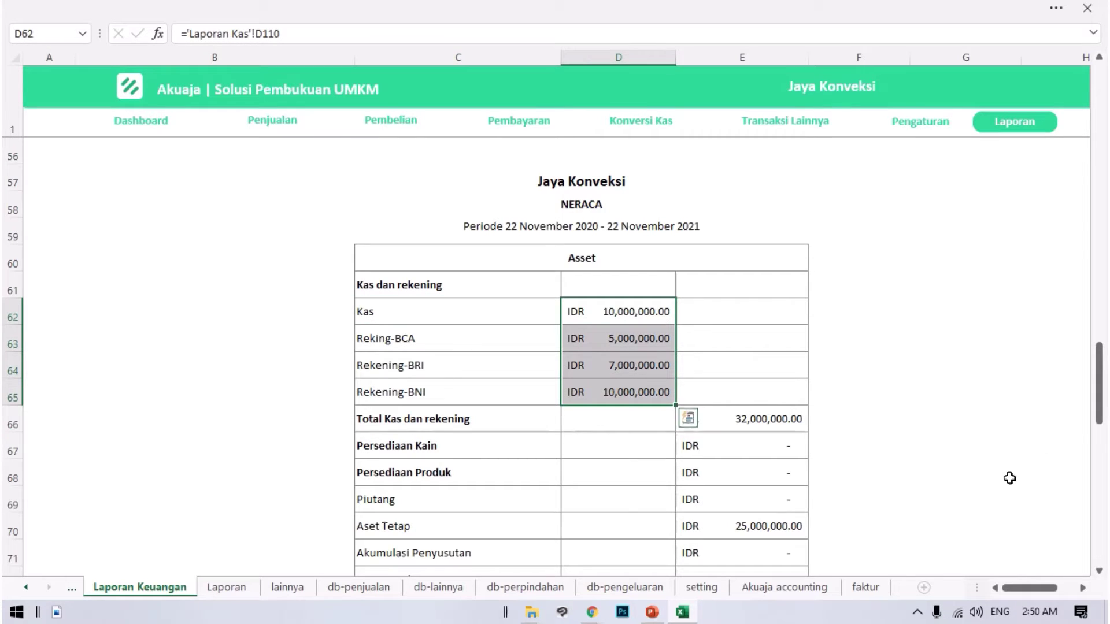
left_click(770, 418)
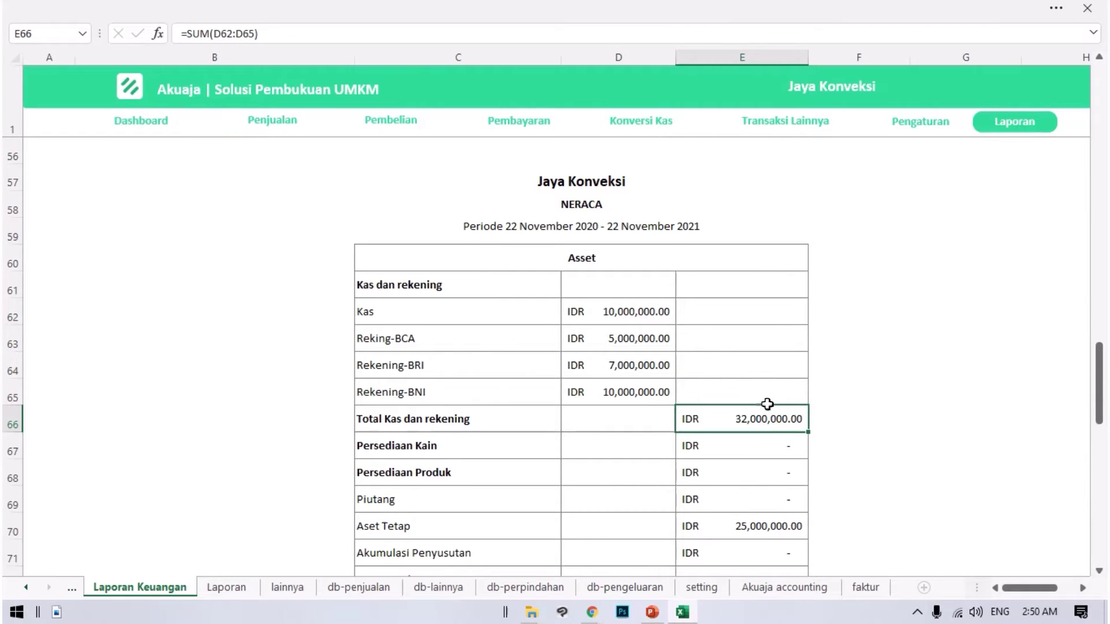
- Check the Modal Awal value in the Kewajiban + Modal section of the NERACA
scroll(767, 404, "down", 6)
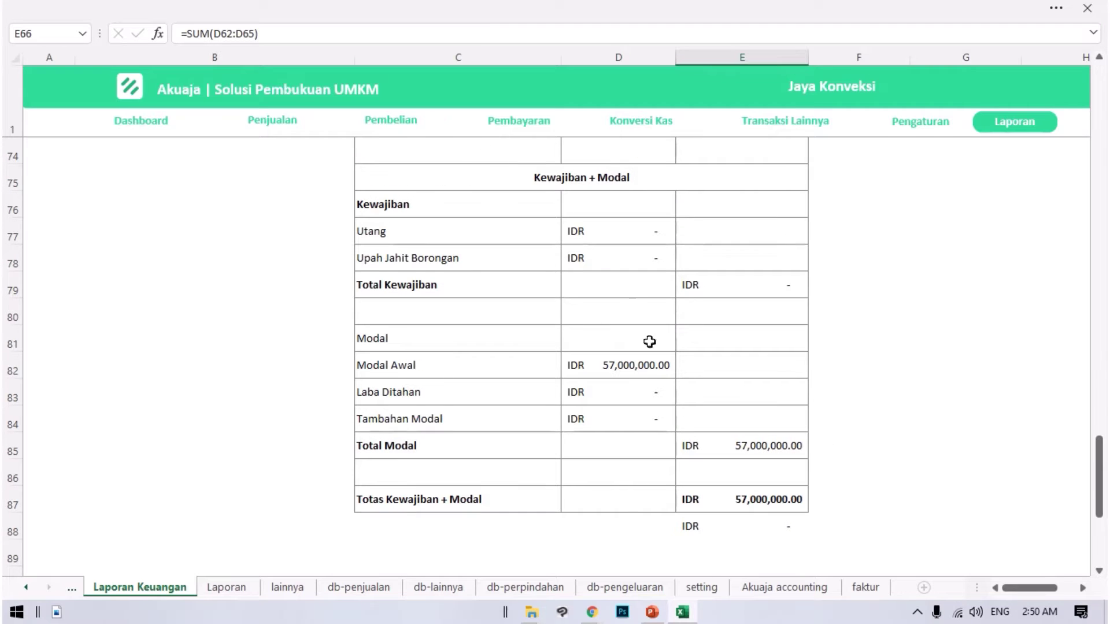
left_click(604, 373)
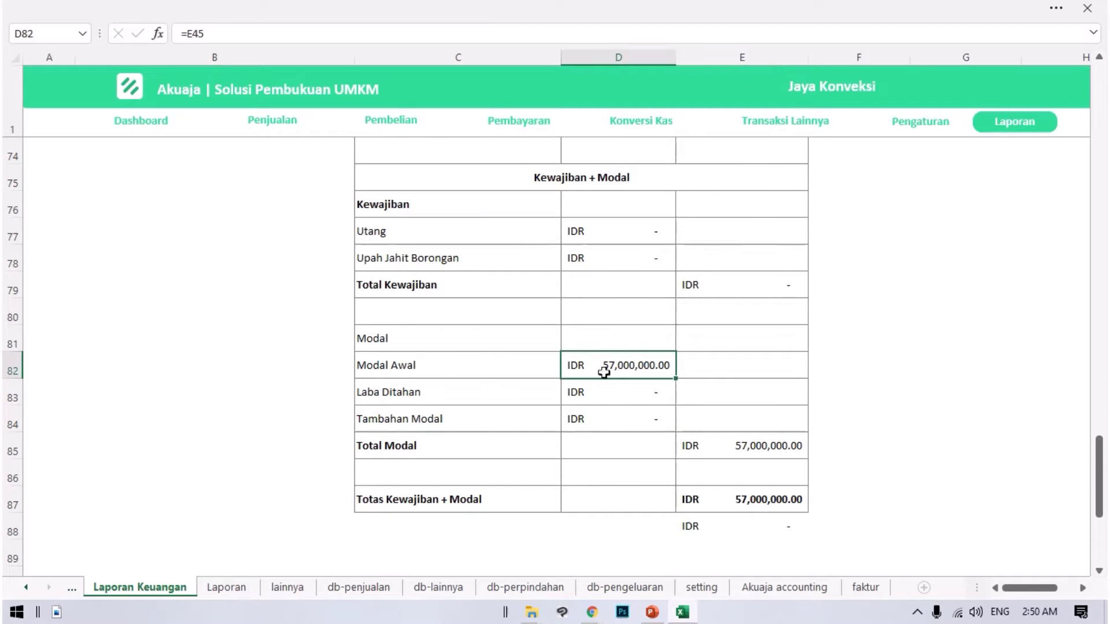
scroll(820, 419, "up", 5)
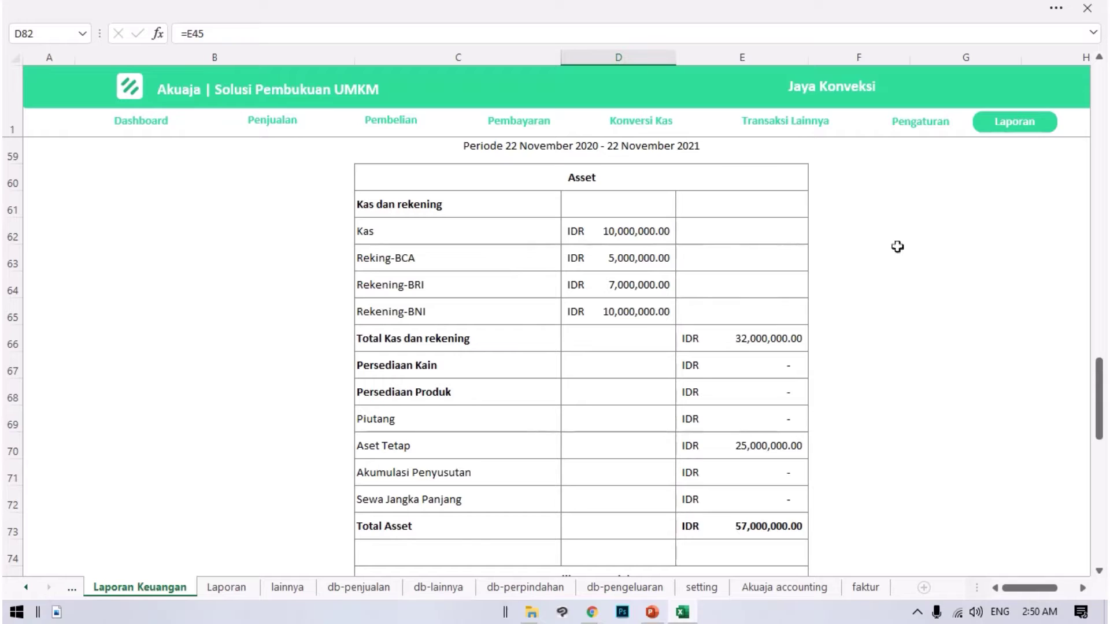
- Return to the setting sheet and enter 5,000,000 as the opening Piutang balance
left_click(930, 125)
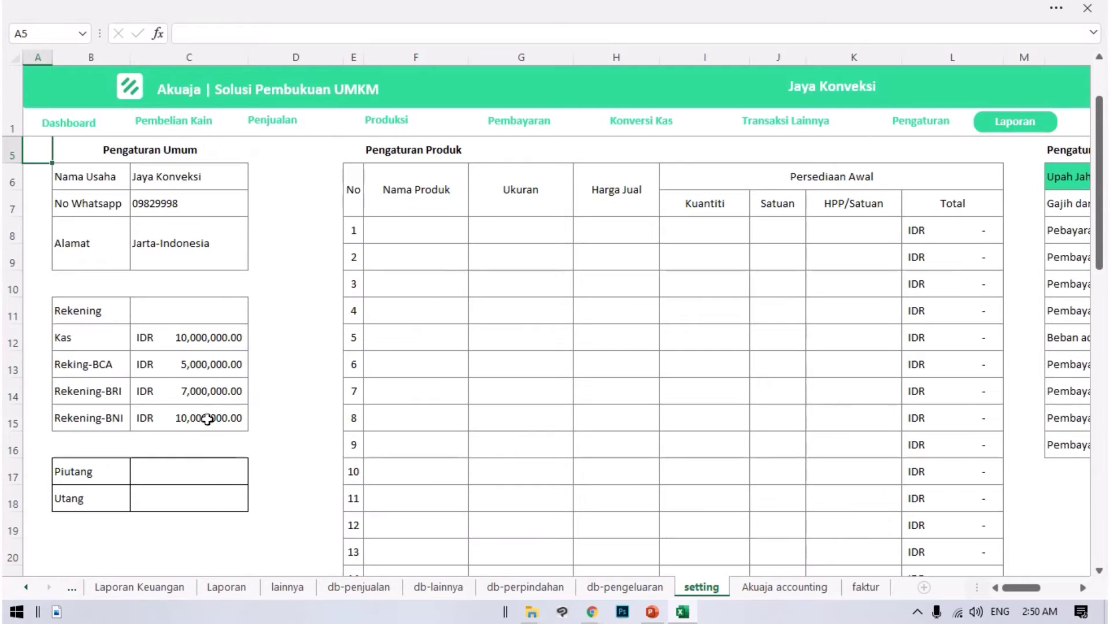
left_click(193, 473)
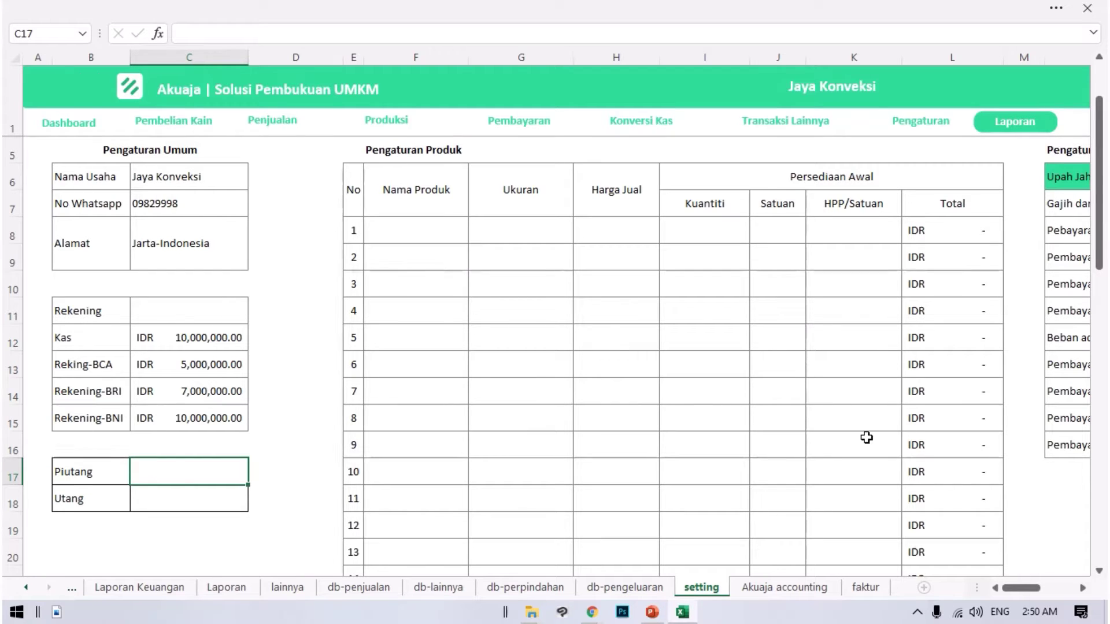
type("000,000")
key("Return")
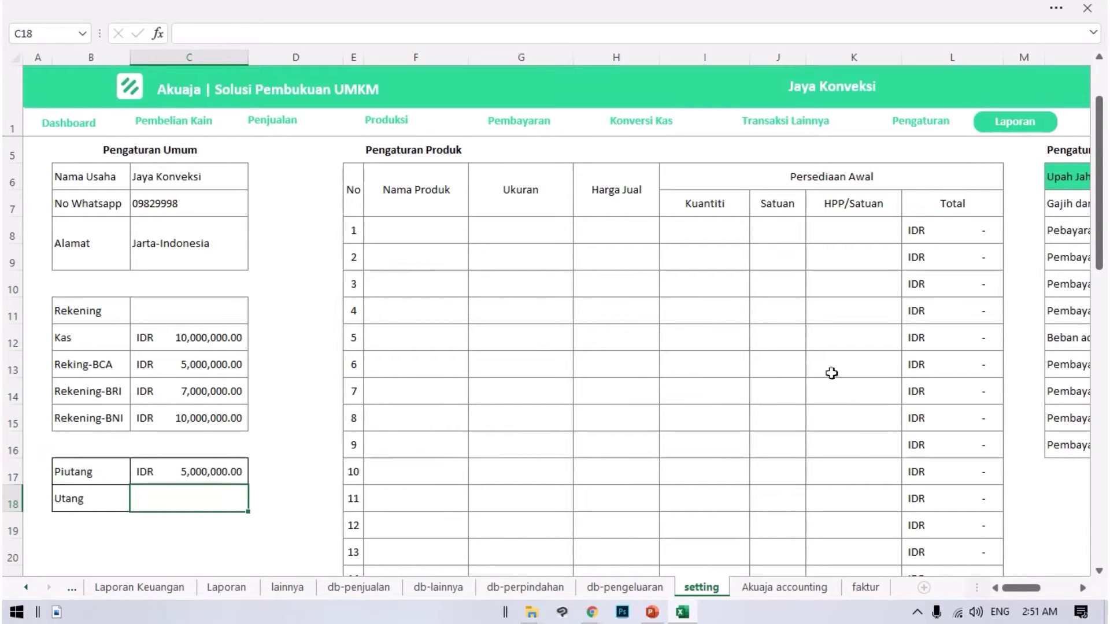
- Enter 10,000,000 as the opening Utang balance in the general settings
scroll(803, 278, "up", 1)
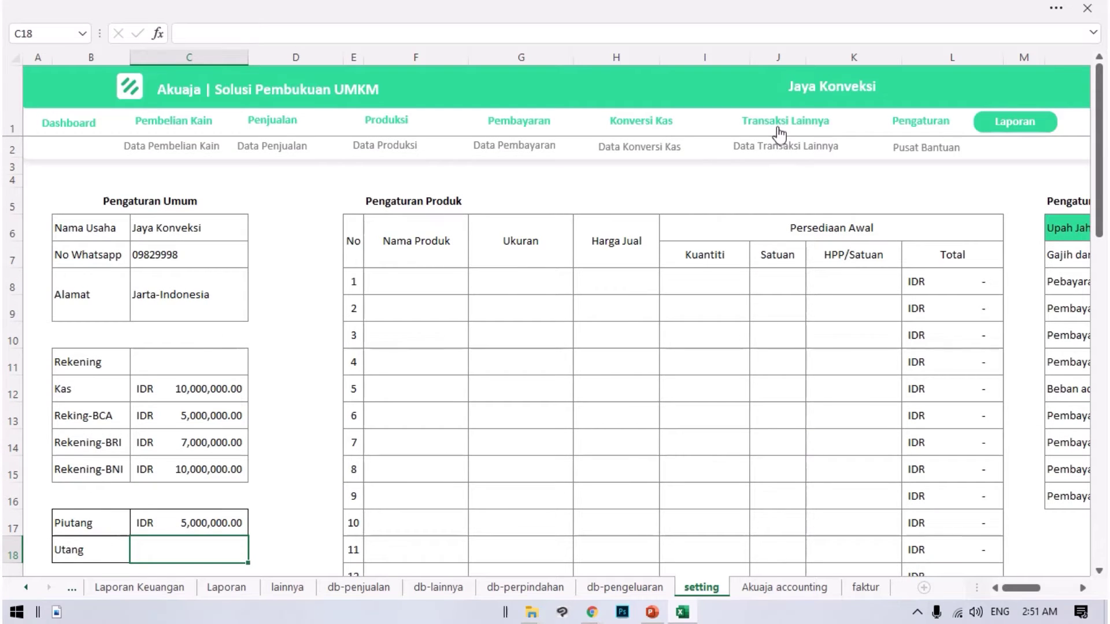
scroll(642, 223, "down", 2)
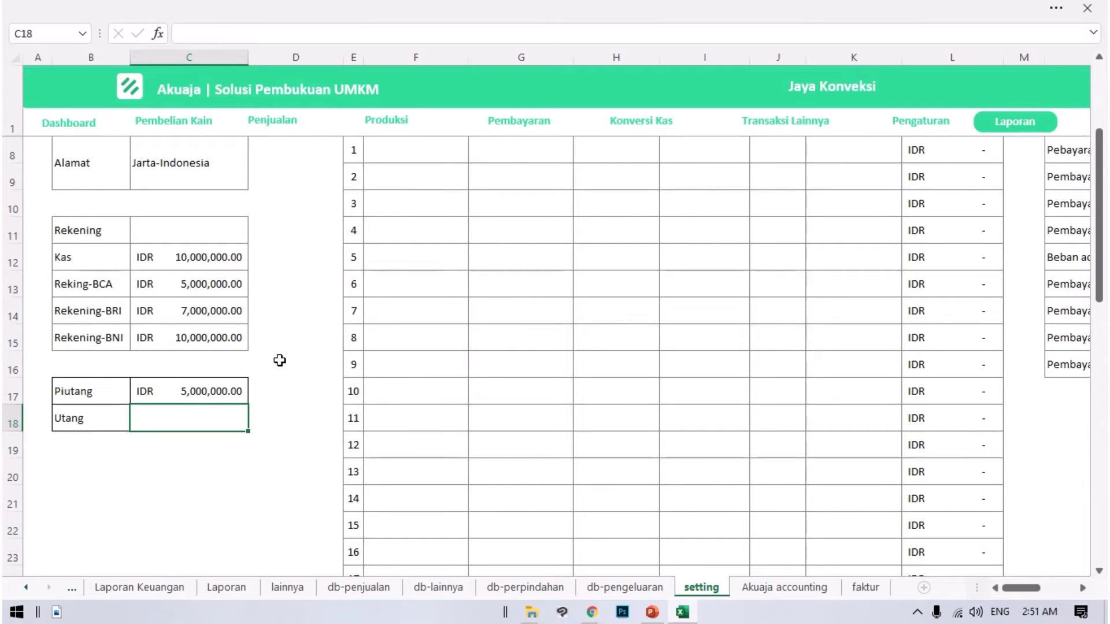
type("100")
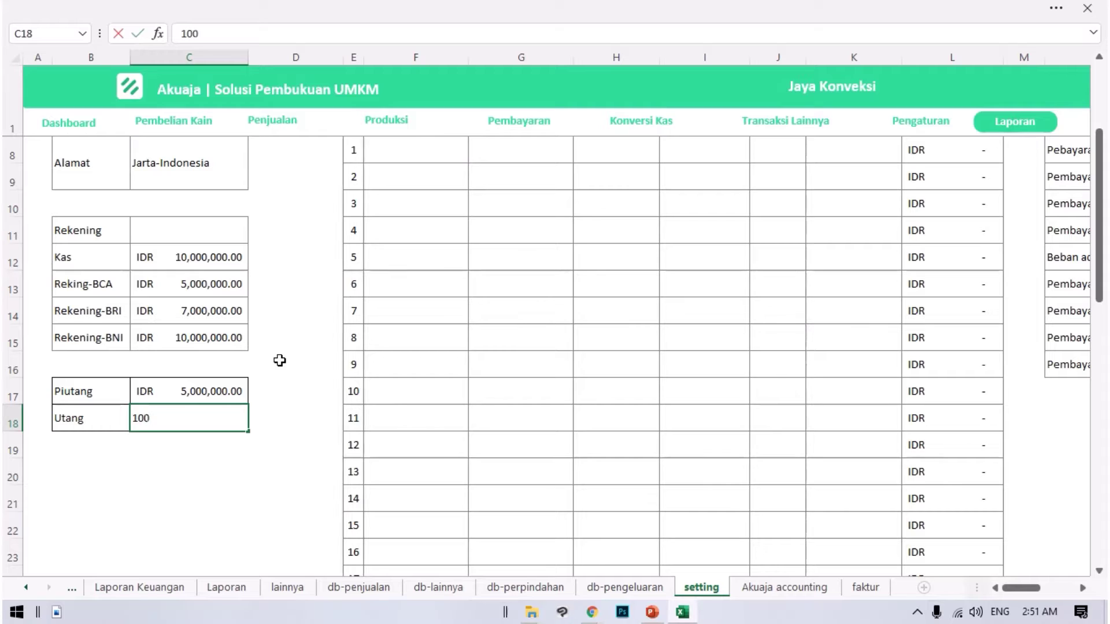
key("BackSpace")
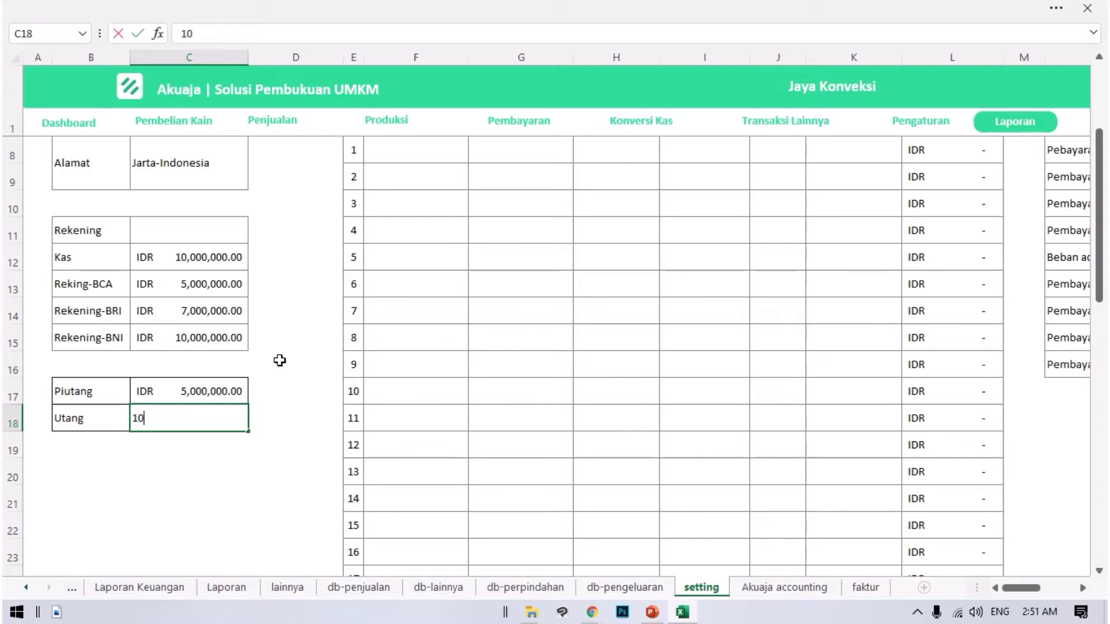
type("000,0000")
key("Return")
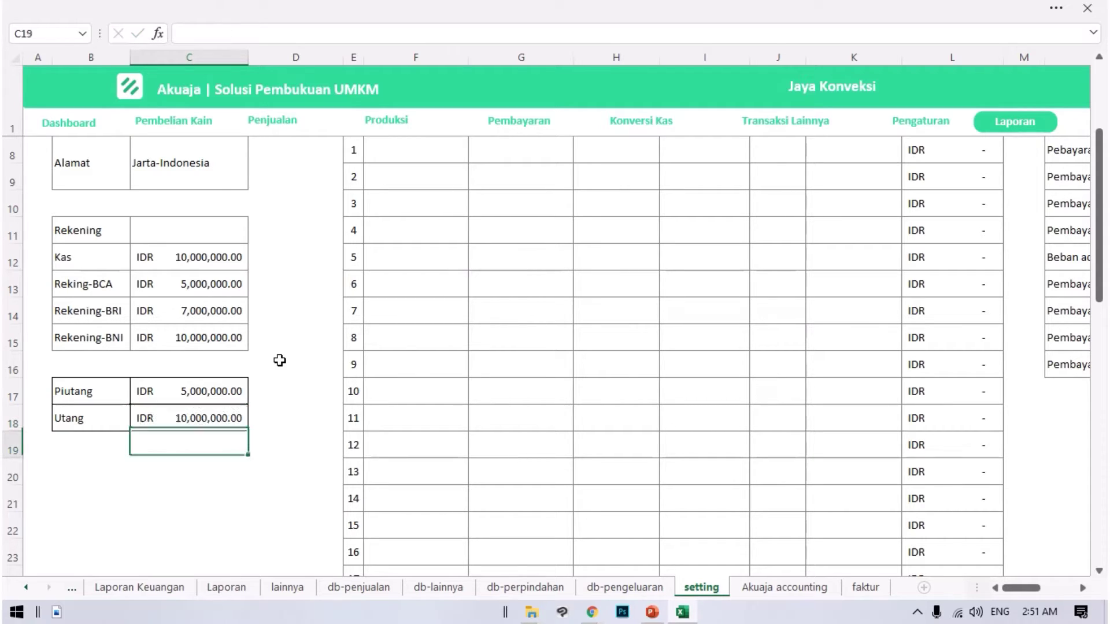
scroll(312, 474, "up", 2)
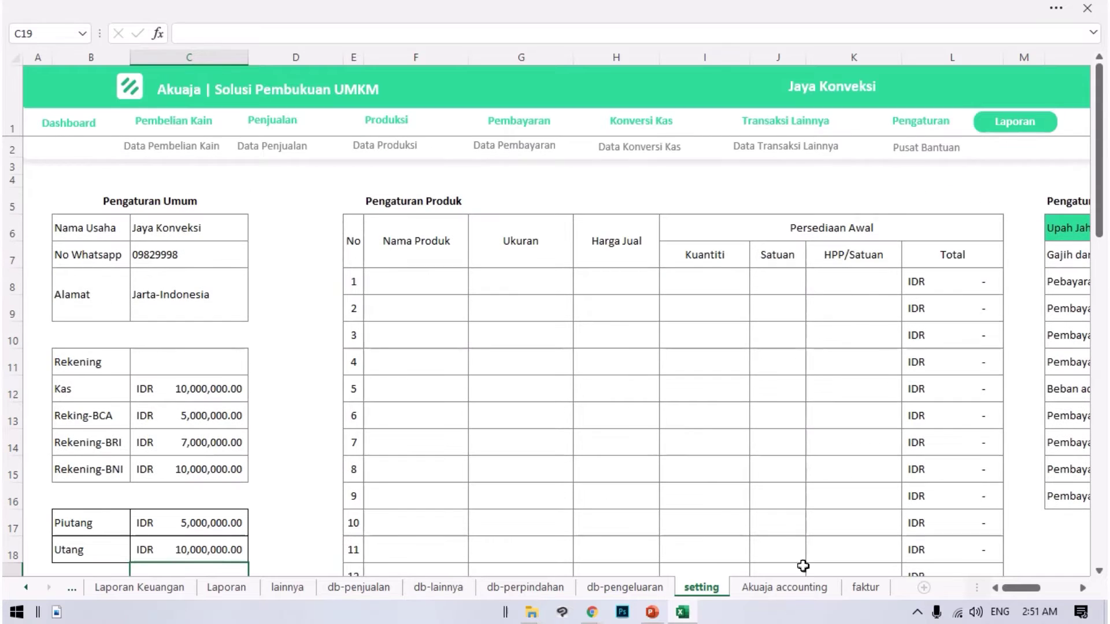
left_click(302, 317)
scroll(248, 330, "down", 1)
scroll(223, 445, "down", 1)
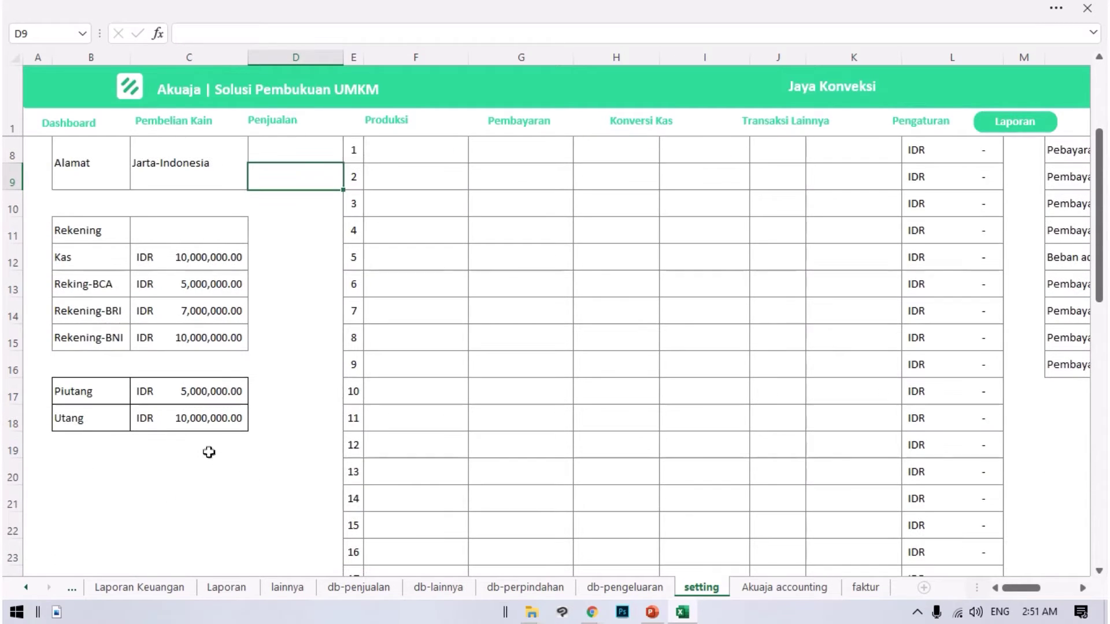
- Enter Seragam SD as the first product name in the Pengaturan Produk table
scroll(228, 399, "up", 2)
left_click(401, 280)
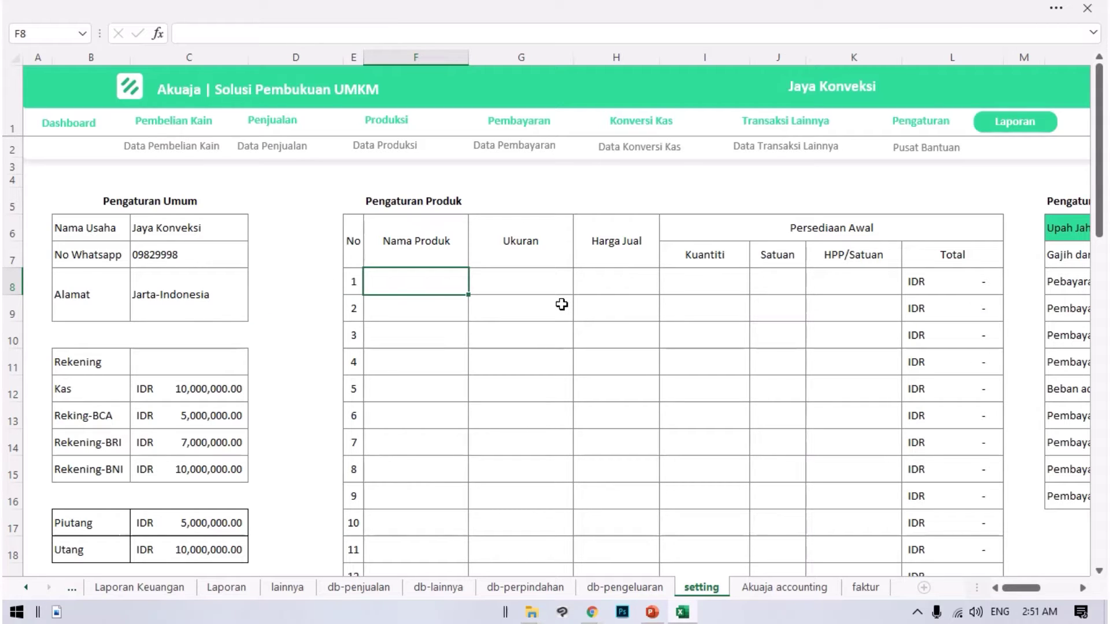
type("Seragam SD")
key("Return")
key("Up")
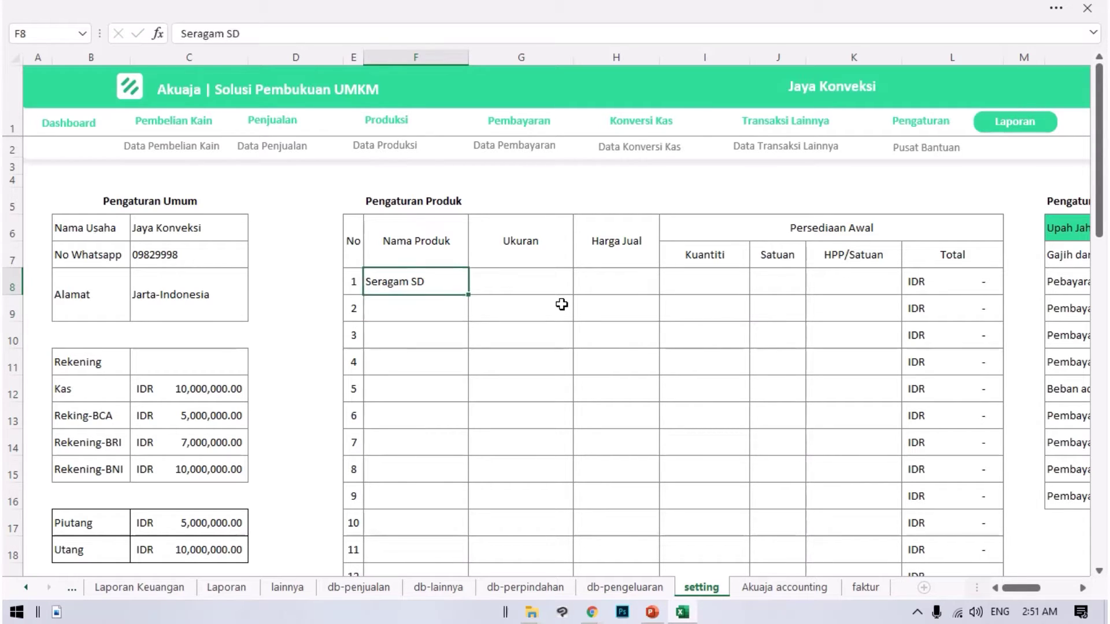
- Enter the sizes S, M, L and XL in the Ukuran column for product rows 1 to 4
key("Right")
type("s")
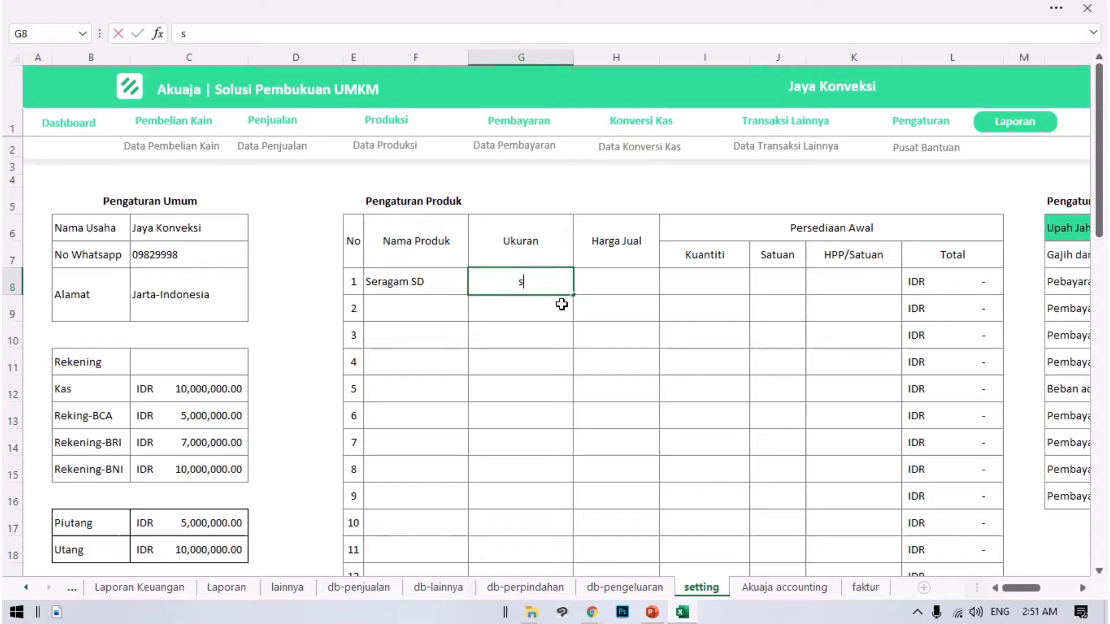
key("BackSpace")
type("S")
key("Return")
type("M")
key("Return")
type("L")
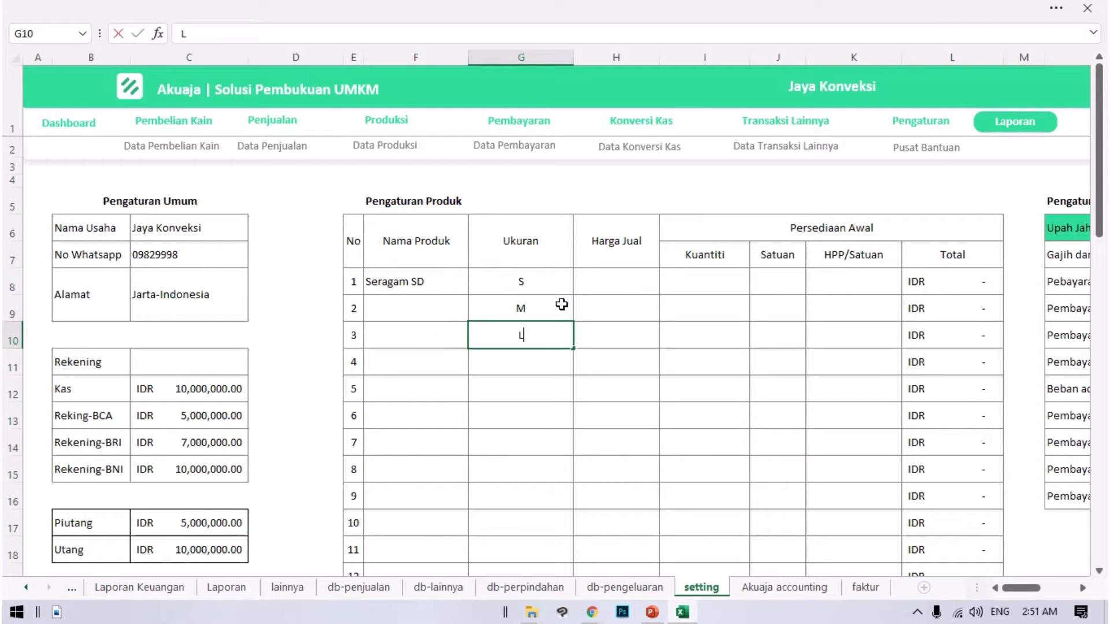
key("Return")
type("XL")
key("Return")
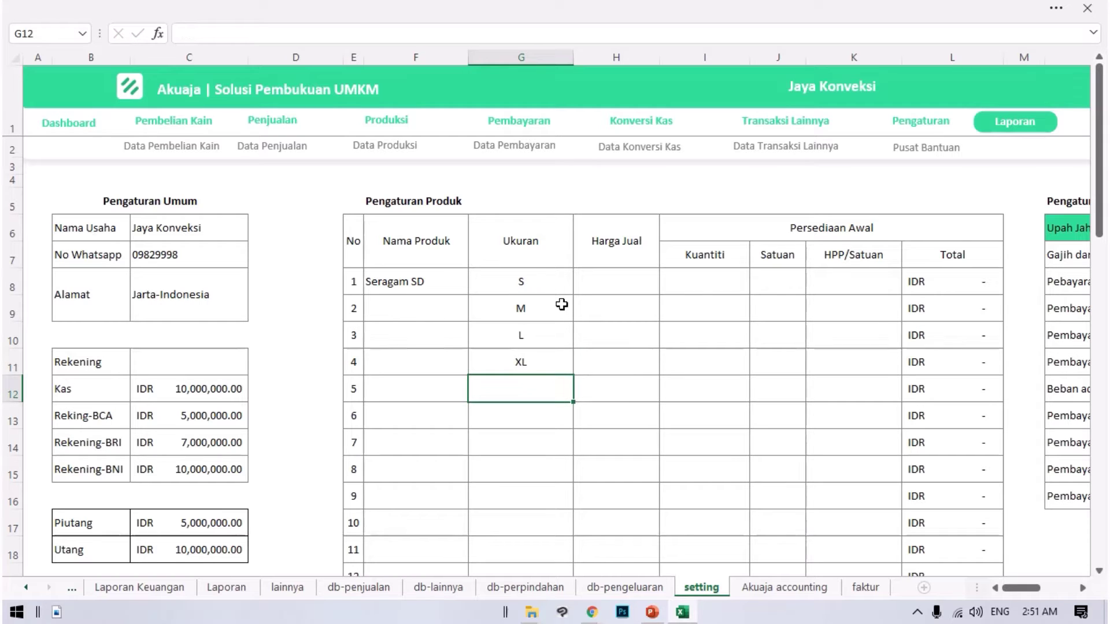
- Fill Seragam SD down through product row 4, and enter Seragam SMP as the product name in row 5
left_click(442, 280)
left_click_drag(471, 295, 463, 373)
left_click(449, 389)
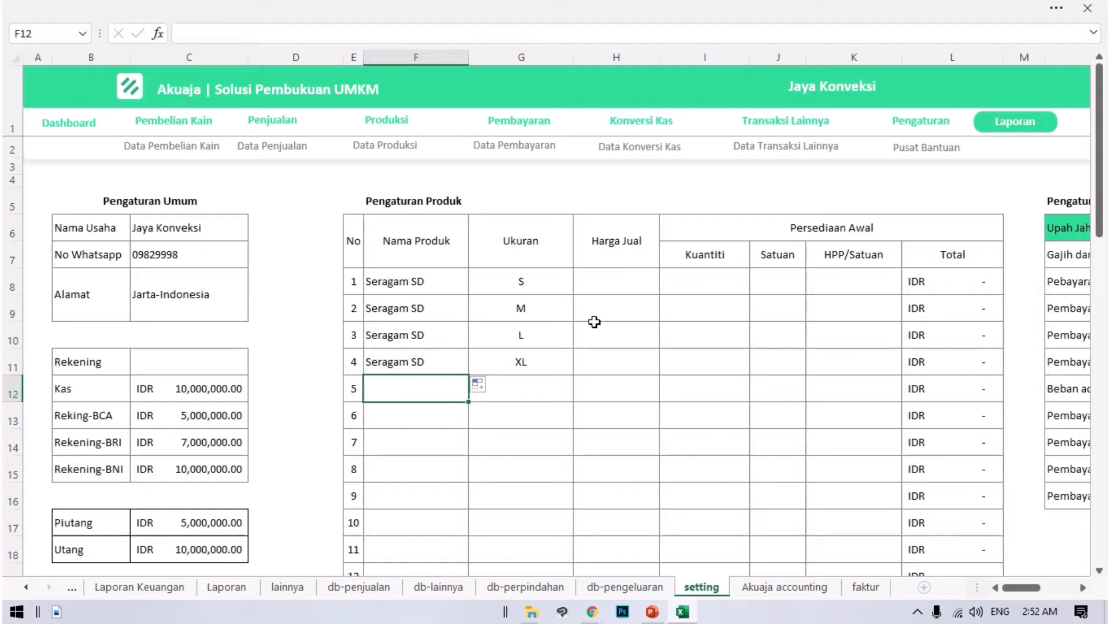
type("sERA")
key("BackSpace")
key("BackSpace")
key("BackSpace")
key("BackSpace")
key("BackSpace")
type("Seragam SMP")
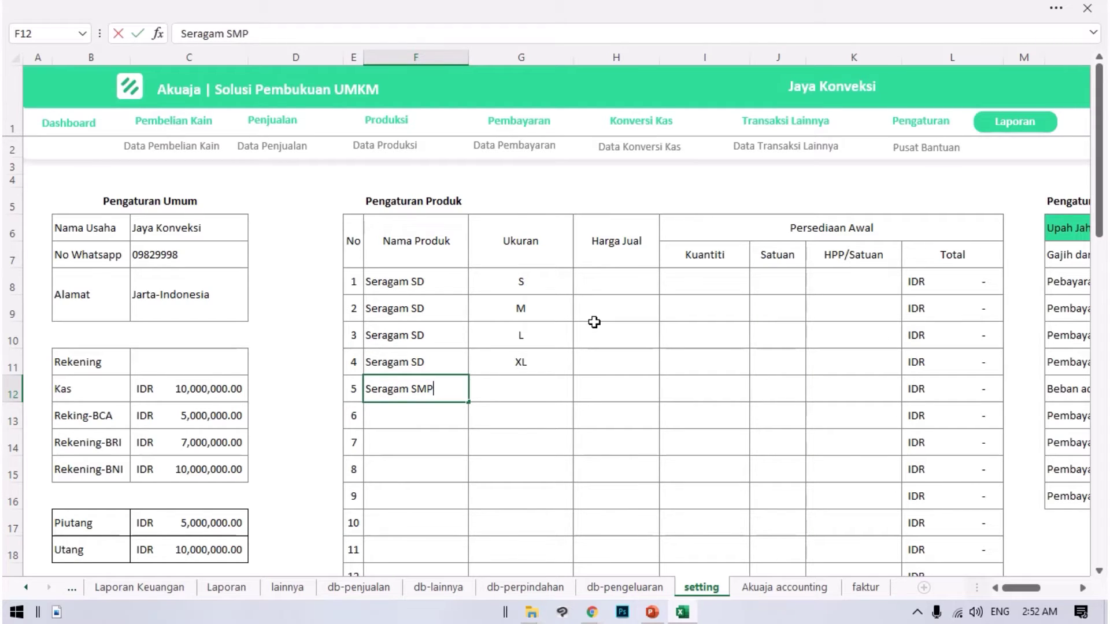
key("Tab")
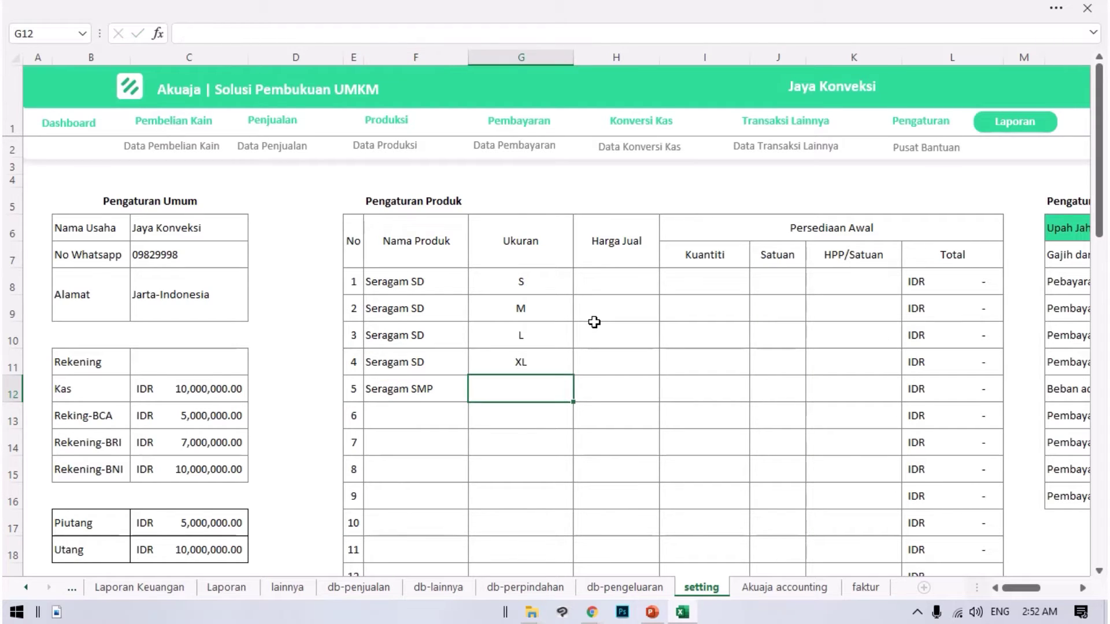
- Copy the sizes S to XL into product rows 5 to 8 and fill Seragam SMP down through row 8
left_click_drag(525, 279, 530, 366)
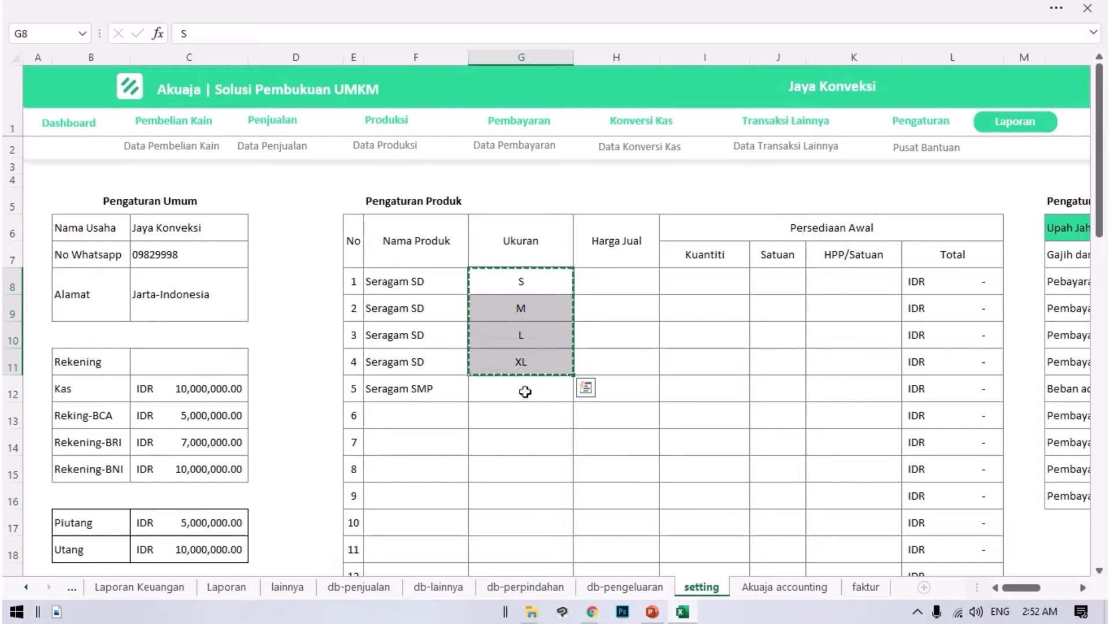
key("ctrl+c")
left_click(527, 391)
key("ctrl+v")
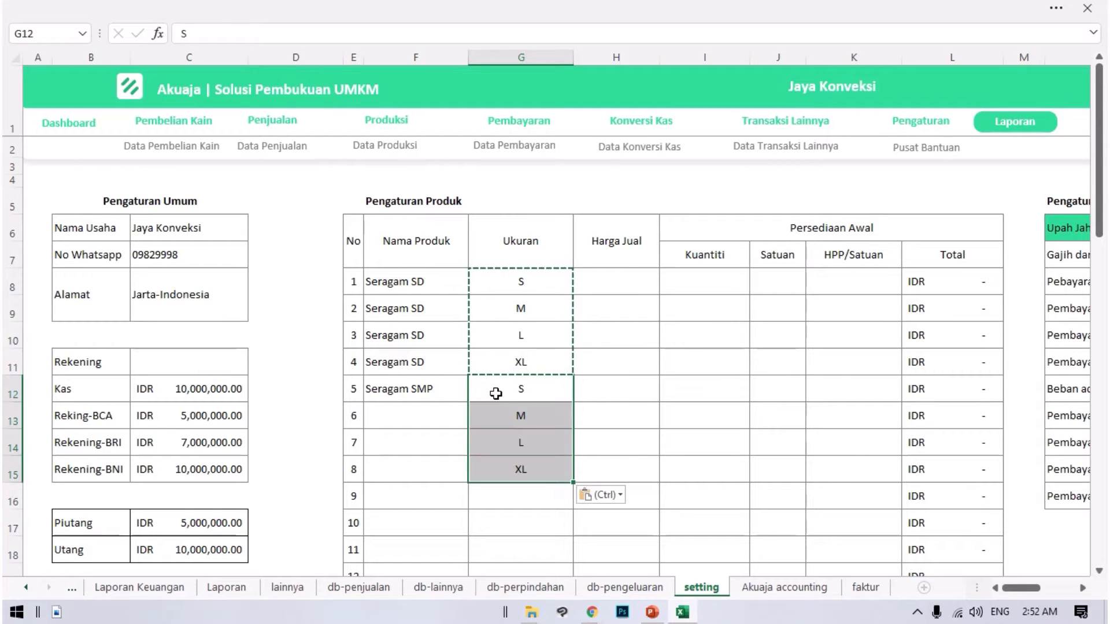
left_click(433, 389)
left_click_drag(468, 402, 474, 473)
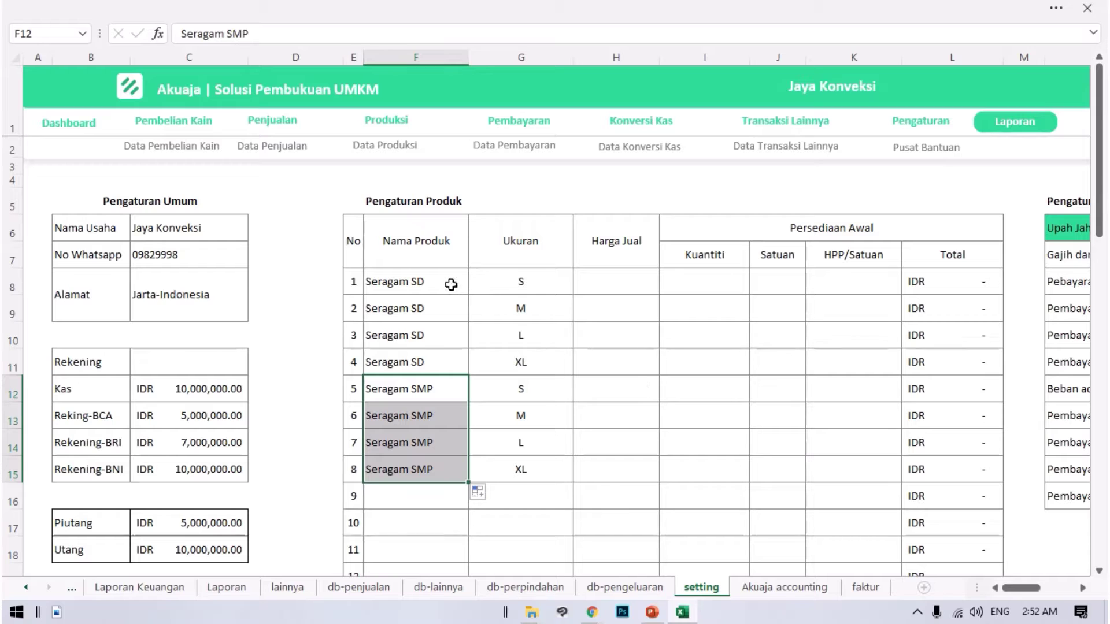
- Examine the Pengaturan Produk table down to its last numbered row to see how many products it can hold
scroll(453, 283, "down", 3)
scroll(453, 288, "down", 11)
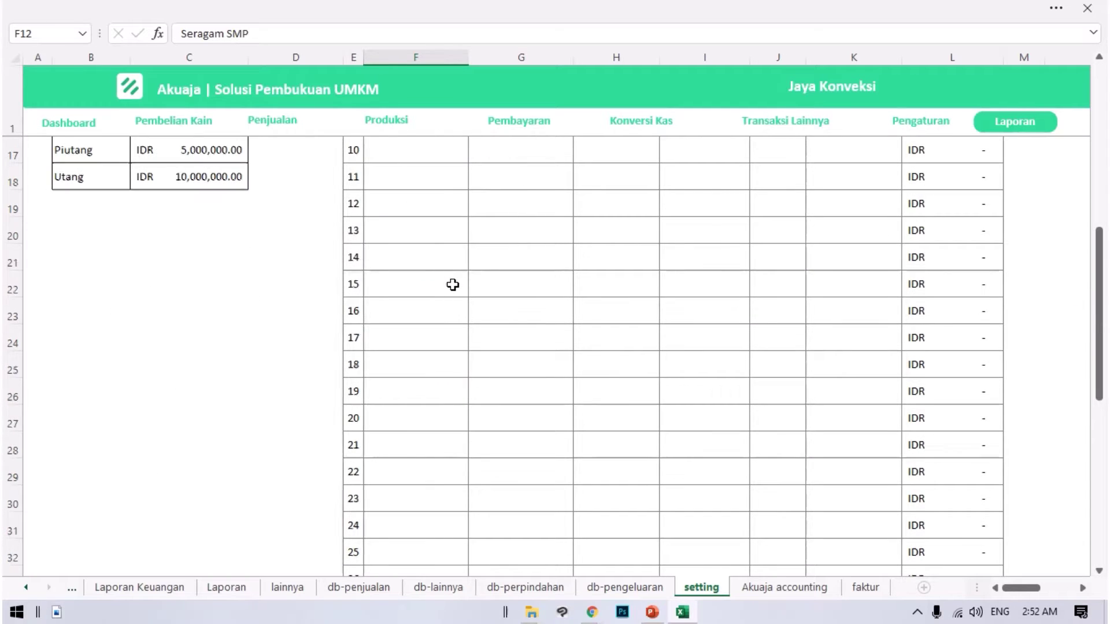
scroll(446, 292, "up", 1)
left_click(353, 311)
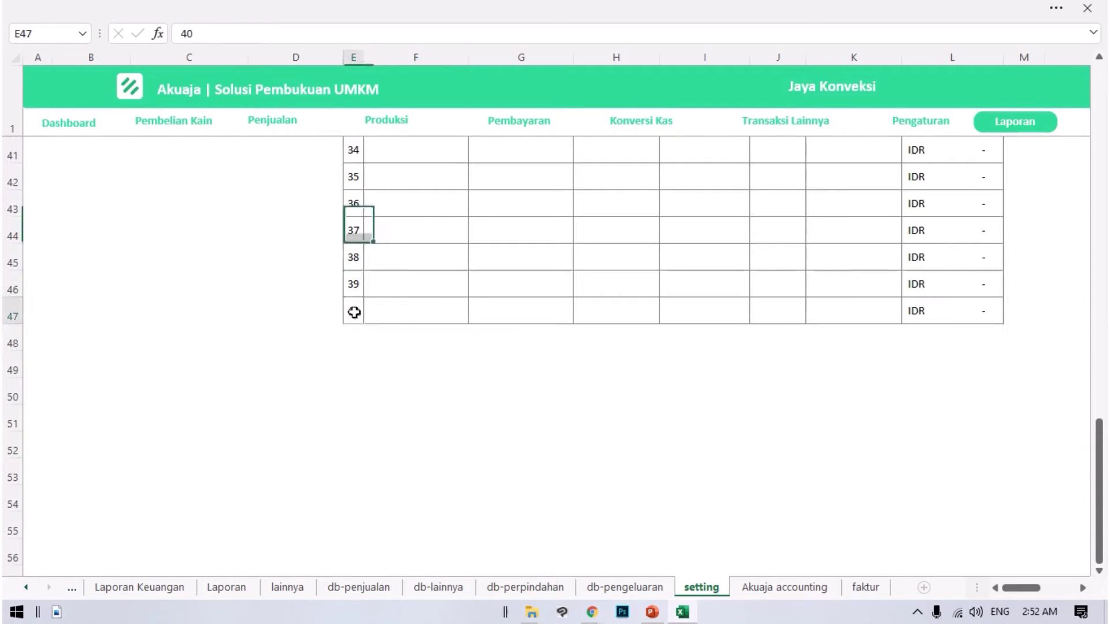
scroll(616, 353, "up", 3)
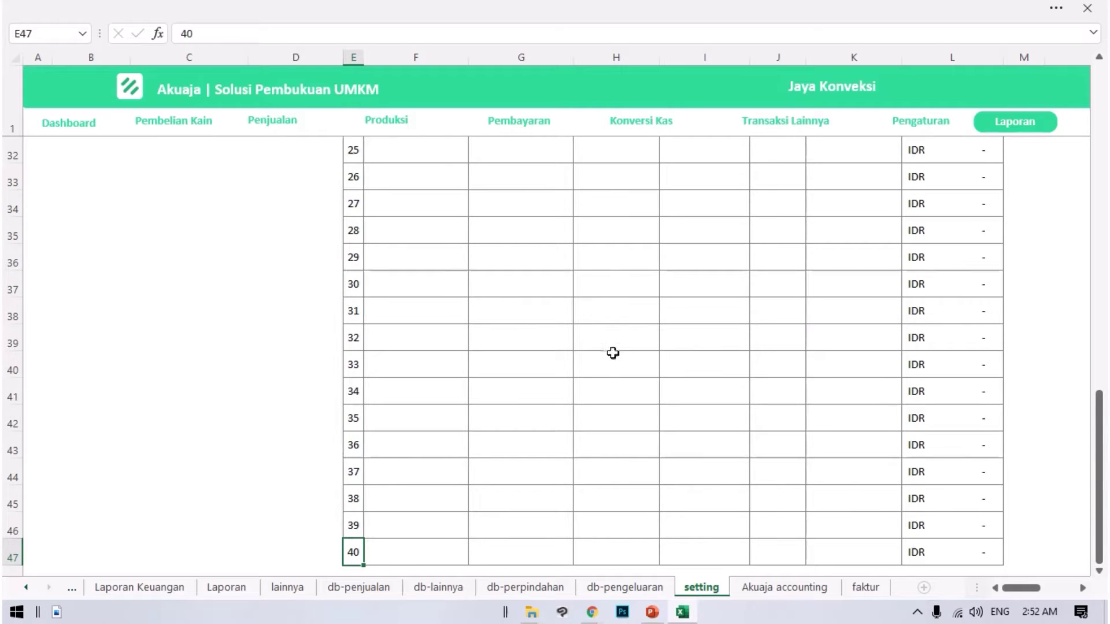
scroll(595, 353, "up", 2)
scroll(572, 344, "up", 4)
scroll(554, 334, "up", 5)
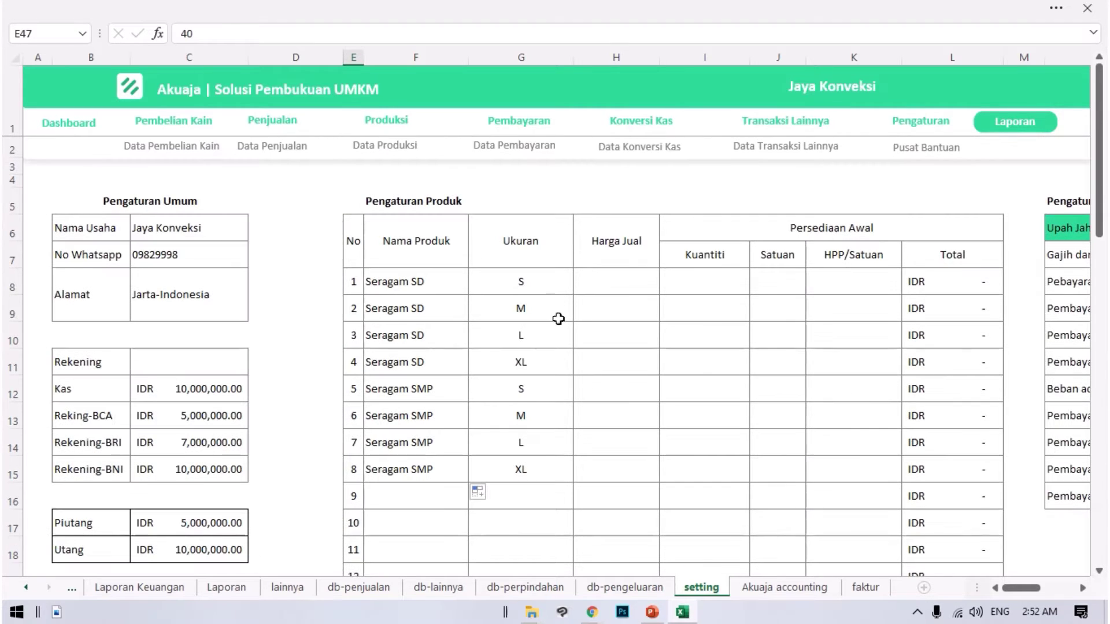
left_click(555, 300)
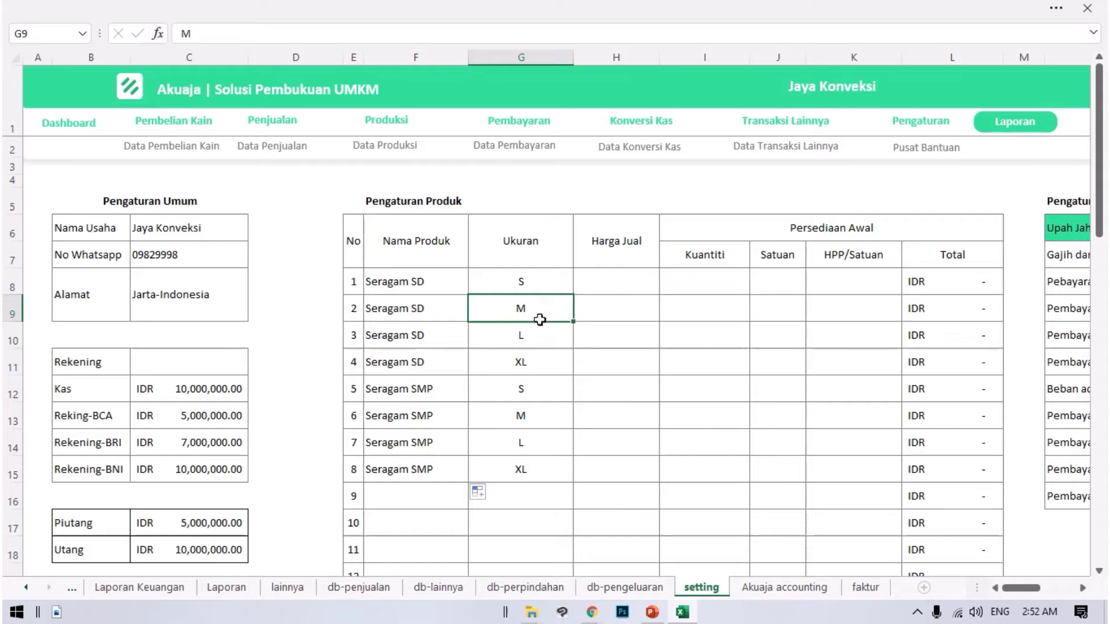
- Enter a Harga Jual of 100000 for Seragam SD size S and fill it down through product row 4
left_click(636, 286)
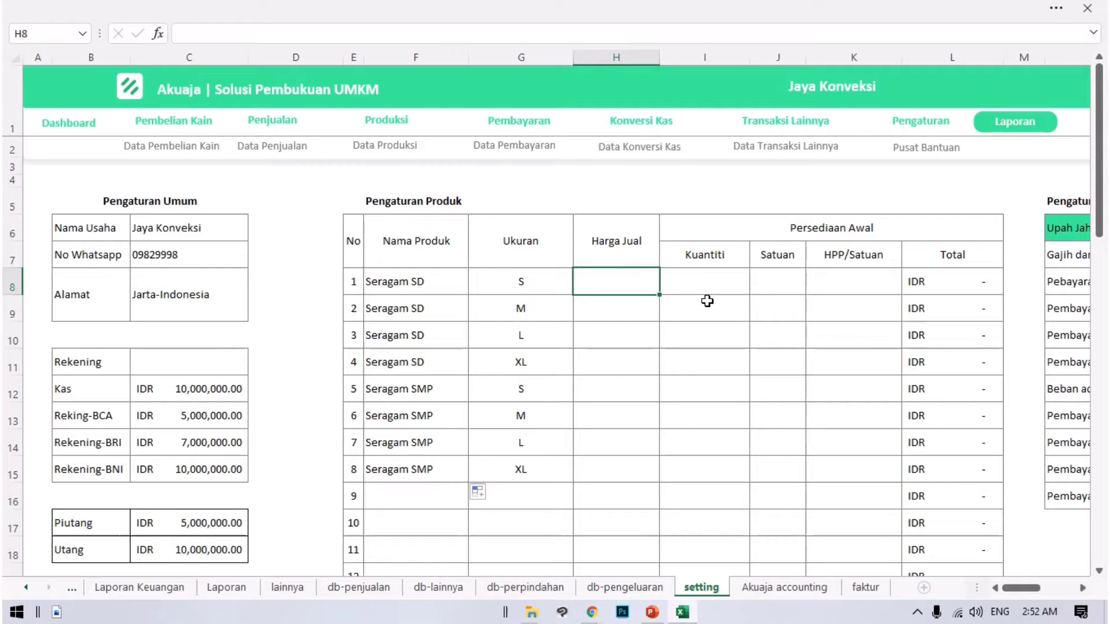
type("1,")
type("00")
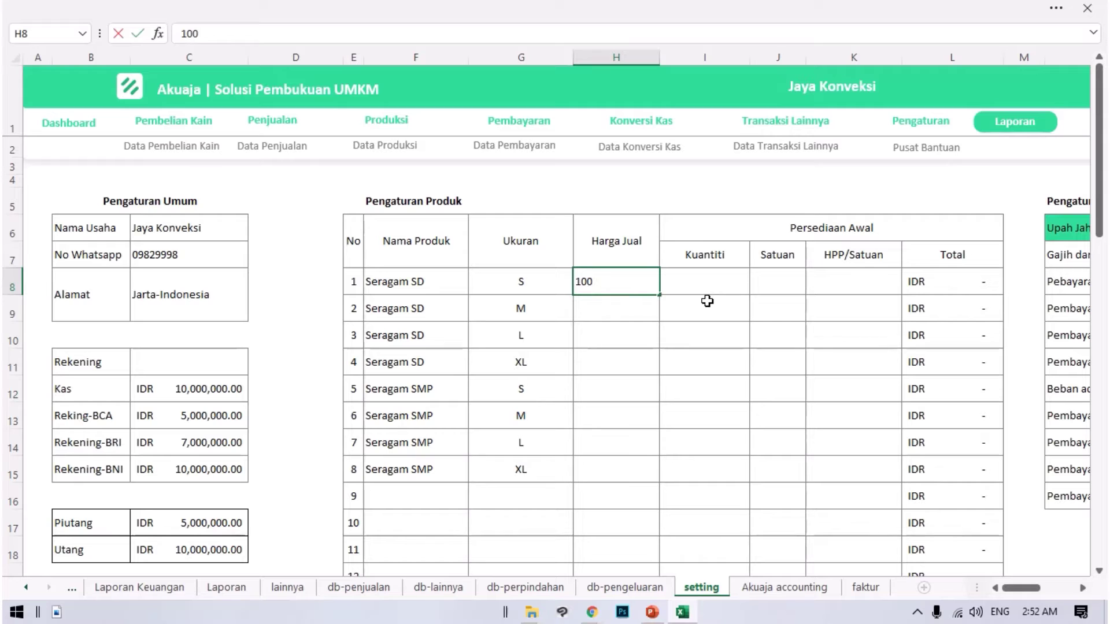
type("0,000")
key("Return")
double_click(636, 279)
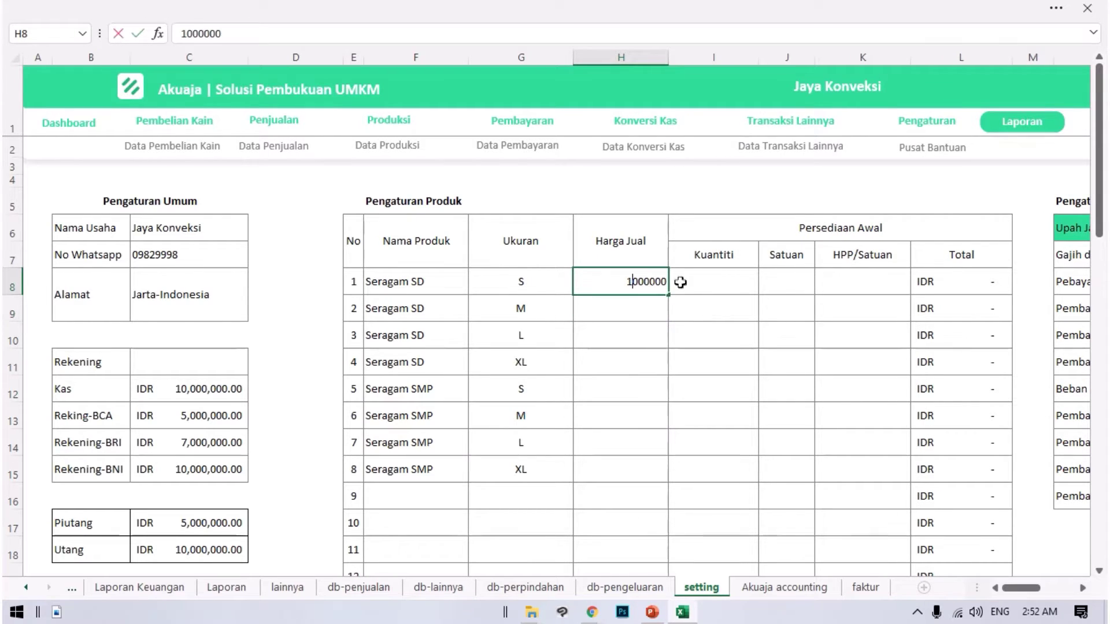
key("BackSpace")
key("Return")
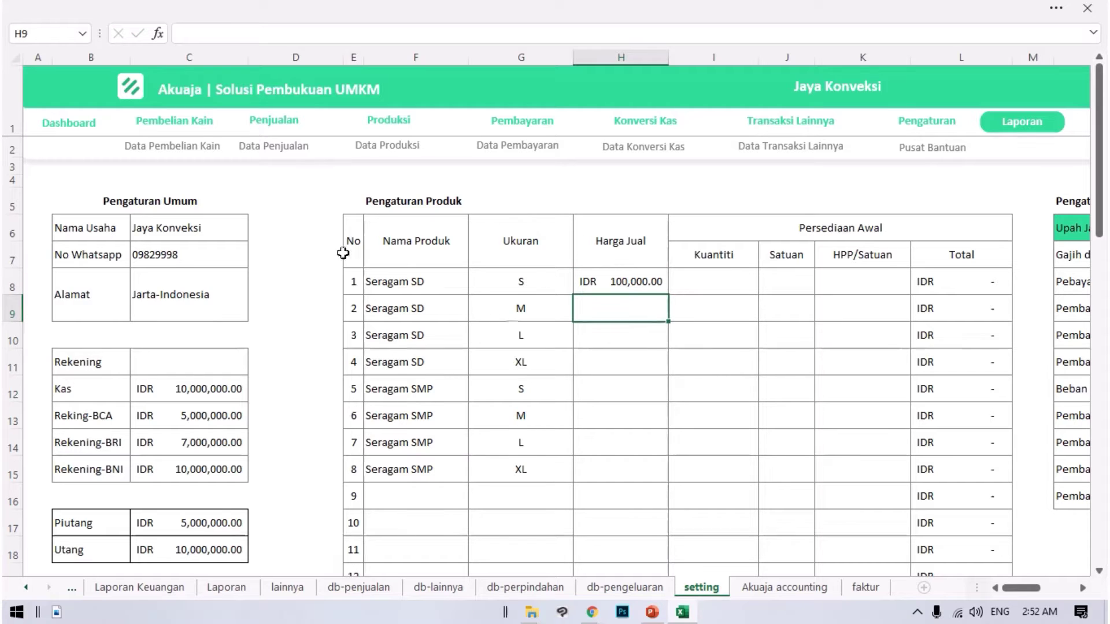
left_click(650, 278)
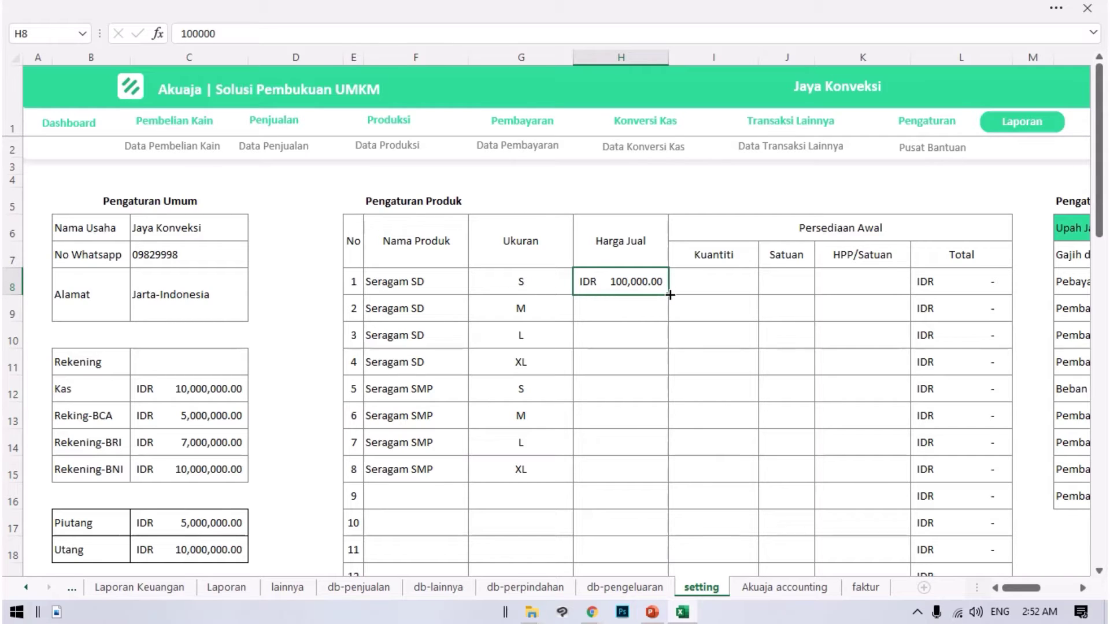
left_click_drag(670, 295, 652, 365)
- Set the Harga Jual of Seragam SMP size S in product row 5 to 150000
left_click(650, 389)
type("1")
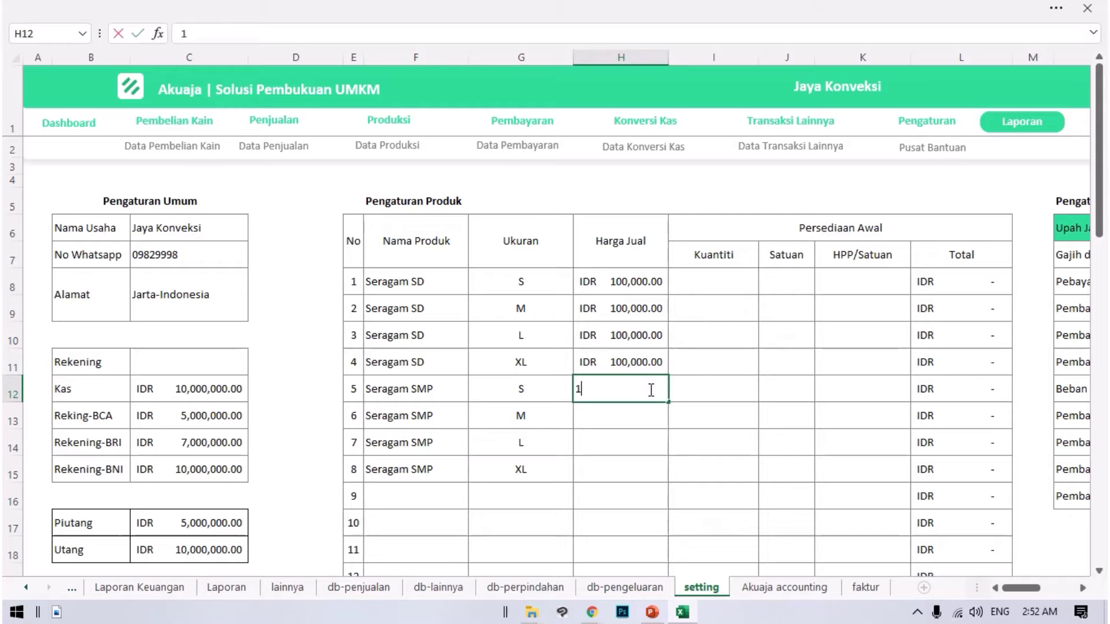
type("50000000")
key("ctrl+Return")
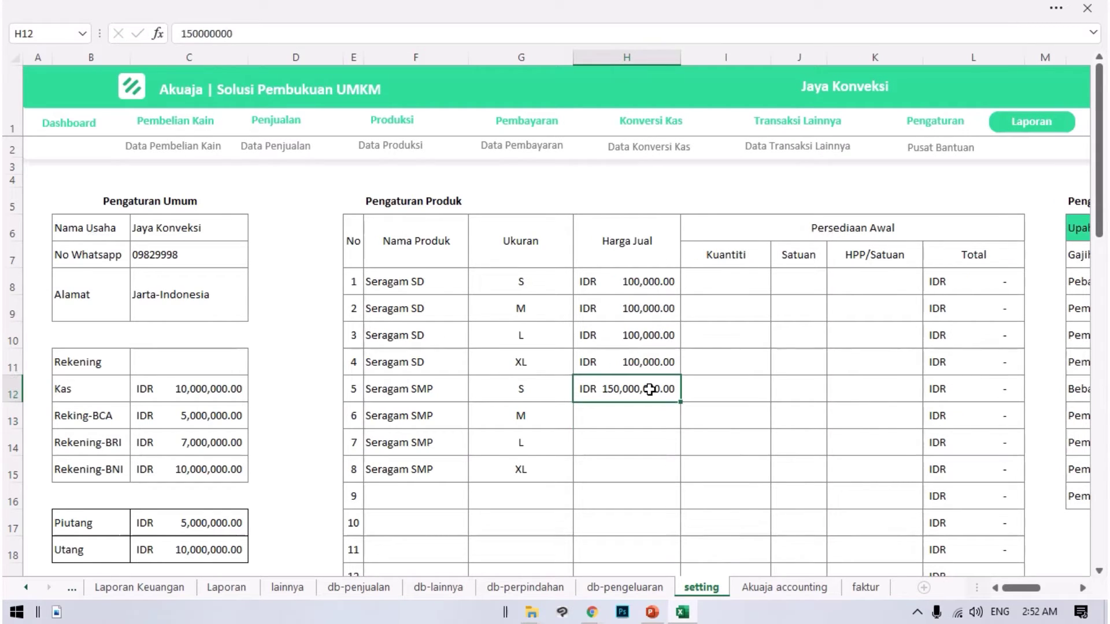
double_click(650, 389)
key("BackSpace")
key("BackSpace")
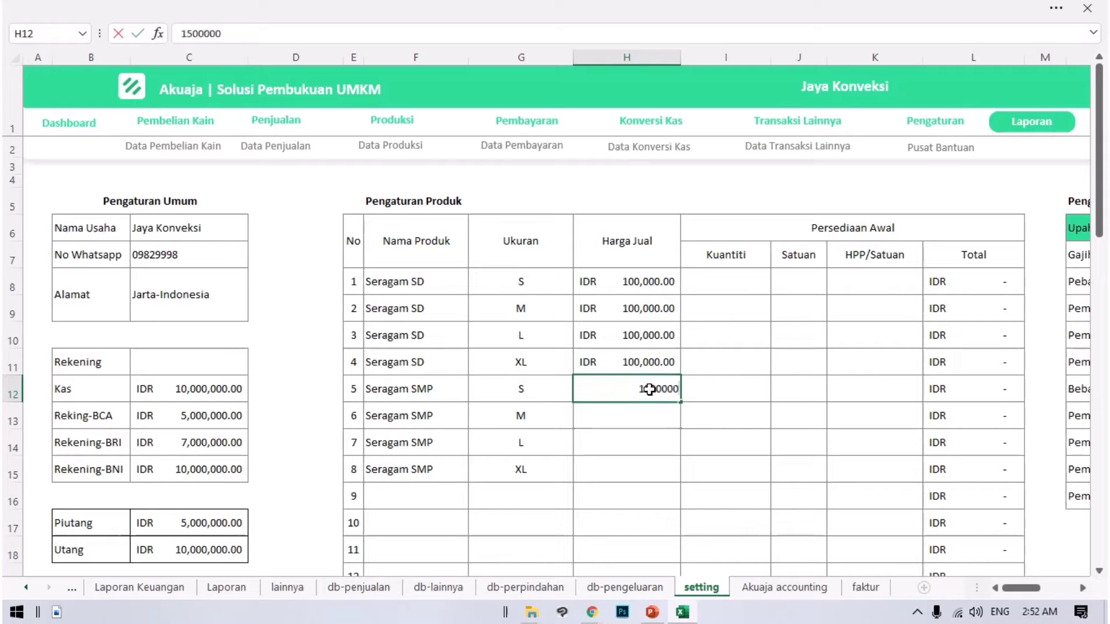
key("Return")
left_click(650, 389)
double_click(650, 389)
key("BackSpace")
key("Return")
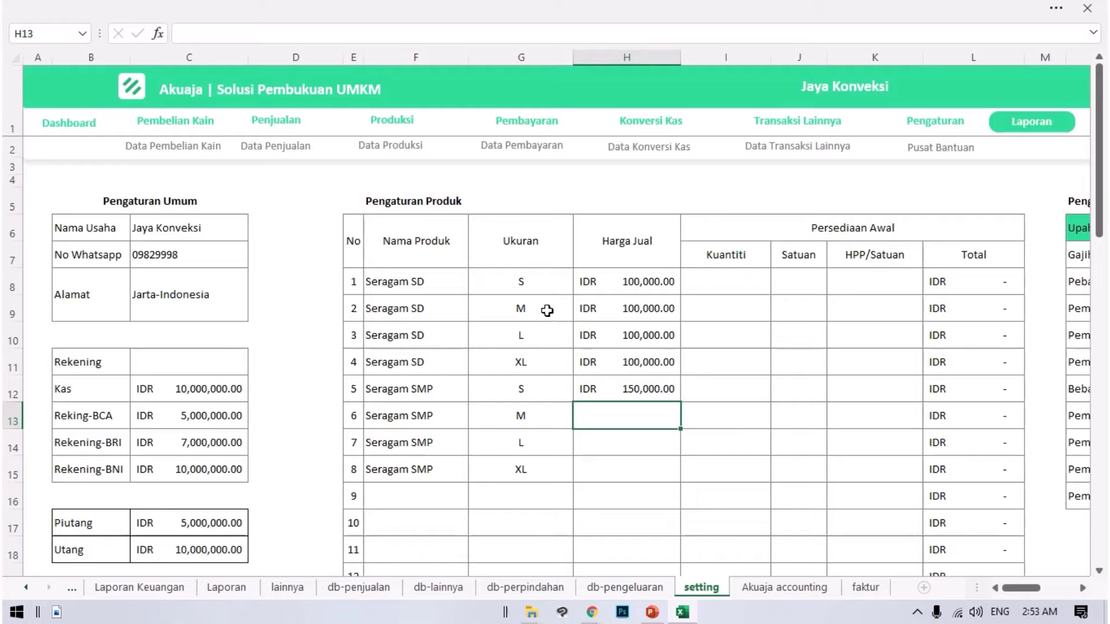
- Copy the Seragam SMP size S selling price into product rows 6 to 8
left_click(637, 389)
key("ctrl+c")
left_click_drag(649, 412, 662, 456)
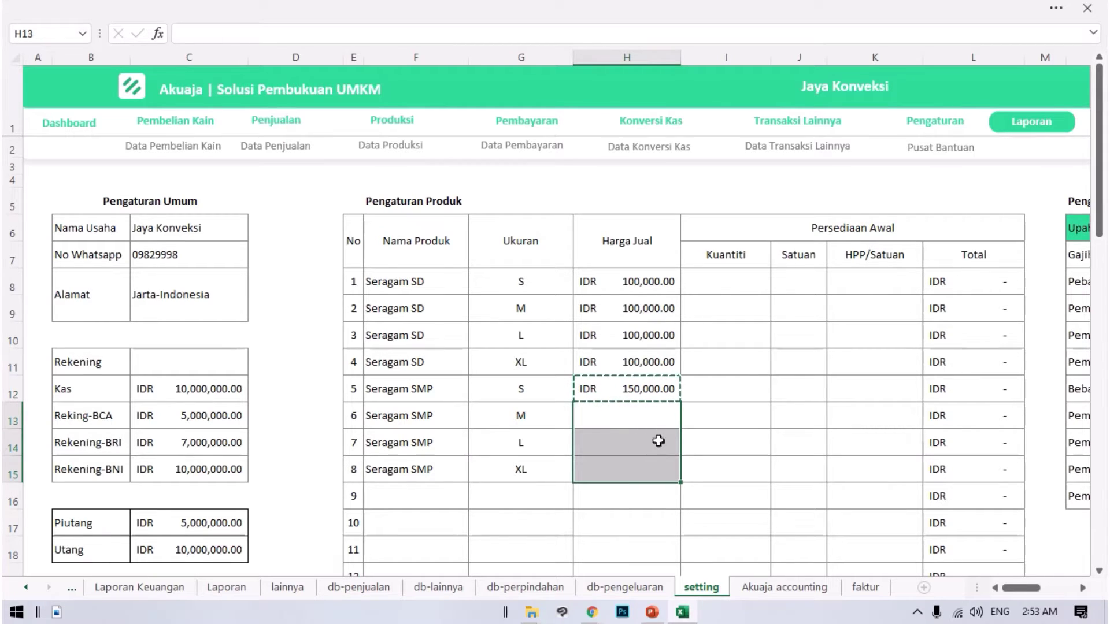
key("ctrl+v")
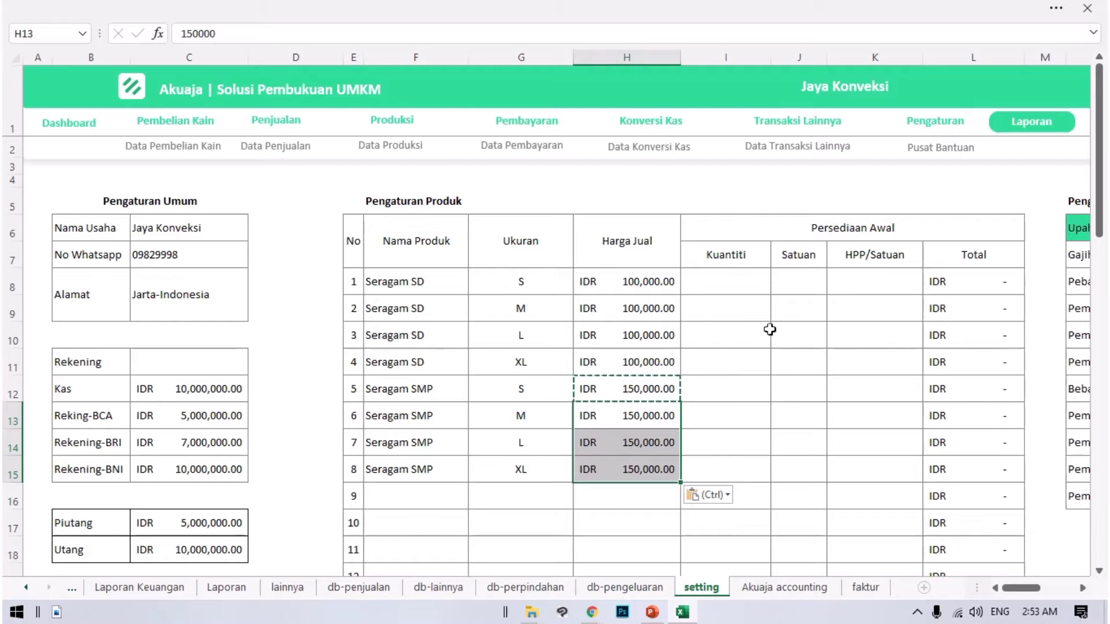
- Enter an opening stock Kuantiti of 50 for product row 1 and fill it down through row 8
left_click(724, 280)
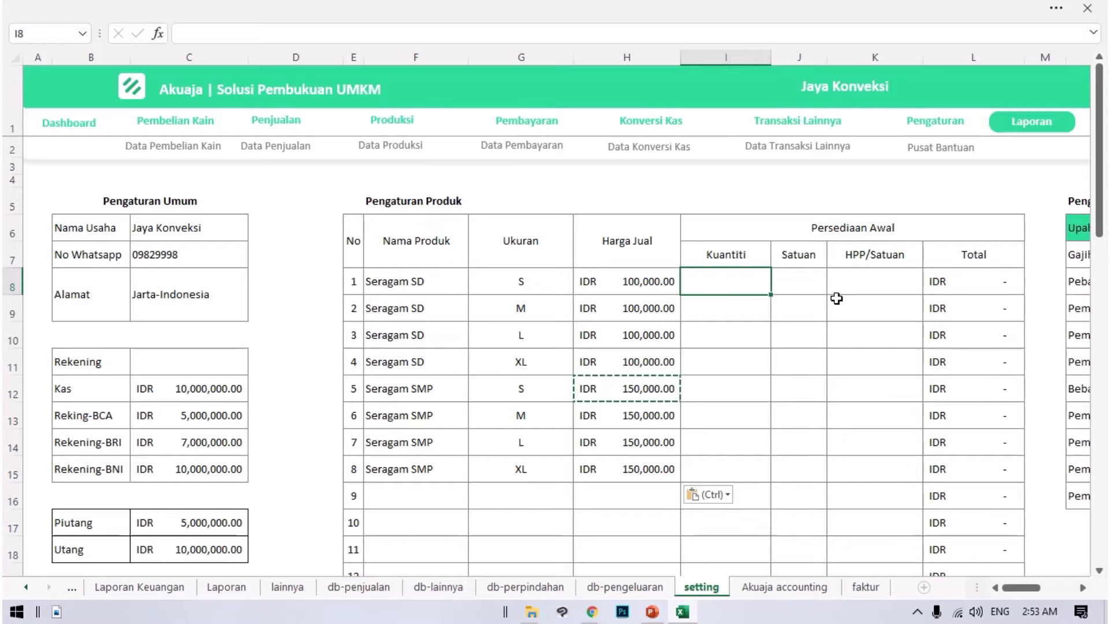
type("50")
key("Return")
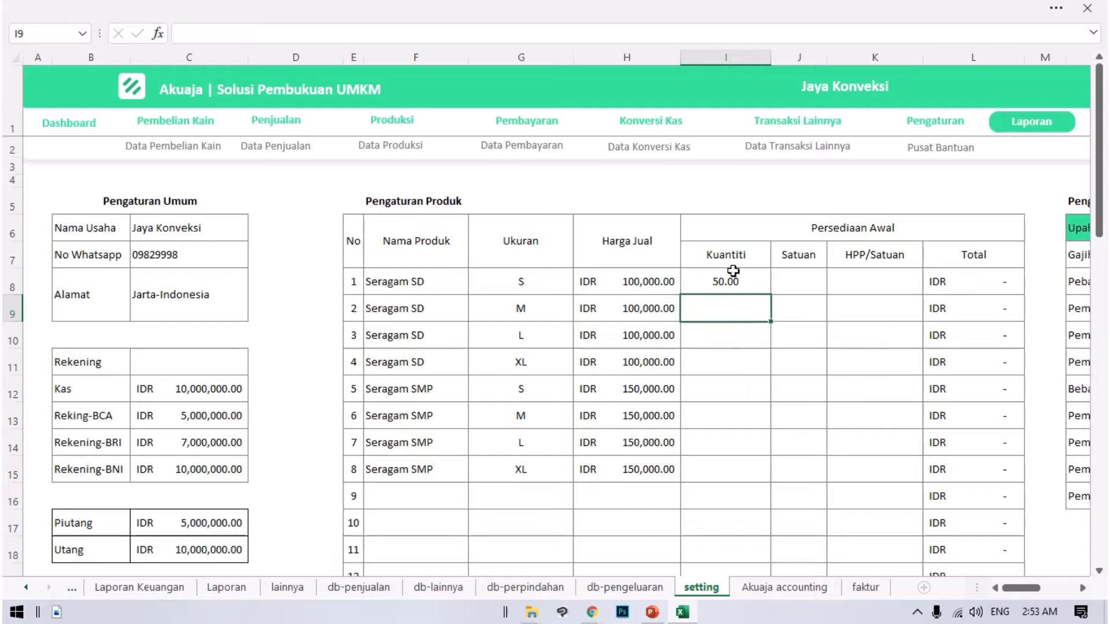
left_click(767, 289)
left_click_drag(767, 294, 765, 472)
- Enter pcs as the Satuan for product row 1 and fill it down through row 8
left_click(803, 281)
type("pc")
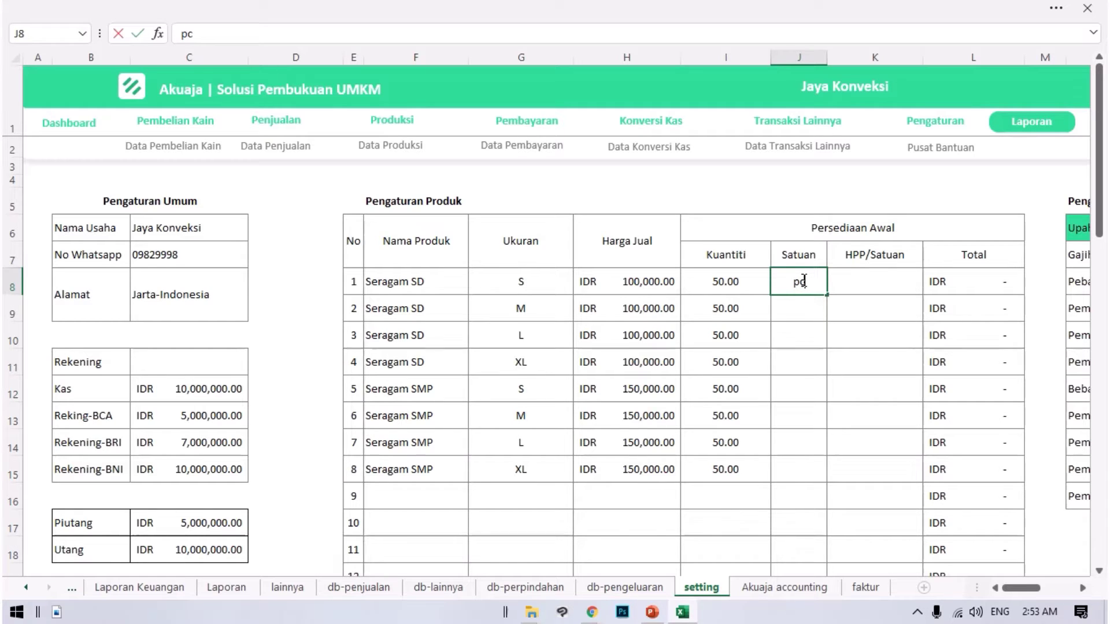
type("s")
key("Return")
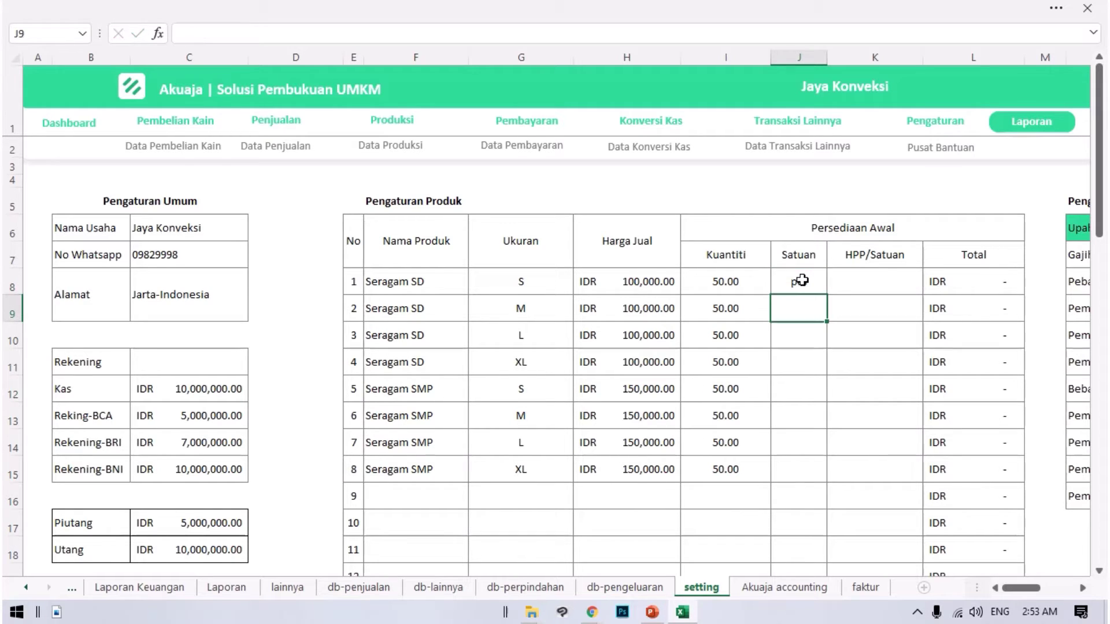
left_click(803, 281)
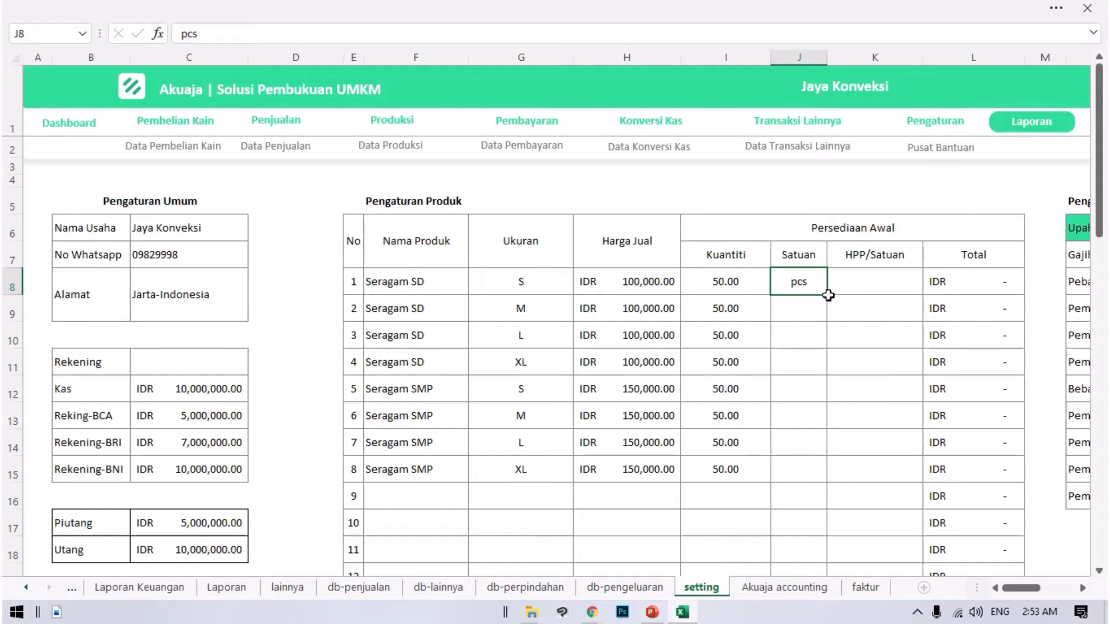
left_click_drag(829, 294, 824, 454)
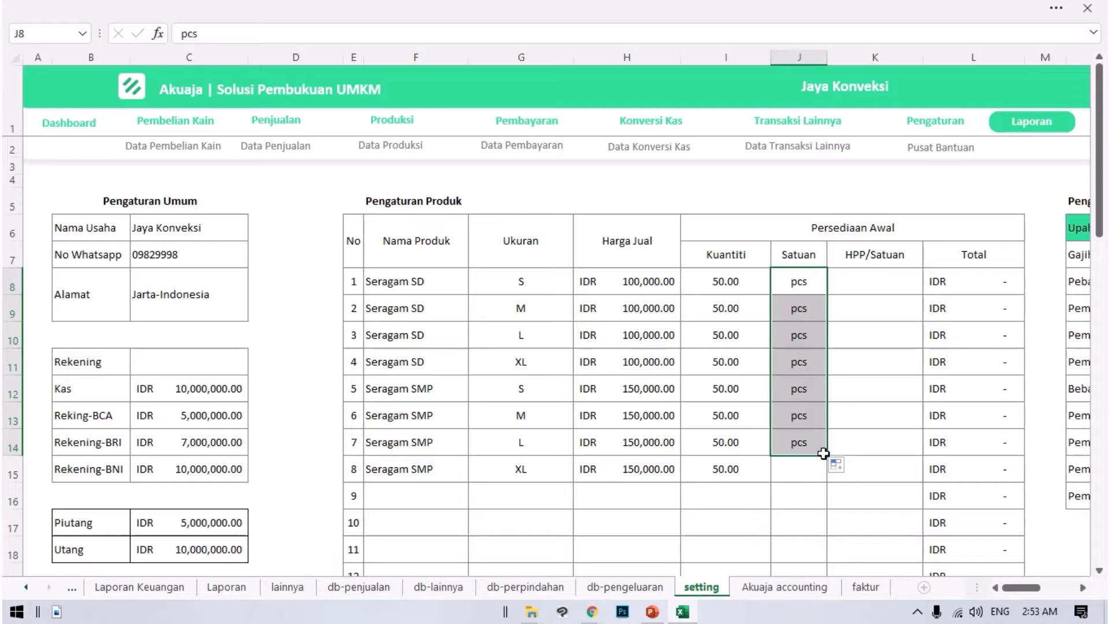
left_click_drag(828, 457, 827, 483)
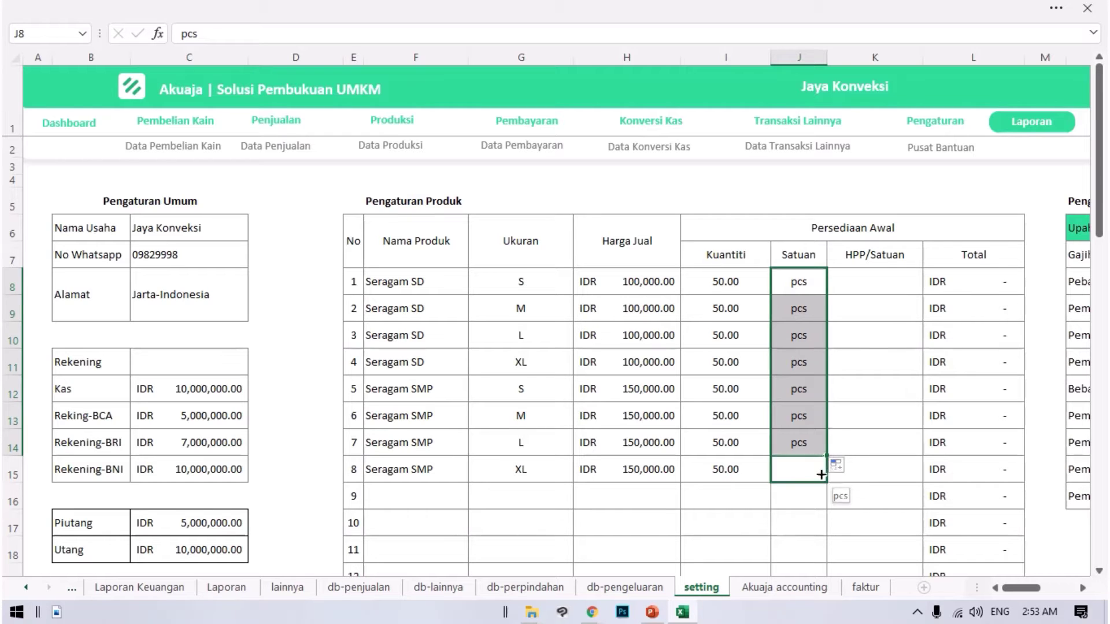
- Enter an HPP/Satuan of 60000 for Seragam SD size S and copy it into product rows 2 to 4
left_click(851, 265)
left_click(879, 282)
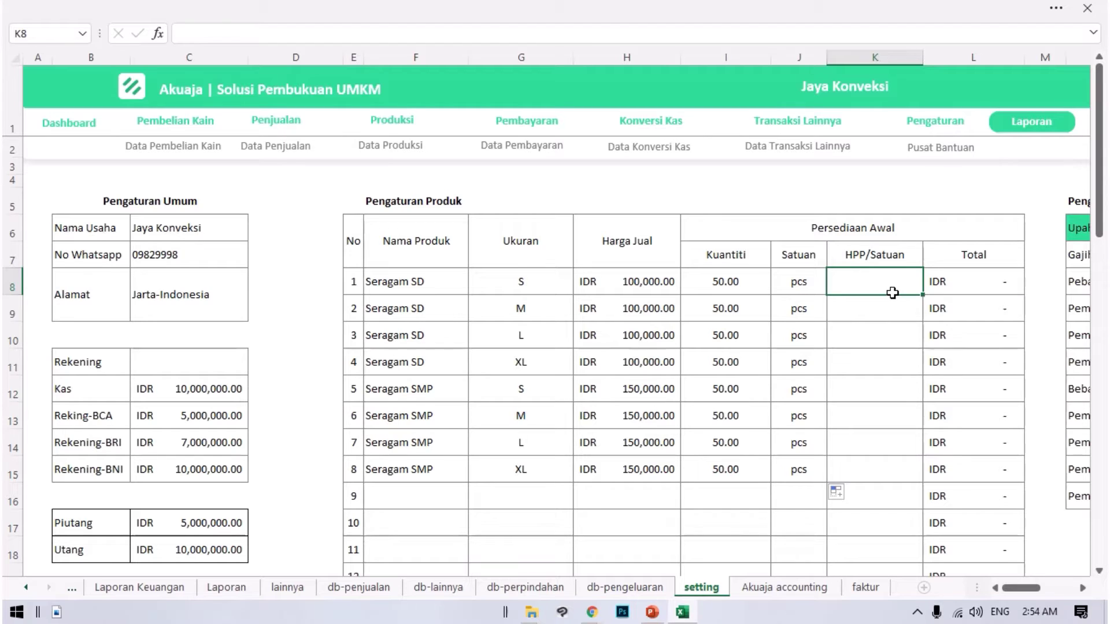
type("60000")
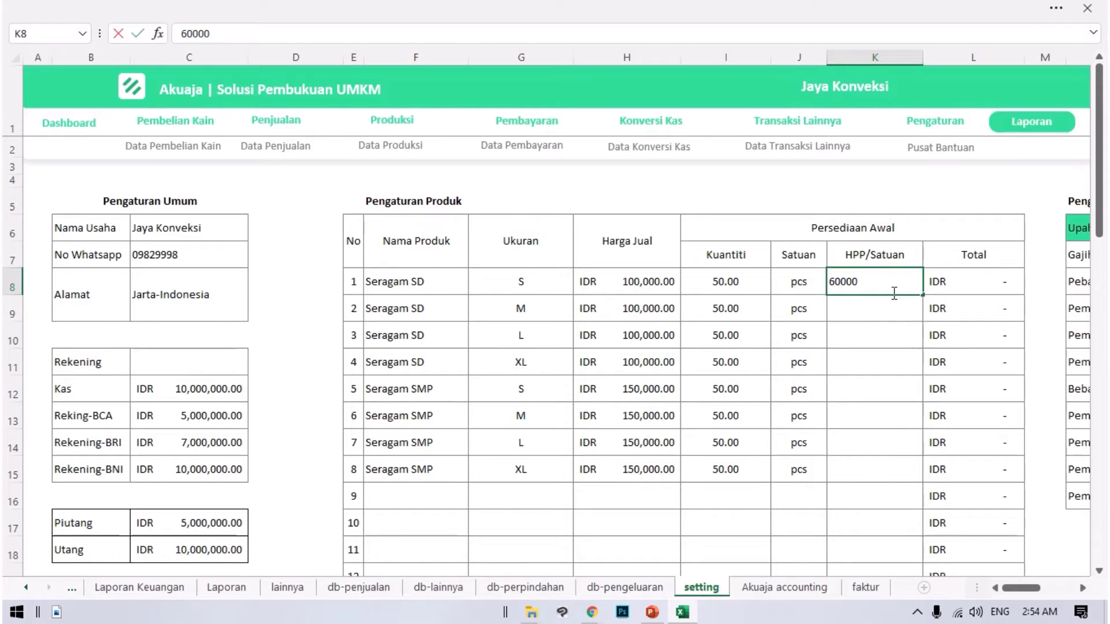
key("Return")
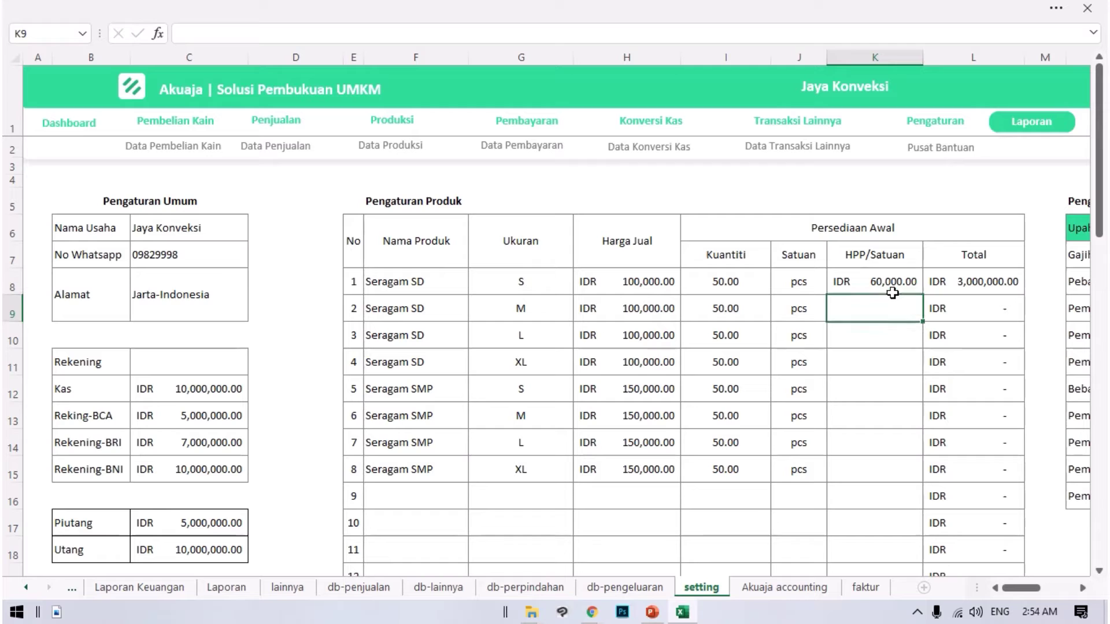
left_click(886, 284)
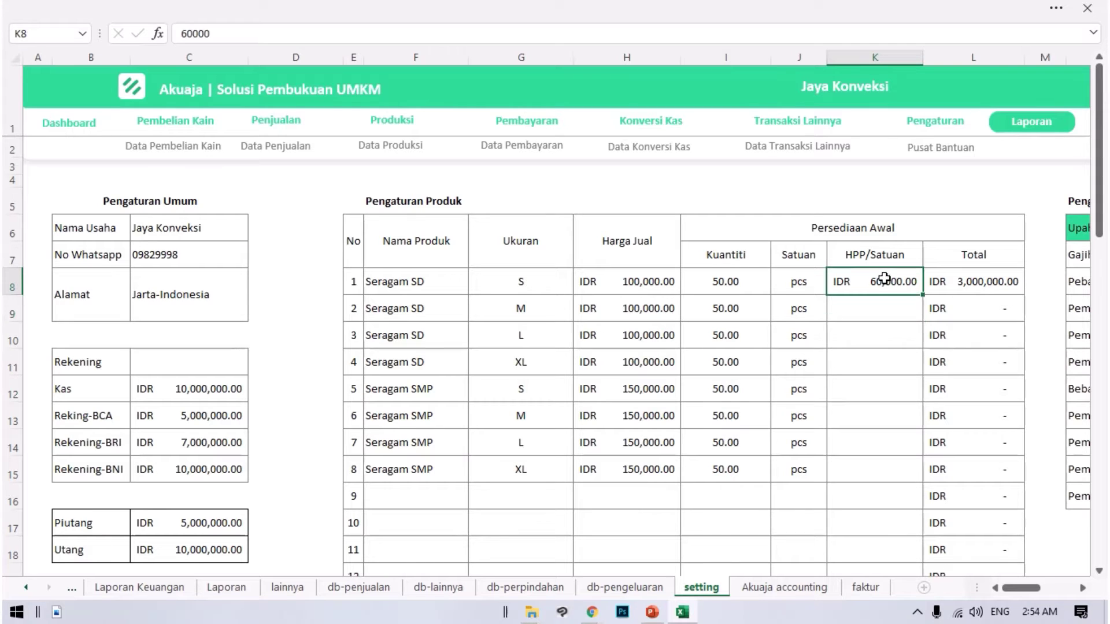
key("ctrl+c")
left_click_drag(880, 301, 886, 354)
key("ctrl+v")
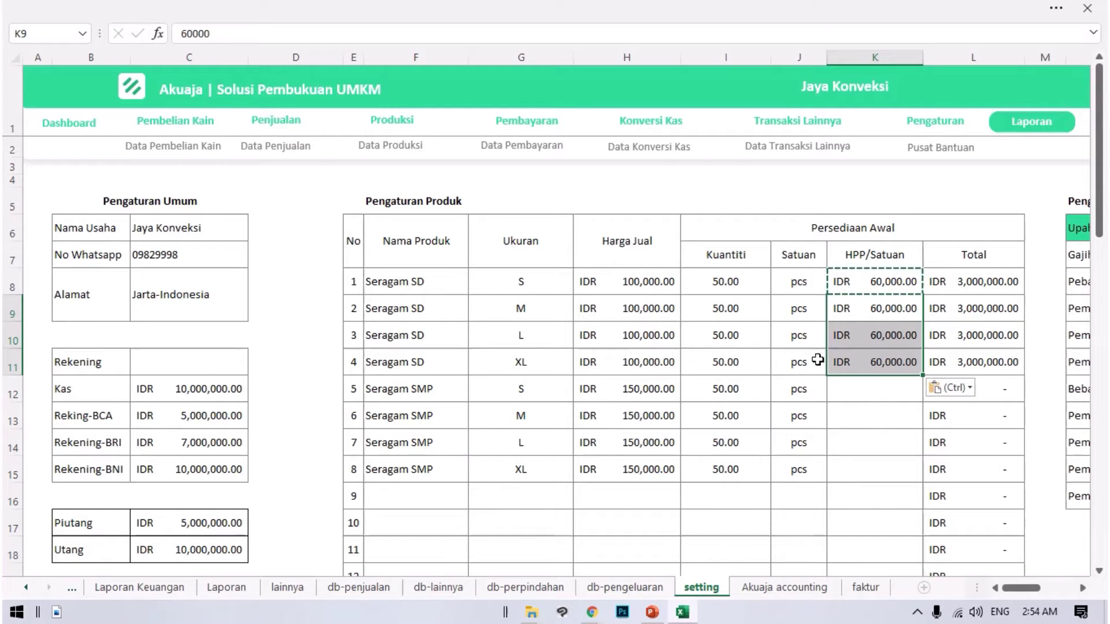
- Set the HPP/Satuan of Seragam SMP size S in product row 5 to 80000
left_click(871, 355)
left_click(897, 383)
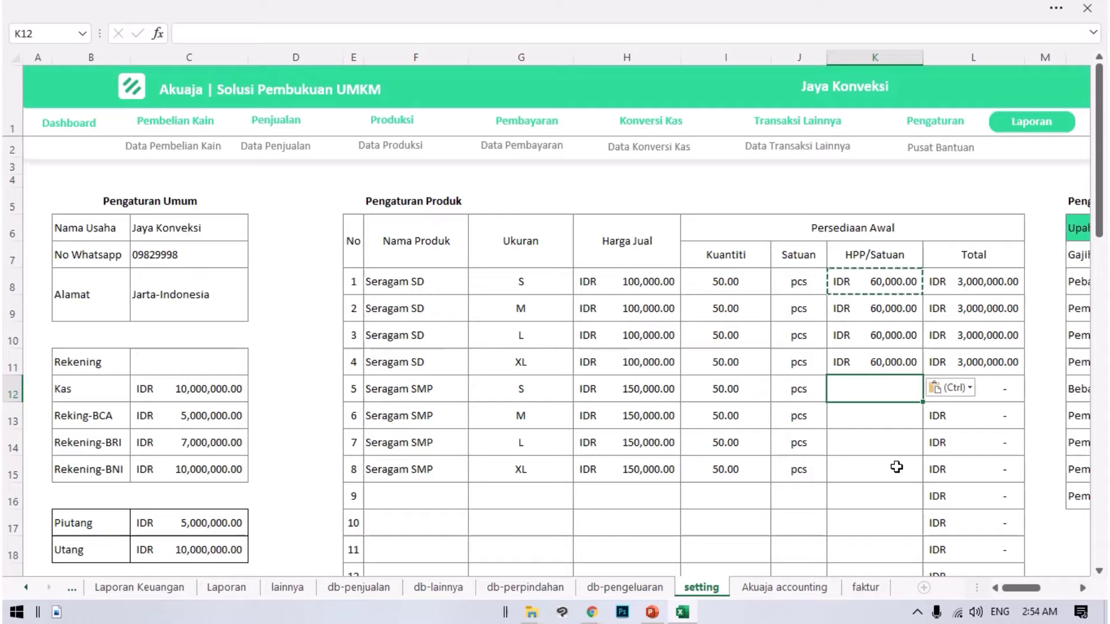
type("80")
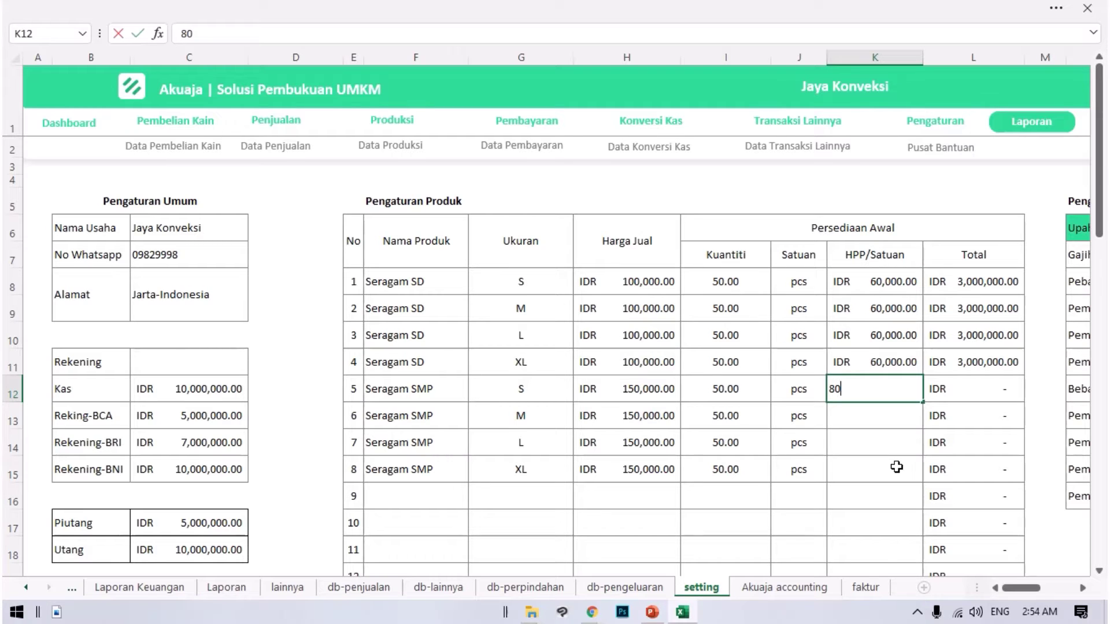
type("000000")
key("Return")
key("Up")
key("F2")
key("BackSpace")
key("BackSpace")
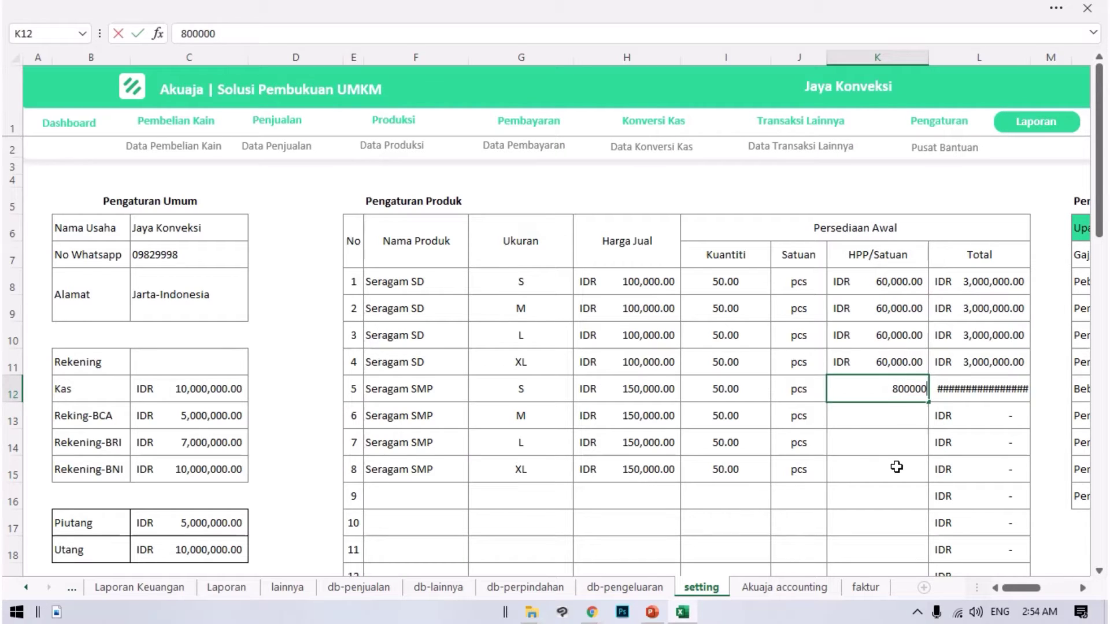
key("Return")
key("Up")
key("F2")
key("BackSpace")
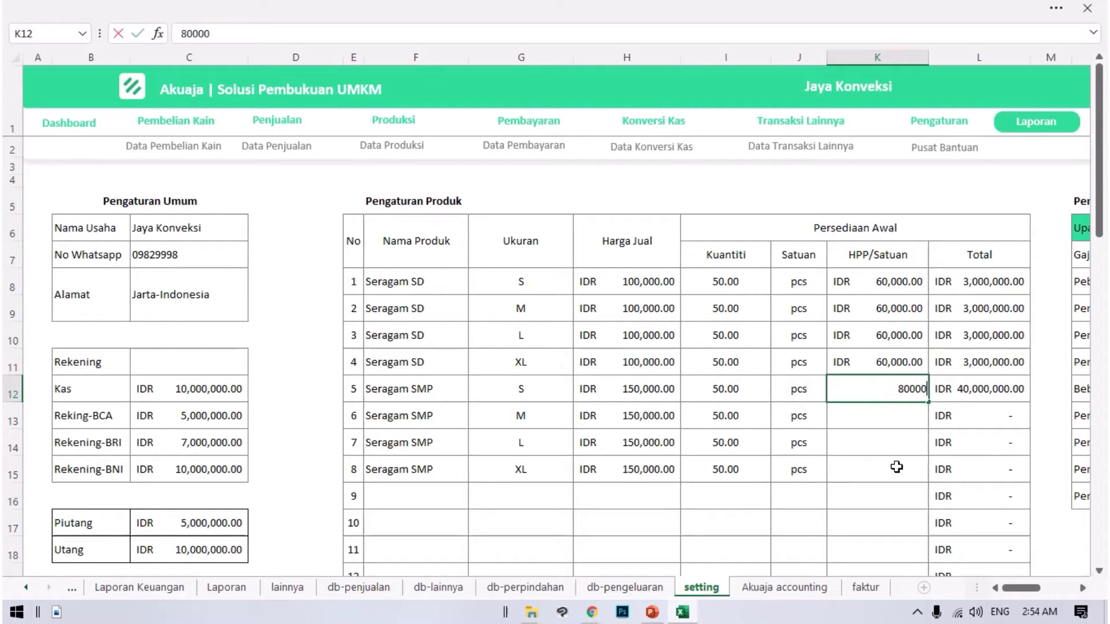
key("Return")
- Copy the HPP/Satuan of Seragam SMP size S into product rows 6 to 8
left_click(890, 389)
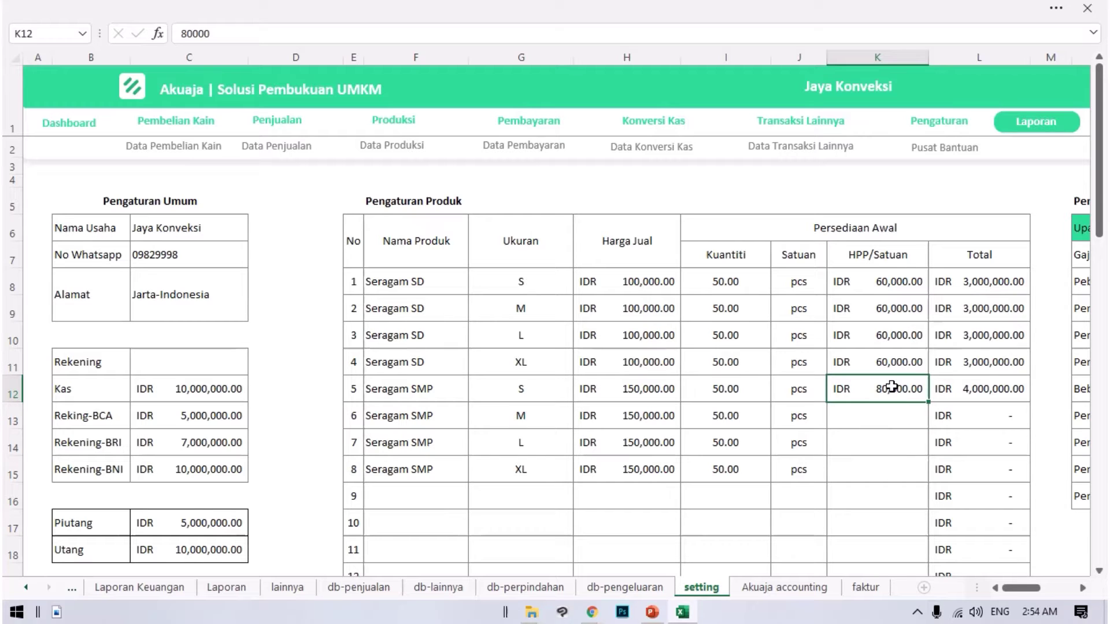
key("ctrl+c")
left_click_drag(882, 405, 884, 468)
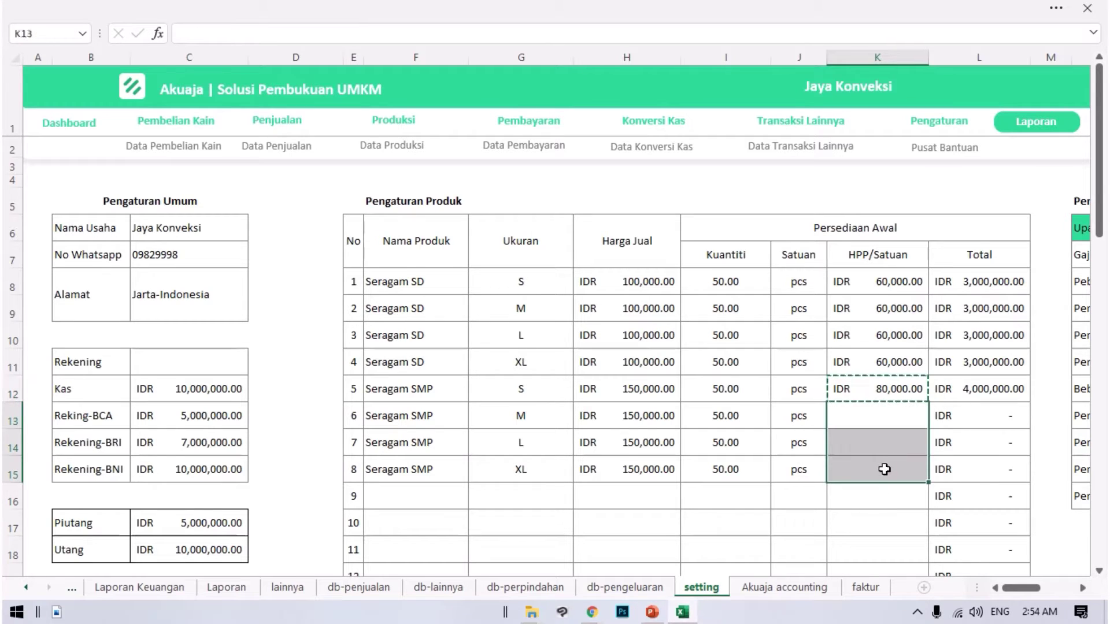
key("ctrl+v")
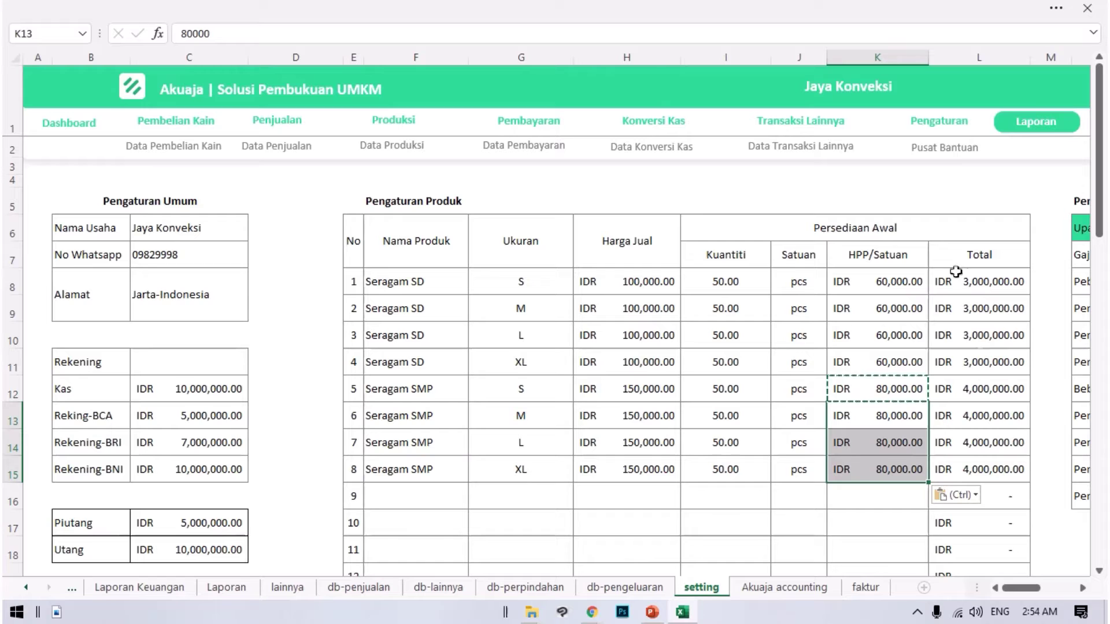
- Review the expense categories listed under Pengaturan Pengeluaran, from Upah Jahit Borongan and Gajih dan Upah through Pembayaran iklan
left_click(996, 469)
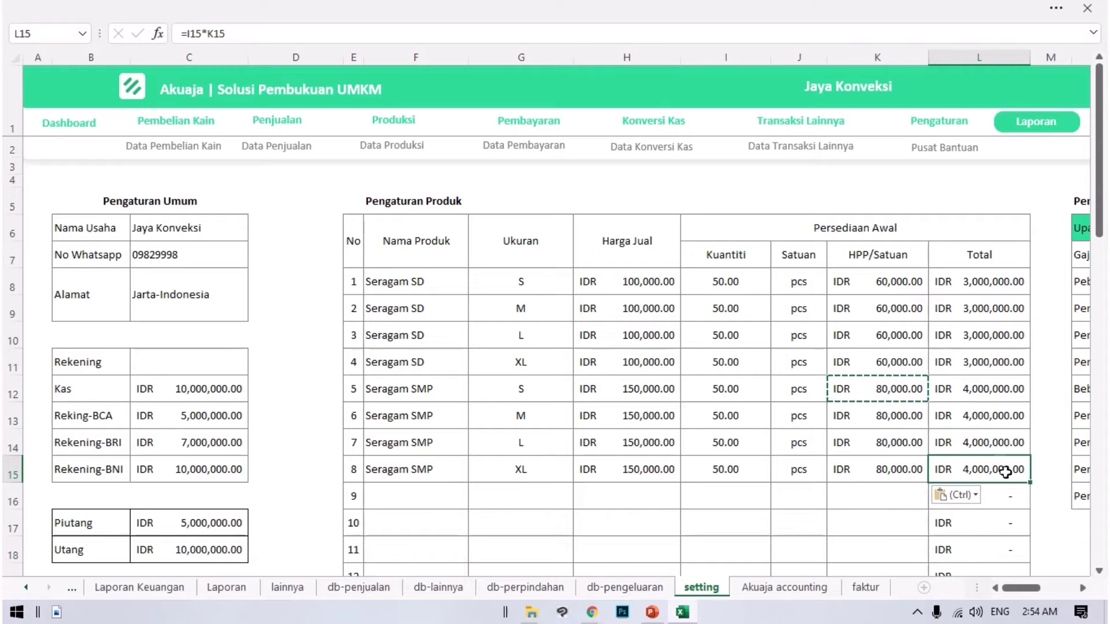
key("Right")
key("Right")
key("Right")
key("Right")
key("Right")
key("Right")
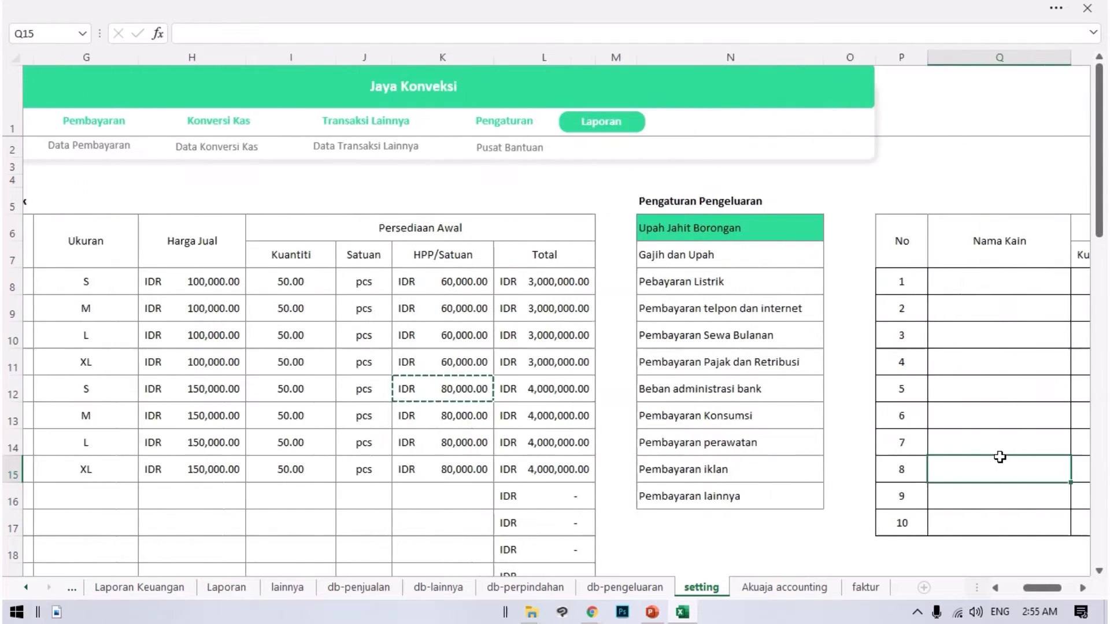
left_click(636, 199)
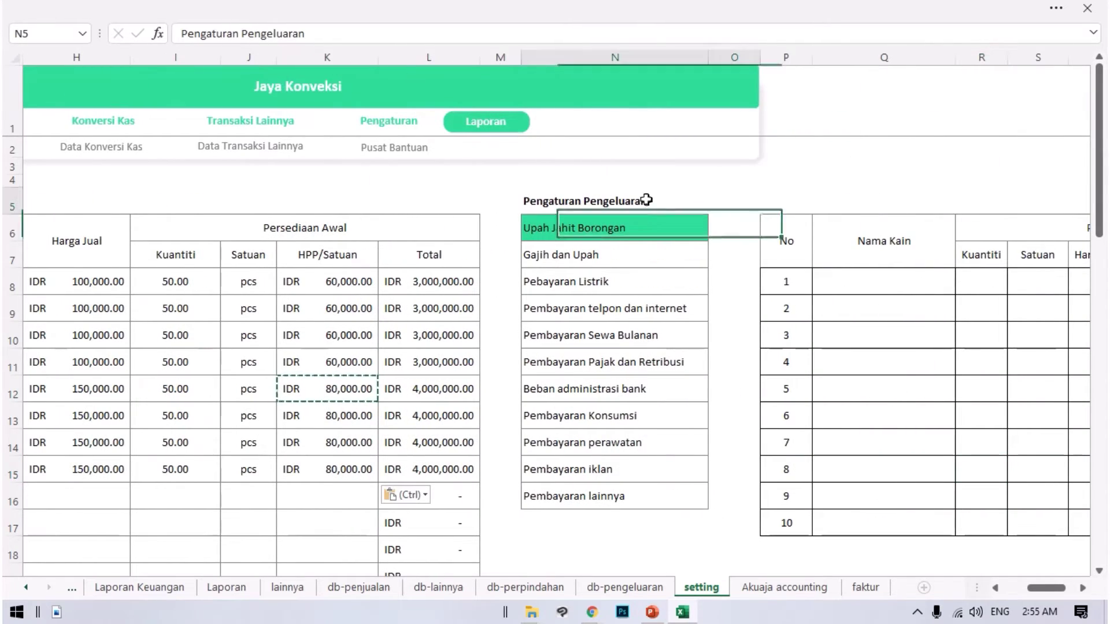
left_click(653, 233)
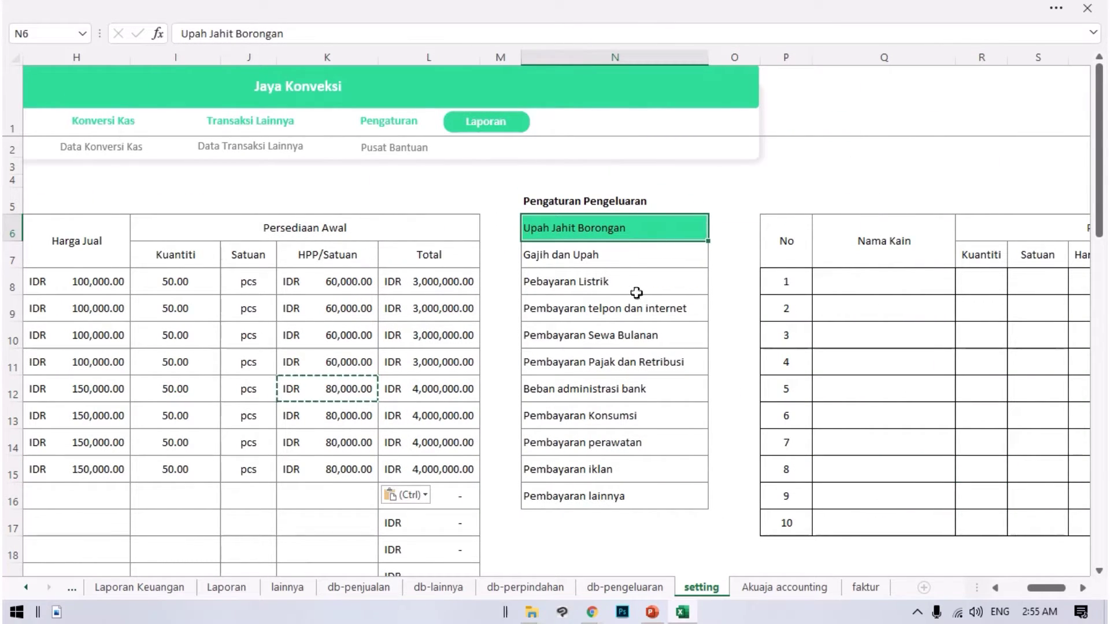
left_click_drag(602, 253, 645, 477)
left_click(595, 412)
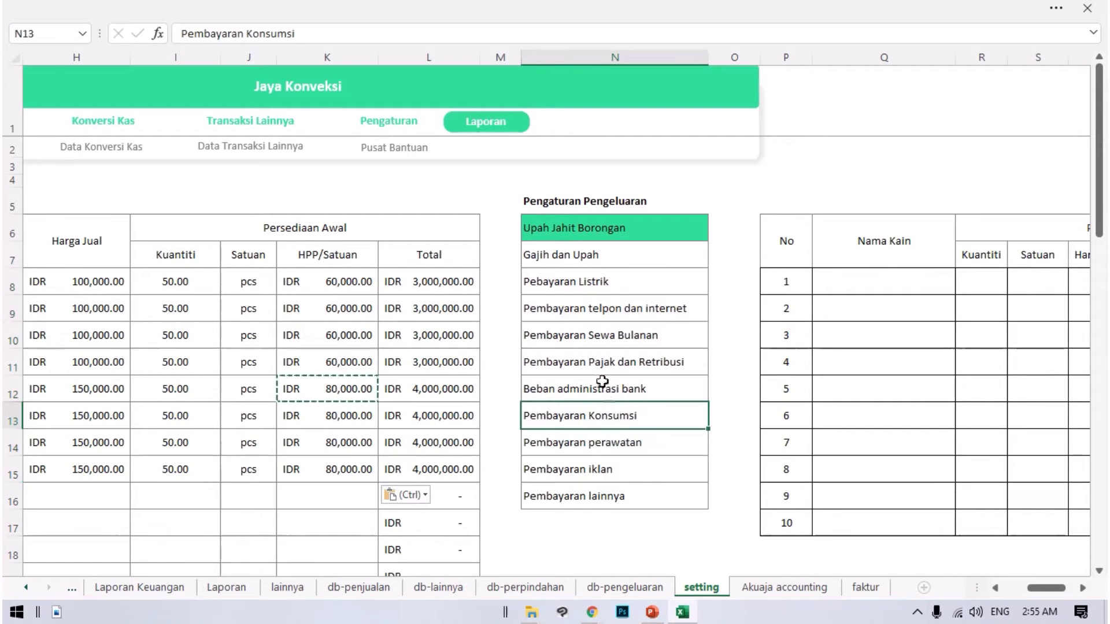
left_click(606, 383)
left_click(603, 362)
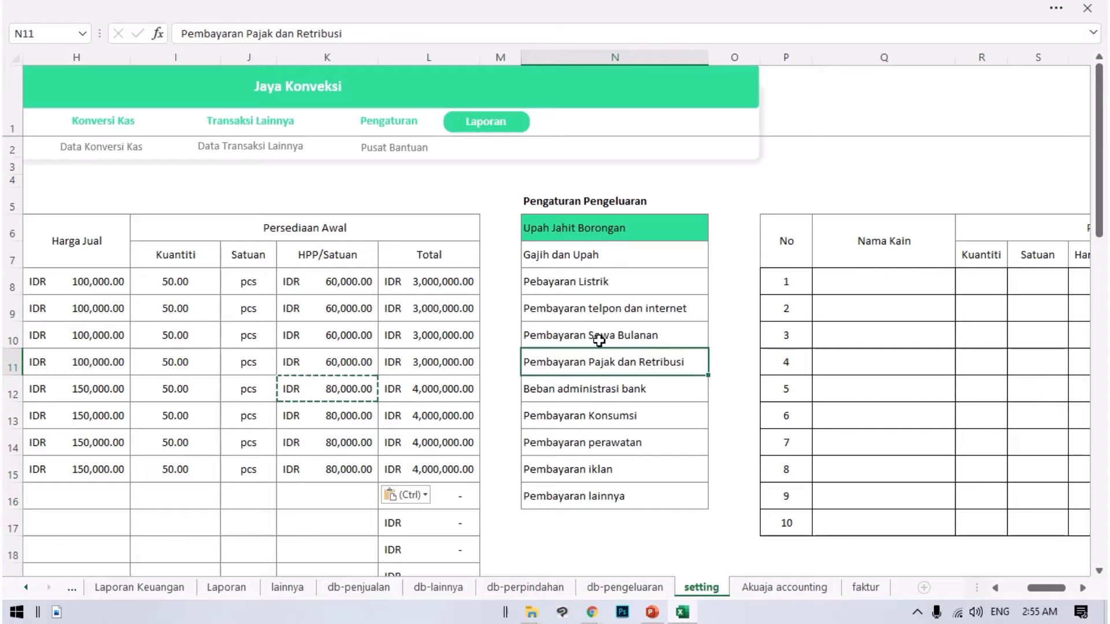
left_click(595, 337)
left_click(602, 231)
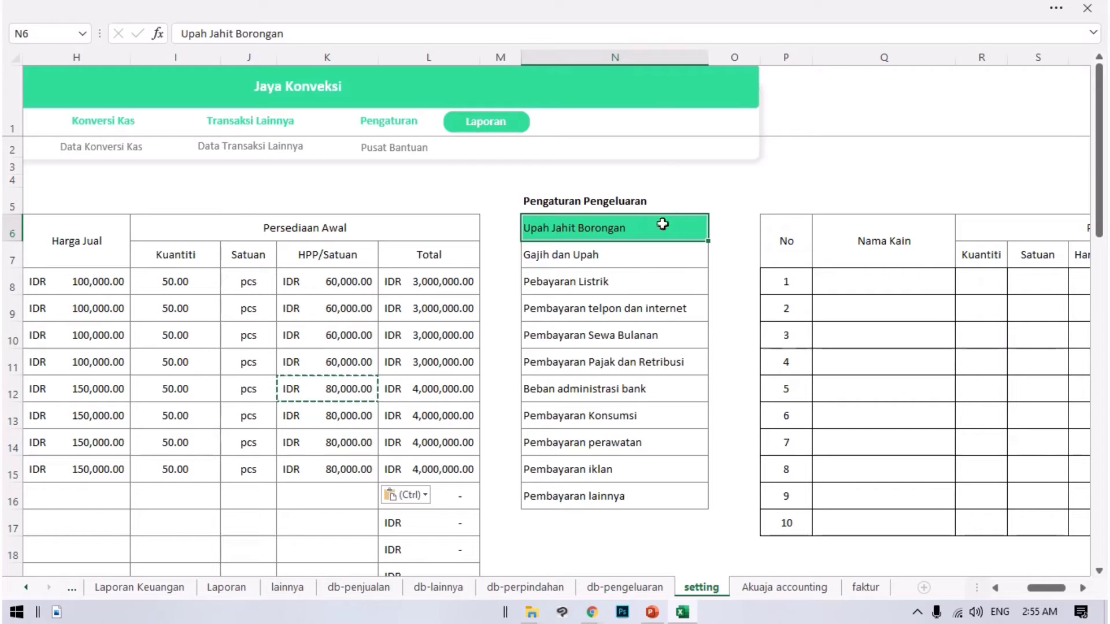
left_click(631, 261)
left_click(642, 276)
left_click_drag(628, 256, 638, 474)
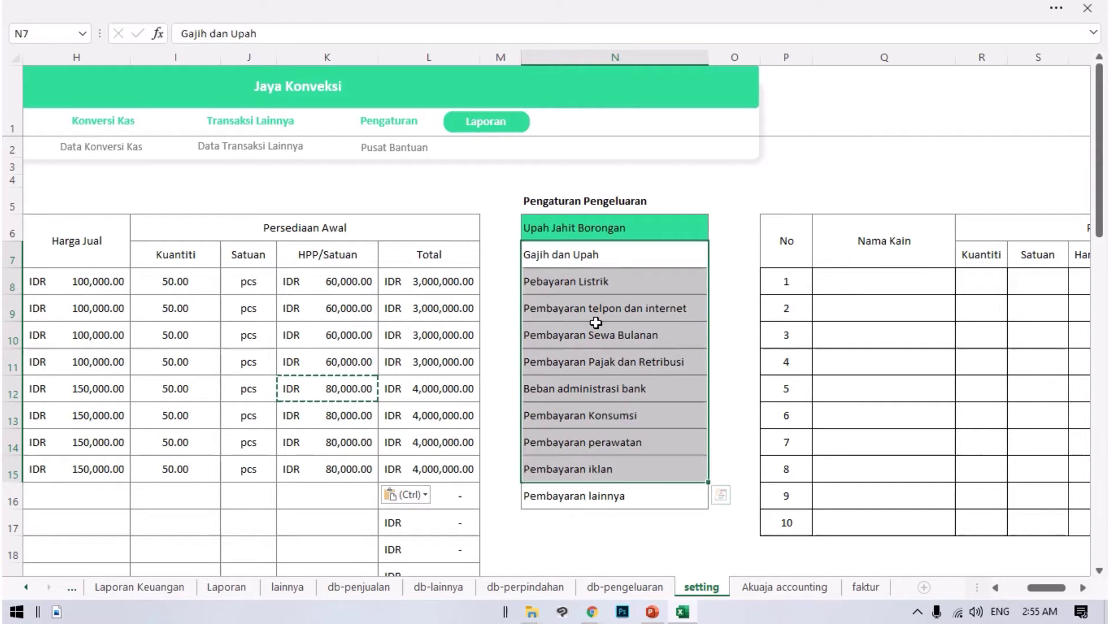
left_click_drag(596, 334, 596, 309)
- Examine the fabric opening-stock table, covering its Nama Kain, Kuantiti, Satuan, Harga Beli/Satuan and Total columns
left_click(807, 296)
key("Right")
key("Right")
key("Right")
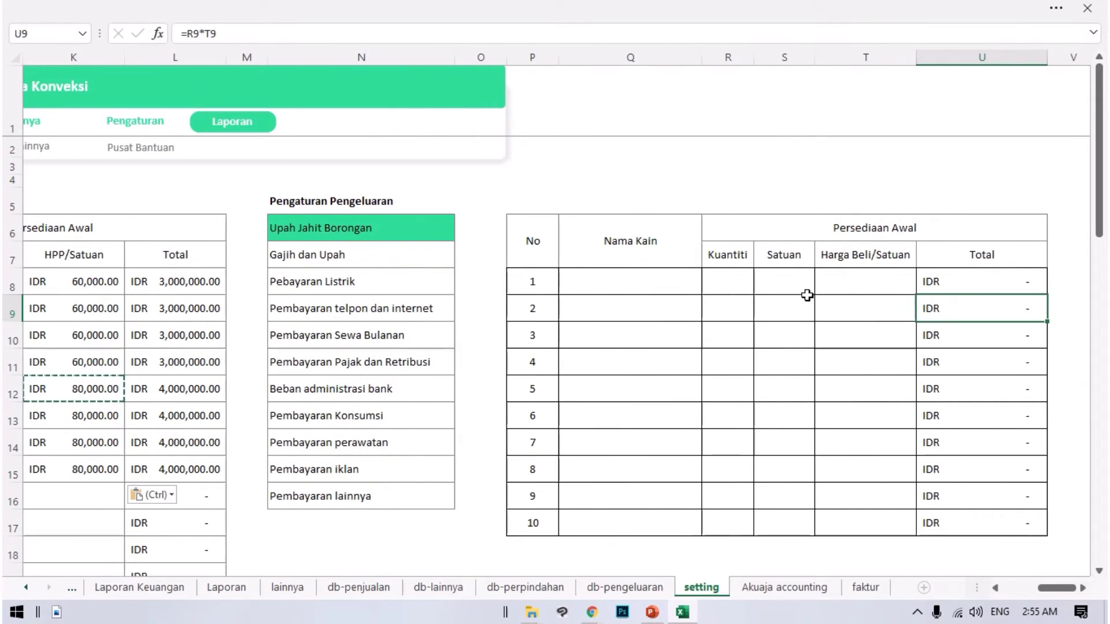
key("Right")
key("Left")
key("Left")
key("Left")
key("Up")
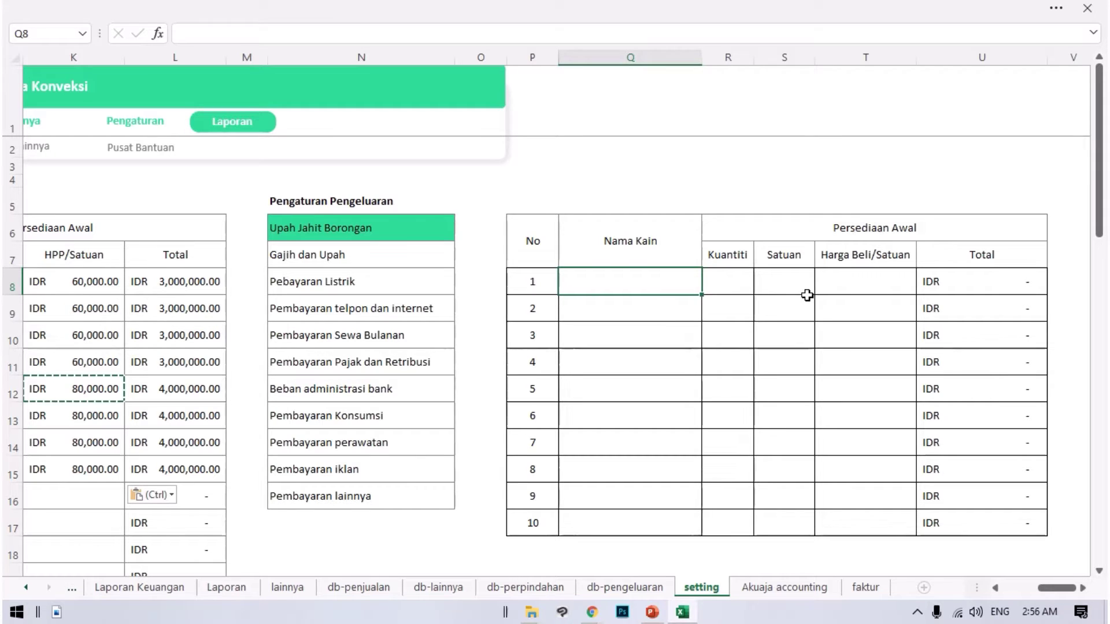
key("Left")
key("Left")
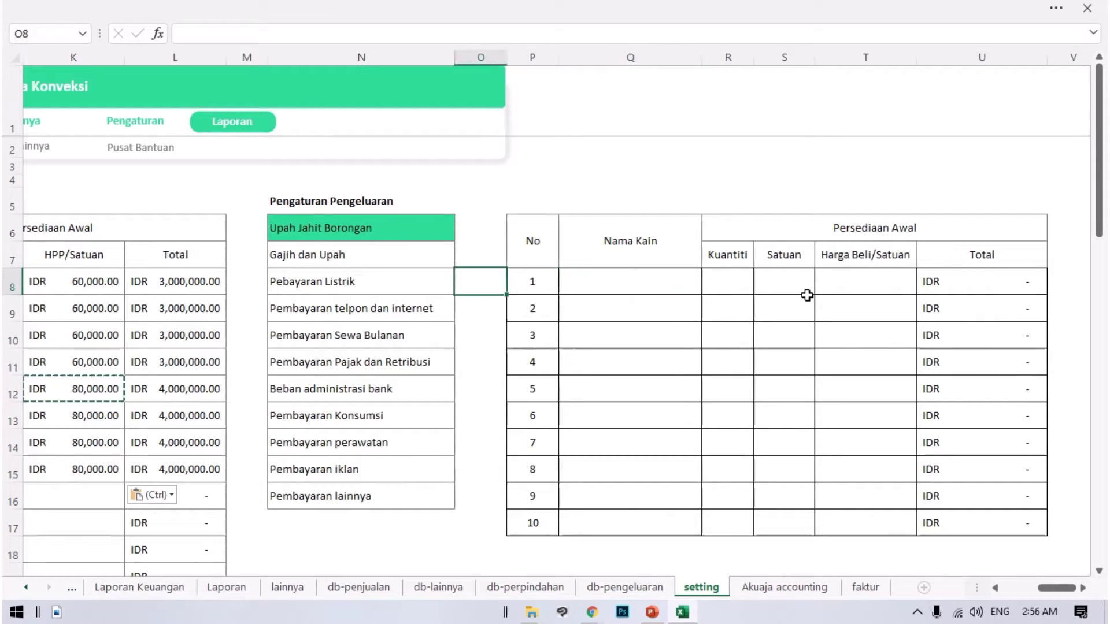
key("Left")
key("Right")
key("Right")
key("Right")
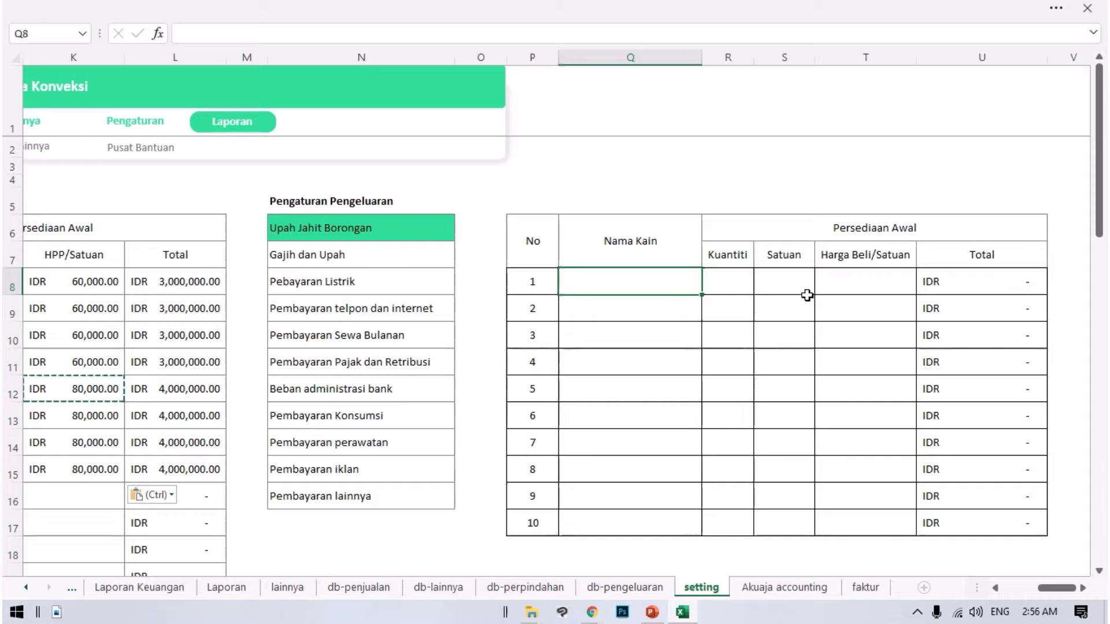
key("Right")
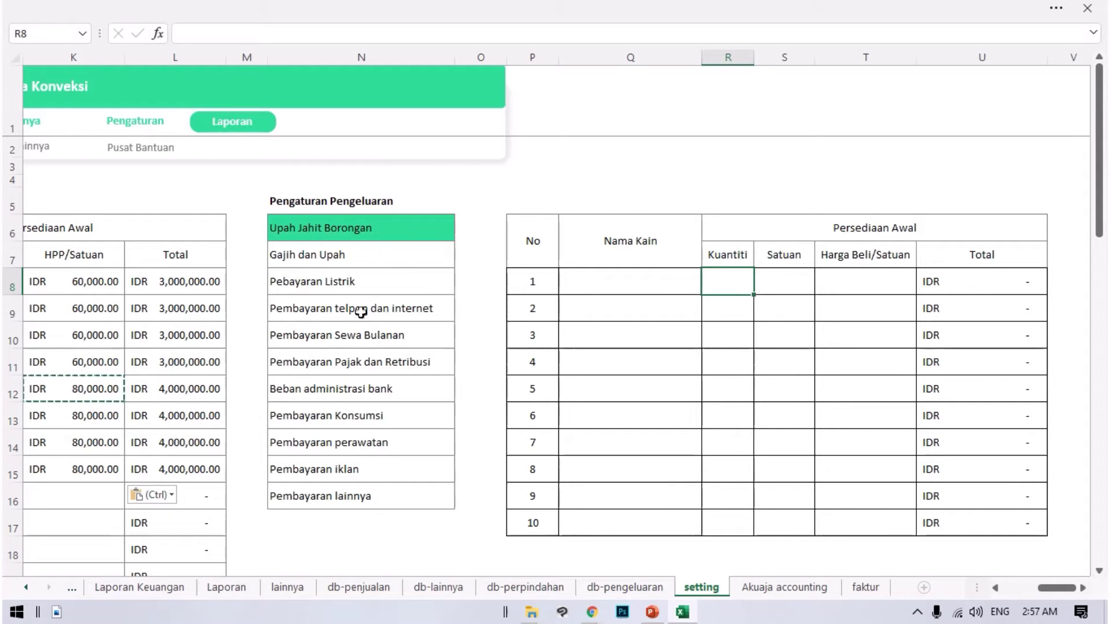
left_click(364, 308)
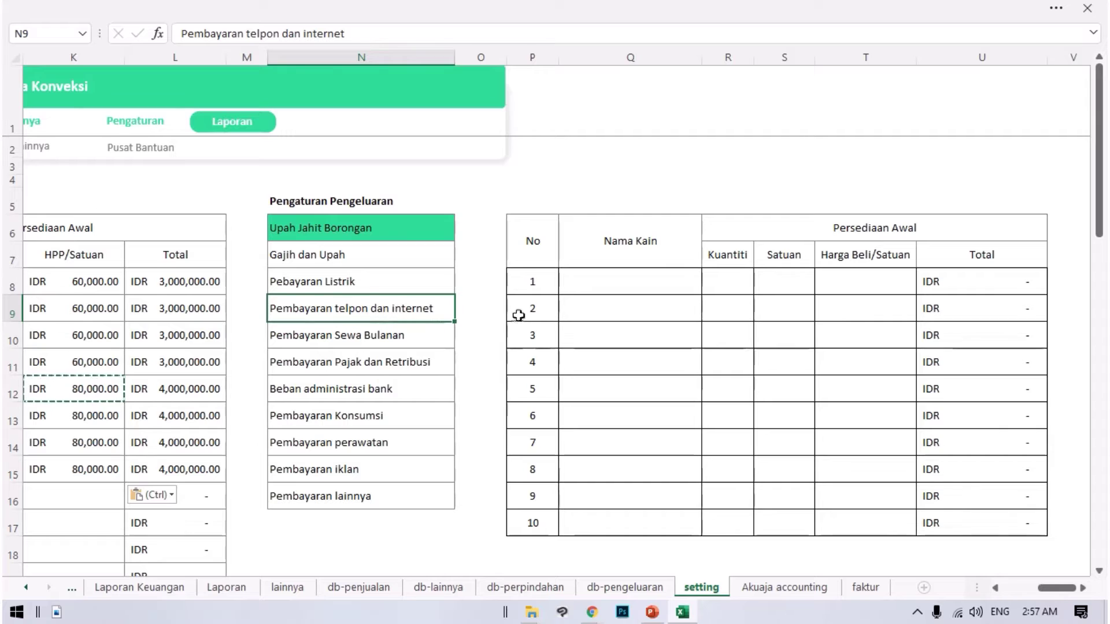
- Enter Kain Putih, Kain Merah and Kain Biru as the Nama Kain in fabric rows 1 to 3
left_click(584, 283)
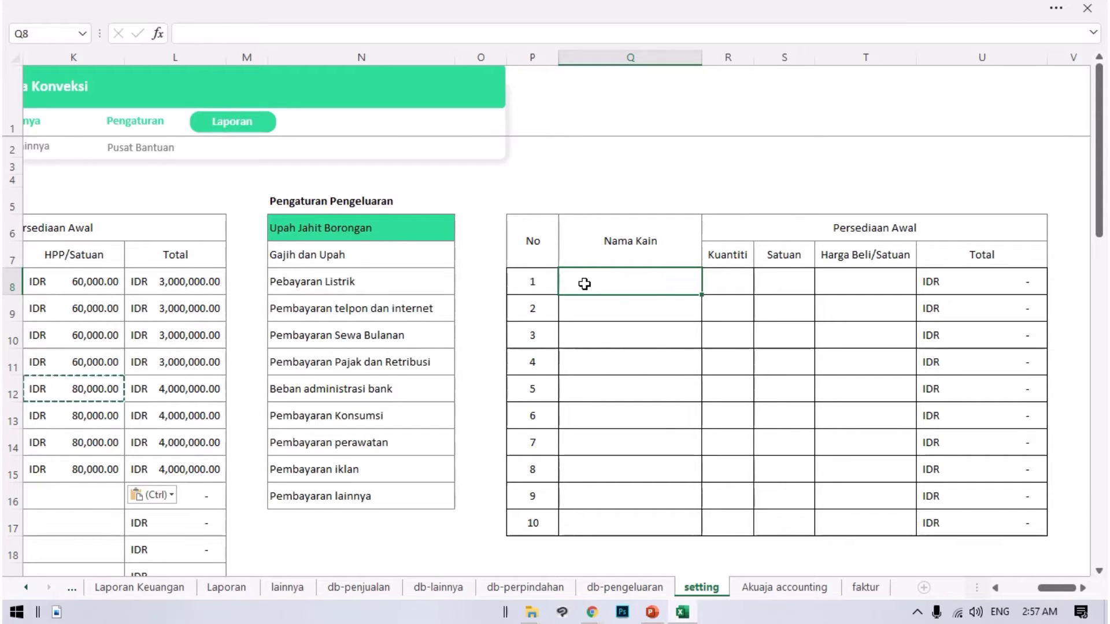
type("Kain Putih")
key("Return")
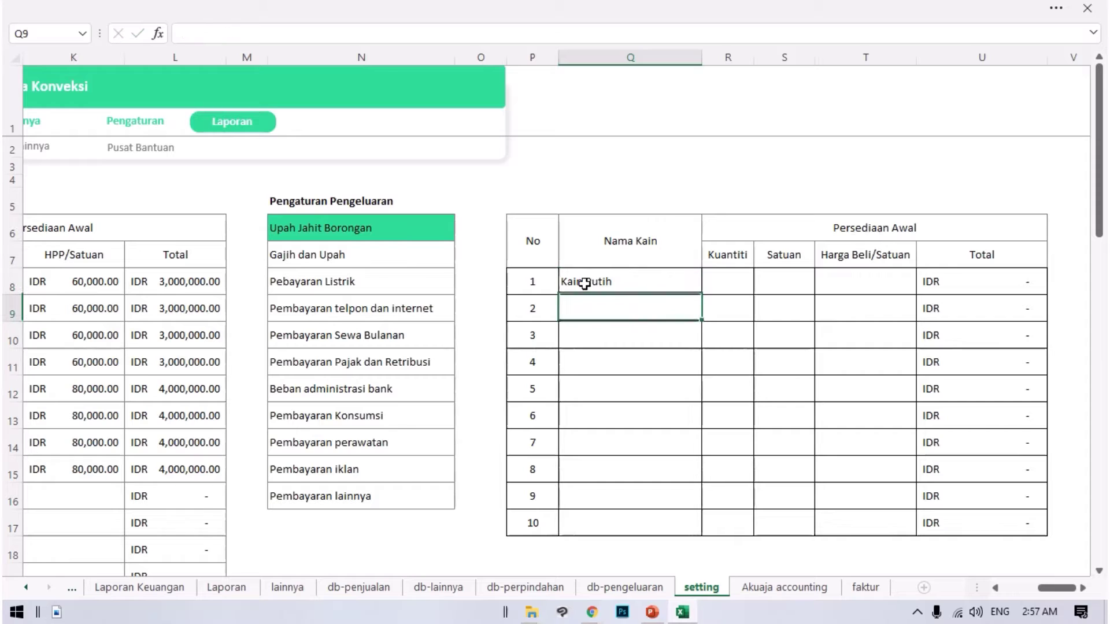
type("K")
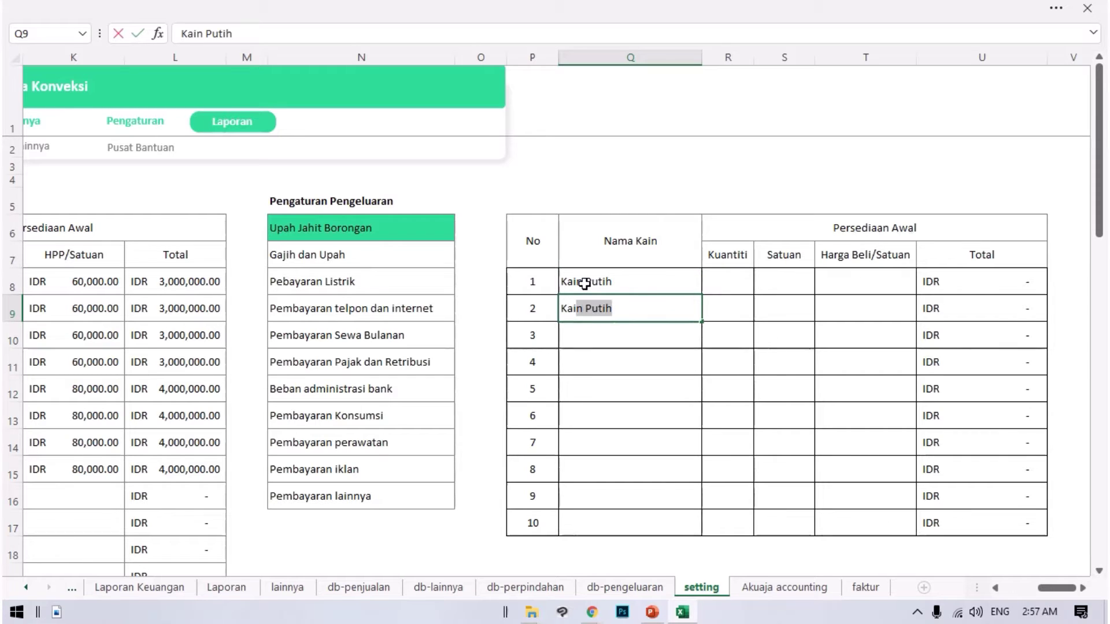
type("M")
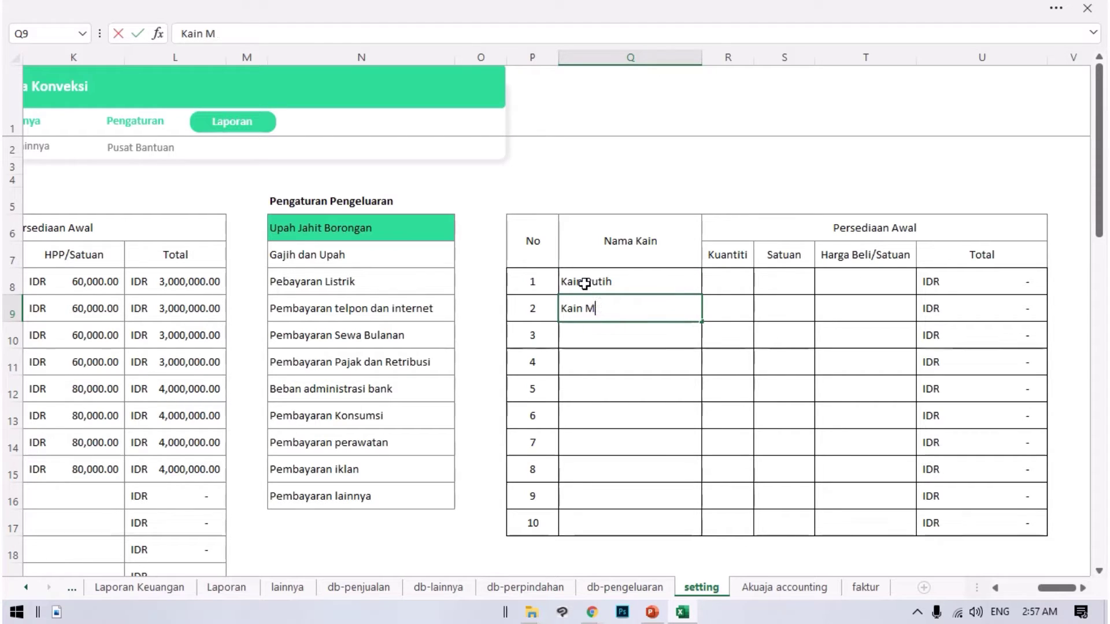
type("erah")
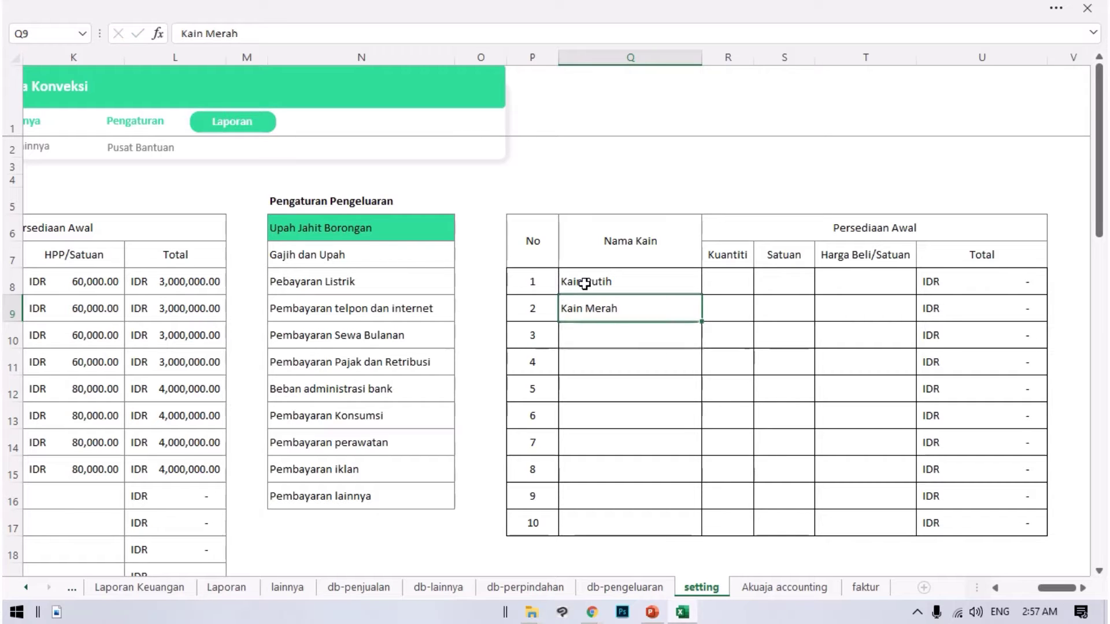
key("Return")
type("Kain Biru")
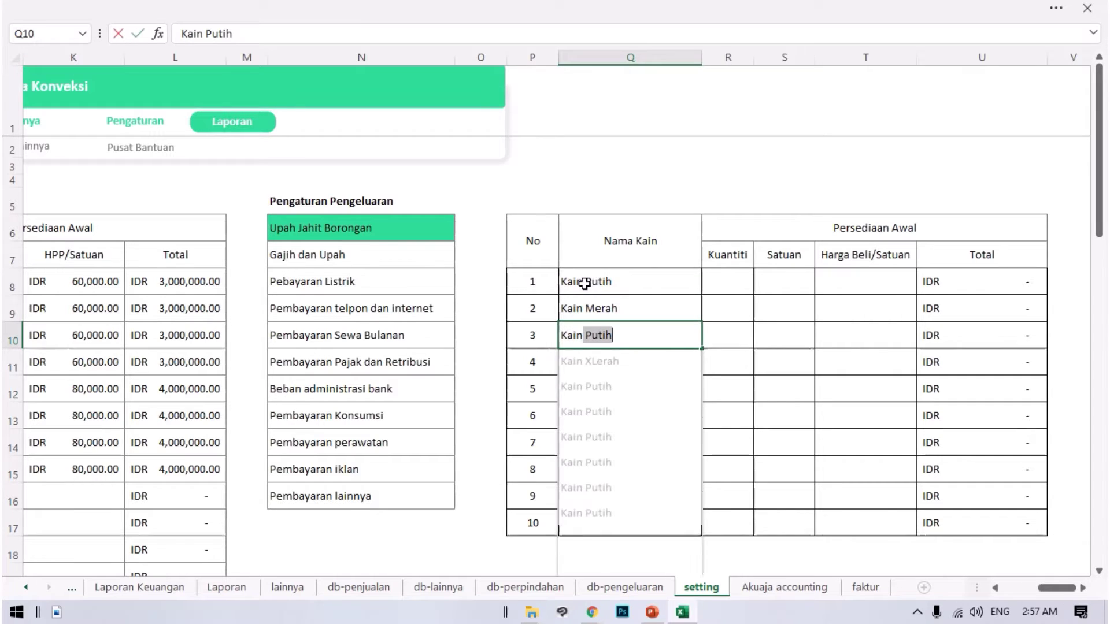
key("Return")
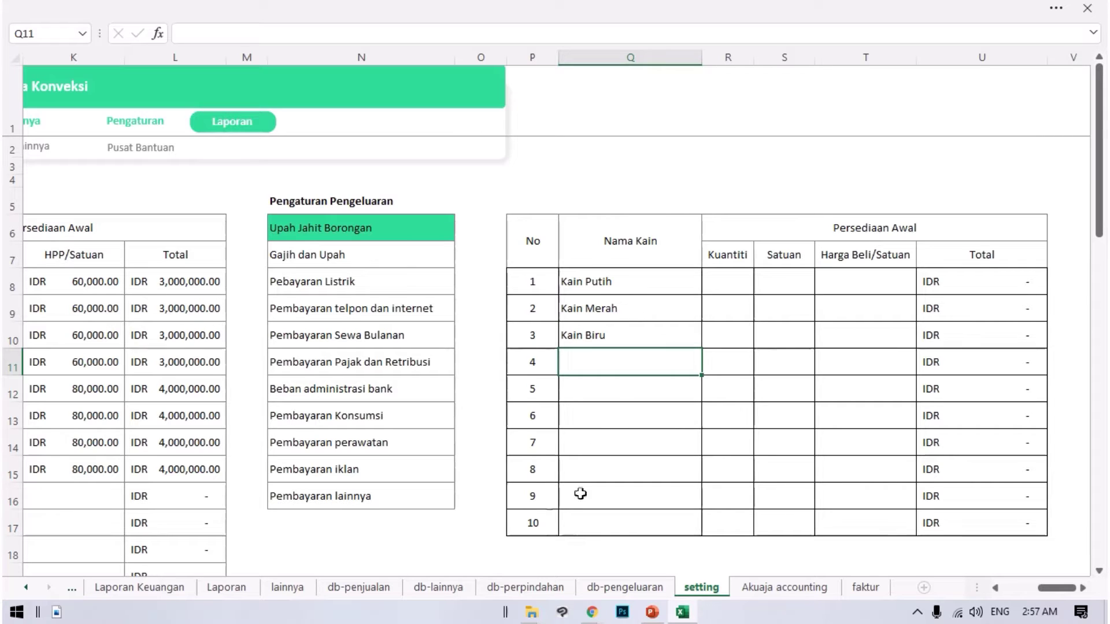
- Enter an opening Kuantiti of 10 and the Satuan kg for Kain Putih in fabric row 1
left_click(529, 520)
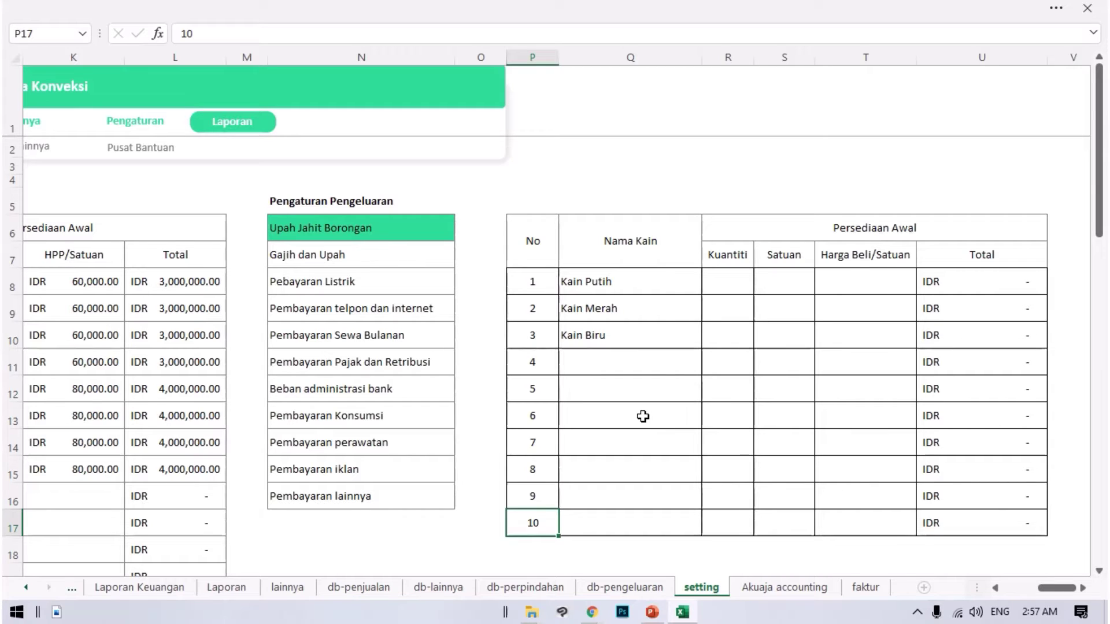
key("Up")
key("Up")
key("Up")
key("Up")
key("Up")
key("Up")
key("Up")
key("Up")
key("Up")
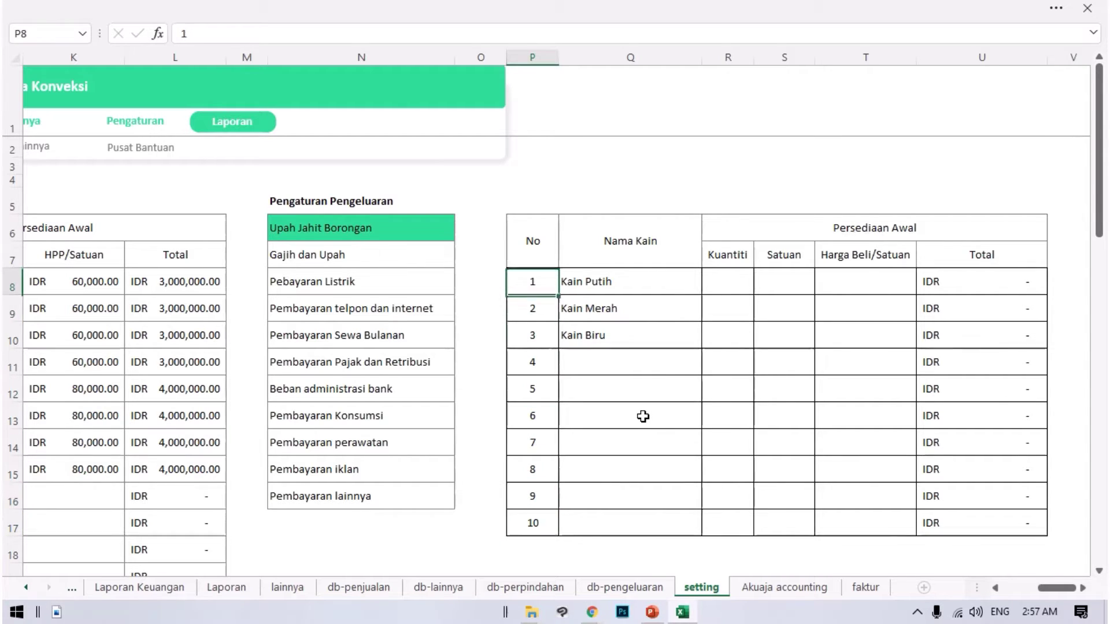
key("Right")
key("Right")
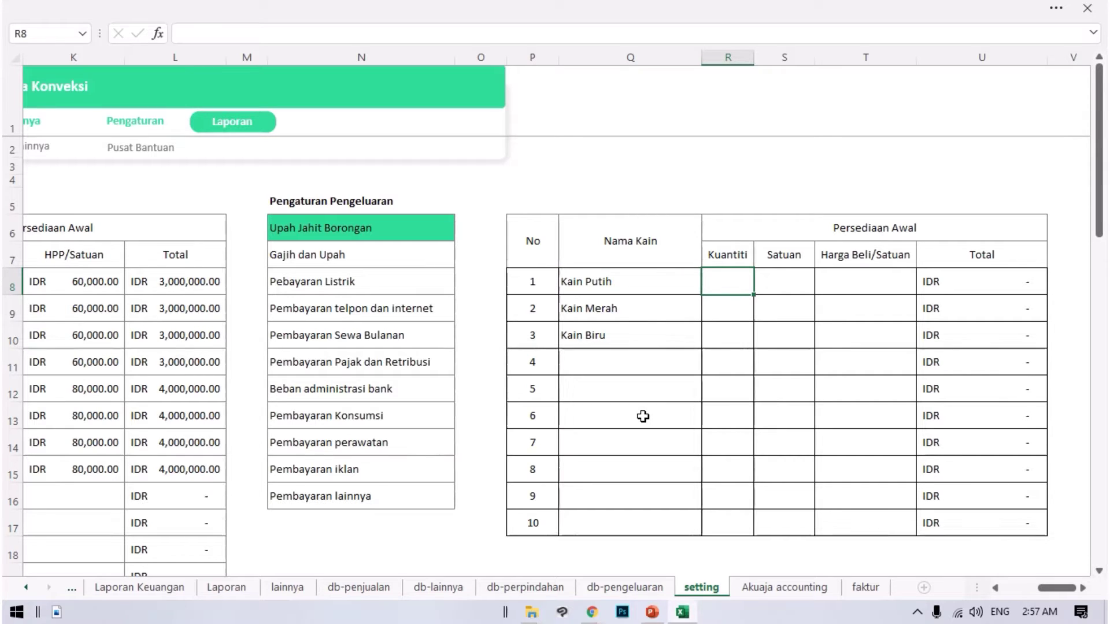
type("10")
key("Tab")
type("kg")
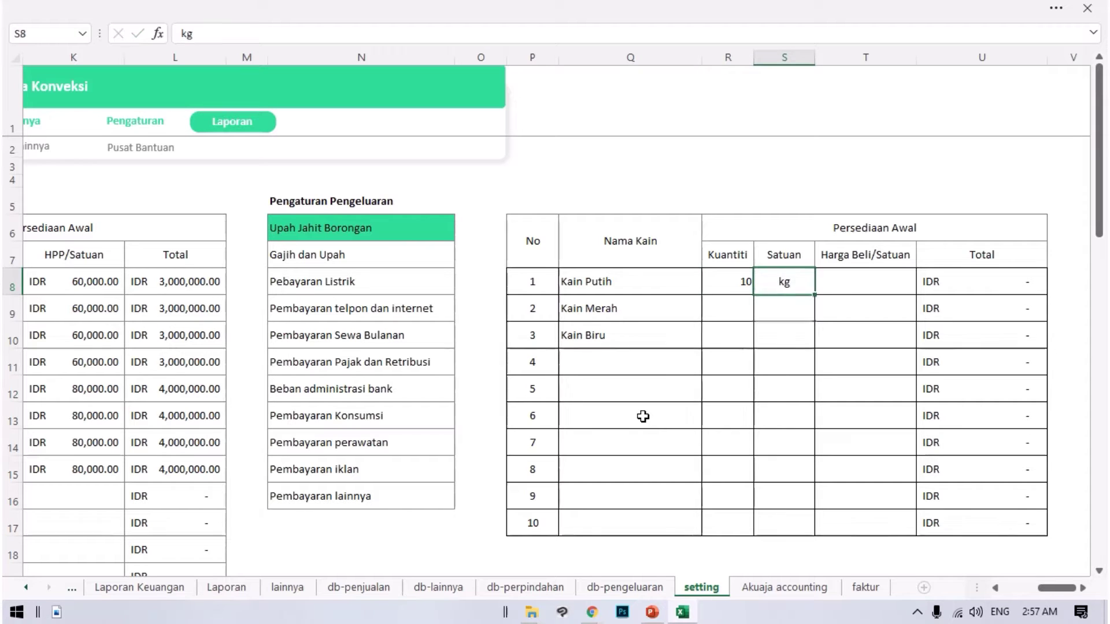
key("Return")
- Enter a purely numeric opening Kuantiti of 15 for Kain Merah and 10 for Kain Biru
key("Left")
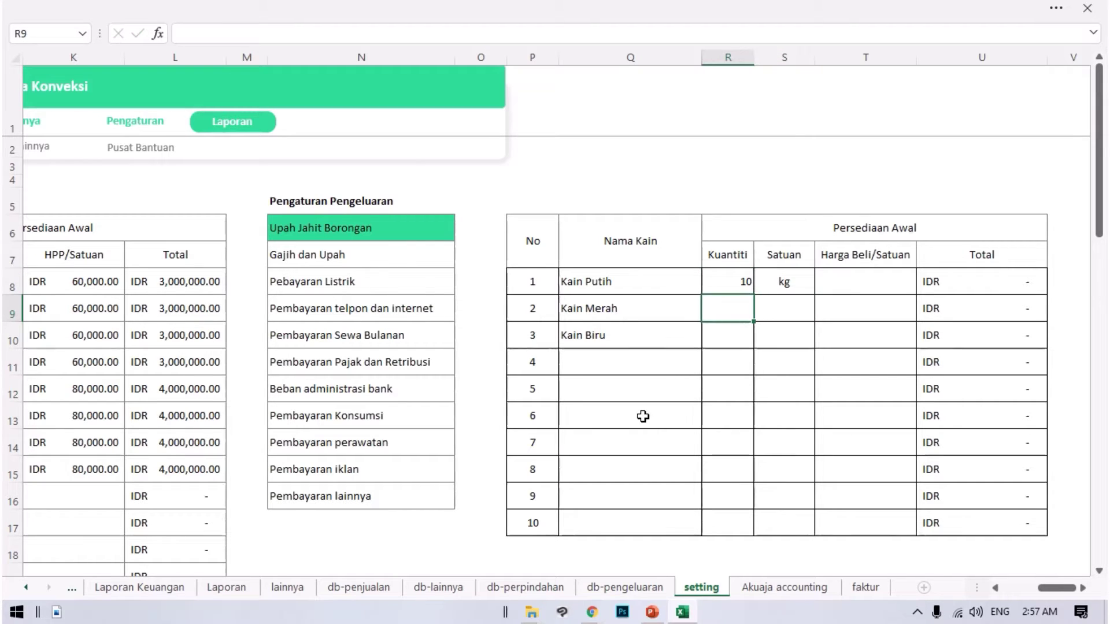
type("15 kg")
key("Return")
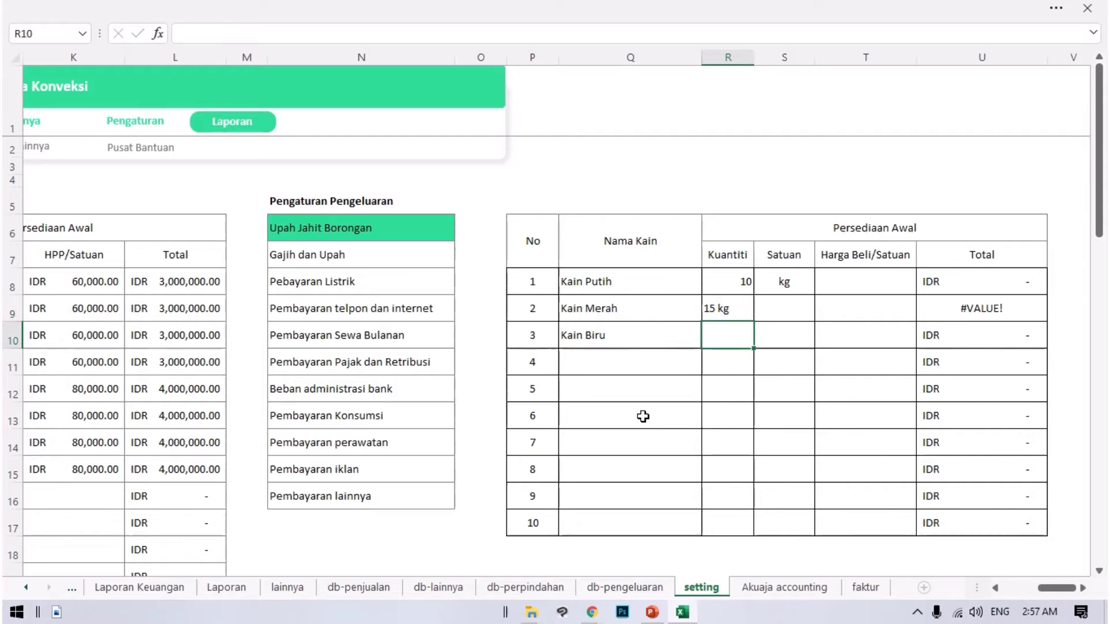
key("Up")
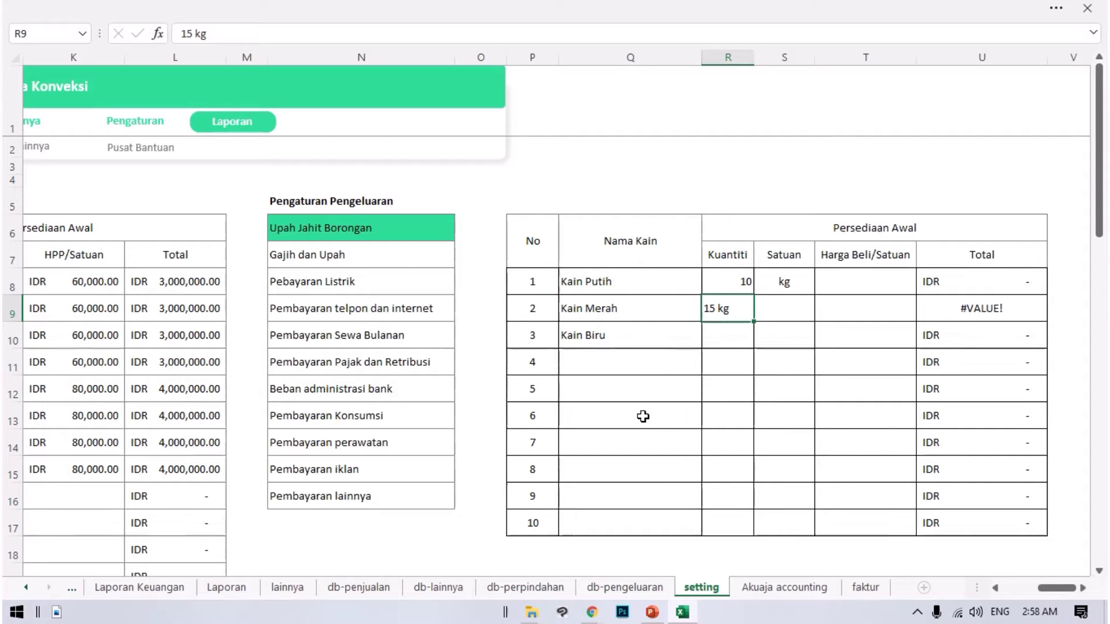
key("F2")
key("BackSpace")
key("BackSpace")
key("BackSpace")
key("Return")
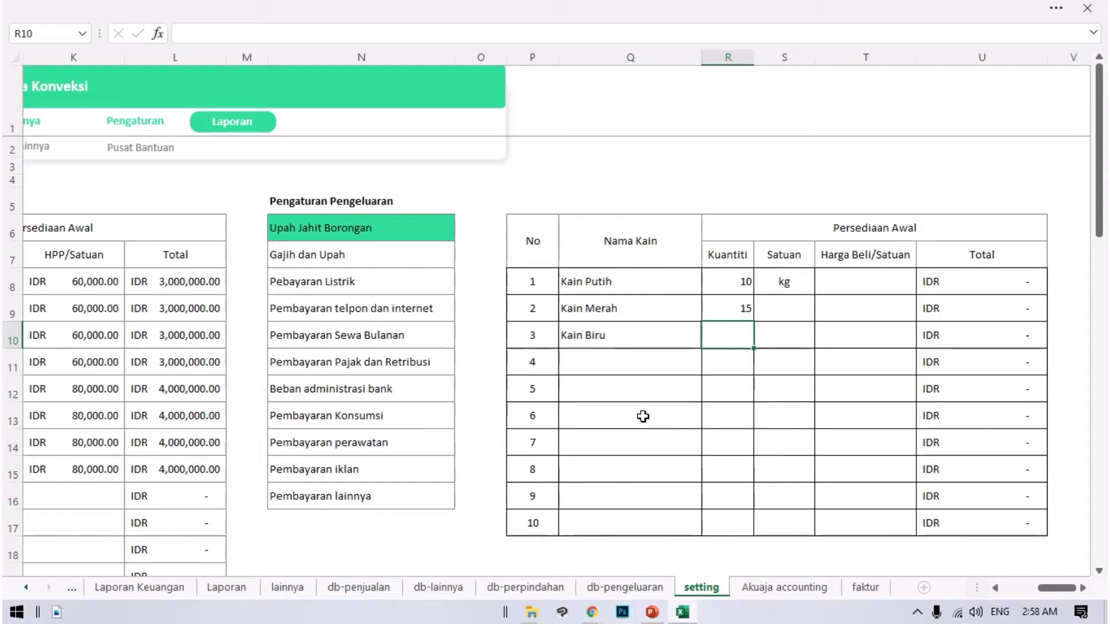
type("10")
key("Return")
- Enter kg as the Satuan for Kain Merah and Kain Biru in fabric rows 2 and 3
key("Up")
key("Up")
key("Right")
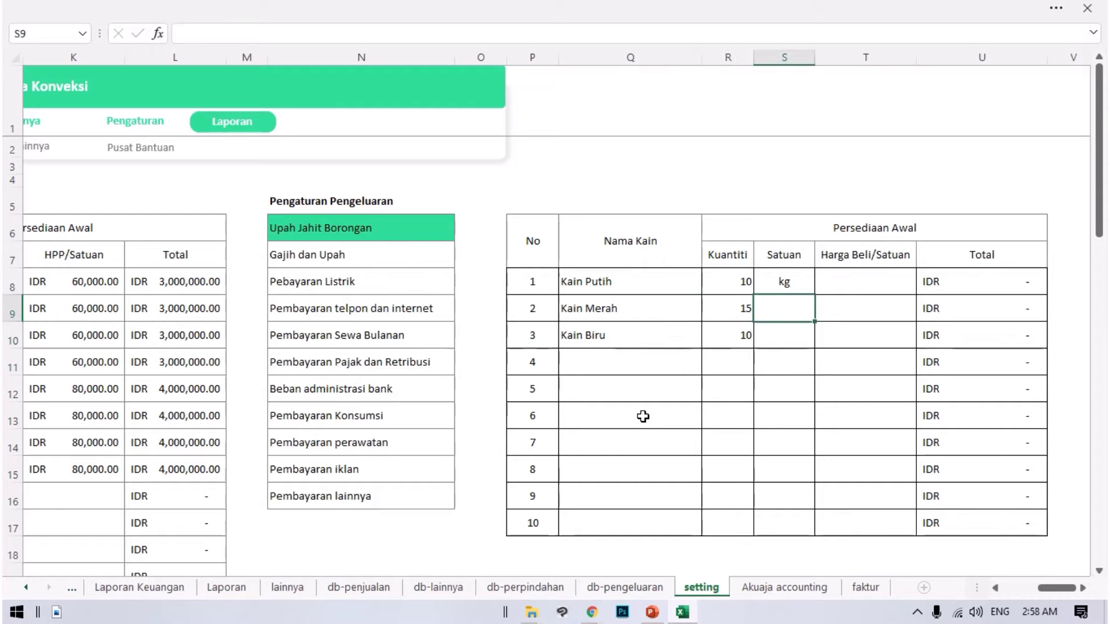
type("kg")
key("Return")
type("kg")
key("Return")
- Enter a Harga Beli/Satuan of 80,000 for Kain Putih, 100,000 for Kain Merah and 110,000 for Kain Biru
key("Up")
key("Up")
key("Up")
key("Right")
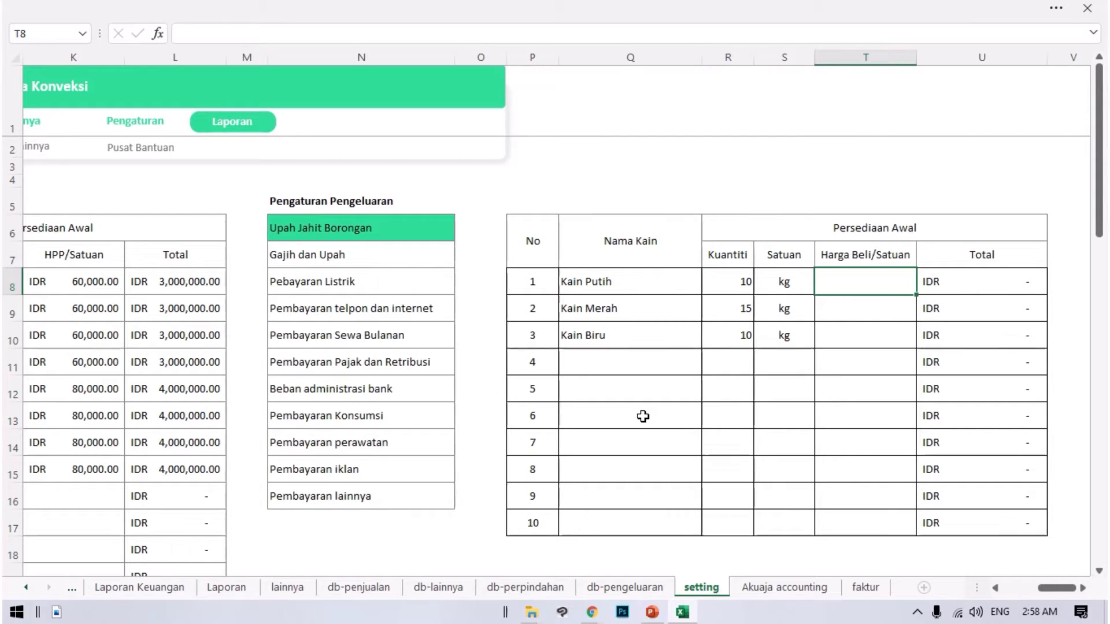
type("80,")
type("0000")
key("Return")
type("100,000")
key("Return")
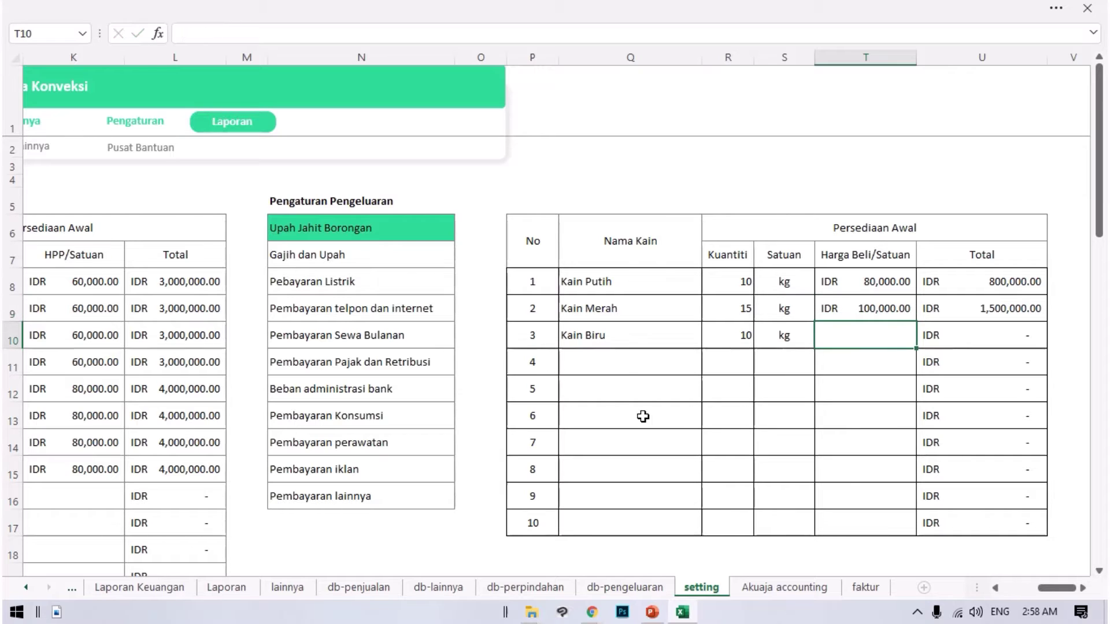
type("110000")
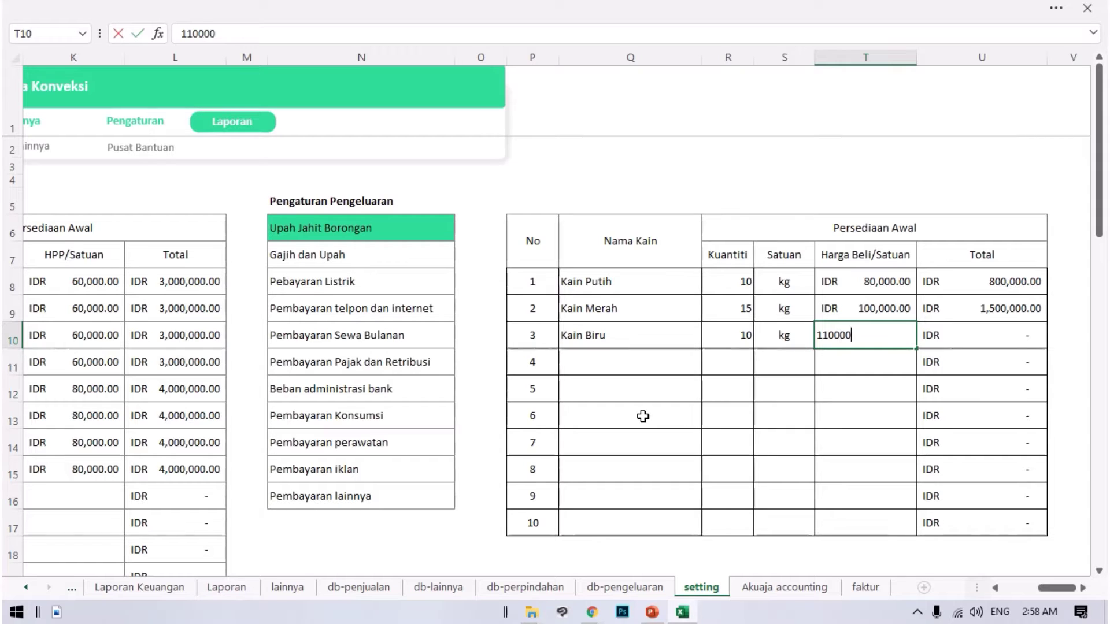
key("Return")
key("Up")
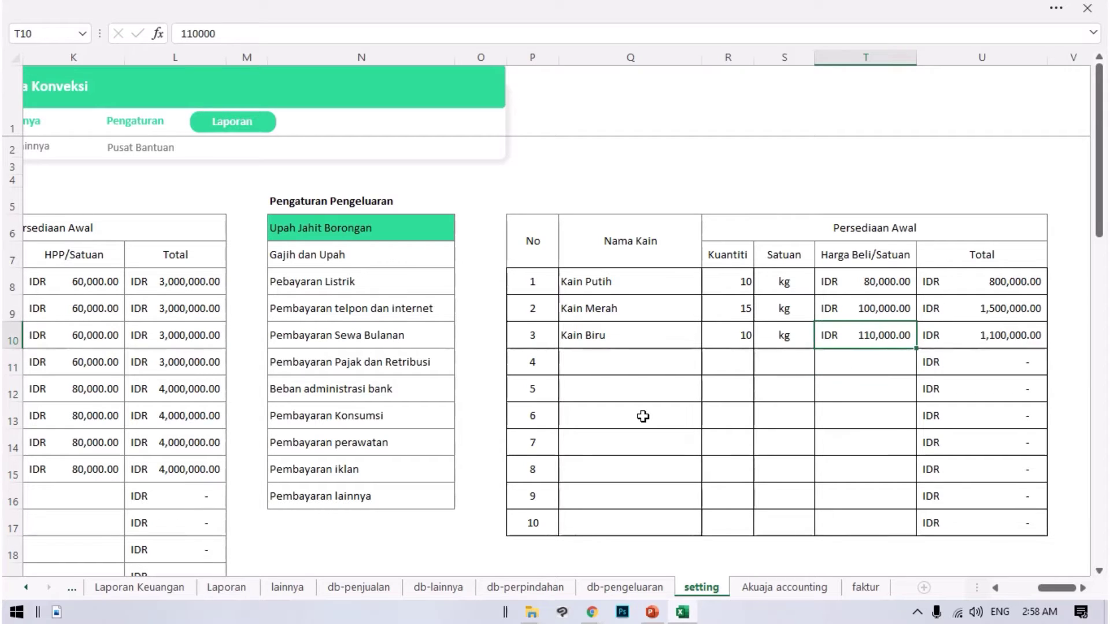
- Check the opening-stock Total cells of Kain Putih, Kain Merah and Kain Biru
left_click(986, 287)
left_click(988, 312)
left_click(985, 333)
mouse_move(1057, 589)
left_mouse_down()
mouse_move(1035, 573)
mouse_move(971, 569)
mouse_move(1056, 573)
left_mouse_up()
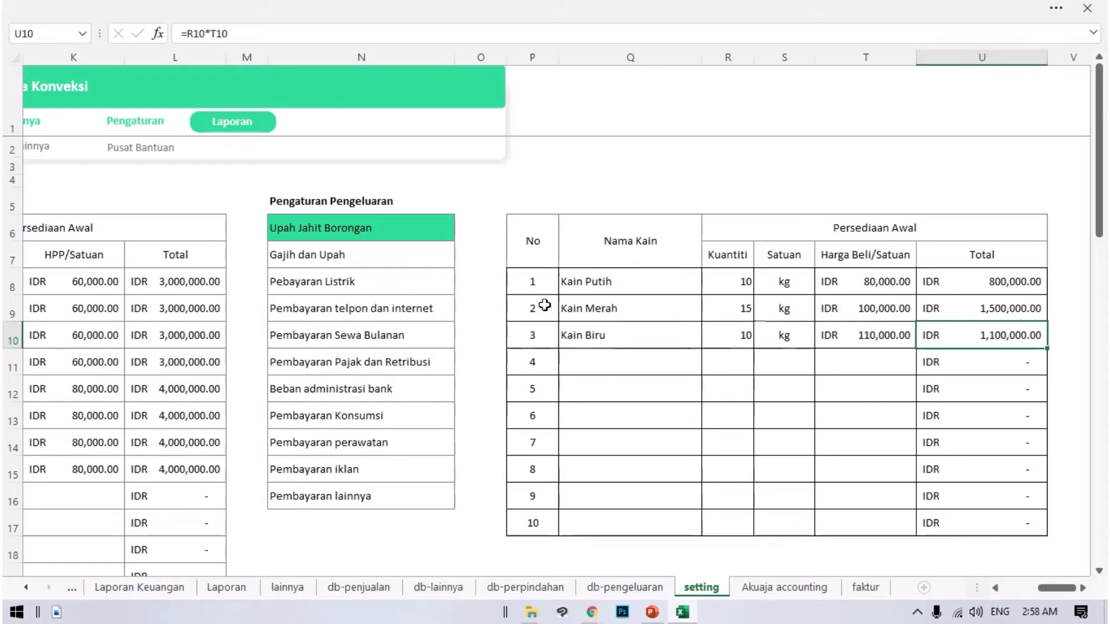
- Open the Laporan Persediaan report to view the product inventory
left_click_drag(1057, 588, 1029, 588)
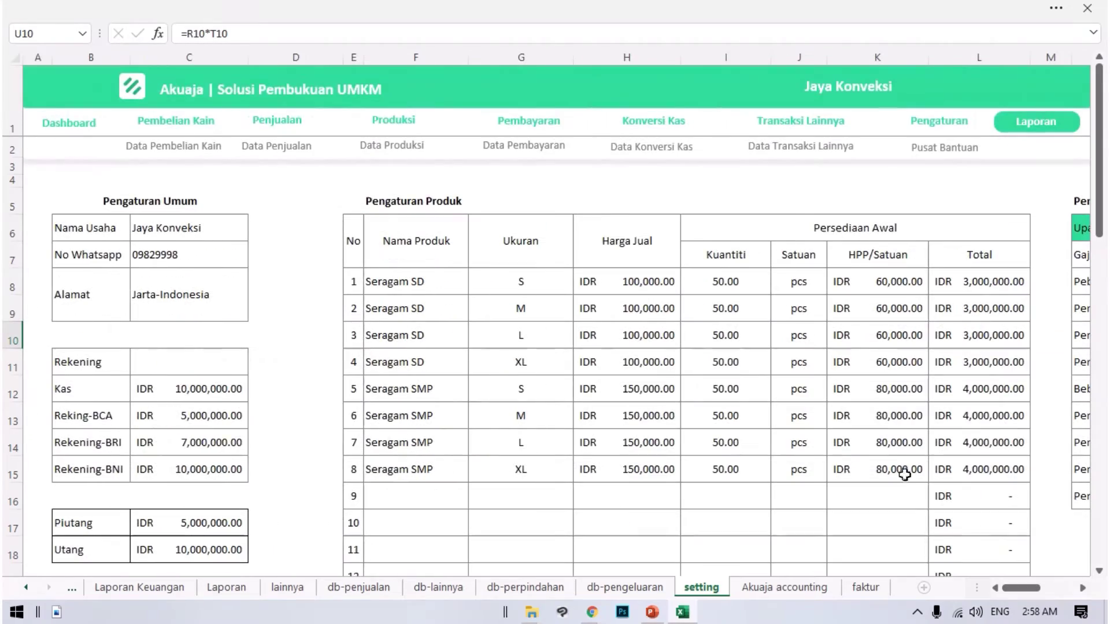
scroll(1006, 509, "down", 2)
scroll(1029, 548, "up", 2)
mouse_move(1032, 588)
left_mouse_down()
mouse_move(1068, 588)
mouse_move(1032, 588)
left_mouse_up()
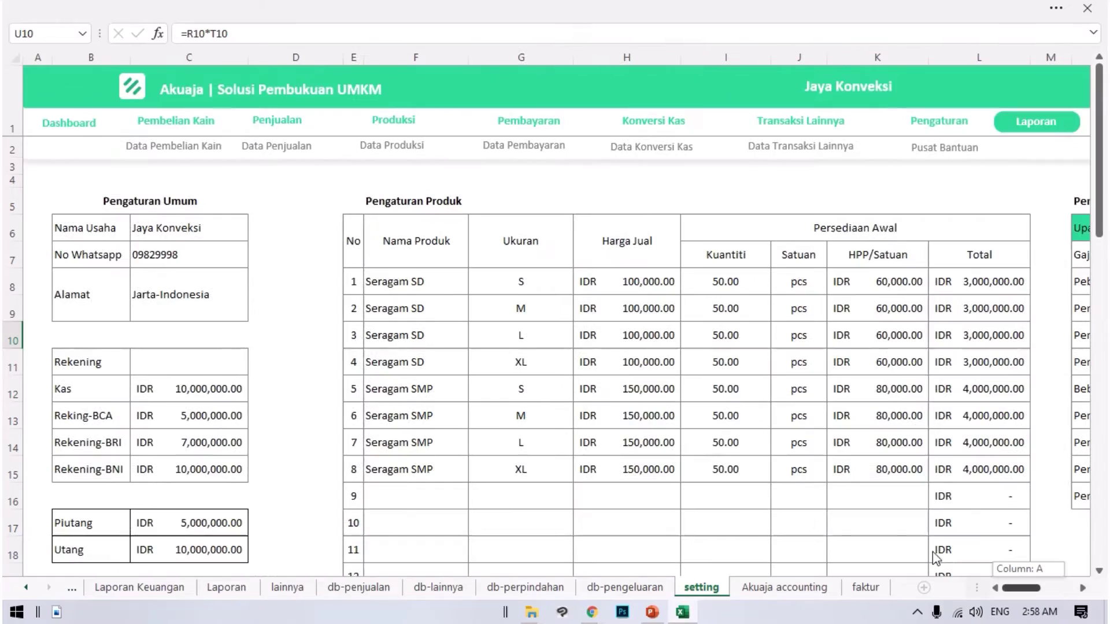
left_click(1045, 122)
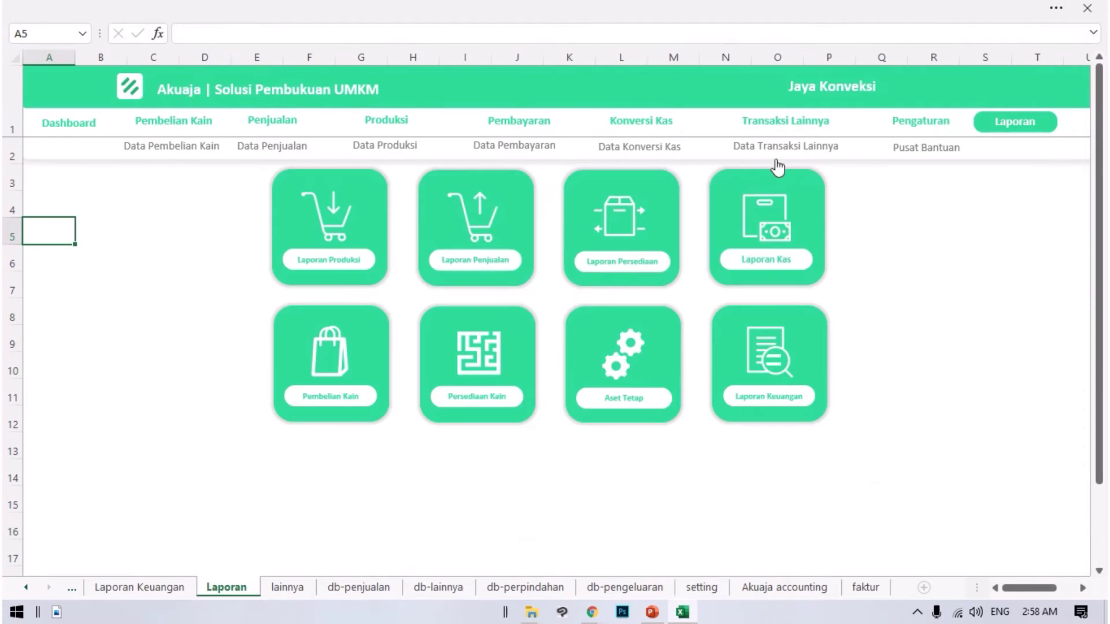
left_click(621, 263)
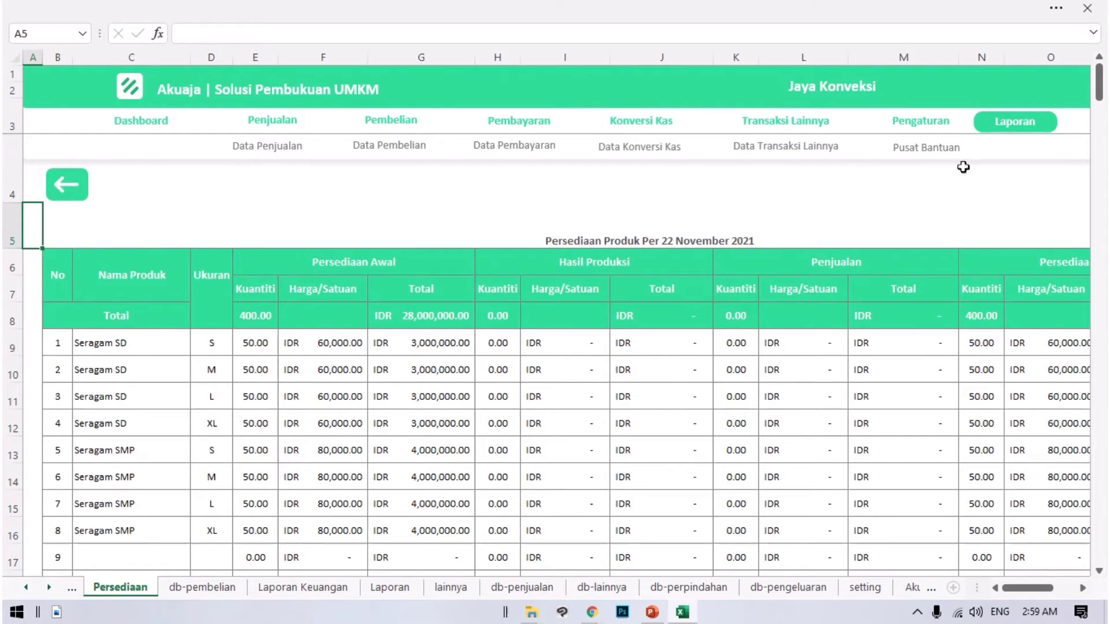
- Go back to the Laporan page and open the Aset Tetap report
left_click(1014, 130)
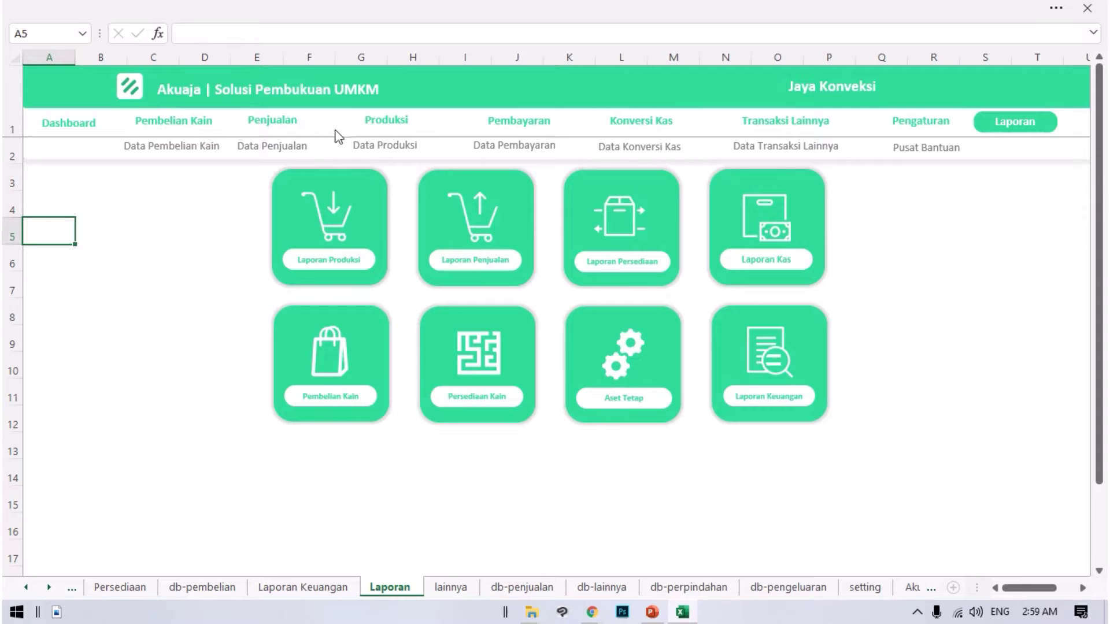
left_click(990, 129)
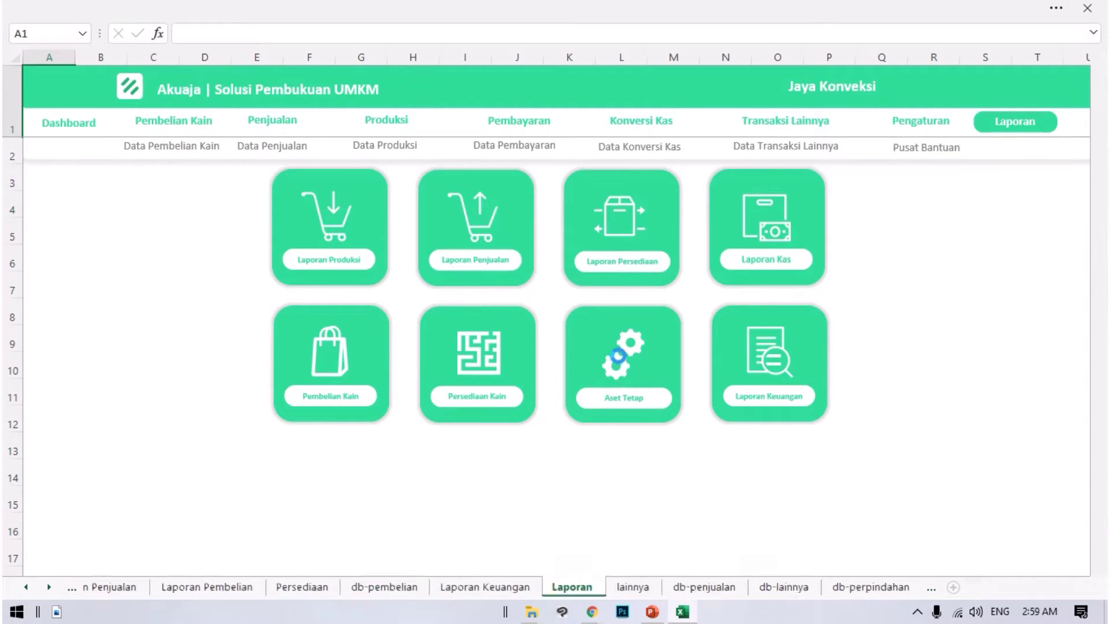
left_click(616, 370)
- Clear the sample assets Junken and Rubiko from the Tanggal Pembelian through Harga Perolehan columns
left_click(149, 292)
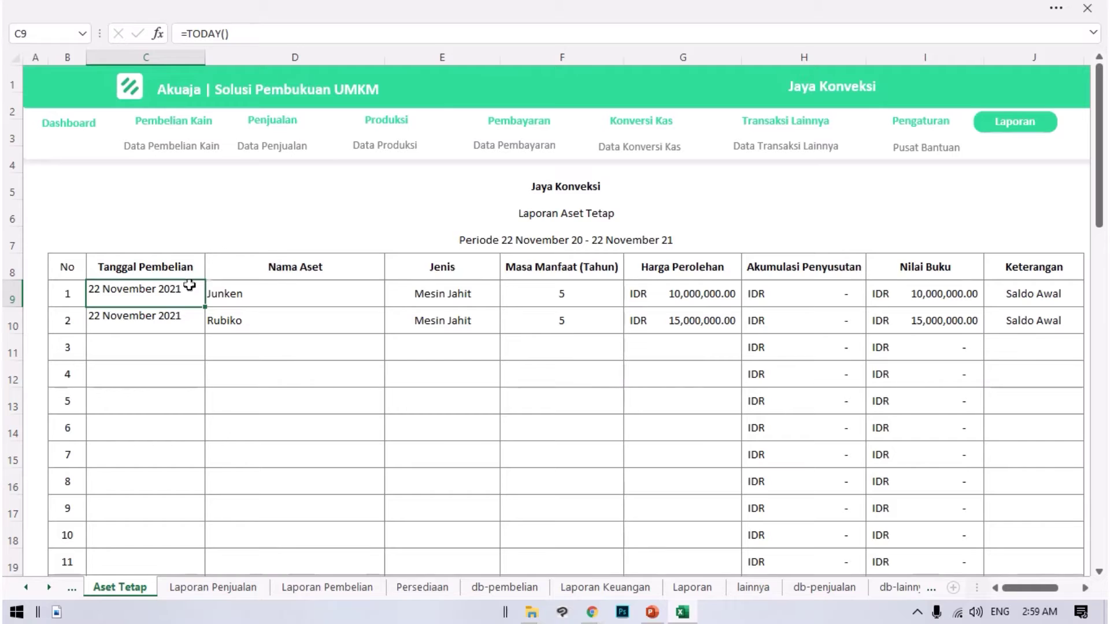
left_click_drag(173, 306, 664, 314)
key("Delete")
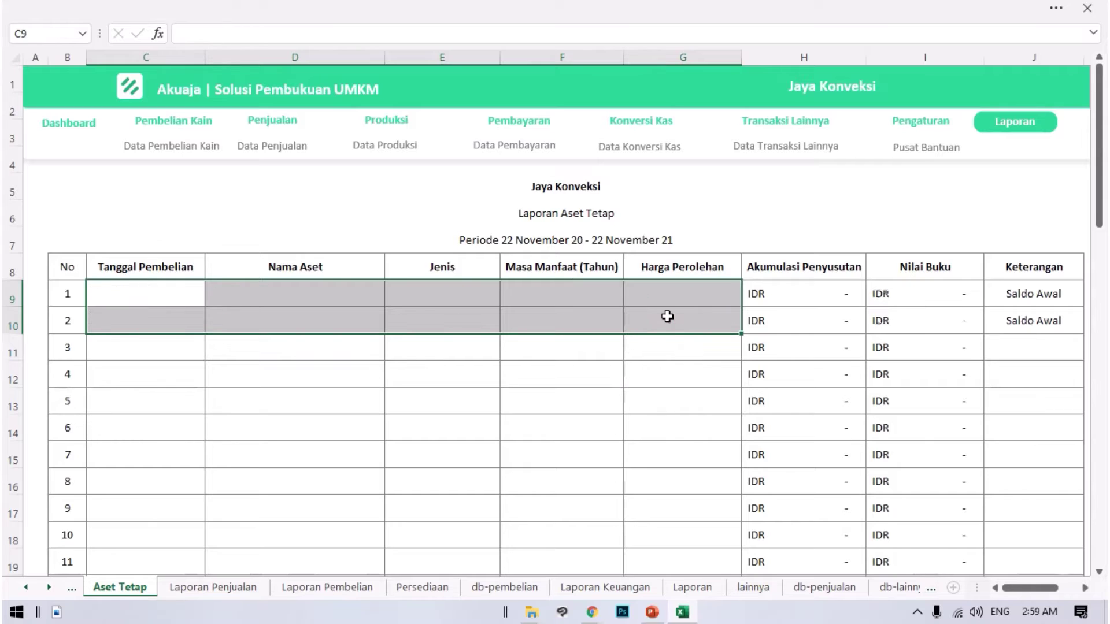
key("Left")
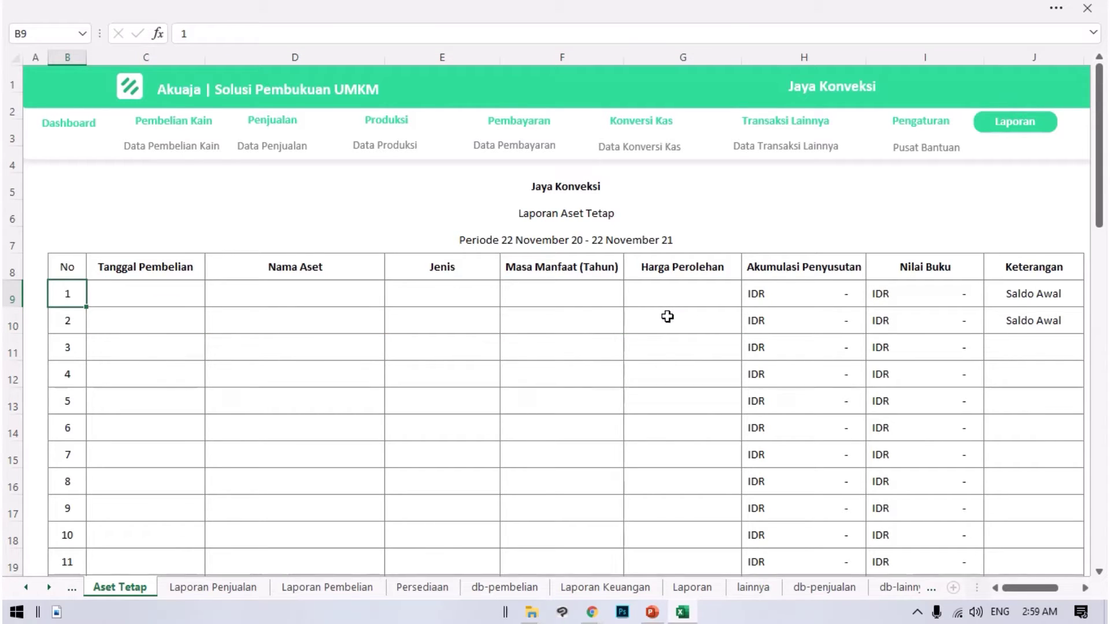
- Clear the Saldo Awal entries in the Keterangan column for asset rows 1 and 2
left_click(1039, 293)
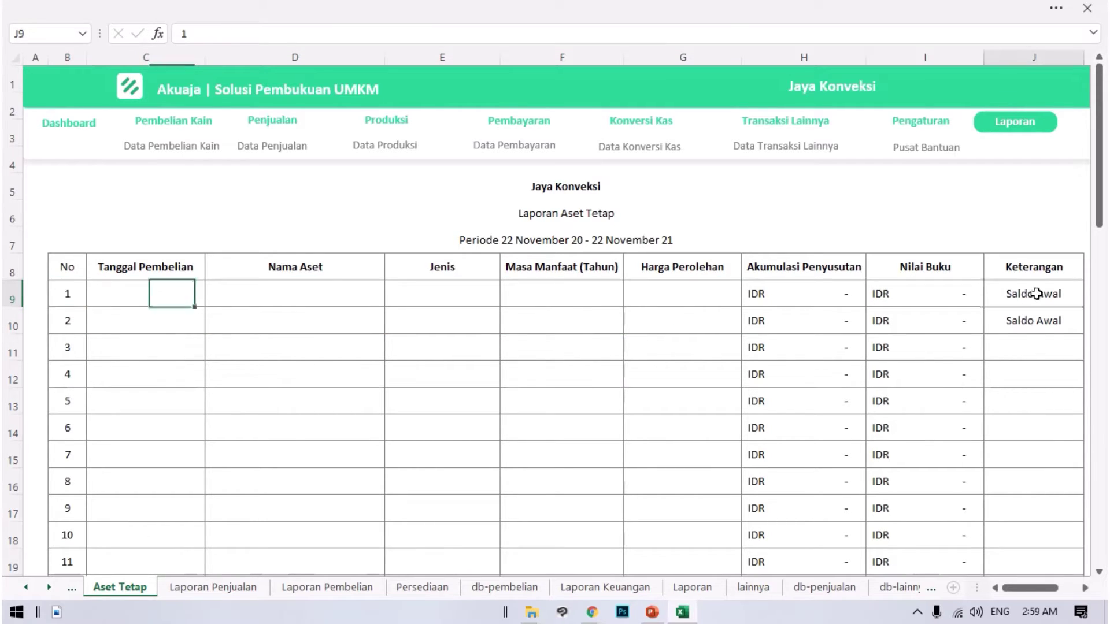
left_click(1088, 306)
left_click(1035, 315)
key("alt+Down")
left_click(1032, 303)
left_click_drag(1035, 327, 1016, 290)
key("Delete")
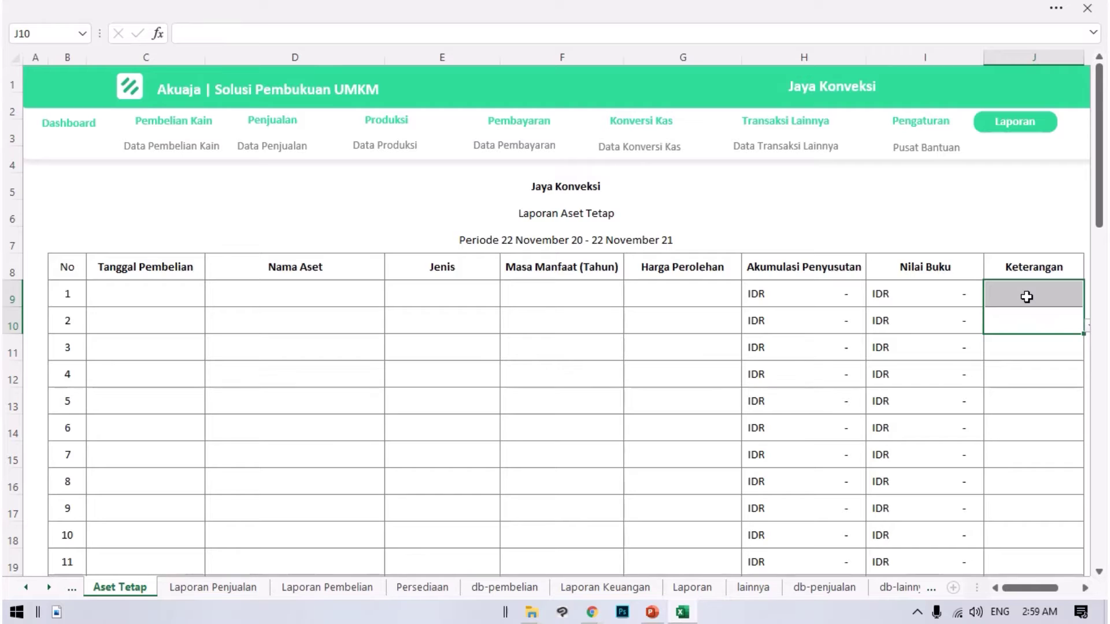
- Go over the emptied asset rows, from Keterangan back to Tanggal Pembelian and Nama Aset in row 1
key("Left")
key("Left")
key("Left")
key("Left")
key("Left")
key("Left")
key("Left")
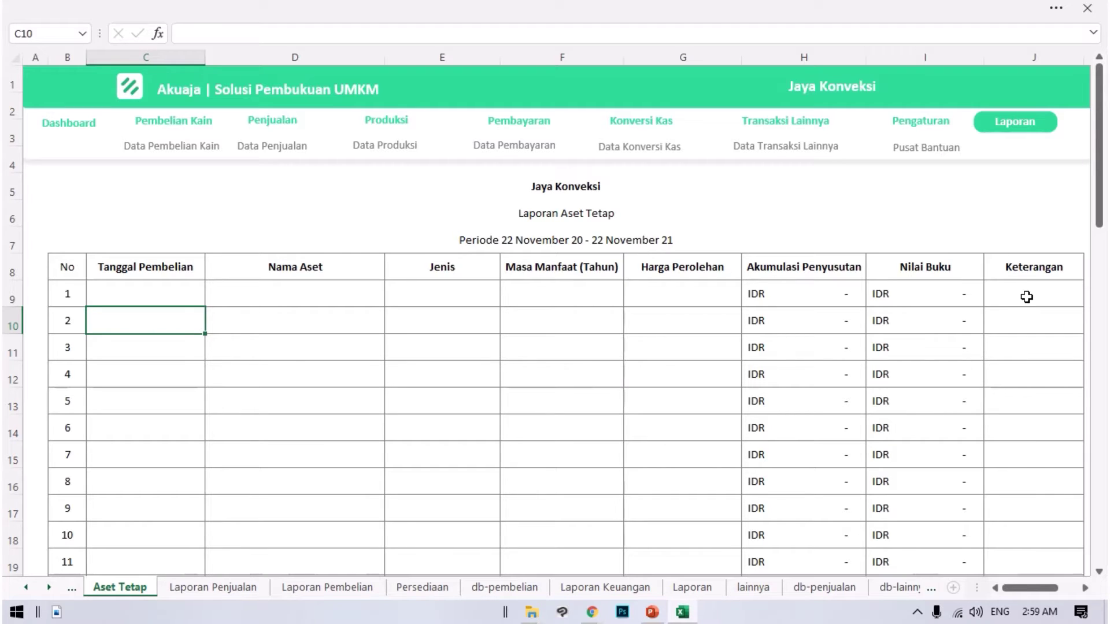
key("Up")
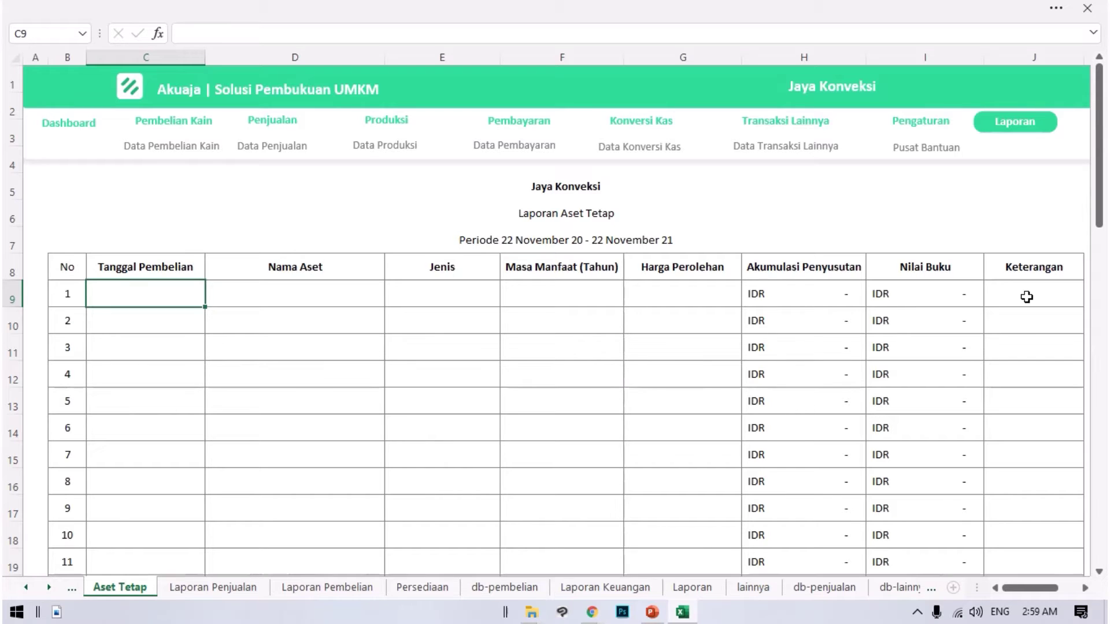
key("Right")
left_click(175, 298)
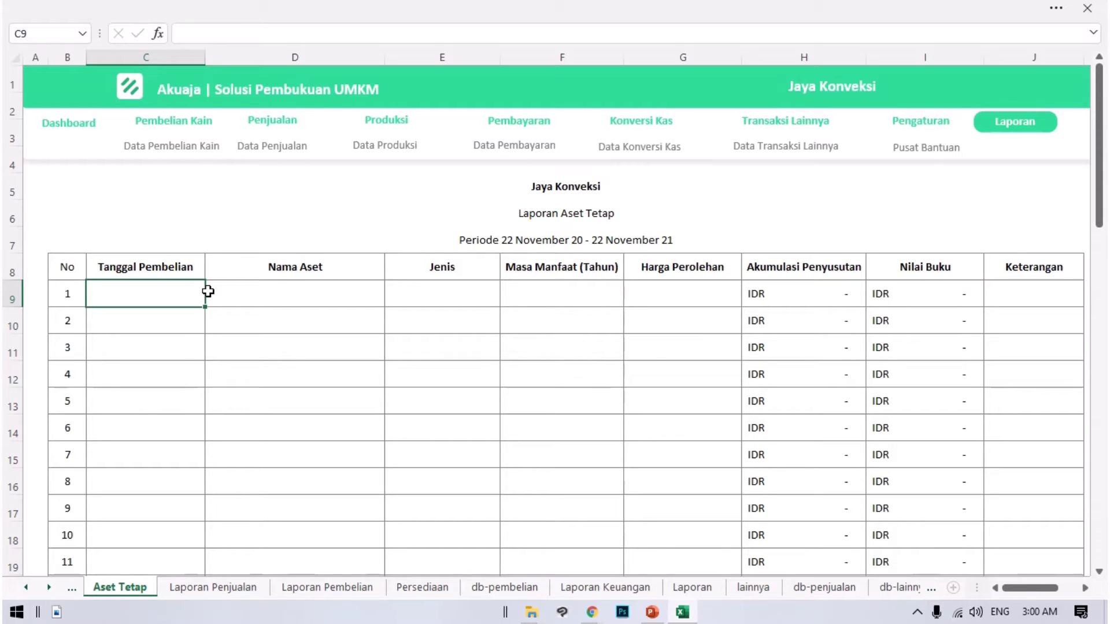
- Enter a Masa Manfaat of 9 years for the still unnamed asset in row 1
key("Right")
key("Right")
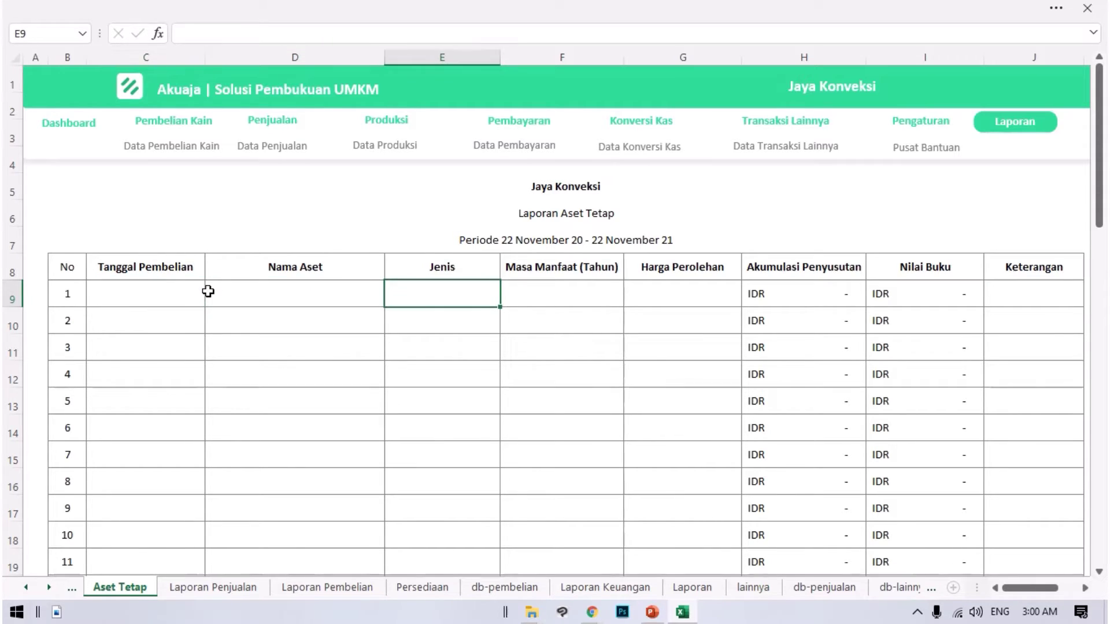
key("Right")
type("9")
key("Return")
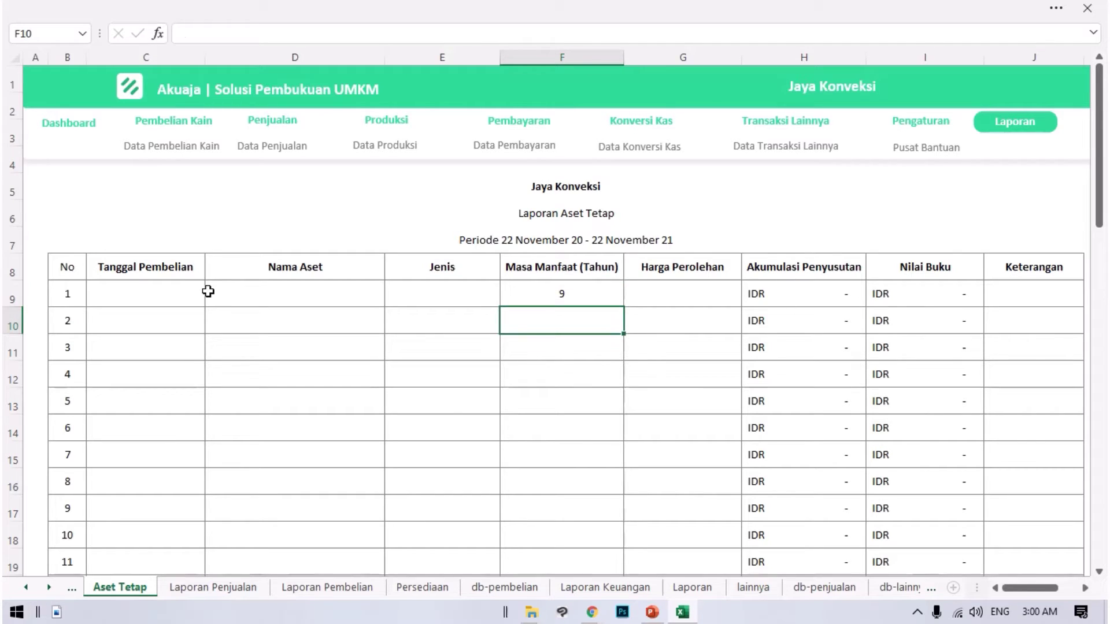
key("Up")
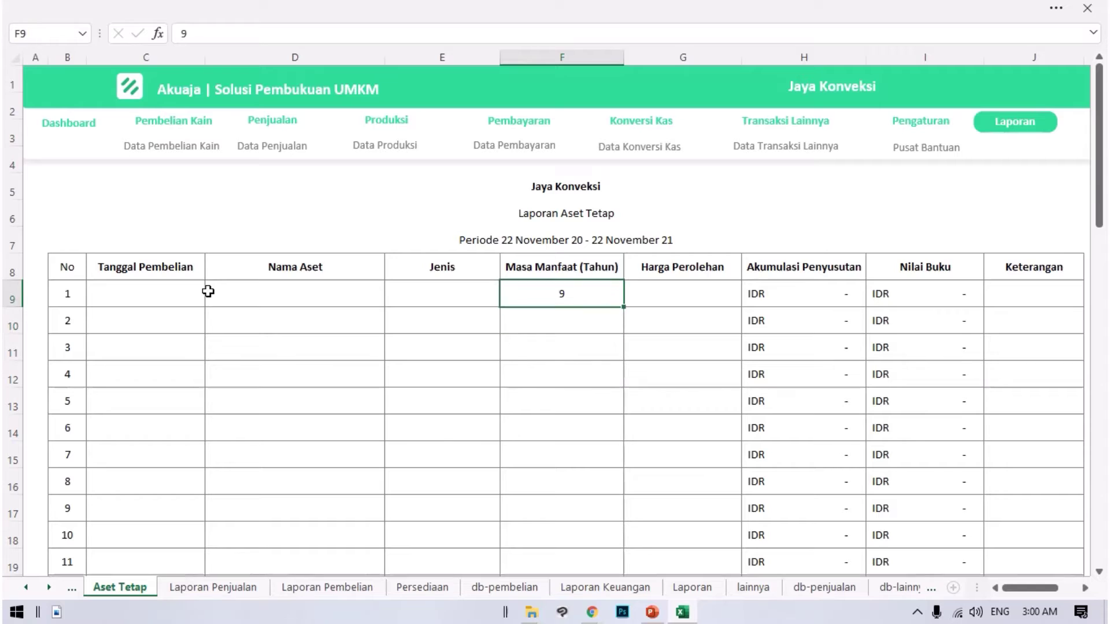
- Inspect the Akumulasi Penyusutan and Nilai Buku formula cells of asset row 1, ending at its Tanggal Pembelian cell
key("Right")
key("Right")
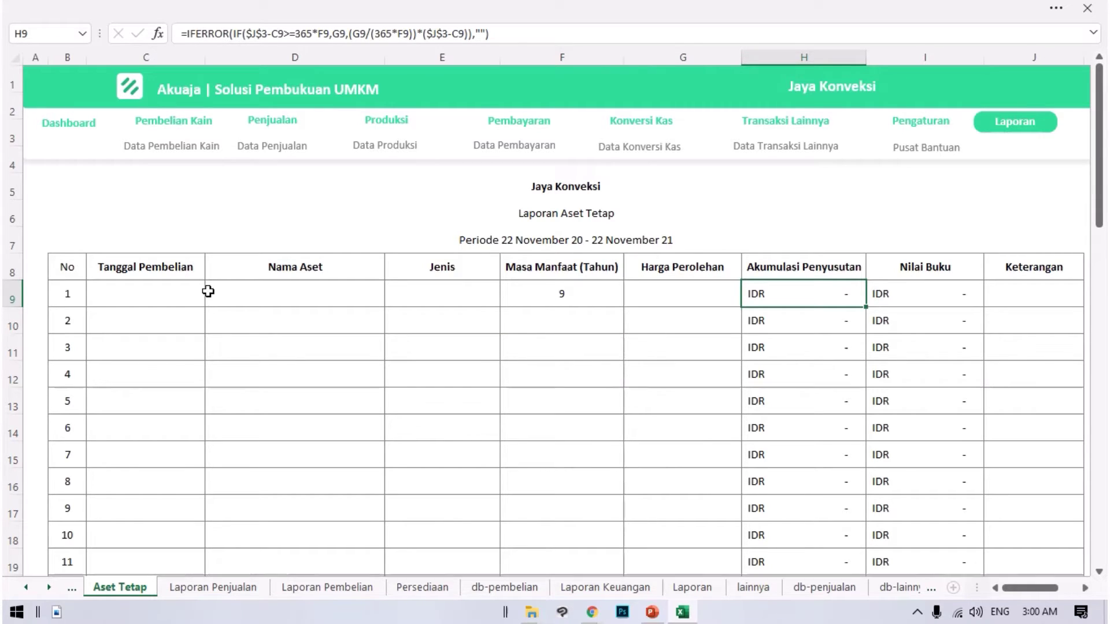
key("Right")
key("Left")
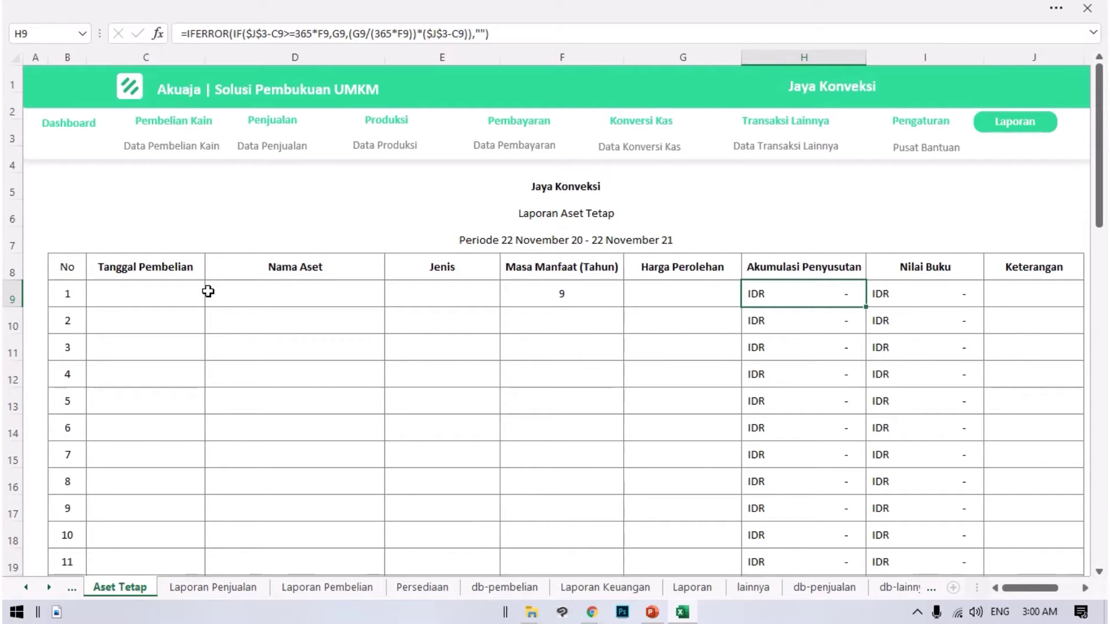
key("Left")
key("Left")
key("Left")
key("Left")
key("Left")
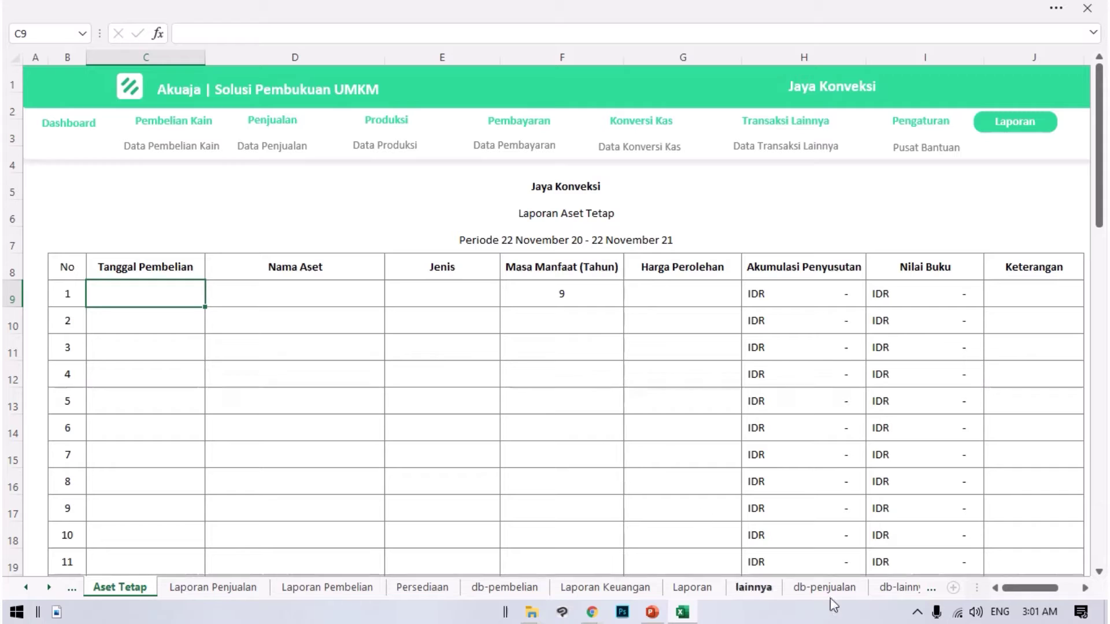
- Look up today's date in the system calendar and enter 22 November 2021 as row 1's Tanggal Pembelian
left_click(1038, 616)
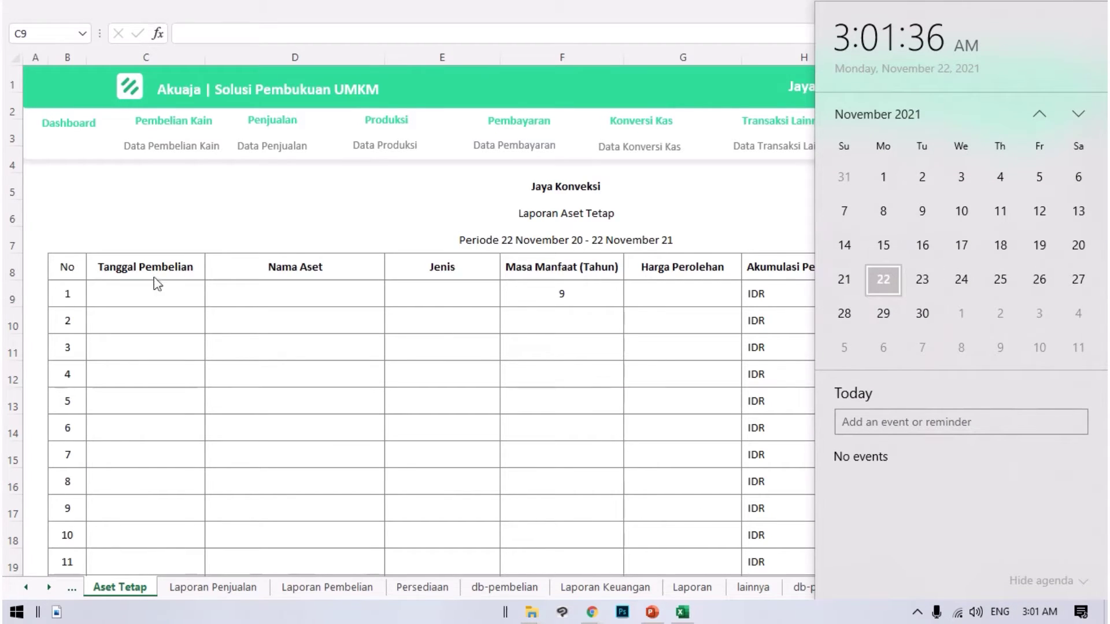
left_click(128, 291)
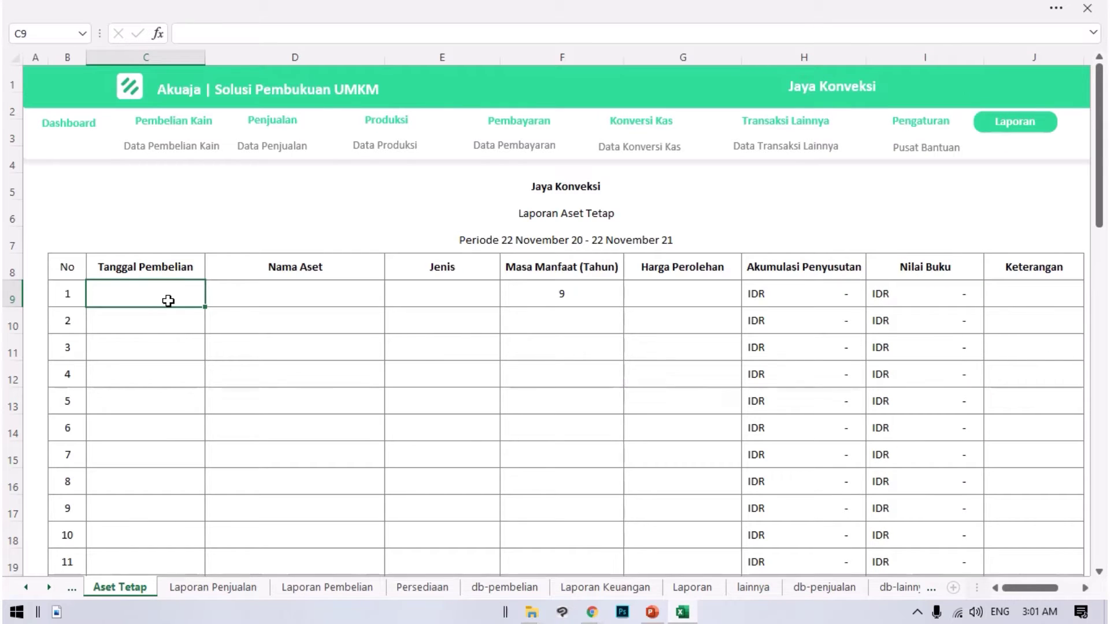
type("11/22/21")
key("ctrl+Return")
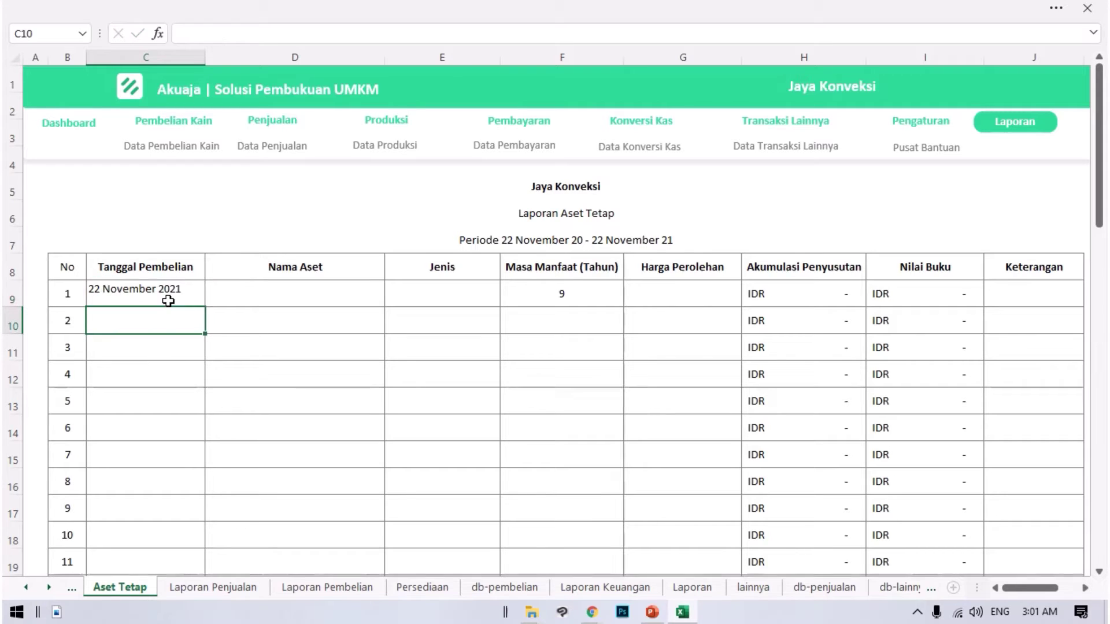
- Enter Mesin Jahit A as the Nama Aset and Mesin as the Jenis in row 1
key("Tab")
type("Mes")
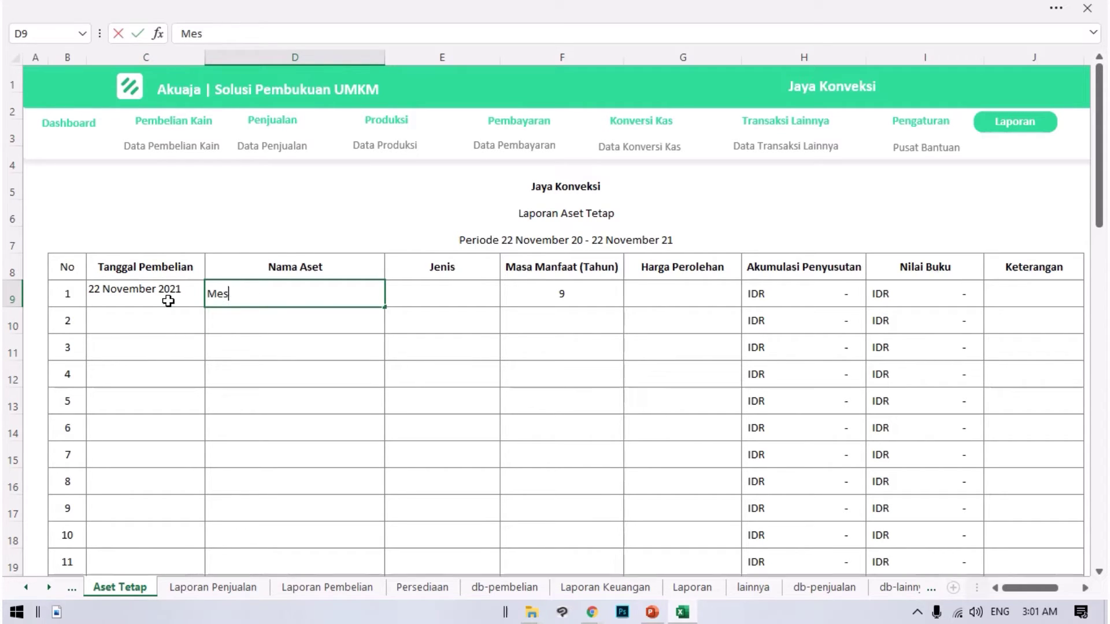
type("in Jahit A")
key("Return")
key("Up")
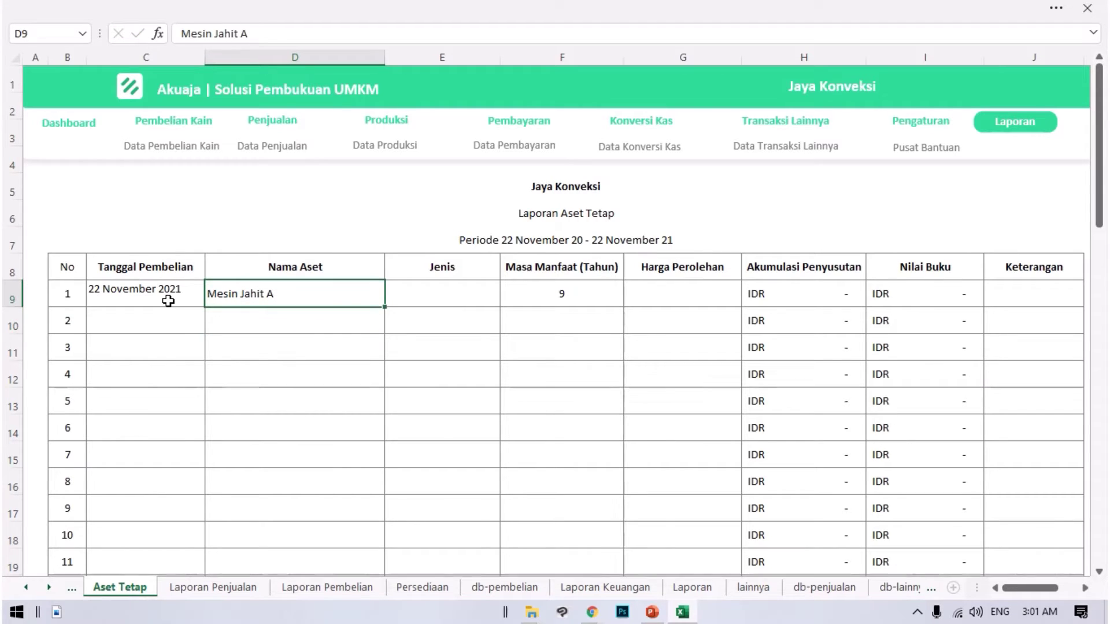
key("Tab")
type("Mesin")
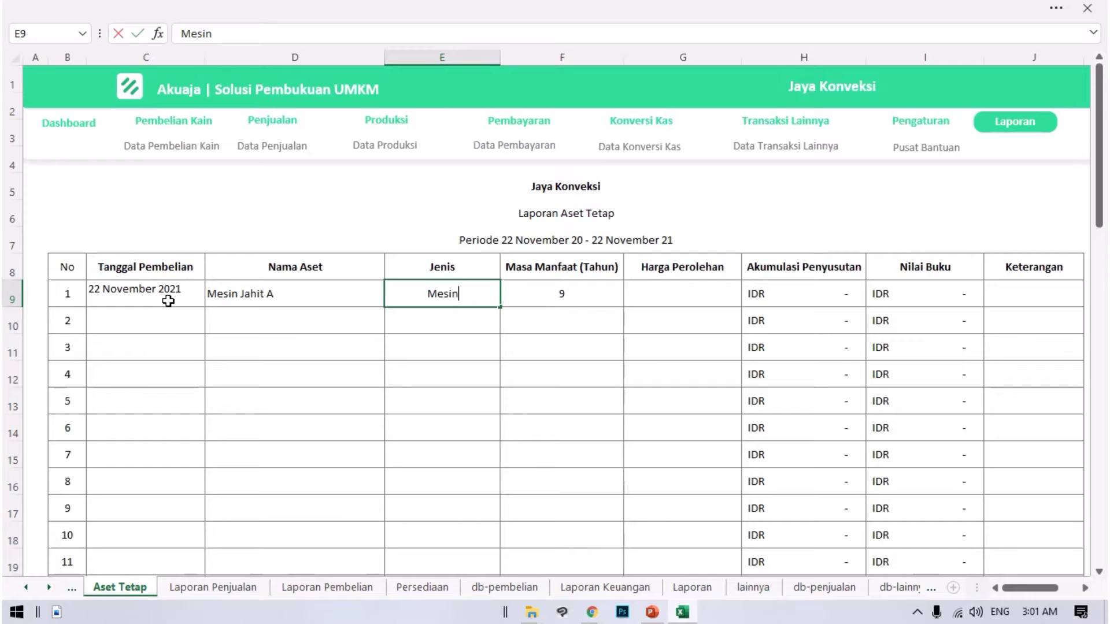
key("Tab")
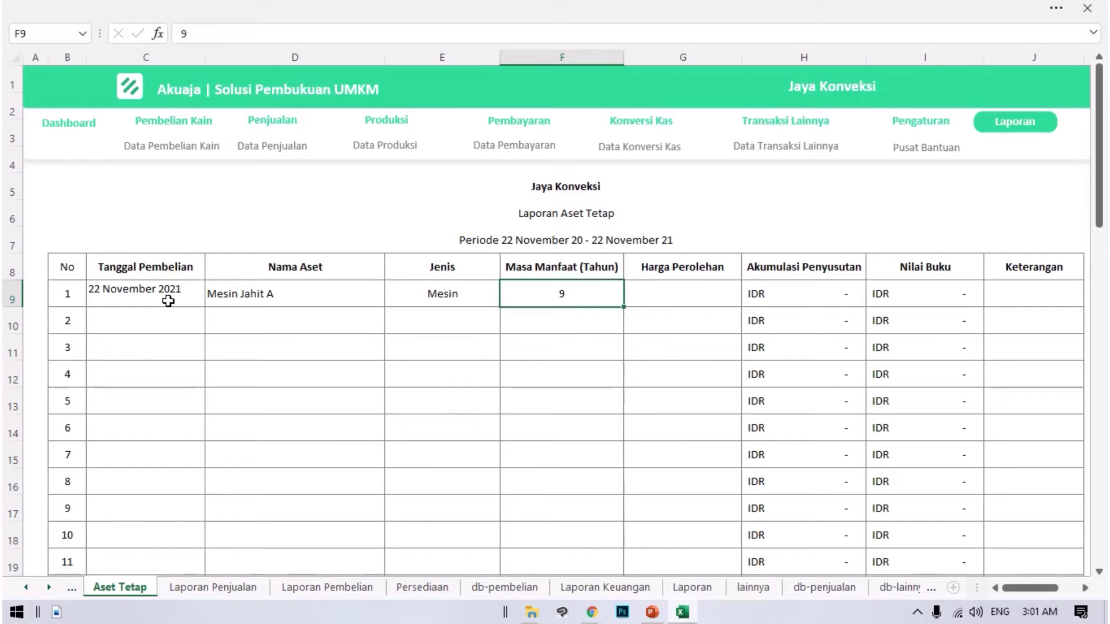
- Clear and re-enter the Masa Manfaat of Mesin Jahit A as 9 years
key("BackSpace")
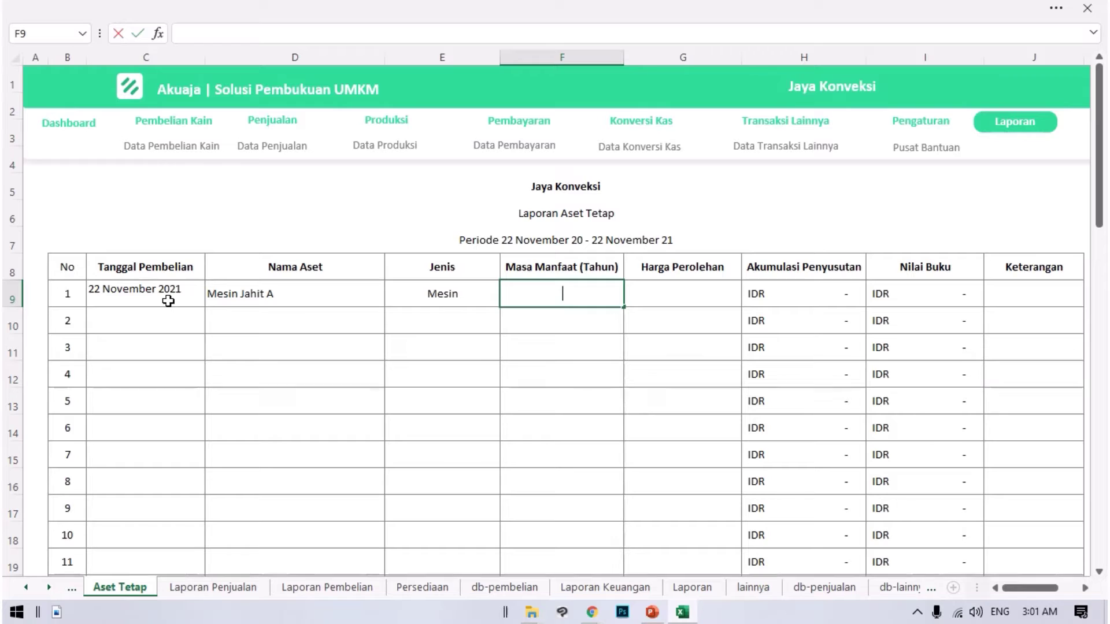
key("Return")
key("Up")
type("9")
key("Return")
key("Up")
- Enter a Harga Perolehan of 10,000,000 for Mesin Jahit A
key("Right")
type("10,000")
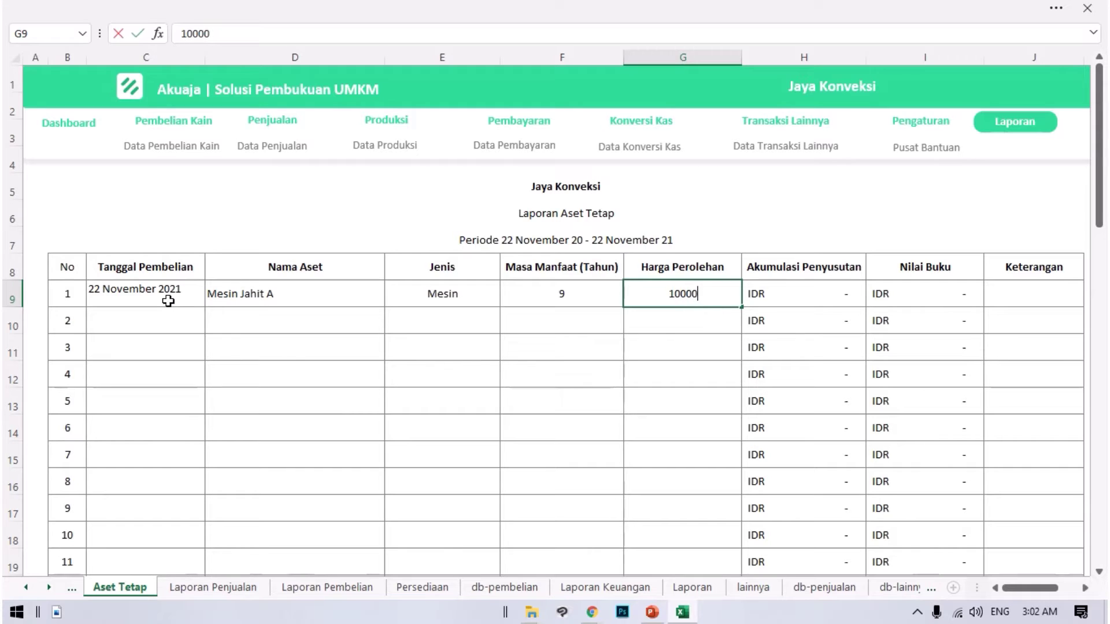
type(",0000")
key("Return")
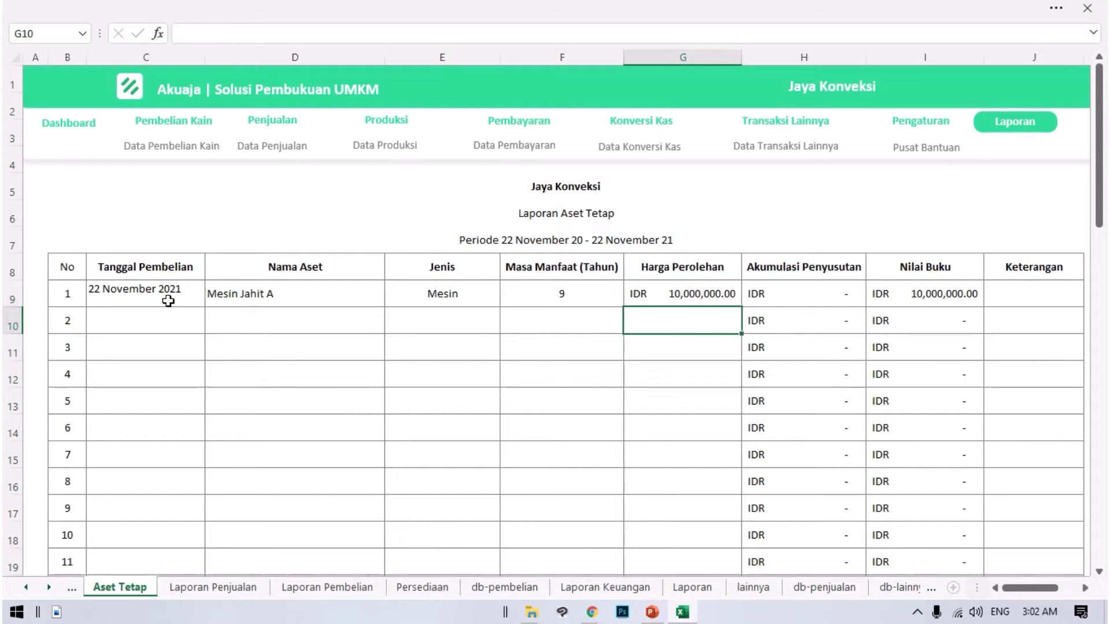
- Check the Akumulasi Penyusutan and Nilai Buku cells of Mesin Jahit A
key("Up")
key("Right")
key("Right")
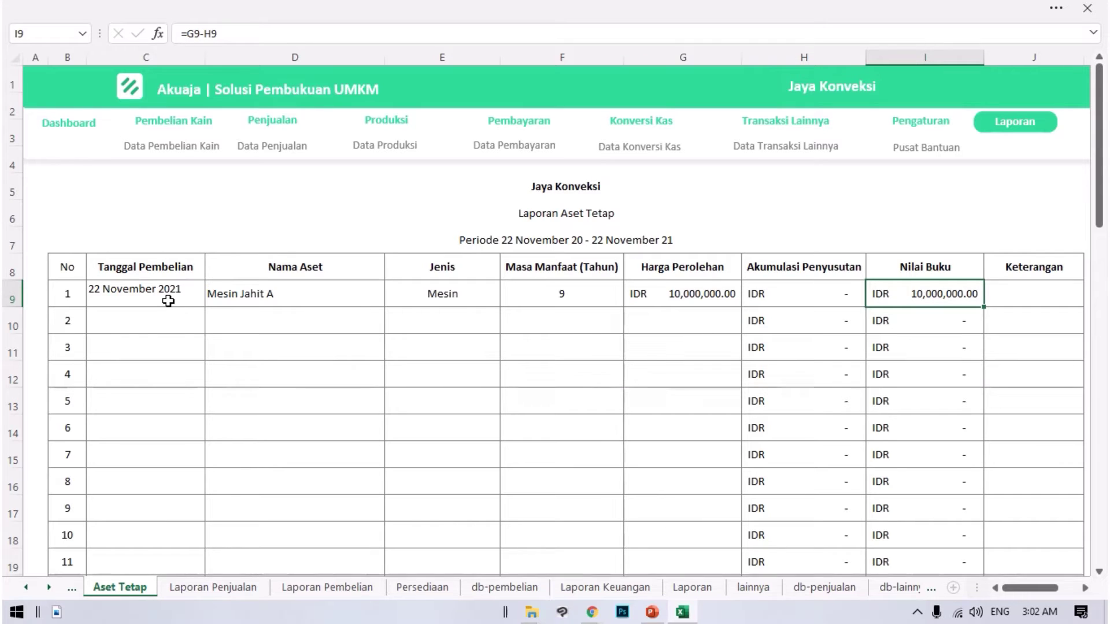
- Change the Tanggal Pembelian of Mesin Jahit A to 22 November 2020
key("Left")
key("Left")
key("Left")
key("Left")
key("Left")
key("Left")
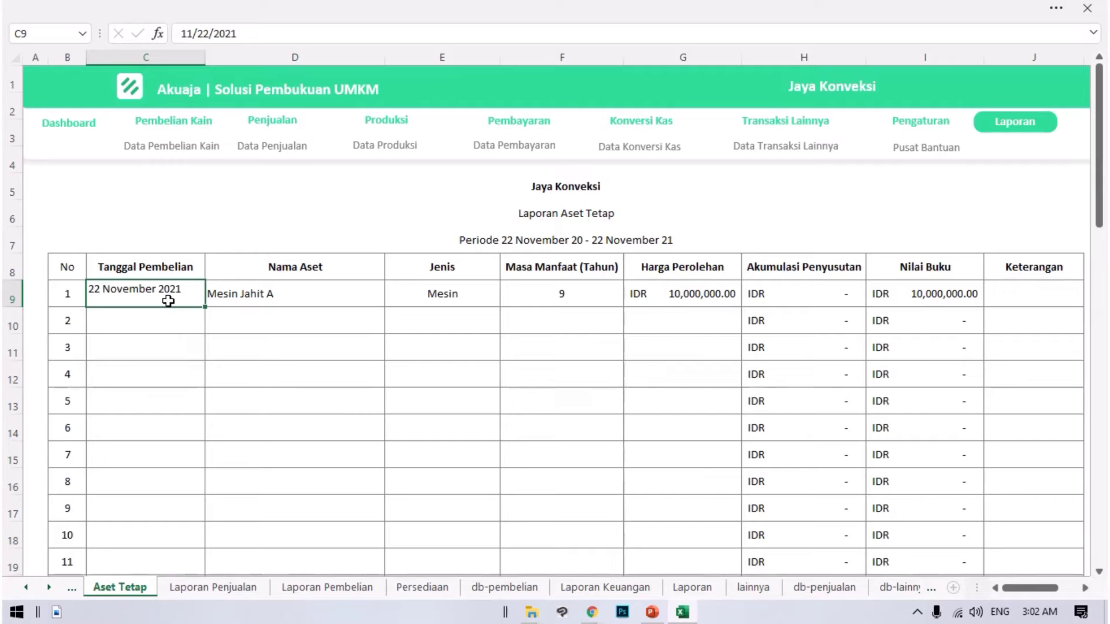
double_click(167, 301)
key("BackSpace")
type("0")
key("Return")
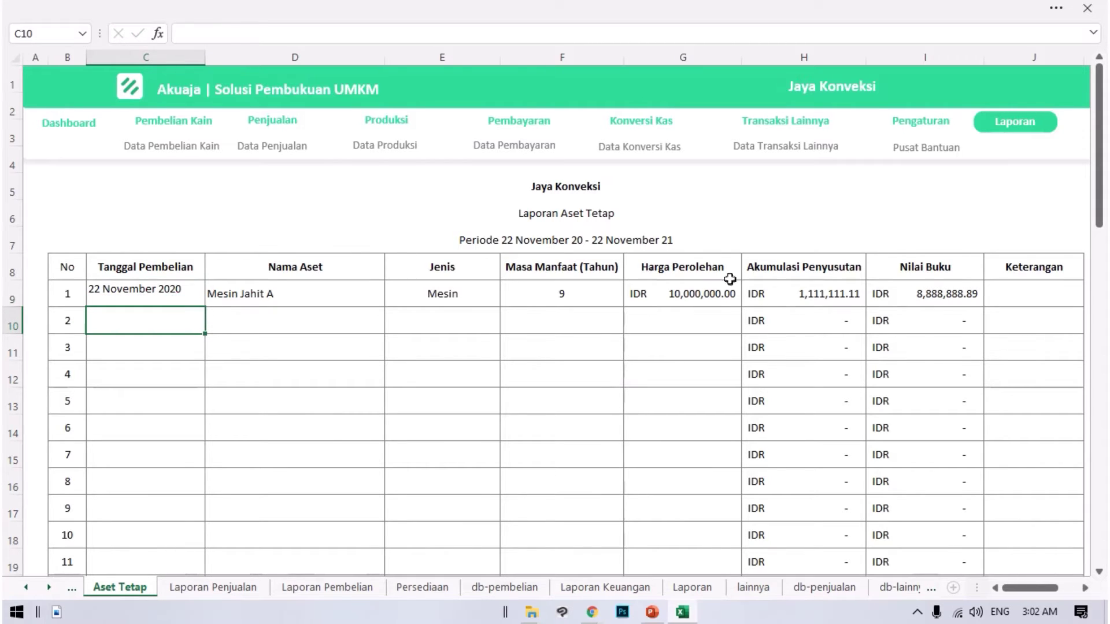
- Check the recalculated Akumulasi Penyusutan of Mesin Jahit A and return to the Laporan page
left_click(802, 292)
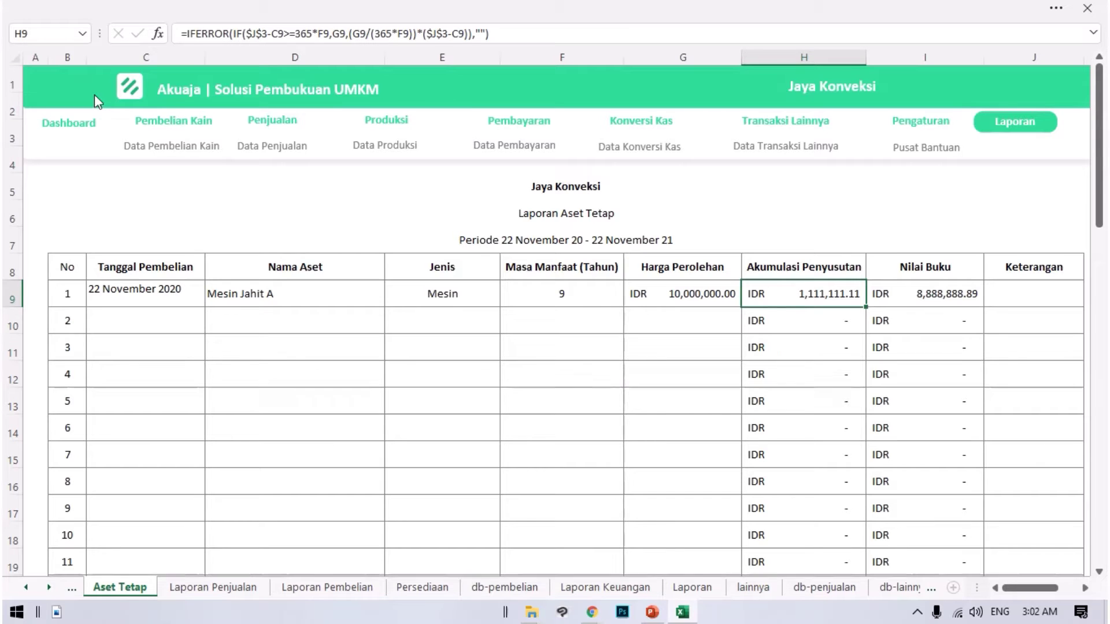
left_click(1005, 129)
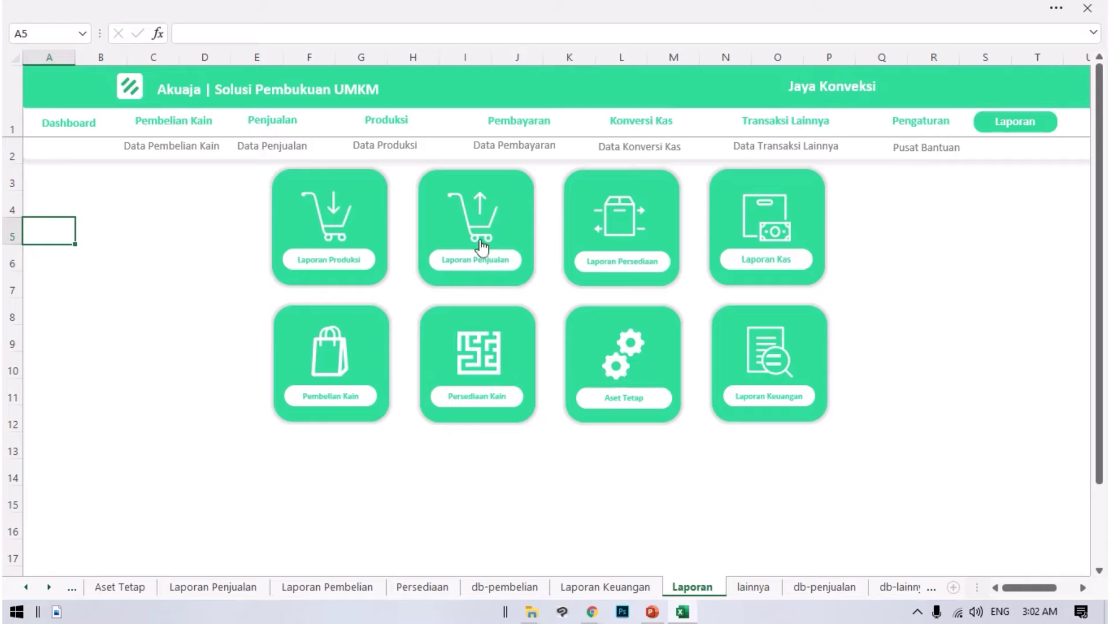
- Review the revenue, discount and operating expense lines of the Laporan Laba Rugi in the Laporan Keuangan report
left_click(778, 381)
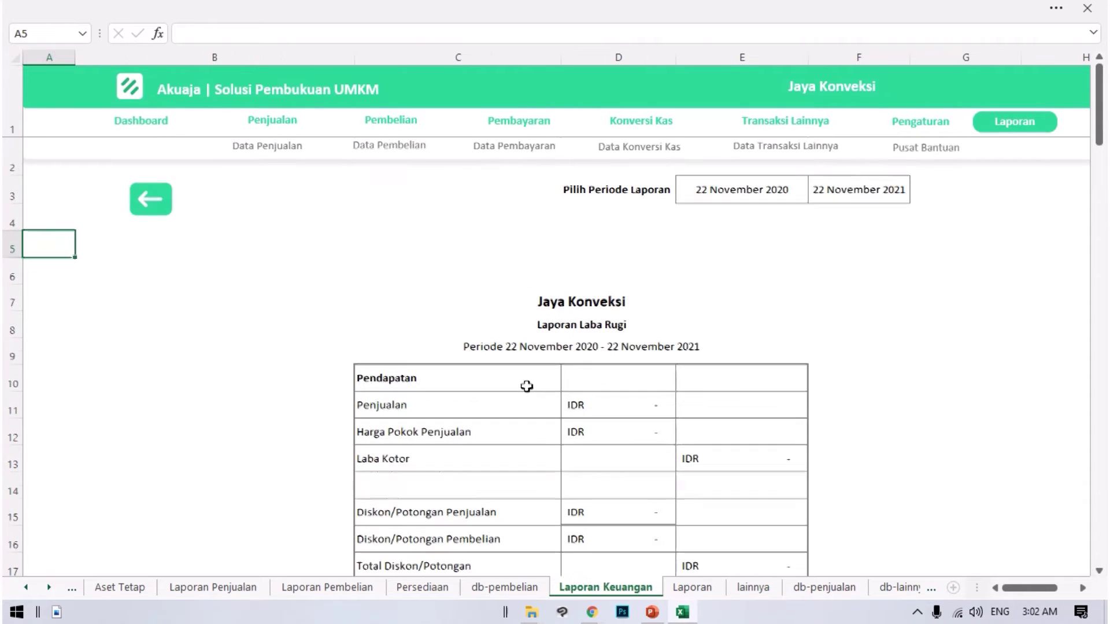
scroll(633, 437, "down", 7)
scroll(634, 435, "up", 2)
left_click(586, 426)
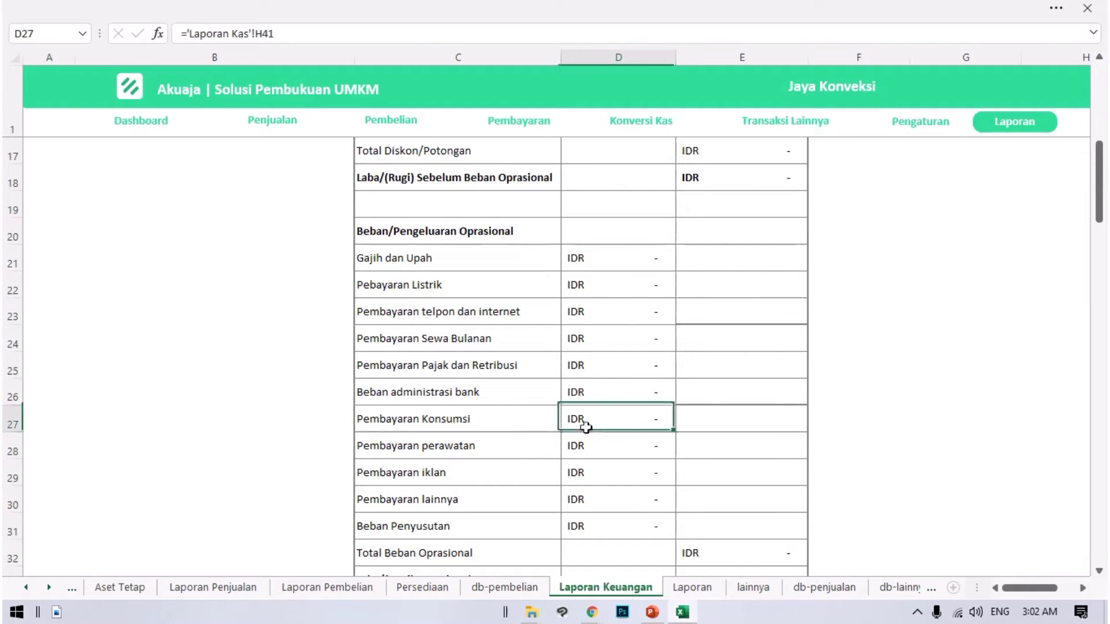
scroll(753, 345, "down", 3)
scroll(753, 345, "up", 9)
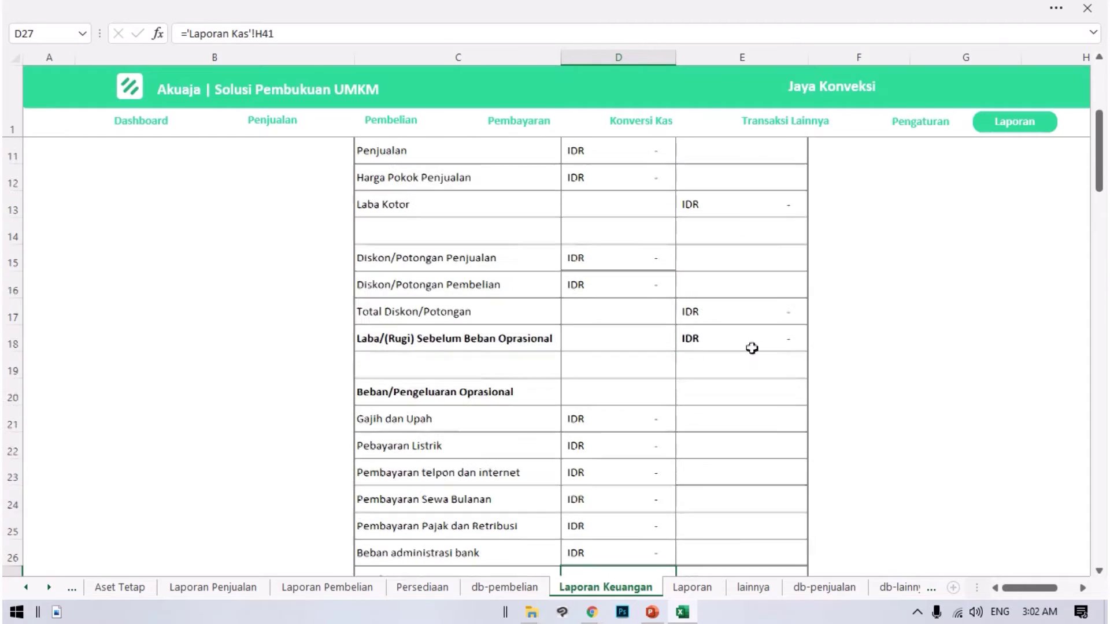
scroll(708, 325, "down", 4)
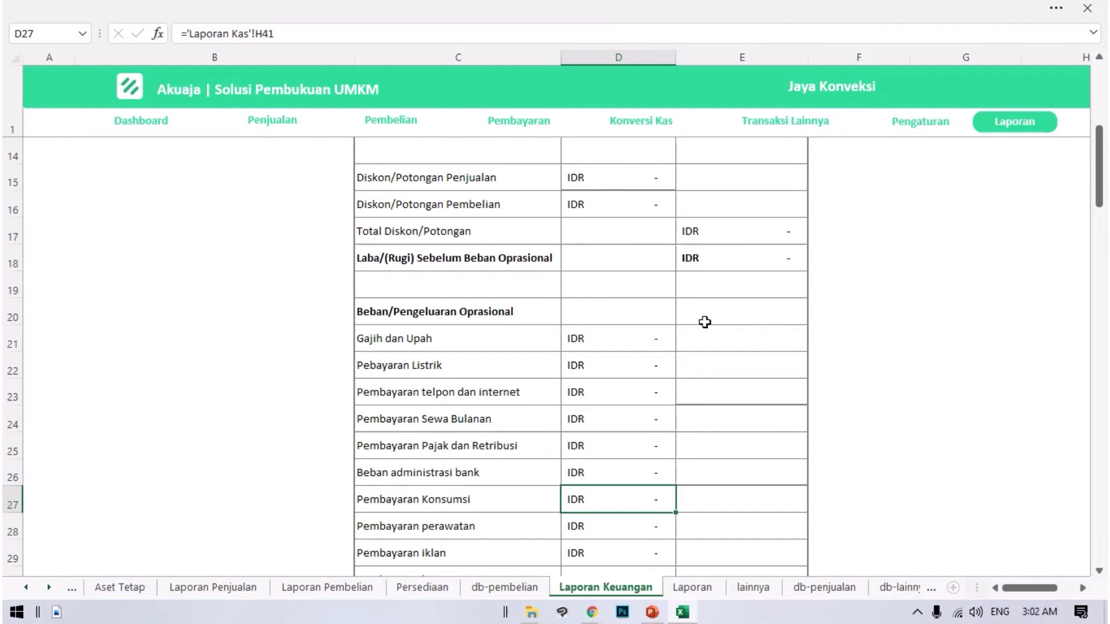
scroll(699, 287, "up", 4)
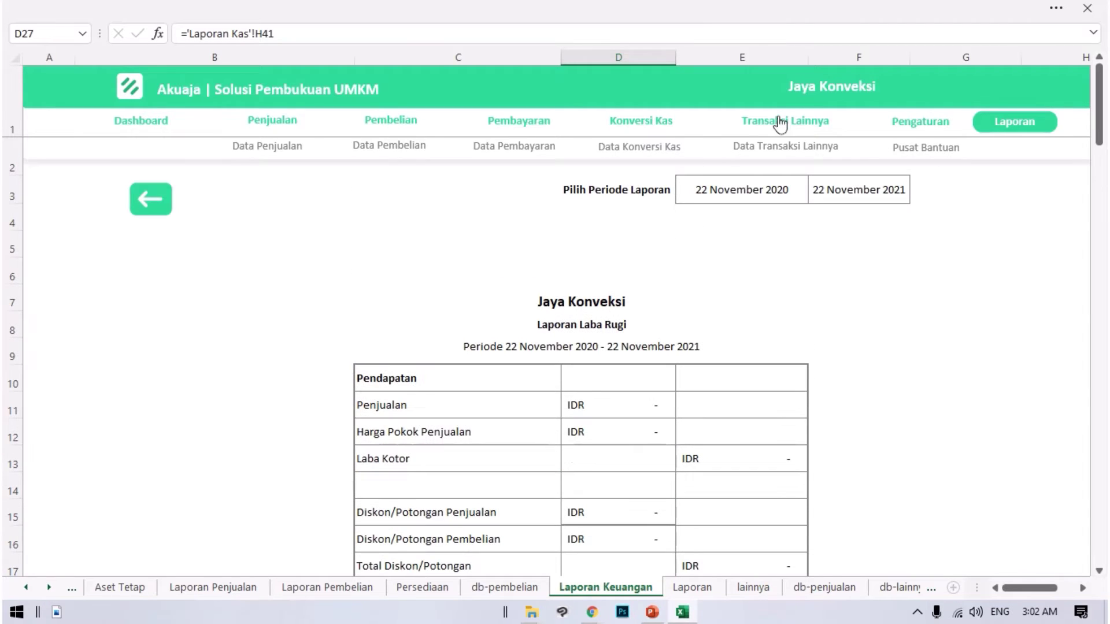
scroll(794, 253, "down", 1)
scroll(751, 254, "up", 1)
- Set the Keterangan of Mesin Jahit A in the Aset Tetap report to Saldo Awal
left_click(996, 128)
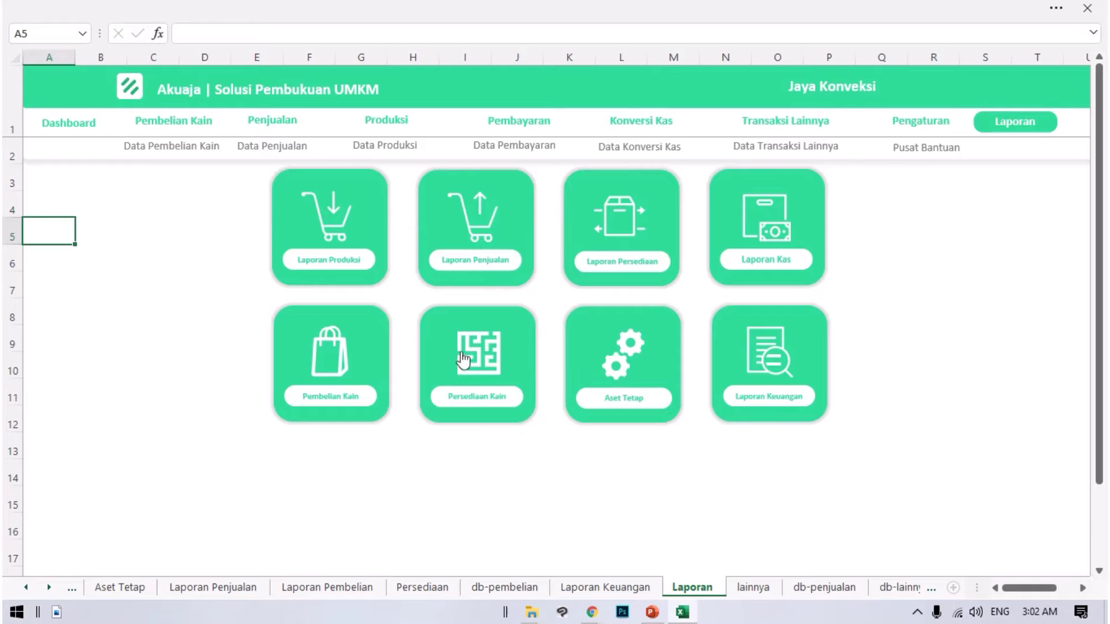
left_click(645, 352)
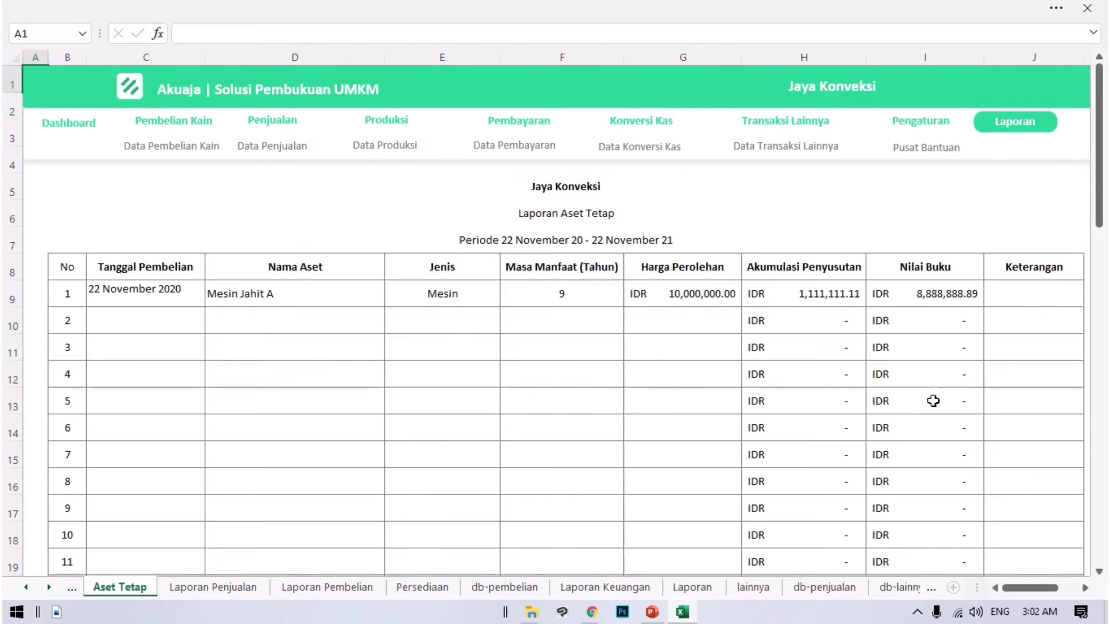
left_click(1022, 295)
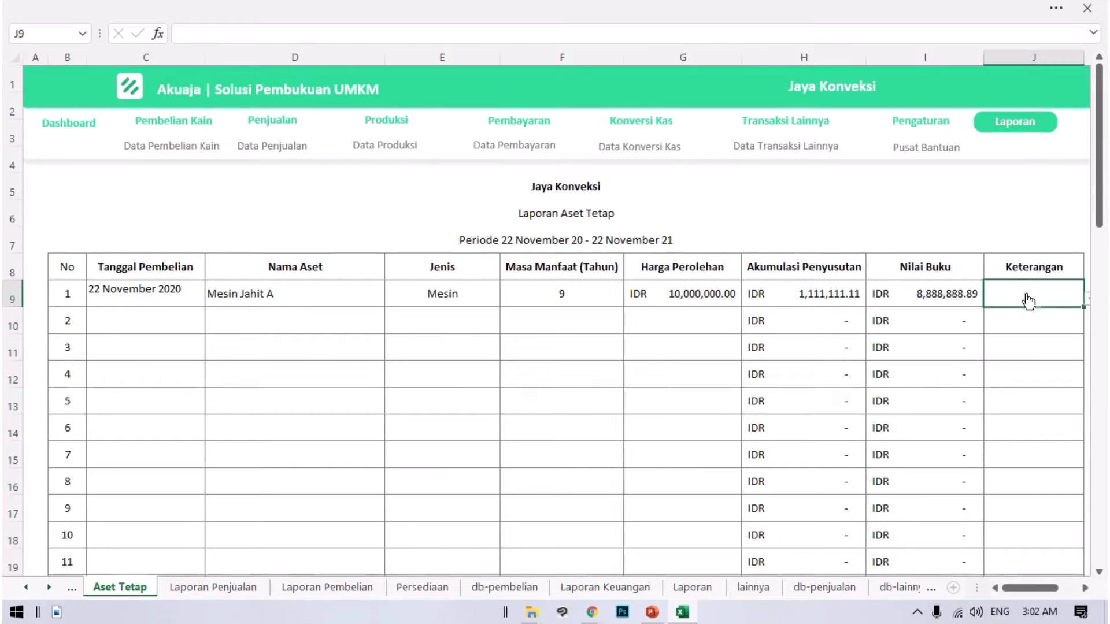
left_click(1087, 300)
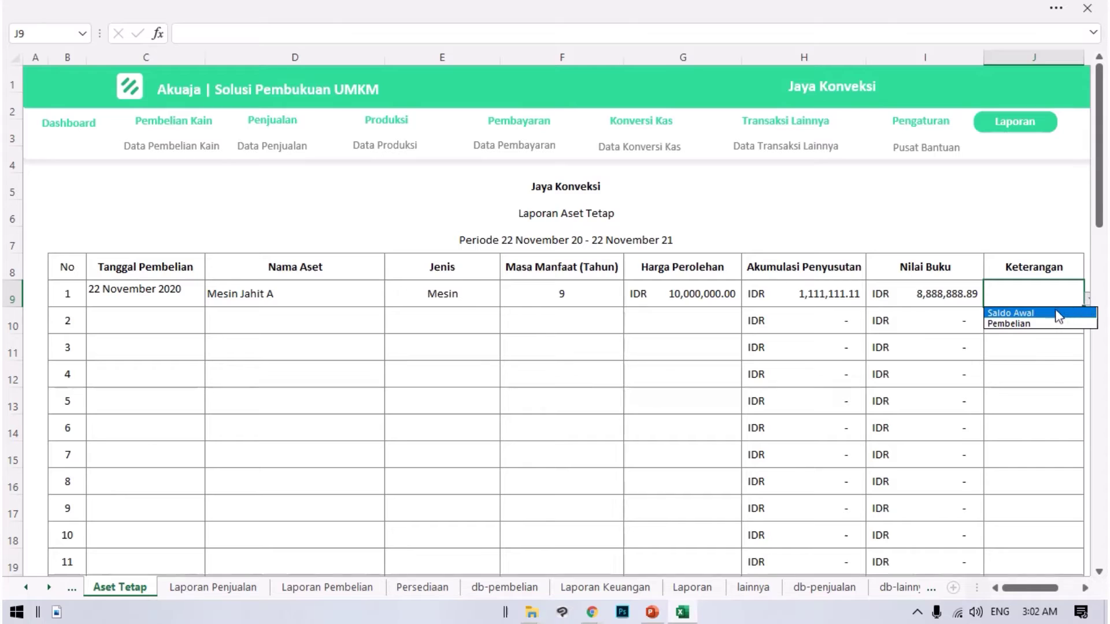
left_click(1015, 313)
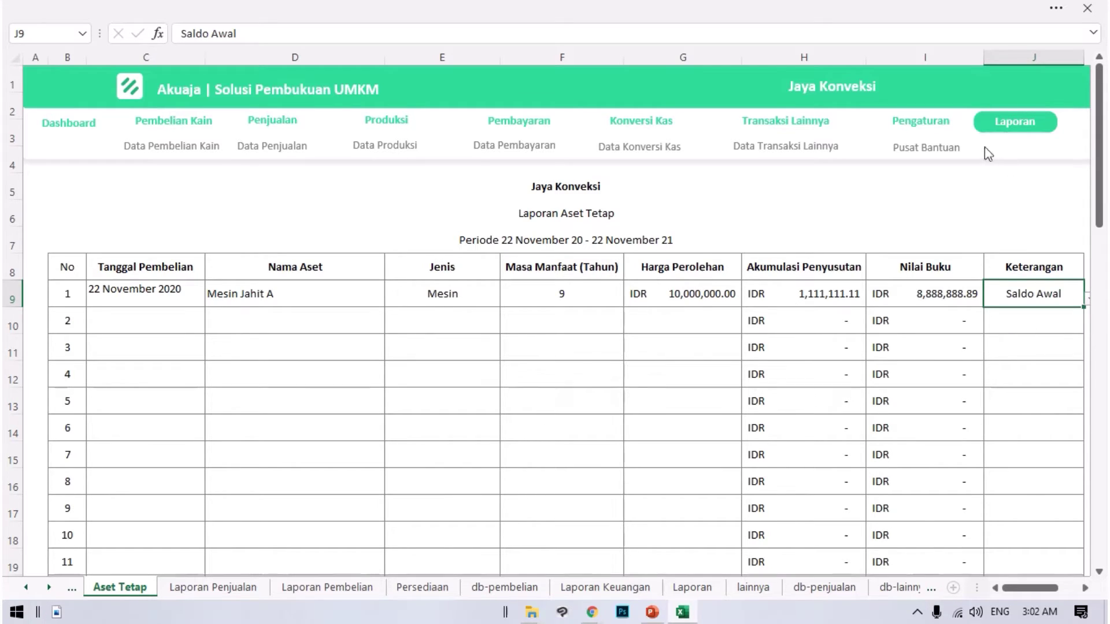
- Check the Beban Penyusutan amount and the surrounding operating expenses in the Laporan Laba Rugi
left_click(1003, 140)
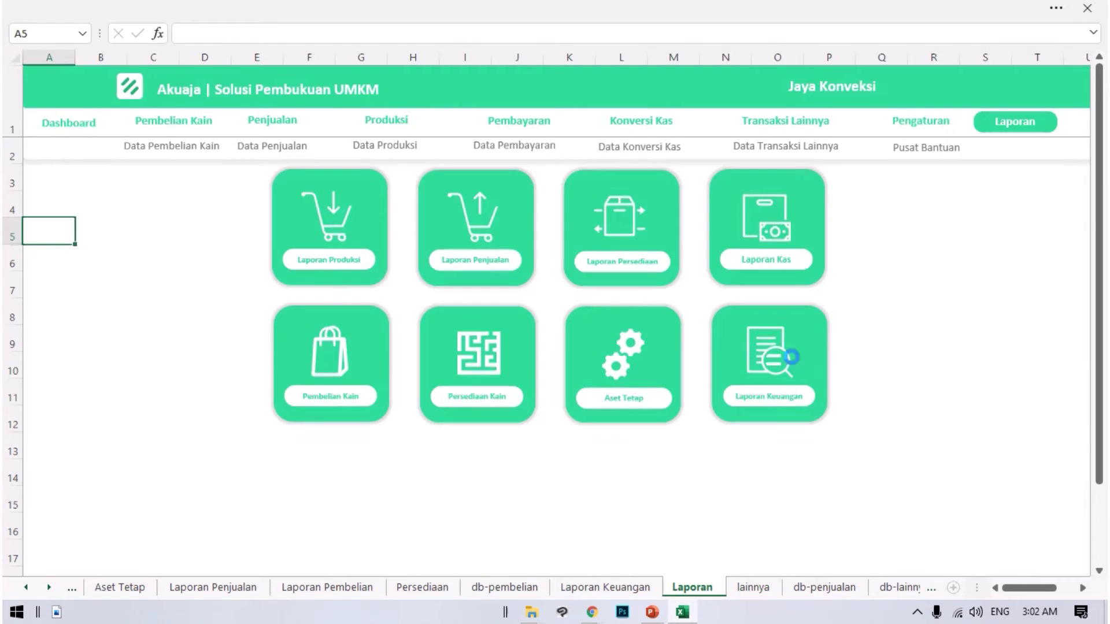
left_click(789, 355)
scroll(790, 354, "down", 7)
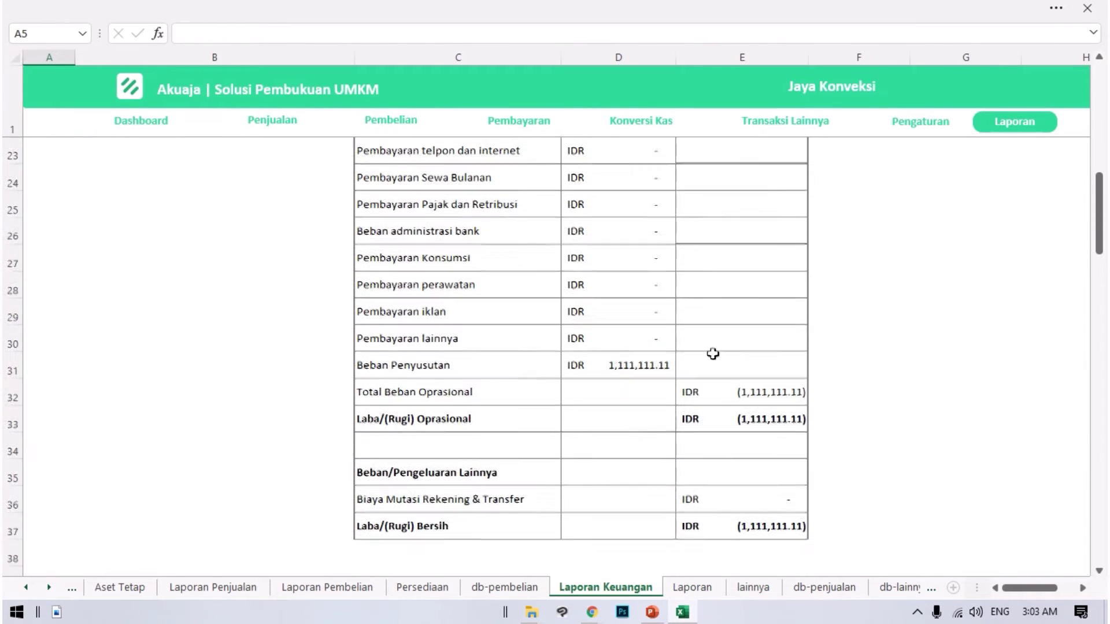
left_click(635, 375)
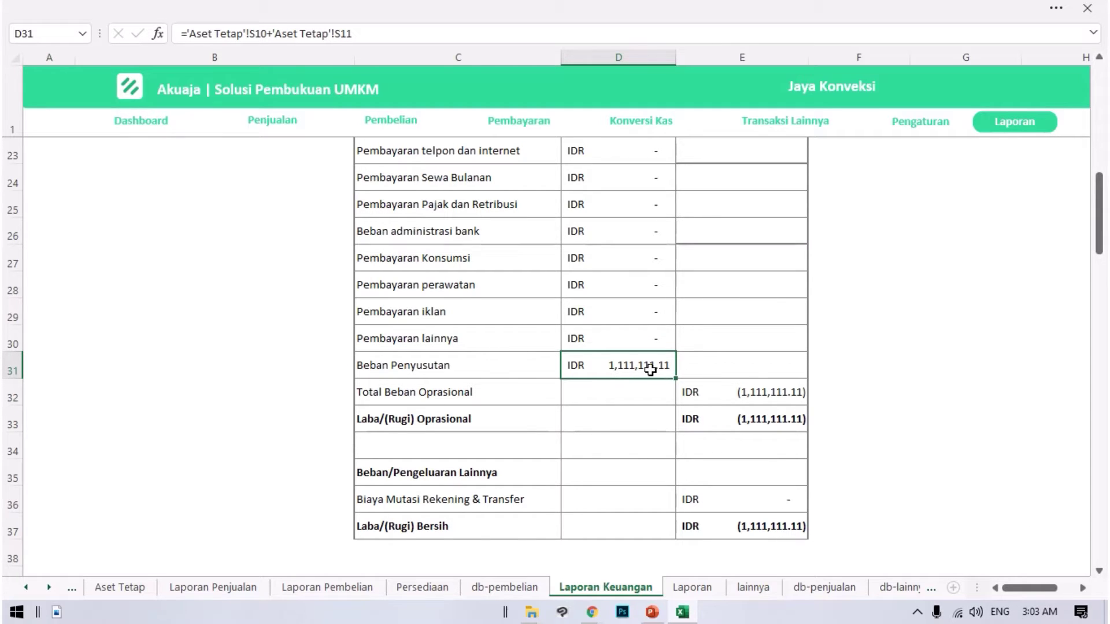
scroll(681, 397, "up", 1)
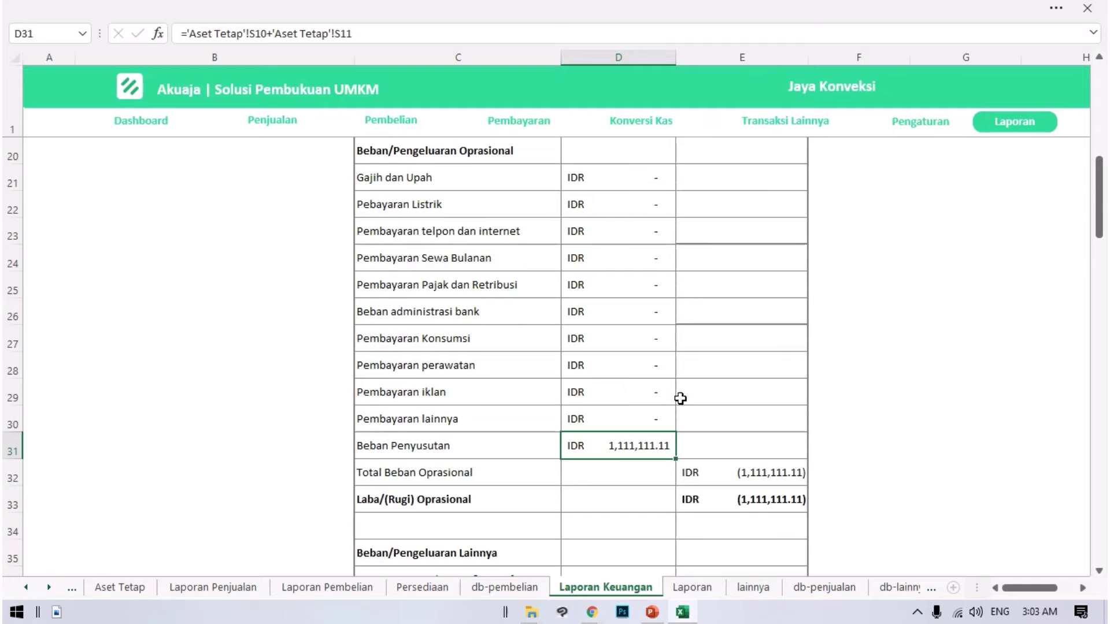
scroll(680, 398, "up", 1)
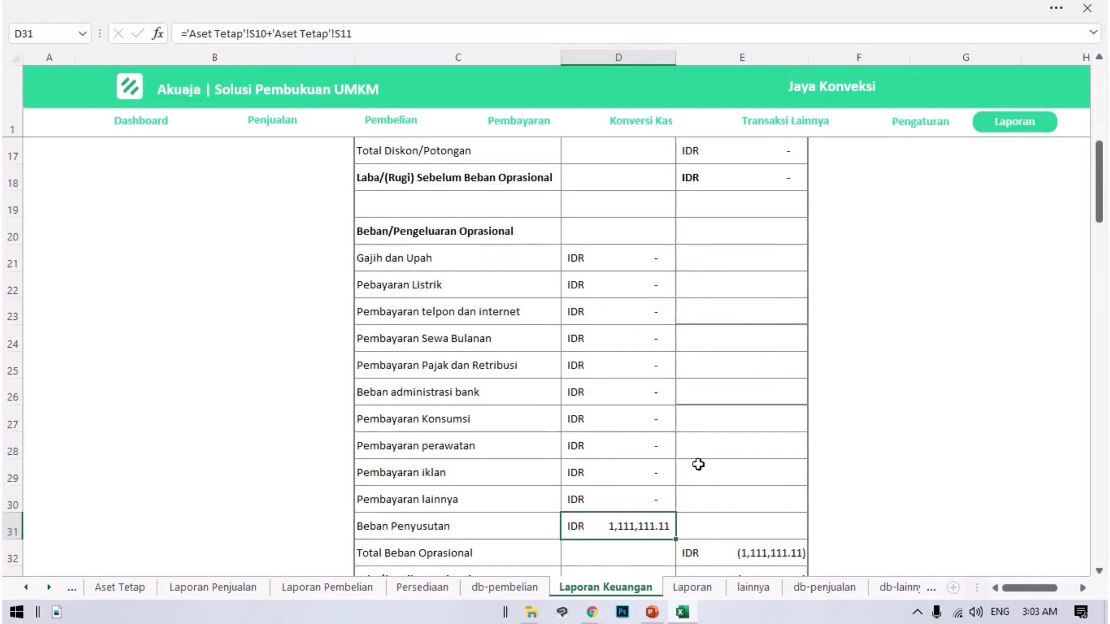
scroll(701, 473, "up", 1)
scroll(701, 473, "up", 1)
scroll(701, 473, "up", 1)
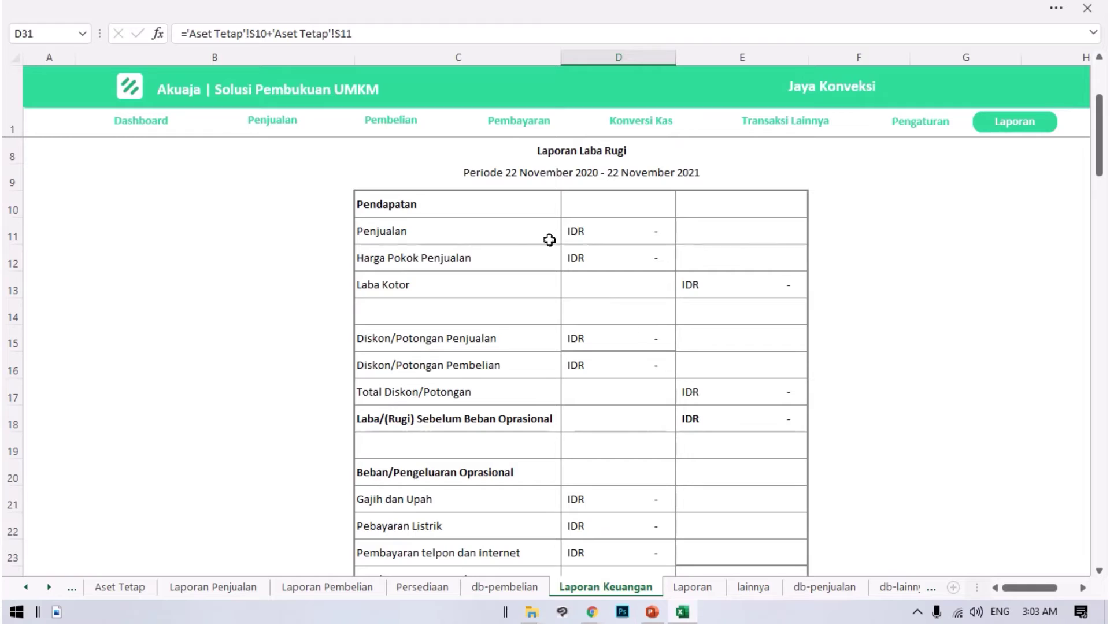
- Examine the Laporan Laba Rugi from the Penjualan row down to the Laba/(Rugi) Bersih amount
left_click_drag(364, 229, 575, 230)
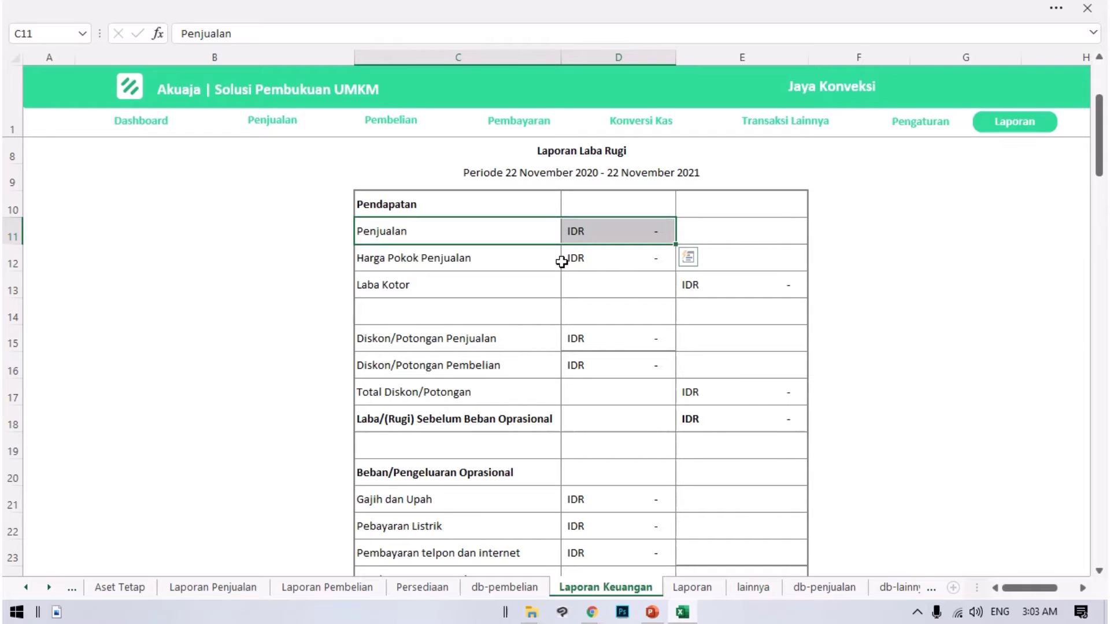
scroll(699, 458, "down", 3)
scroll(617, 328, "up", 3)
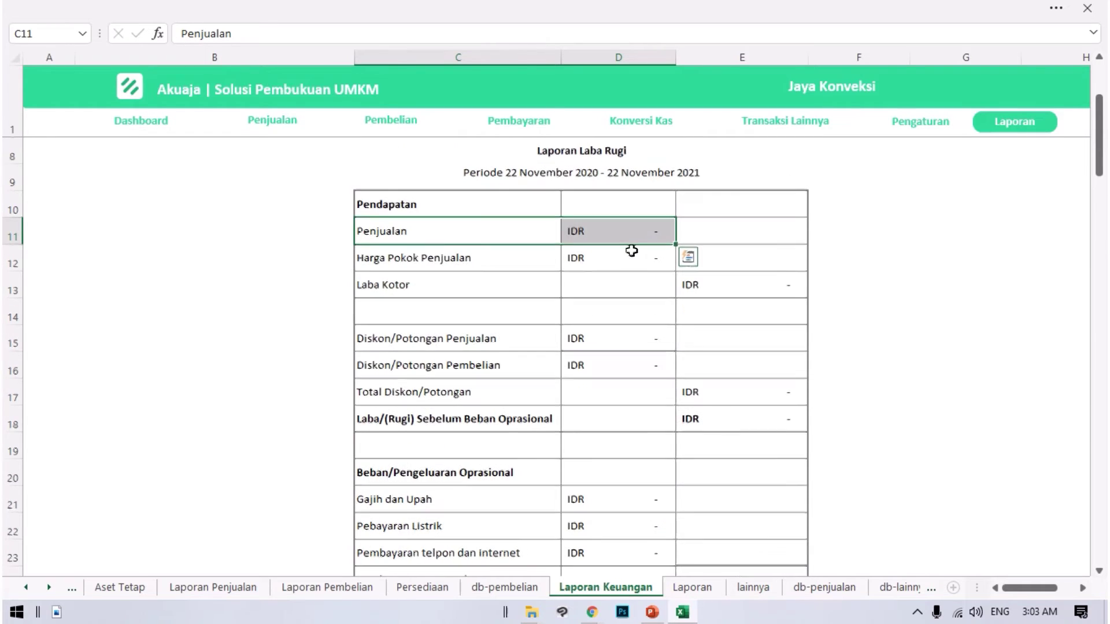
scroll(873, 474, "down", 2)
scroll(873, 474, "down", 3)
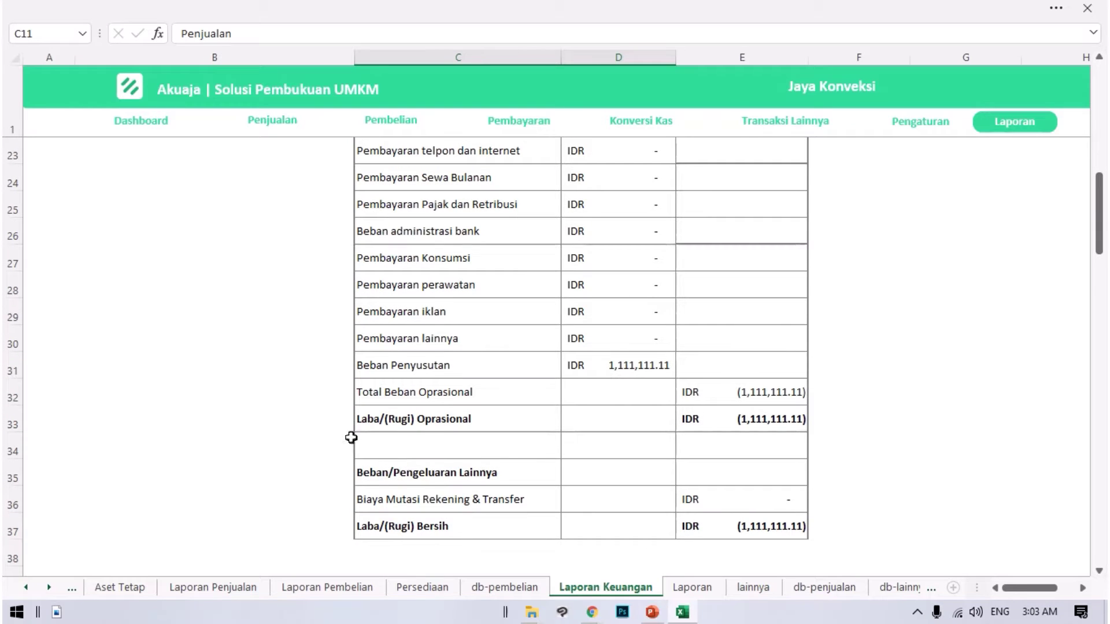
left_click(690, 527)
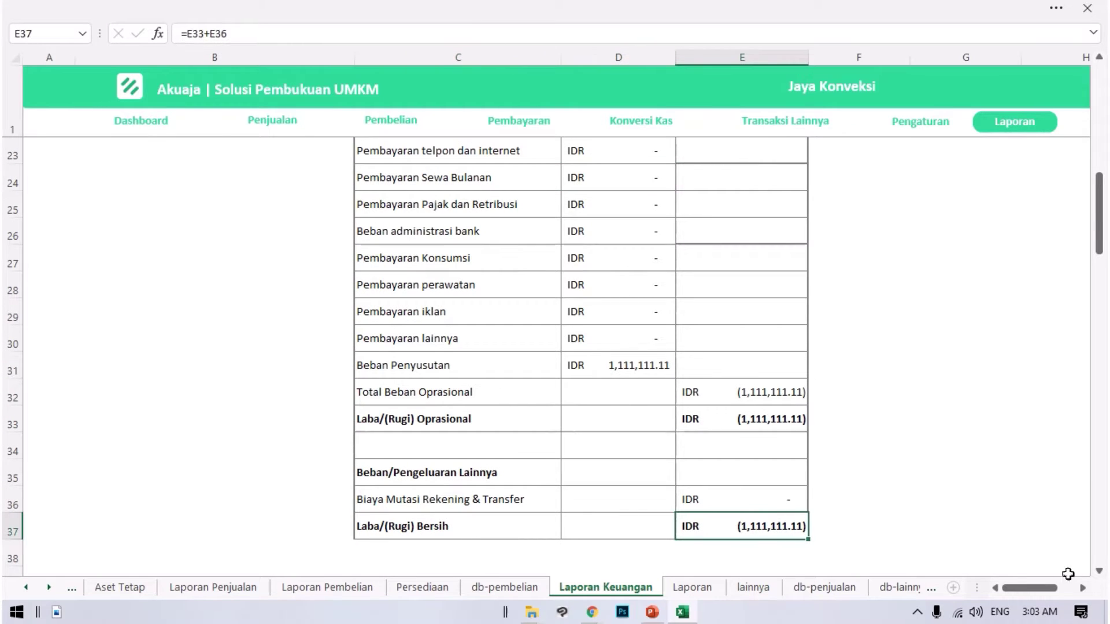
scroll(699, 513, "down", 1)
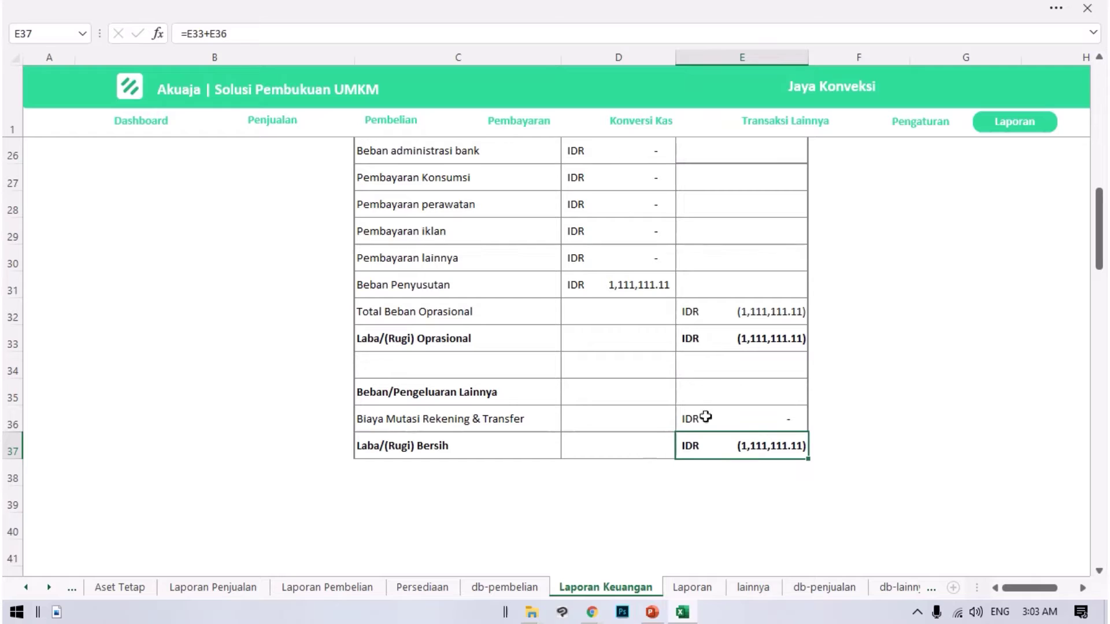
scroll(805, 421, "down", 2)
scroll(779, 362, "up", 4)
scroll(797, 362, "up", 6)
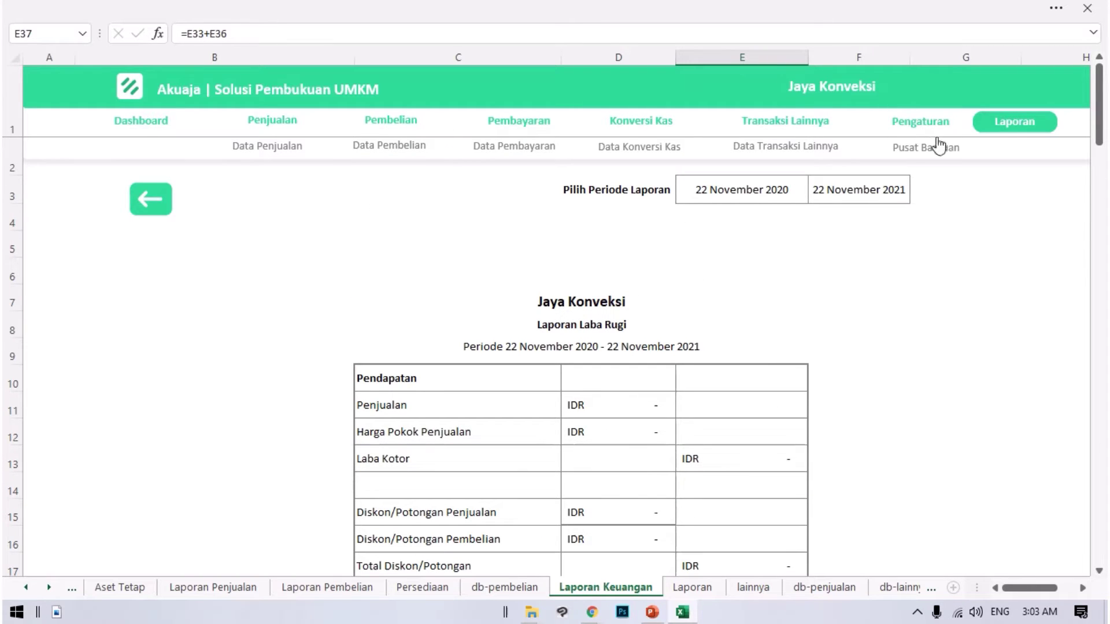
- Change the Tanggal Pembelian of Mesin Jahit A in the Aset Tetap report to 22 November 2021
left_click(1020, 138)
left_click(681, 350)
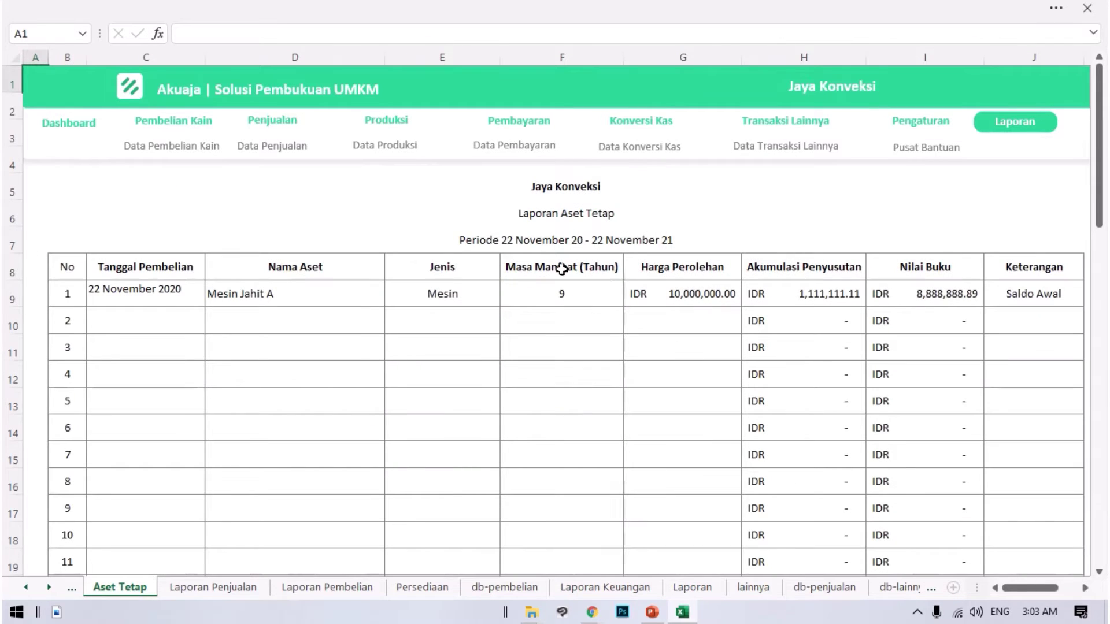
left_click(170, 290)
double_click(184, 292)
key("BackSpace")
type("11/22/2021")
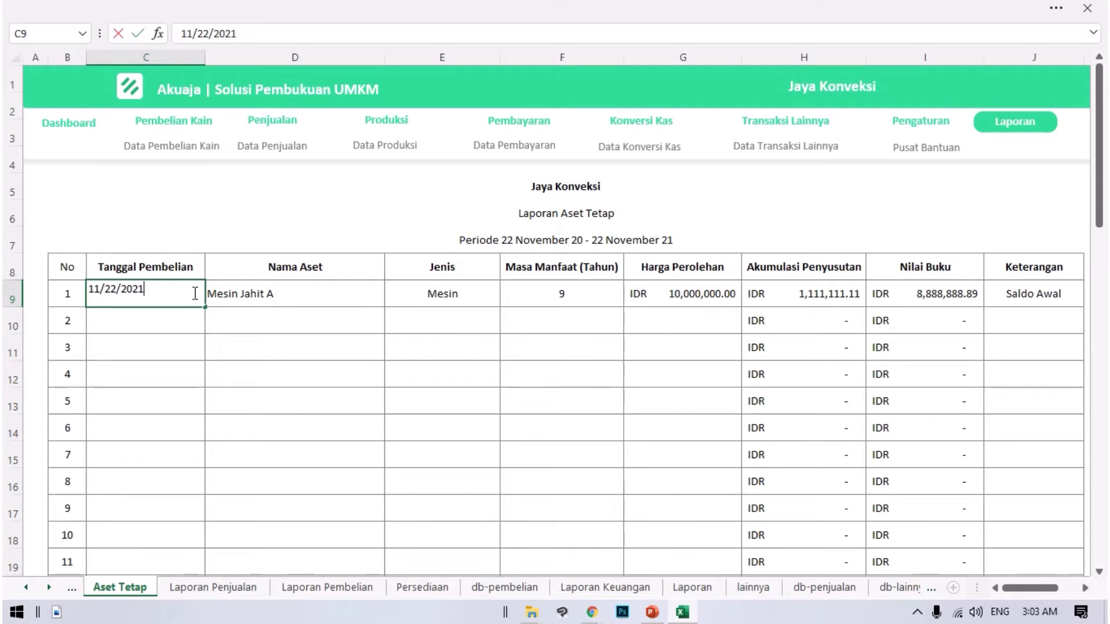
key("Return")
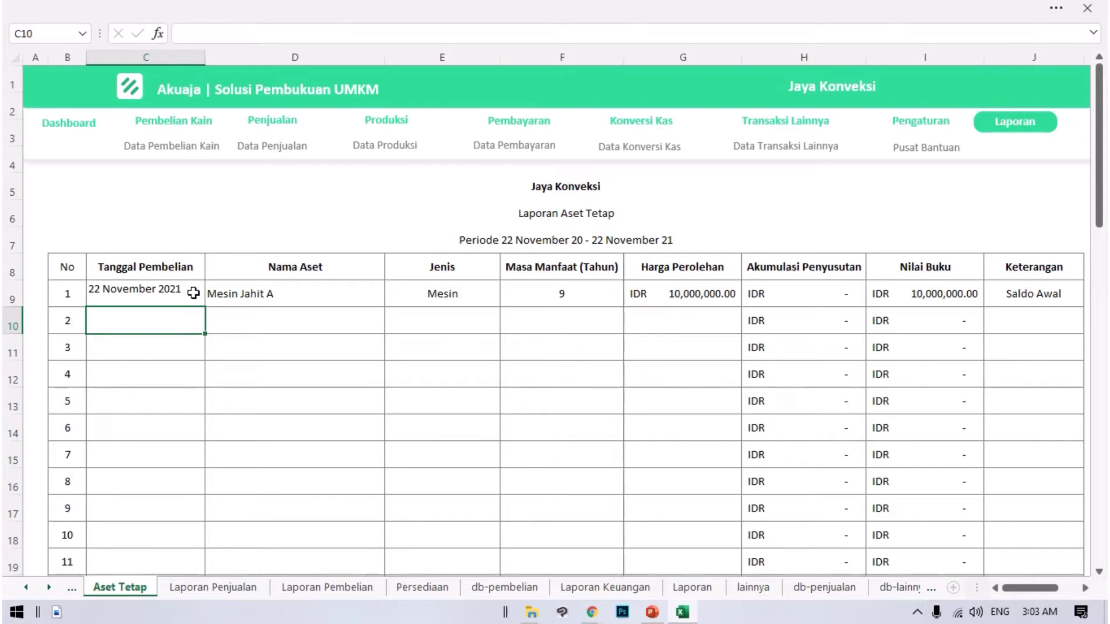
- Enter the same Tanggal Pembelian, 11/22/2021, for asset number 2
left_click(193, 293)
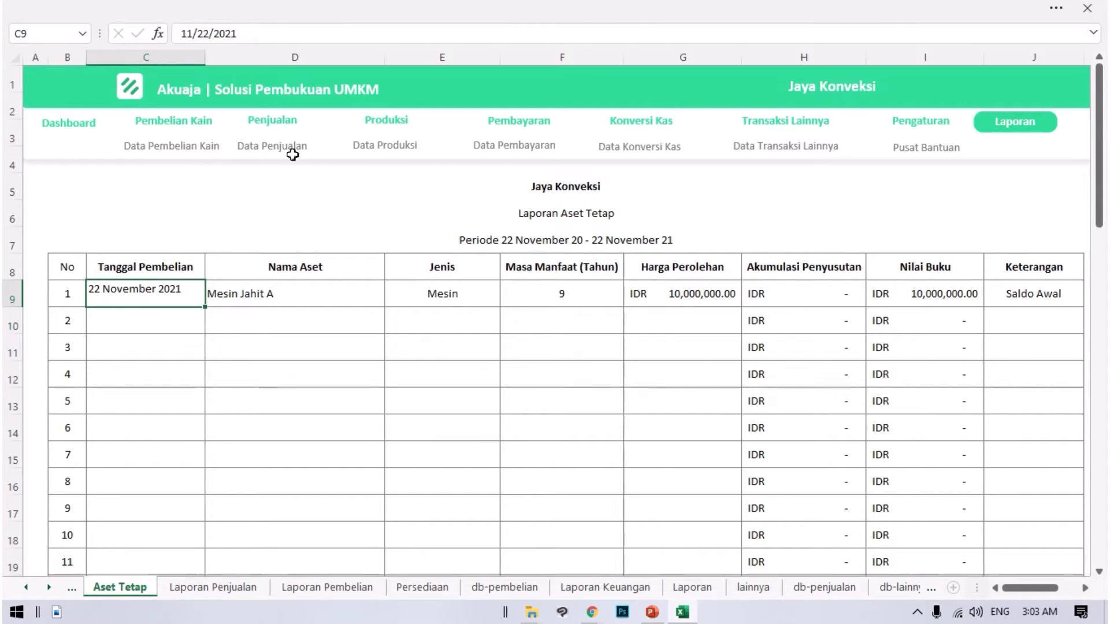
left_click(260, 28)
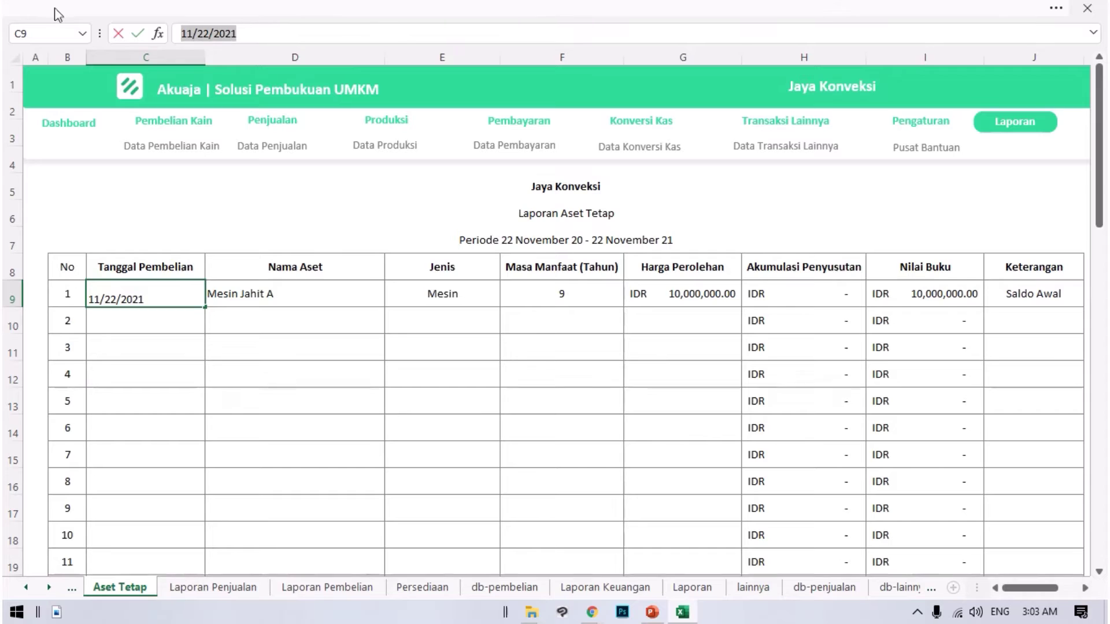
key("Return")
double_click(192, 323)
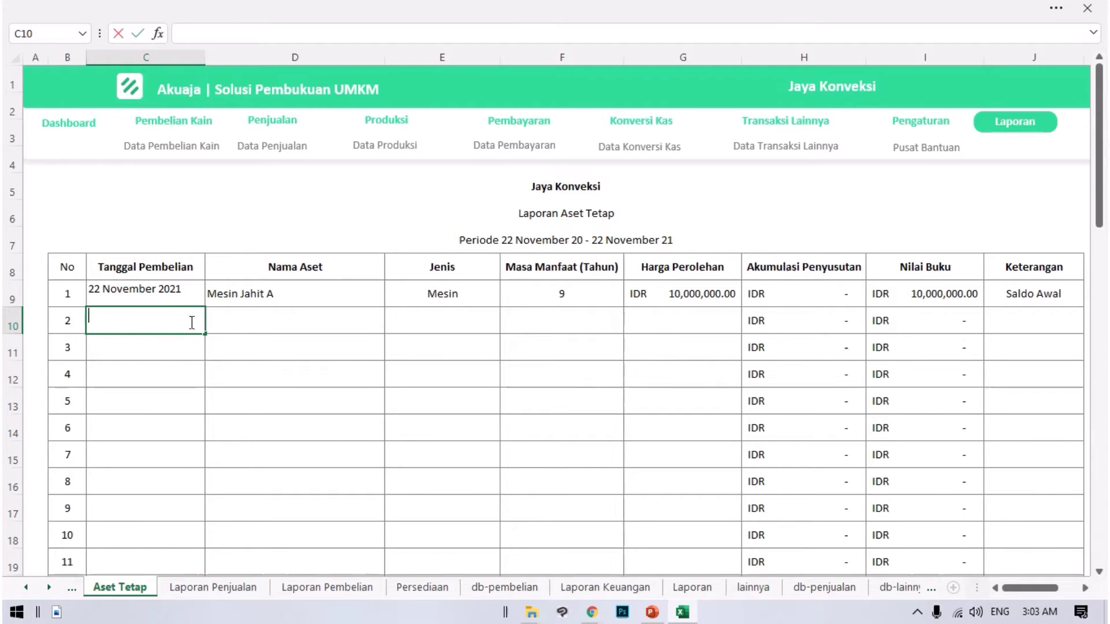
type("11/22/2021")
key("Return")
- Enter Mesin Jahit B as the Nama Aset of asset number 2
left_click(303, 313)
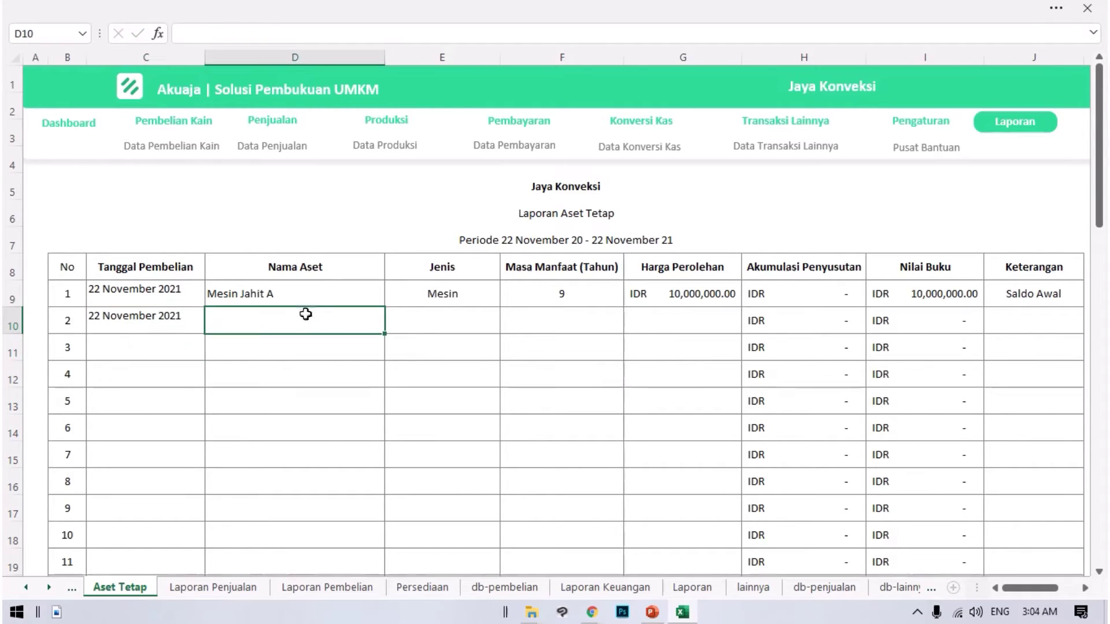
type("Mesin Ja")
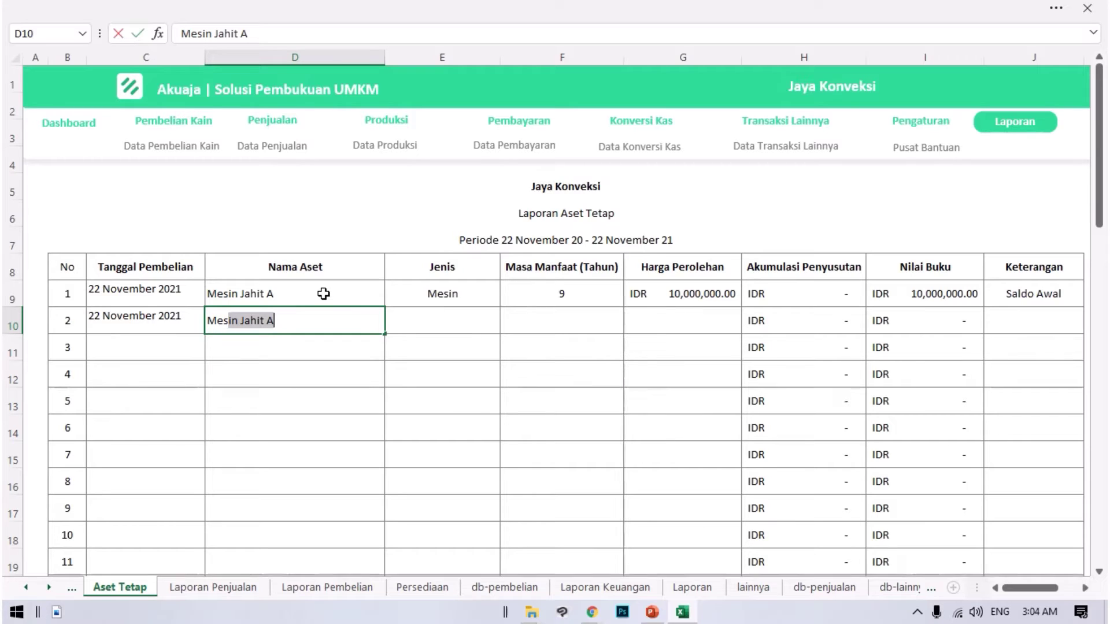
type("hit B")
key("Return")
key("Up")
key("Right")
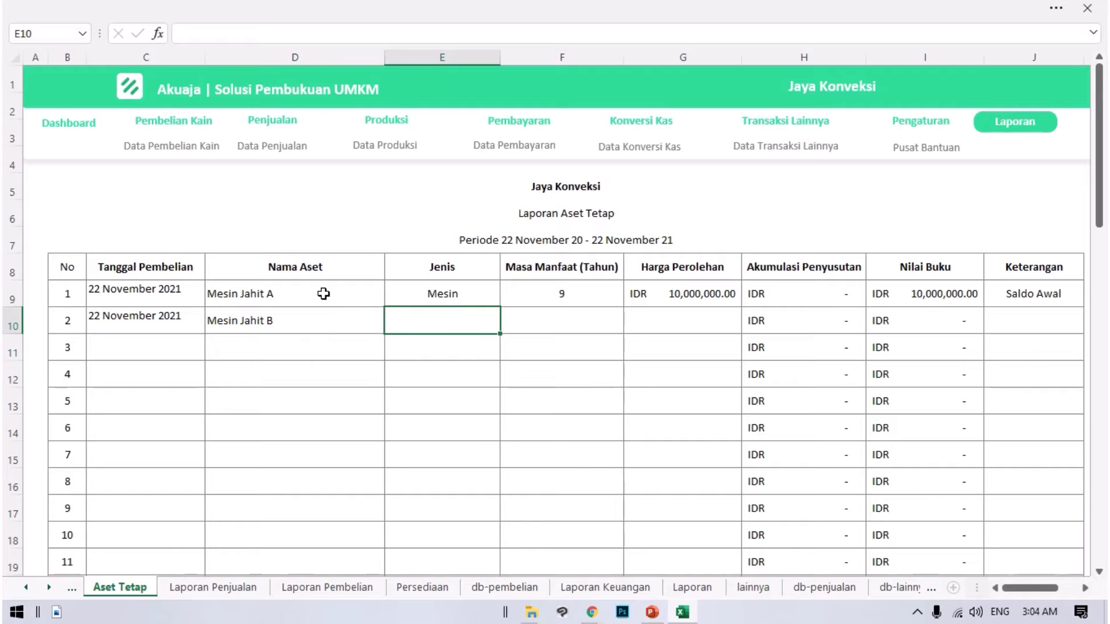
- Set the Jenis of Mesin Jahit B to Mesin
type("M")
type("s")
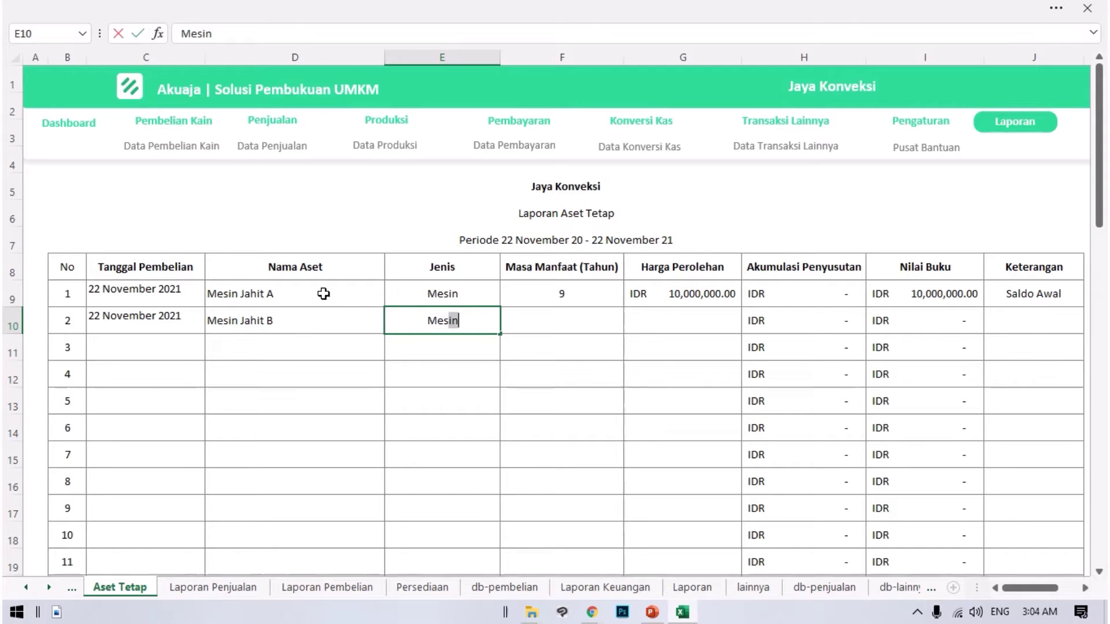
key("Return")
key("Up")
key("Up")
key("Down")
key("Down")
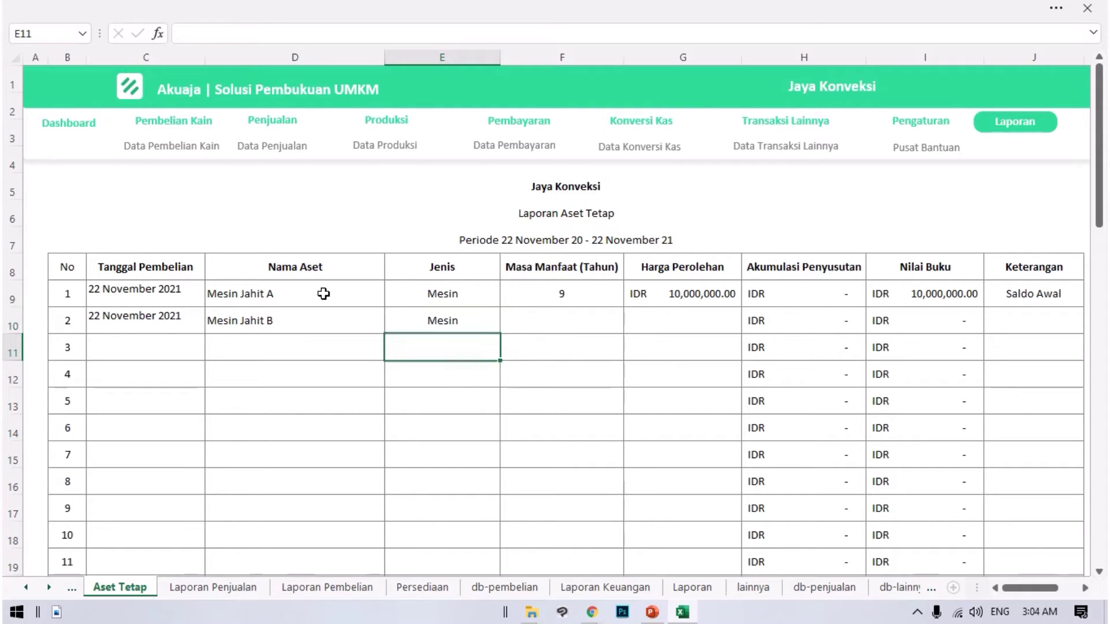
- Set the Masa Manfaat of Mesin Jahit B to 5 years
key("Right")
key("Right")
key("Right")
key("Right")
key("Left")
key("Left")
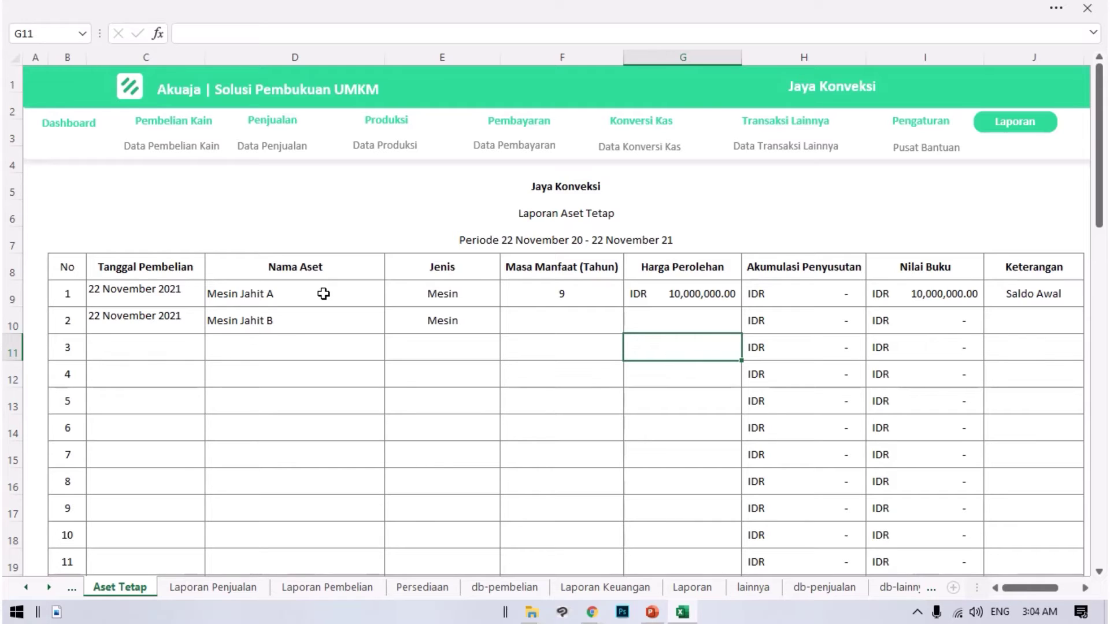
key("Left")
key("Up")
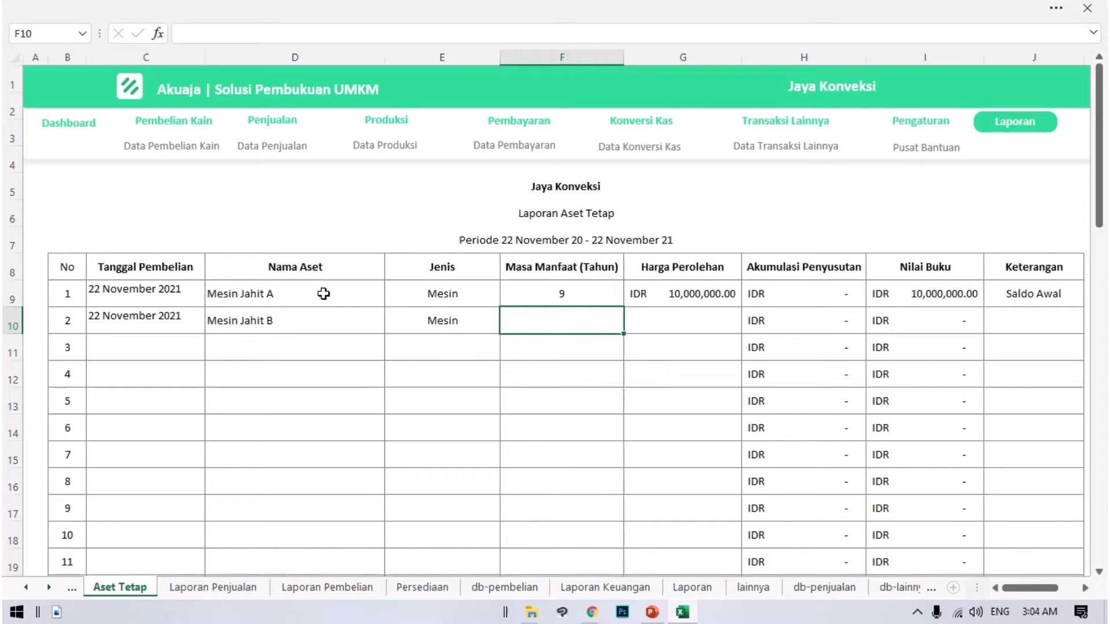
type("5")
key("Return")
- Change the Harga Perolehan of Mesin Jahit A to 9,000,000
key("Up")
key("Up")
key("Right")
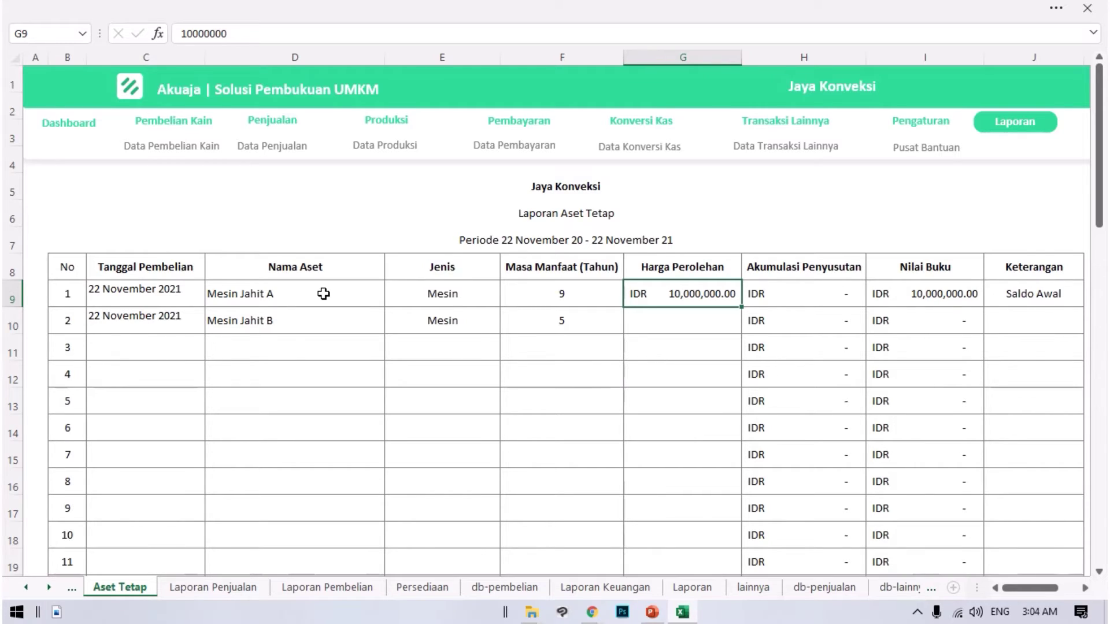
key("F2")
key("BackSpace")
key("BackSpace")
key("BackSpace")
key("BackSpace")
key("BackSpace")
key("BackSpace")
key("BackSpace")
key("BackSpace")
type("9,000,000")
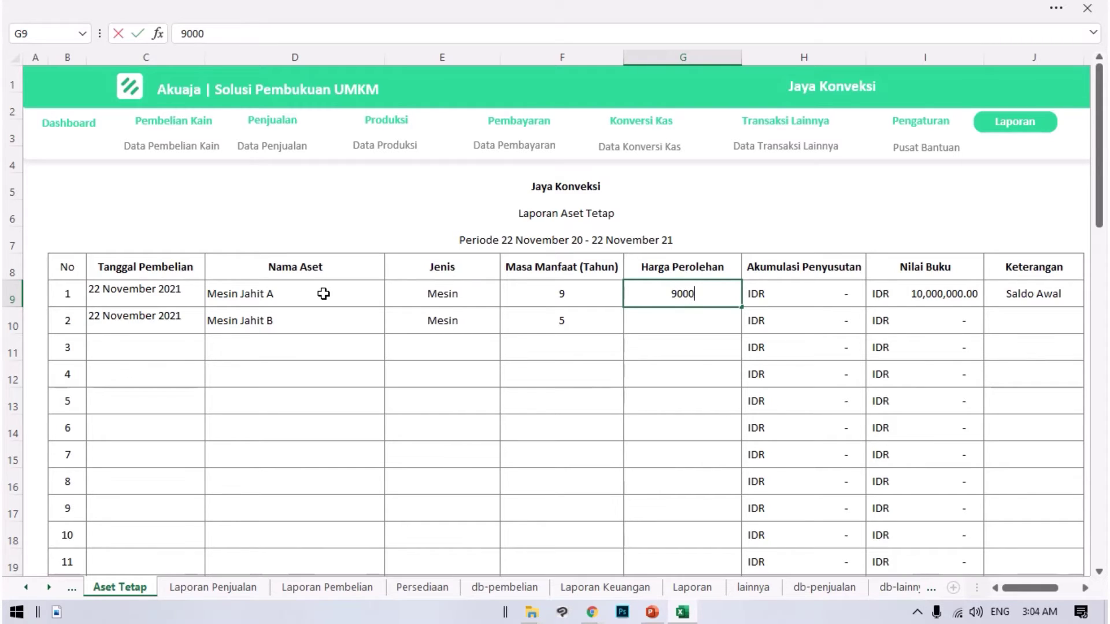
key("Return")
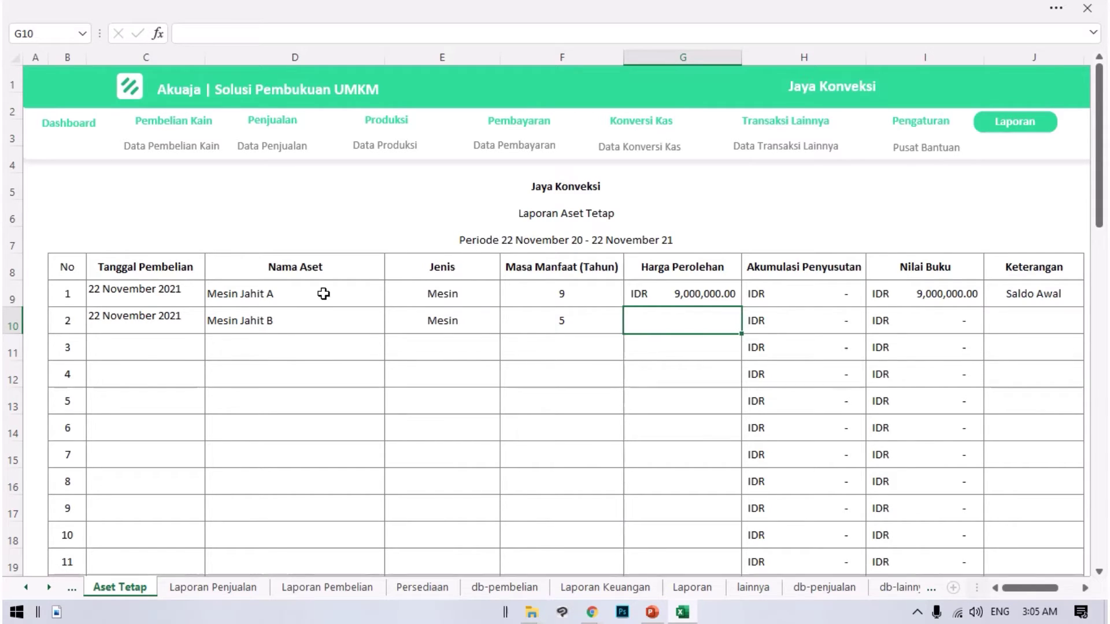
- Enter 5,000,000 as the Harga Perolehan of Mesin Jahit B and set its Keterangan to Saldo Awal
type("5000000")
key("Return")
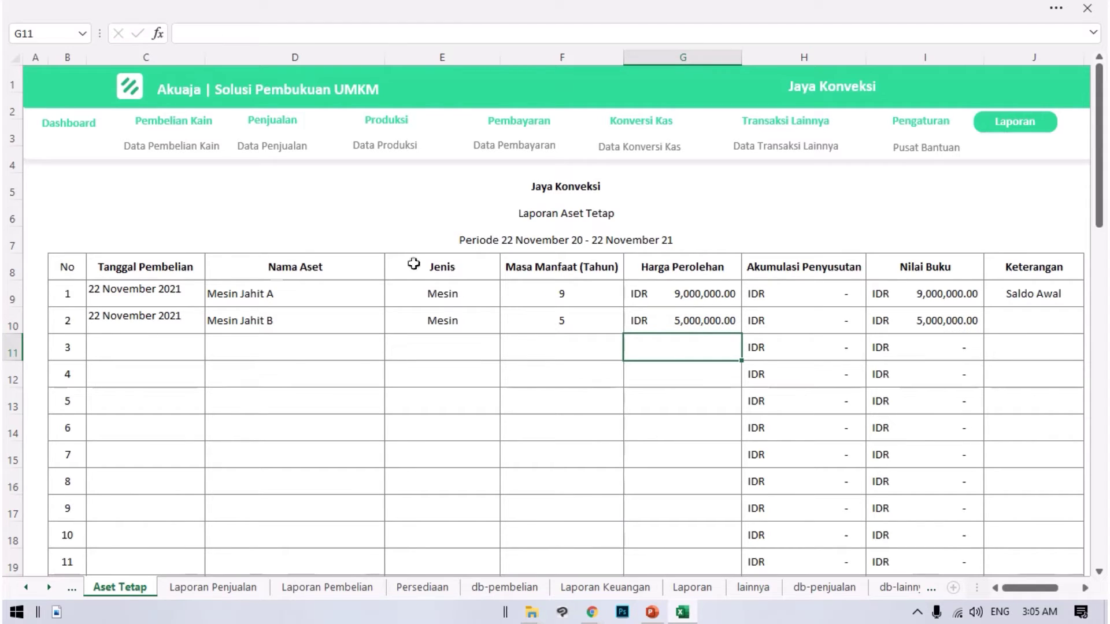
left_click(825, 292)
key("shift+Down")
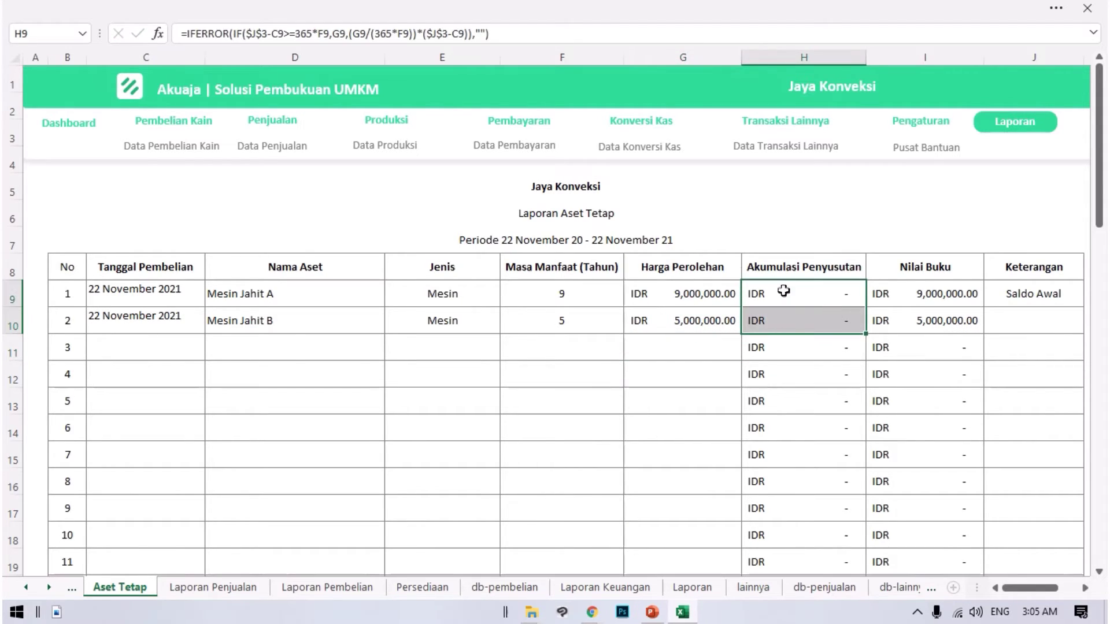
left_click(1038, 328)
left_click(1087, 326)
left_click(1035, 341)
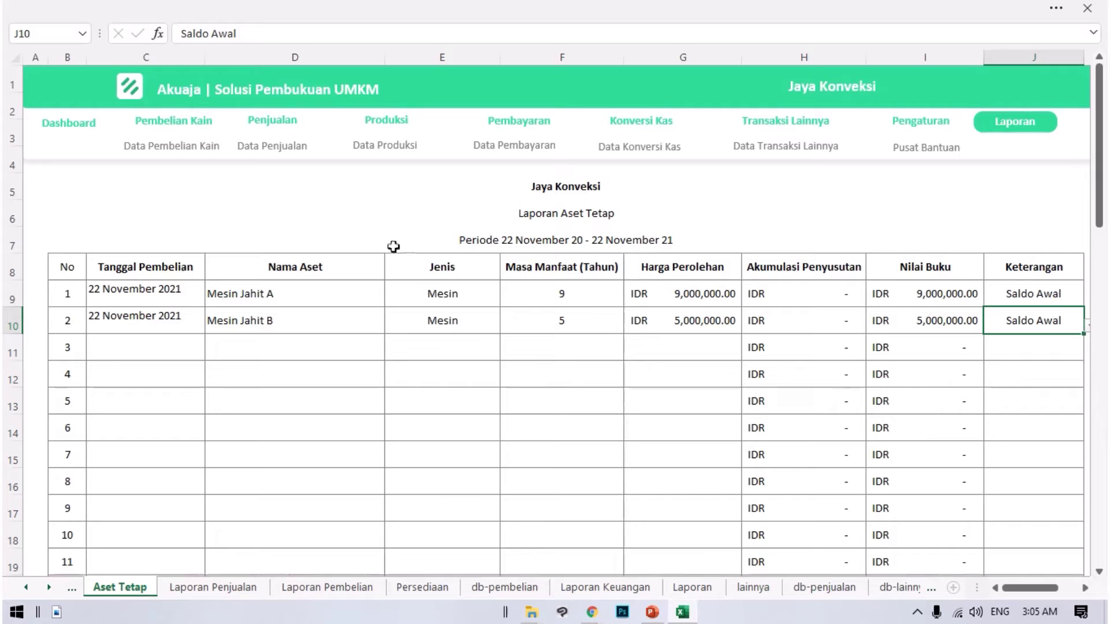
- Copy the Tanggal Pembelian 11/22/2021 from asset number 2 to asset number 3
left_click(176, 340)
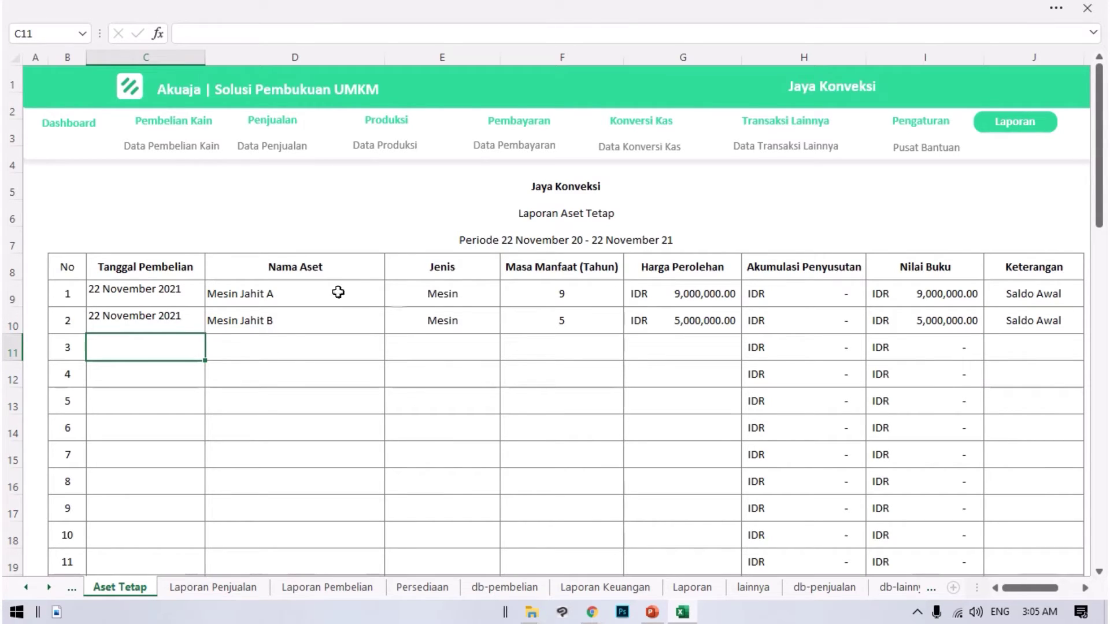
scroll(809, 445, "down", 1)
scroll(833, 461, "up", 1)
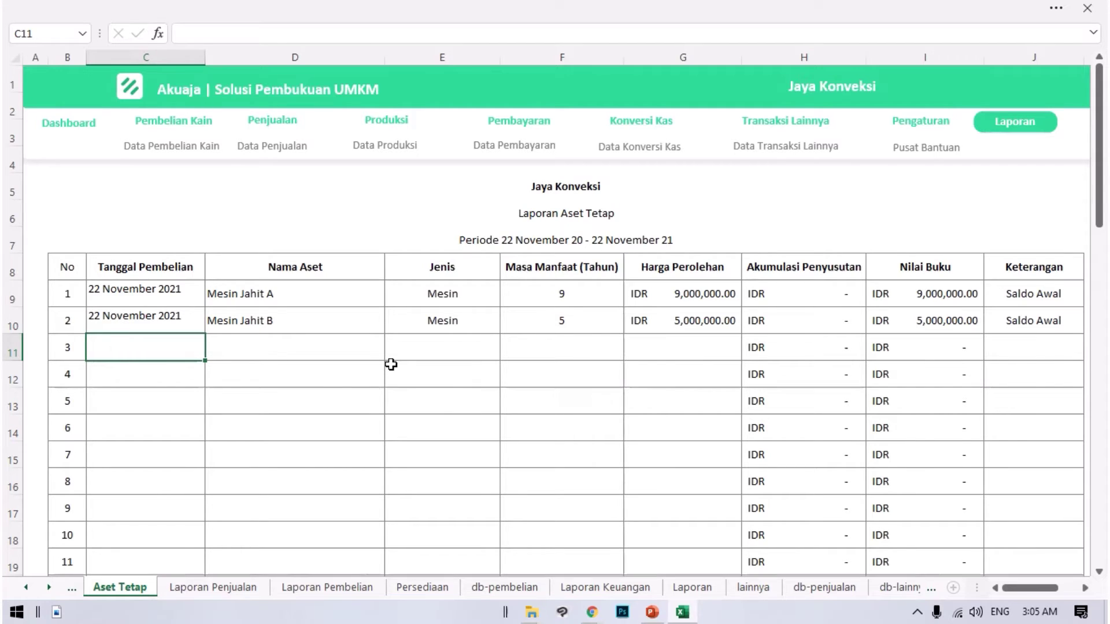
left_click(143, 315)
left_click_drag(237, 29, 89, 26)
key("ctrl+c")
key("Return")
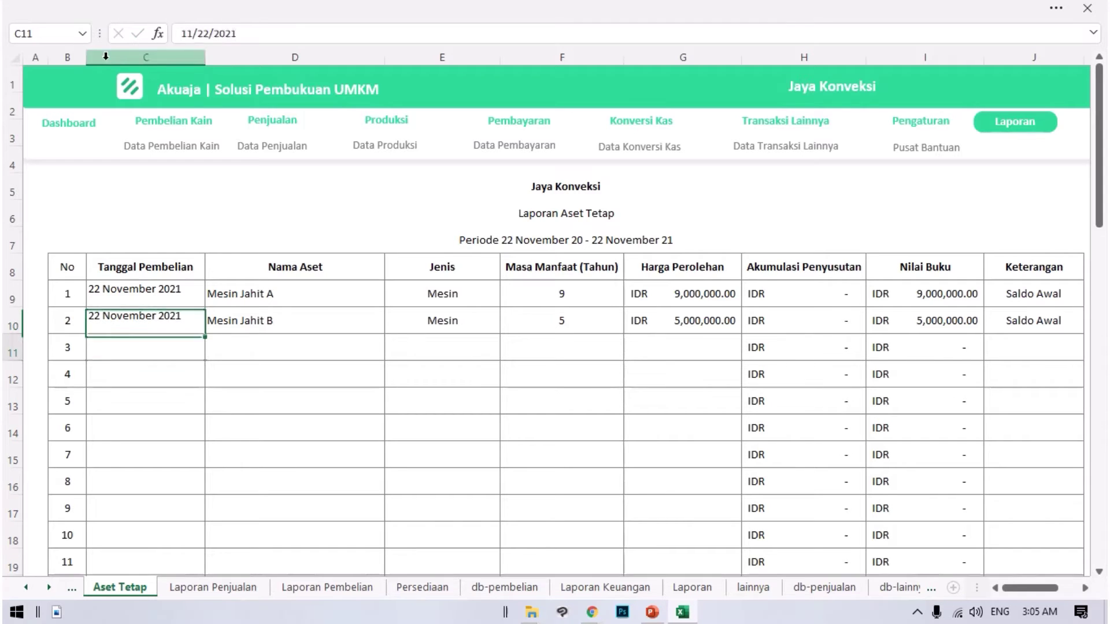
double_click(190, 345)
key("ctrl+v")
key("Return")
- Name asset number 3 Mesin Jahit C and set its Jenis to Mesin
left_click(242, 342)
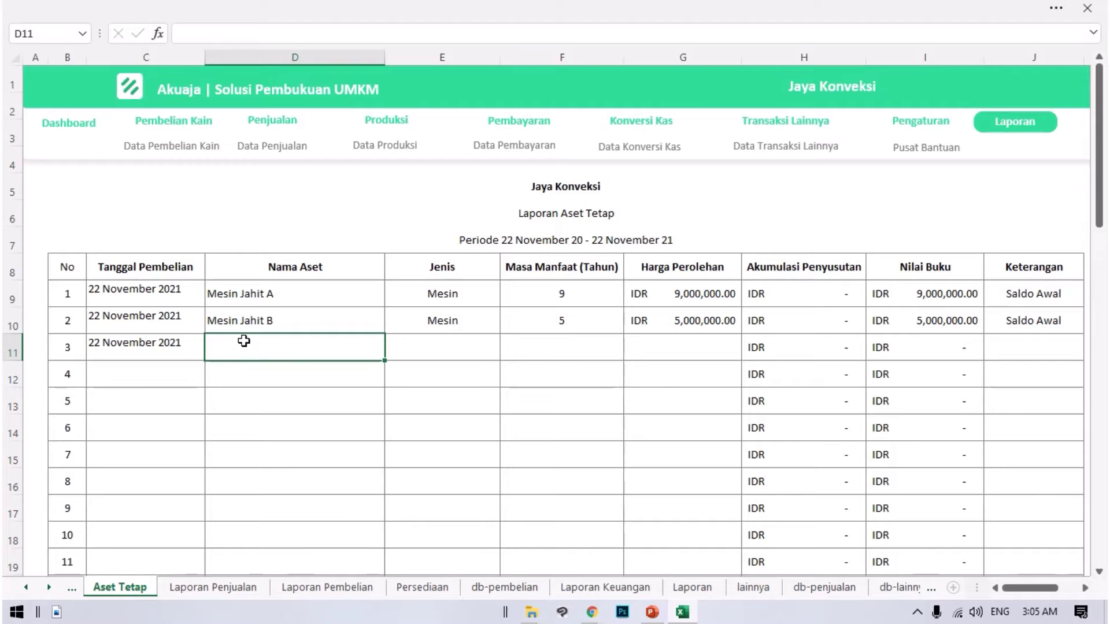
type("Mesin Jahit C")
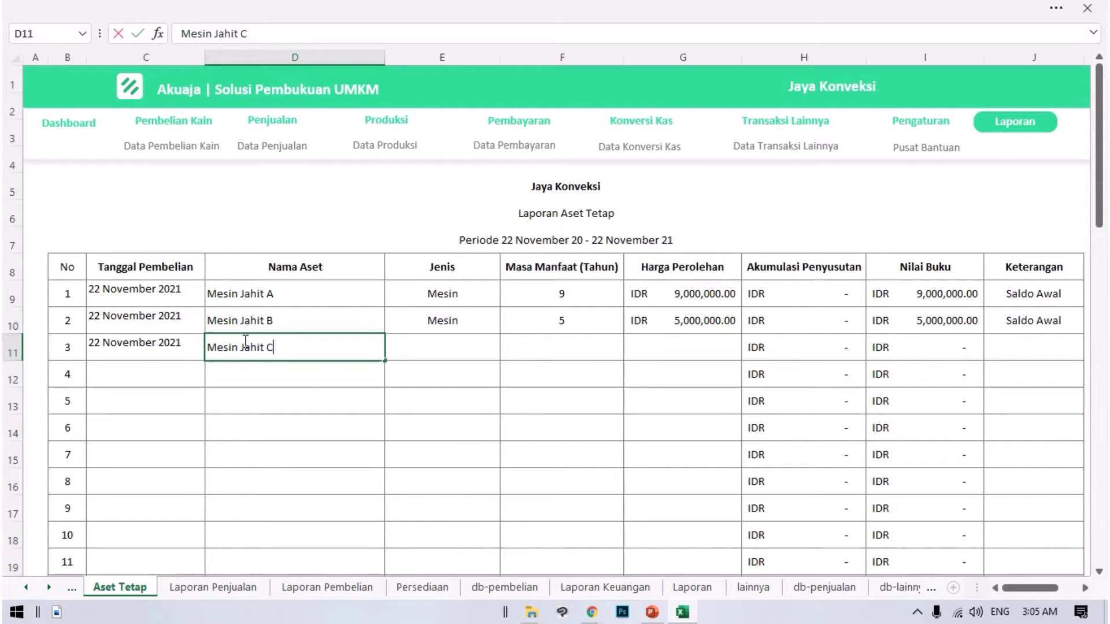
key("Tab")
type("Mes")
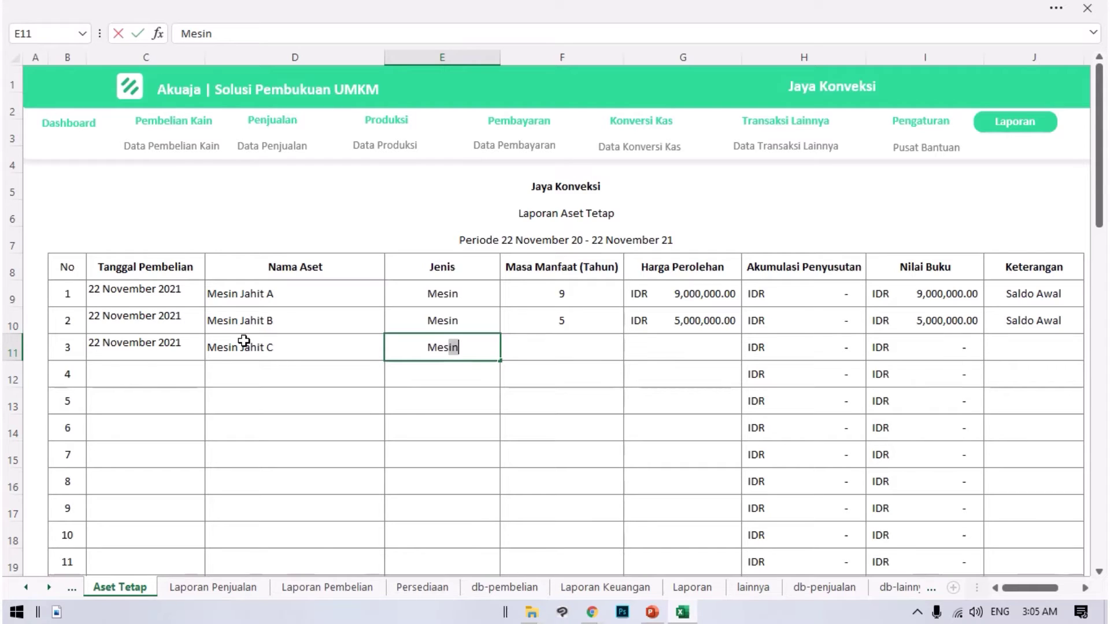
key("Return")
key("Up")
key("Right")
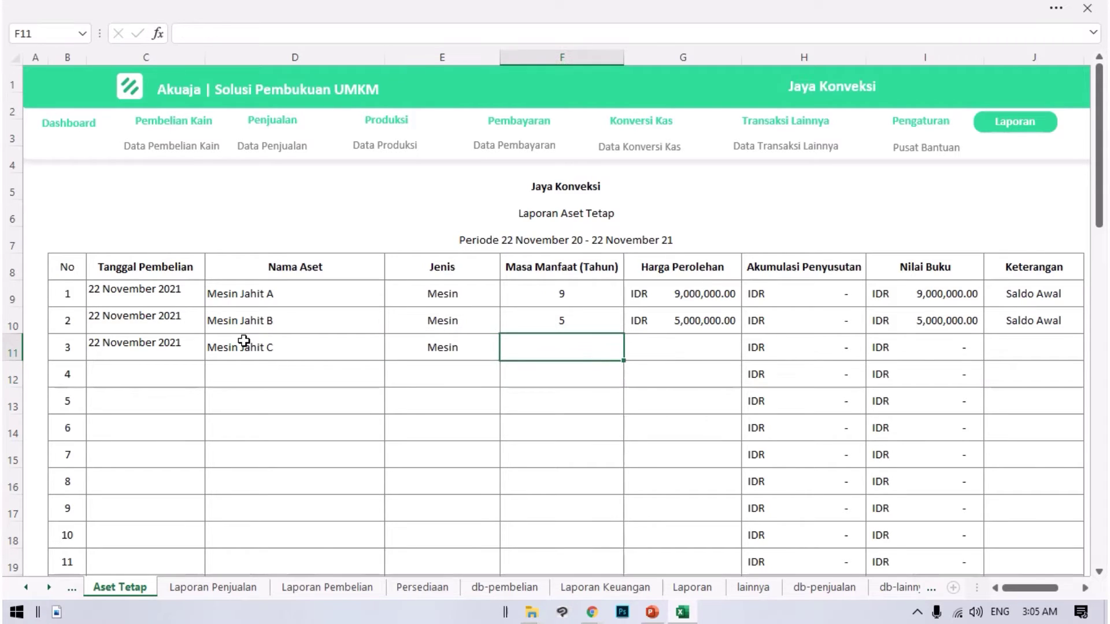
- Give Mesin Jahit C a Masa Manfaat of 10 years and a Harga Perolehan of 15,000,000
type("10")
key("Return")
key("Up")
key("Right")
type("15,000,000")
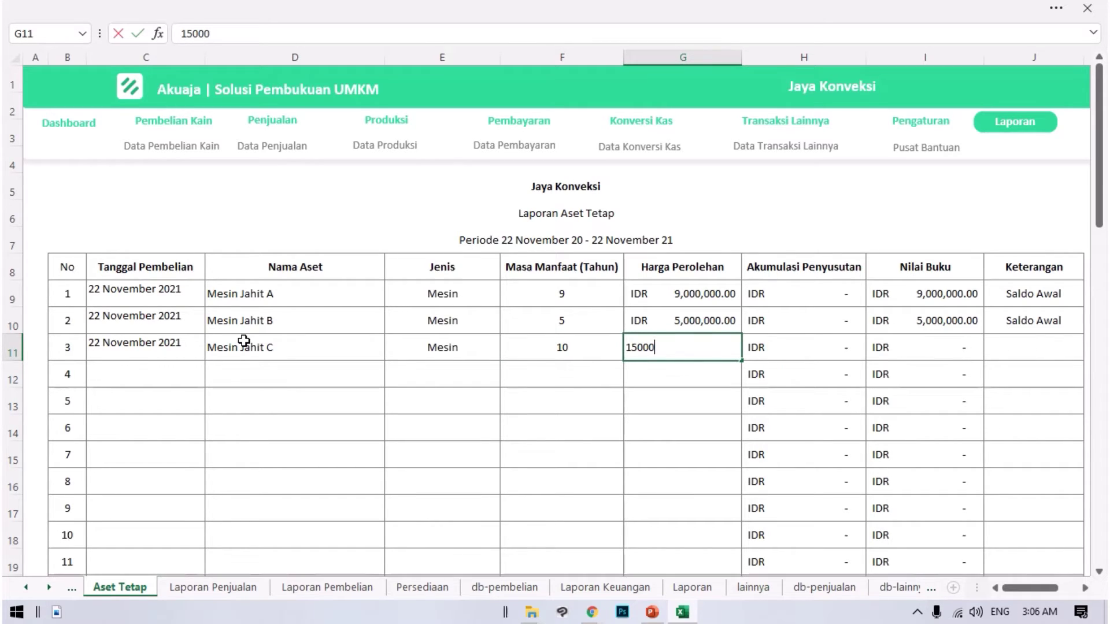
key("Return")
key("Up")
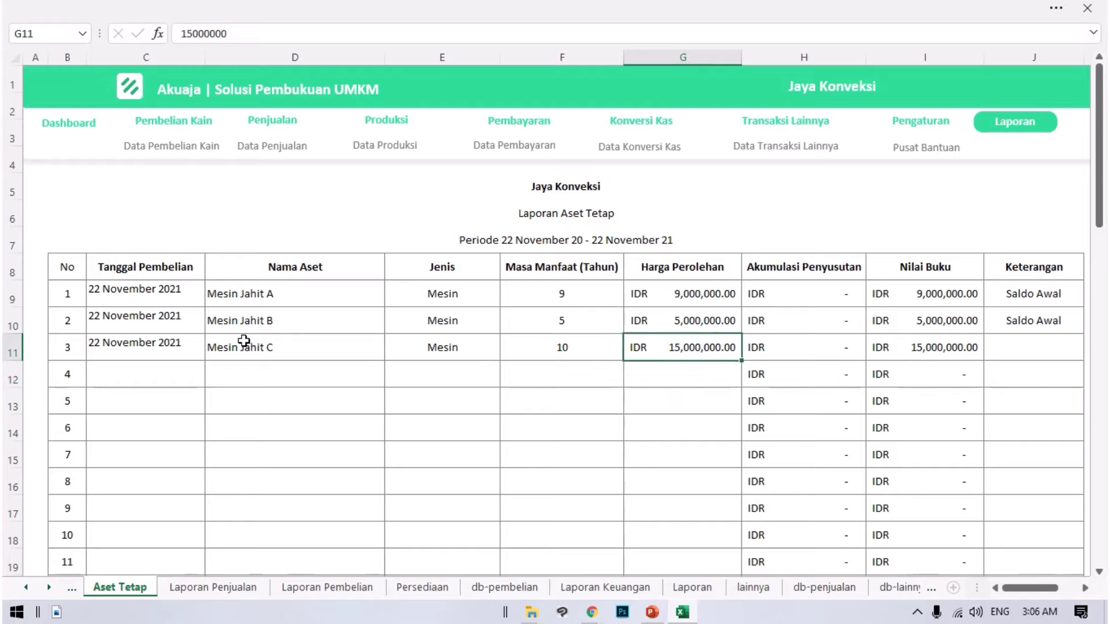
- Set the Keterangan of Mesin Jahit C to Pembelian
key("Right")
key("Right")
key("Right")
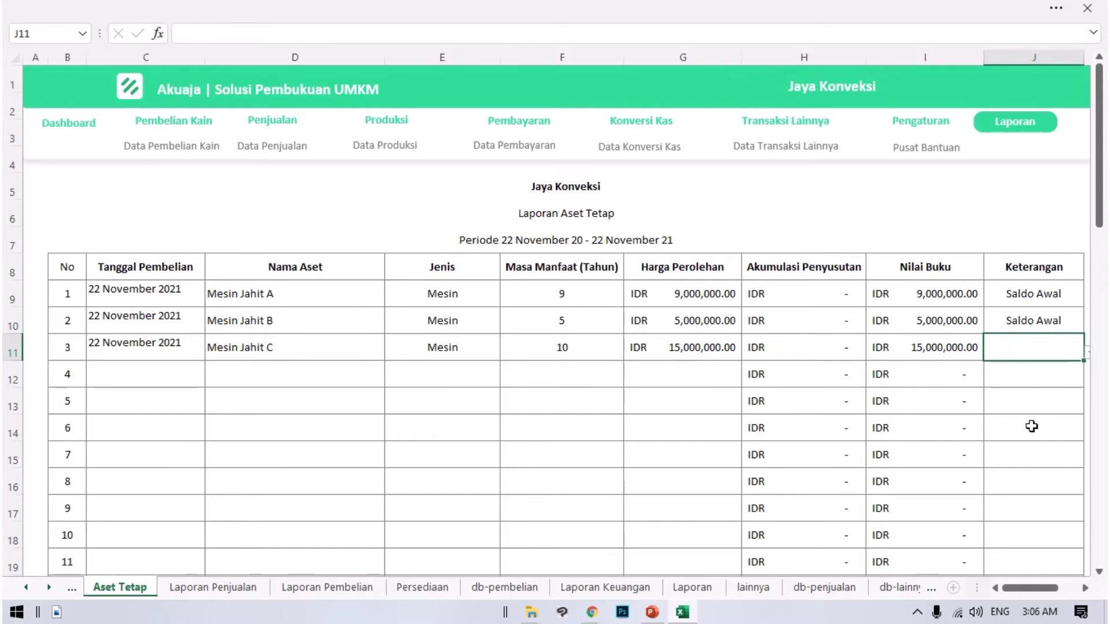
left_click(1089, 352)
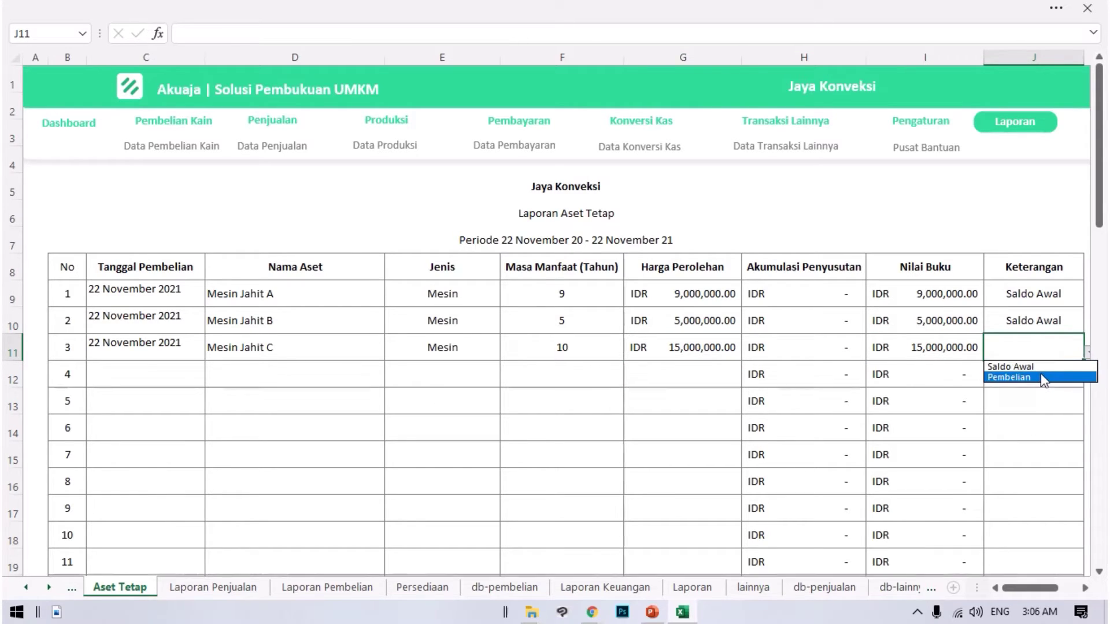
left_click(1045, 378)
- Check the Aset Tetap amount in the Neraca section of the Laporan Keuangan
left_click(1013, 122)
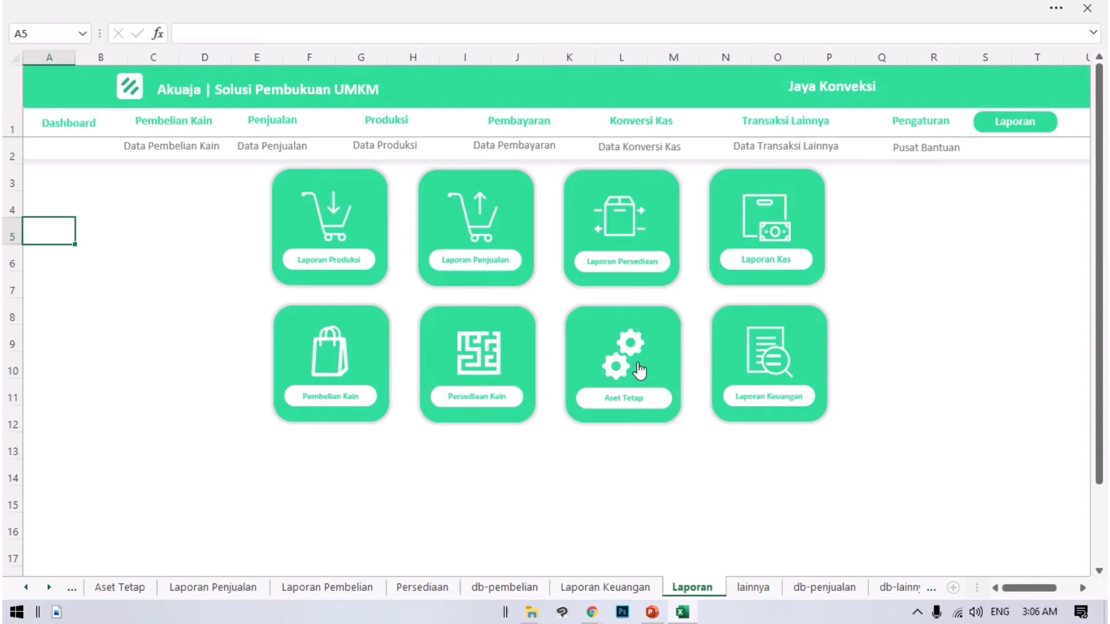
left_click(770, 397)
scroll(748, 373, "down", 3)
scroll(748, 373, "down", 15)
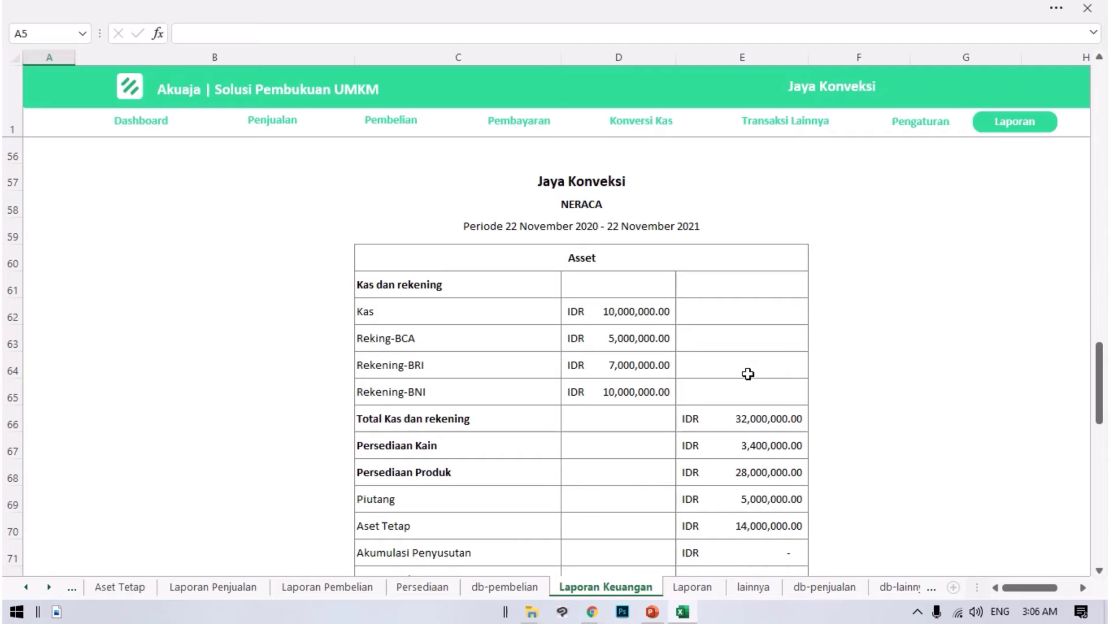
scroll(733, 402, "down", 1)
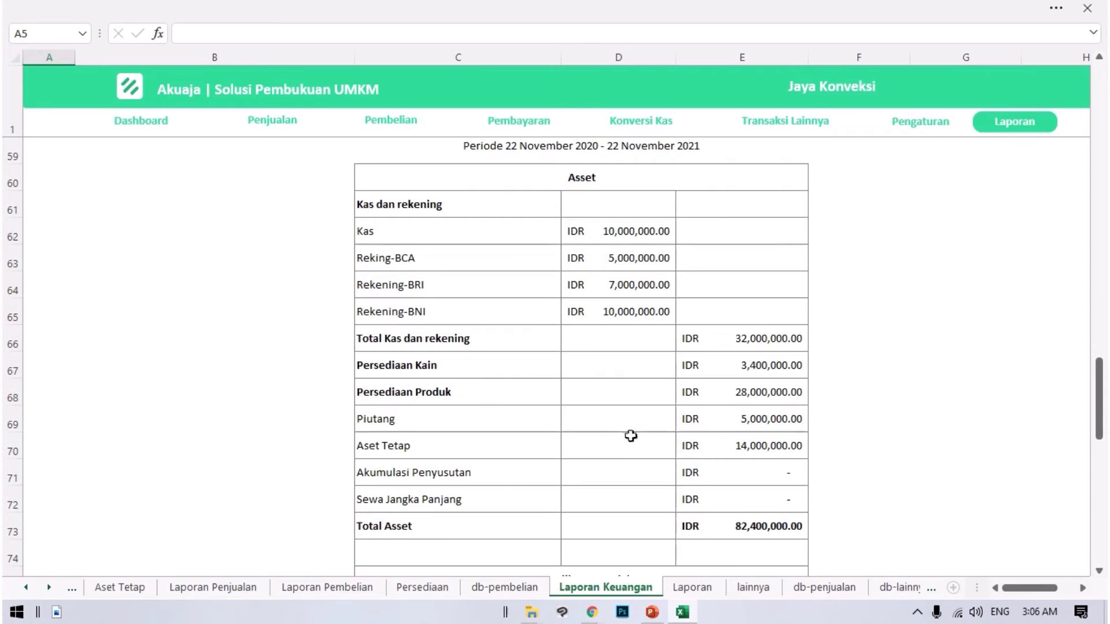
left_click(517, 444)
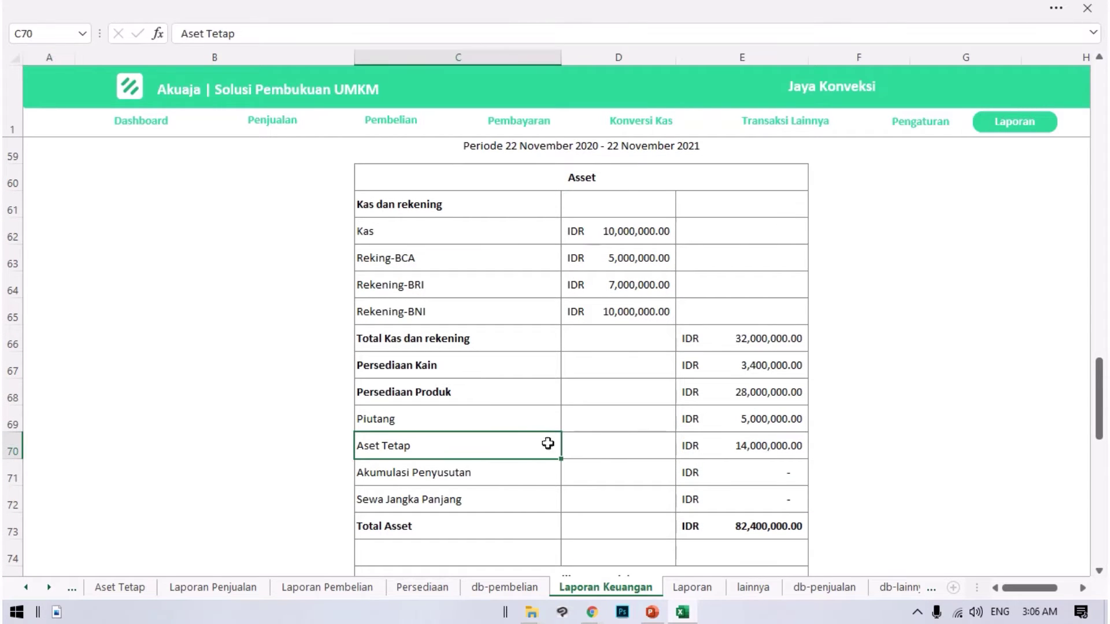
left_click(747, 449)
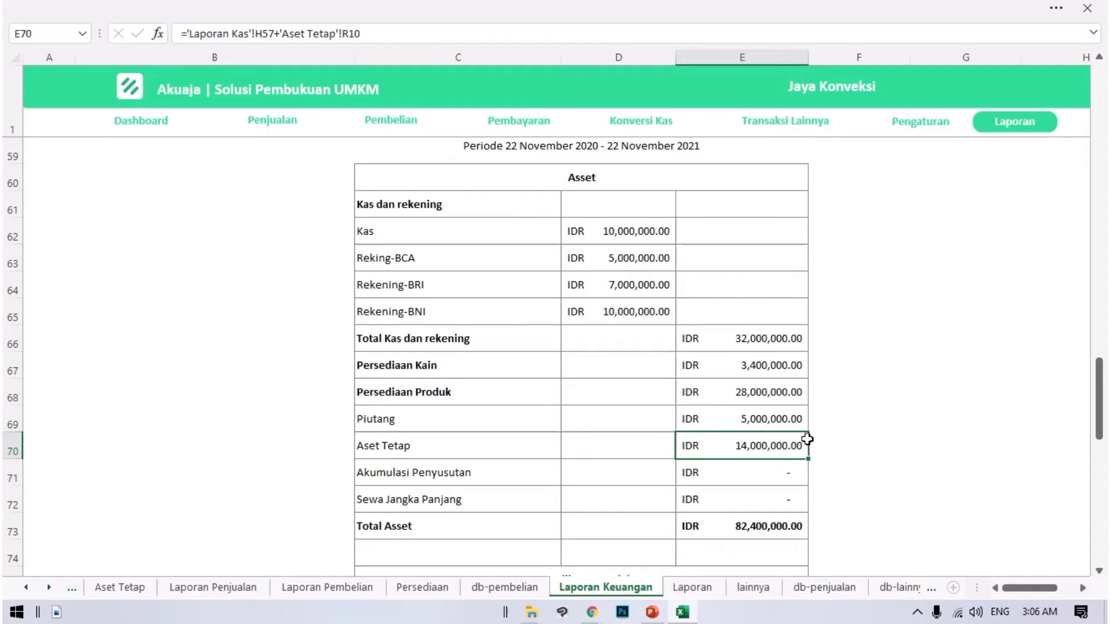
scroll(828, 431, "up", 5)
scroll(826, 429, "up", 5)
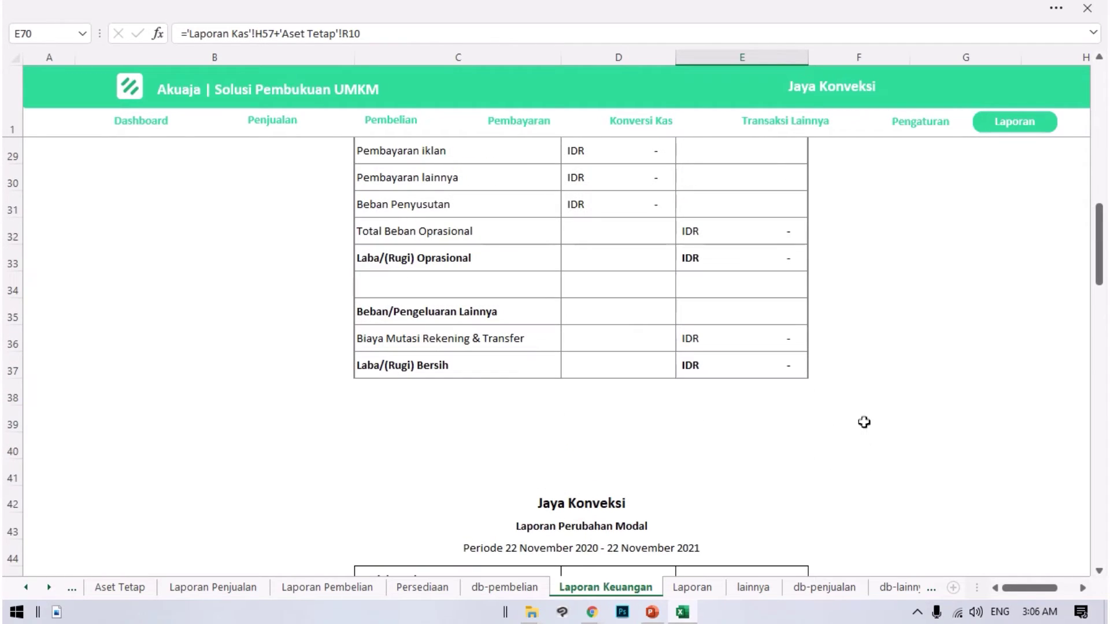
scroll(897, 238, "up", 5)
scroll(787, 121, "up", 4)
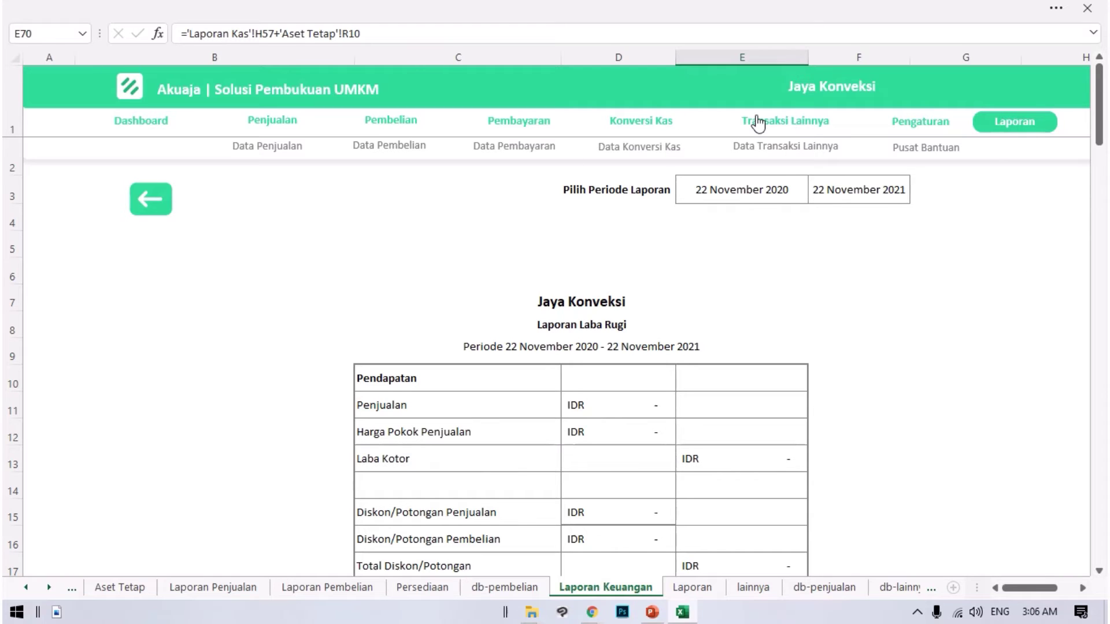
- In the Transaksi Kas Lainnya form, set Jenis Transaksi to Pembeliasn Aset and Rekening to Kas
left_click(763, 146)
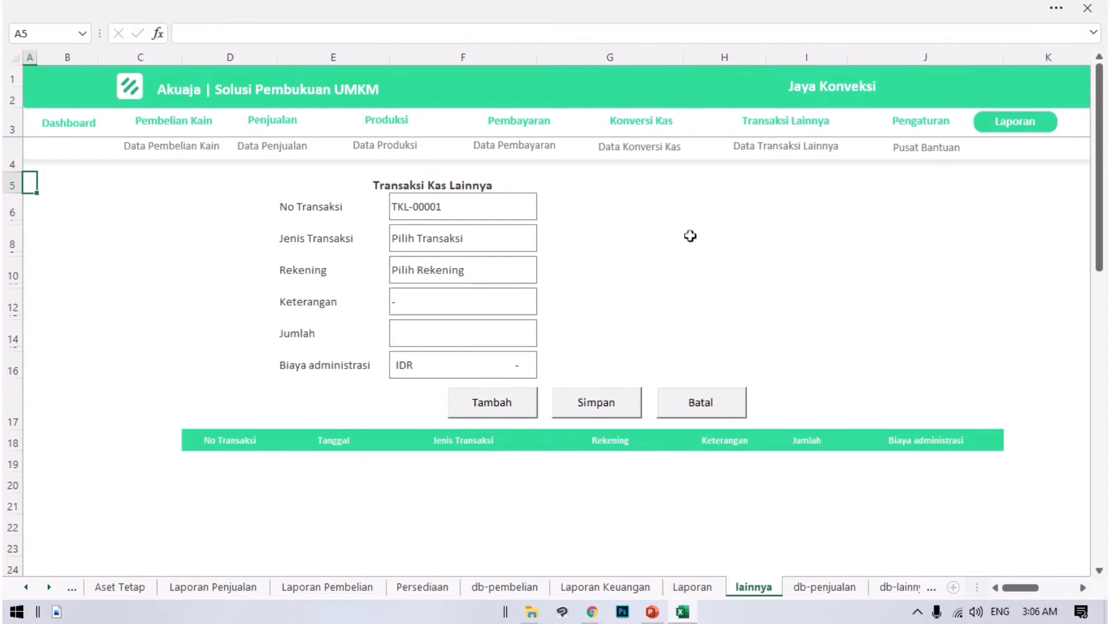
left_click(508, 234)
left_click(544, 244)
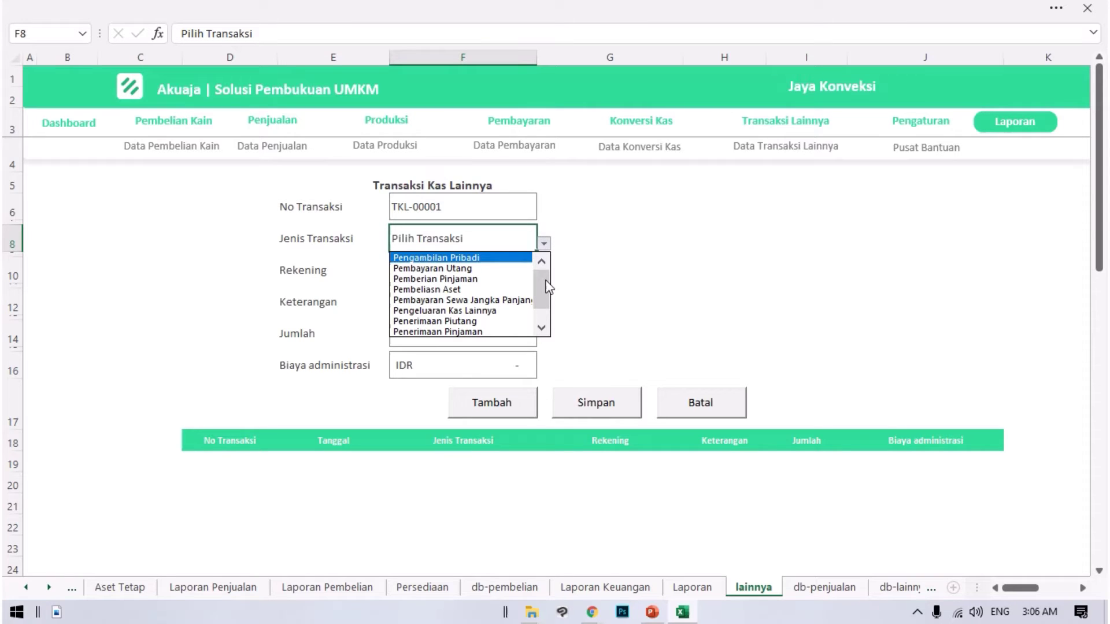
left_click(495, 289)
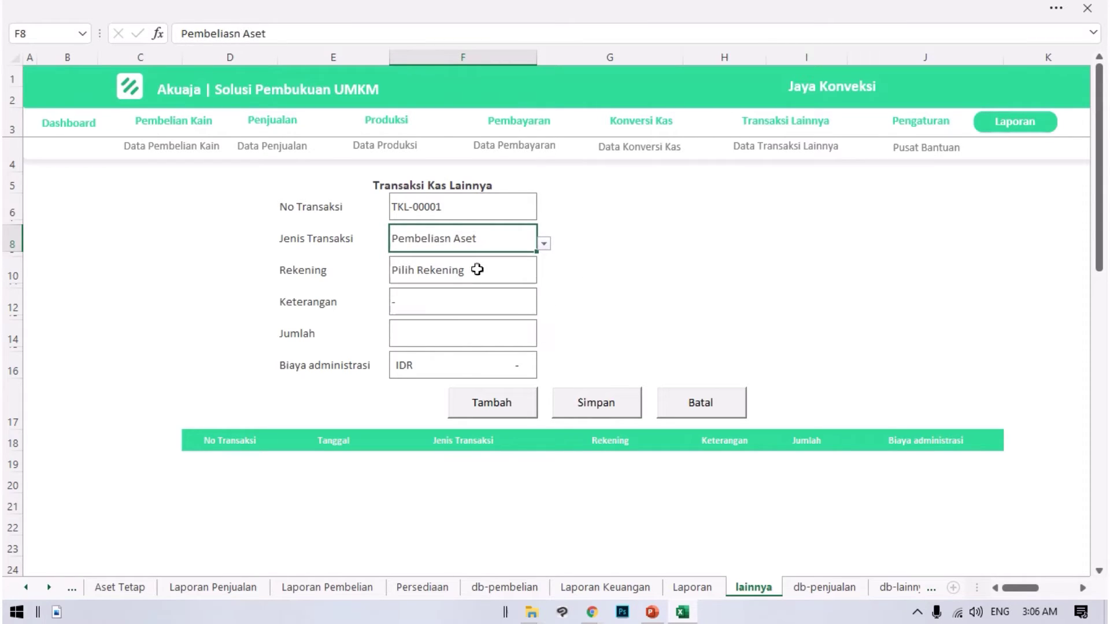
left_click(544, 277)
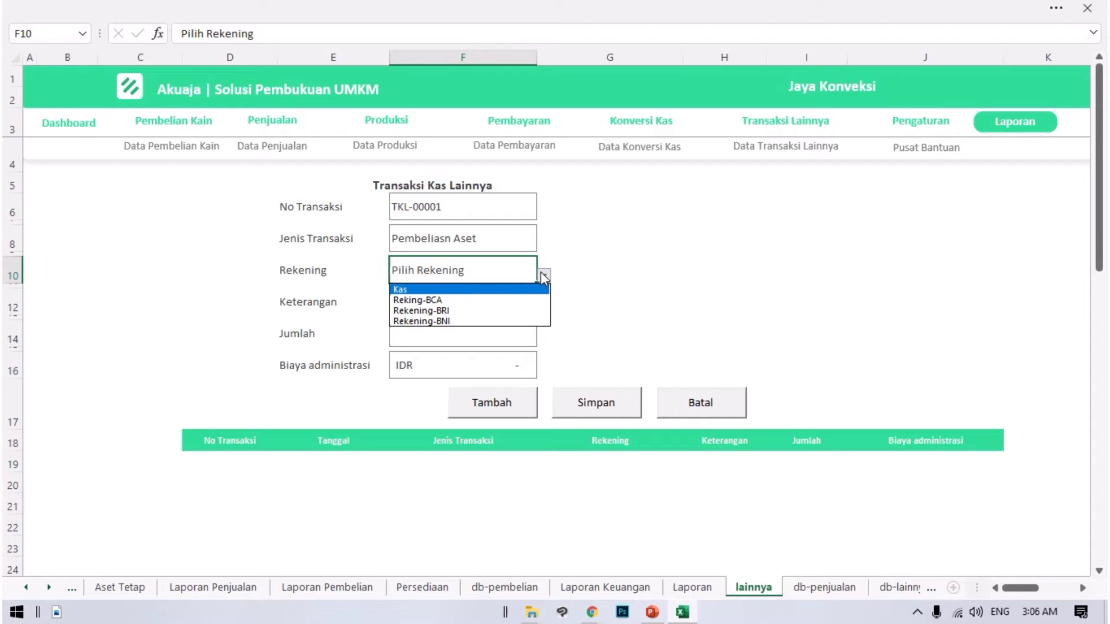
left_click(495, 297)
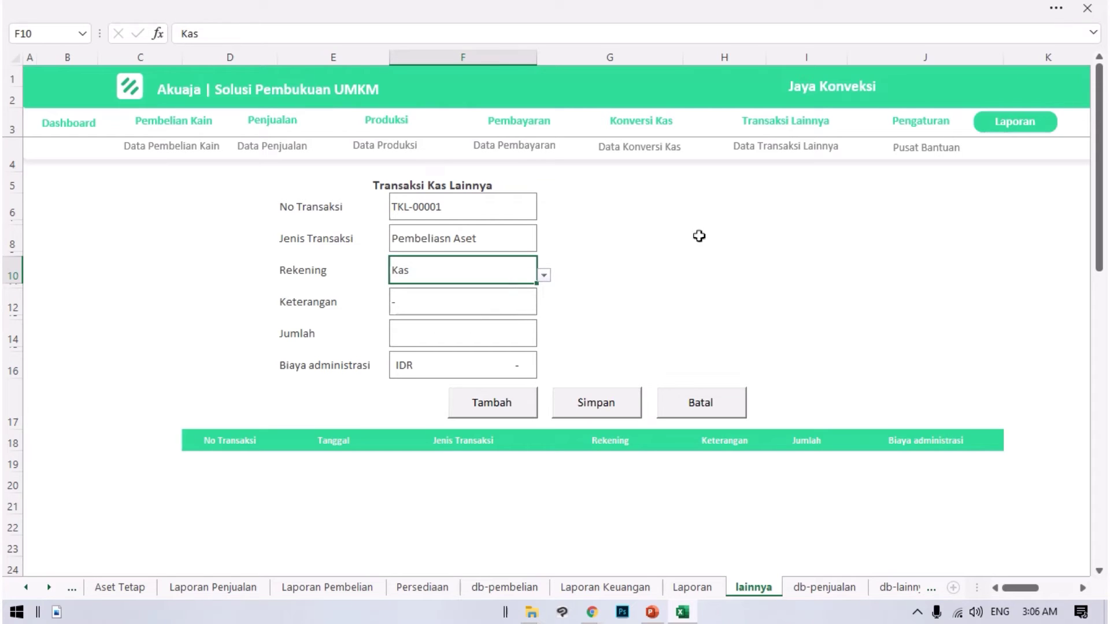
- Raise the opening balance of the Kas account in Pengaturan Umum to 40,000,000
left_click(84, 131)
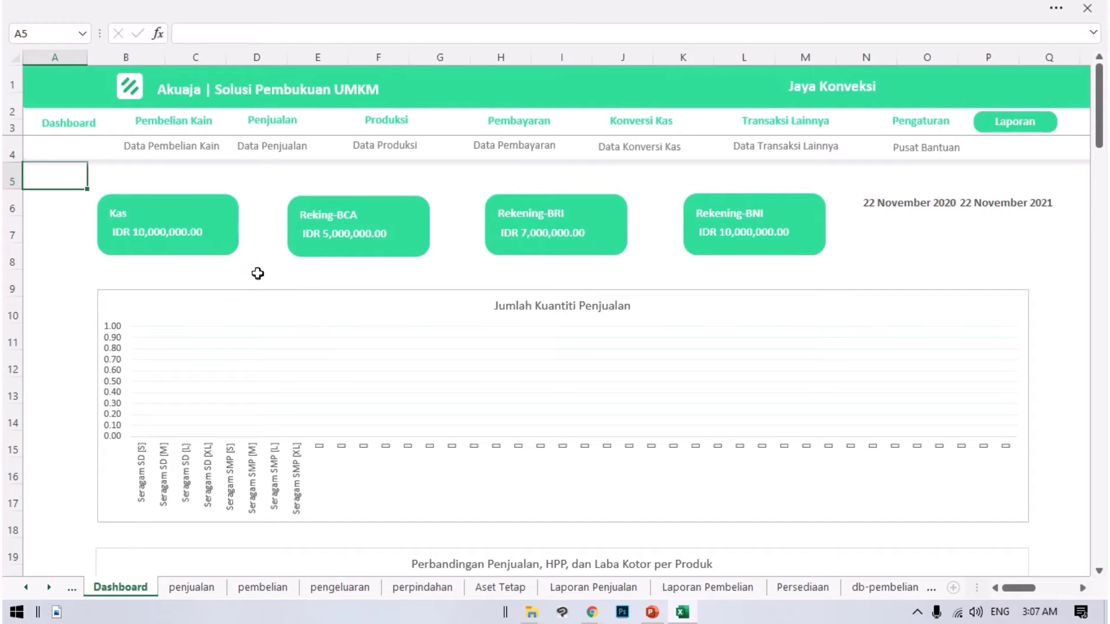
left_click(1015, 122)
scroll(466, 376, "down", 3)
scroll(466, 375, "up", 3)
left_click(918, 121)
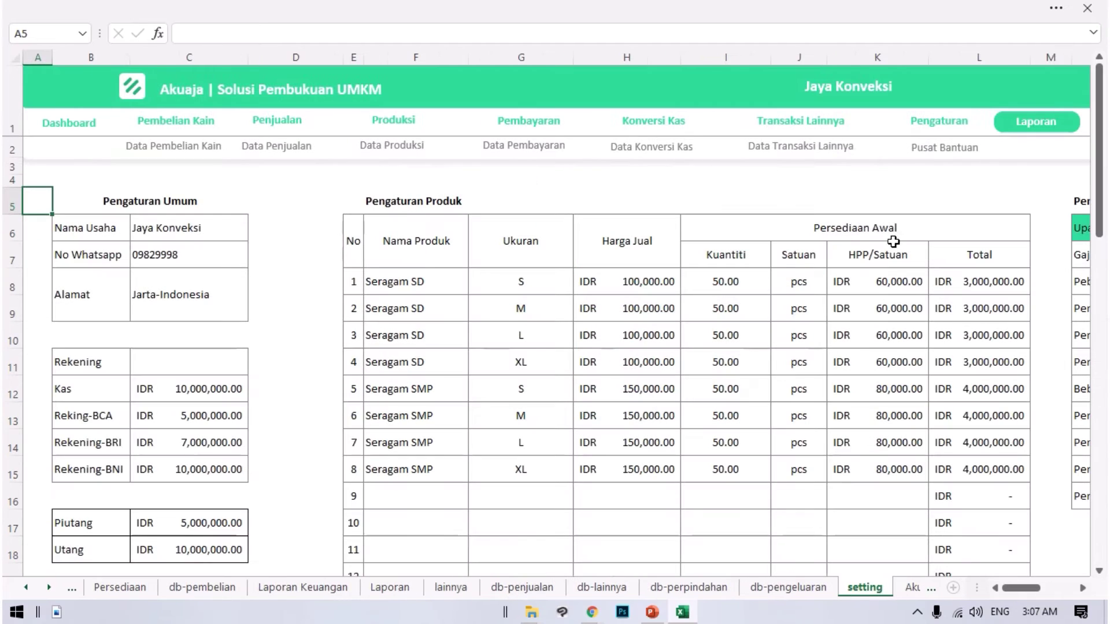
left_click(200, 383)
double_click(199, 382)
key("Delete")
type("4")
key("Return")
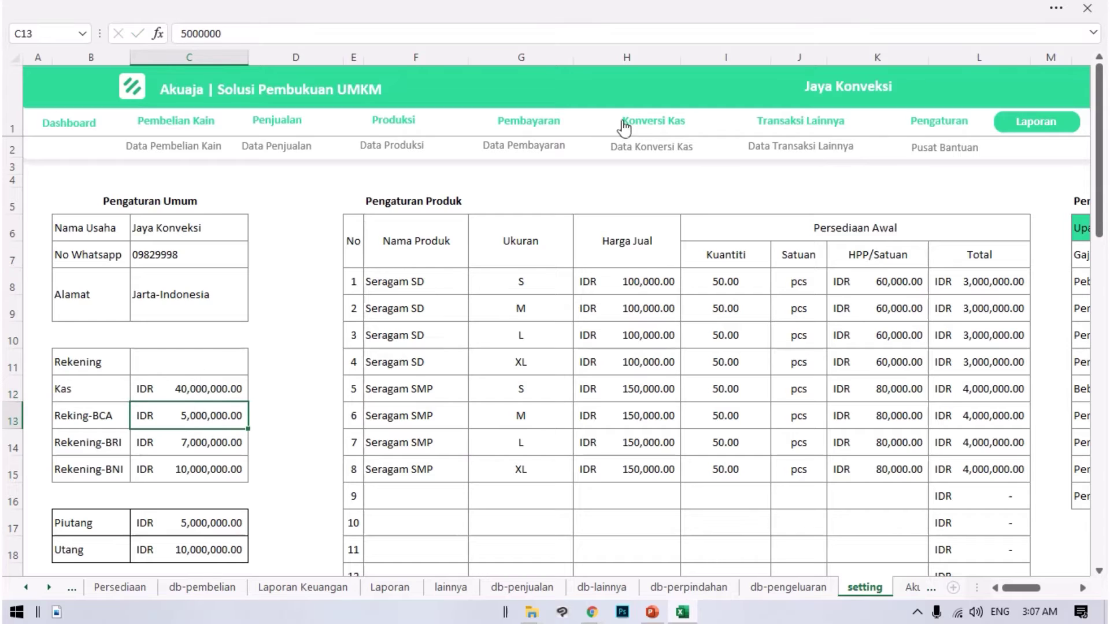
- In the Transaksi Kas Lainnya form, set Keterangan to pembelian Mesin and Jumlah to 15,000,000
left_click(802, 123)
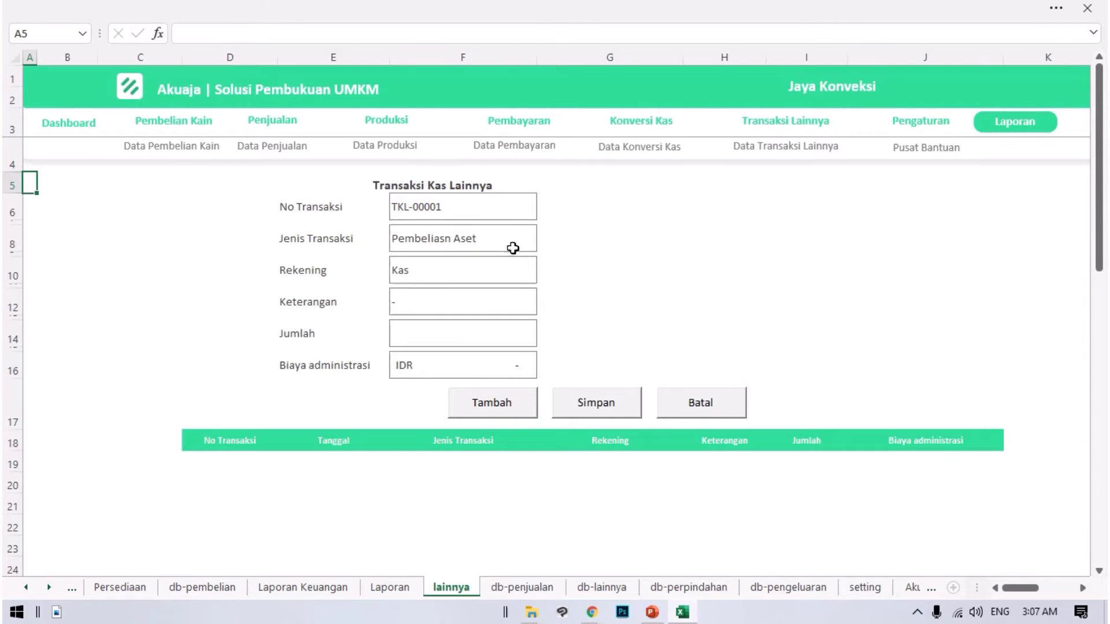
left_click(523, 299)
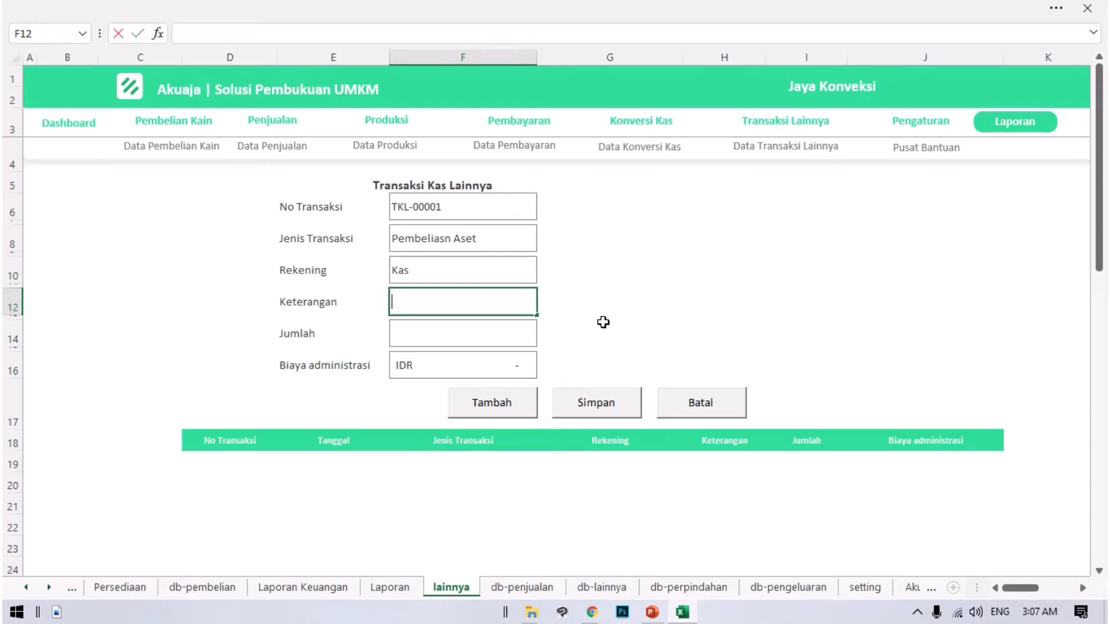
type("pembelian Mesin")
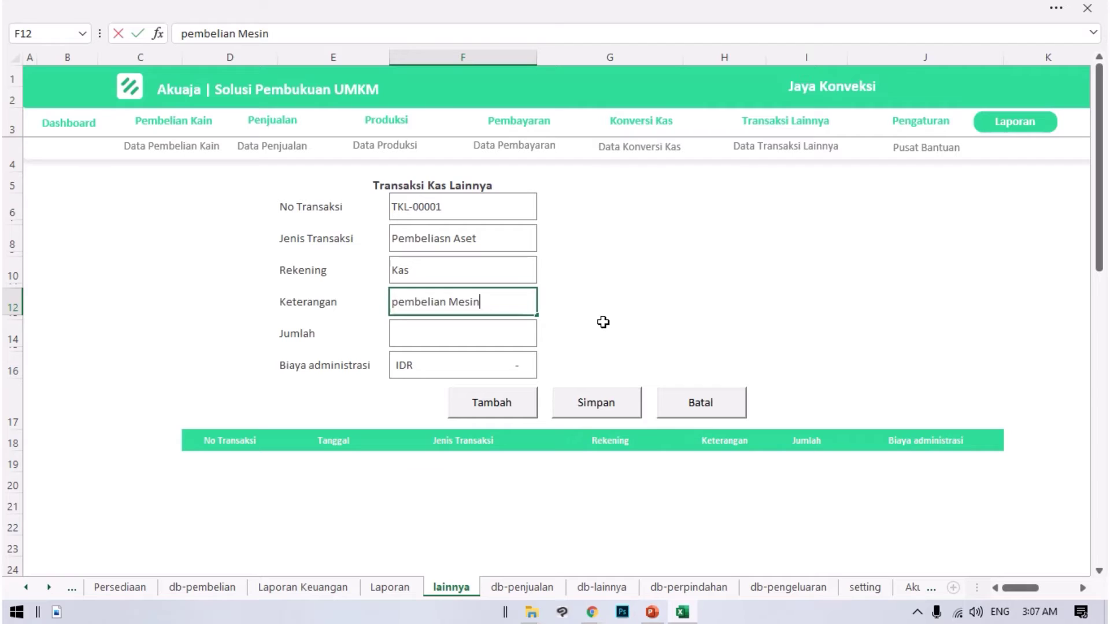
key("Return")
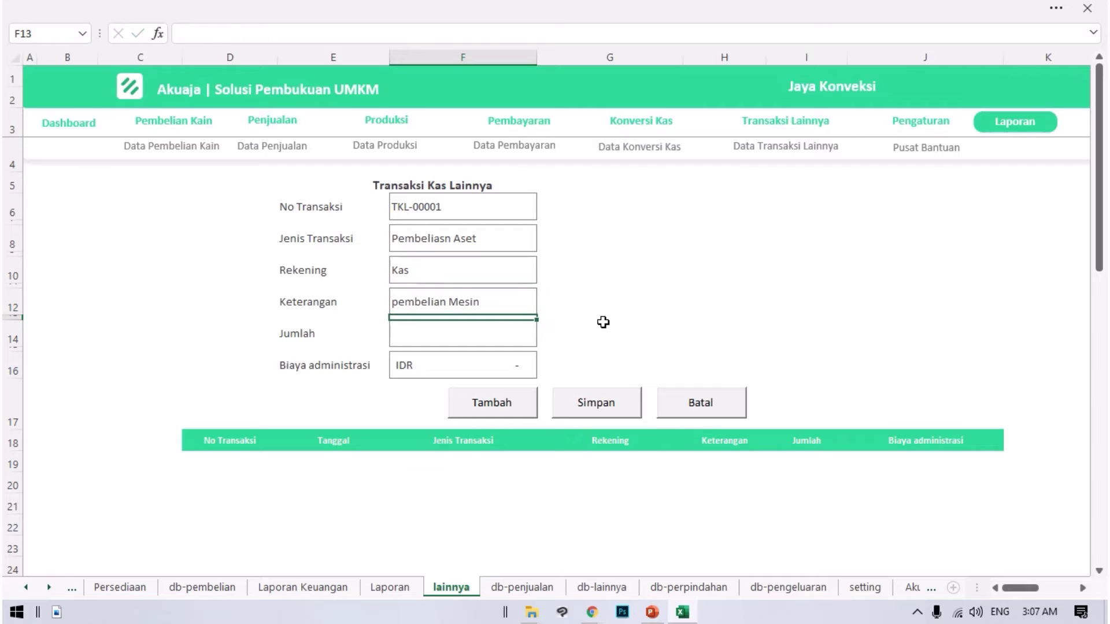
left_click(531, 328)
type("15000000")
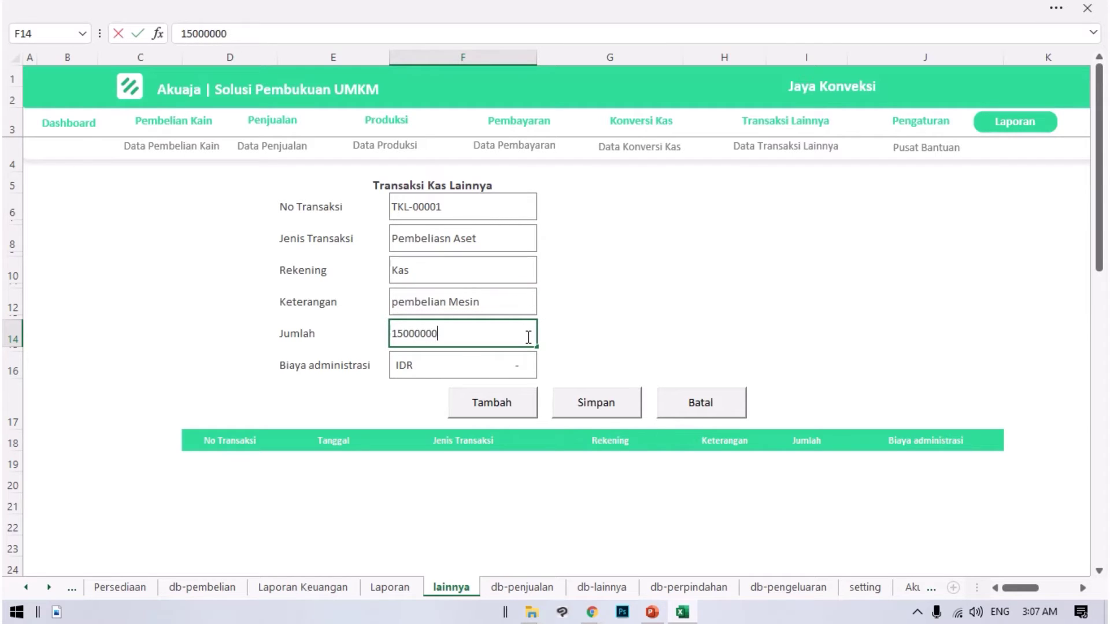
key("Return")
key("Down")
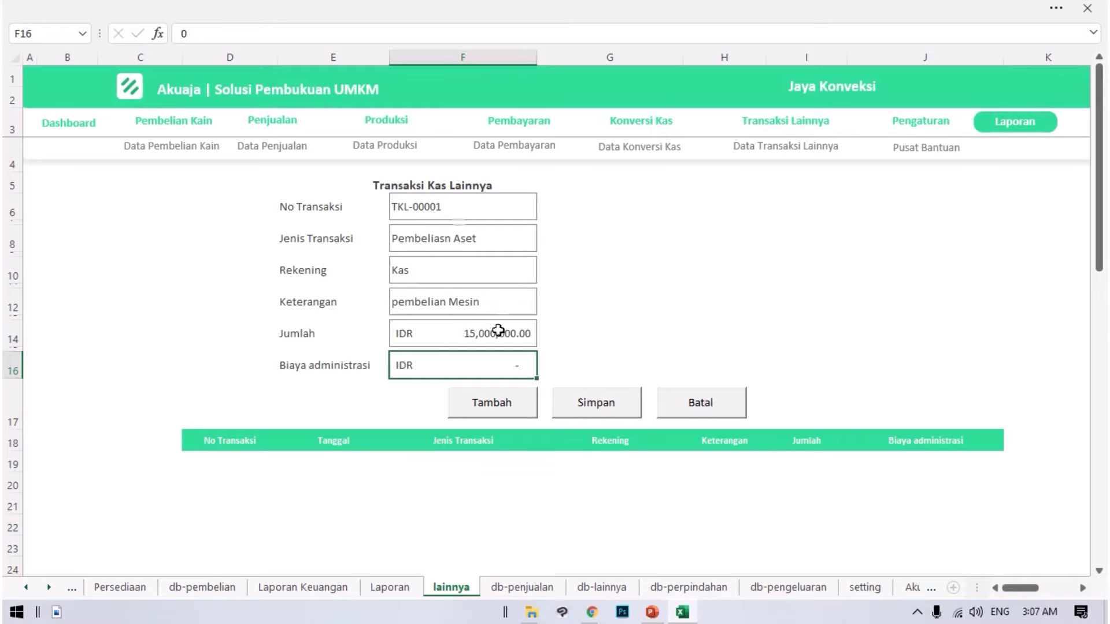
- Add the asset purchase entry to the Transaksi Kas Lainnya list and save the transaction
left_click(448, 255)
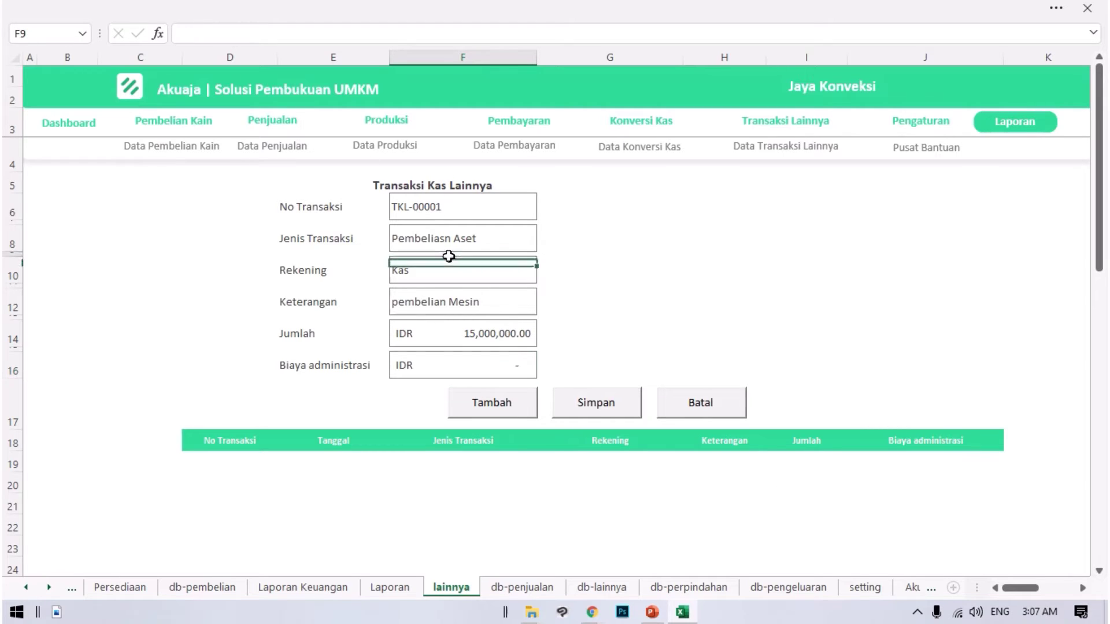
left_click(468, 284)
left_click(453, 271)
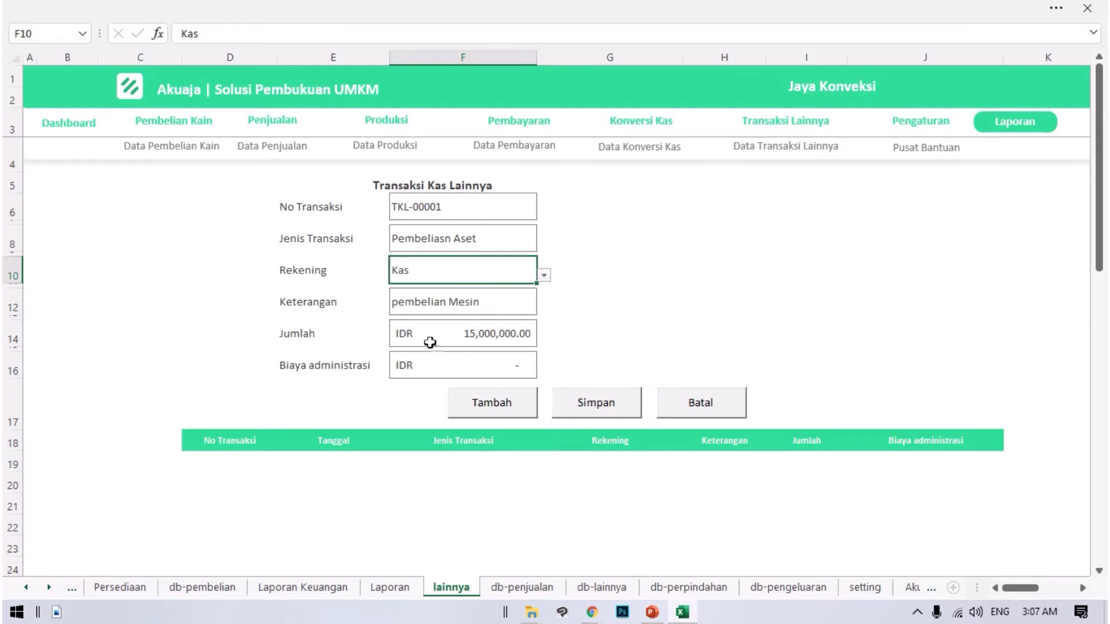
left_click(526, 398)
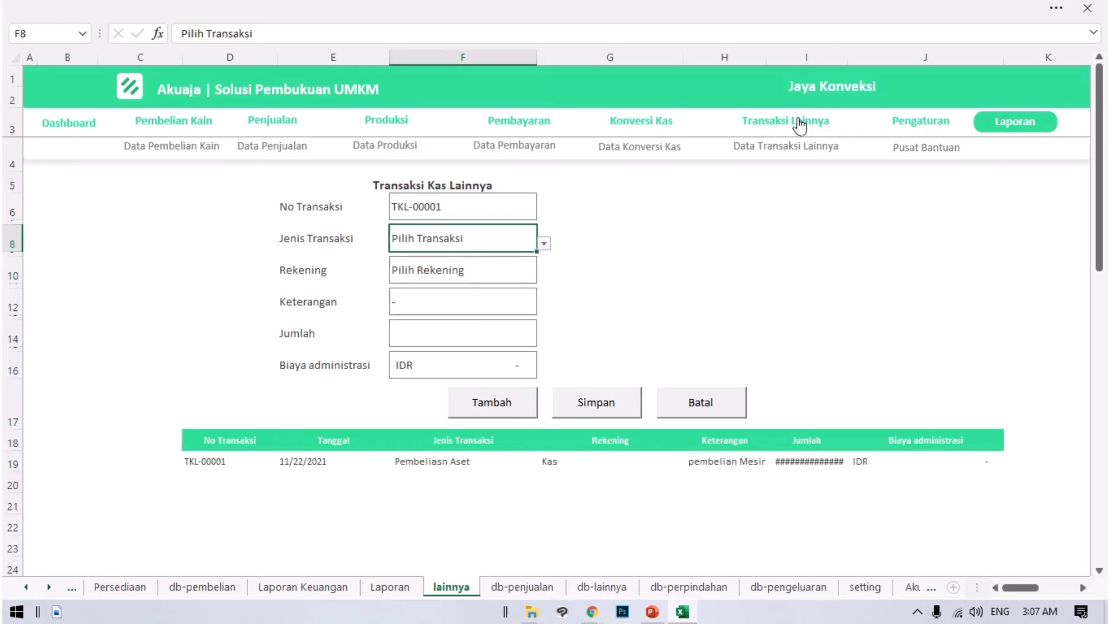
left_click(850, 56)
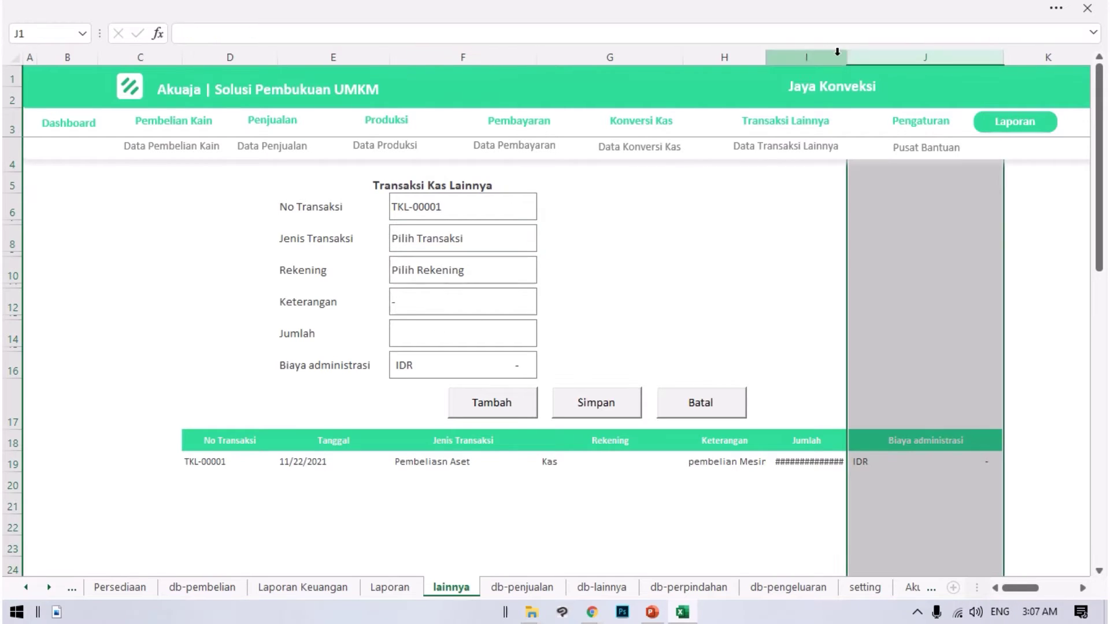
left_click(590, 405)
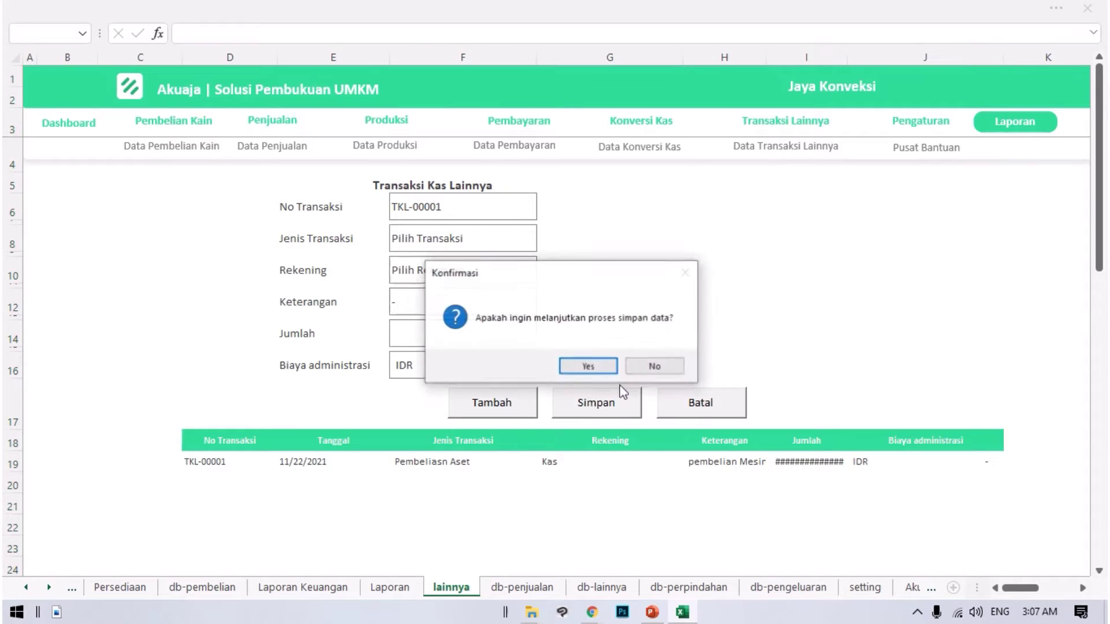
left_click(606, 367)
left_click(611, 369)
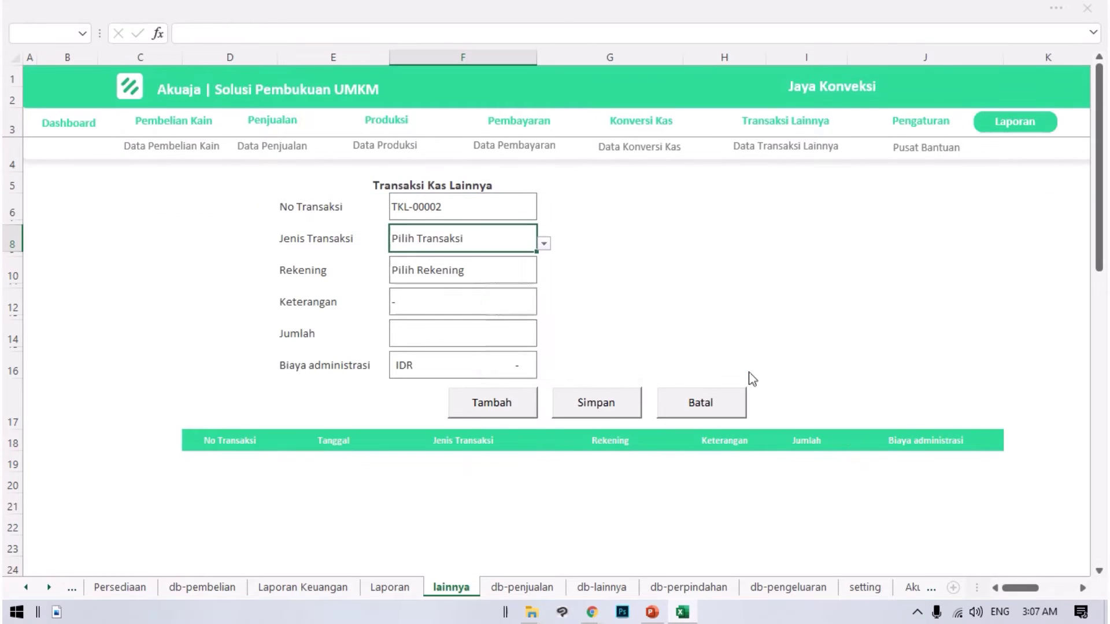
left_click(612, 361)
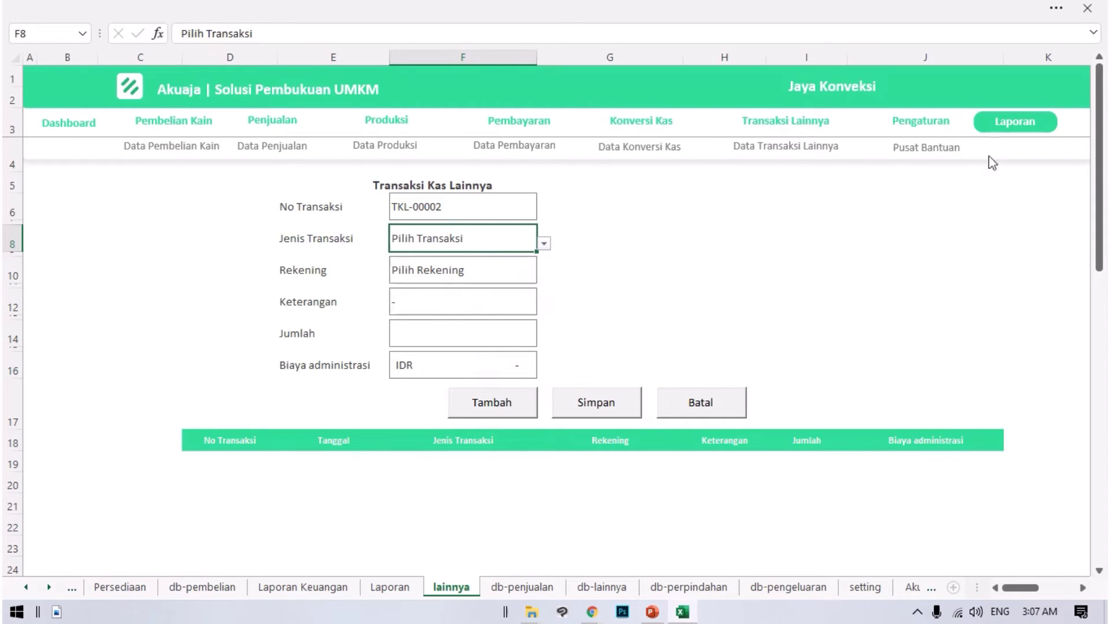
- Check the Kas and Aset Tetap amounts in the Neraca section of the Laporan Keuangan
left_click(1013, 126)
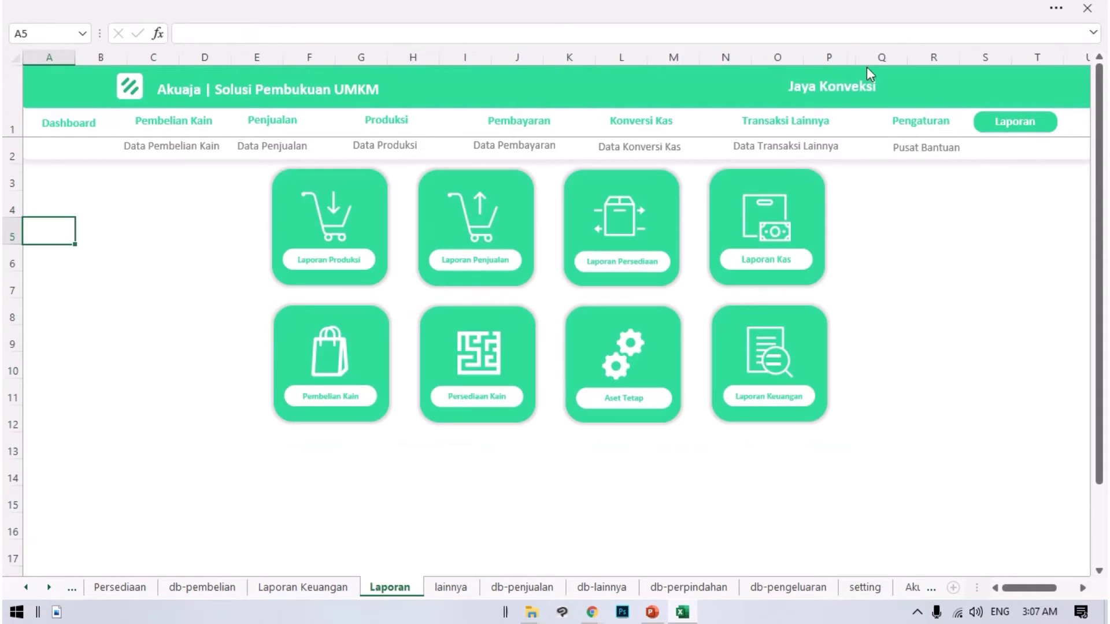
left_click(758, 377)
scroll(804, 428, "down", 6)
scroll(805, 429, "down", 11)
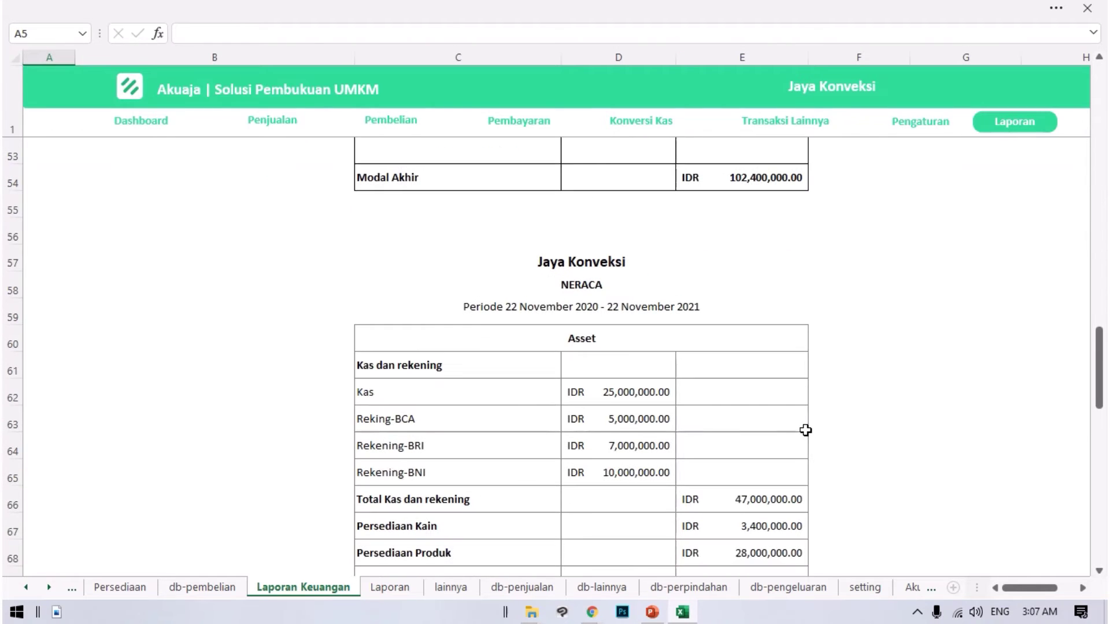
scroll(483, 412, "down", 1)
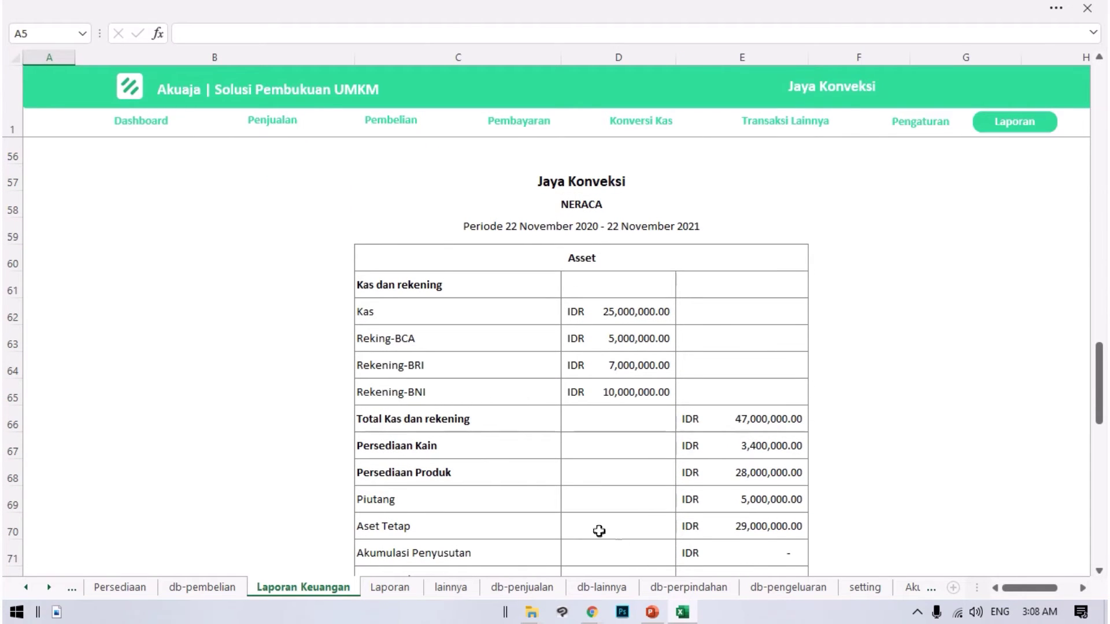
scroll(772, 531, "down", 1)
scroll(771, 530, "down", 2)
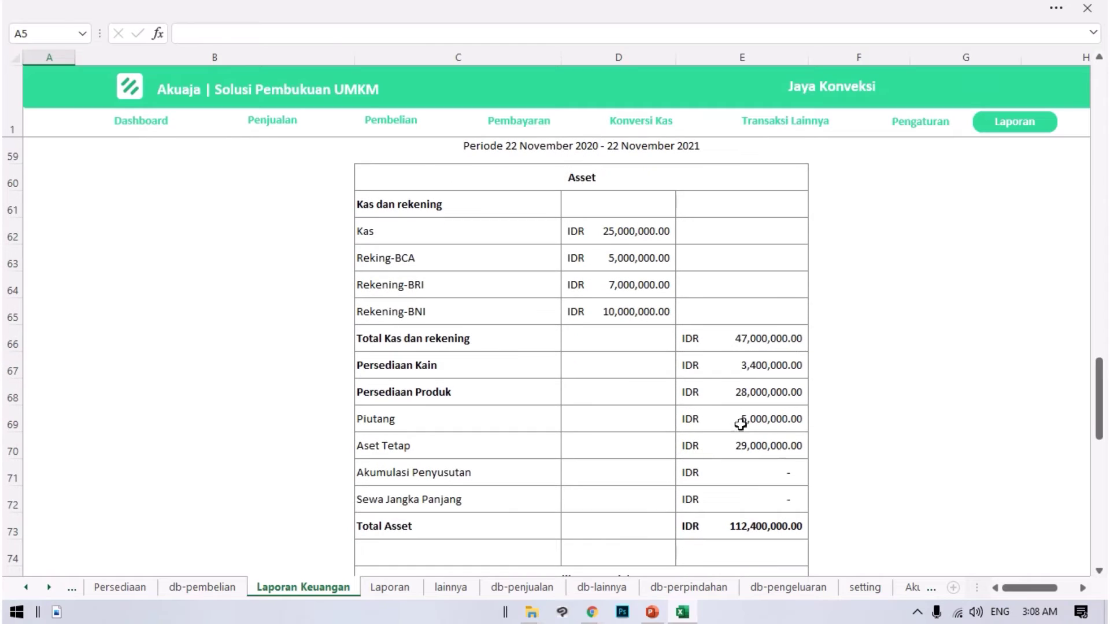
left_click(769, 448)
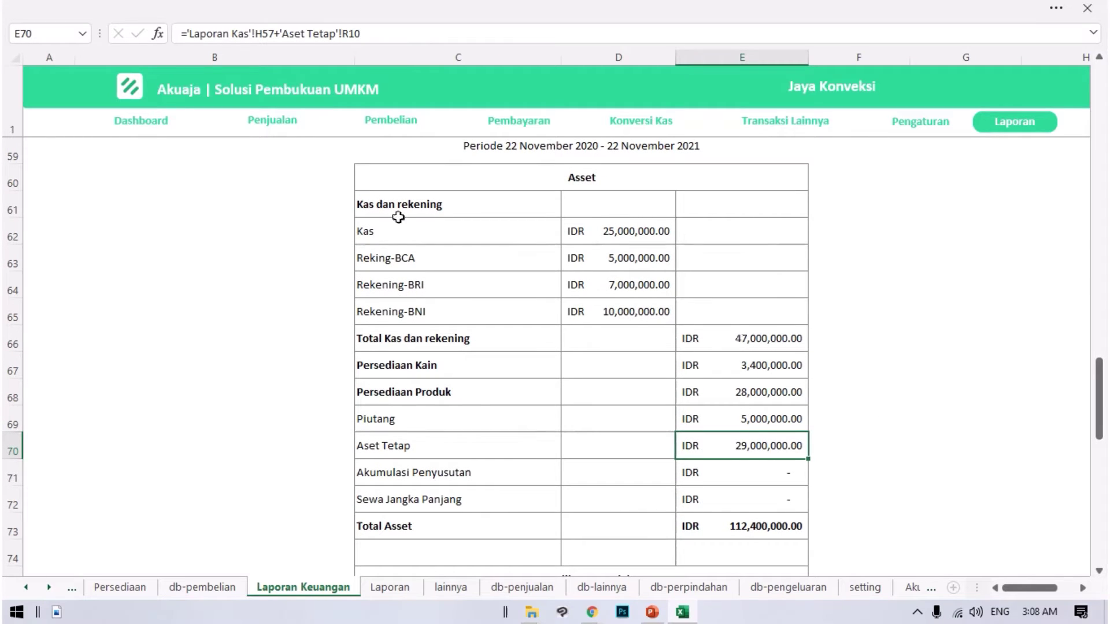
- Look back through the Laporan Keuangan and open the Aset Tetap report to review the listed machines
scroll(904, 334, "up", 6)
scroll(838, 317, "up", 6)
scroll(920, 439, "down", 6)
scroll(835, 406, "down", 2)
scroll(520, 157, "up", 13)
scroll(520, 157, "up", 1)
scroll(1066, 416, "up", 1)
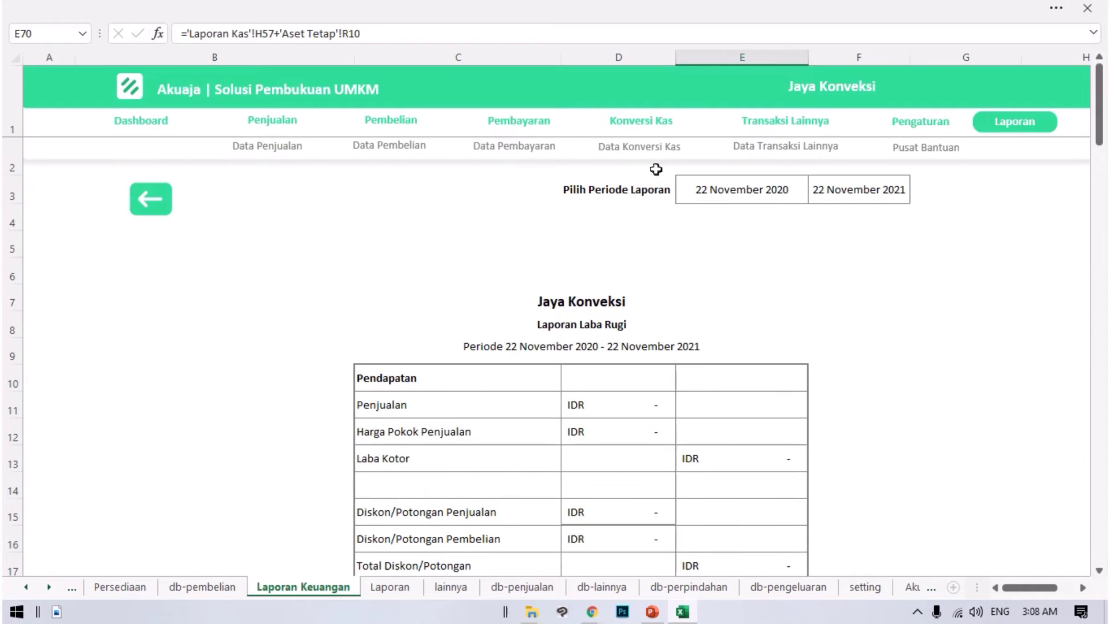
left_click(1001, 128)
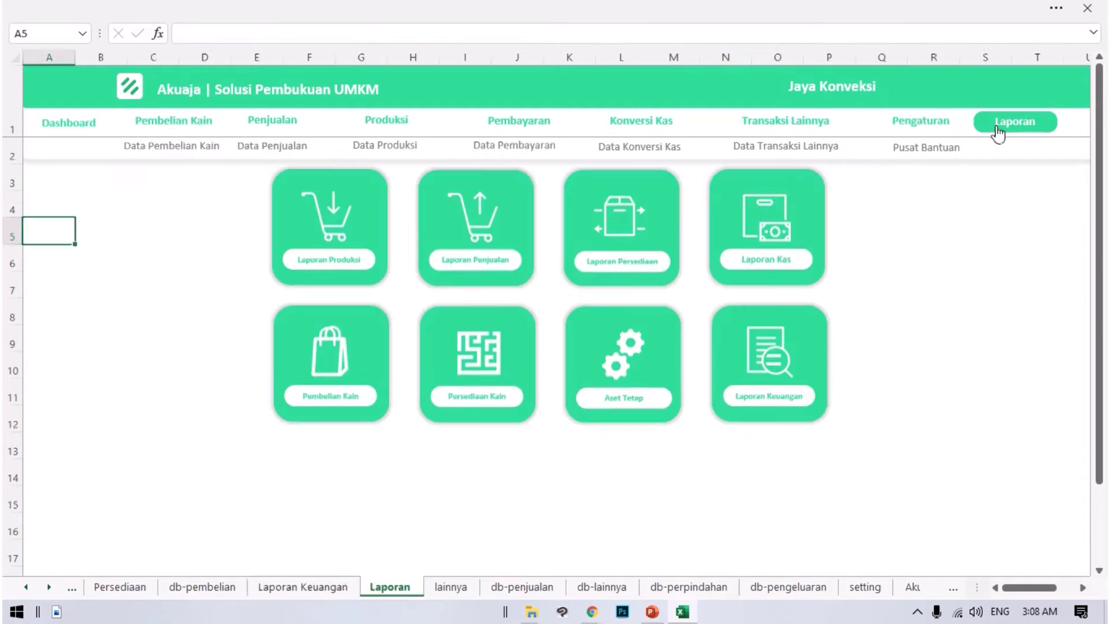
left_click(615, 365)
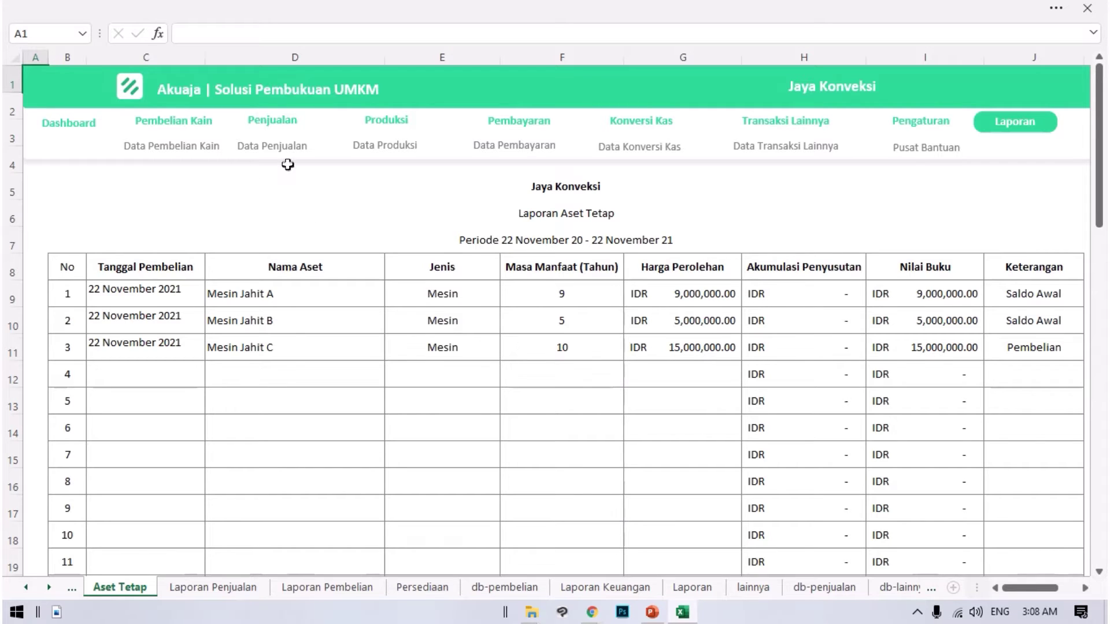
- Open the Transaksi Pembelian Kain form and set Jenis Kain to Kain Putih
left_click(195, 124)
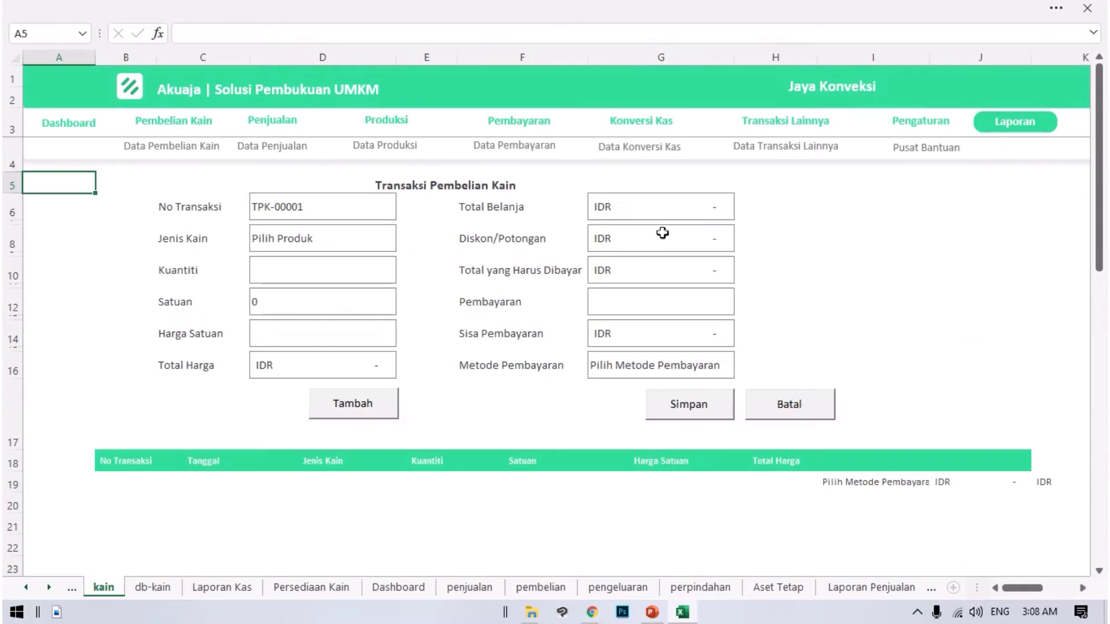
left_click(377, 238)
left_click(404, 244)
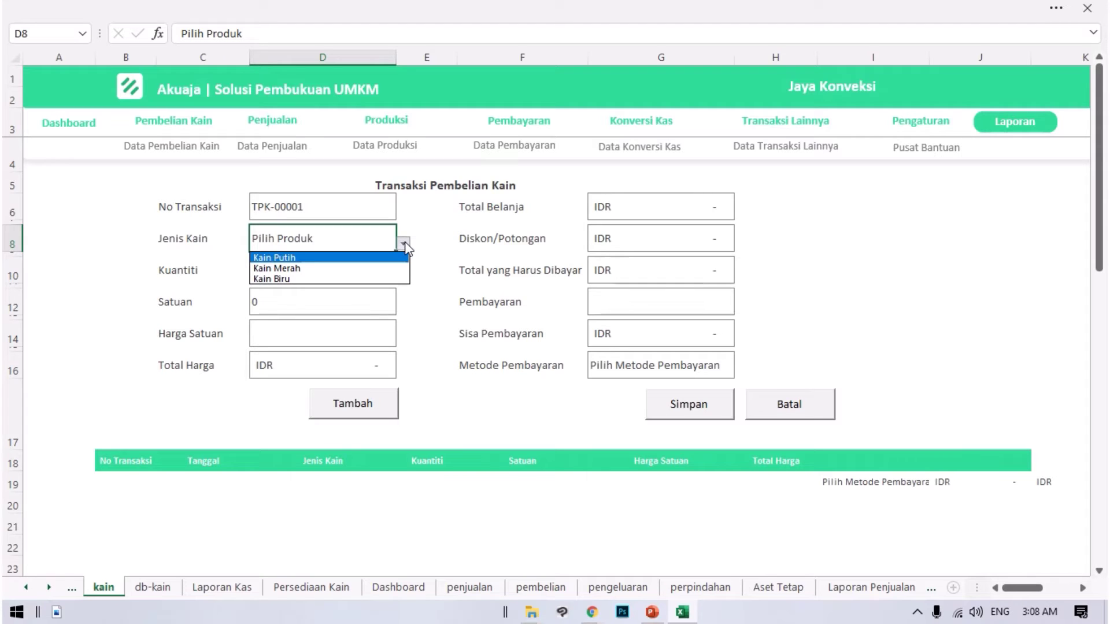
key("Escape")
left_click(428, 211)
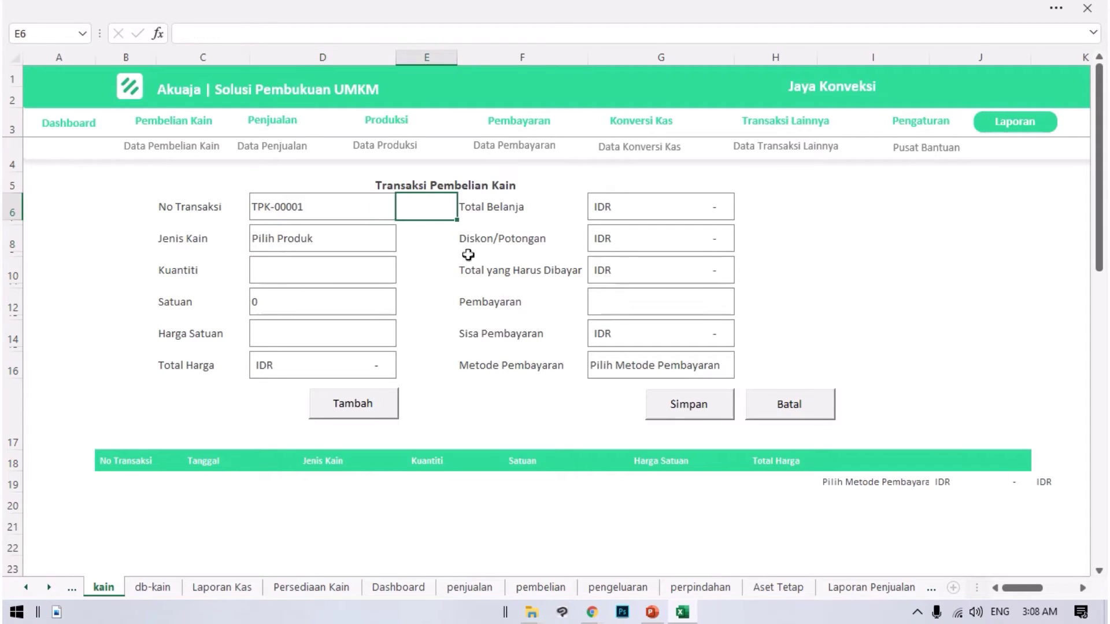
left_click(289, 212)
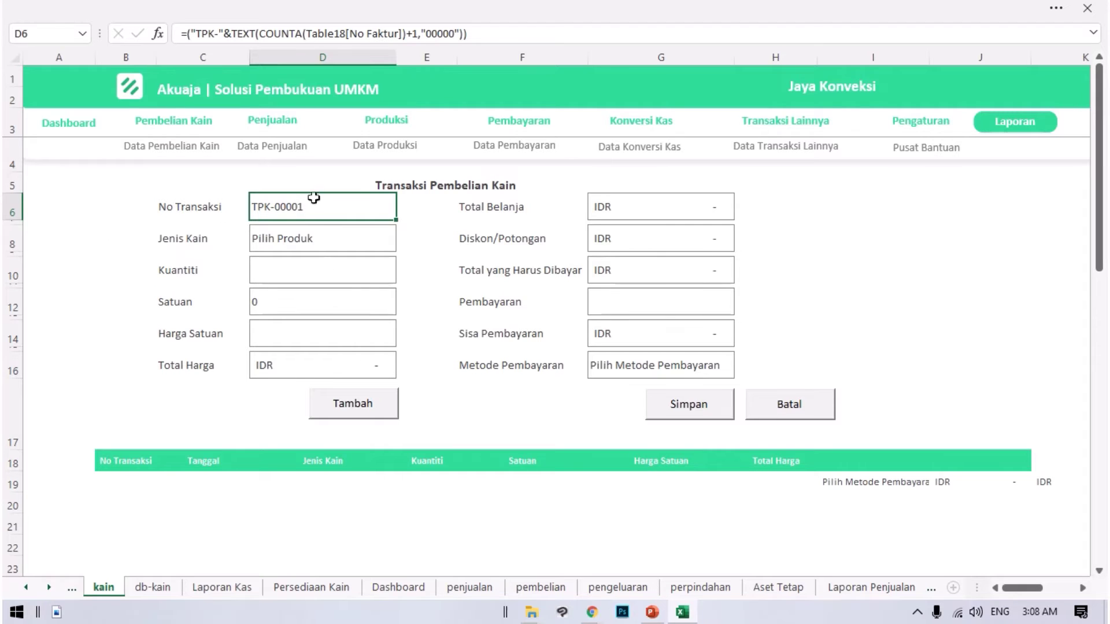
left_click(325, 238)
left_click(354, 212)
left_click(297, 230)
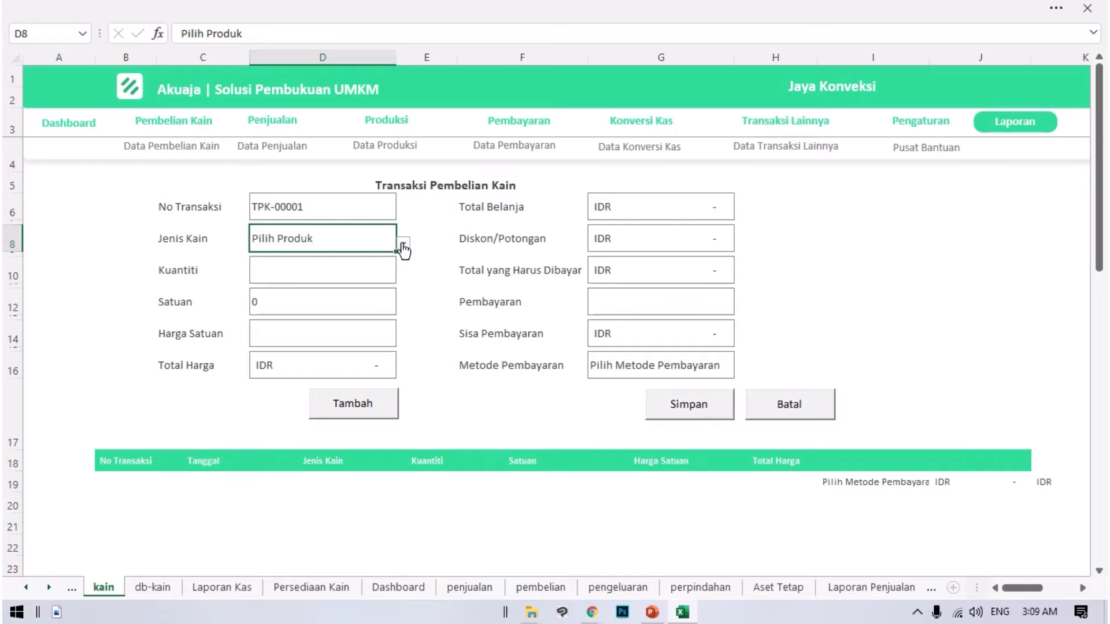
left_click(403, 245)
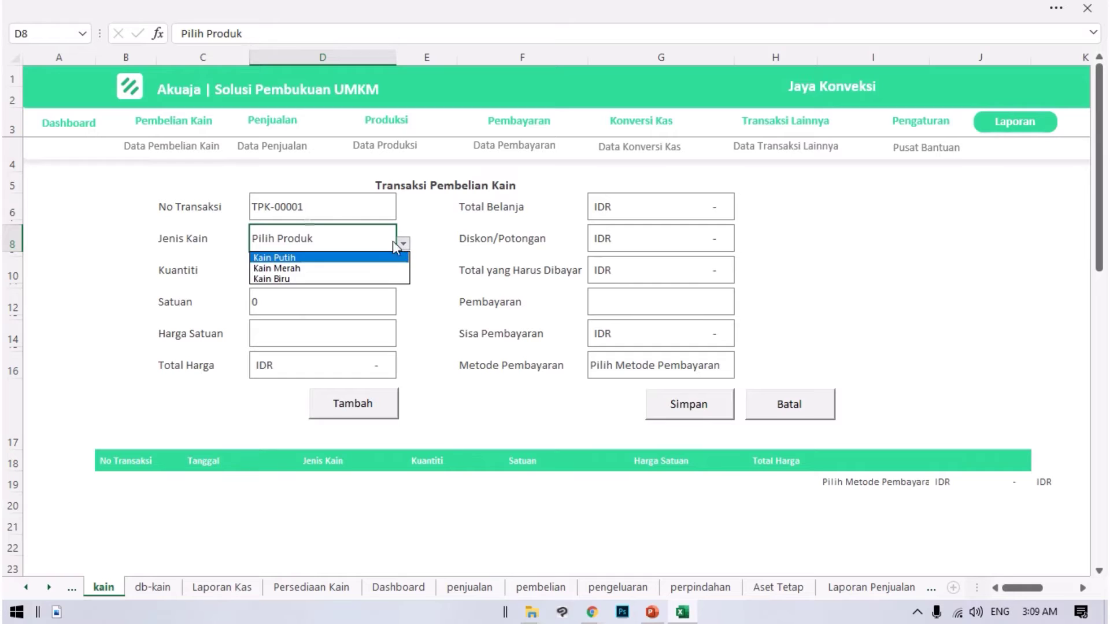
left_click(298, 258)
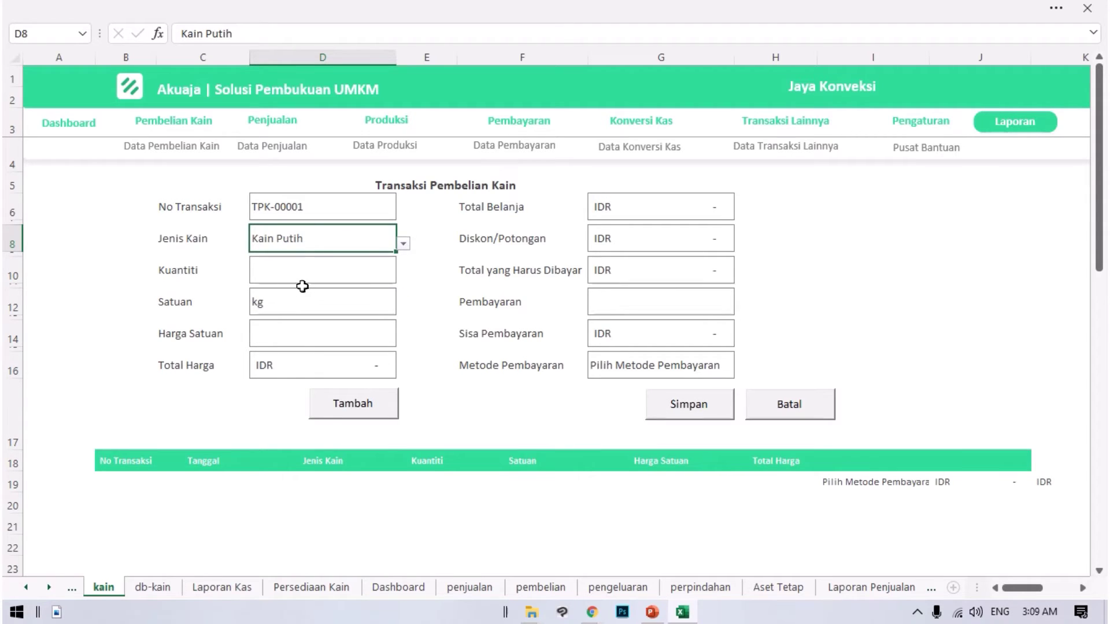
- Set the Kuantiti of the Kain Putih purchase to 10
left_click(299, 266)
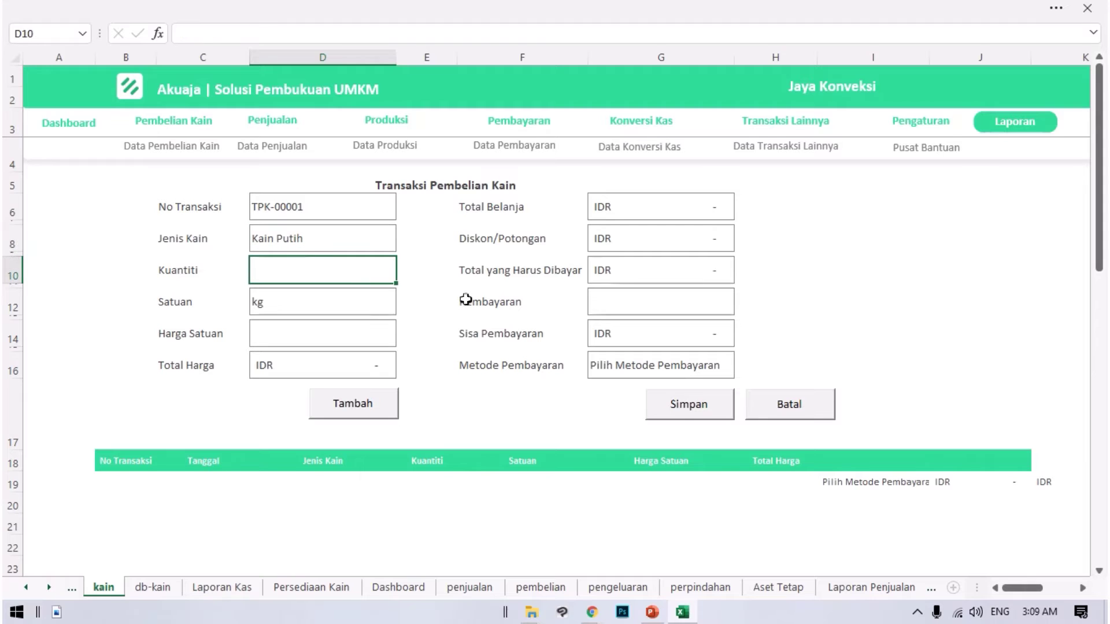
type("10")
key("Return")
key("Down")
key("Up")
key("Up")
key("Down")
key("Down")
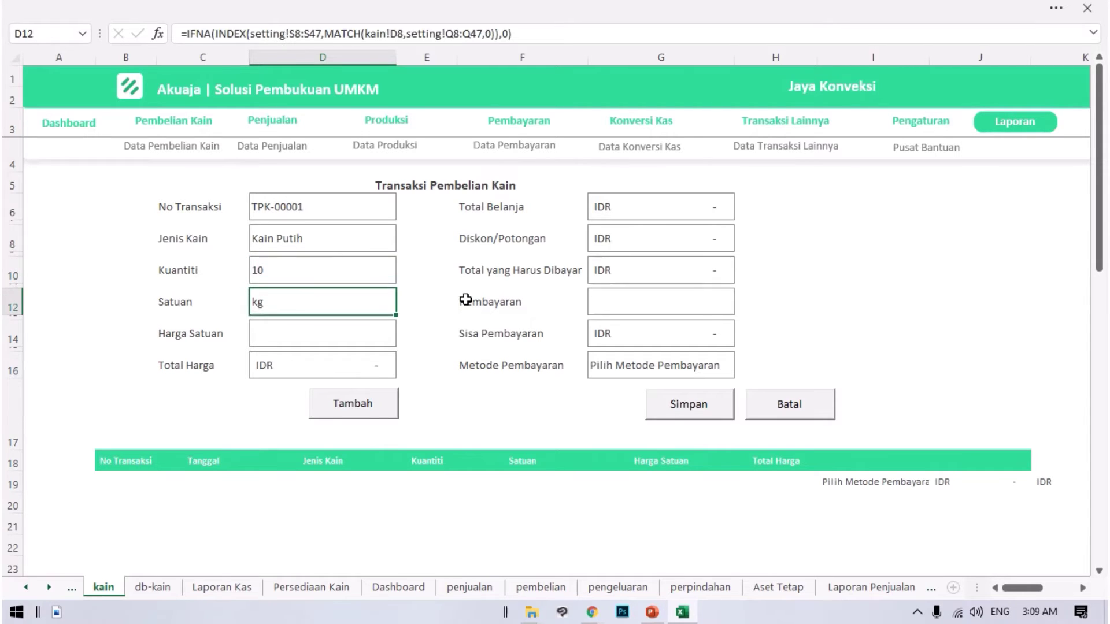
key("Up")
key("Up")
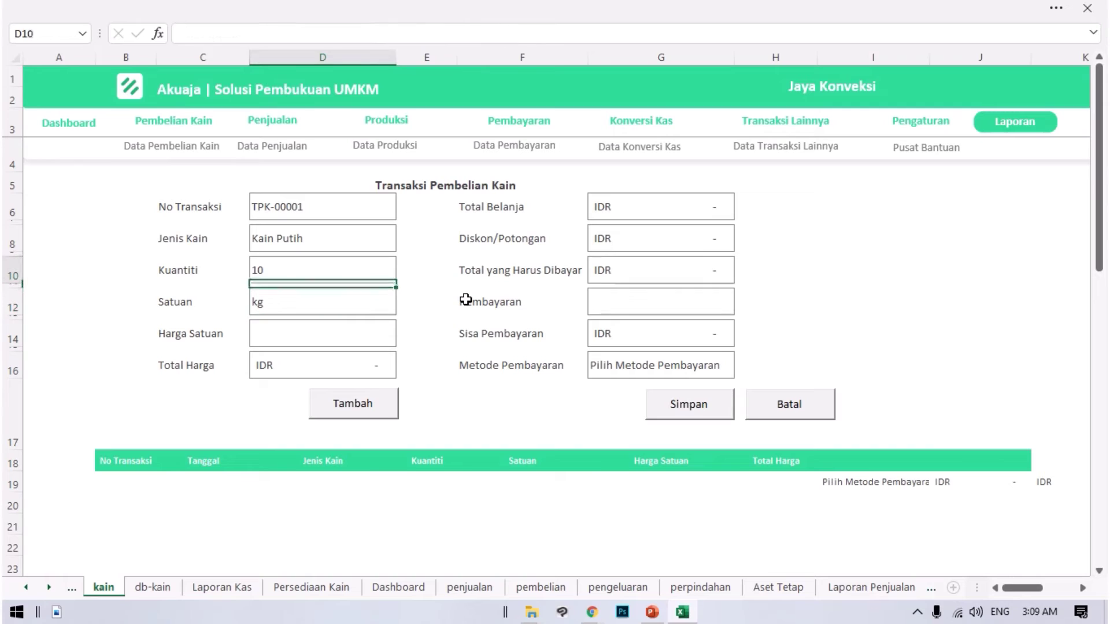
key("Down")
key("Down")
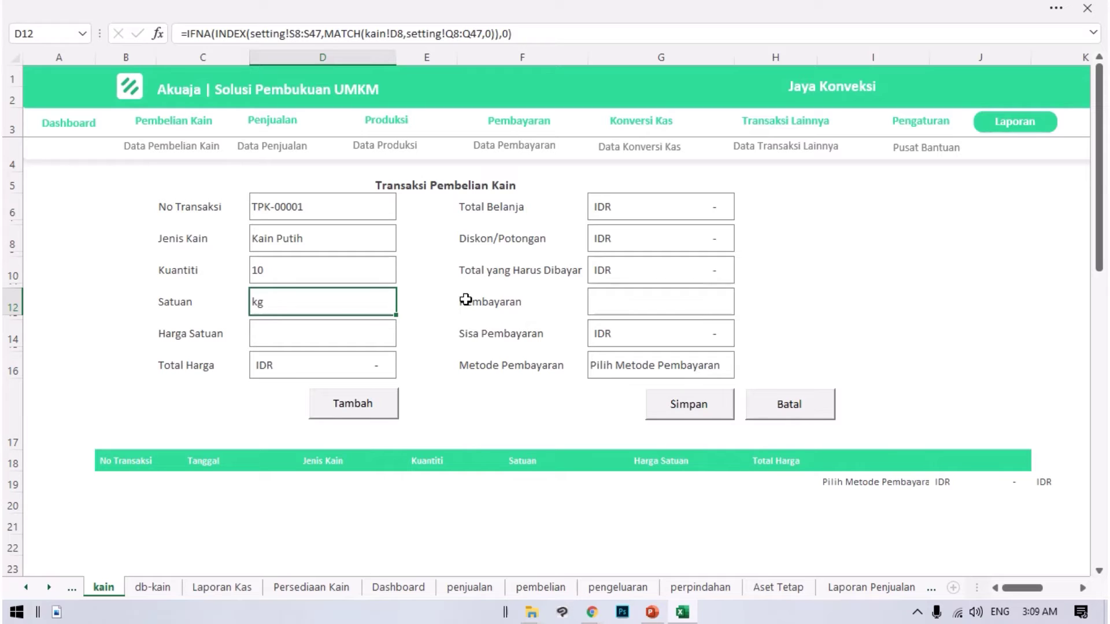
key("Up")
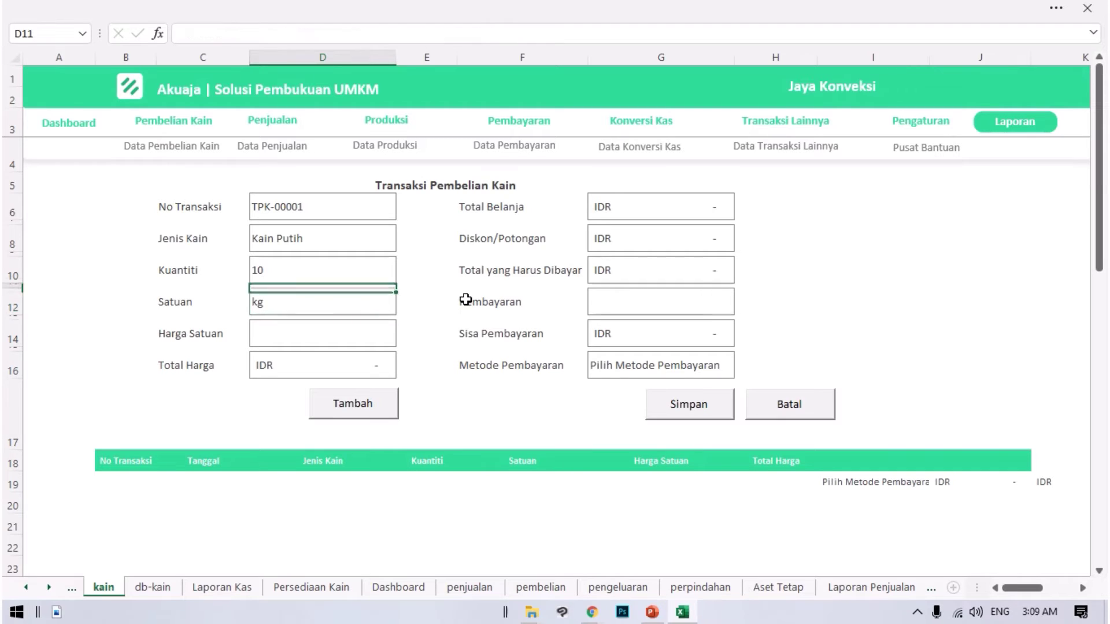
key("Up")
key("Down")
key("Down")
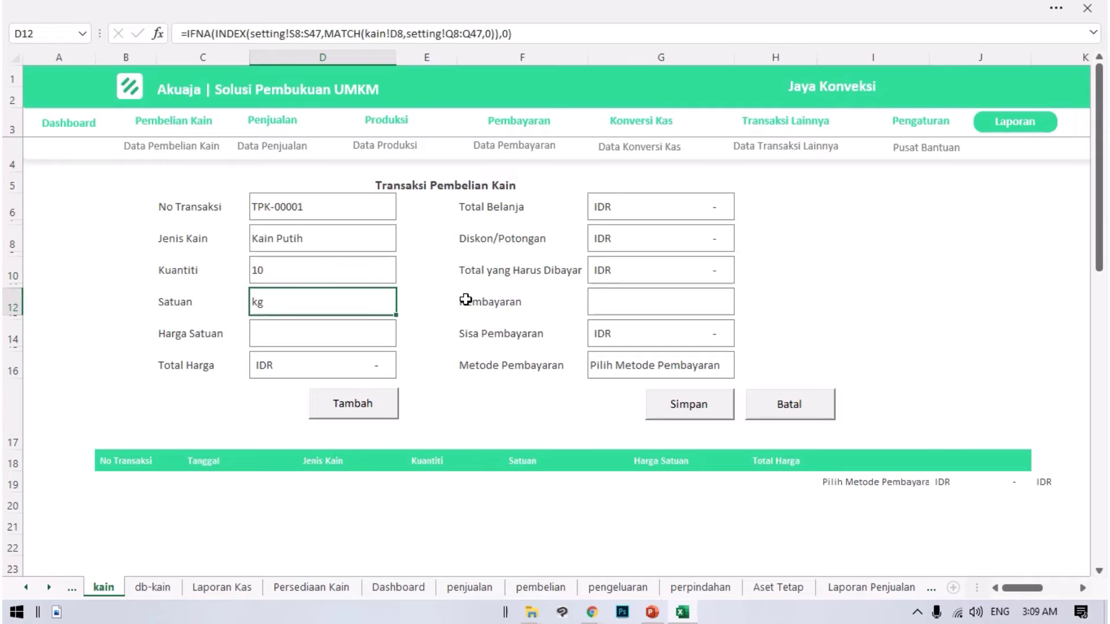
key("Down")
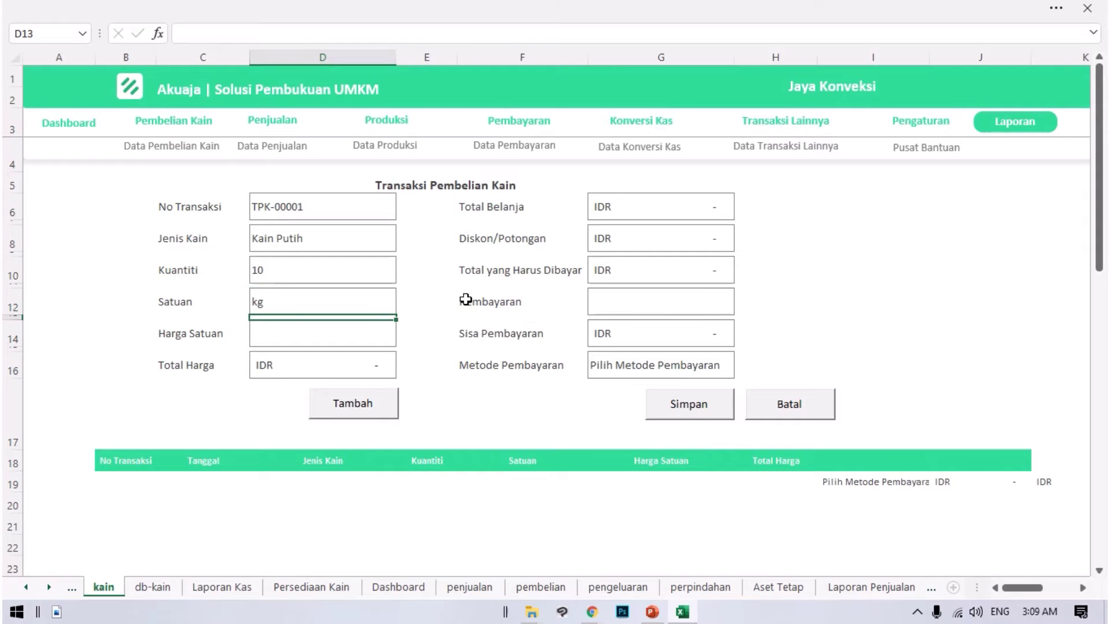
- Set the Harga Satuan of the Kain Putih purchase to 95000 and add the item to the transaction list
key("Down")
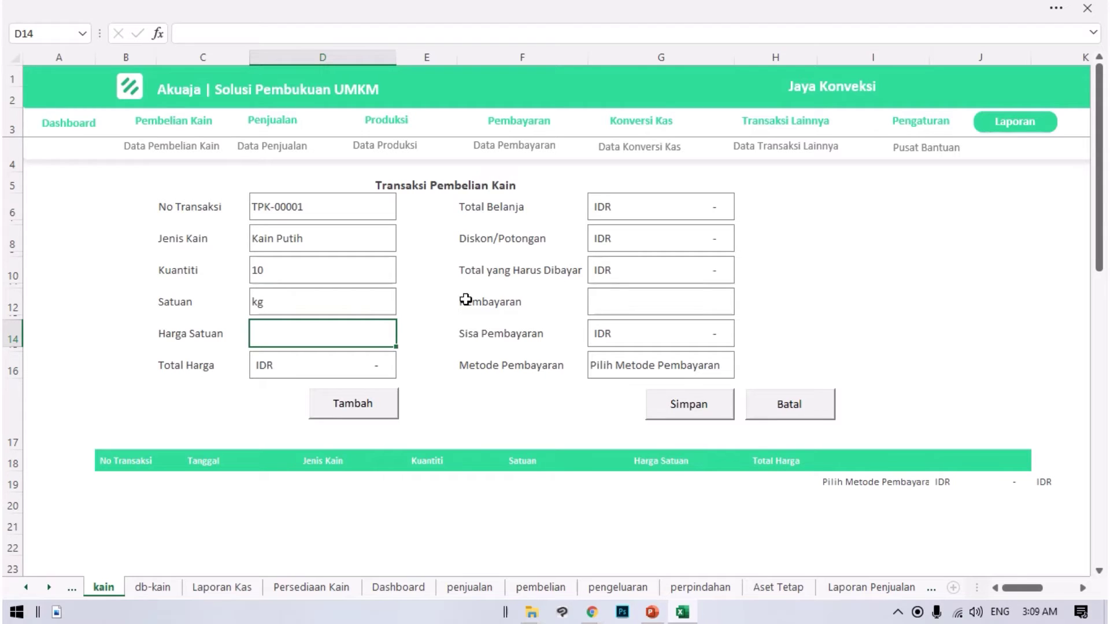
type("95000")
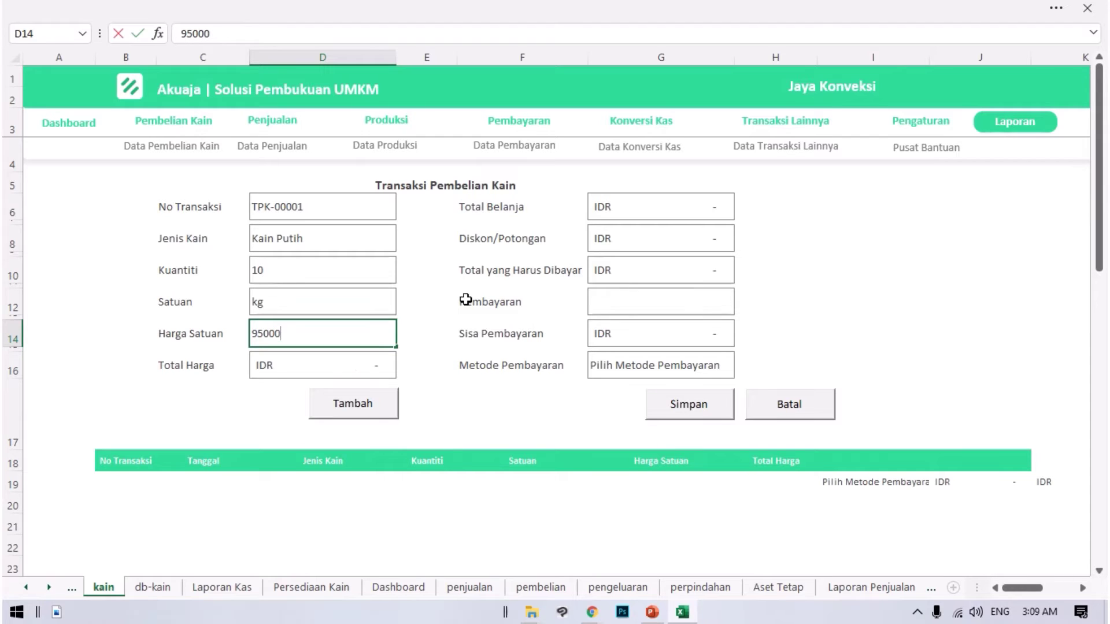
key("Return")
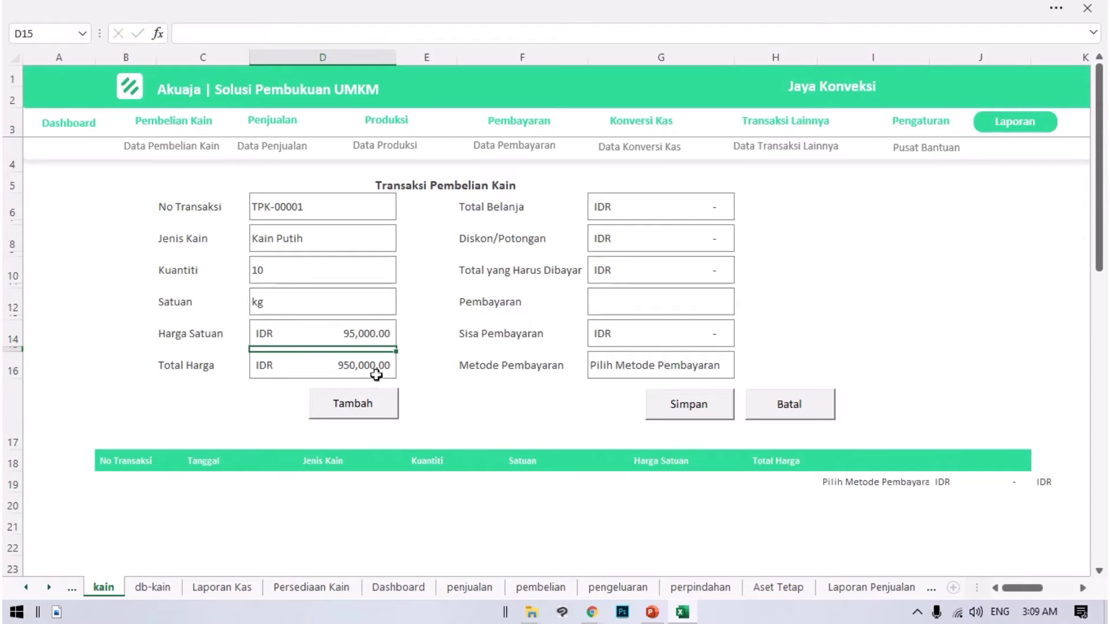
left_click(231, 359)
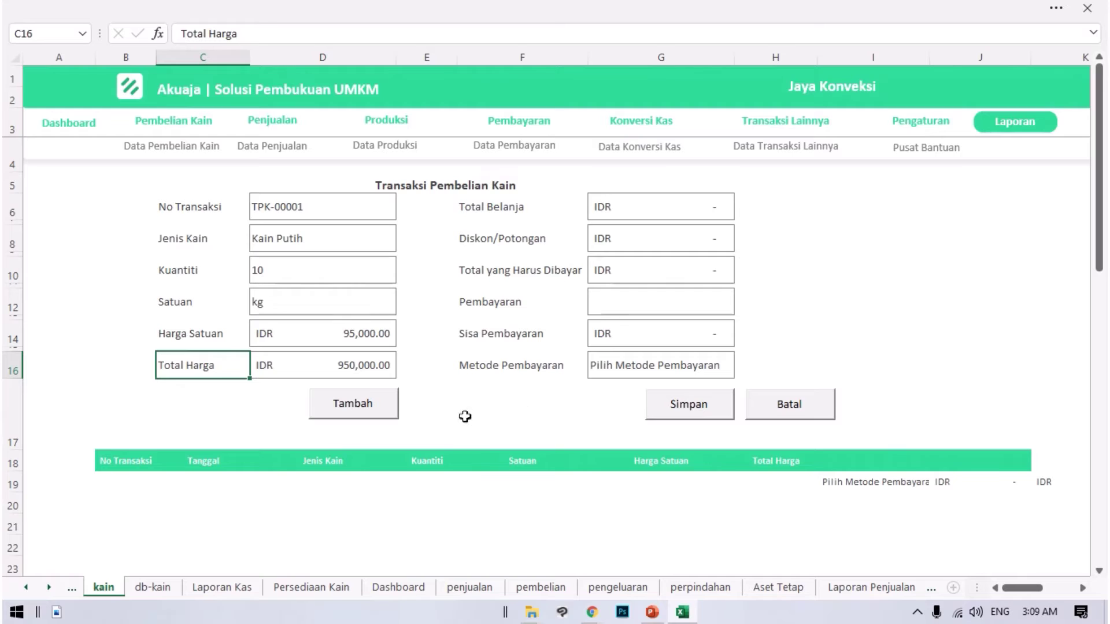
left_click(476, 436)
left_click(367, 409)
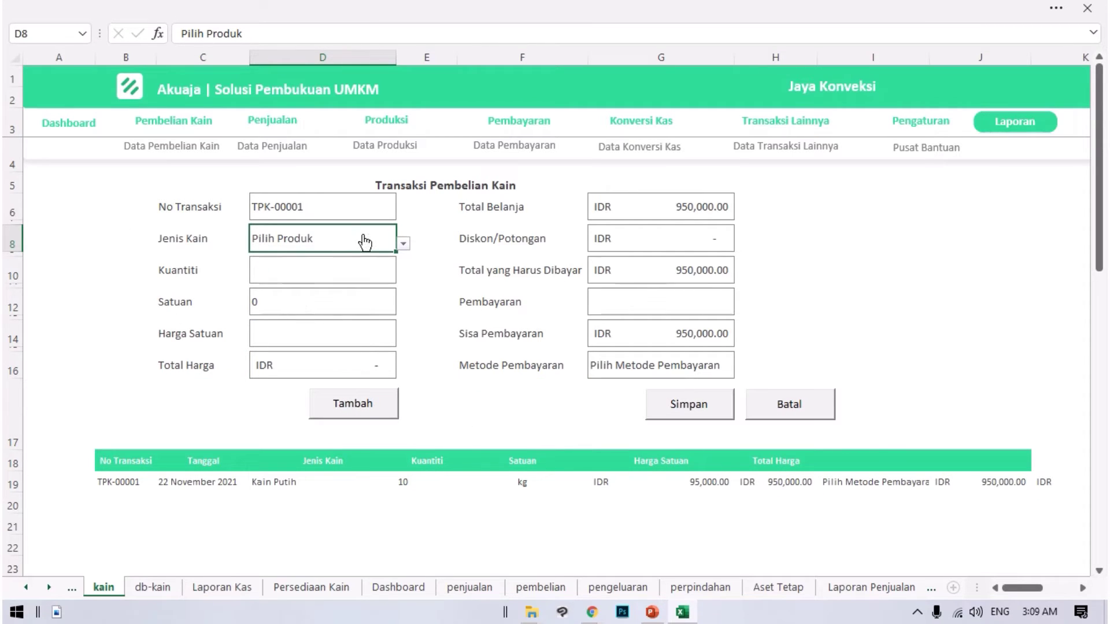
- Add Kain Merah to the fabric purchase with a Kuantiti of 5 and a Harga Satuan of 100000
left_click(403, 243)
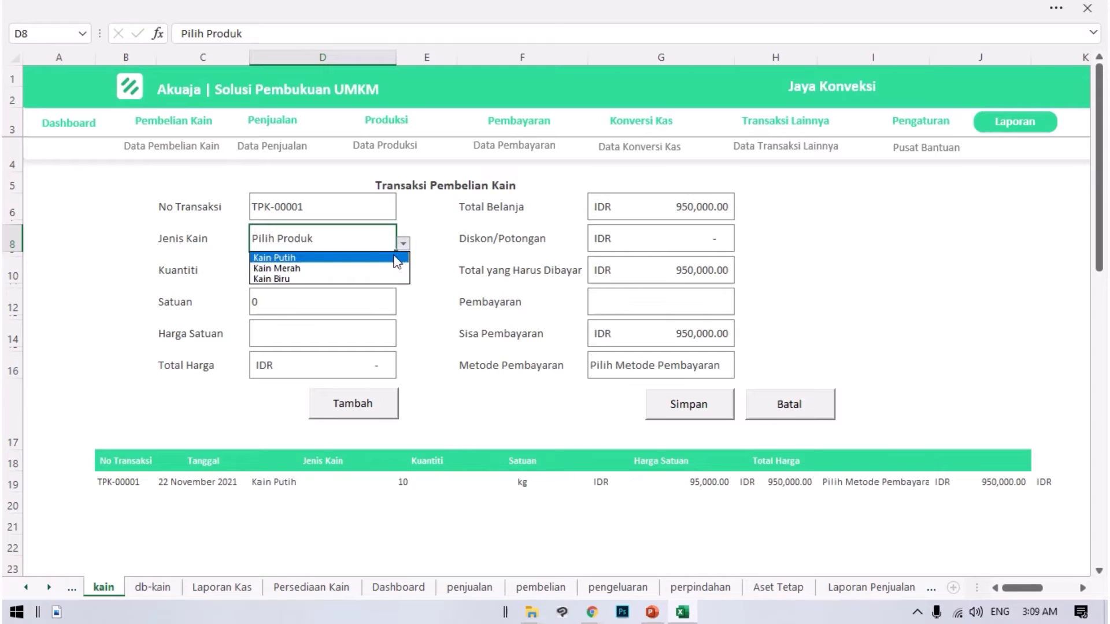
left_click(354, 269)
left_click(303, 278)
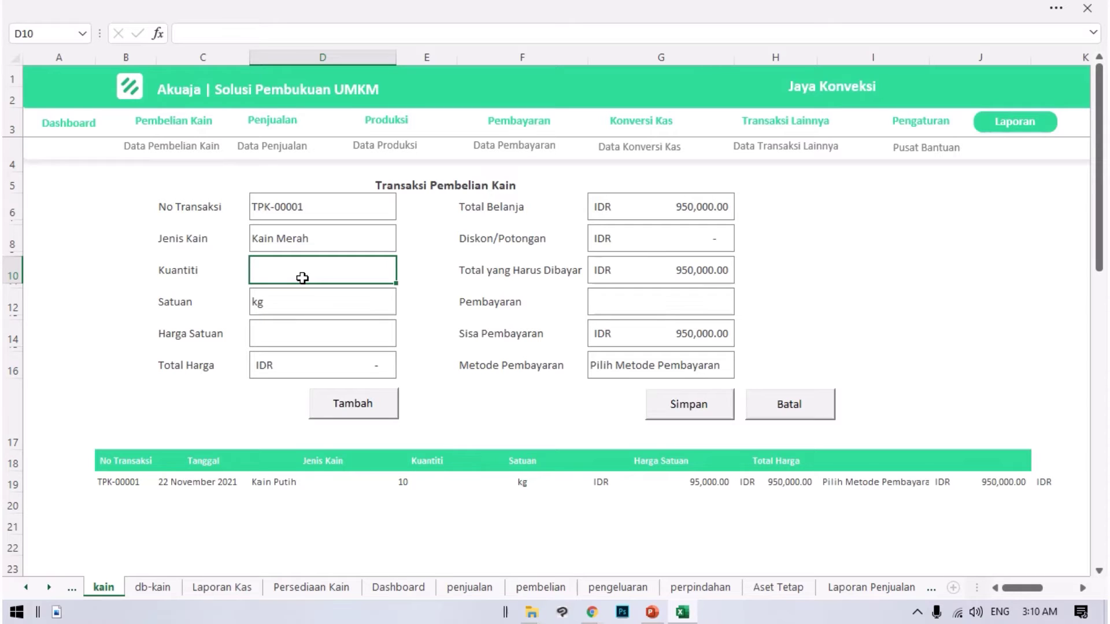
type("5")
key("Return")
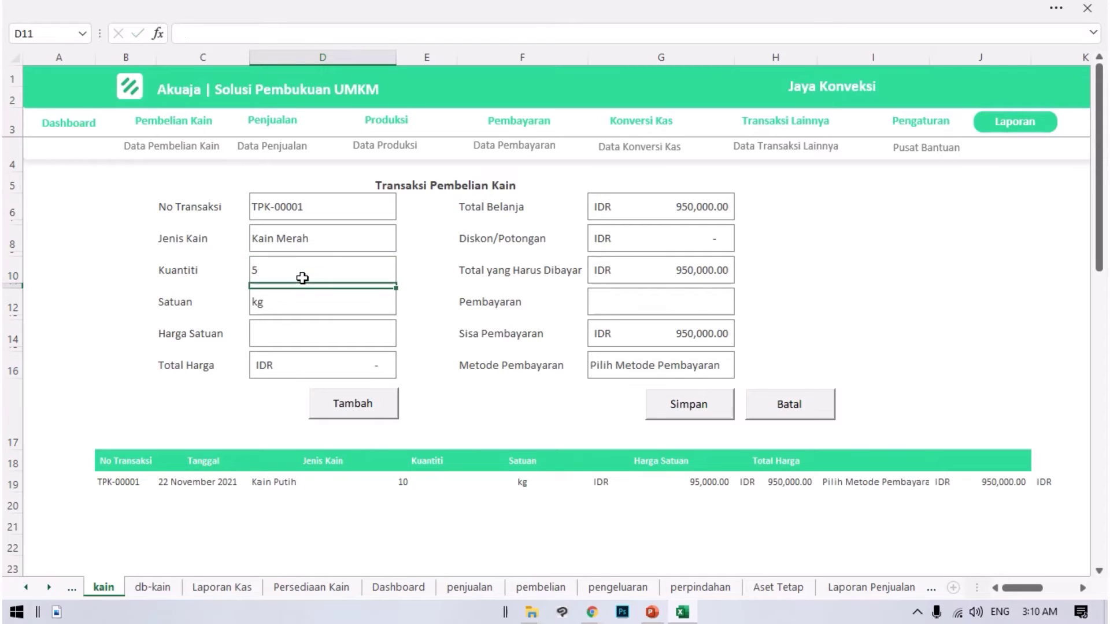
key("Return")
type("1")
type("00,000")
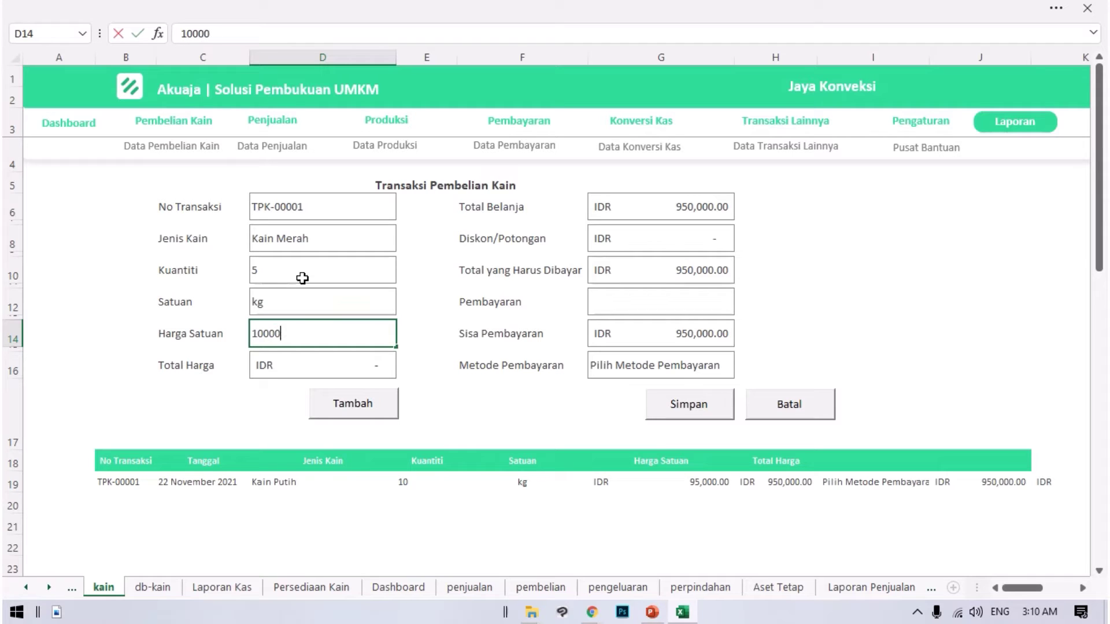
key("Return")
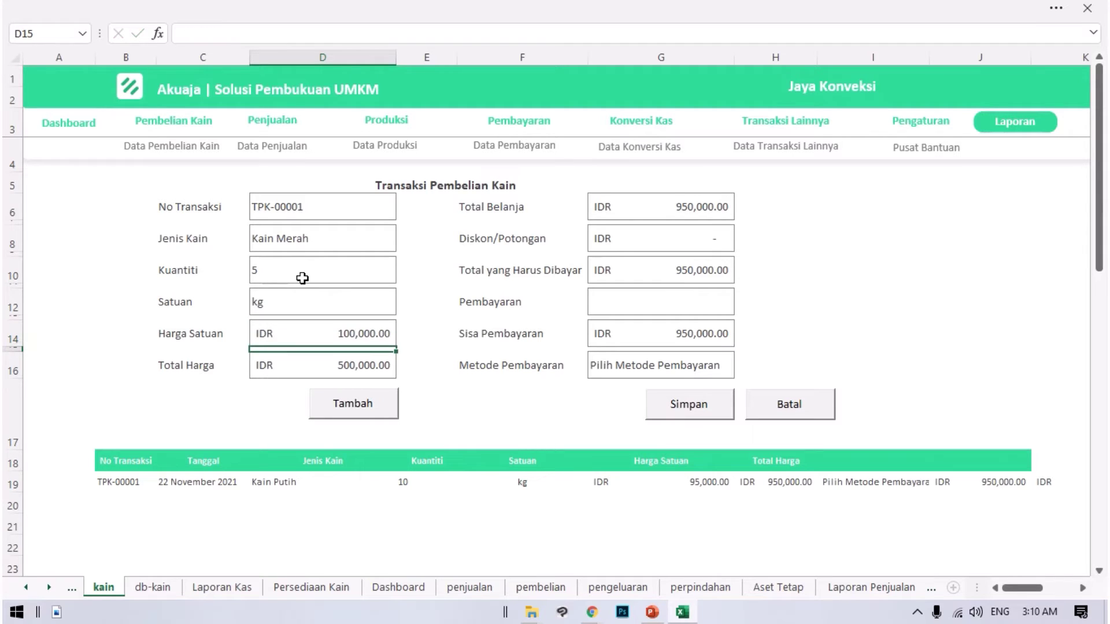
left_click(340, 407)
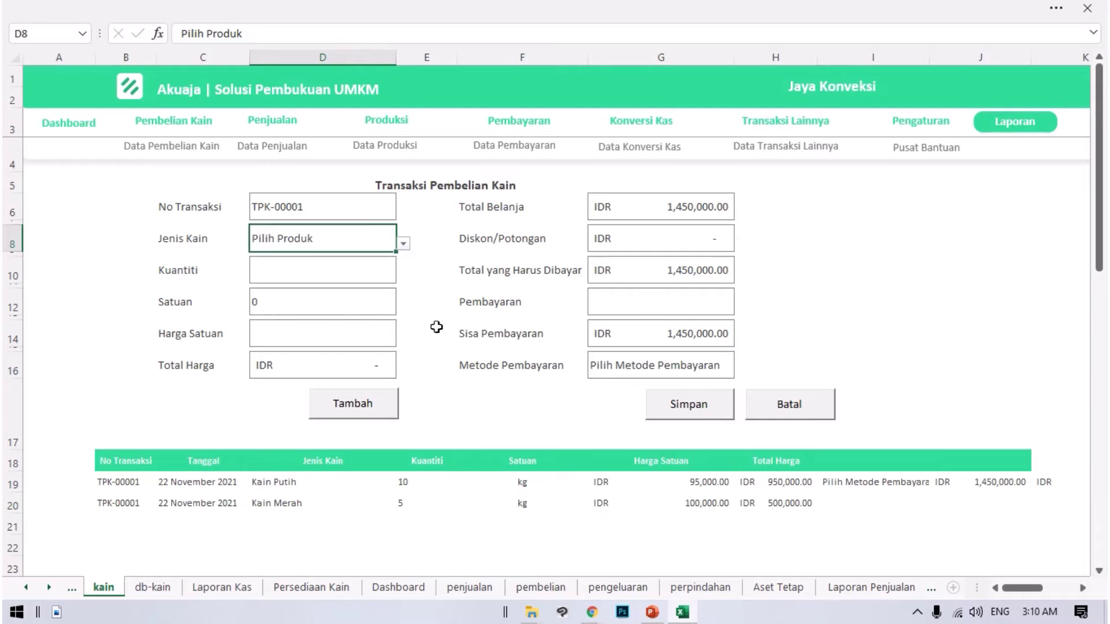
- Add Kain Biru to the fabric purchase with a Kuantiti of 10 and a Harga Satuan of 120000
left_click(402, 243)
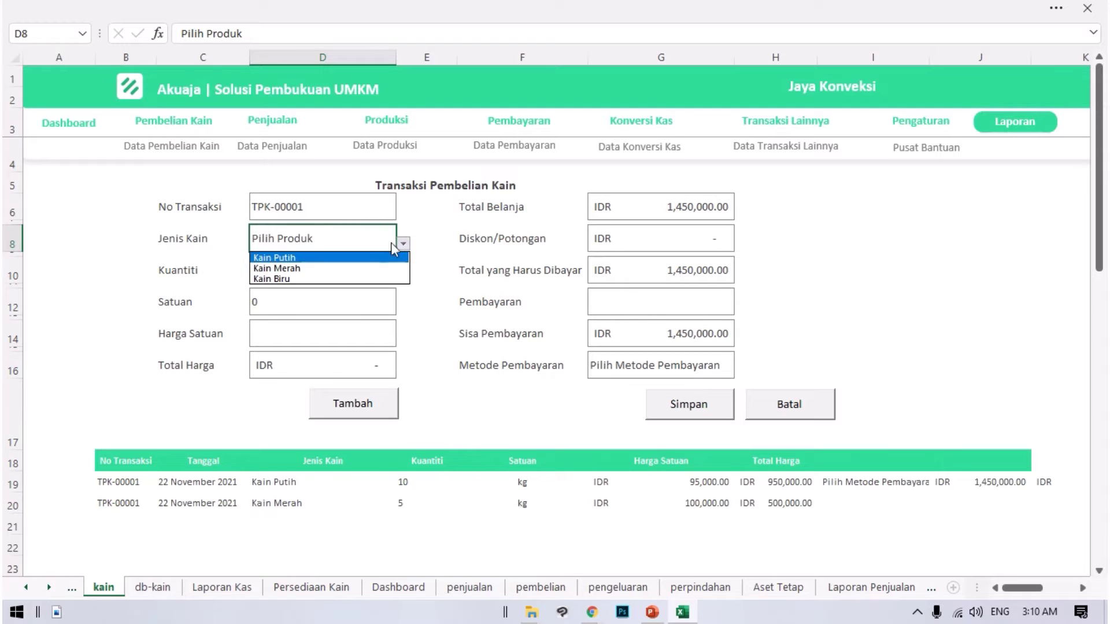
left_click(347, 279)
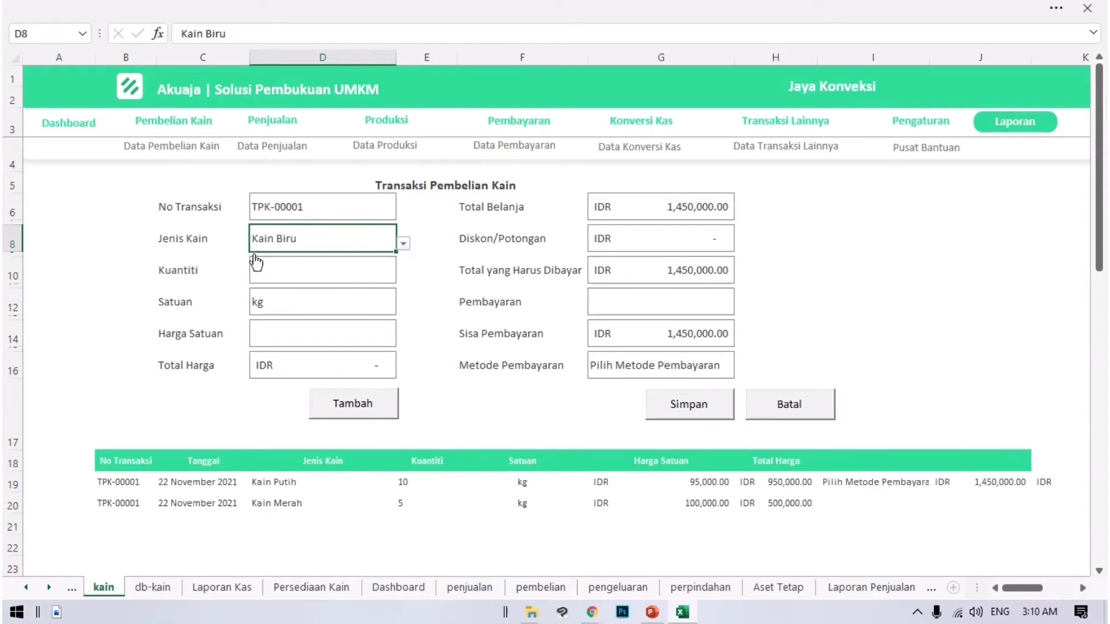
left_click(298, 272)
type("10")
key("Return")
key("Return")
key("Return")
key("Return")
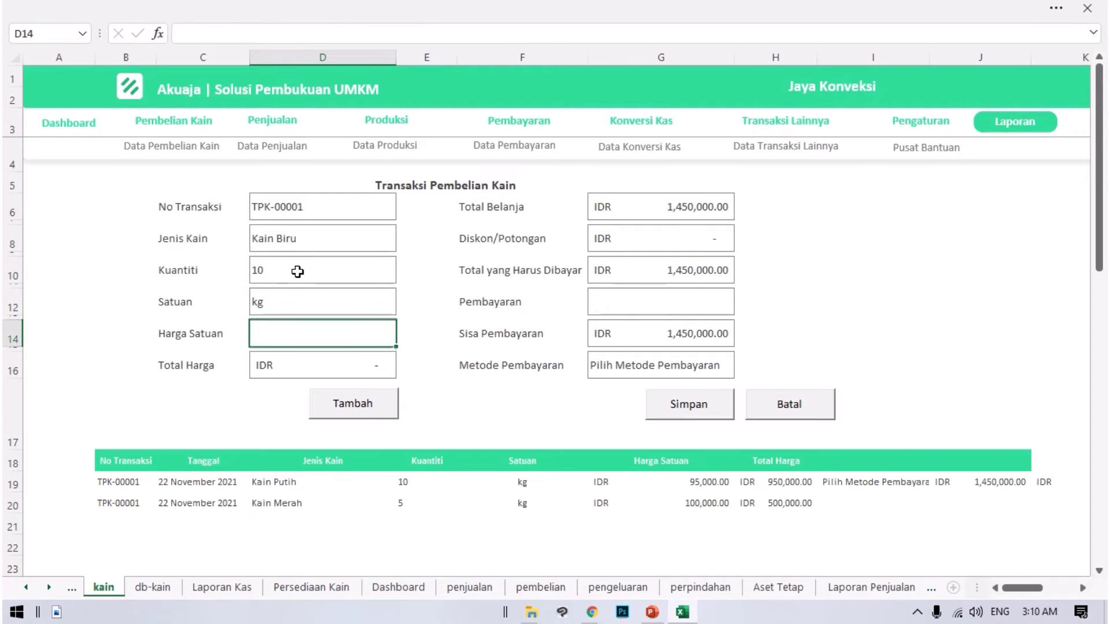
type("12")
type("0,00")
key("Return")
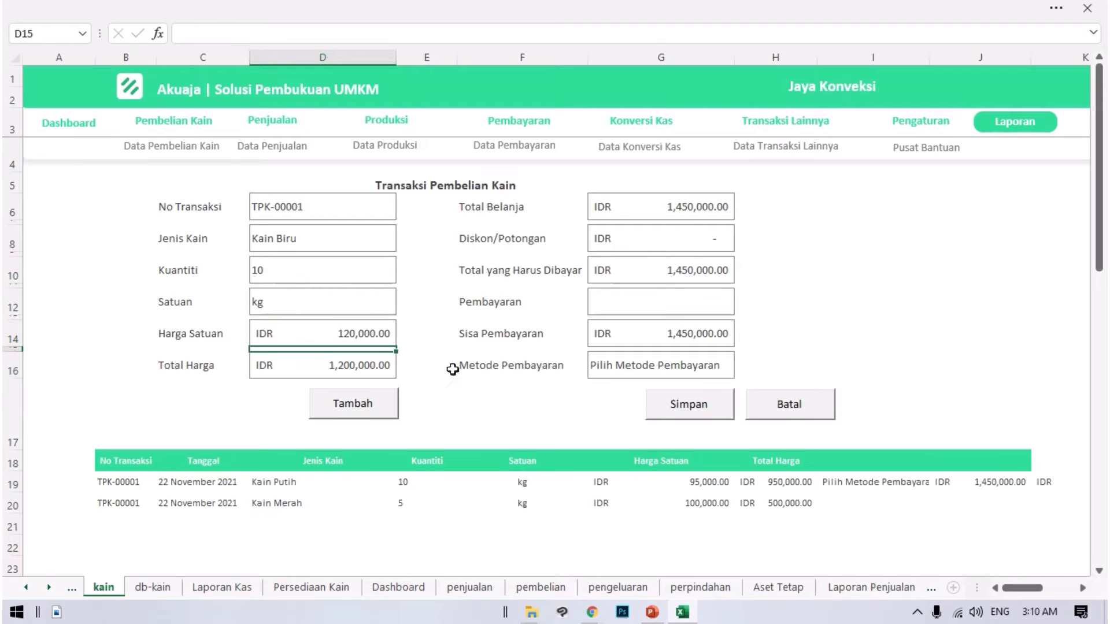
left_click(355, 404)
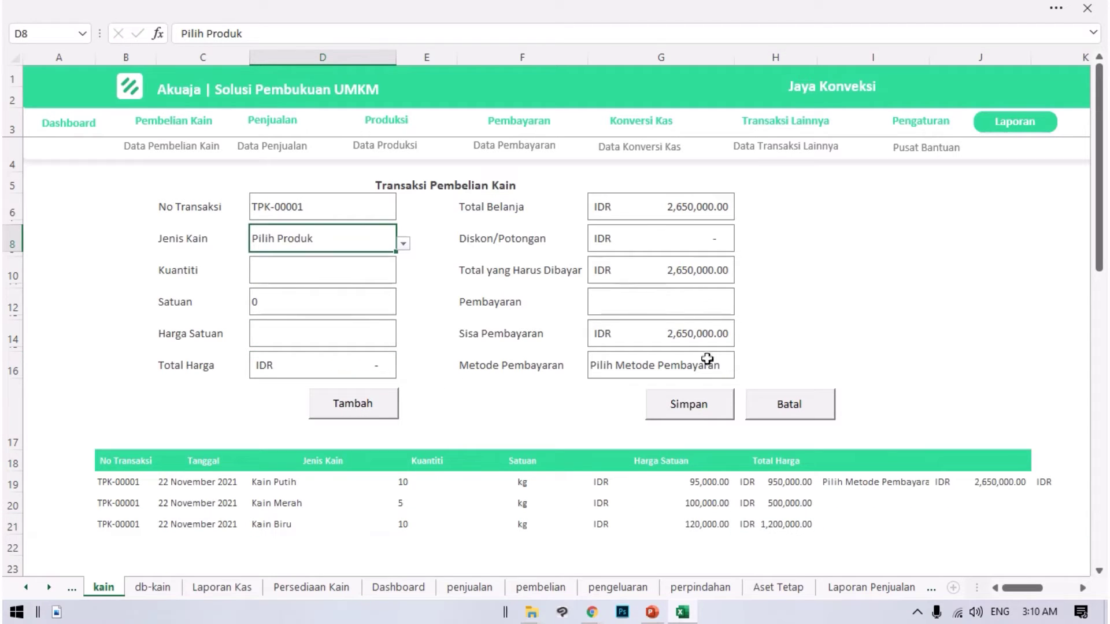
- Set the Diskon/Potongan of the fabric purchase to 50000
left_click(646, 207)
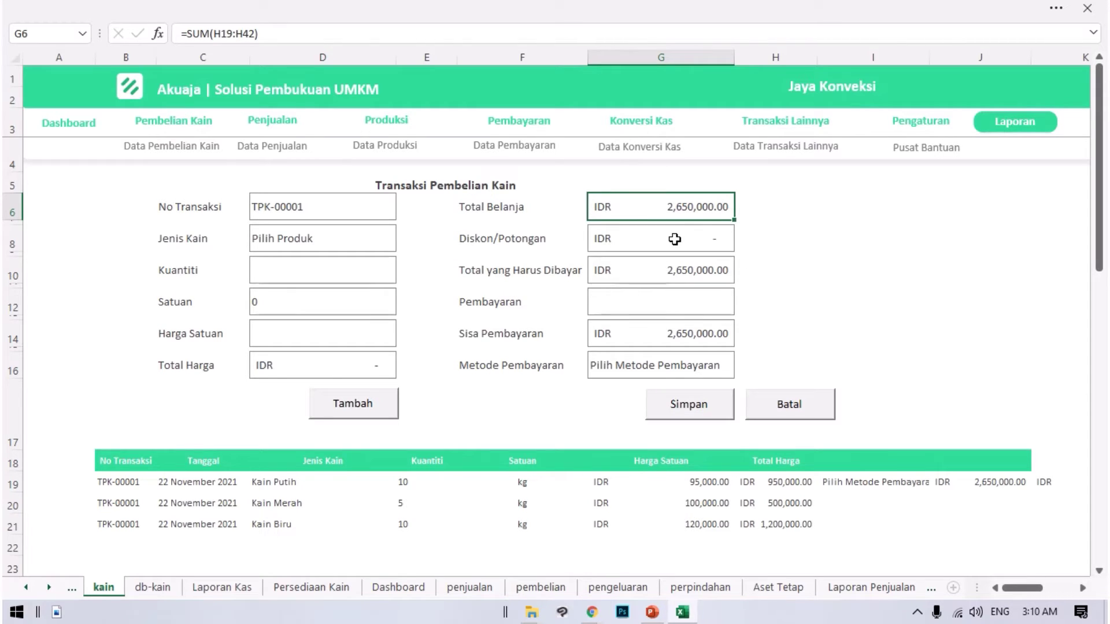
key("Down")
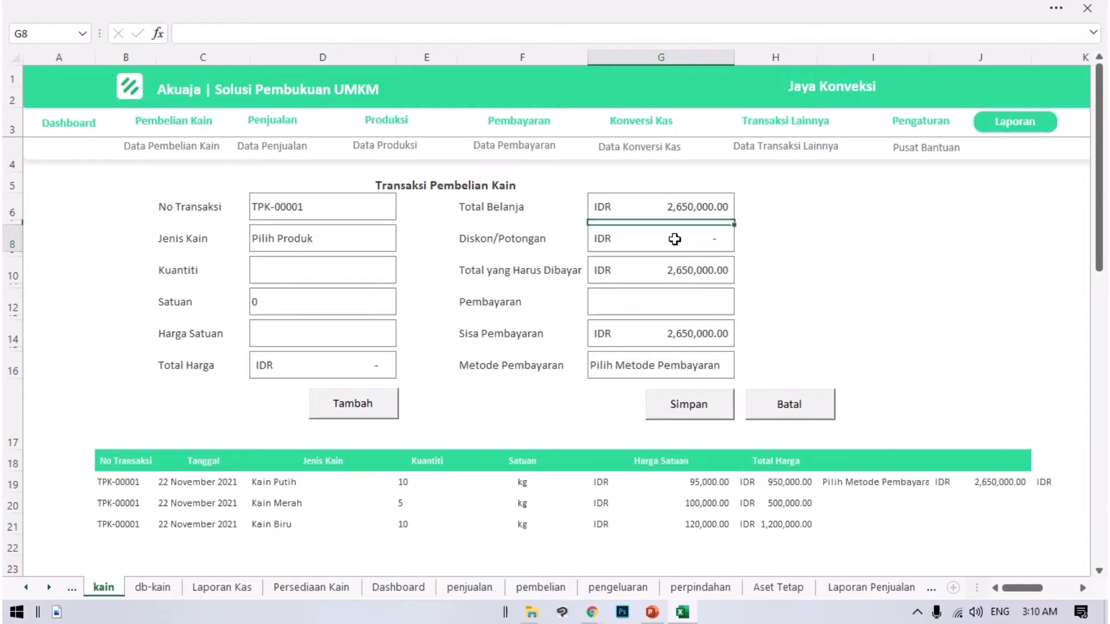
type("500")
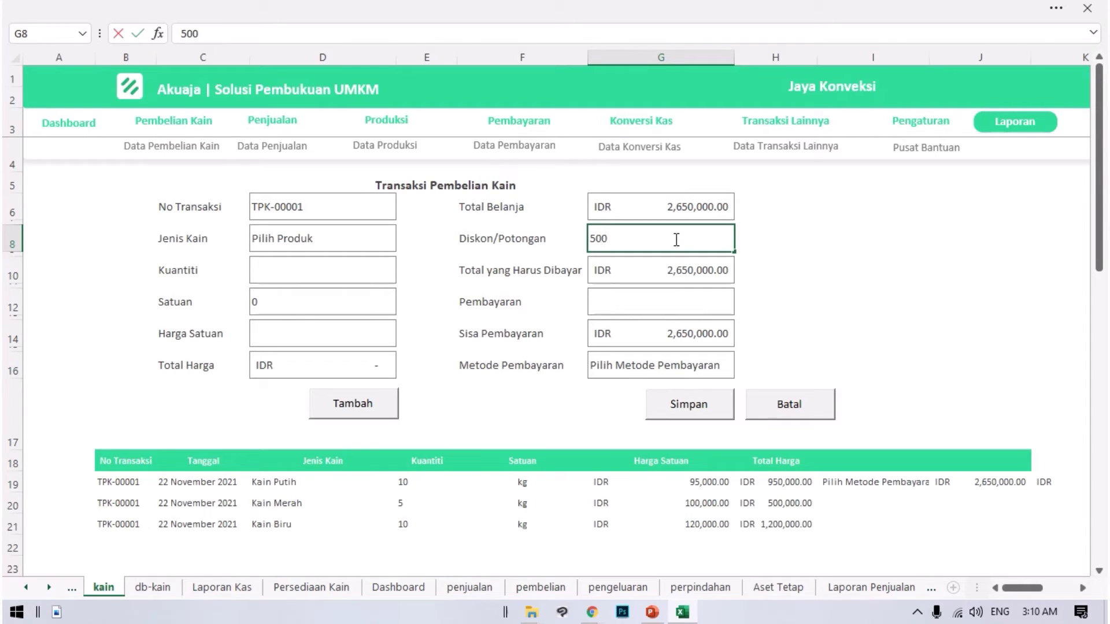
key("BackSpace")
type("0000")
key("Return")
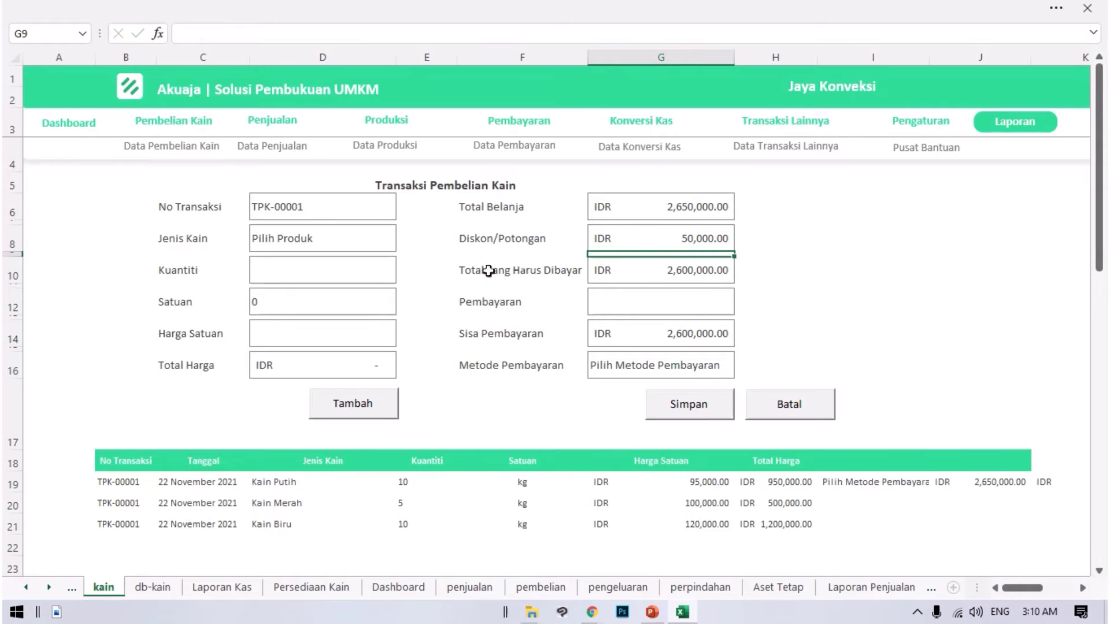
- Enter a Pembayaran of 2000000 for the fabric purchase and check the Sisa Pembayaran
left_click(647, 267)
left_click(692, 309)
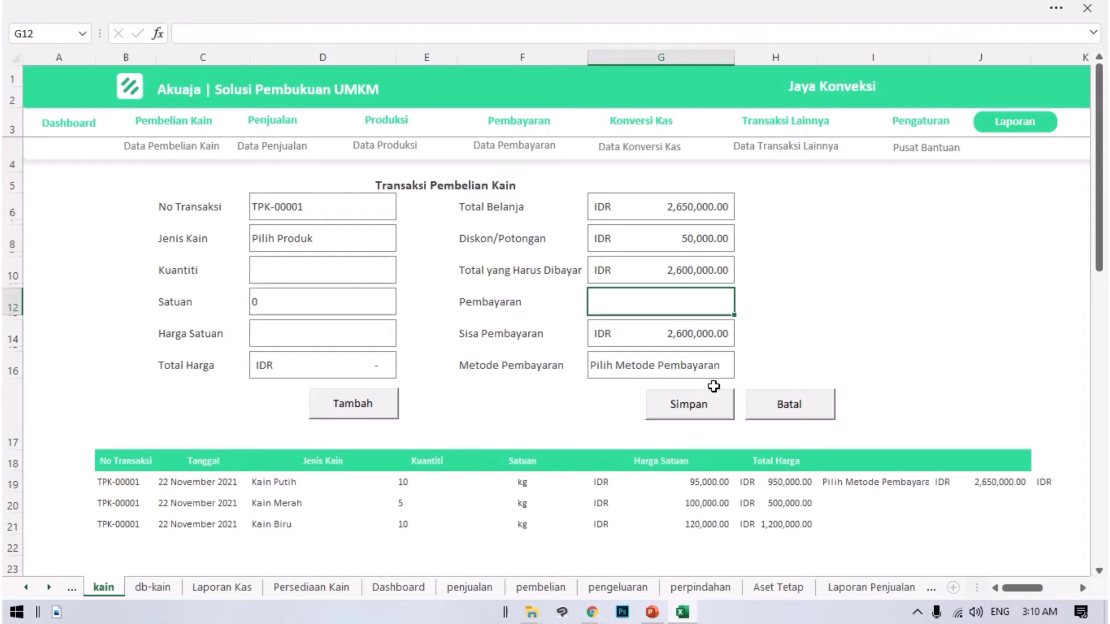
type("2")
type("0000")
key("Return")
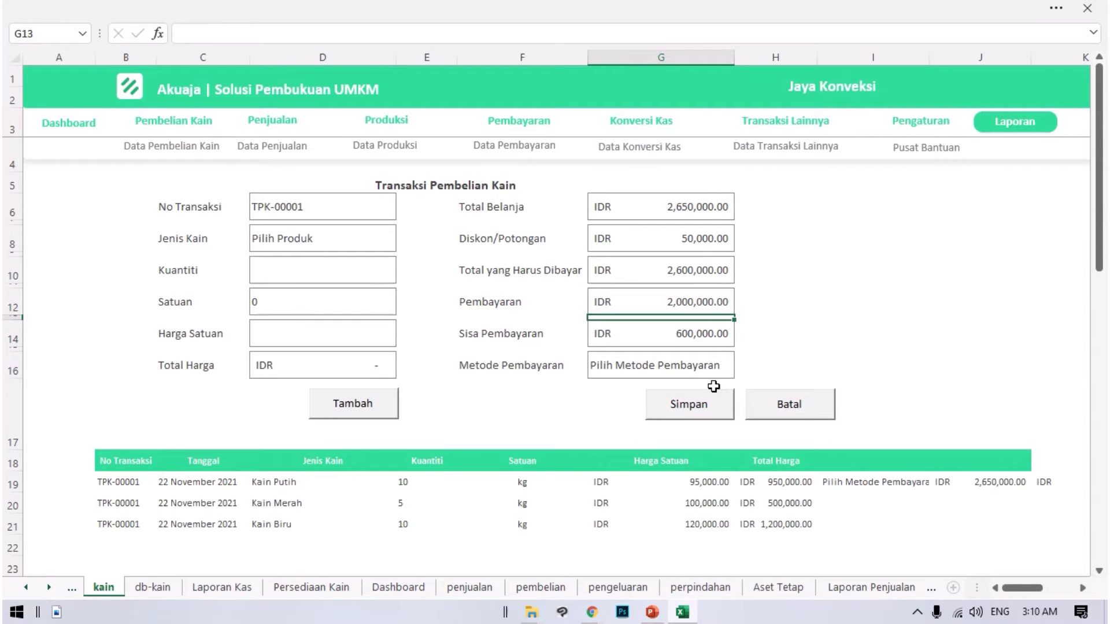
left_click(639, 339)
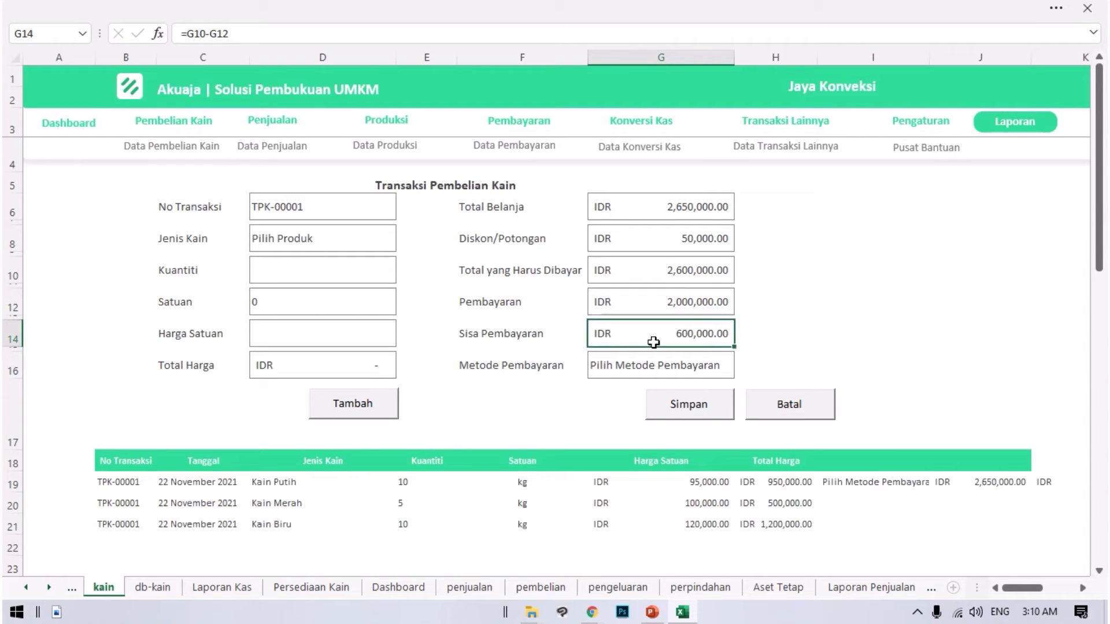
- Set the Metode Pembayaran of the fabric purchase to Kas
left_click(694, 365)
left_click(742, 372)
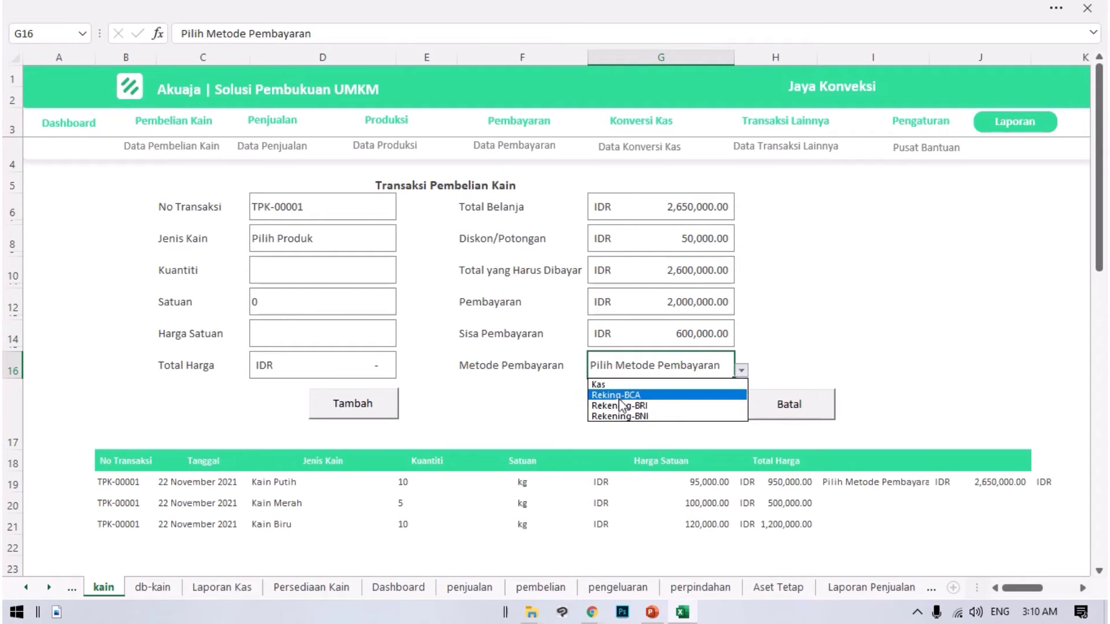
left_click(716, 307)
left_click(717, 309)
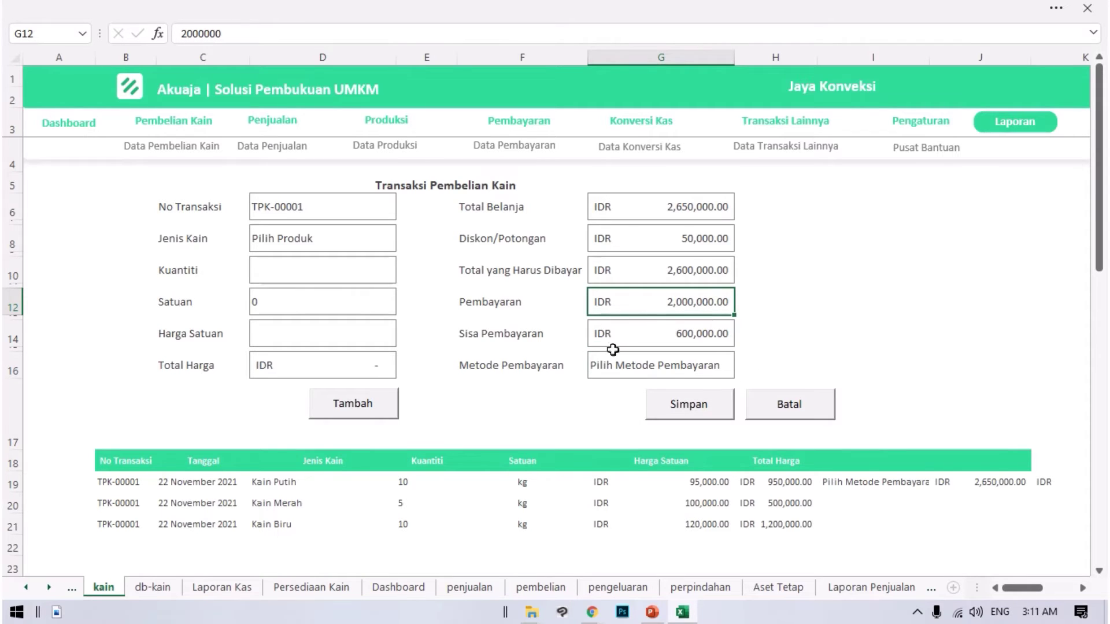
left_click(694, 370)
left_click(741, 371)
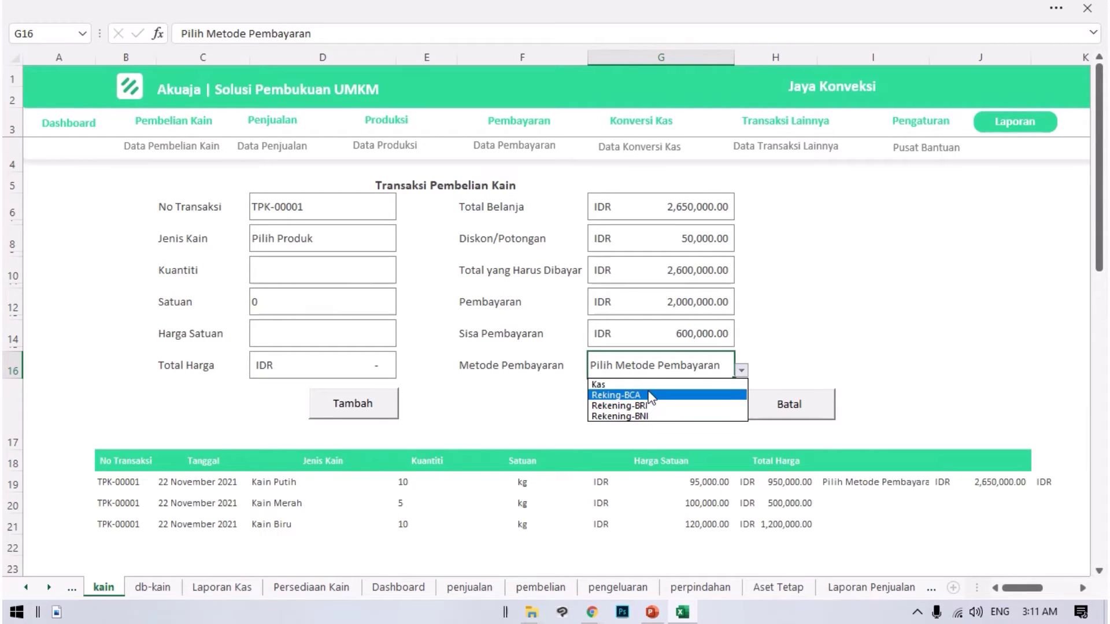
left_click(607, 385)
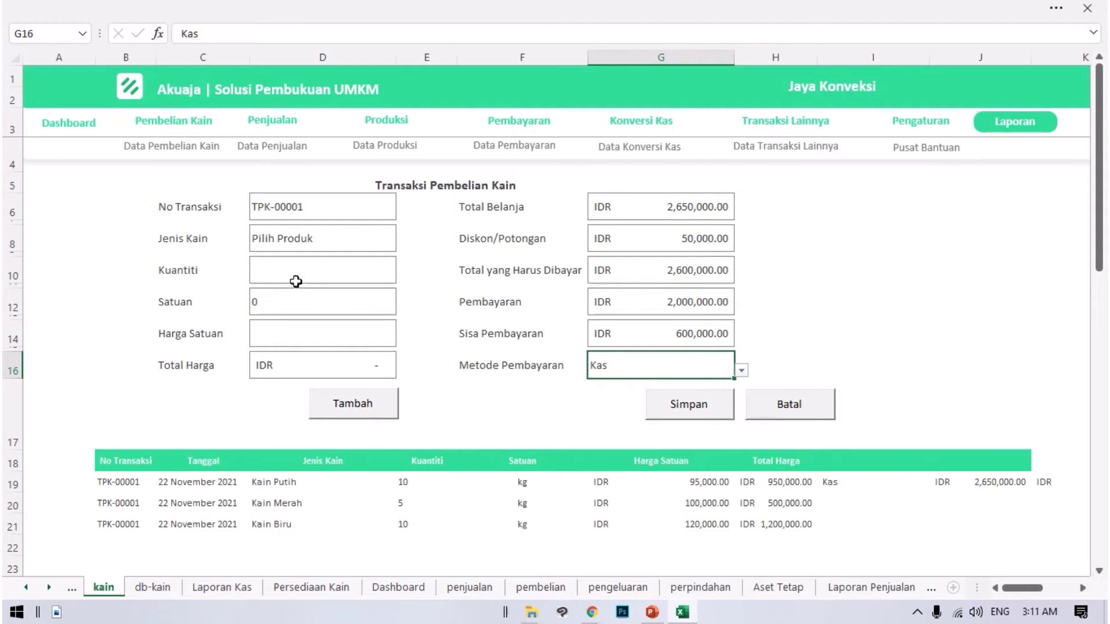
- Save the fabric purchase transaction, confirm the save, and dismiss the resulting notice
left_click(713, 411)
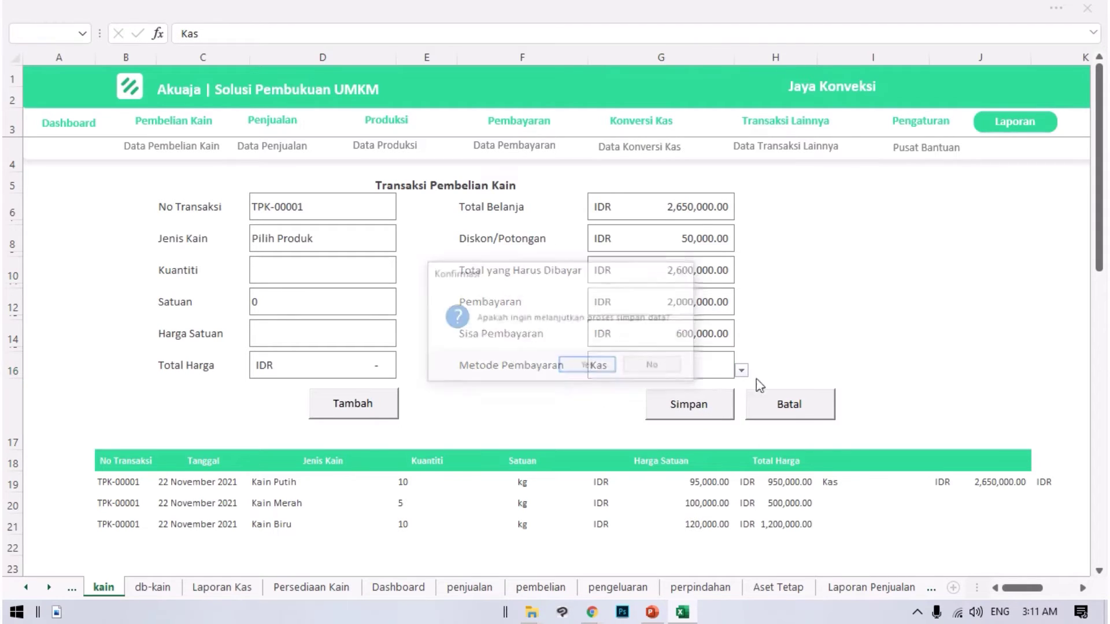
left_click(612, 370)
left_click(613, 371)
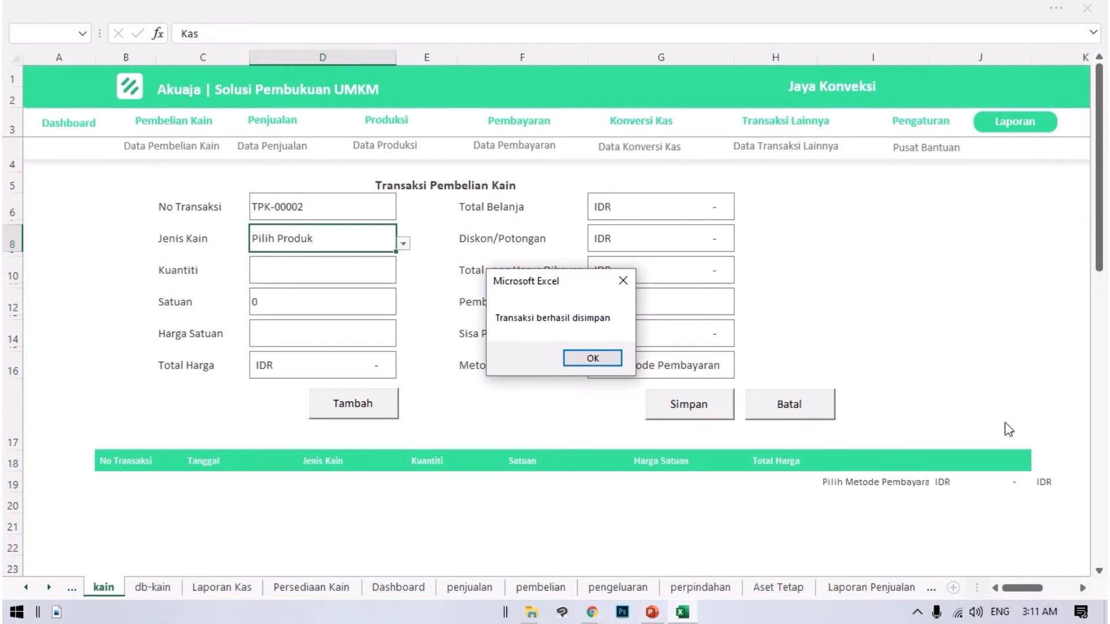
left_click(596, 365)
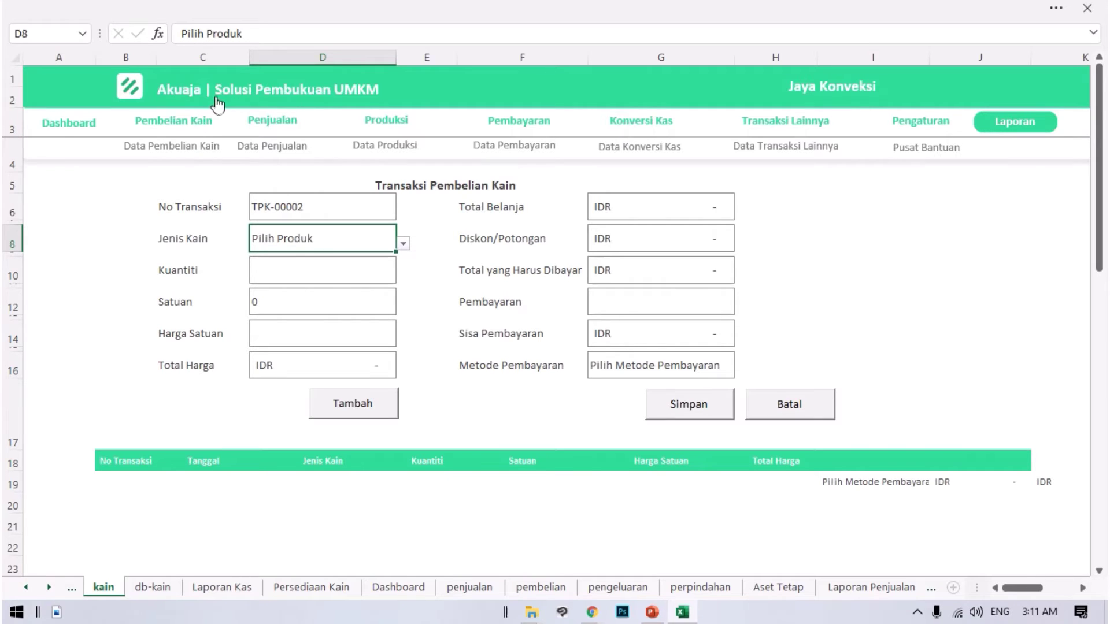
- Open Data Pembelian Kain and review the first saved row across all columns from No Transaksi to Sisa Pembayaran
left_click(165, 148)
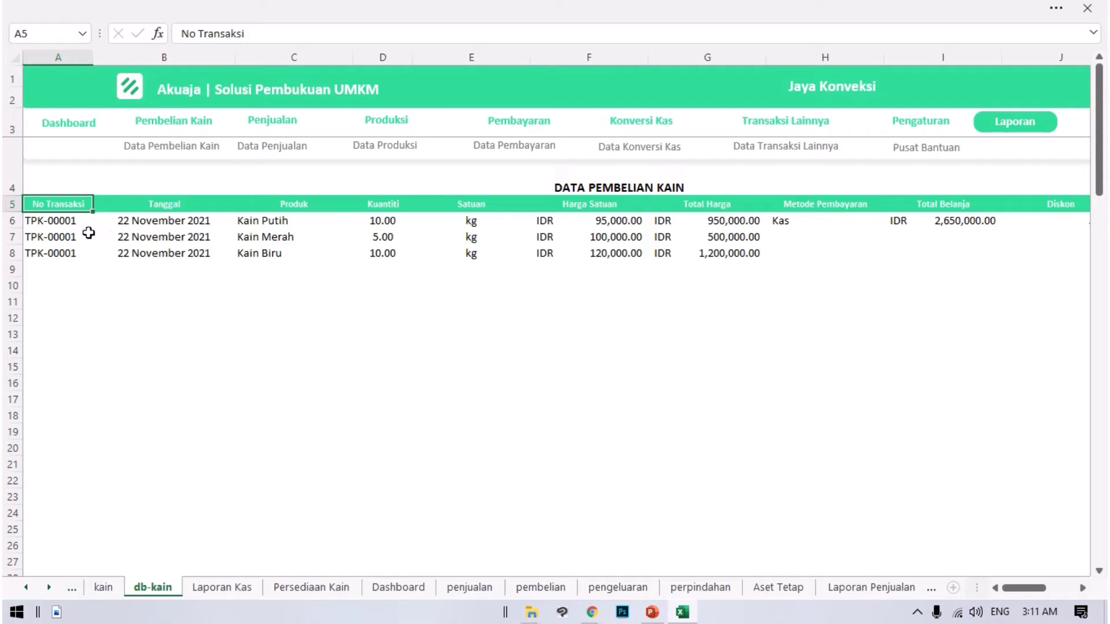
left_click(75, 223)
key("Right")
key("Right")
key("Right")
key("Right")
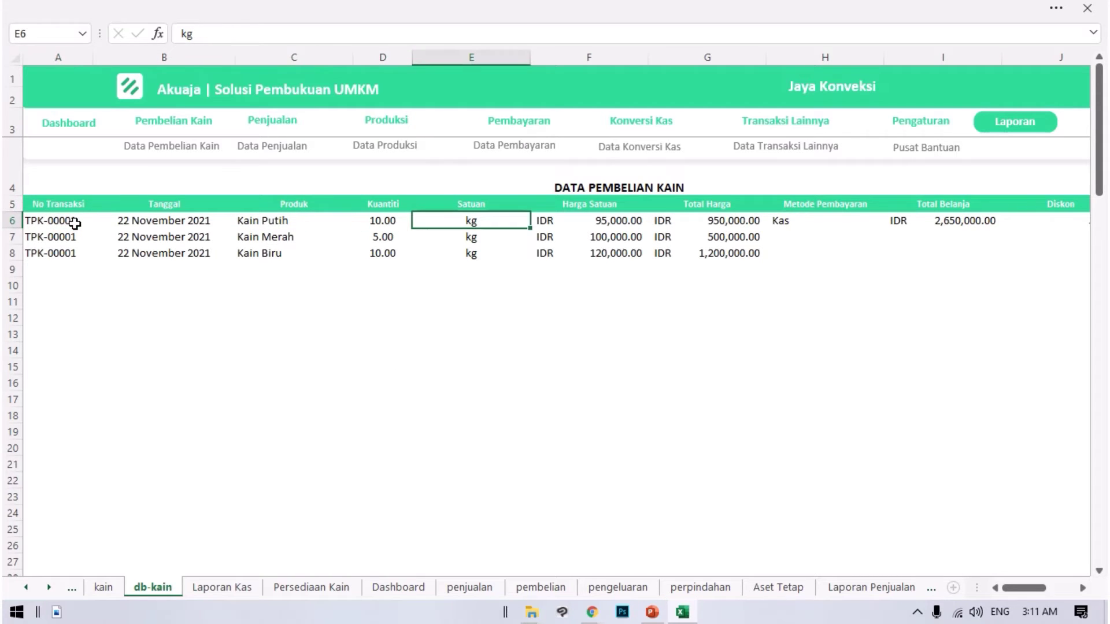
key("Right")
key("Right")
key("Right")
key("Right")
key("Right")
key("Right")
key("Right")
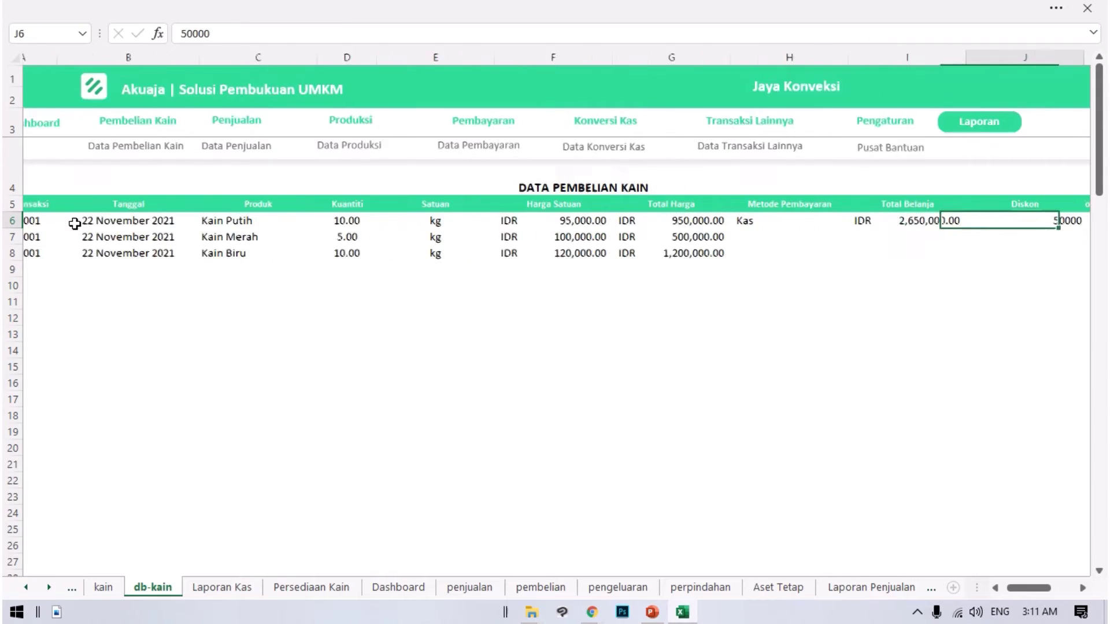
key("Right")
key("Right")
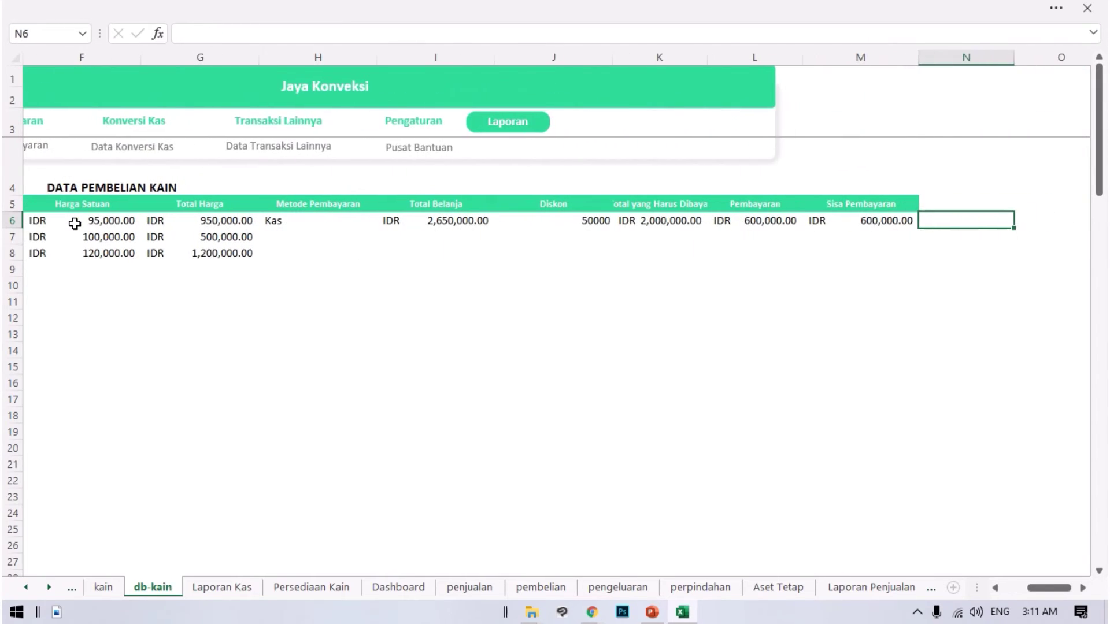
key("Left")
key("Left")
key("Left")
key("Left")
key("Left")
key("Left")
key("Left")
key("Left")
key("Left")
key("Left")
key("Left")
key("Left")
key("Left")
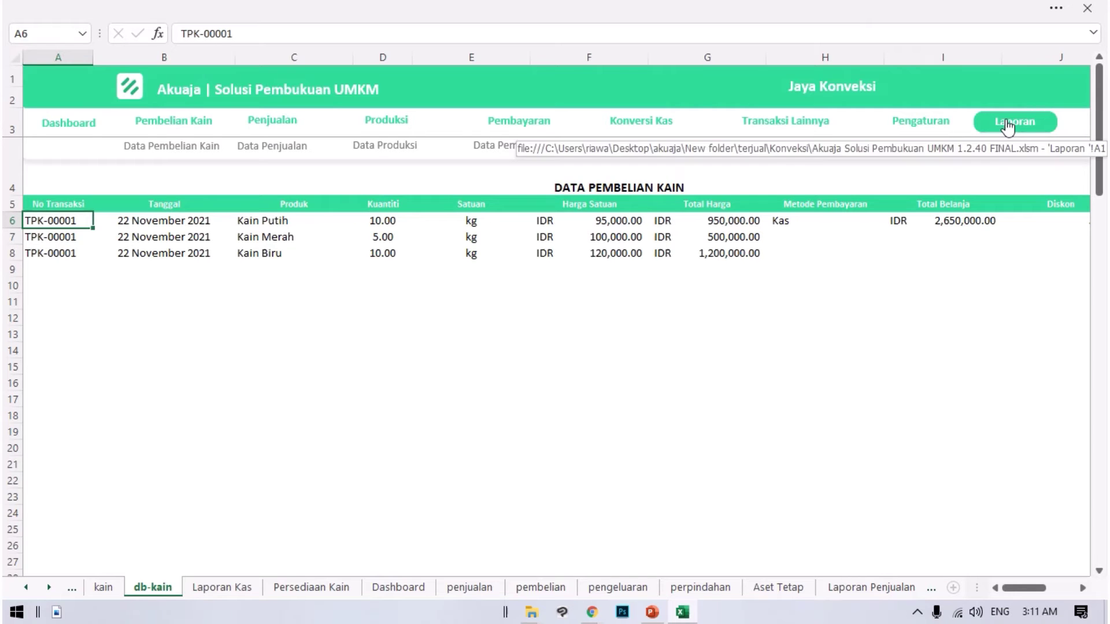
- Open the Laporan Persediaan report, look over the product stock table, and return to the Laporan overview
left_click(1032, 123)
left_click(663, 258)
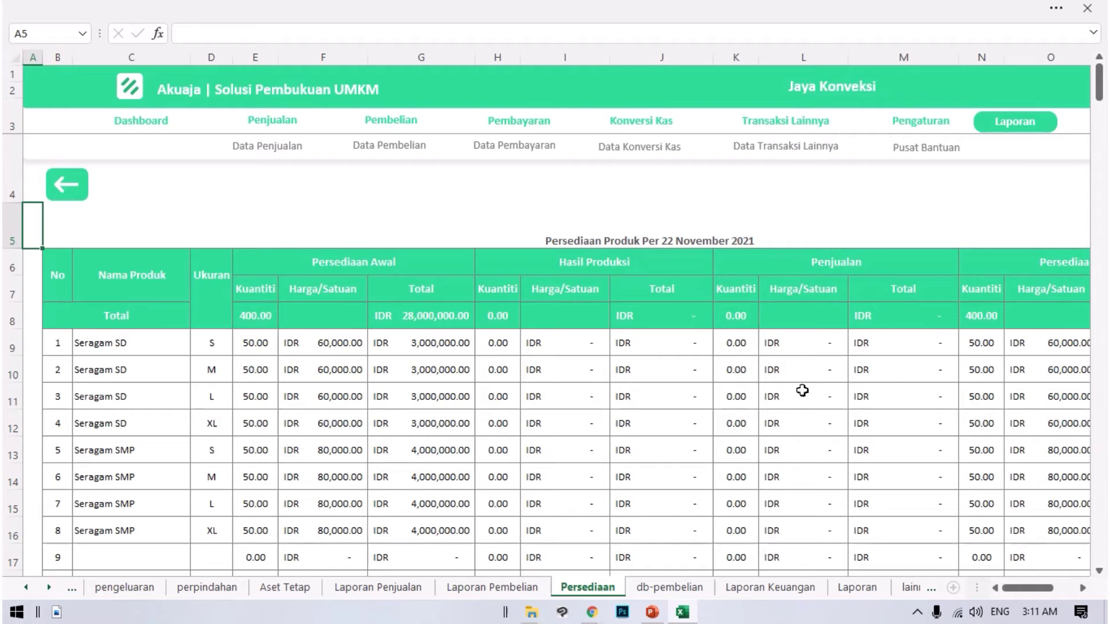
scroll(807, 390, "down", 1)
scroll(650, 370, "up", 1)
left_click(1040, 128)
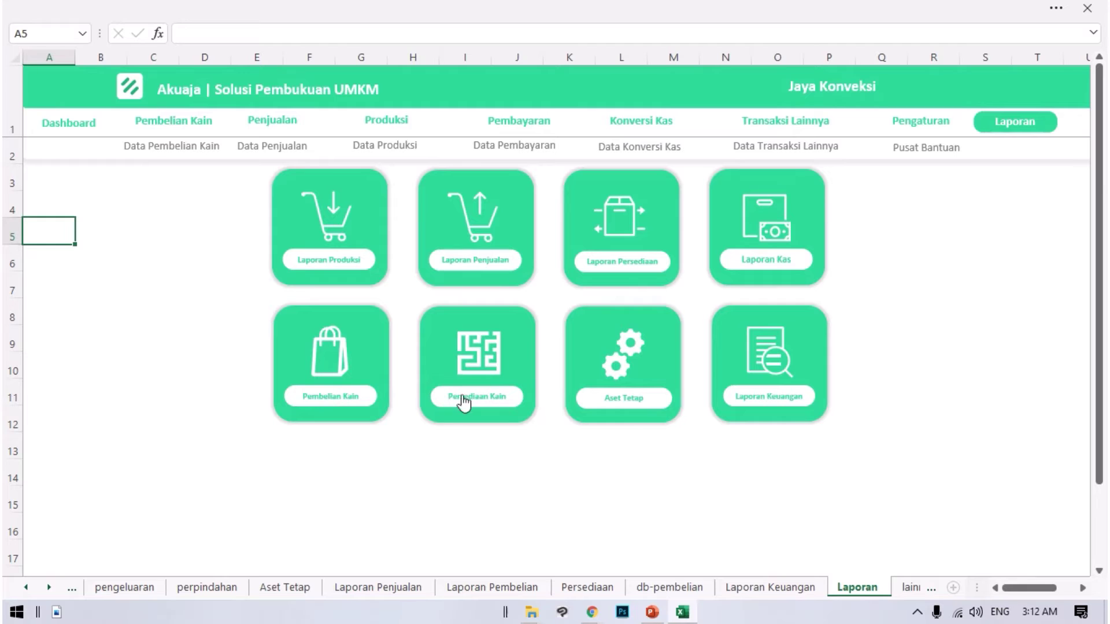
- Open the Pembelian Kain report and check the total Kuantiti and the quantities for Kain Putih, Kain Merah and Kain Biru
left_click(327, 383)
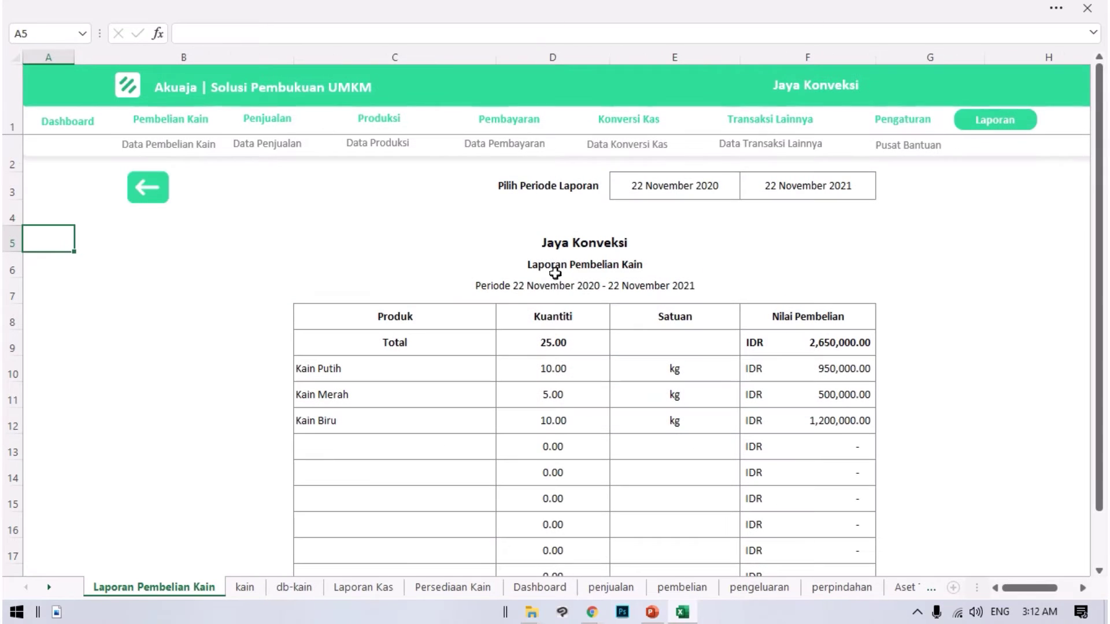
scroll(579, 330, "down", 6)
scroll(570, 330, "up", 5)
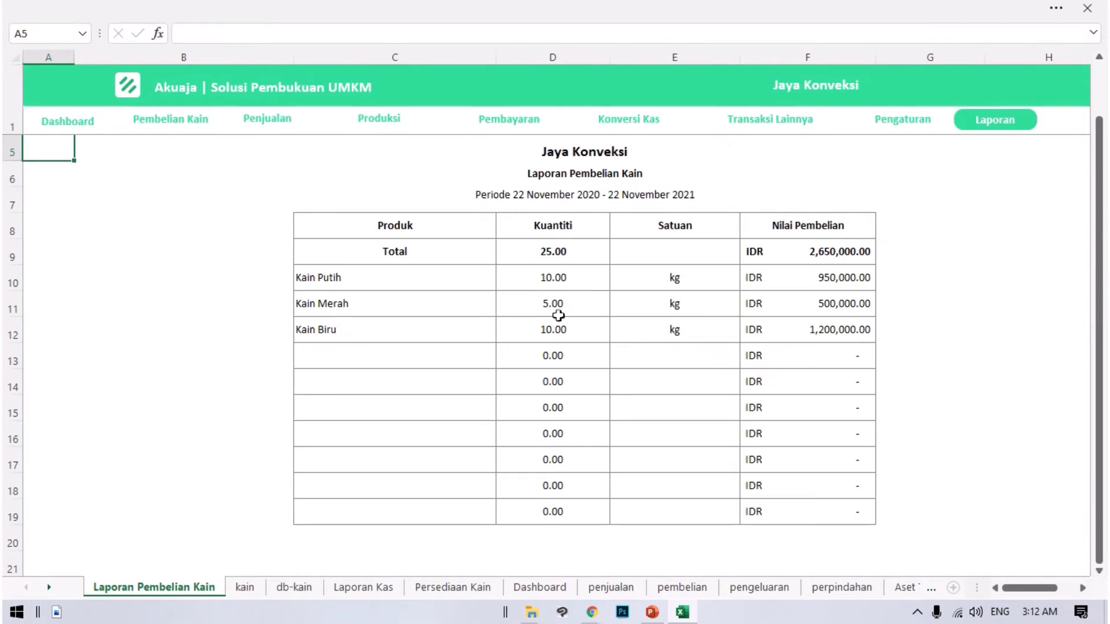
left_click(510, 252)
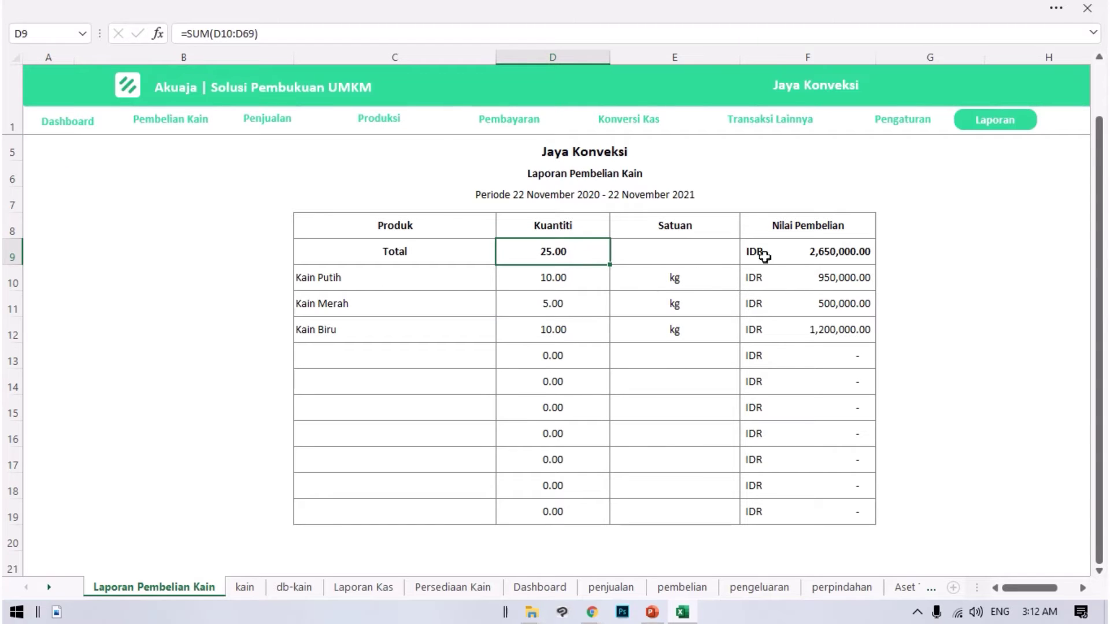
left_click(572, 279)
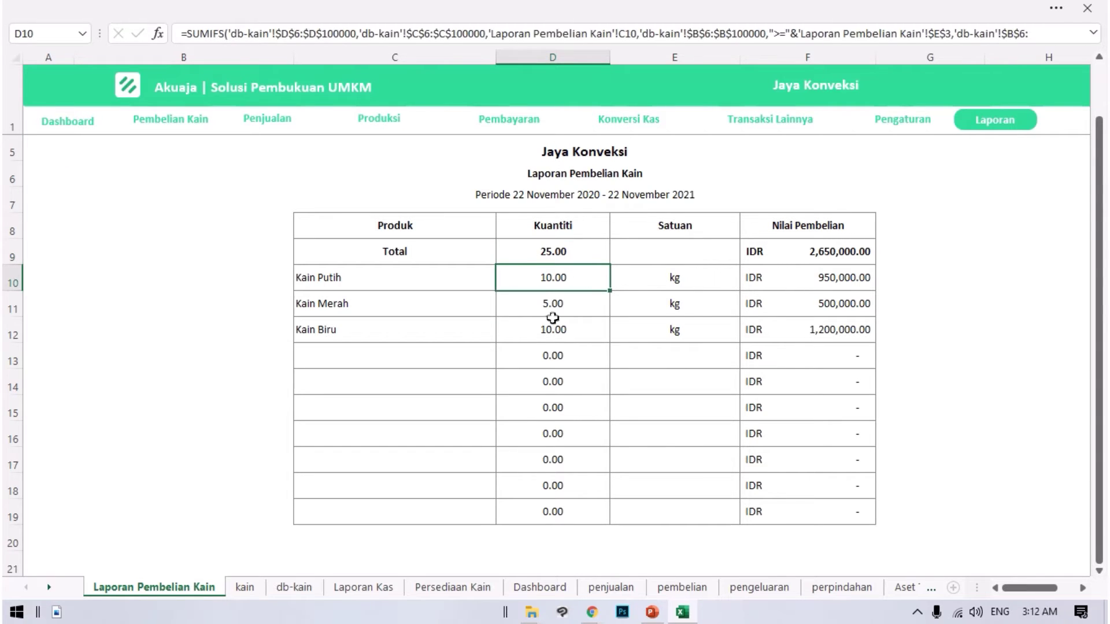
left_click(549, 295)
left_click(559, 330)
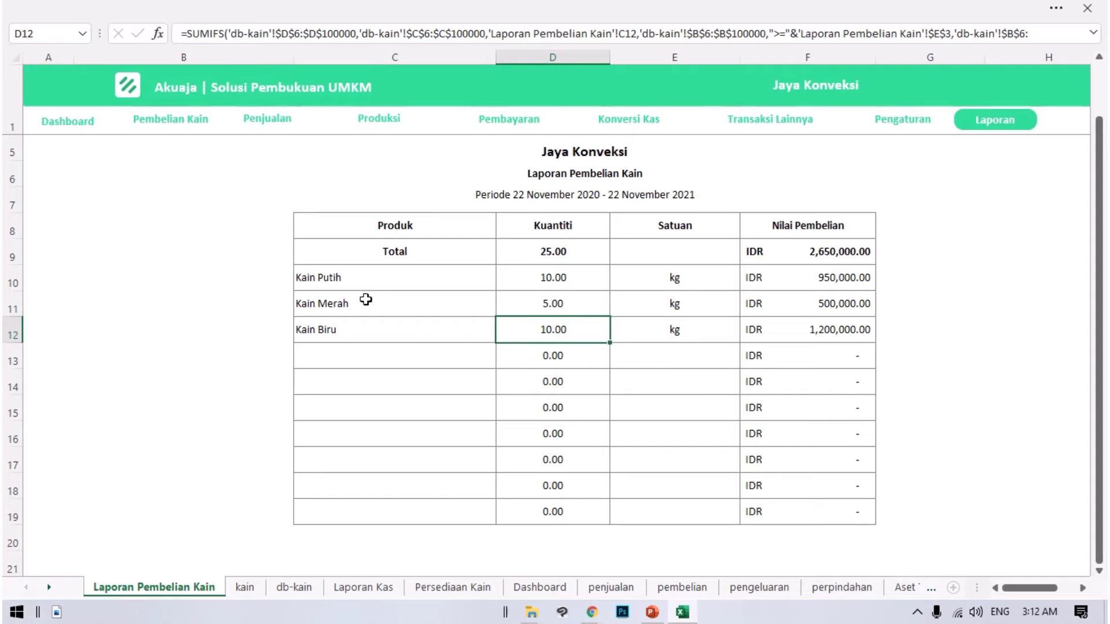
- Compare the Nilai Pembelian of Kain Putih with its quantity and check the total purchase value
left_click(834, 276)
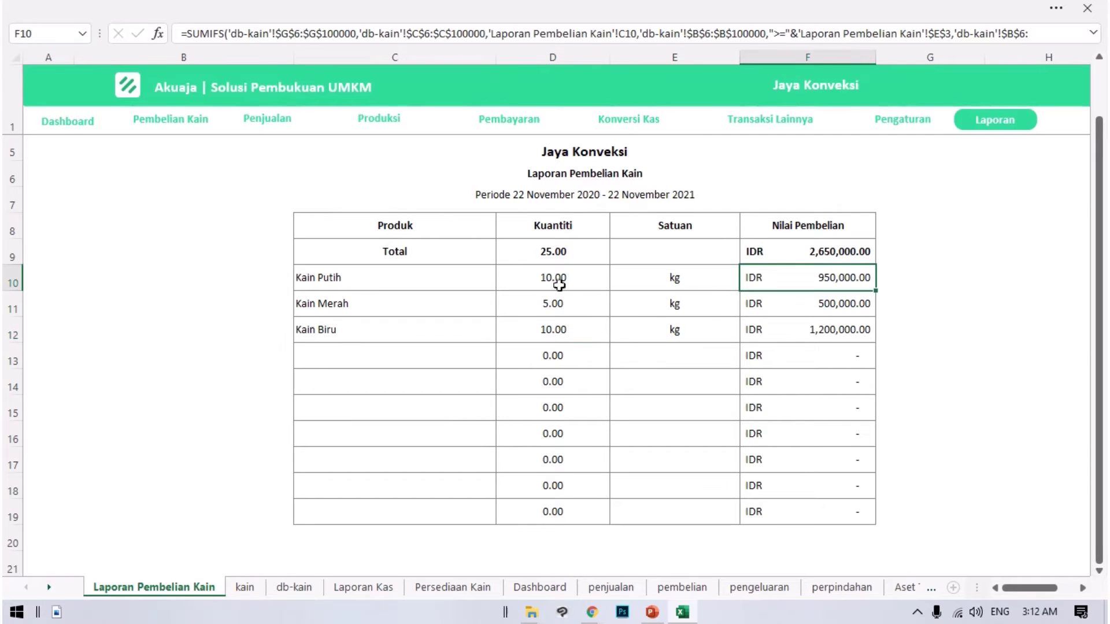
left_click(560, 283)
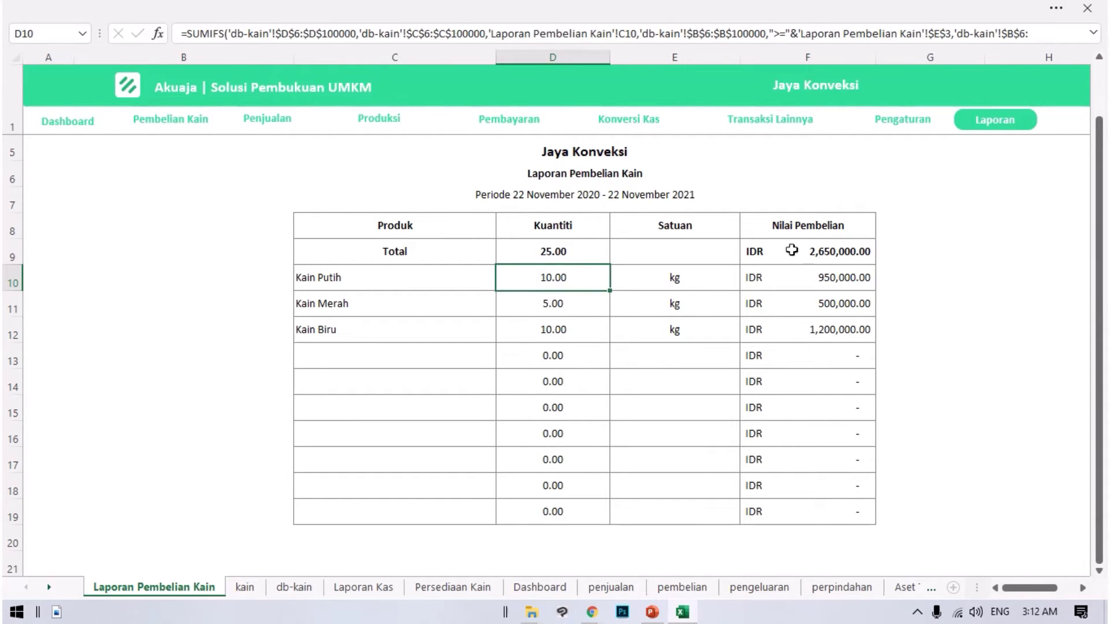
left_click(836, 253)
left_click(855, 279)
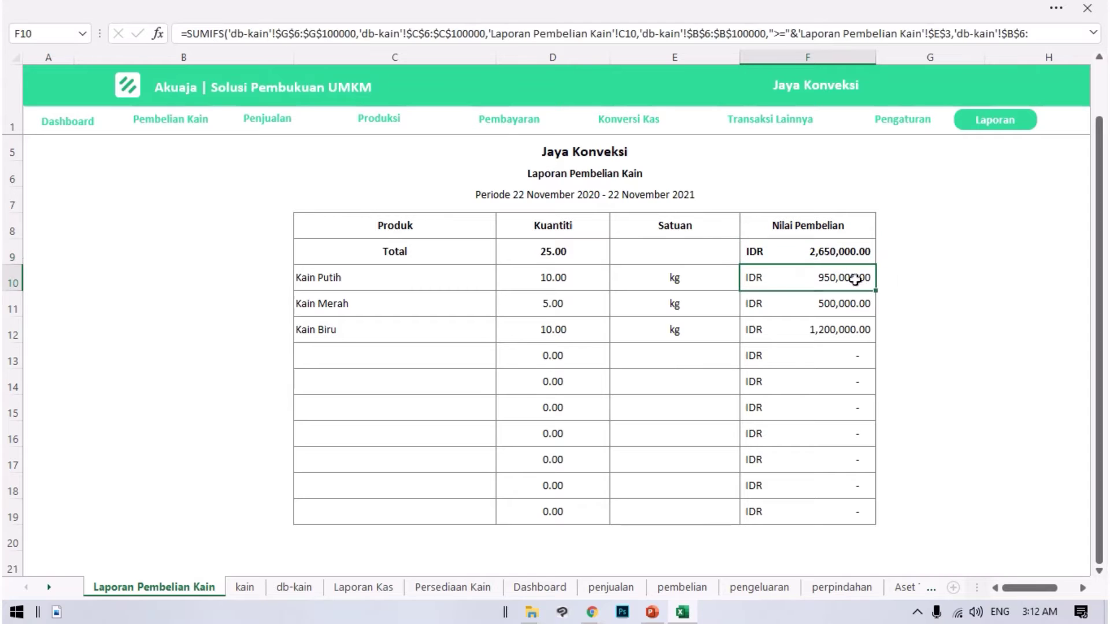
left_click(814, 254)
scroll(983, 173, "up", 1)
- Open the Persediaan Kain report and review the Persediaan Awal, Pembelian and Persediaan Akhir sections through to Satuan
left_click(993, 129)
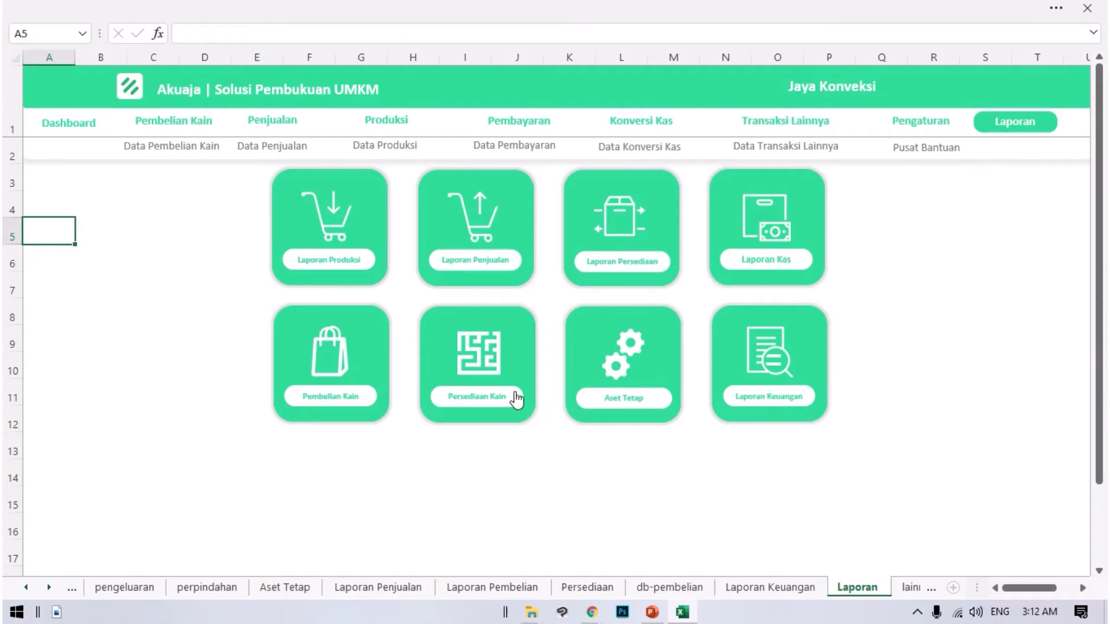
left_click(497, 373)
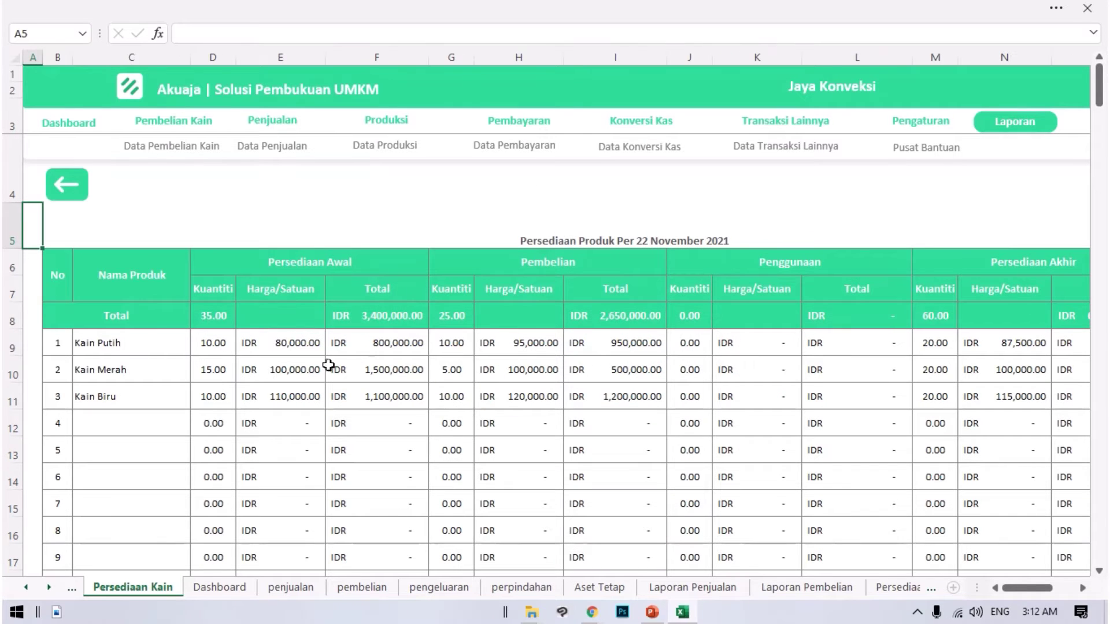
left_click_drag(237, 261, 390, 435)
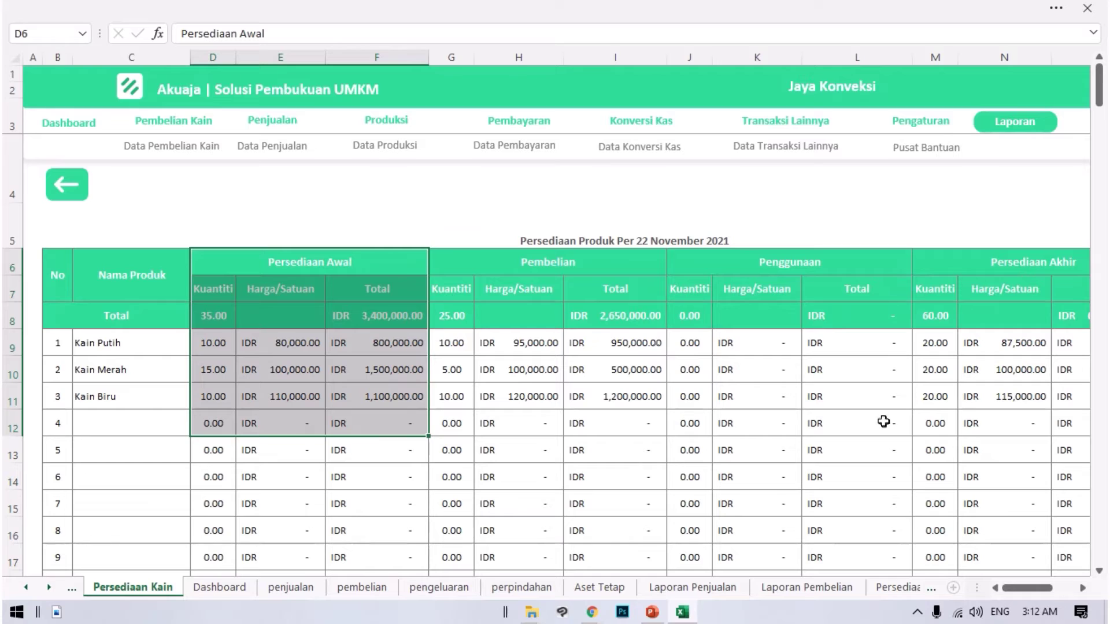
left_click_drag(453, 260, 659, 486)
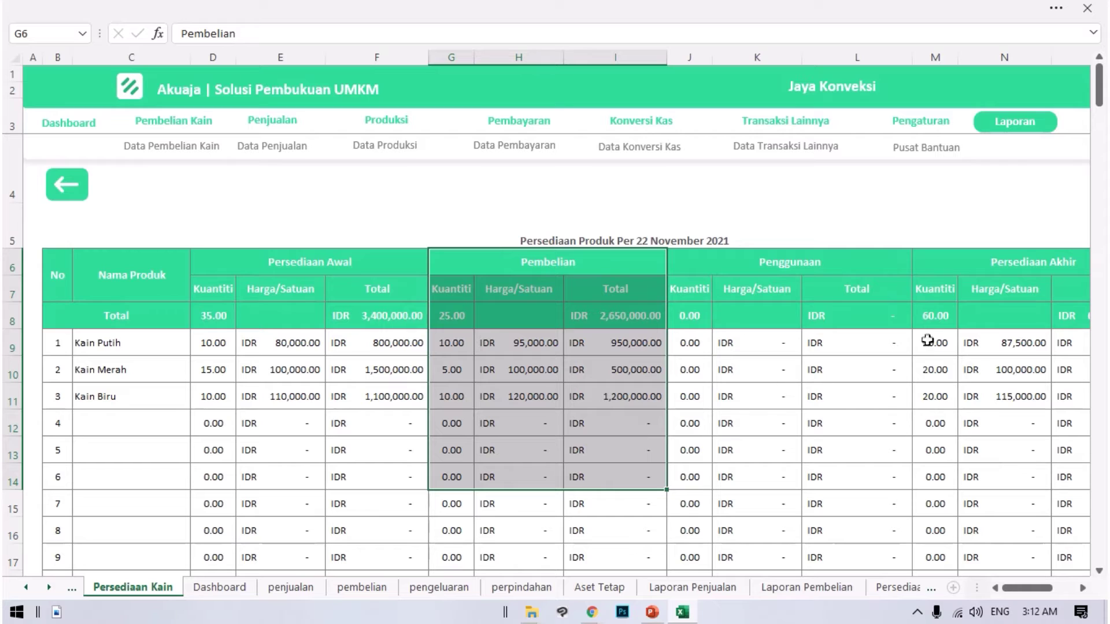
key("Right")
key("Right")
key("Right")
key("Right")
key("Right")
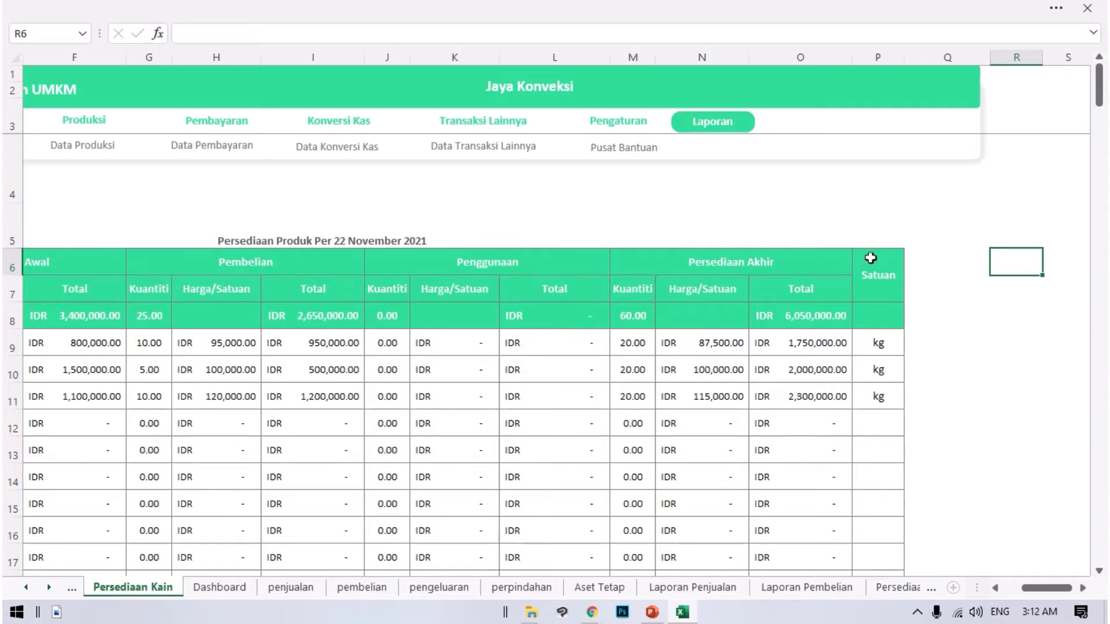
left_click_drag(1047, 588, 1028, 588)
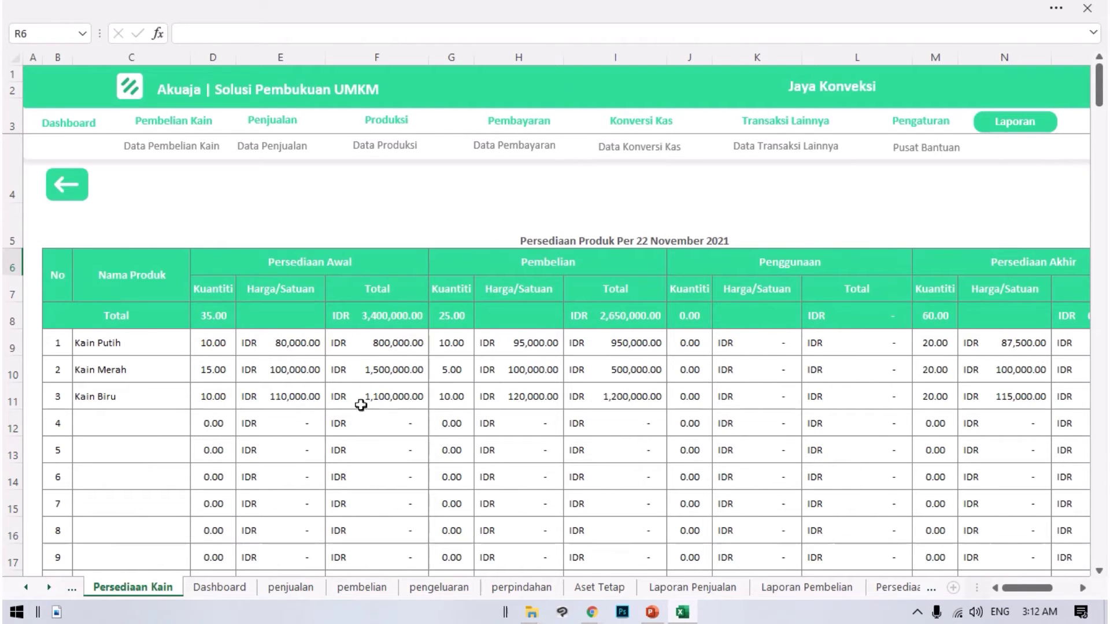
- Open the Transaksi Penjualan form and choose Seragam SD as the Produk
left_click(285, 136)
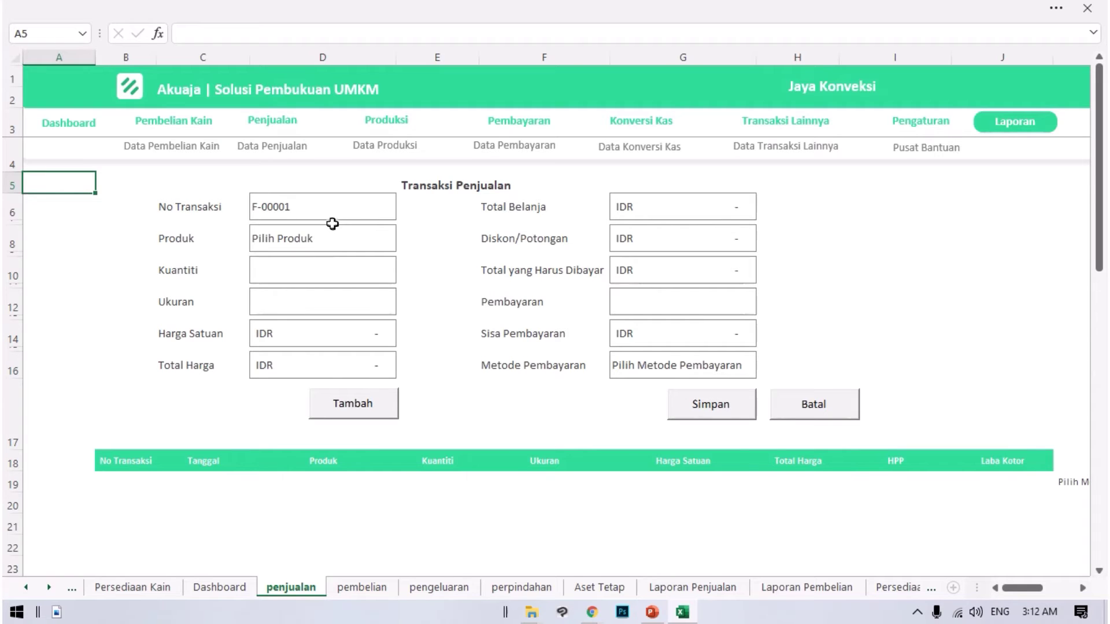
left_click(380, 216)
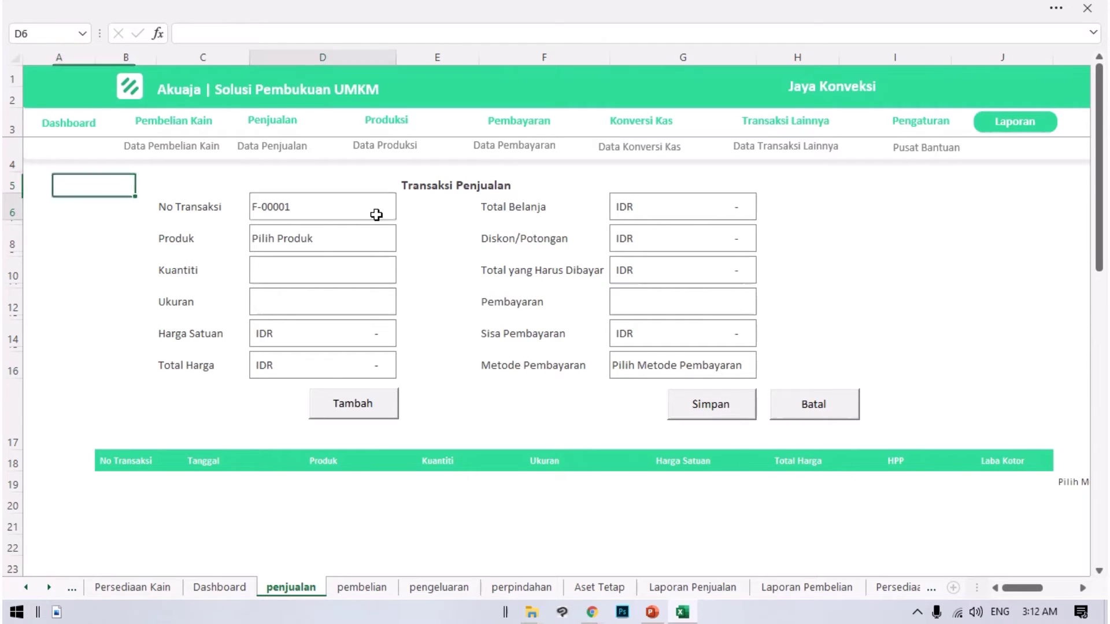
left_click(355, 243)
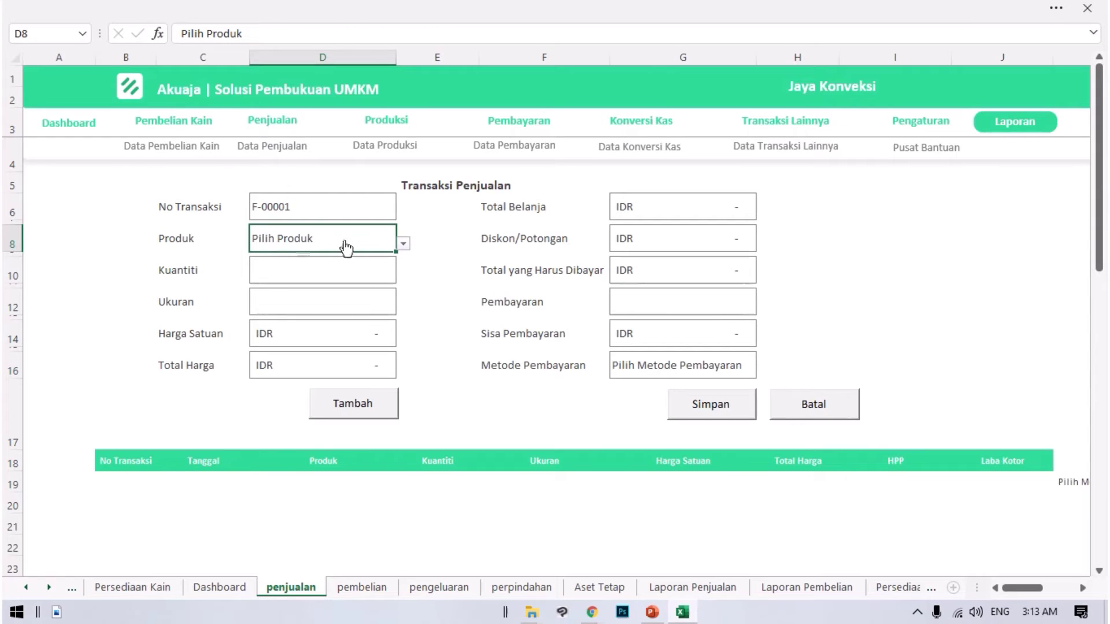
left_click(233, 248)
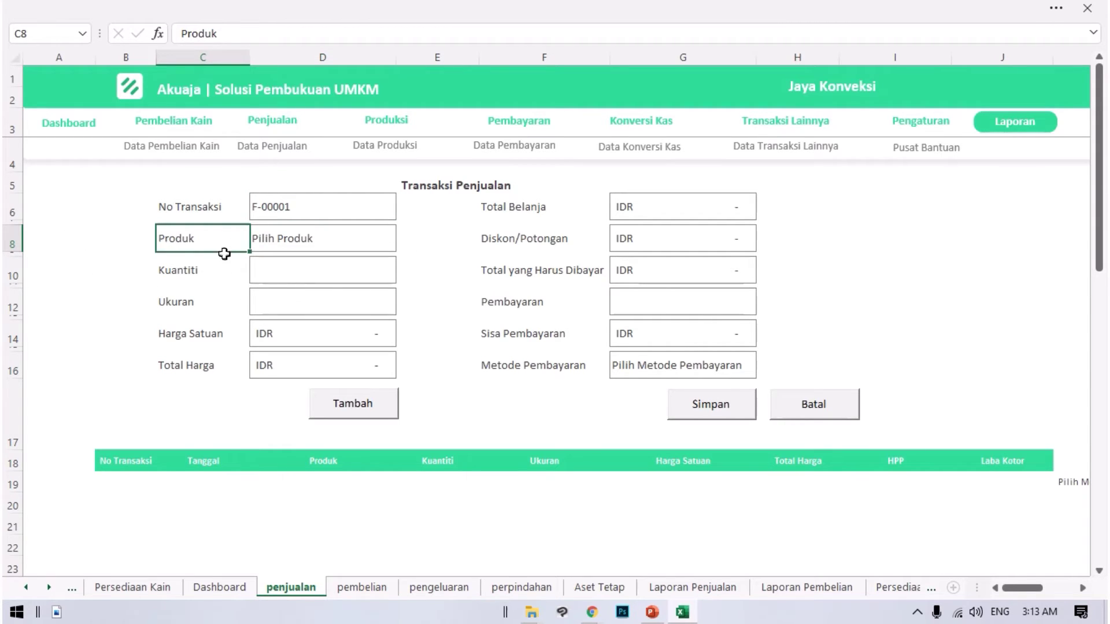
left_click(259, 239)
left_click(403, 245)
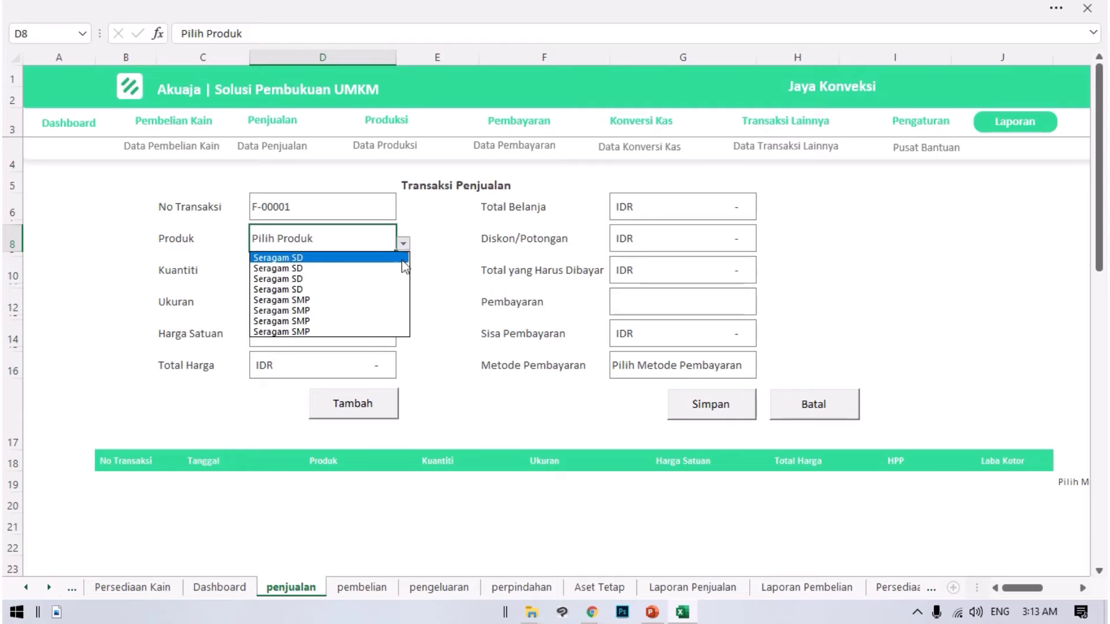
left_click(325, 258)
- Set the Kuantiti of the Seragam SD sale item to 10 and its Ukuran to S
left_click(290, 274)
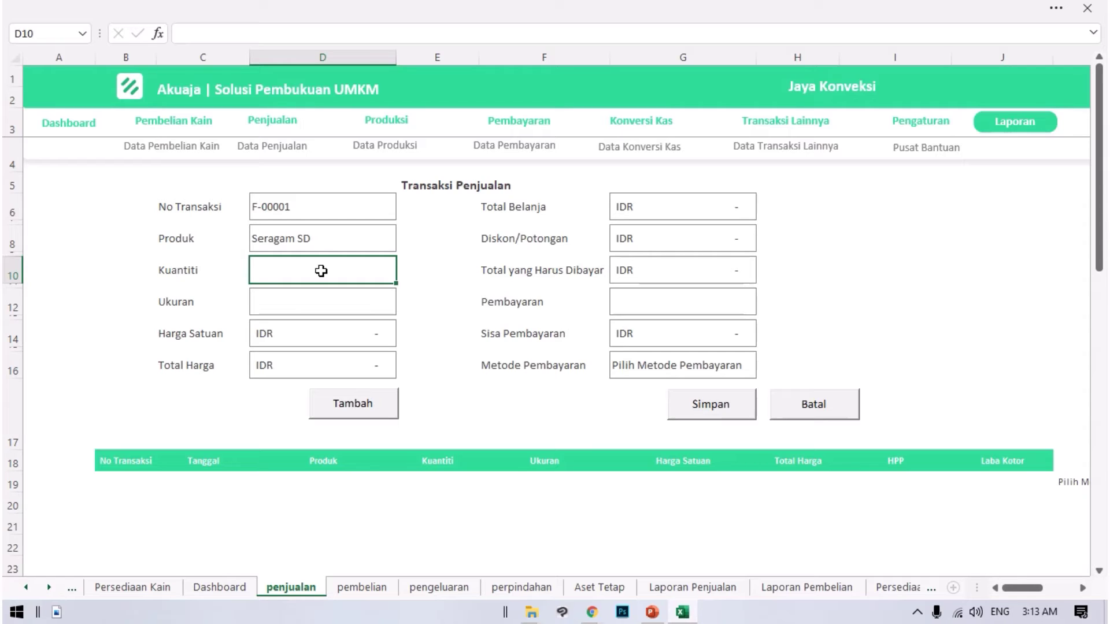
type("10")
key("Return")
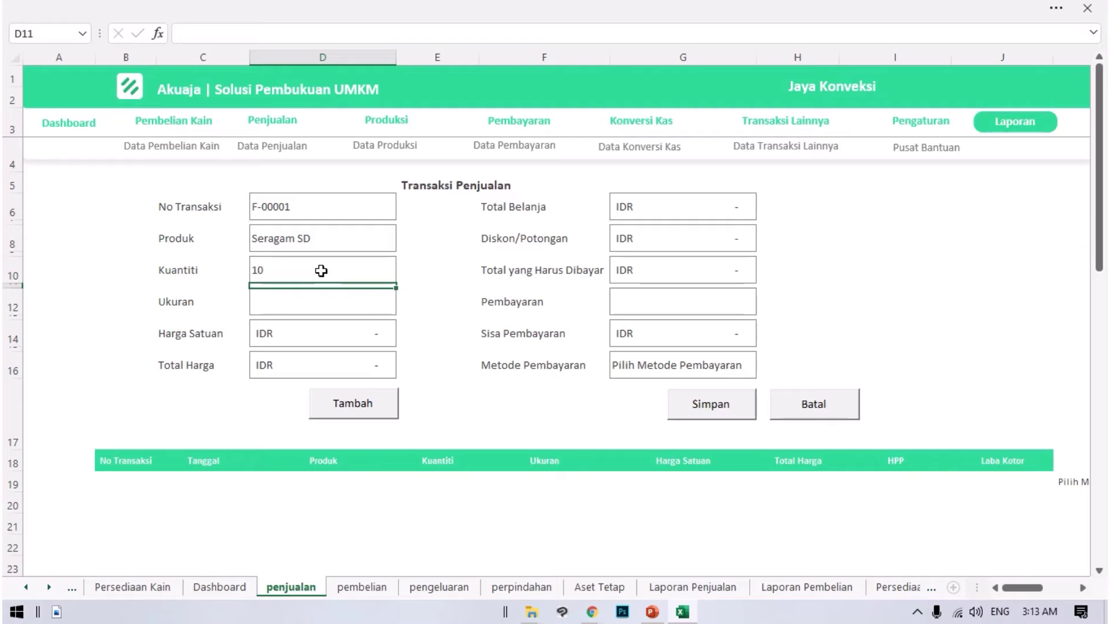
left_click(337, 302)
left_click(403, 307)
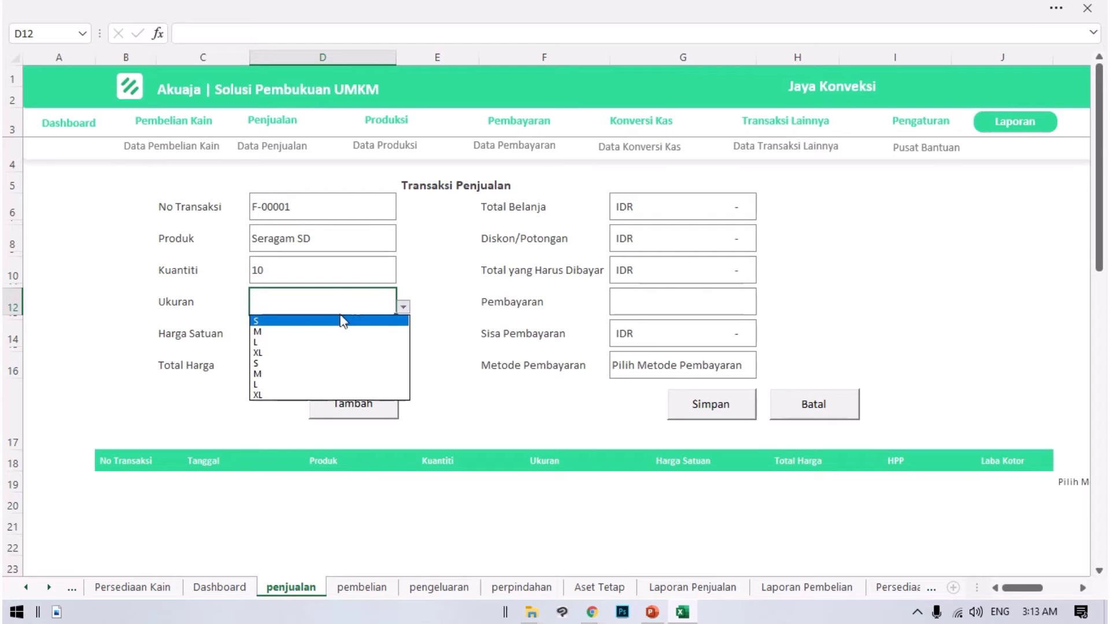
left_click(317, 322)
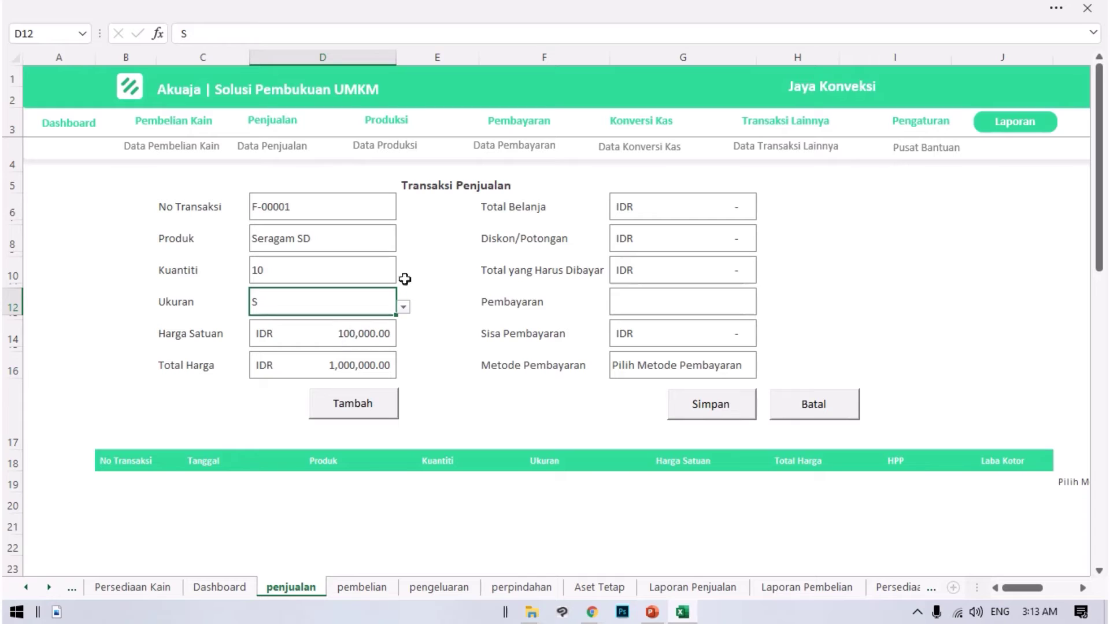
- Try overriding the Harga Satuan of the Seragam SD item with 120,000, and undo the change
left_click(332, 334)
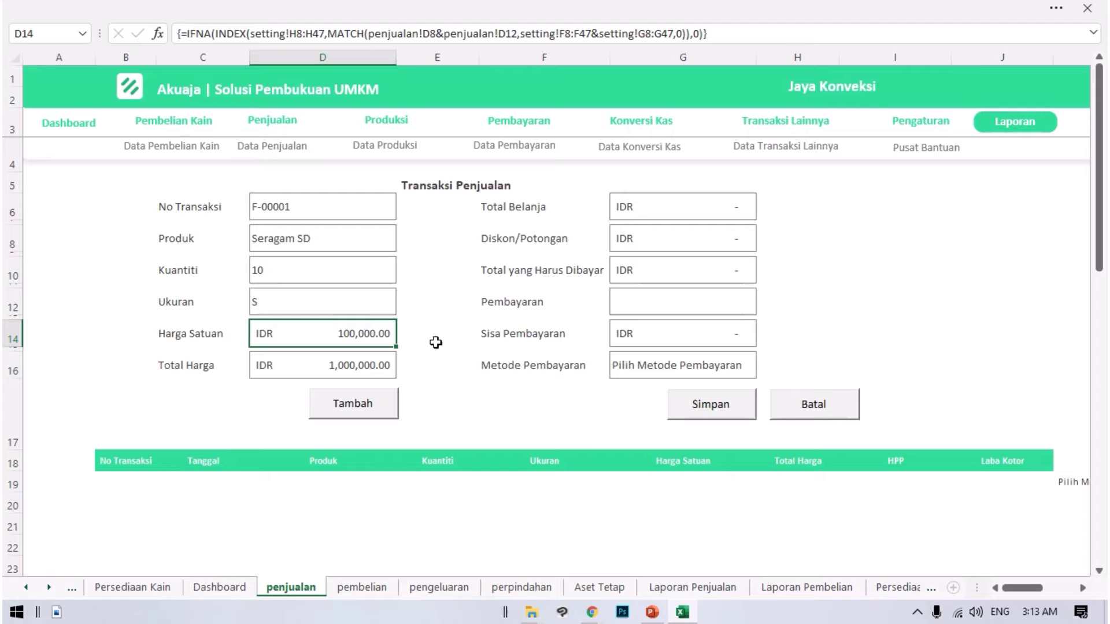
type("12")
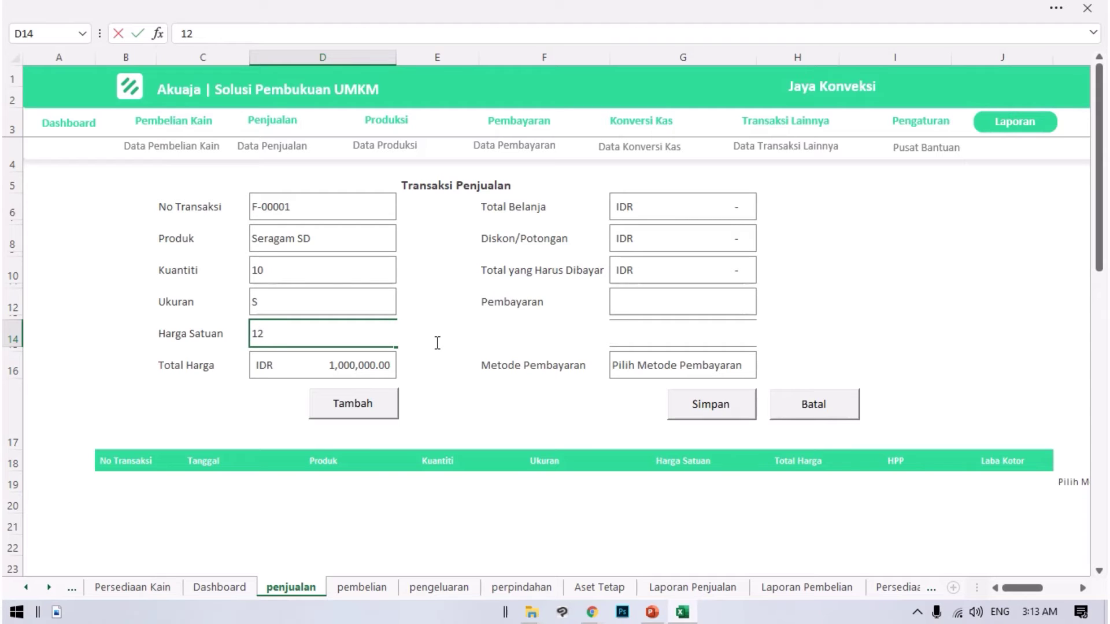
type("0,000")
key("Return")
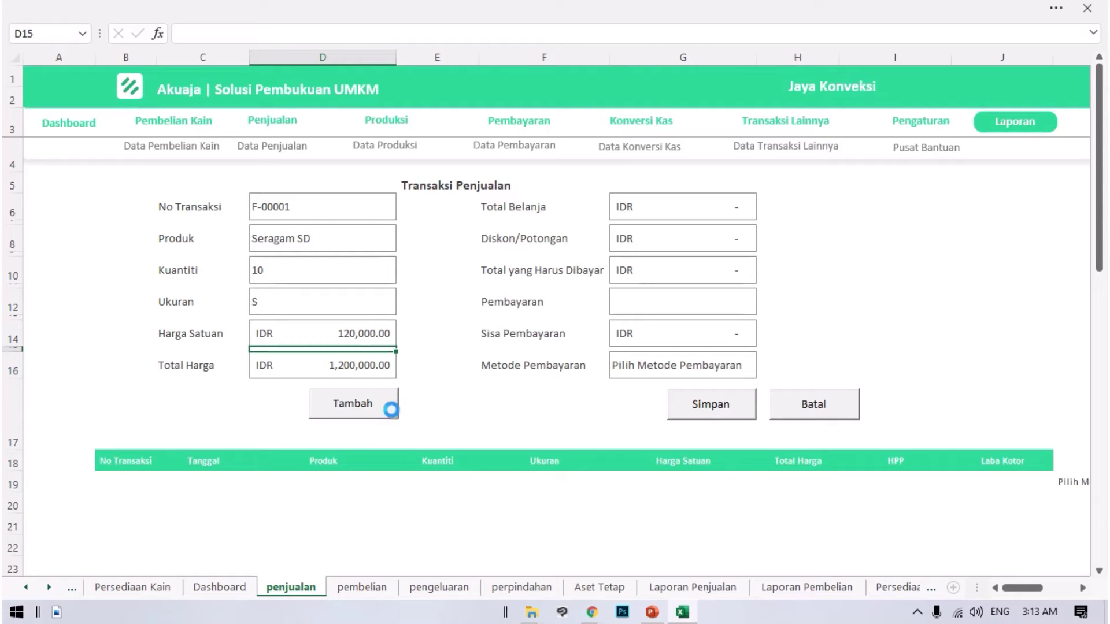
key("ctrl+z")
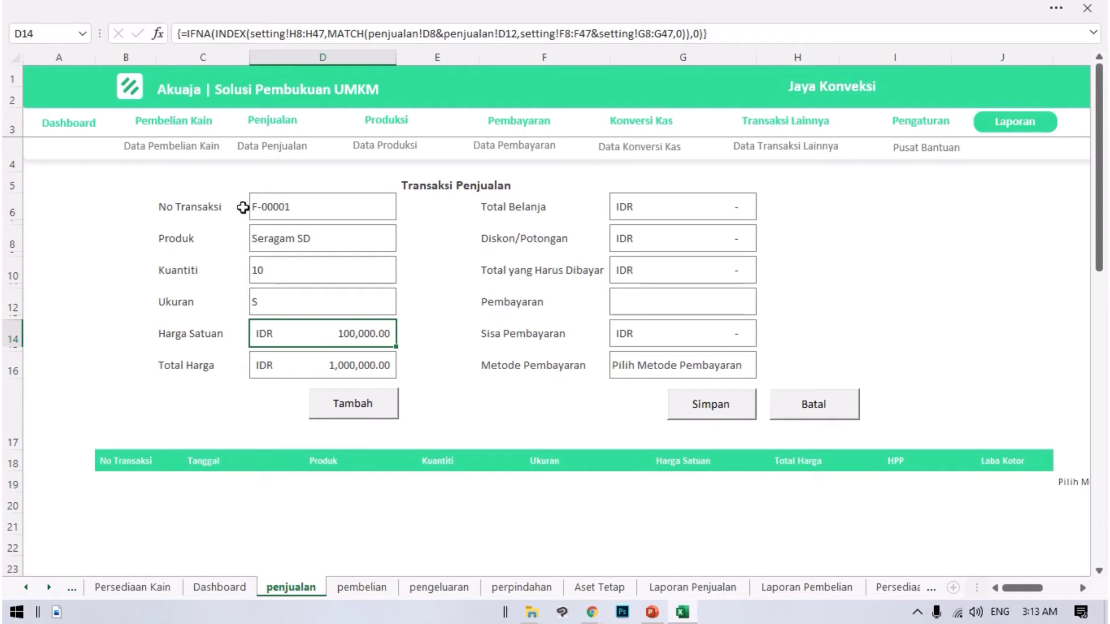
- Add the Seragam SD item to the sale and choose Seragam SMP as the next Produk
left_click(372, 412)
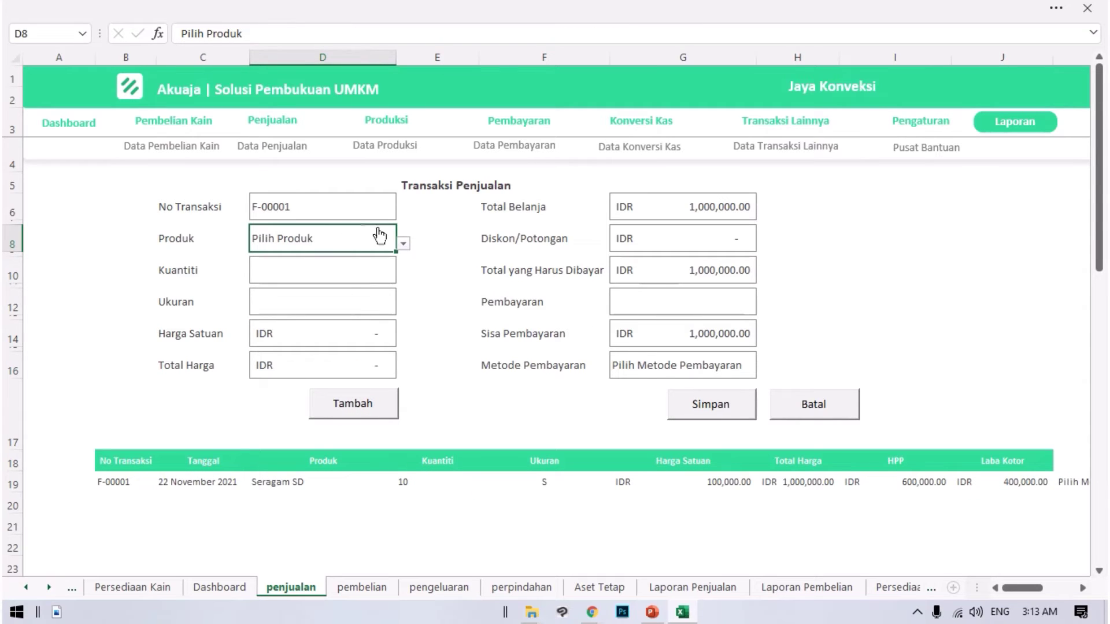
left_click(404, 245)
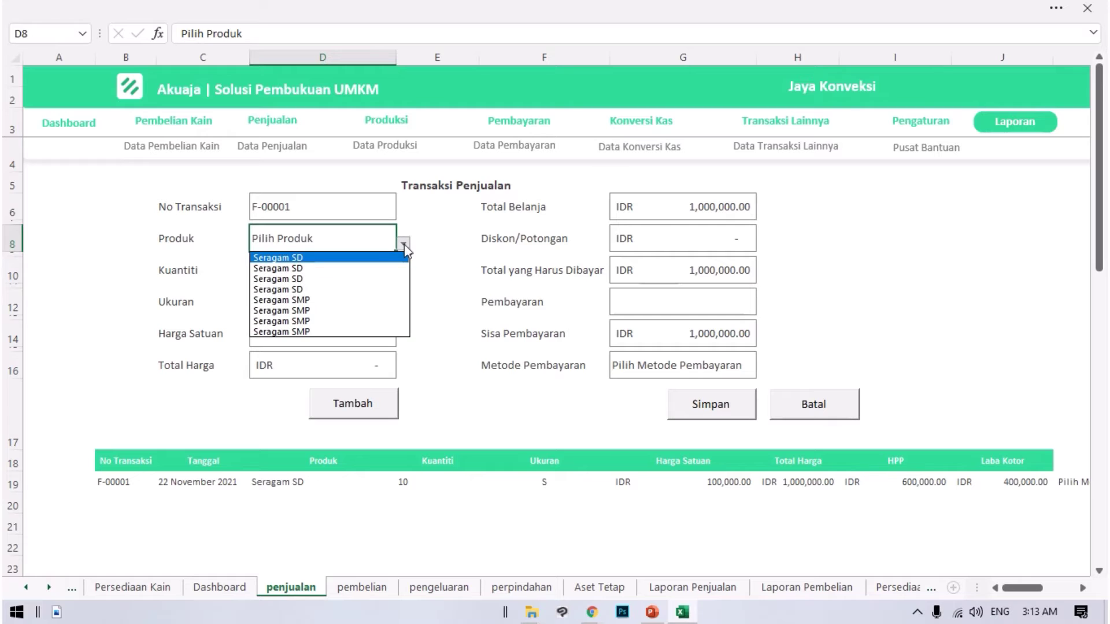
left_click(344, 303)
- Set the Kuantiti of the Seragam SMP sale item to 10 and pick Ukuran S from its size options
left_click(302, 272)
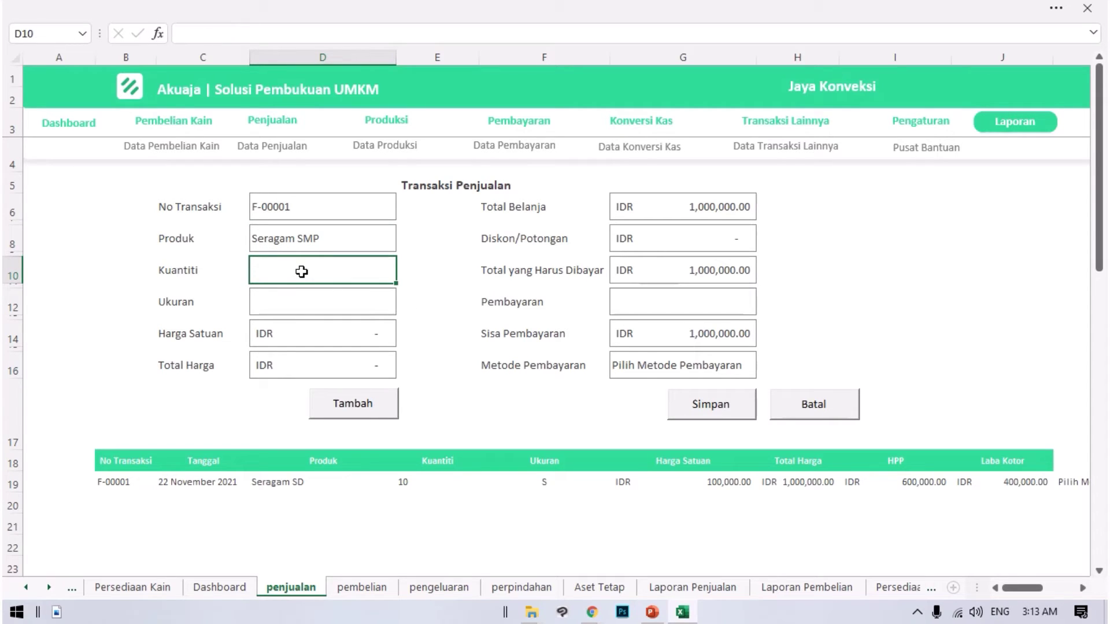
type("10")
key("Return")
left_click(307, 296)
left_click(404, 306)
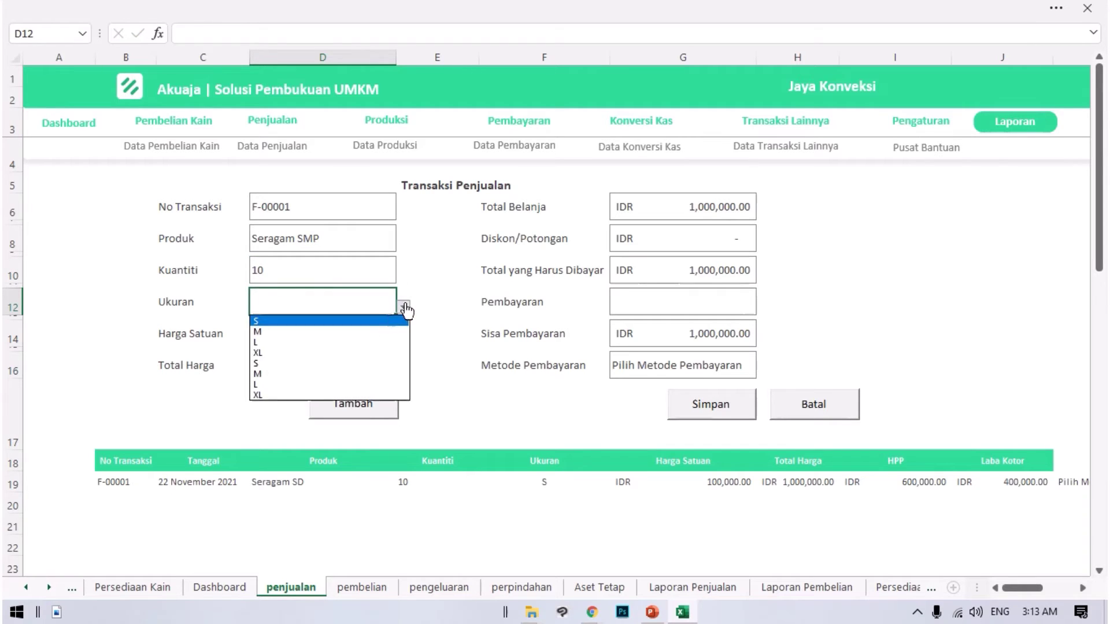
left_click(310, 363)
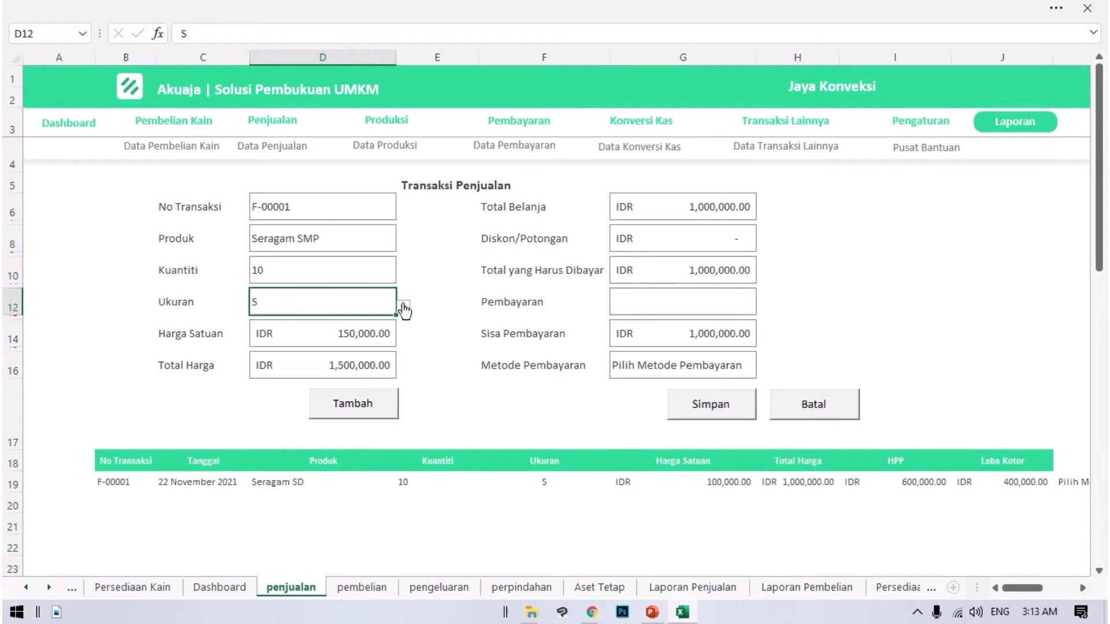
left_click(404, 307)
left_click(338, 370)
- Open Pengaturan and check the Ukuran and Harga Jual of the products in Pengaturan Produk
left_click(929, 121)
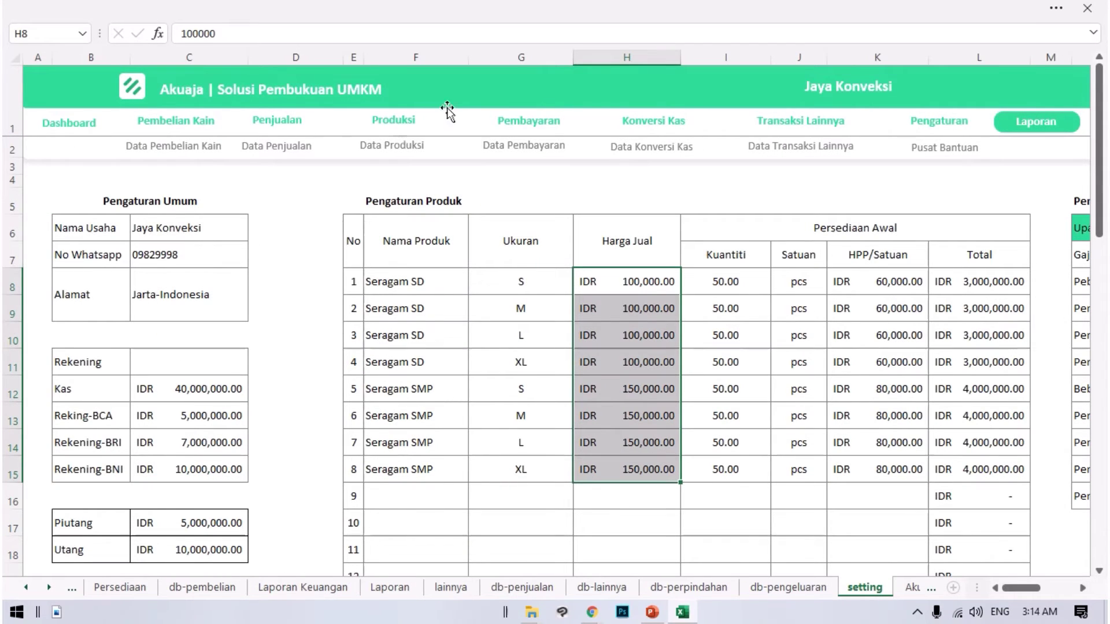
- Return to the Penjualan form and add the size M Seragam SMP item to the sale
left_click(284, 123)
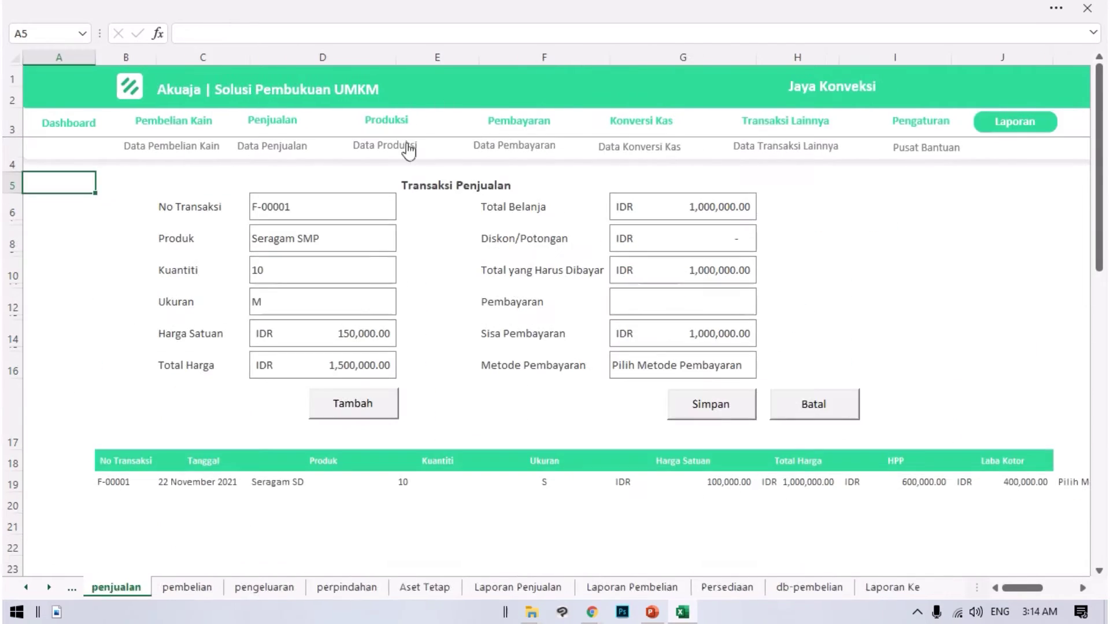
left_click(315, 333)
left_click(380, 409)
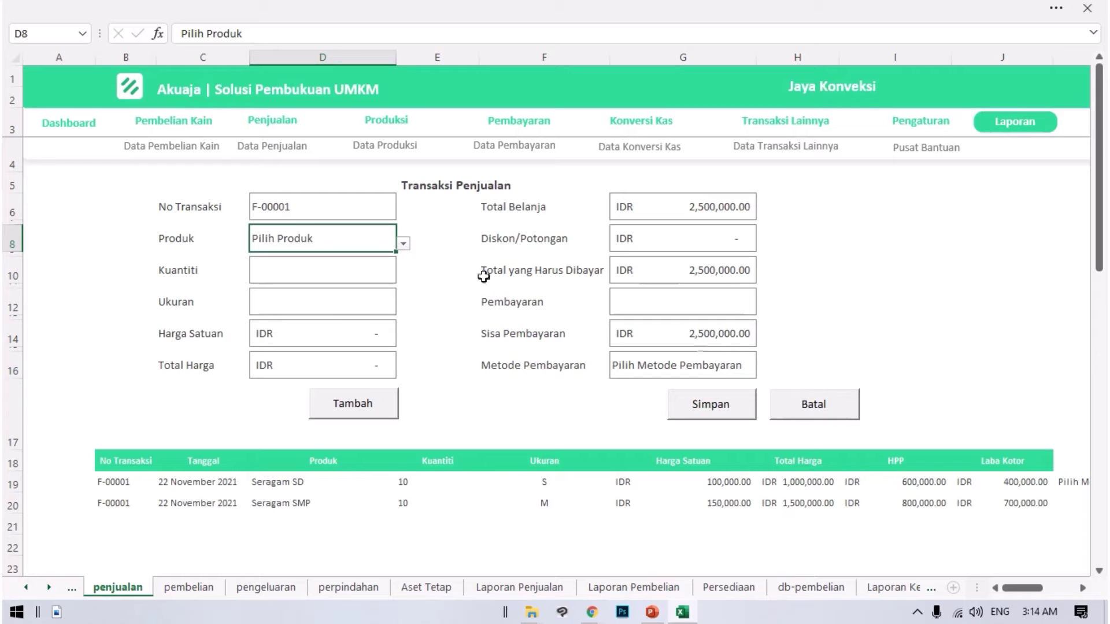
left_click(665, 209)
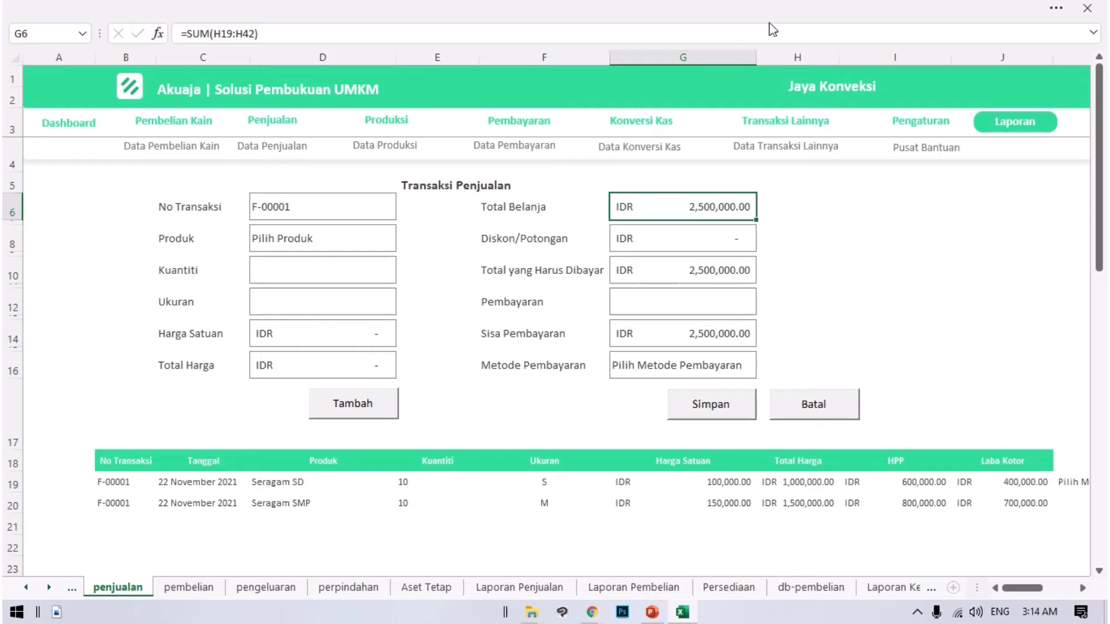
- Set the sale's Diskon/Potongan to 100,000 and check Total yang Harus Dibayar
left_click(688, 233)
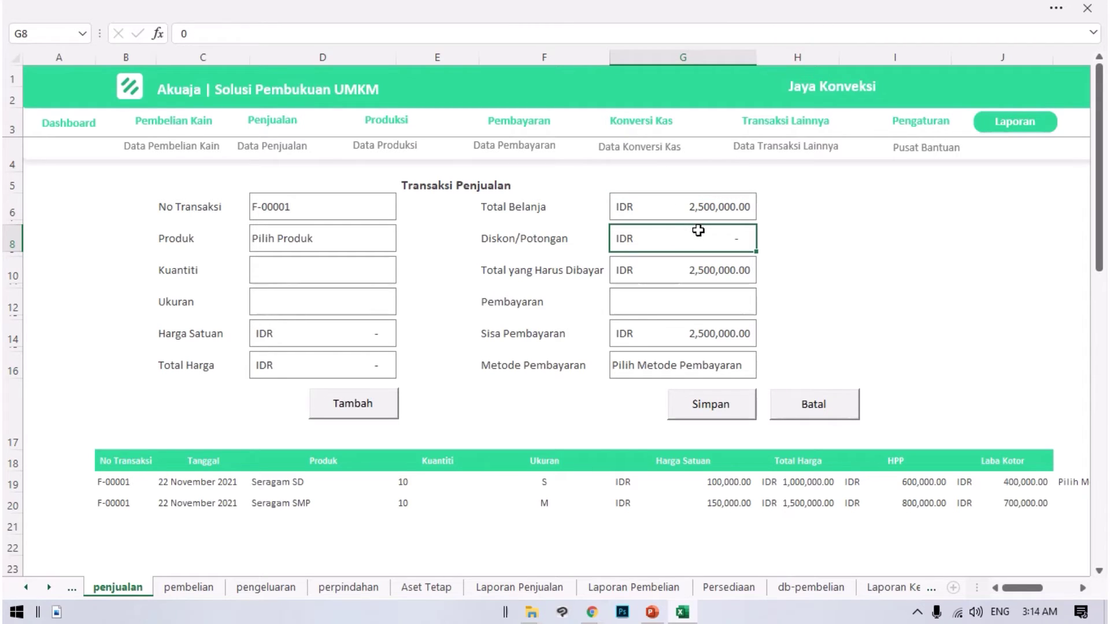
type("100,")
type("00000")
key("Return")
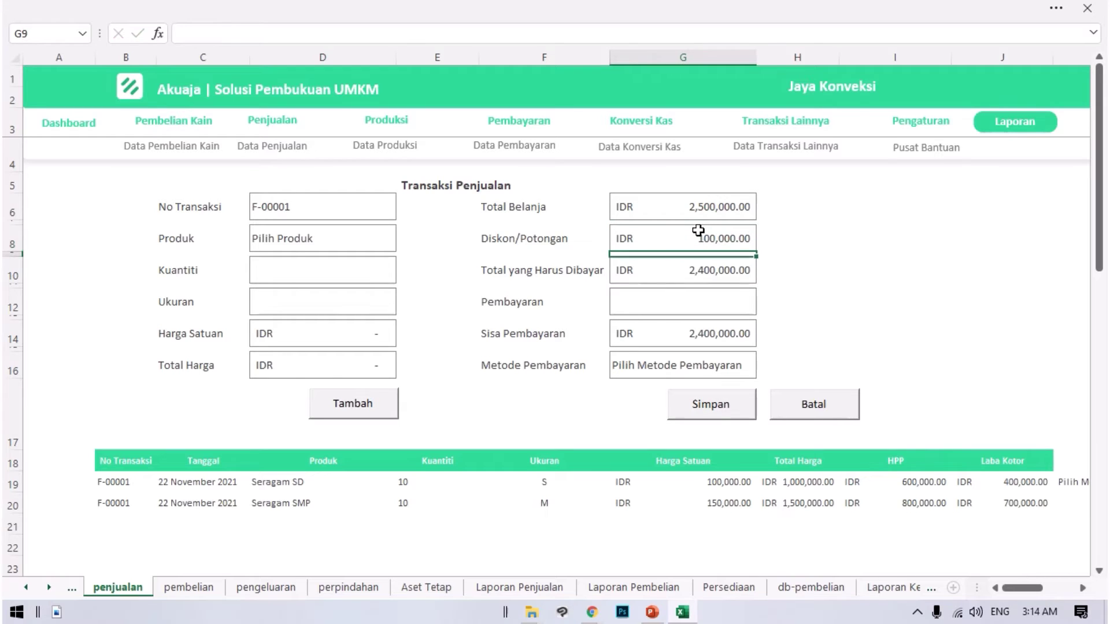
left_click(673, 269)
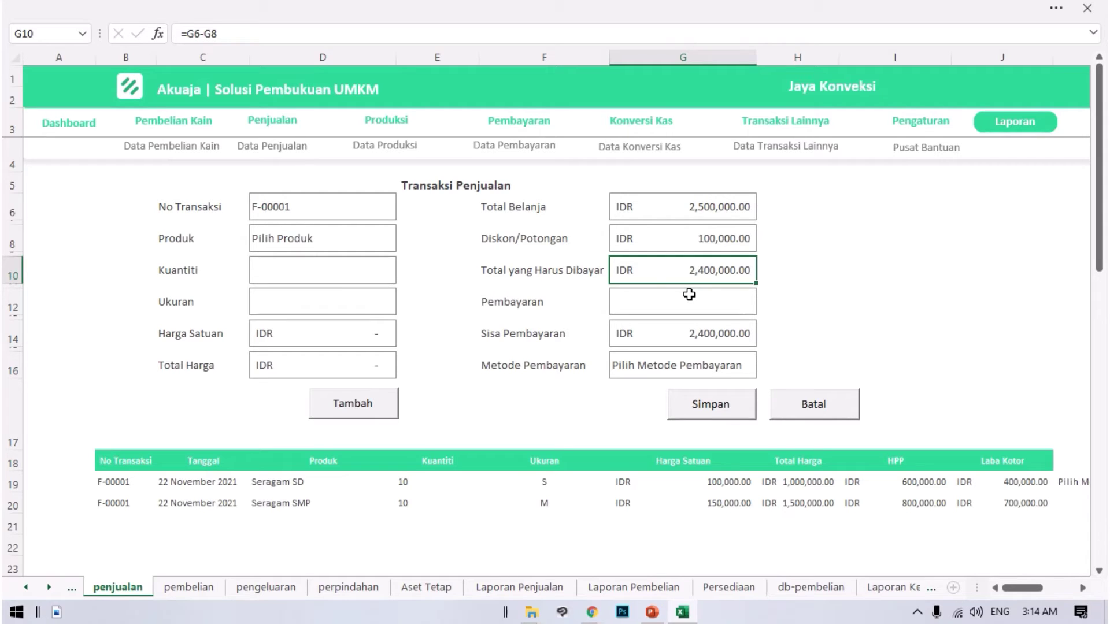
- Set the sale's Pembayaran to 2,000,000 and check Sisa Pembayaran
left_click(583, 301)
left_click(671, 307)
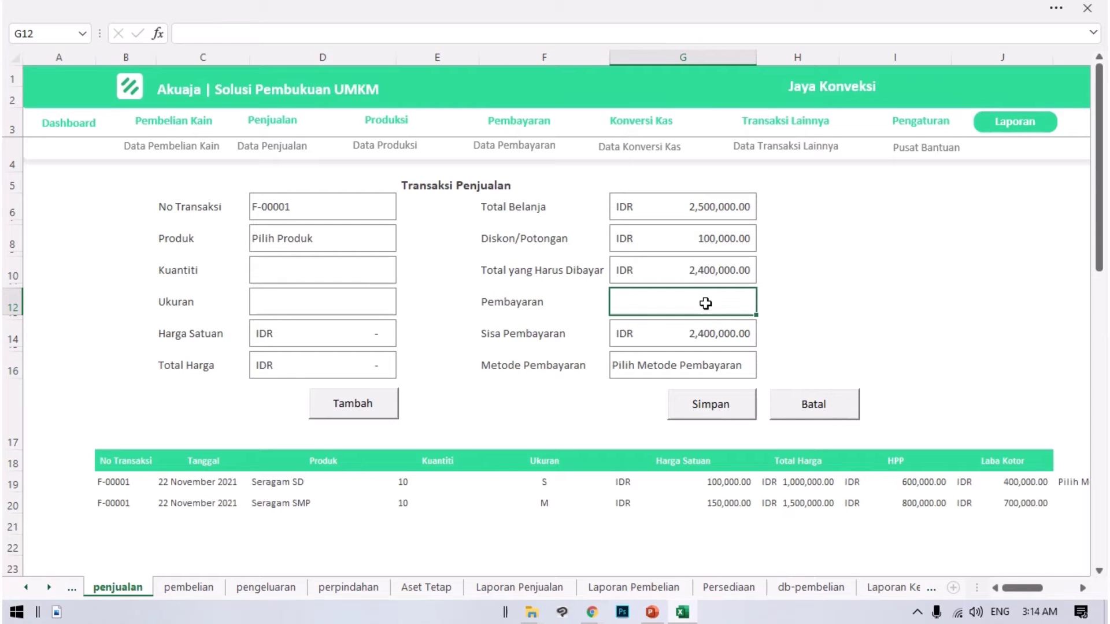
type("2,000,0")
type("00000")
key("Return")
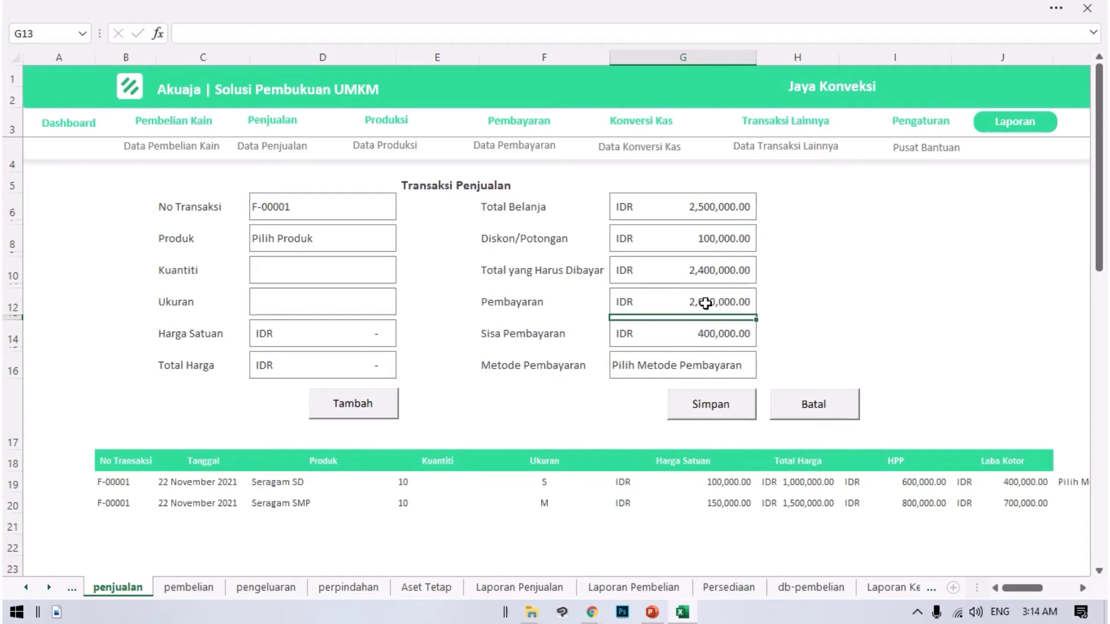
left_click(688, 329)
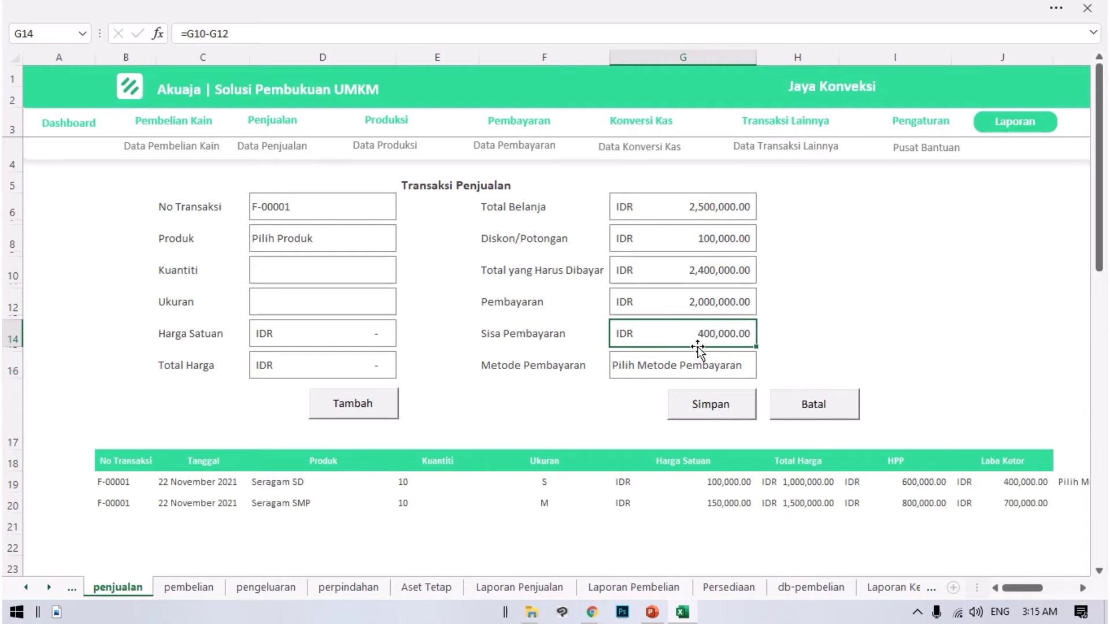
- Choose Rekening-BRI as the Metode Pembayaran for the uniform sale
left_click(743, 370)
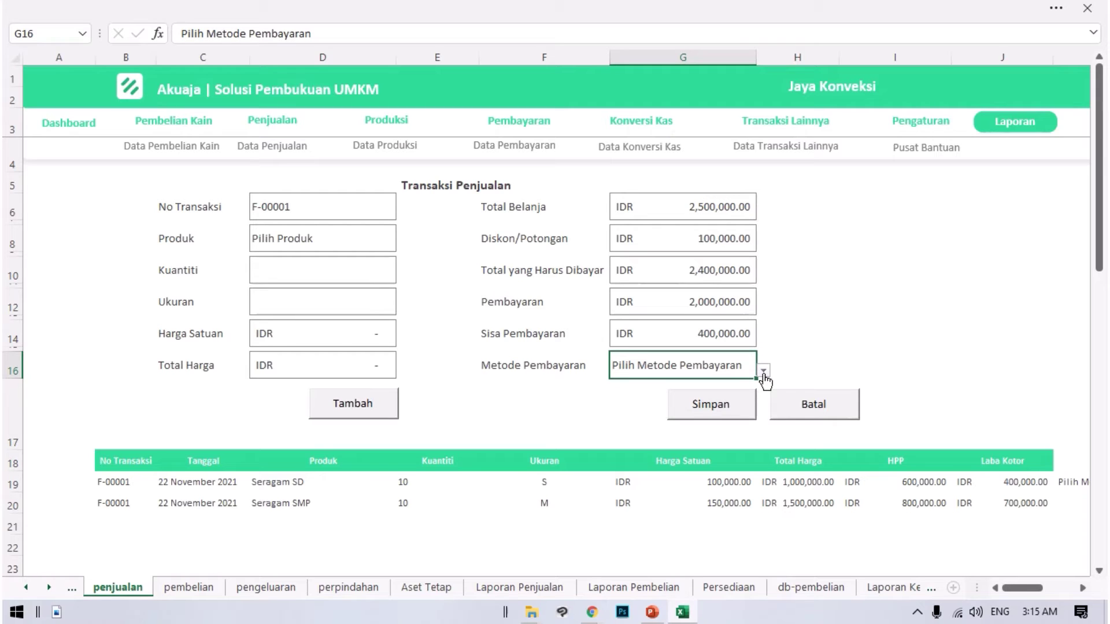
left_click(764, 373)
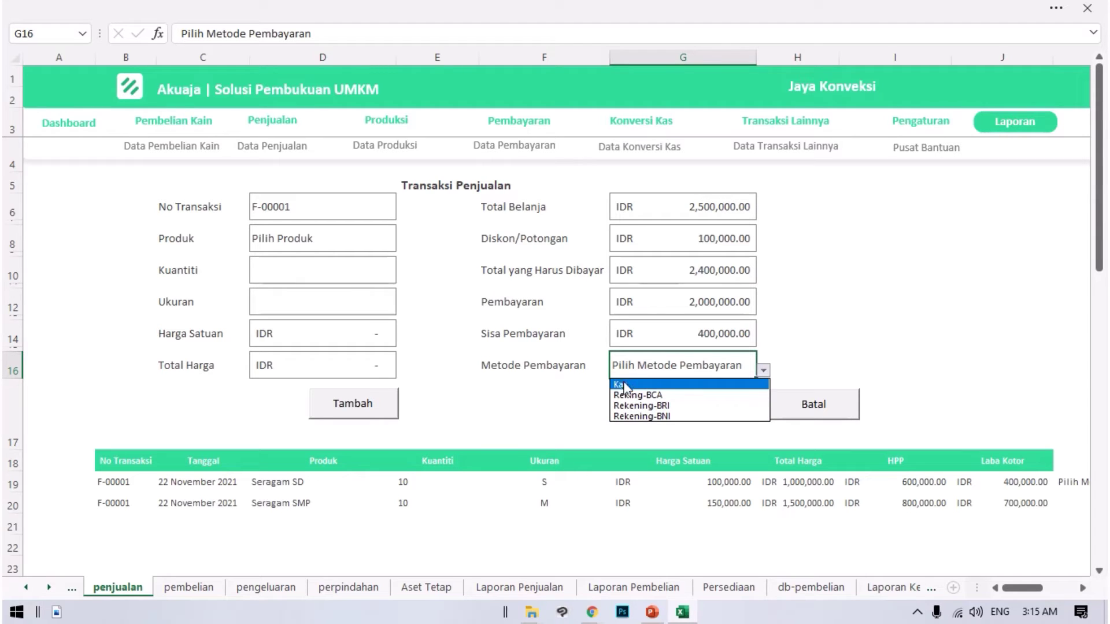
left_click(660, 406)
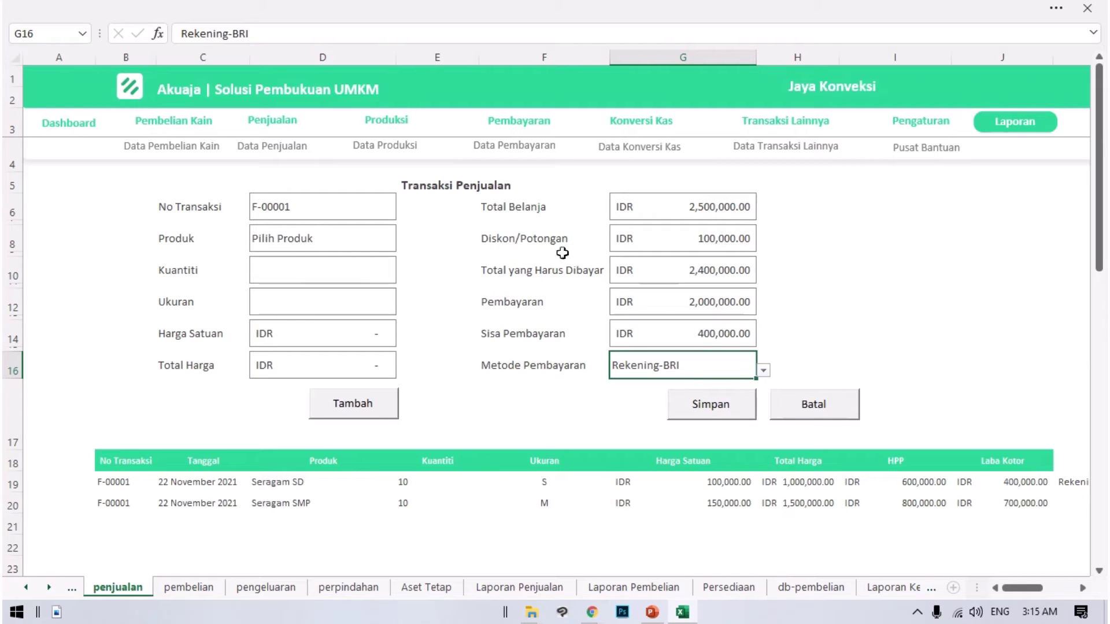
- Save the sales transaction, generate its Faktur Penjualan PDF, and enlarge the invoice for reading
left_click(738, 413)
left_click(601, 367)
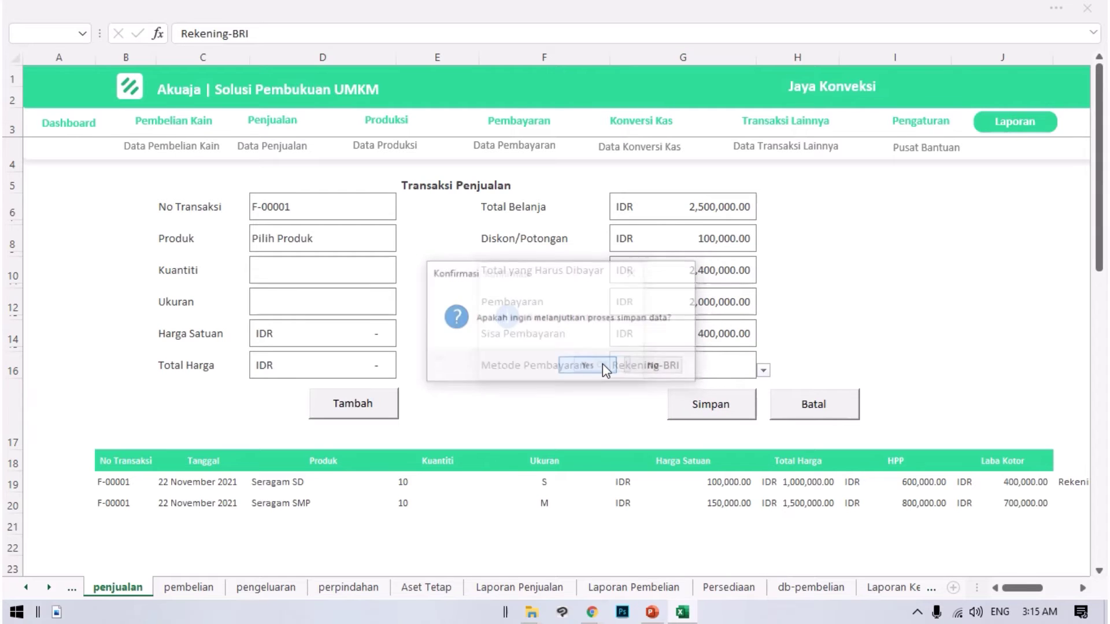
left_click(595, 366)
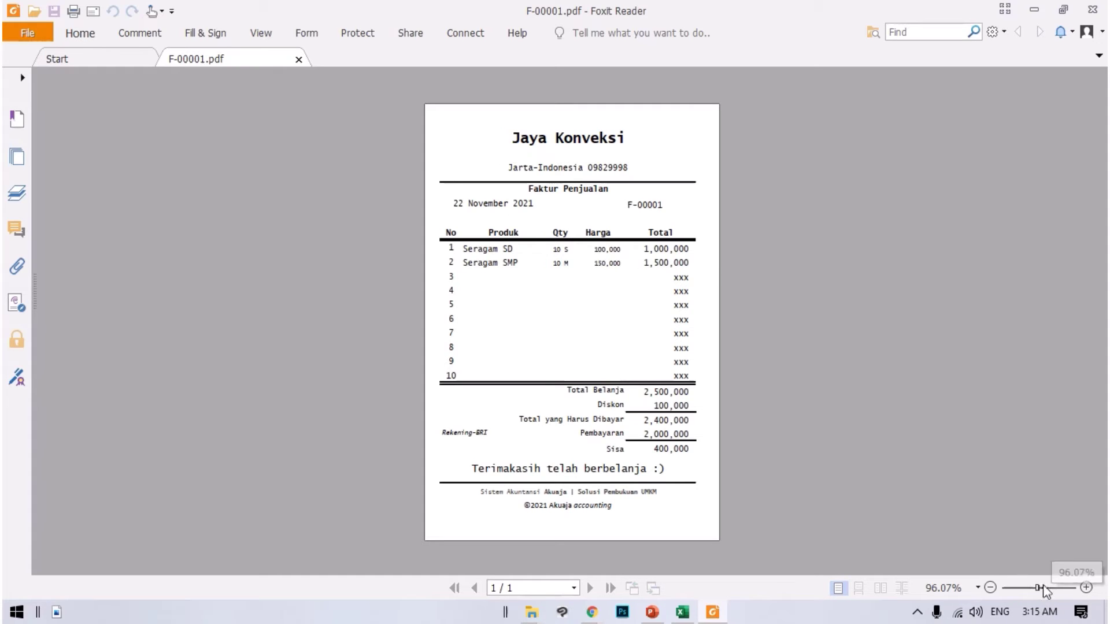
left_click_drag(1044, 587, 1049, 587)
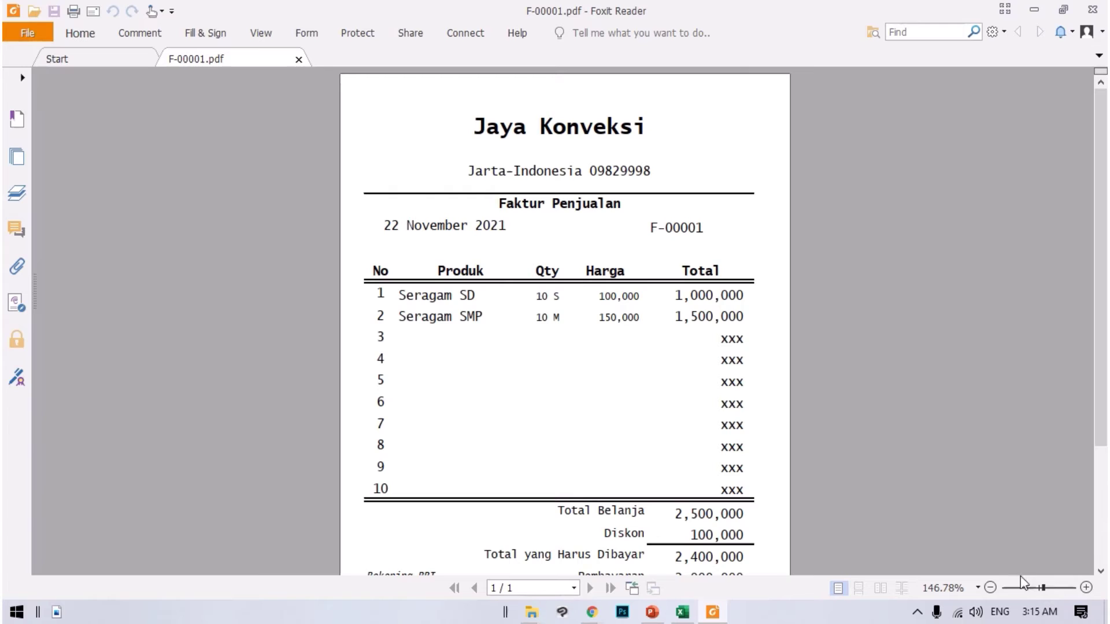
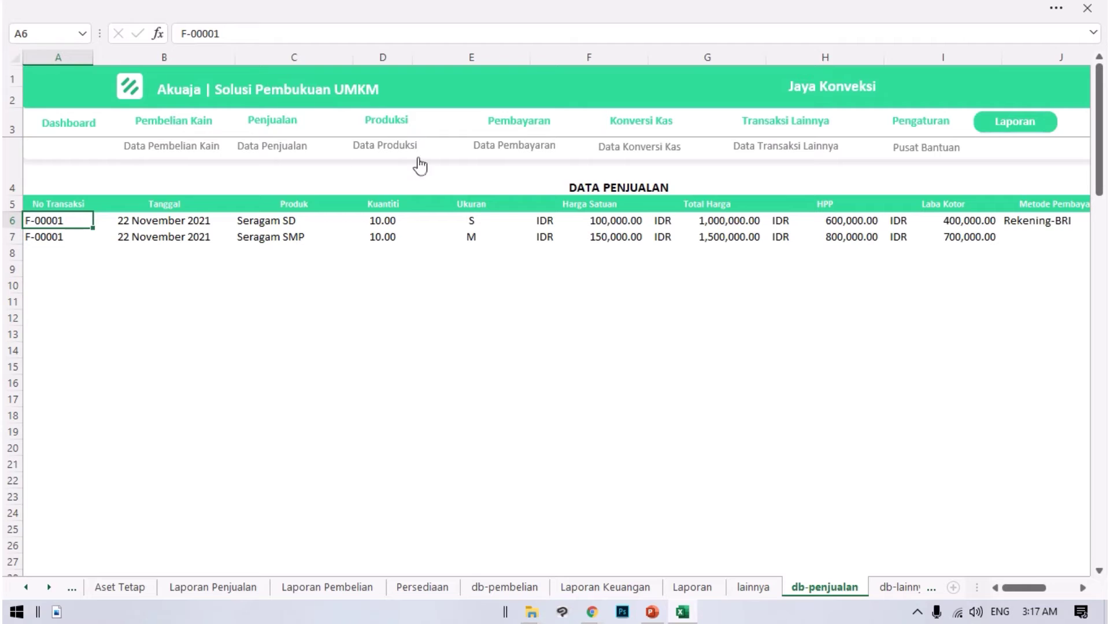
- Open the Produksi entry form and choose the first Seragam SD option as the Jenis Produk
left_click(396, 124)
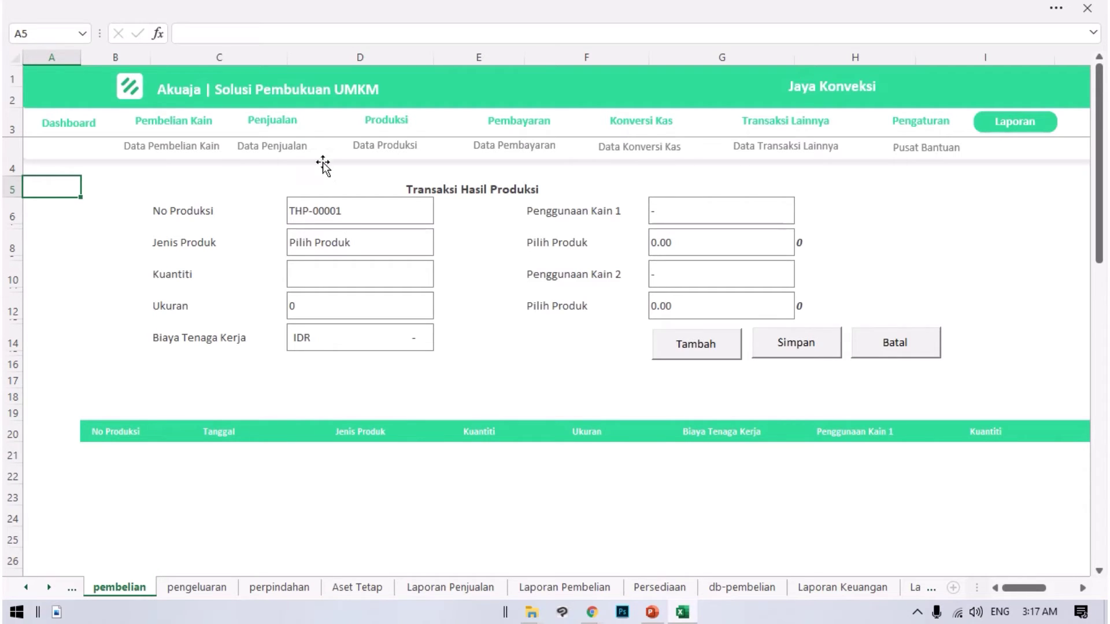
left_click(385, 217)
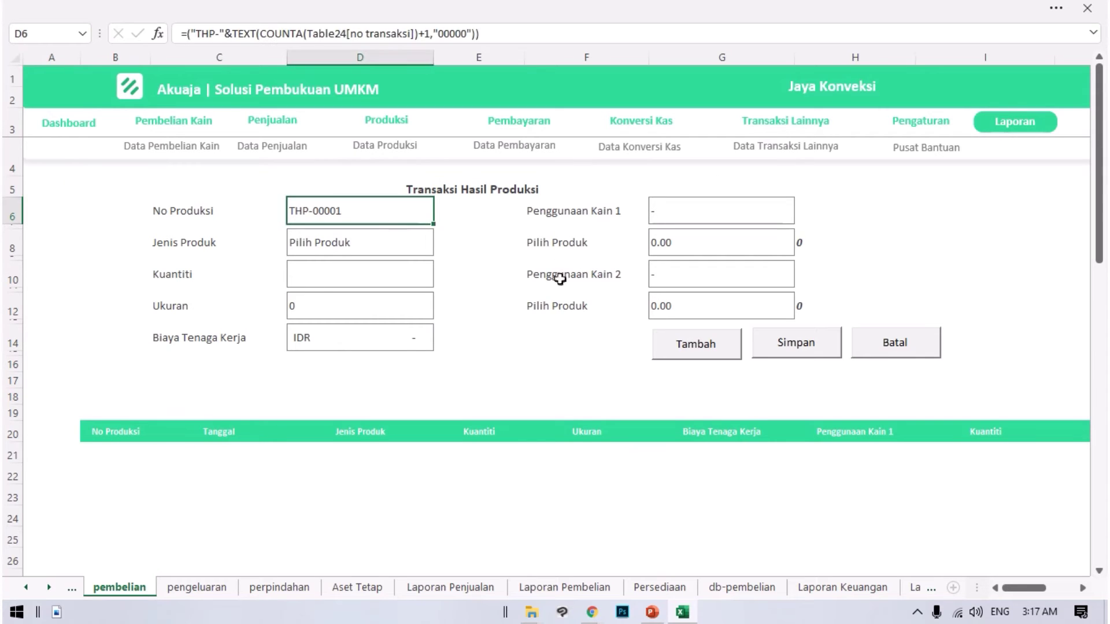
left_click(199, 217)
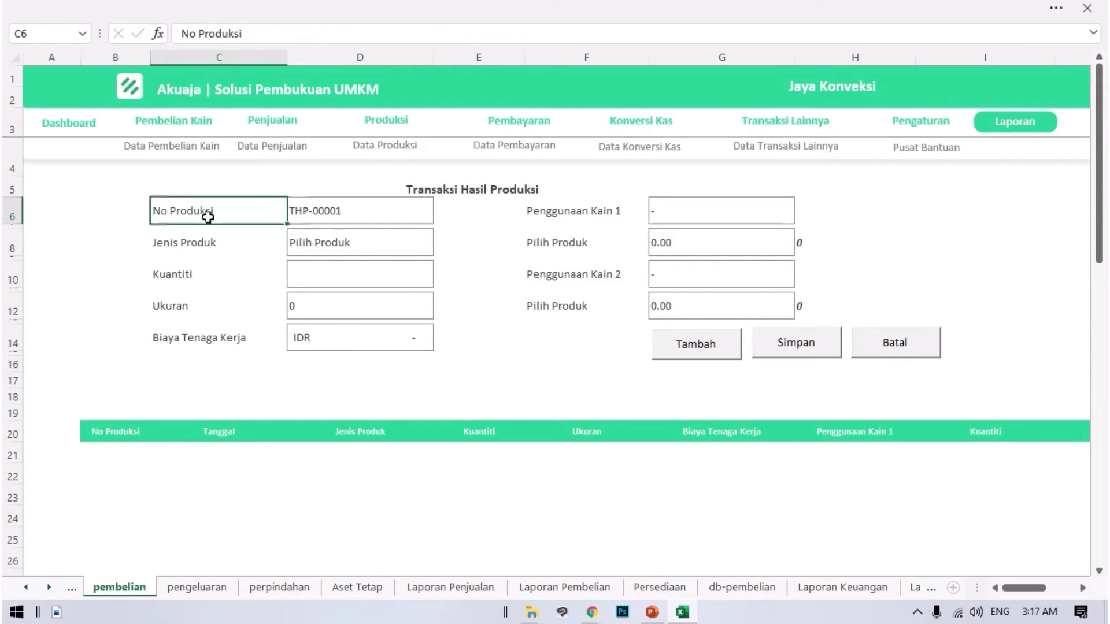
left_click(345, 220)
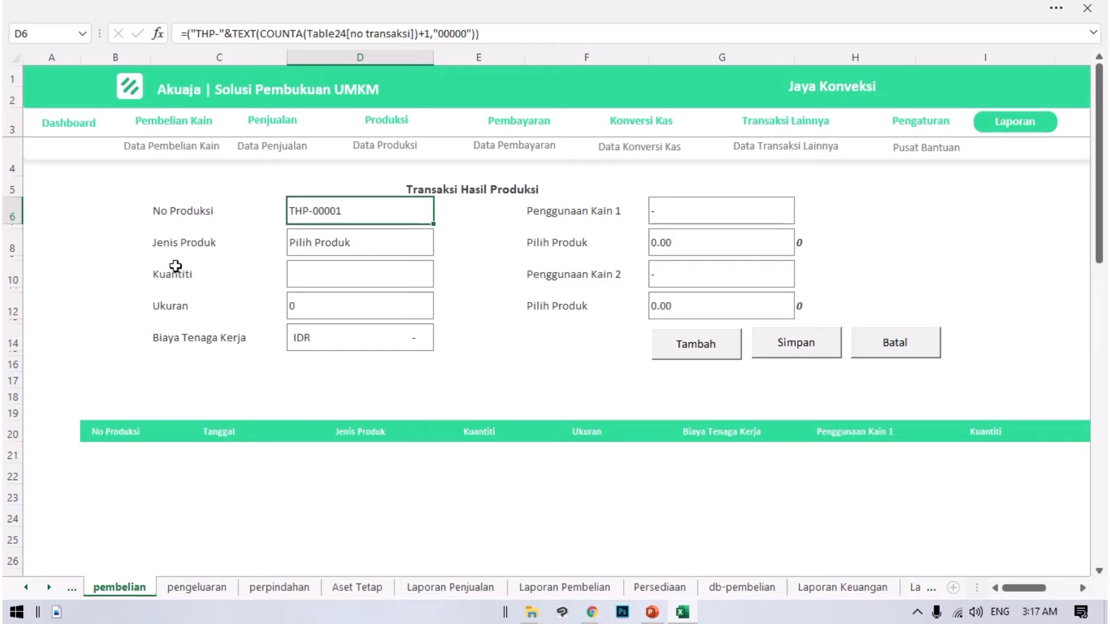
left_click(197, 248)
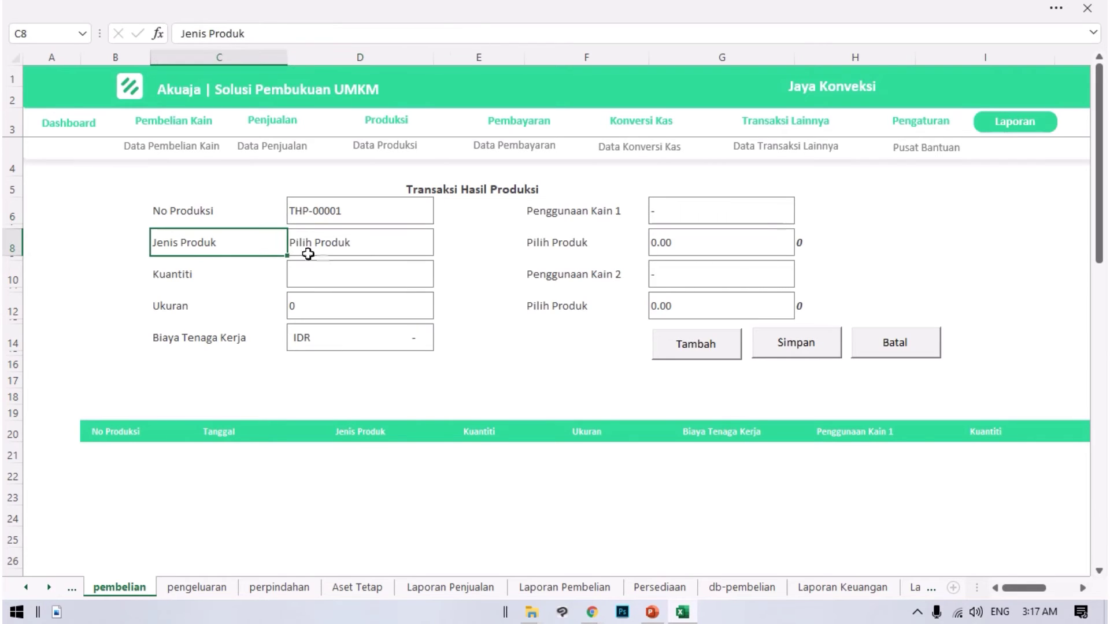
left_click(333, 249)
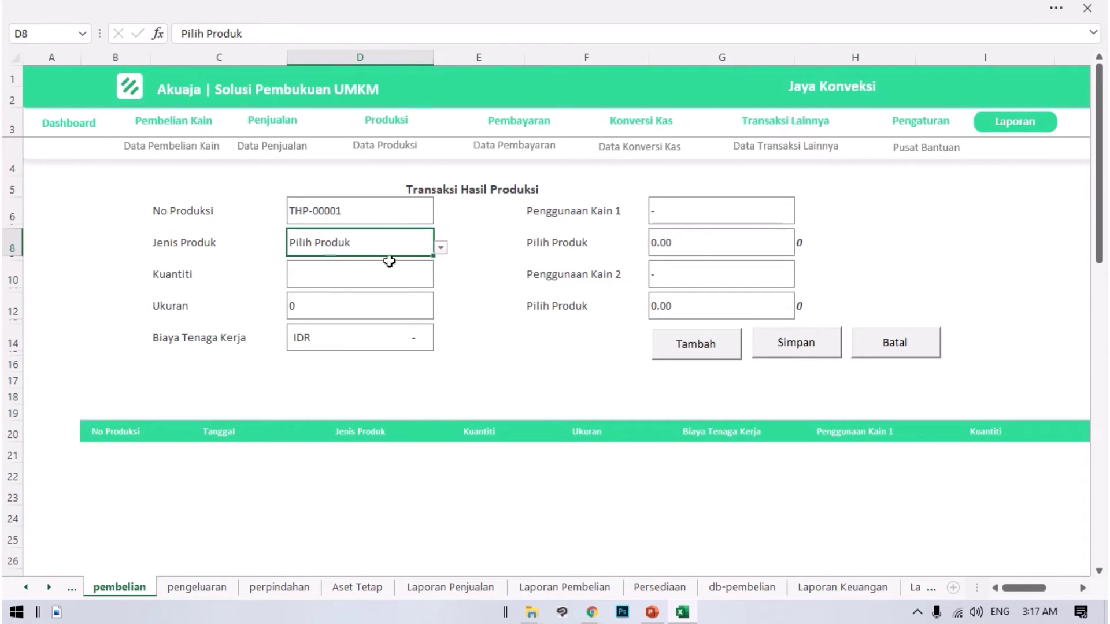
left_click(441, 249)
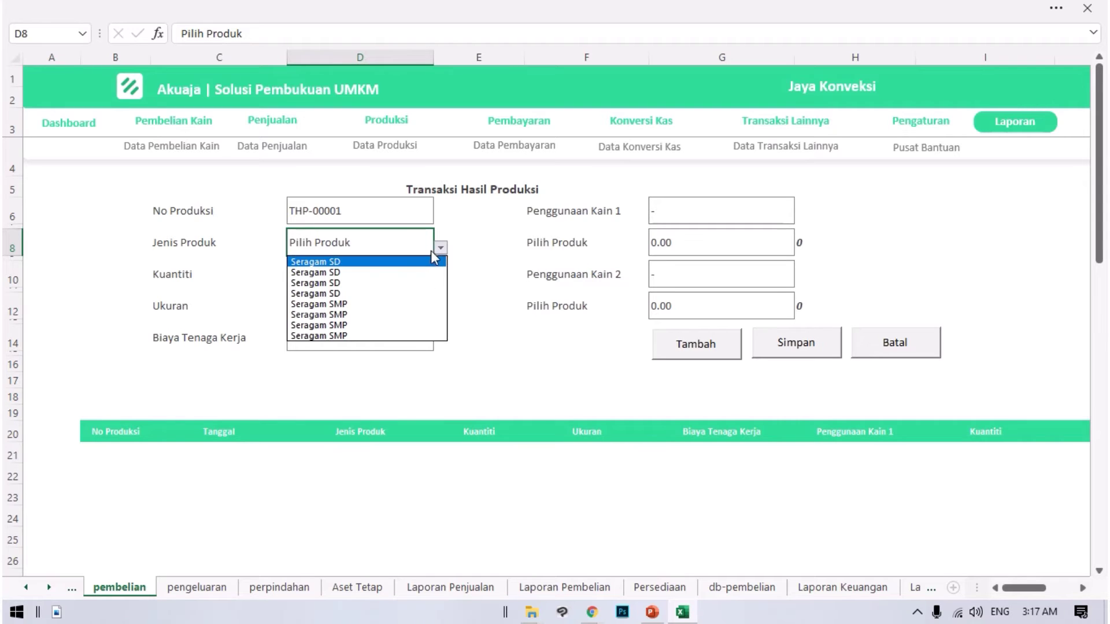
left_click(345, 263)
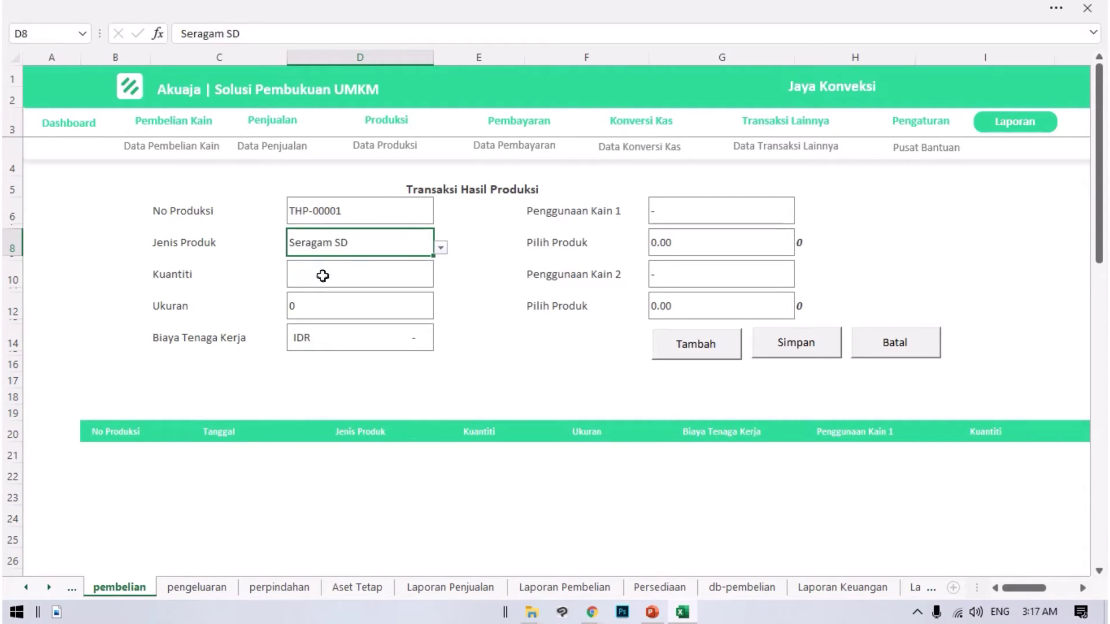
- Set the production entry's Kuantiti to 10 and its Ukuran to S
left_click(323, 276)
type("10")
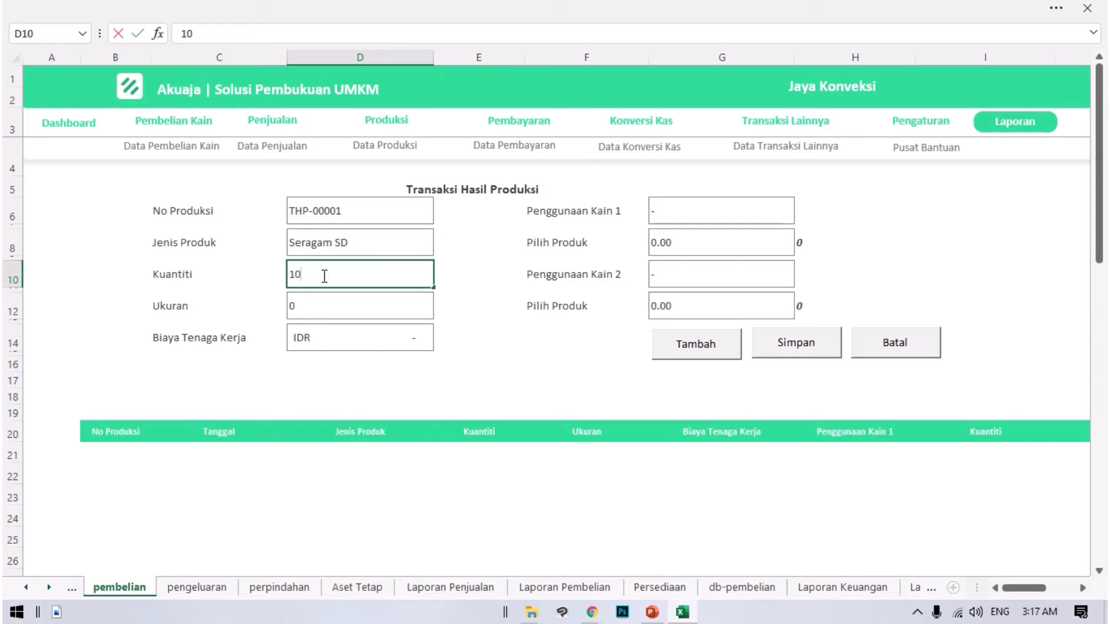
key("Return")
left_click(383, 309)
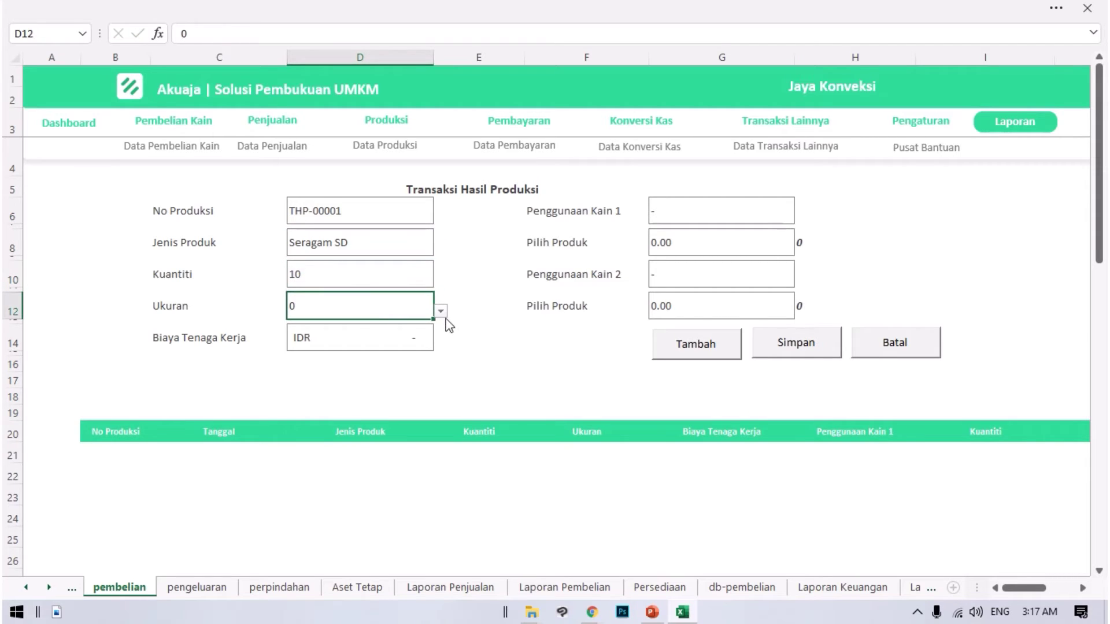
left_click(440, 313)
left_click(409, 326)
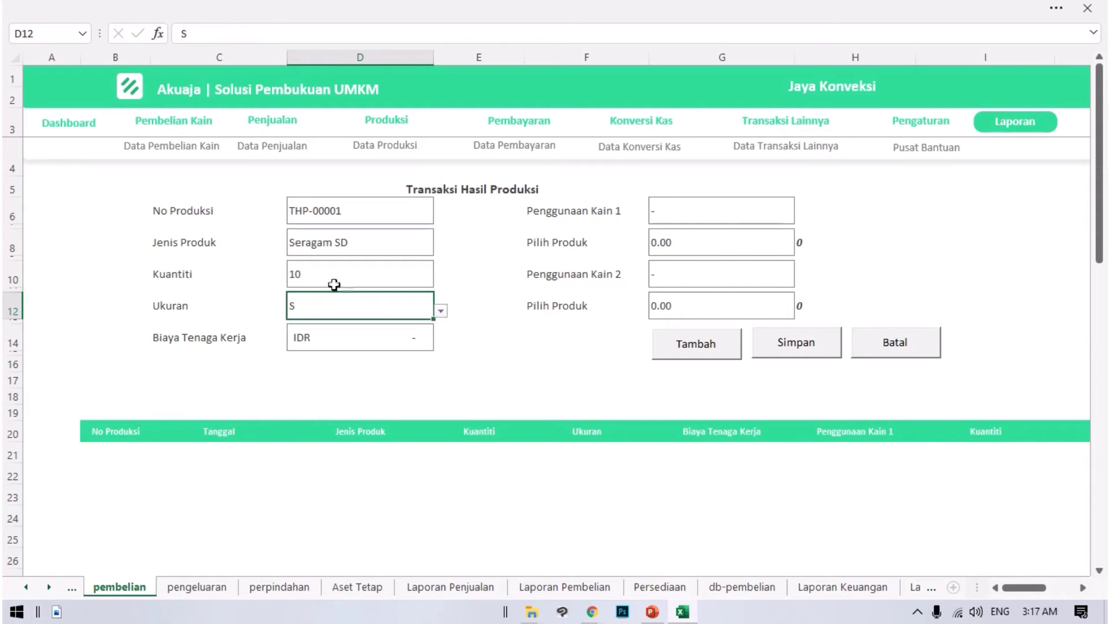
- Set the Biaya Tenaga Kerja of the production entry to IDR 100,000
left_click(356, 342)
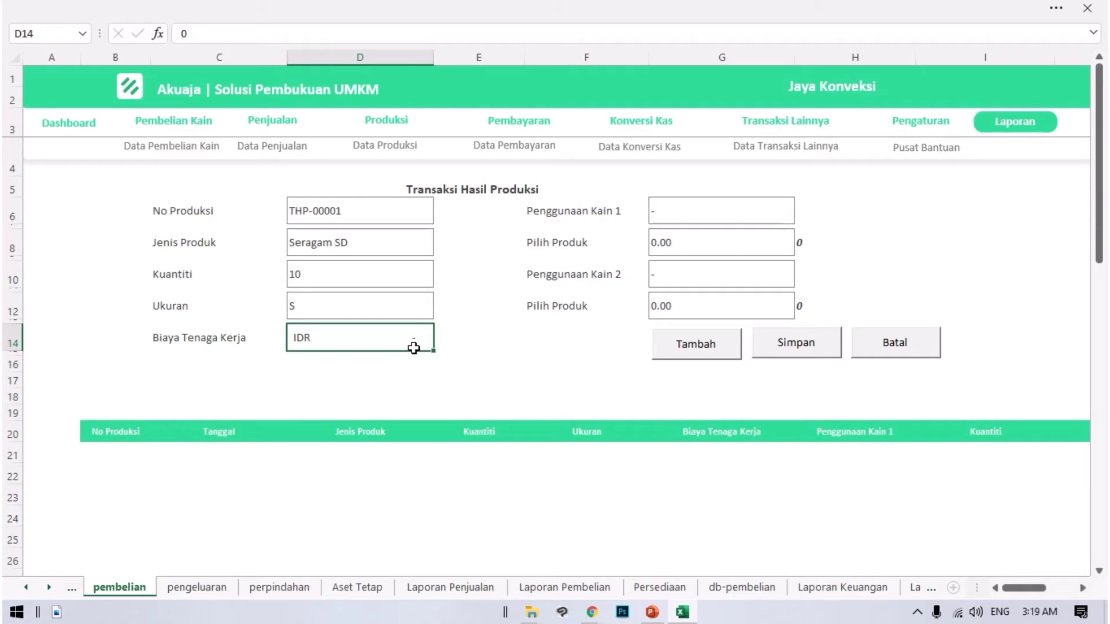
type("100,000")
key("Return")
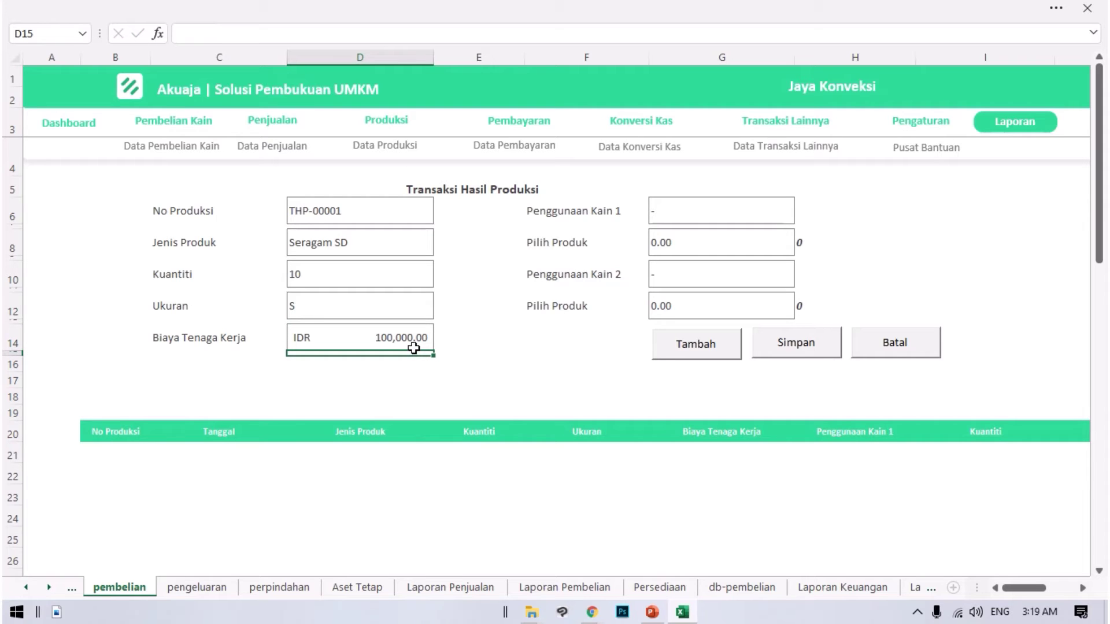
left_click(320, 332)
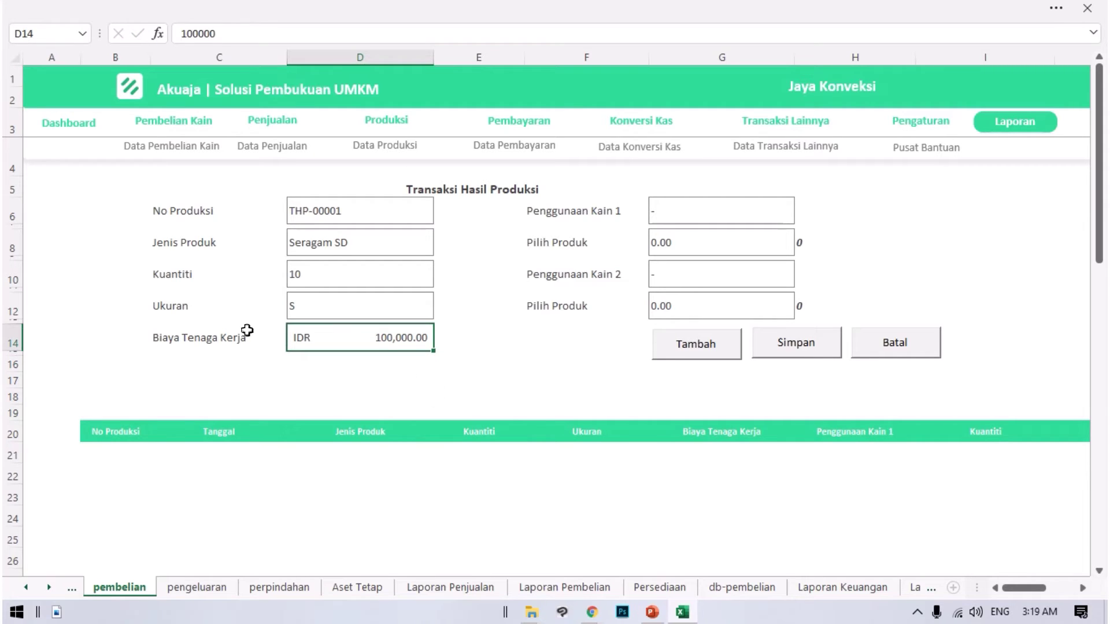
left_click(380, 298)
left_click(414, 335)
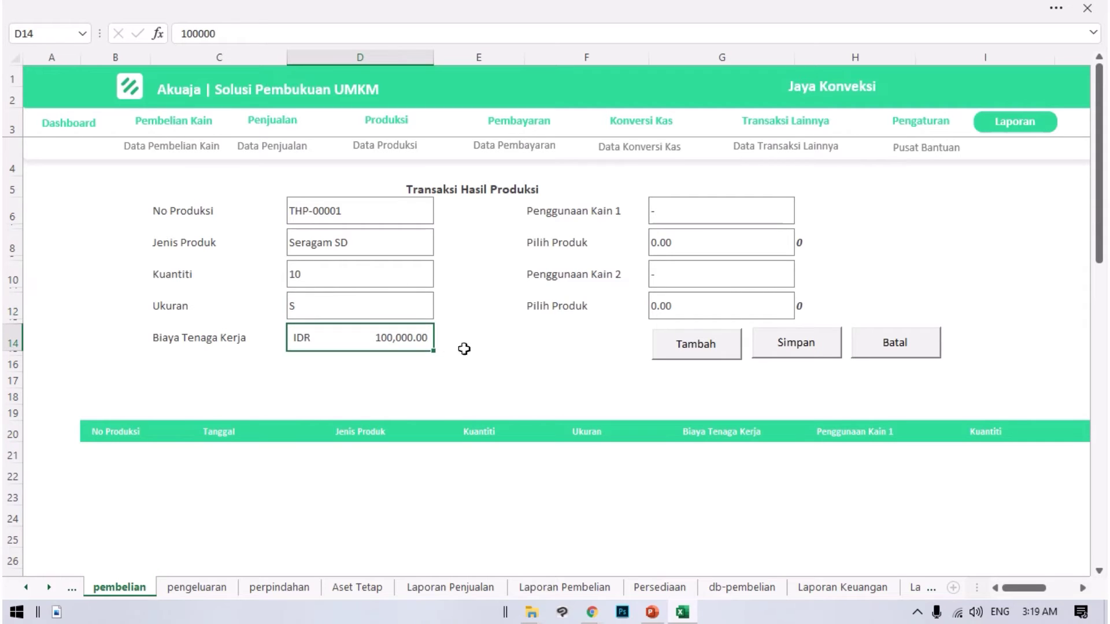
left_click(388, 300)
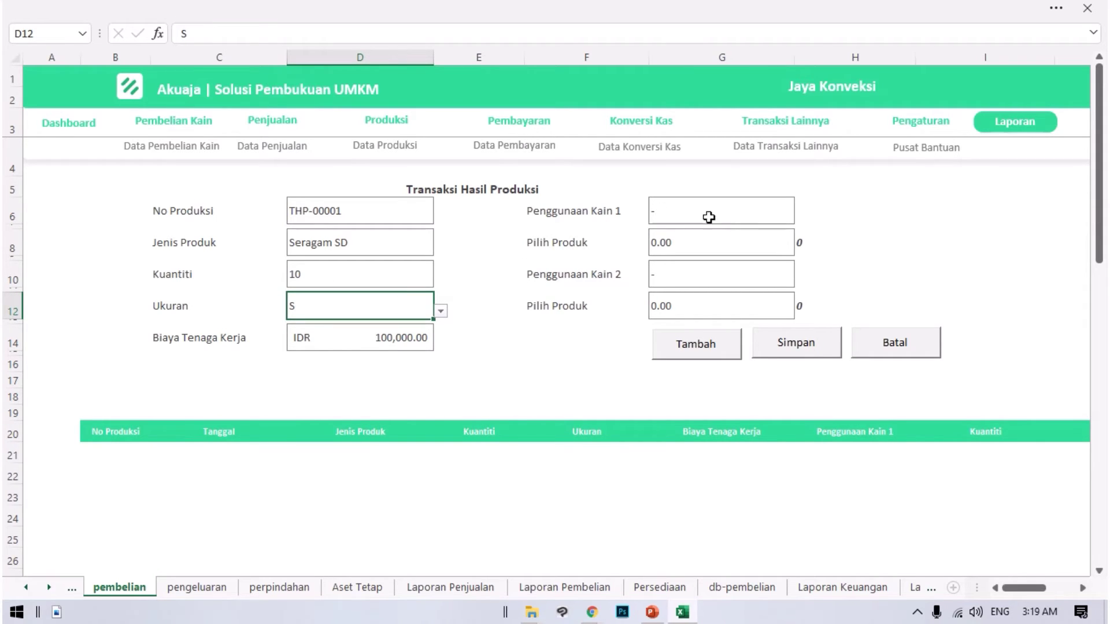
- Choose Kain Putih for Penggunaan Kain 1 and set its used amount to 0.20 kg
left_click(733, 218)
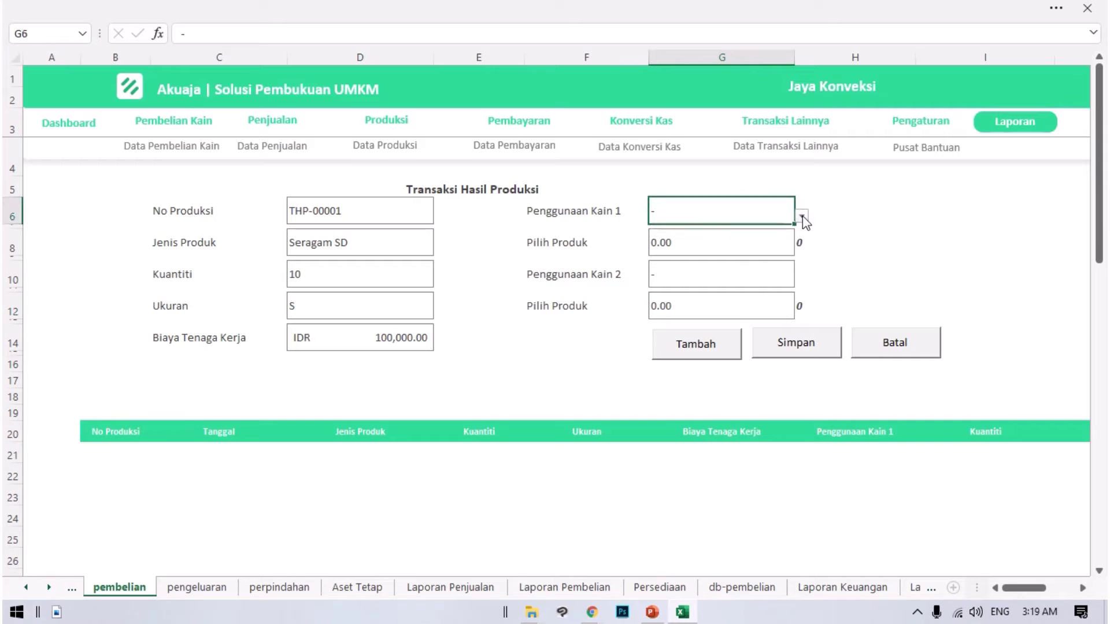
left_click(802, 217)
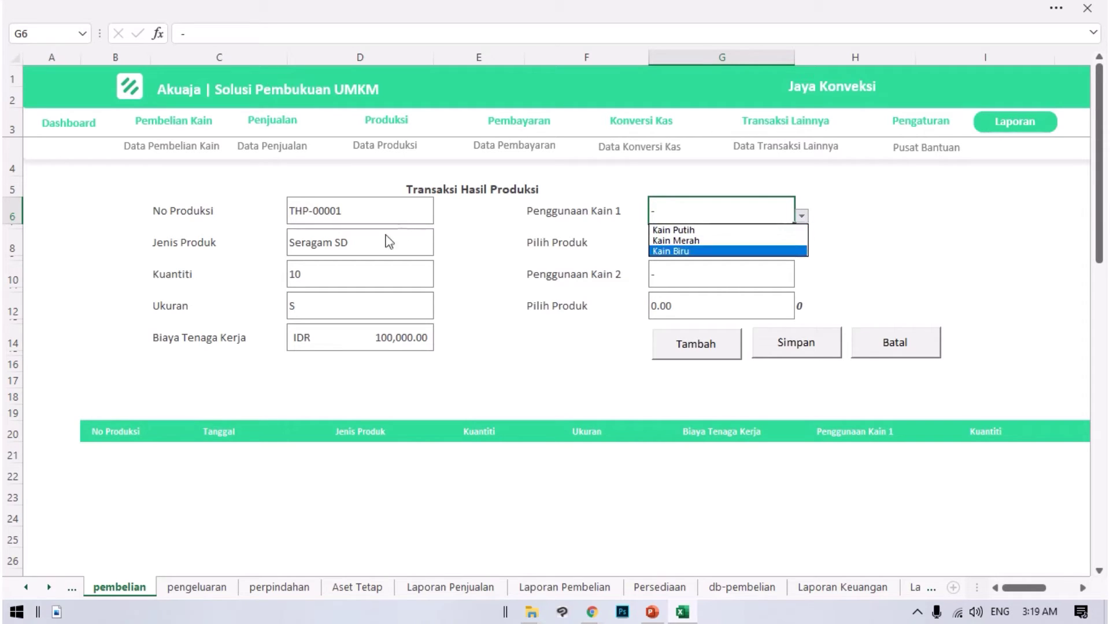
left_click(717, 232)
left_click(699, 240)
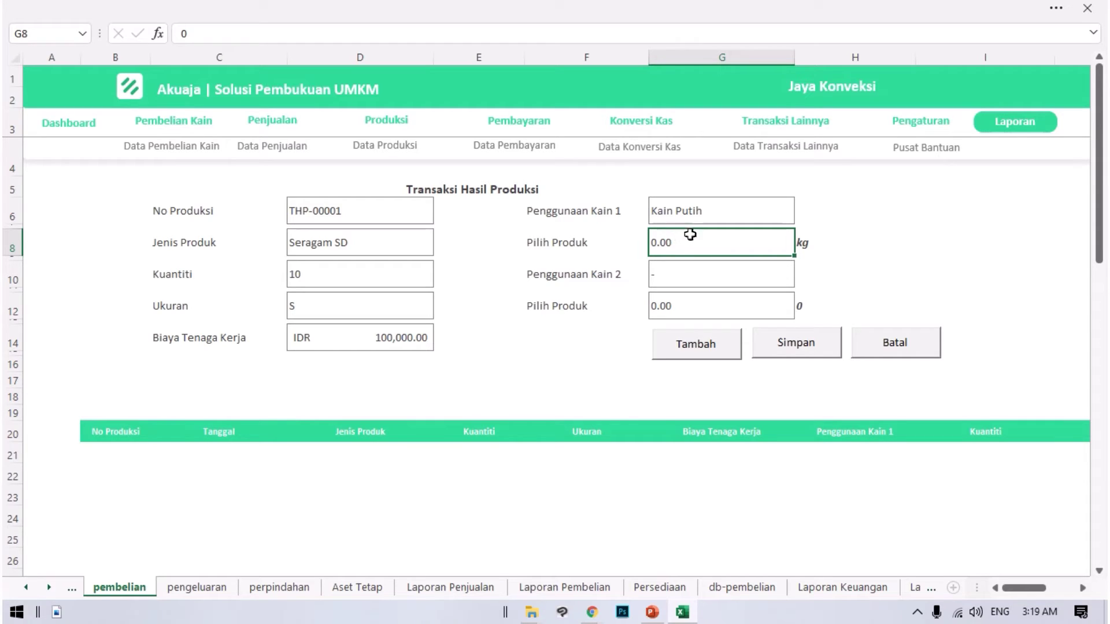
type("0,")
key("BackSpace")
type(".20")
key("Return")
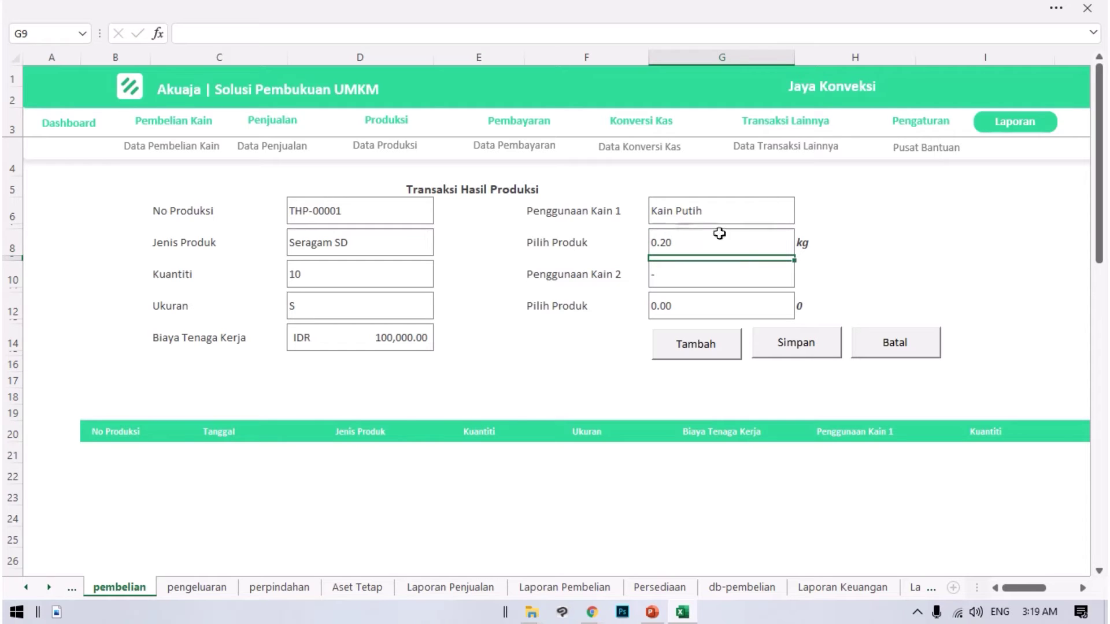
- Choose Kain Merah for Penggunaan Kain 2 with 0.5 kg used, and add the entry to the production table
left_click(752, 272)
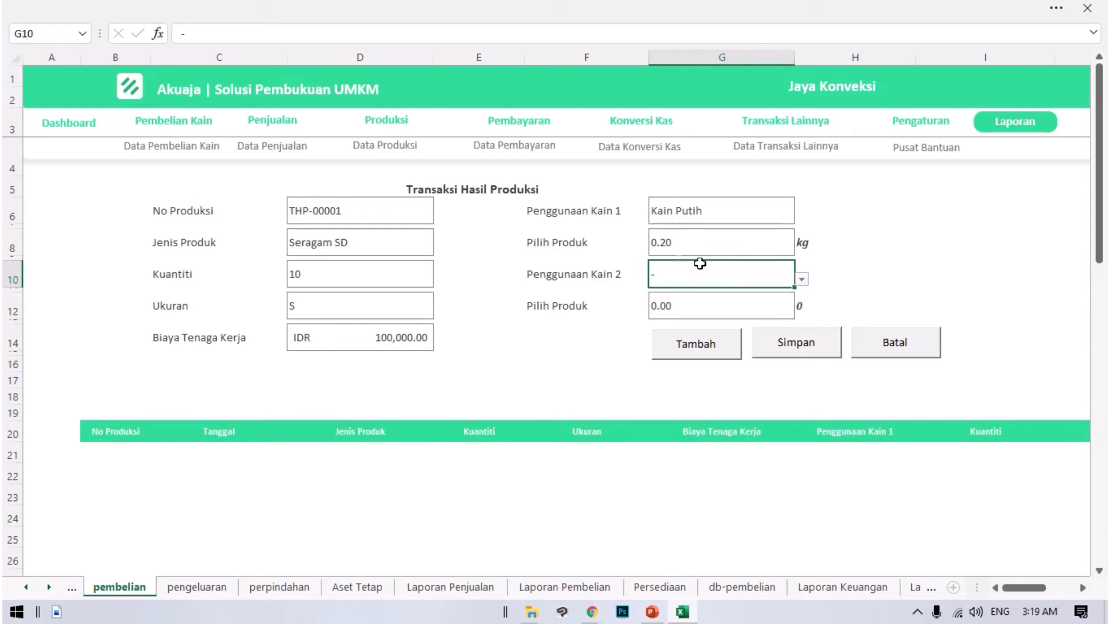
left_click(803, 279)
left_click(720, 302)
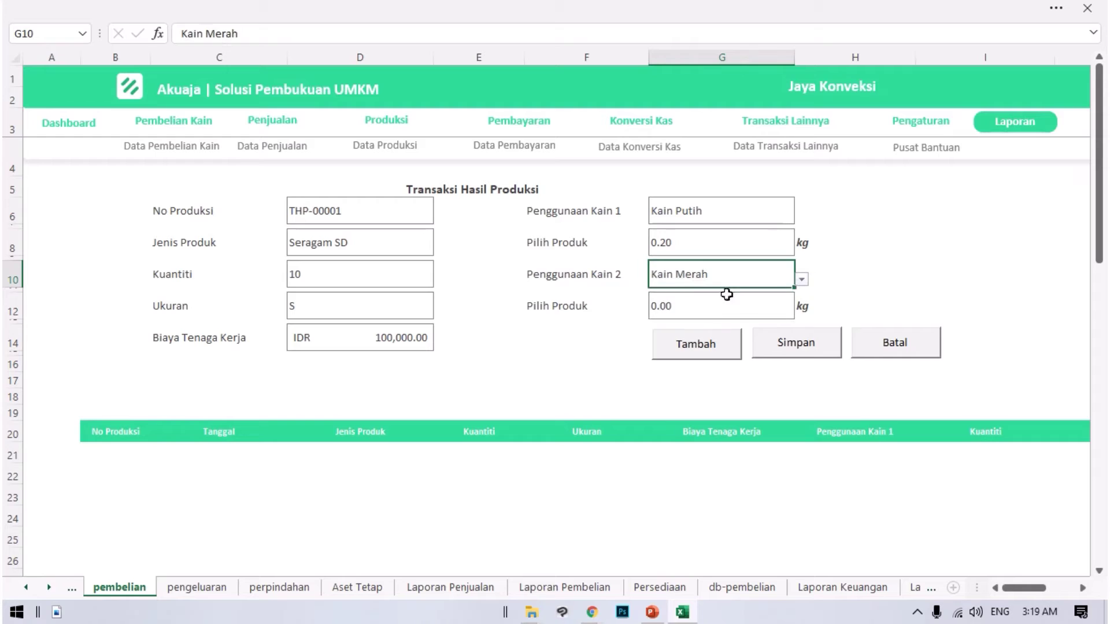
left_click(713, 298)
type("0.")
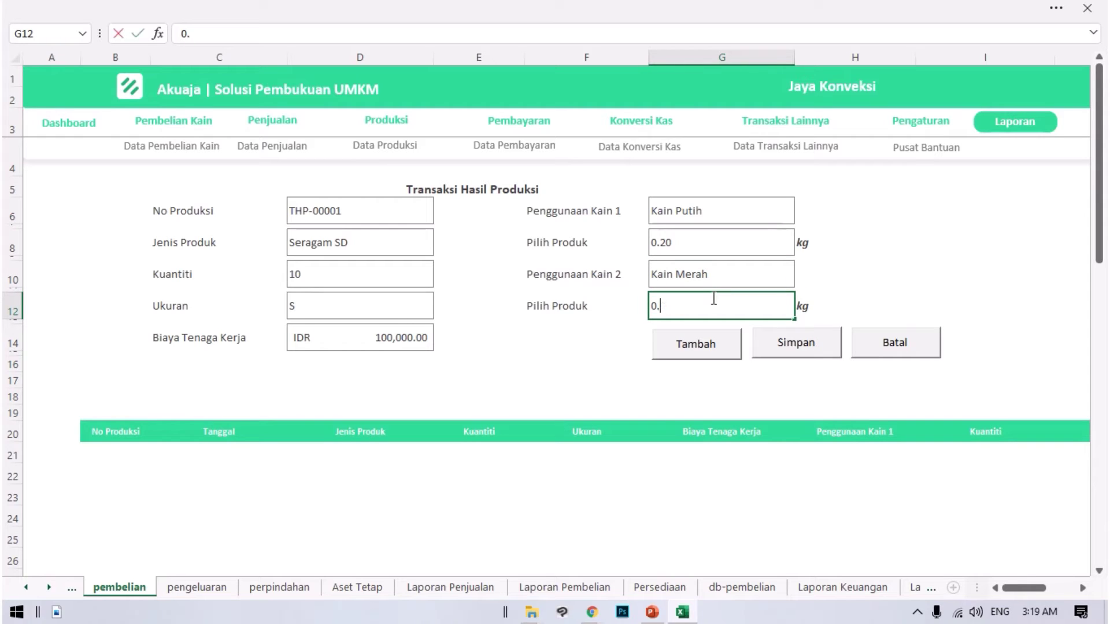
type("5")
key("Return")
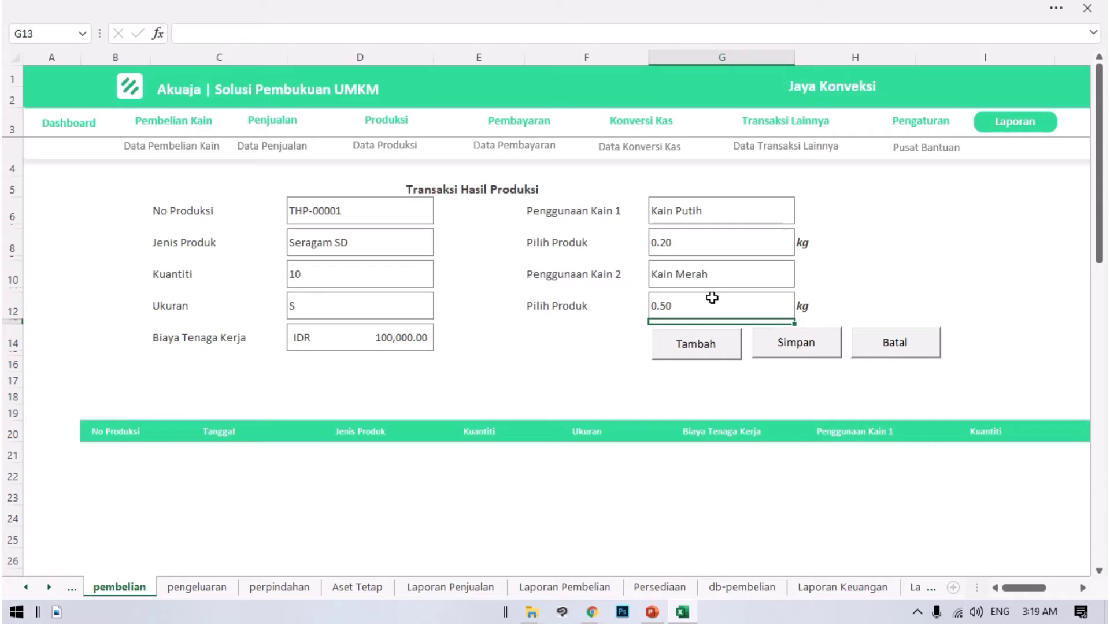
left_click(682, 345)
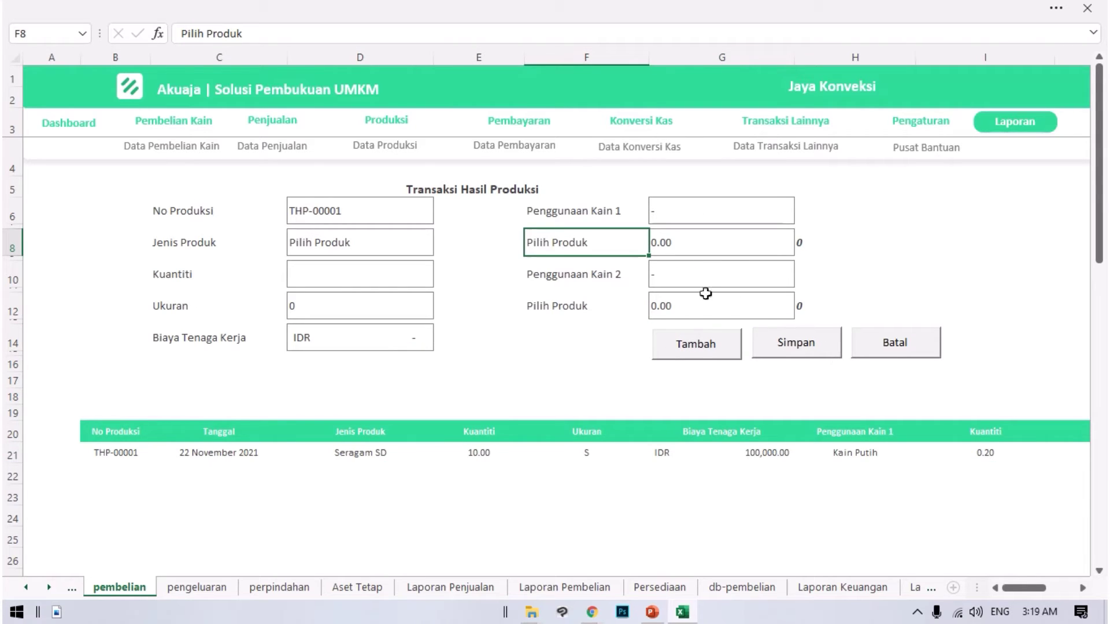
- Examine every column of the added production row, from No Produksi through the fabric costs to the HPP
left_click(115, 450)
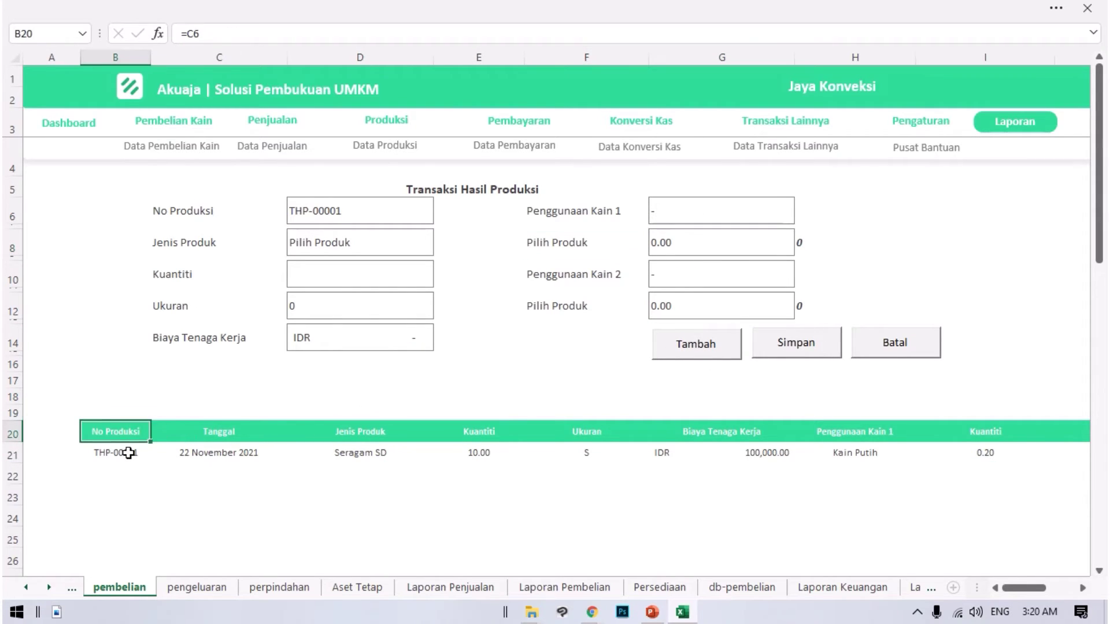
left_click(726, 459)
key("Right")
key("Left")
key("Left")
key("Left")
key("Left")
key("Left")
key("Left")
key("Right")
key("Right")
key("Right")
key("Right")
key("Right")
key("Right")
key("Right")
key("Left")
key("Left")
key("Right")
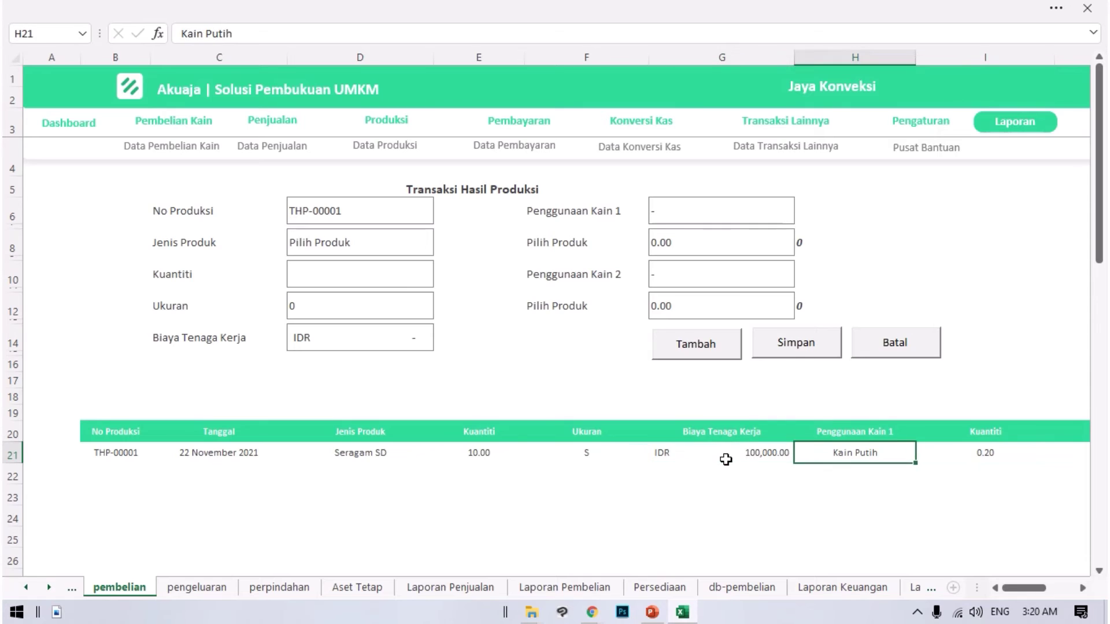
key("Right")
key("Right")
key("Right")
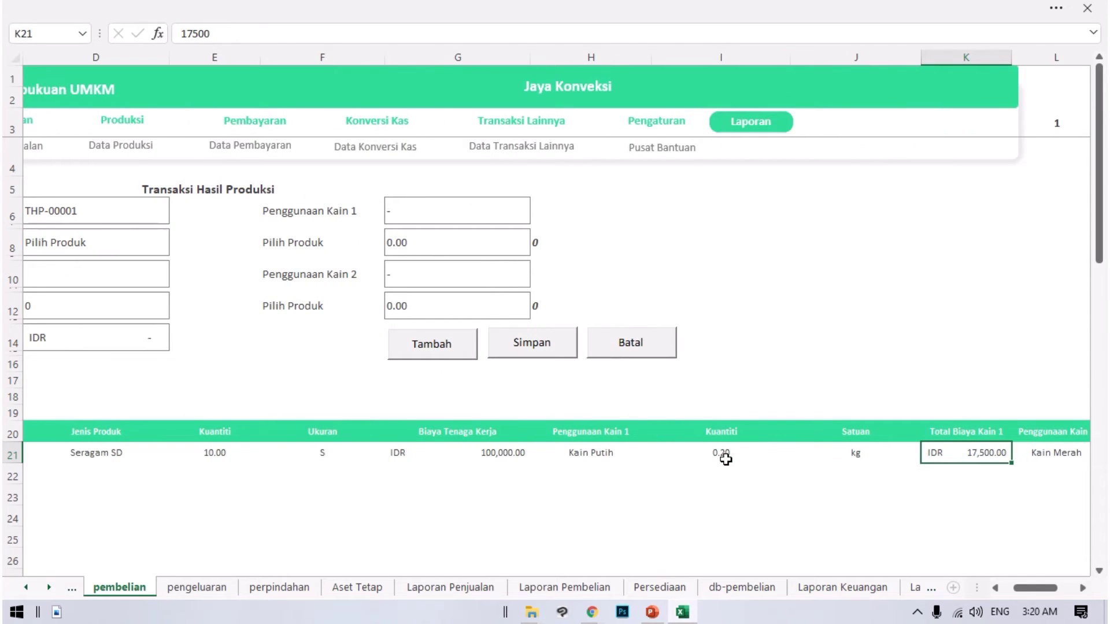
key("Right")
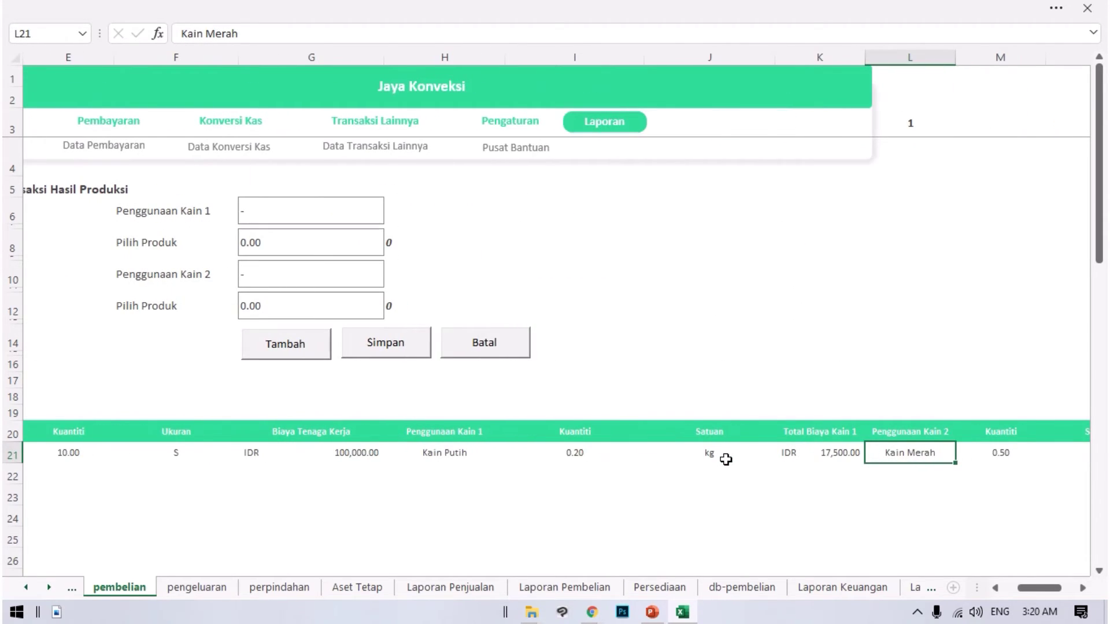
key("Right")
key("Right")
key("Right")
key("Right")
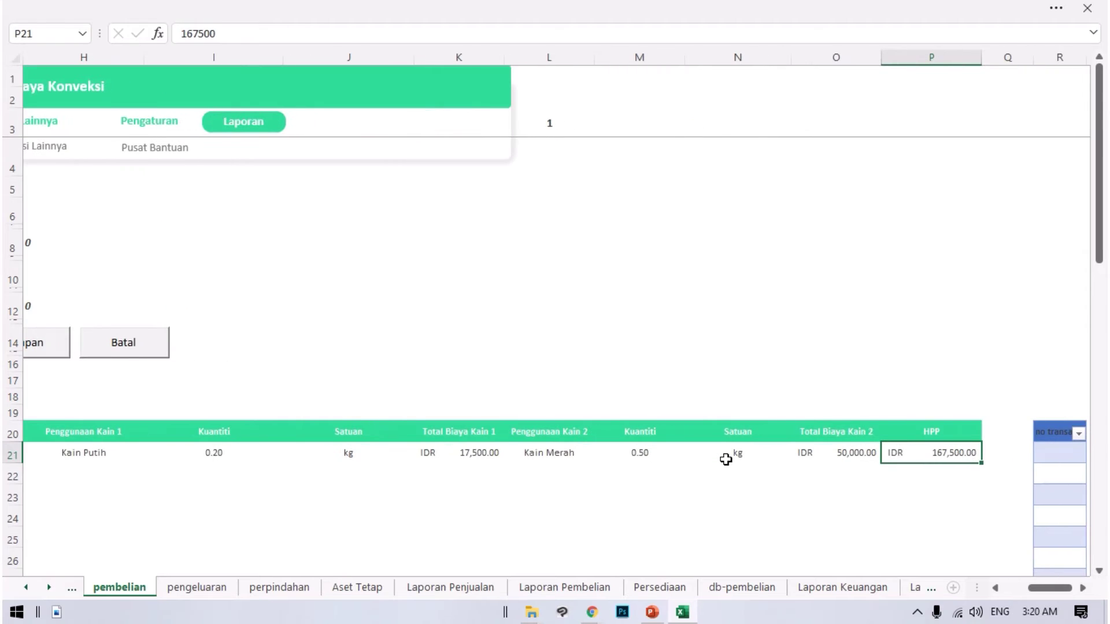
key("Left")
key("Right")
key("Left")
key("Left")
key("Left")
key("Left")
key("Left")
key("Left")
key("Left")
key("Left")
key("Left")
key("Left")
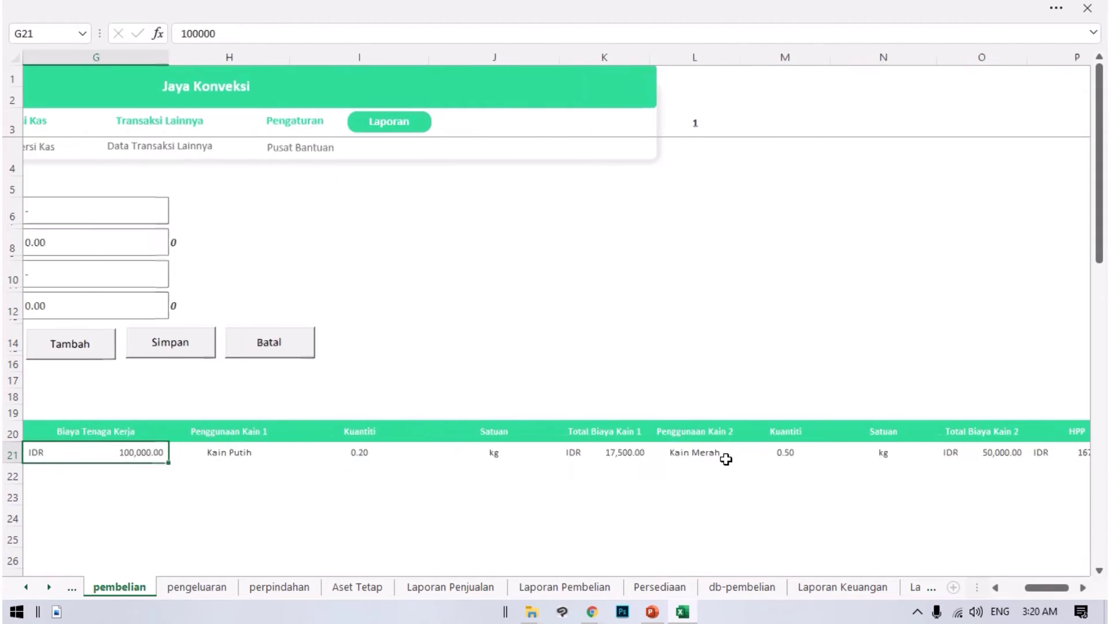
key("Left")
key("Left")
key("Left")
key("Left")
key("Left")
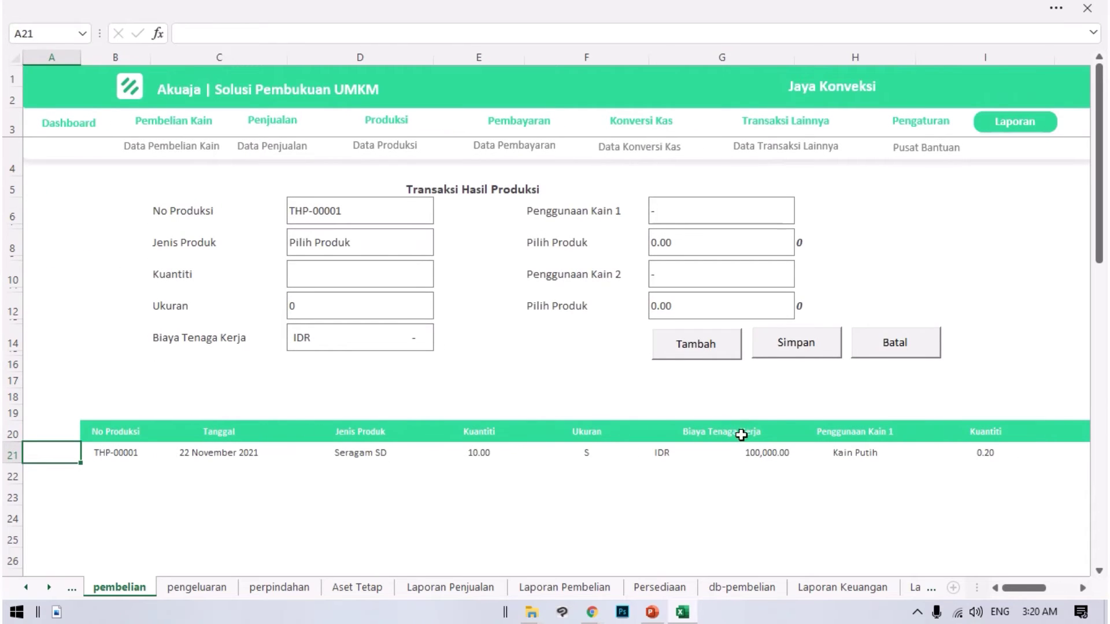
- Start saving the production transaction and decline the confirmation
left_click(788, 353)
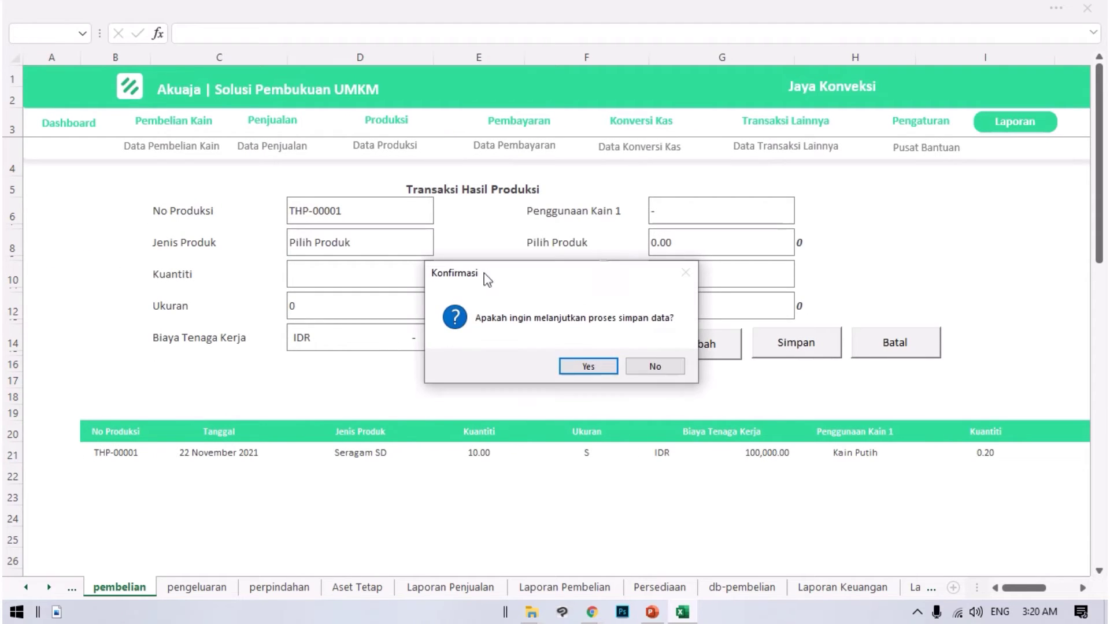
left_click(655, 367)
- Begin a second production entry with the third Seragam SD option as Jenis Produk and a Kuantiti of 10
left_click(382, 242)
left_click(440, 248)
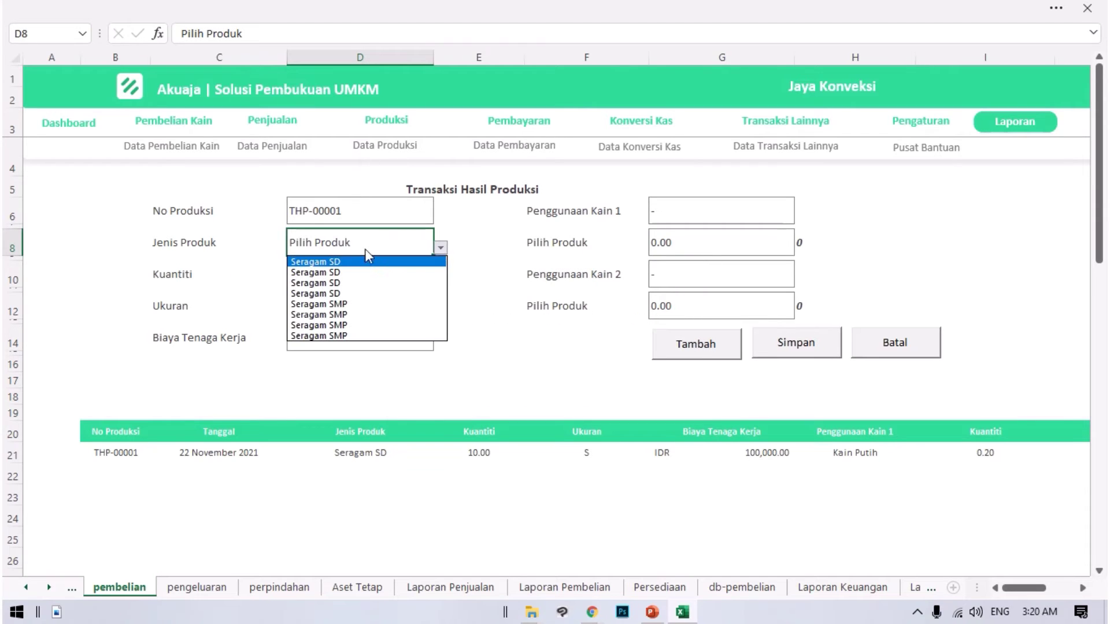
left_click(373, 284)
left_click(340, 277)
type("10")
key("Return")
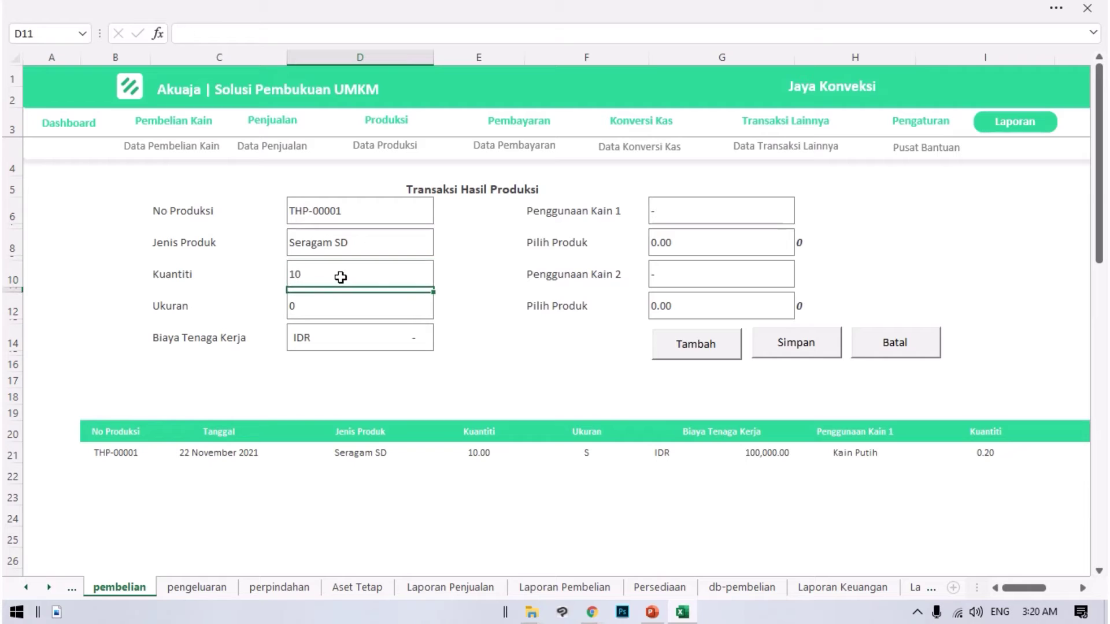
- Set the second production entry's Ukuran to L and its Biaya Tenaga Kerja to IDR 100,000
left_click(411, 312)
left_click(441, 312)
left_click(373, 346)
left_click(349, 341)
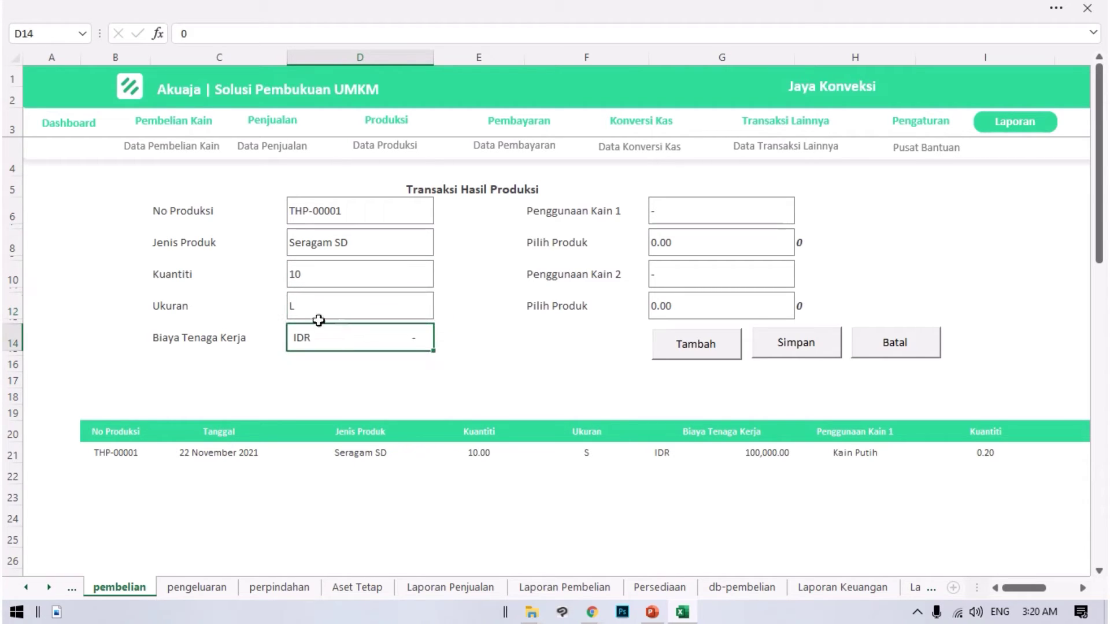
double_click(344, 341)
key("BackSpace")
type("100,")
type("0000")
key("Return")
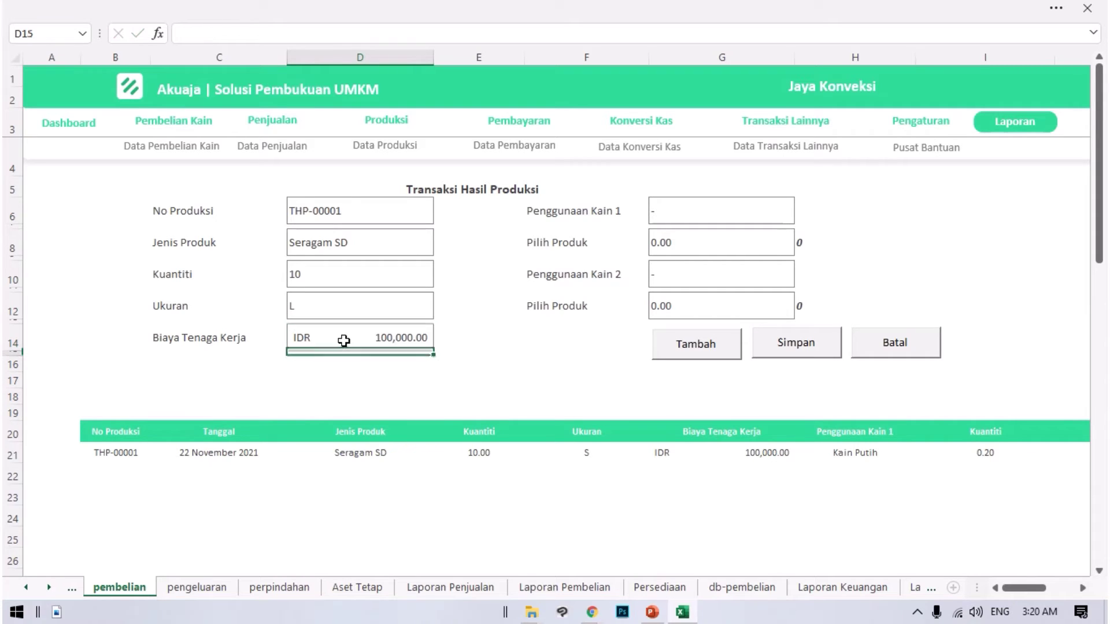
- Choose Kain Merah for Penggunaan Kain 1 with 0.25 kg used
left_click(767, 220)
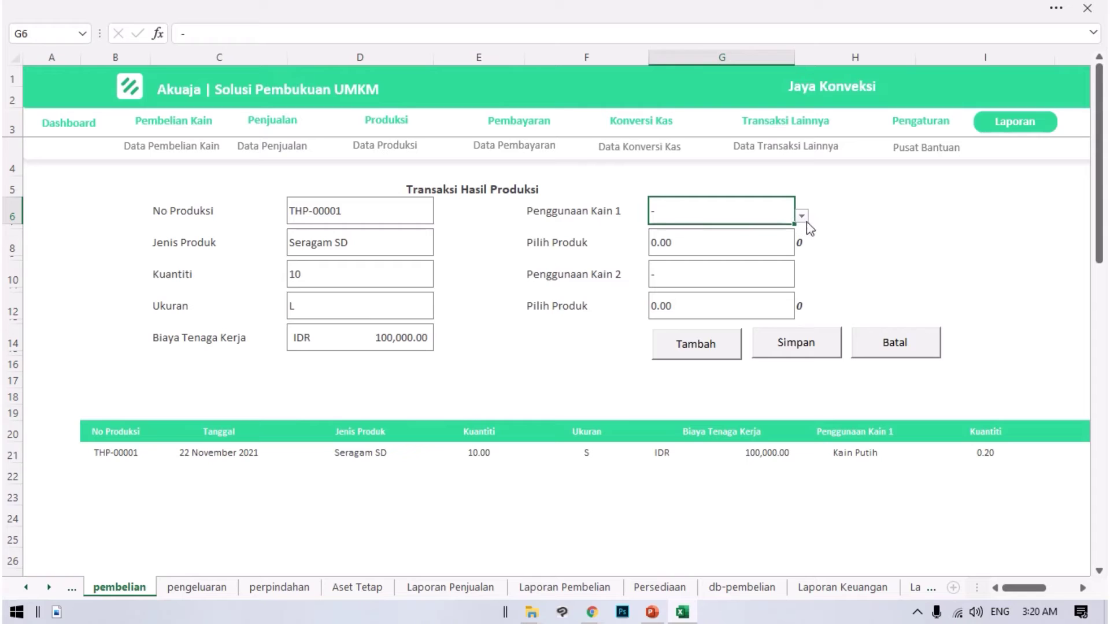
left_click(801, 216)
left_click(771, 242)
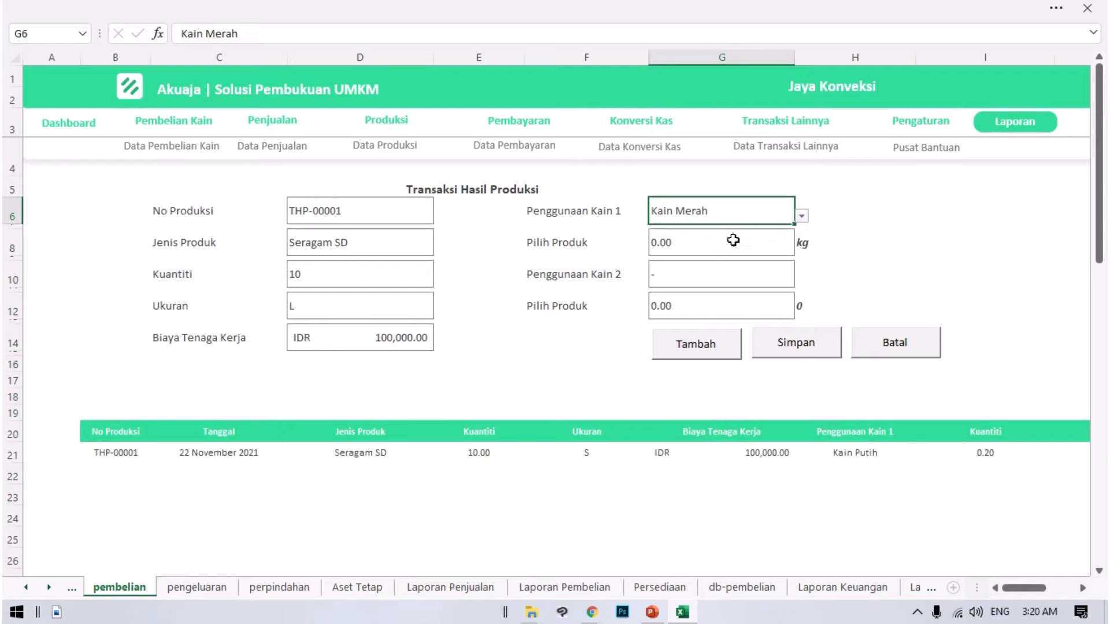
left_click(733, 240)
type("0.25")
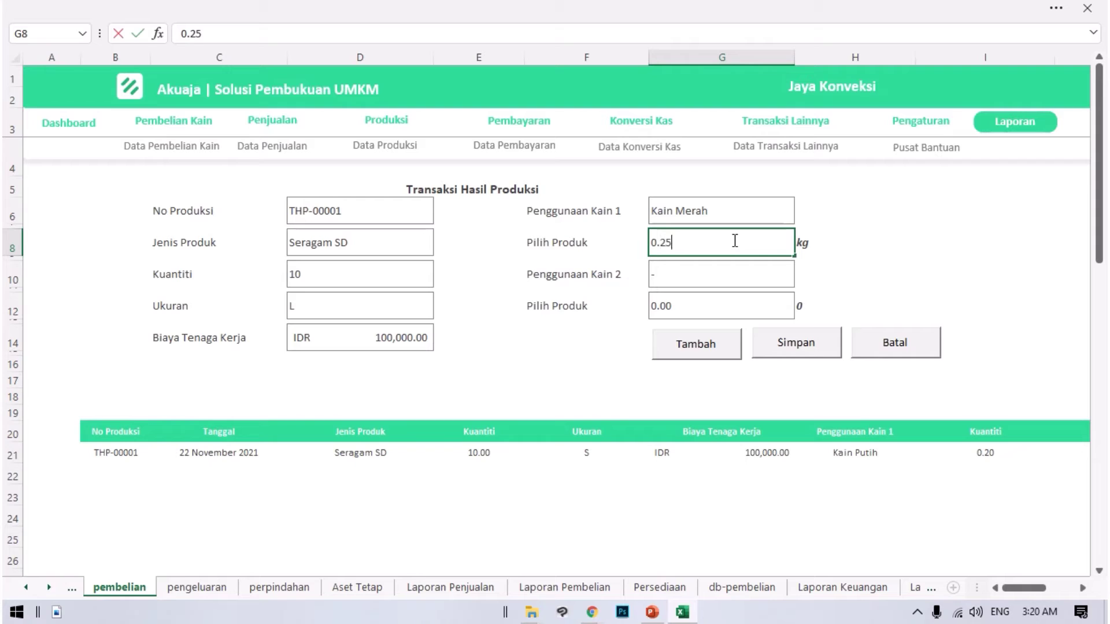
key("Return")
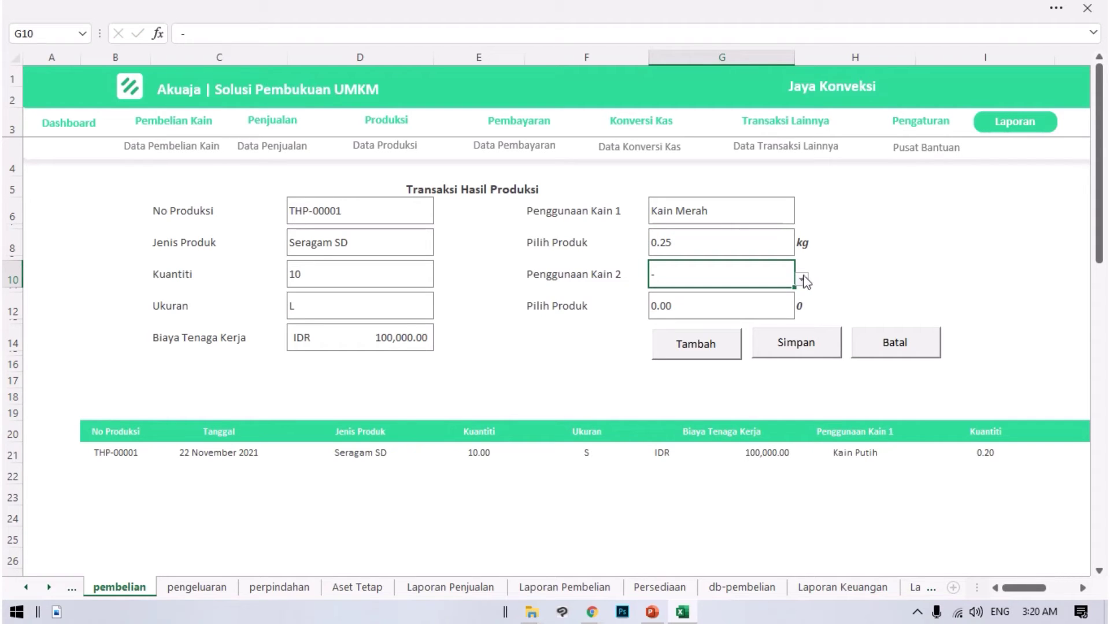
- Choose Kain Merah for Penggunaan Kain 2 with 0.6 kg used, and add the entry to the production table
left_click(802, 279)
left_click(743, 305)
left_click(707, 299)
double_click(707, 298)
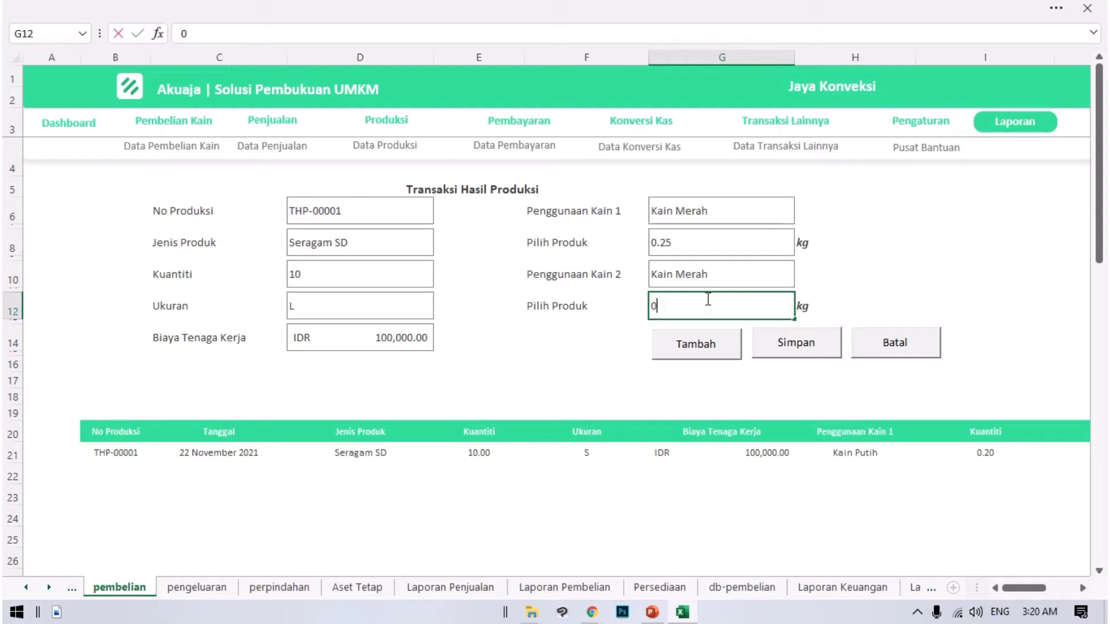
type(".6")
key("Return")
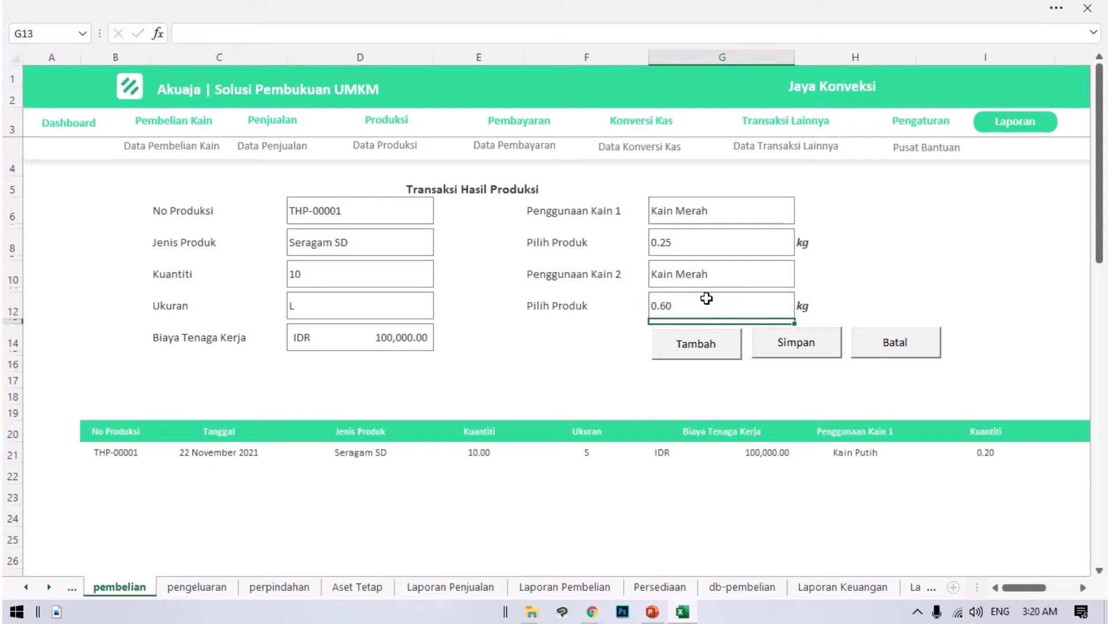
left_click(709, 345)
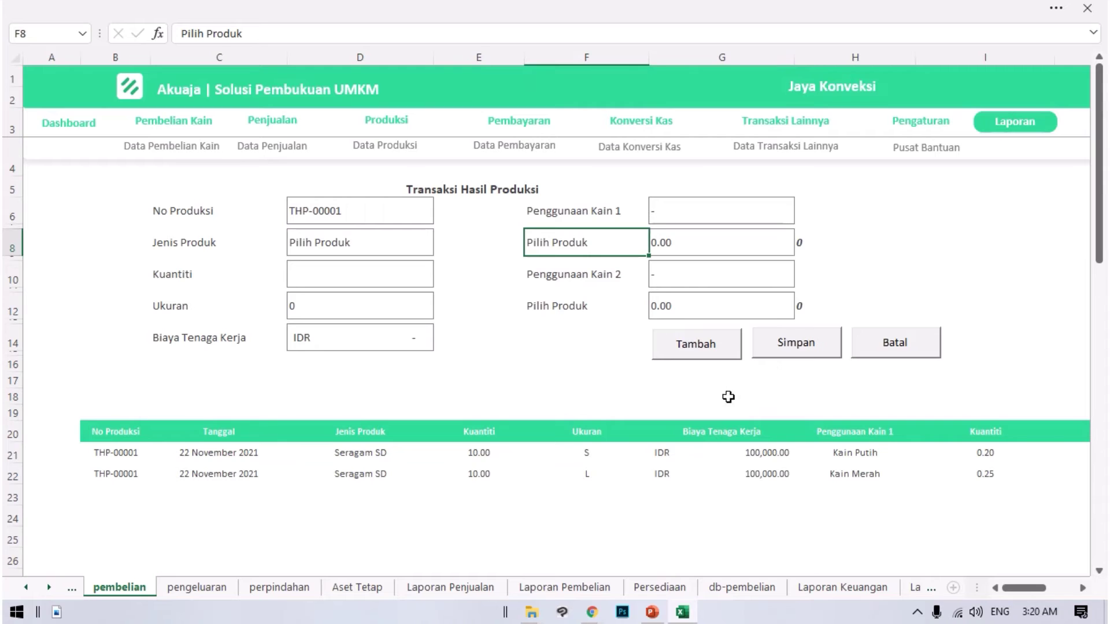
- Save the production transaction with both Seragam SD entries and accept the confirmation
left_click(773, 357)
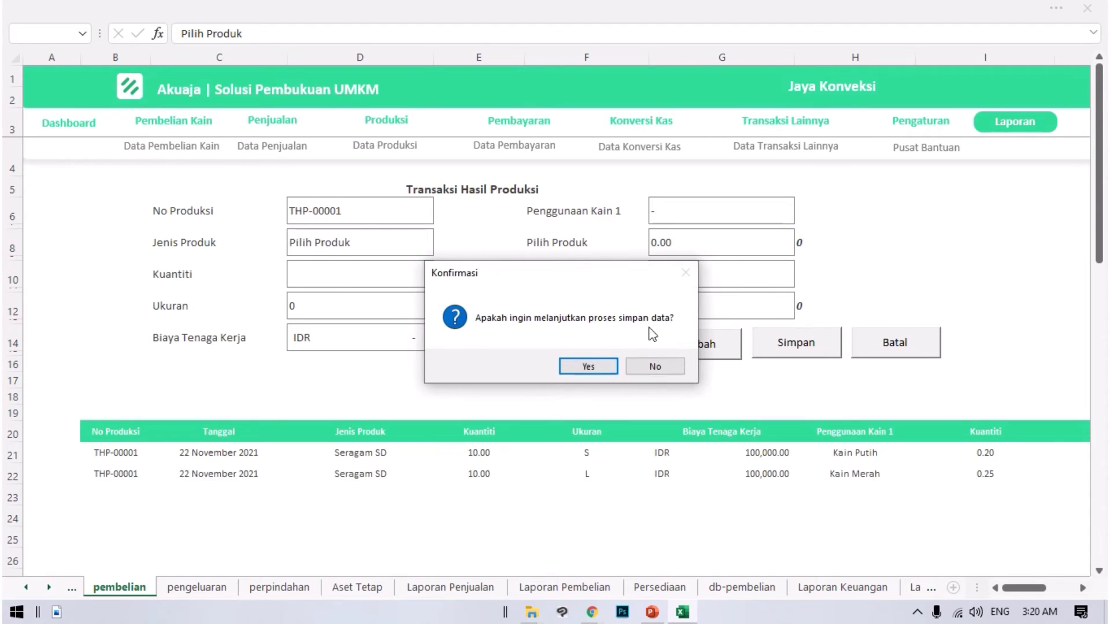
left_click(585, 367)
left_click(613, 370)
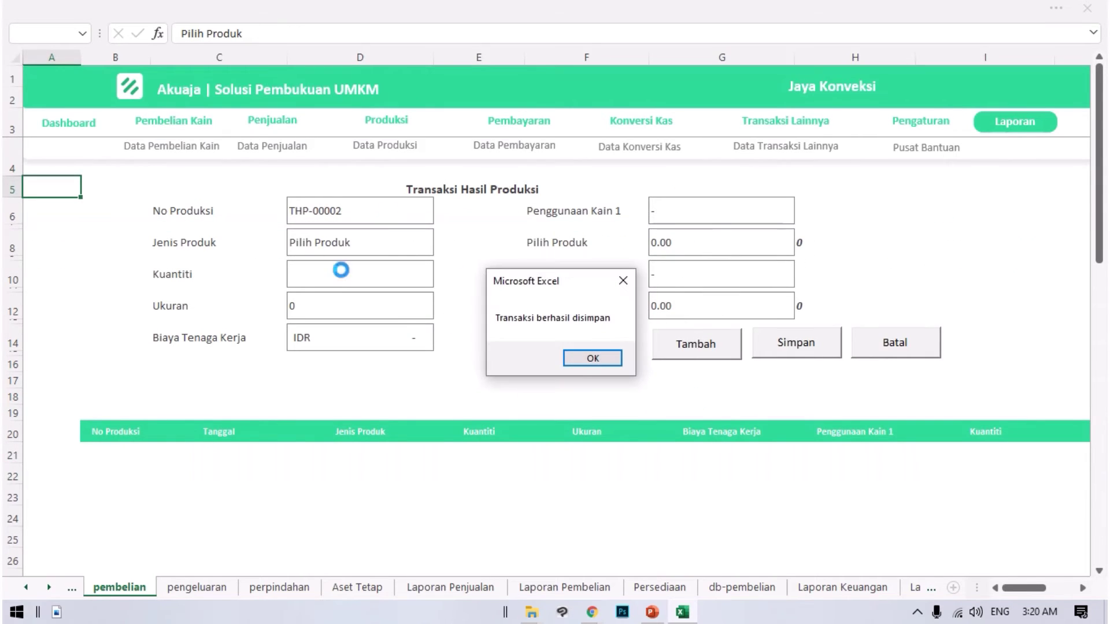
left_click(590, 363)
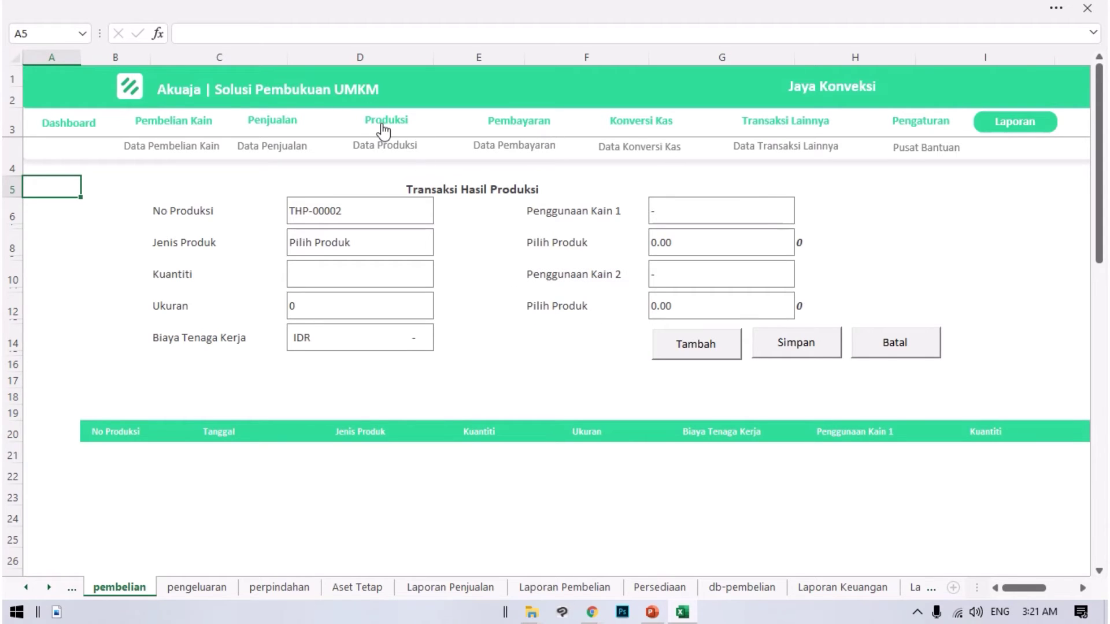
- Review the two saved Seragam SD rows in Data Produksi
left_click(387, 146)
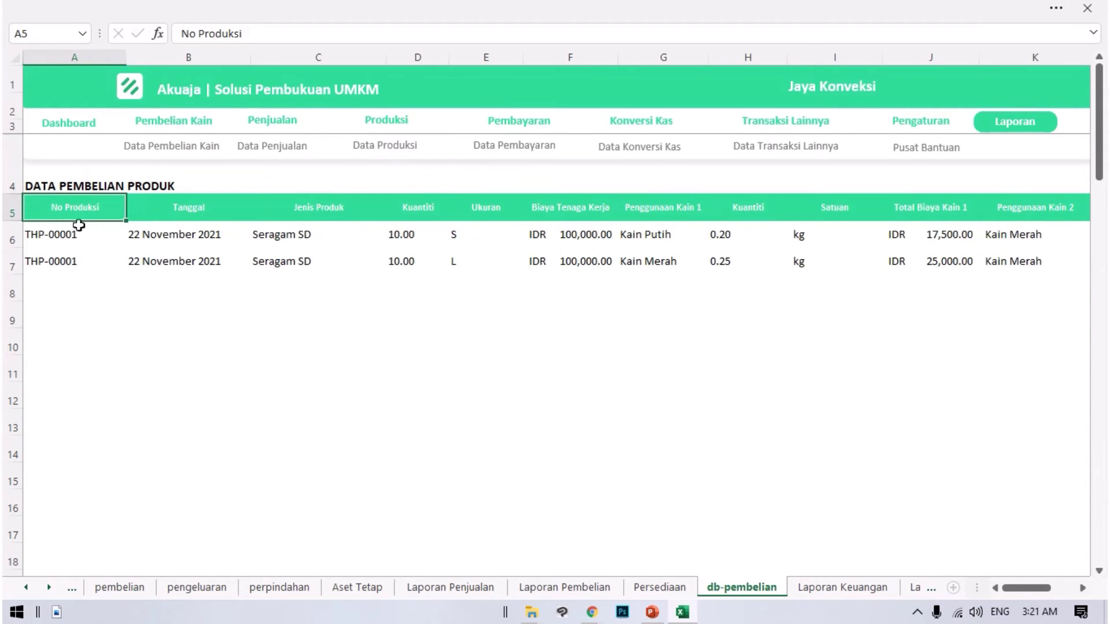
left_click(780, 243)
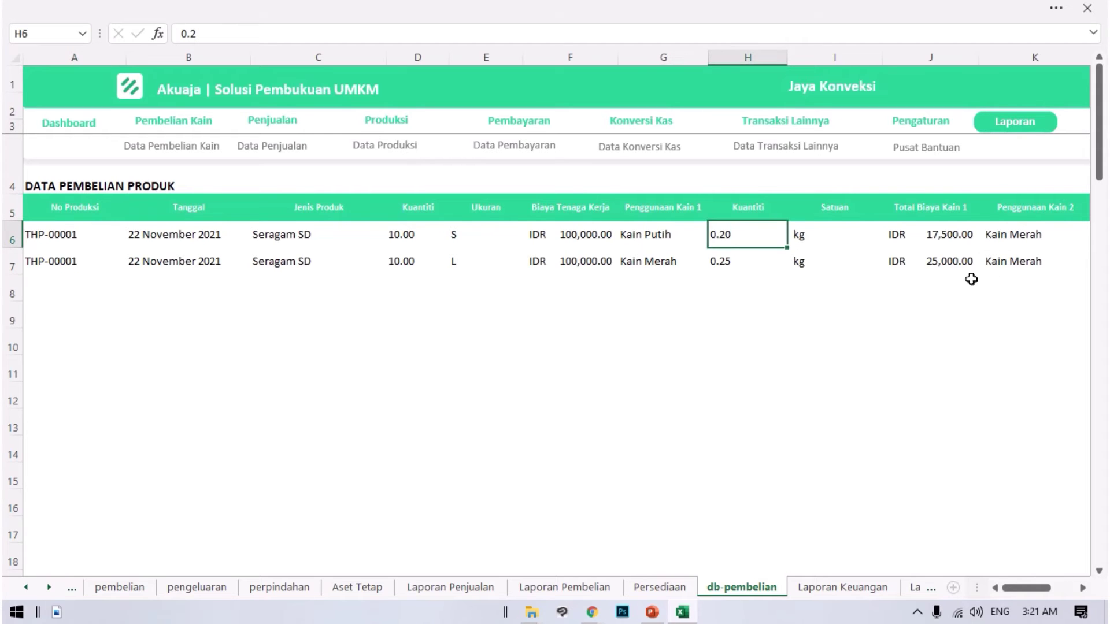
left_click(36, 236)
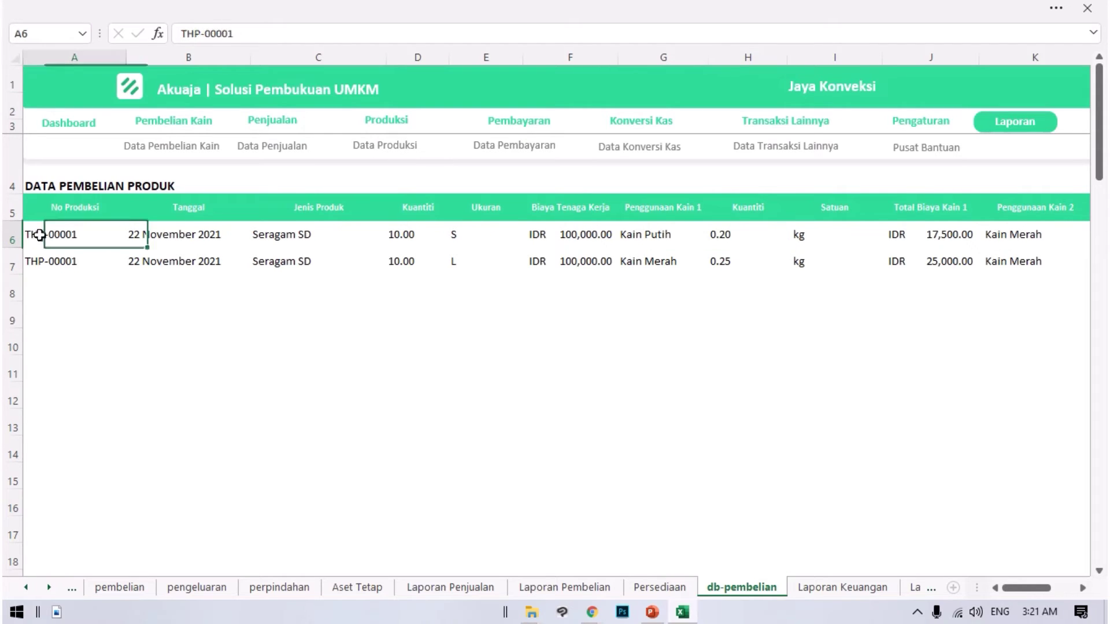
- Open Laporan Persediaan and examine the Hasil Produksi quantity, unit price and total for the Seragam SD rows
left_click(1009, 124)
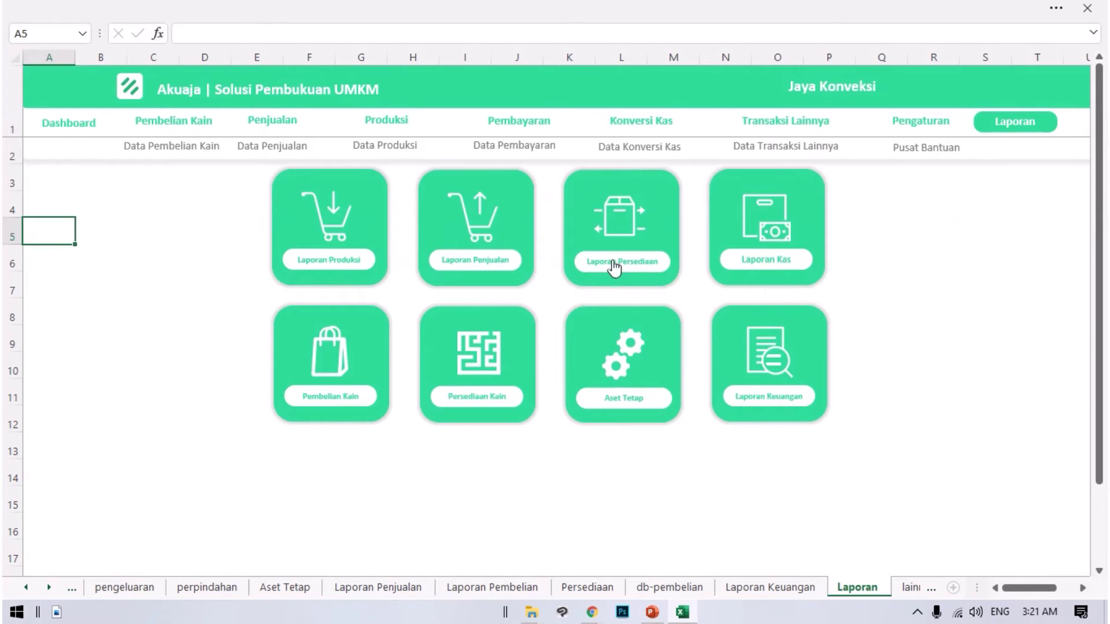
left_click(616, 237)
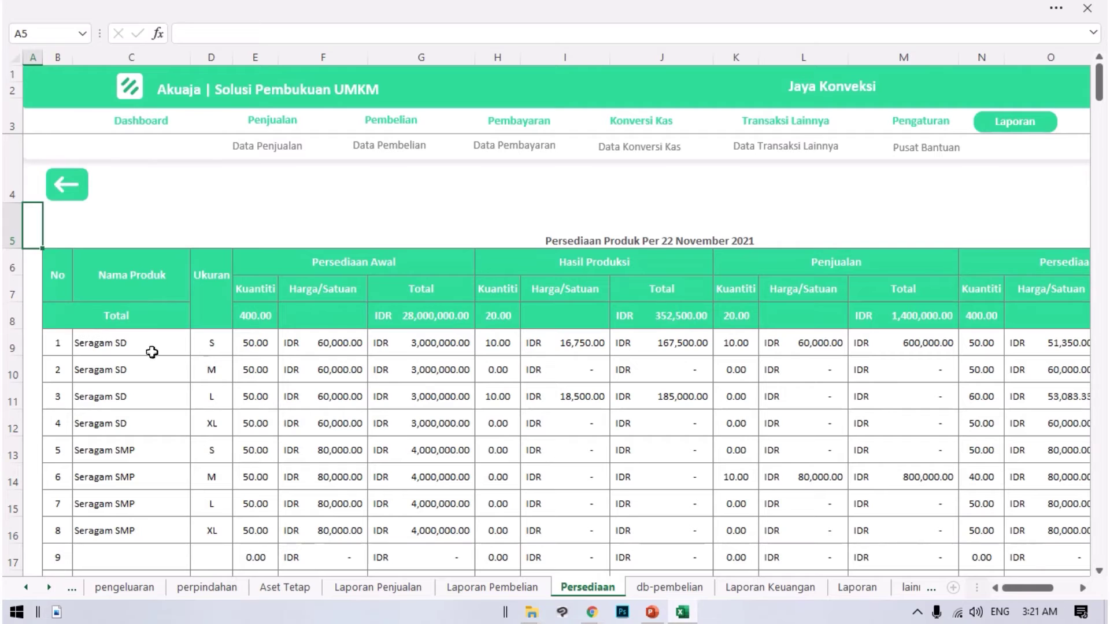
left_click_drag(94, 345, 806, 354)
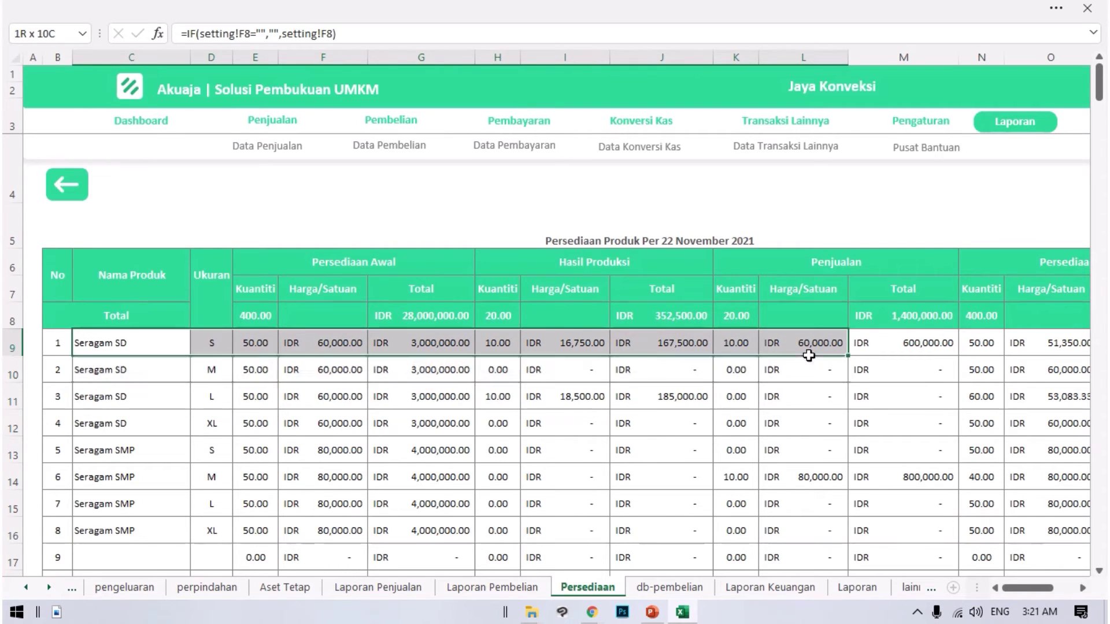
left_click(589, 342)
left_click(469, 342)
left_click(497, 348)
left_click(569, 353)
left_click(644, 349)
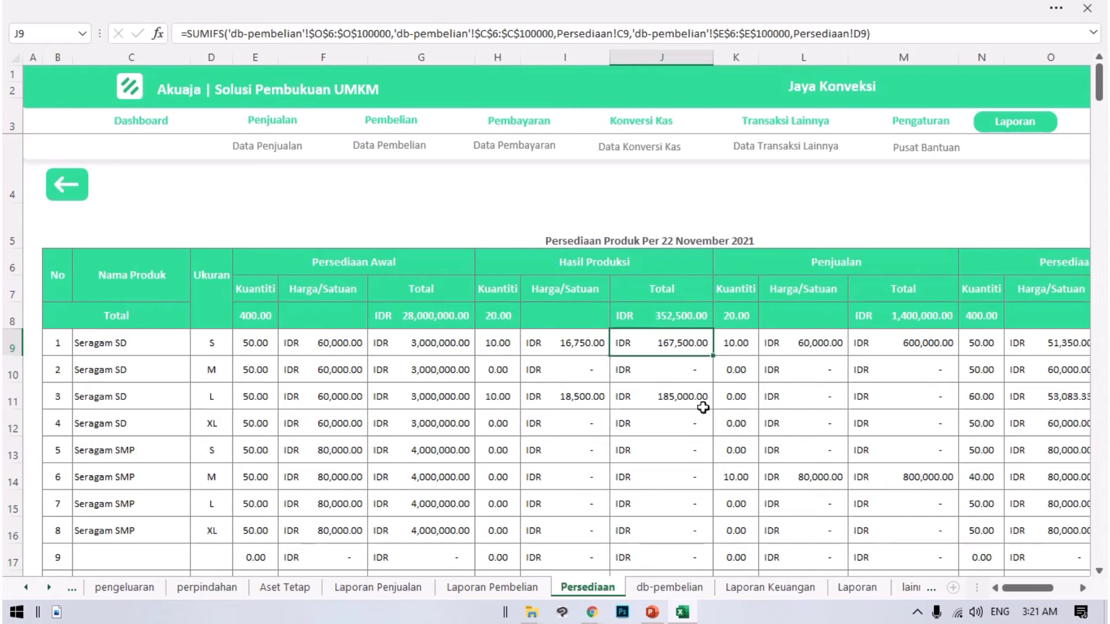
left_click_drag(594, 253, 601, 425)
left_click_drag(543, 272, 570, 417)
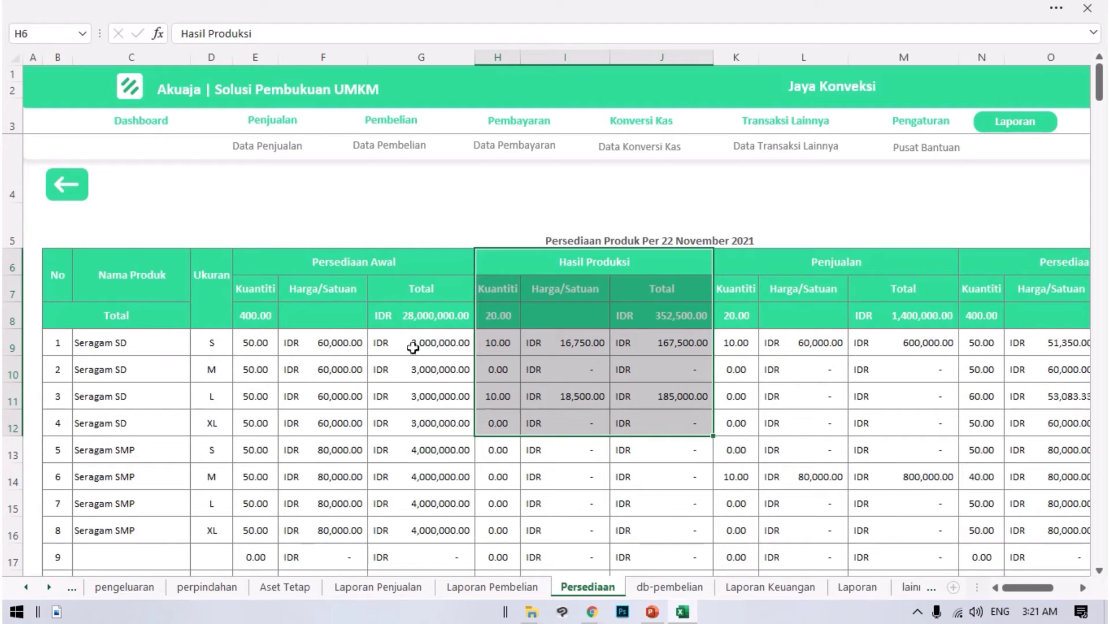
- Go through the Seragam SD size S stock row from the Persediaan Awal unit price to the Satuan column
left_click(313, 350)
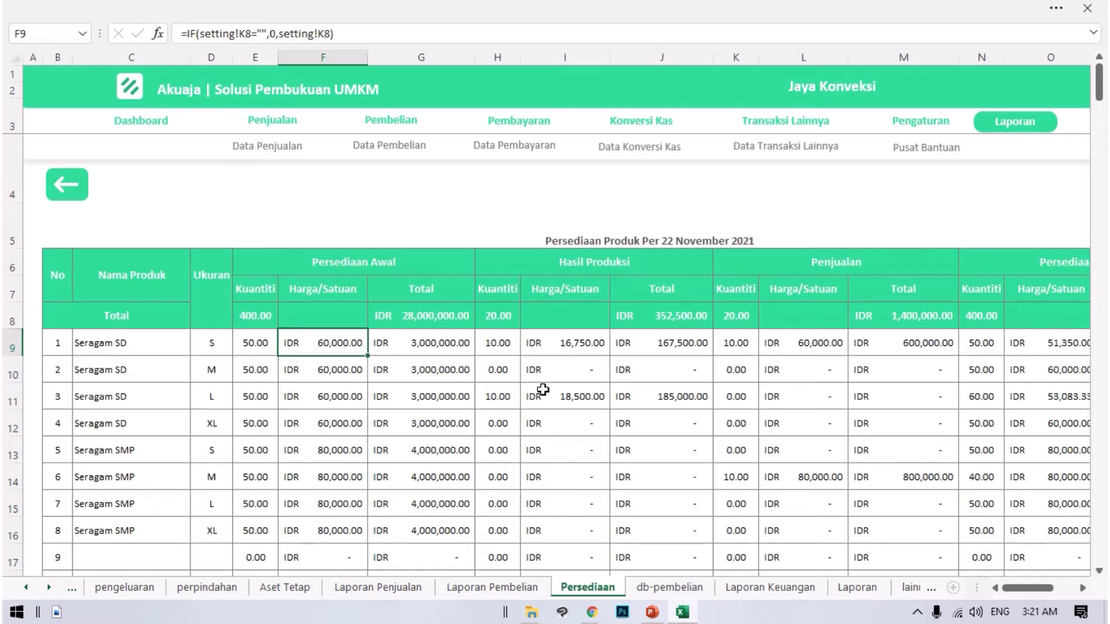
key("Right")
key("Right")
key("Right")
key("Right")
key("Right")
key("Right")
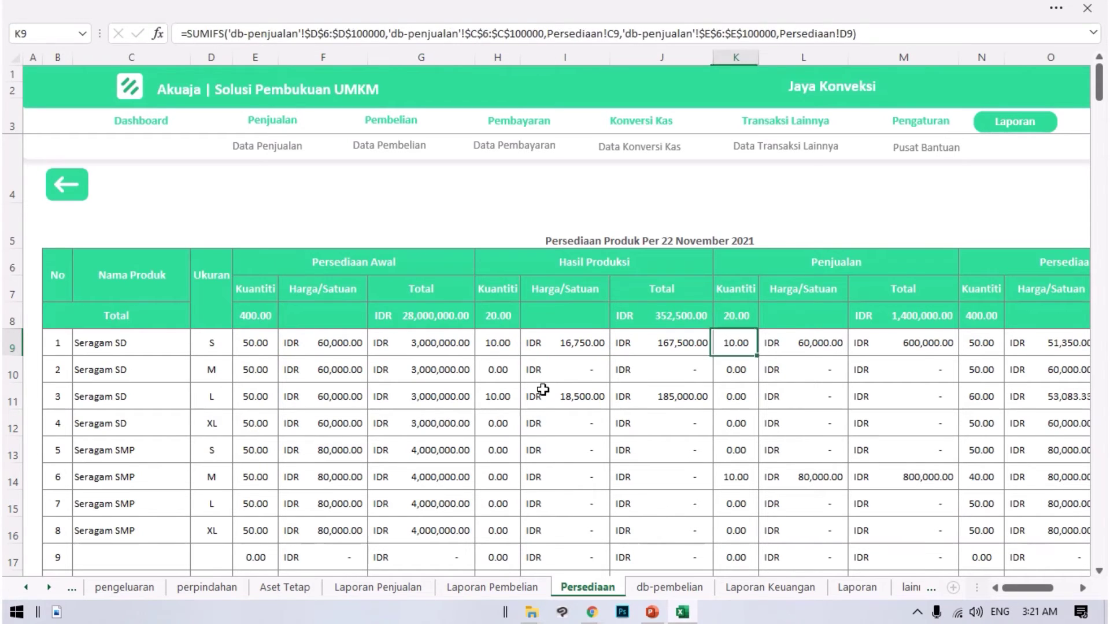
key("Right")
key("Right")
key("Right")
key("Right")
key("Right")
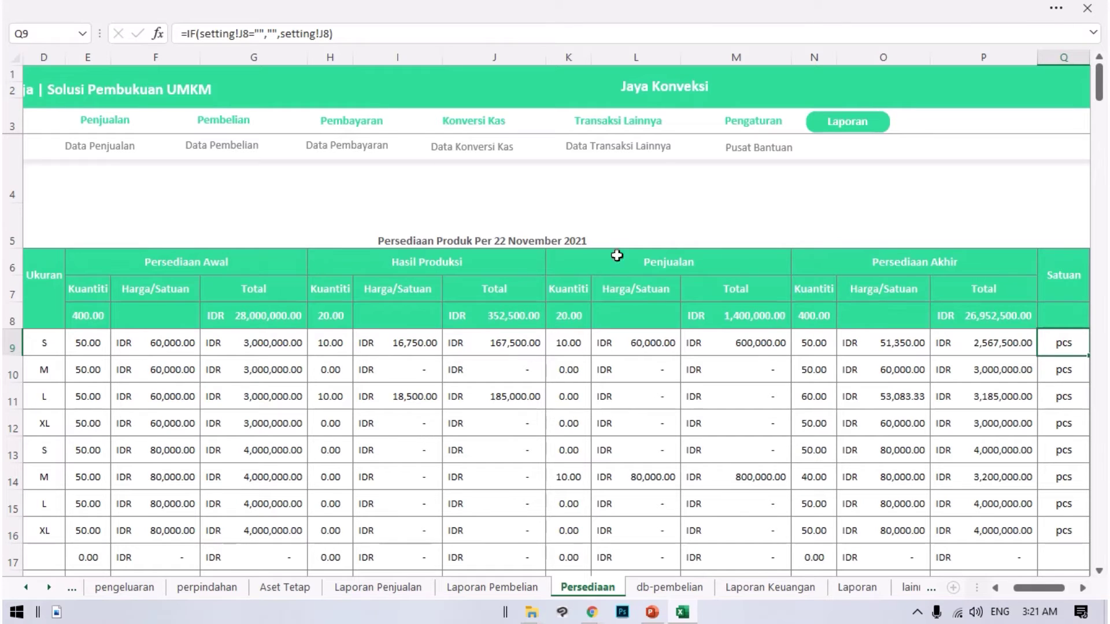
- Examine the Penjualan quantities, unit prices and totals in the product stock report
left_click(595, 270)
left_click_drag(575, 342, 761, 513)
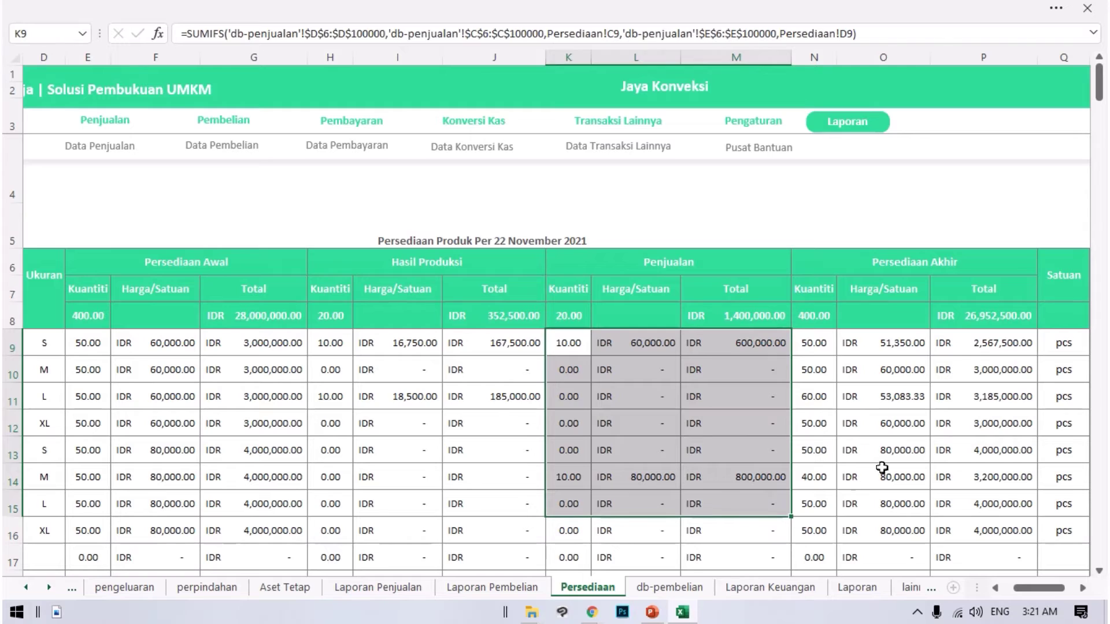
left_click(880, 466)
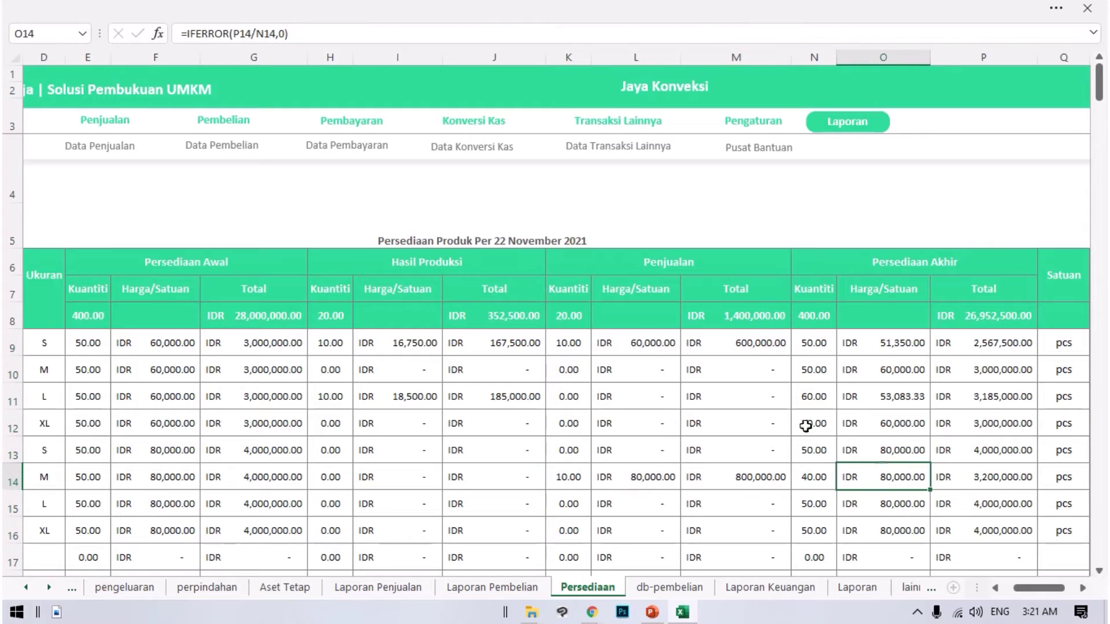
left_click(761, 376)
- Examine the Persediaan Akhir columns, going down the closing quantity of every product
left_click_drag(852, 258, 986, 425)
left_click(818, 350)
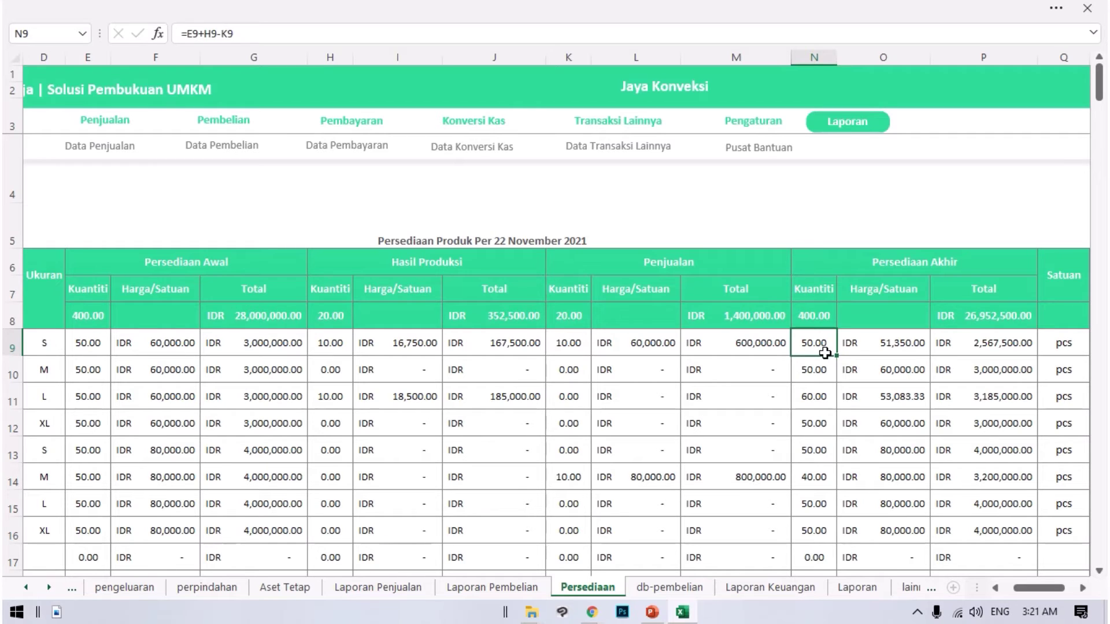
key("Right")
key("Left")
key("Right")
key("Left")
key("Down")
key("Down")
key("Down")
key("Down")
key("Down")
key("Down")
key("Down")
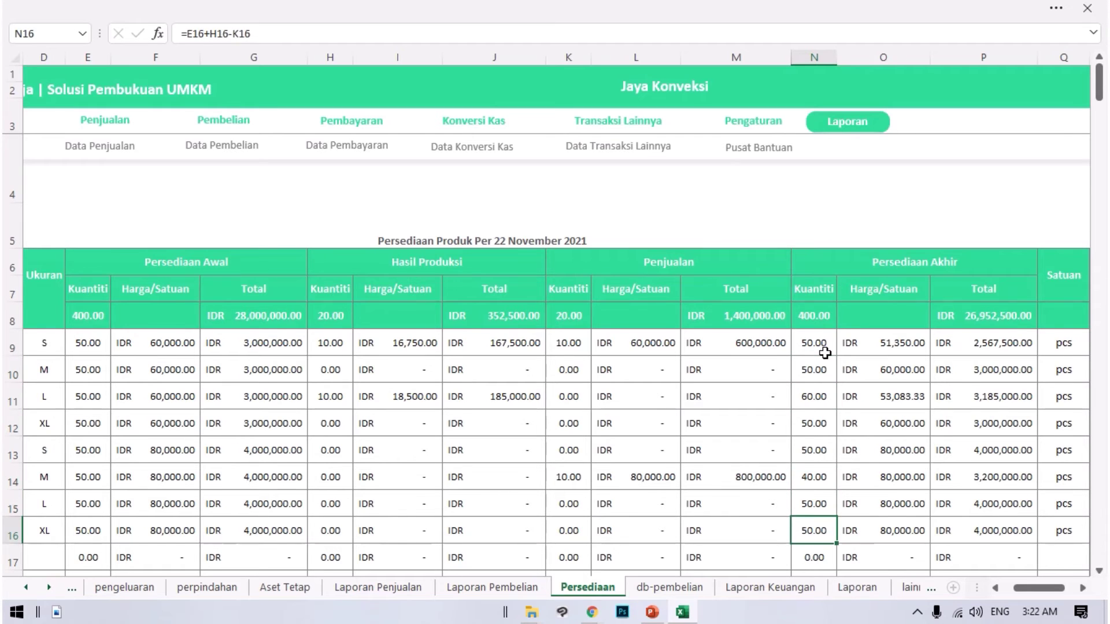
key("Down")
key("Down")
key("Down")
key("Down")
key("Down")
scroll(809, 289, "up", 3)
- Open the Pembayaran transaction form and look through all the Jenis Pengeluaran options
left_click(322, 126)
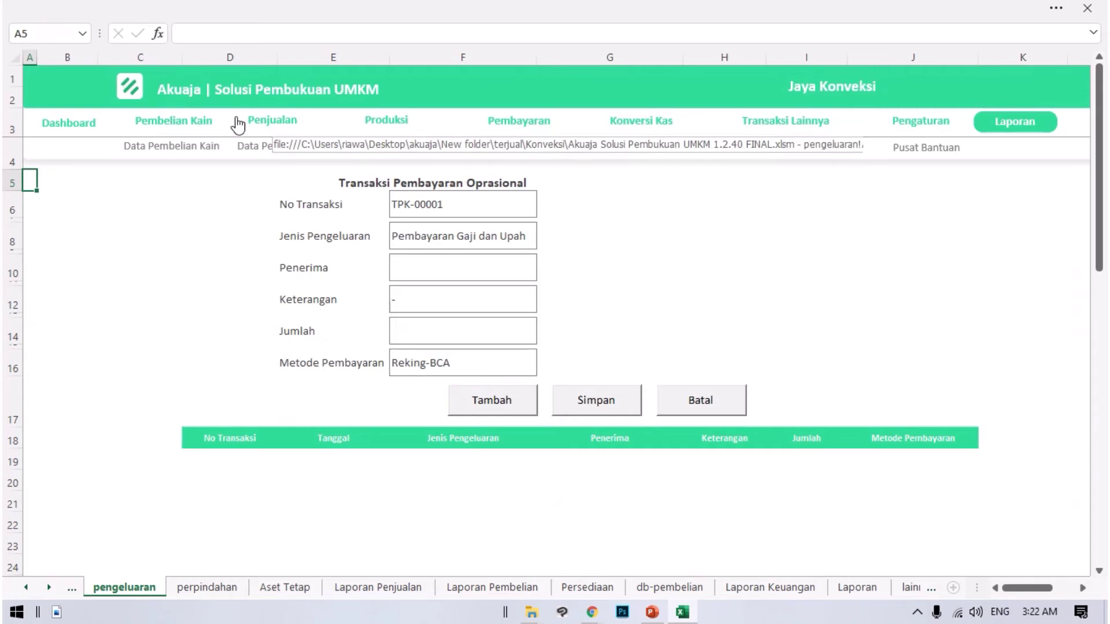
left_click(510, 237)
left_click(543, 240)
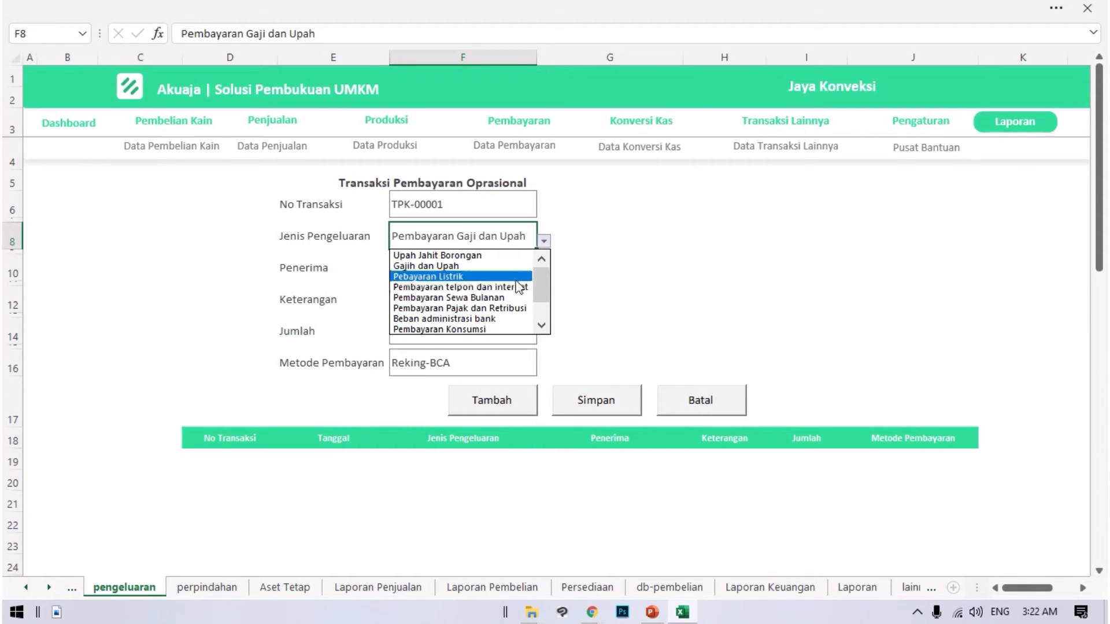
left_click_drag(539, 286, 553, 307)
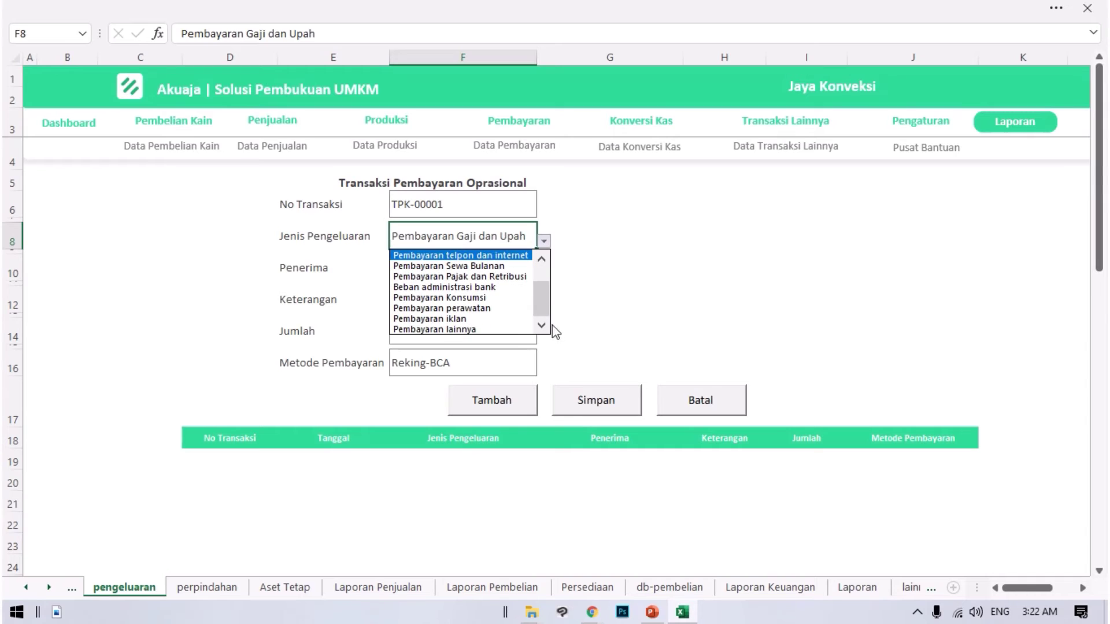
left_click_drag(542, 302, 543, 255)
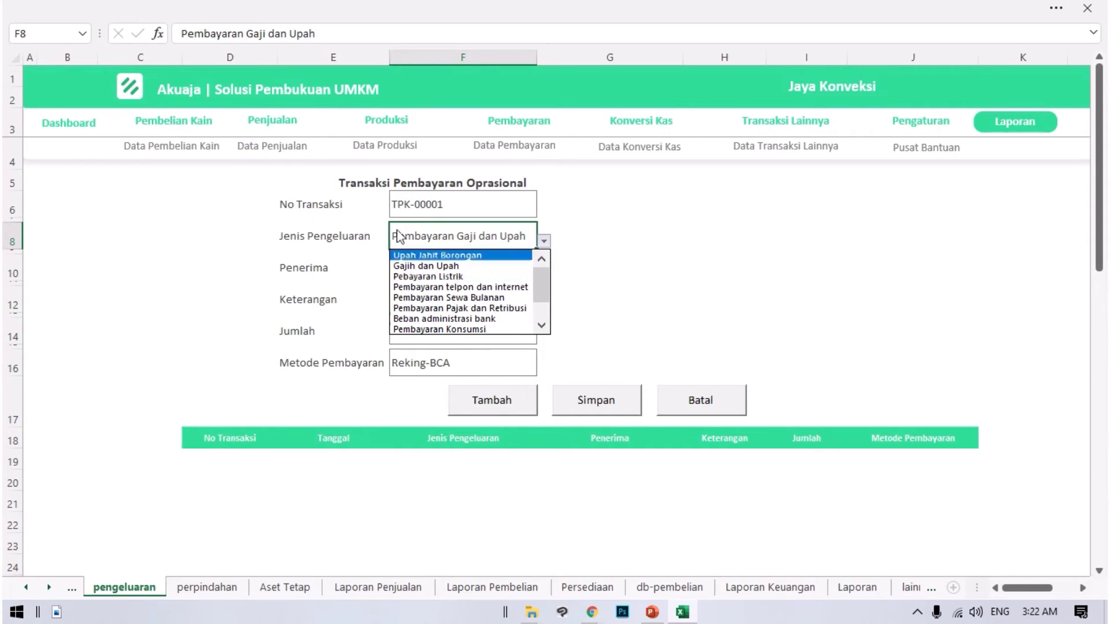
left_click(604, 275)
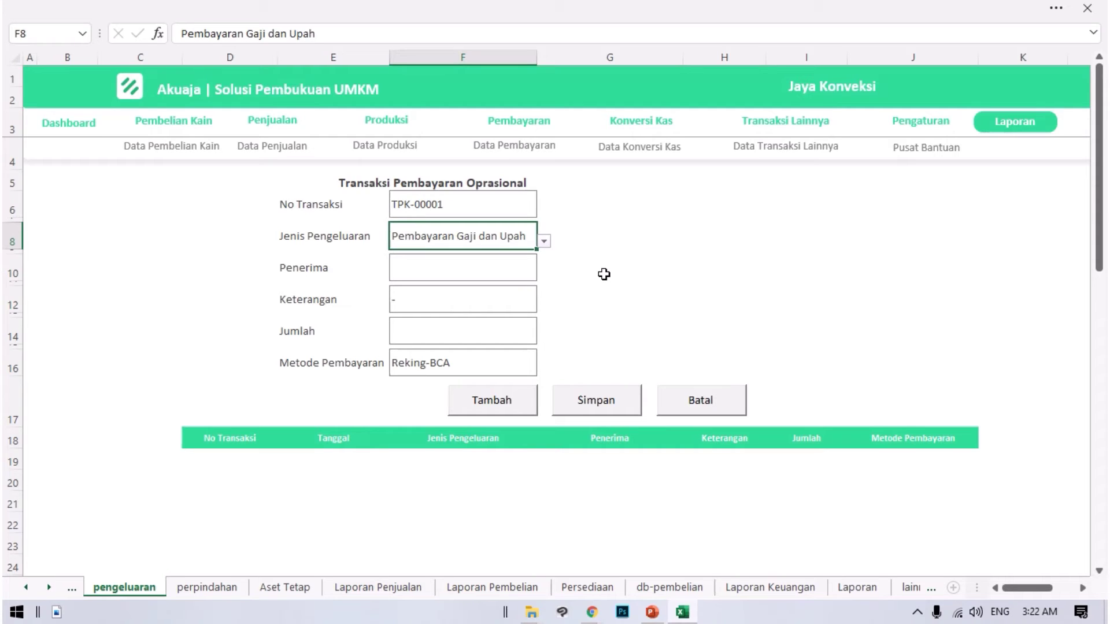
- Set Jenis Pengeluaran to Upah Jahit Borongan in the operational payment form
left_click(494, 264)
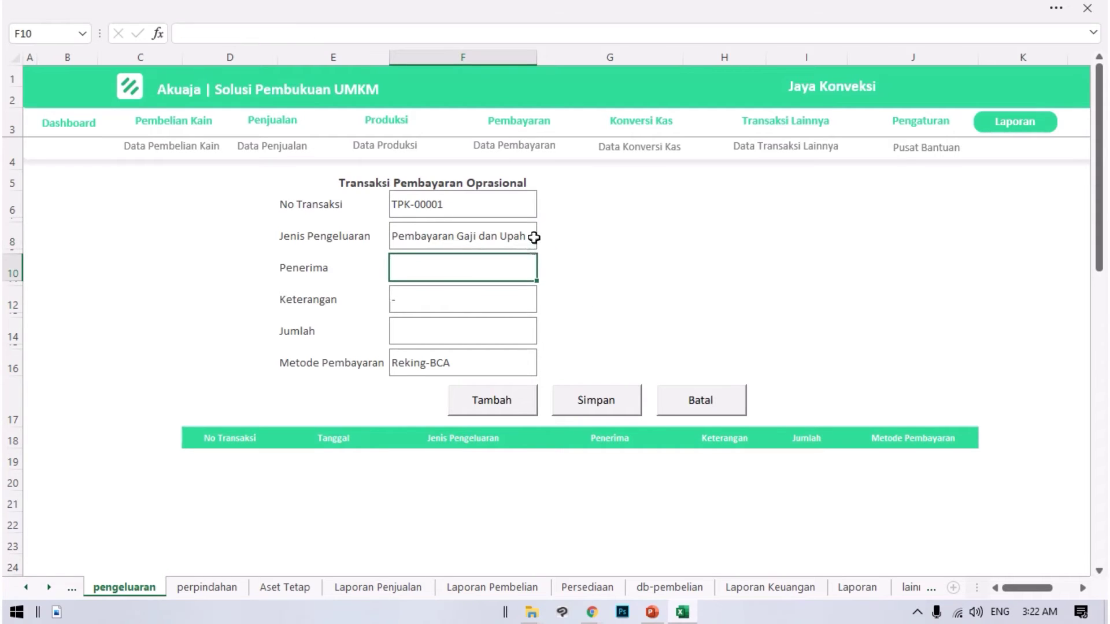
left_click(530, 246)
left_click(484, 270)
left_click(503, 234)
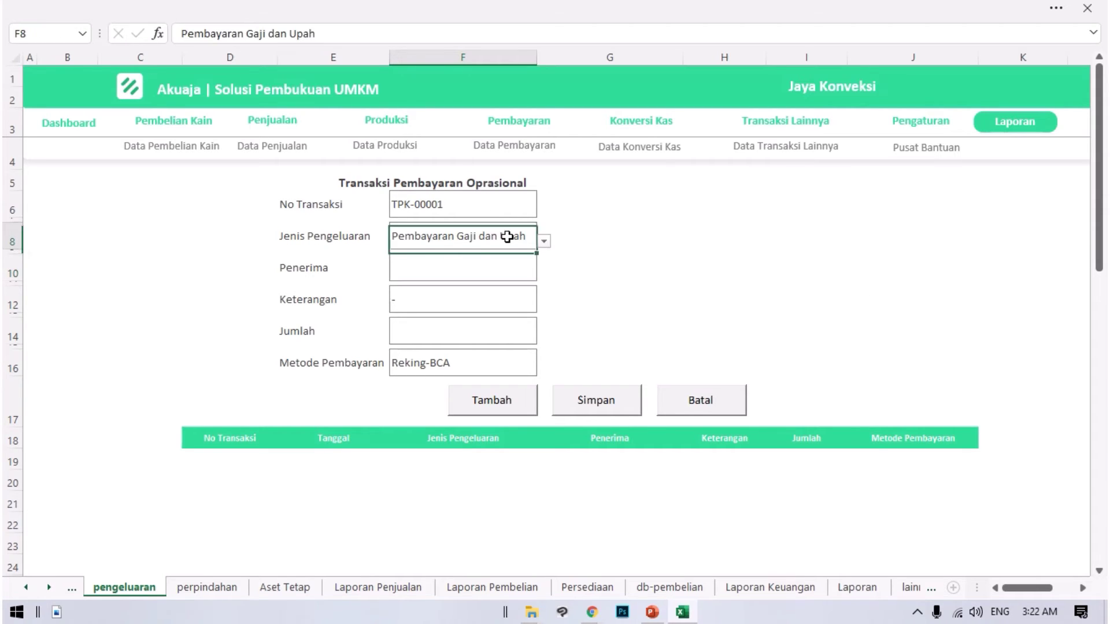
left_click(543, 242)
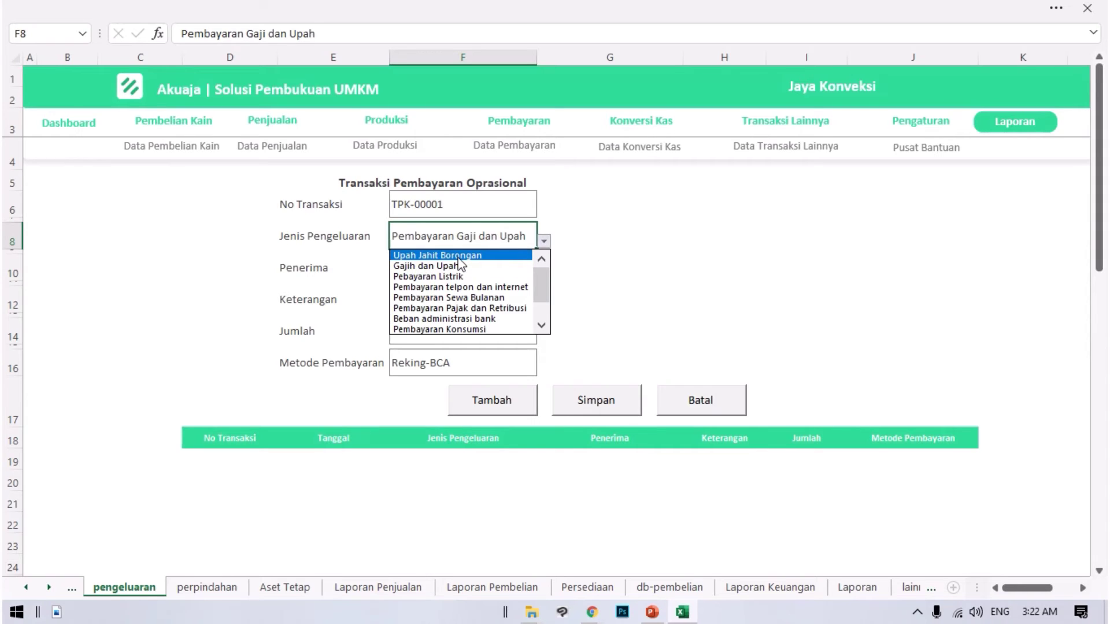
left_click(458, 258)
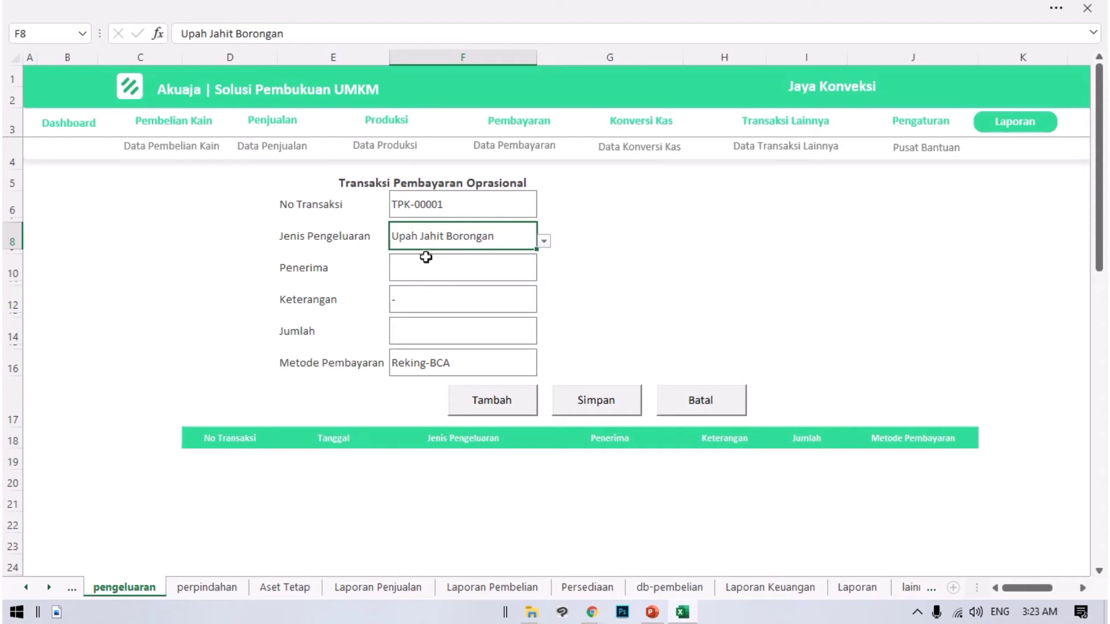
- Enter the recipient's name in Penerima, "gajian" as Keterangan and 100,000 as Jumlah for the sewing wage payment
left_click(464, 273)
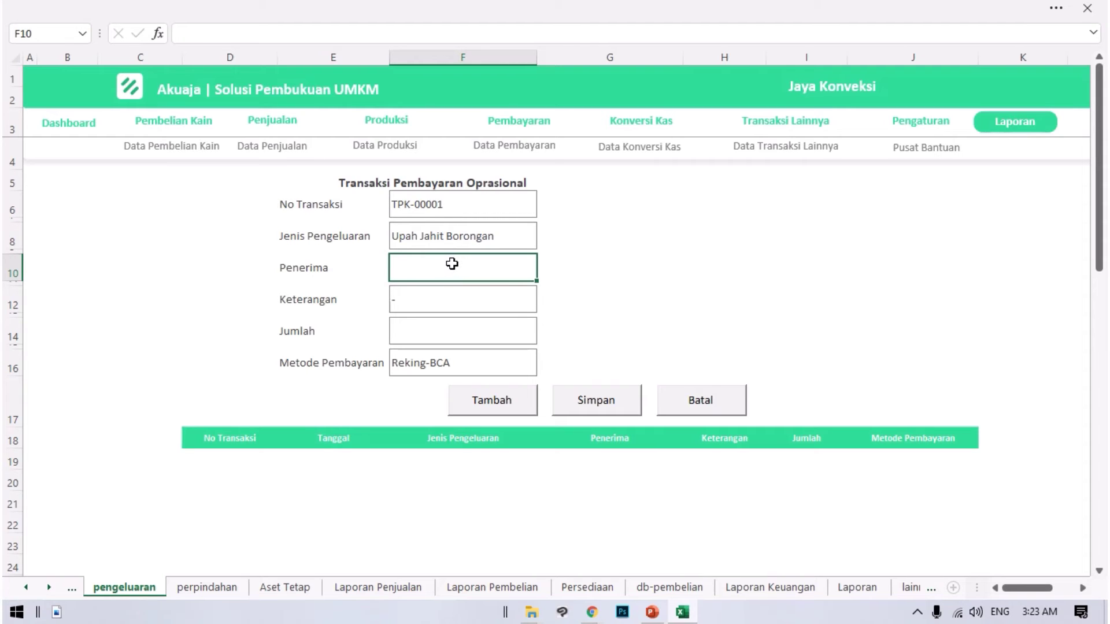
type("agung")
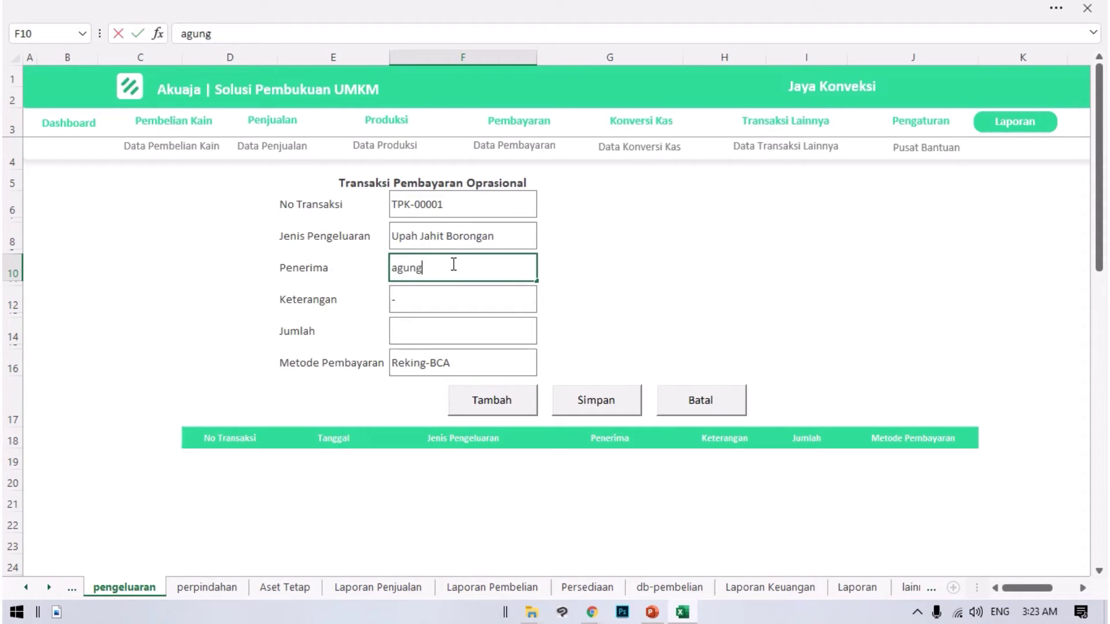
key("Return")
key("Return")
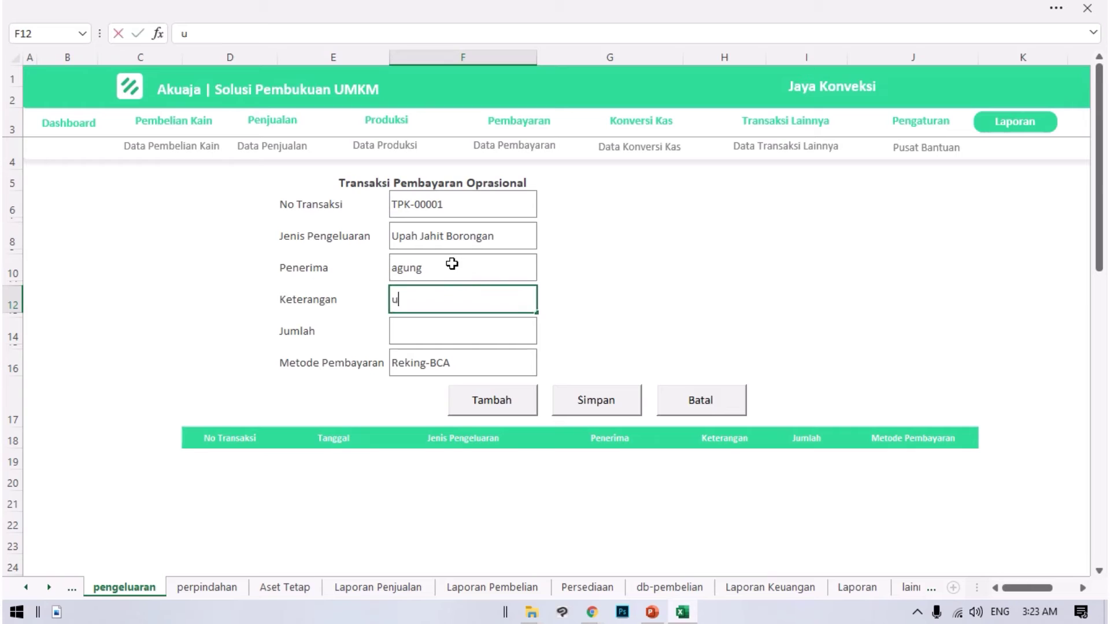
type("gajian")
key("Return")
key("Return")
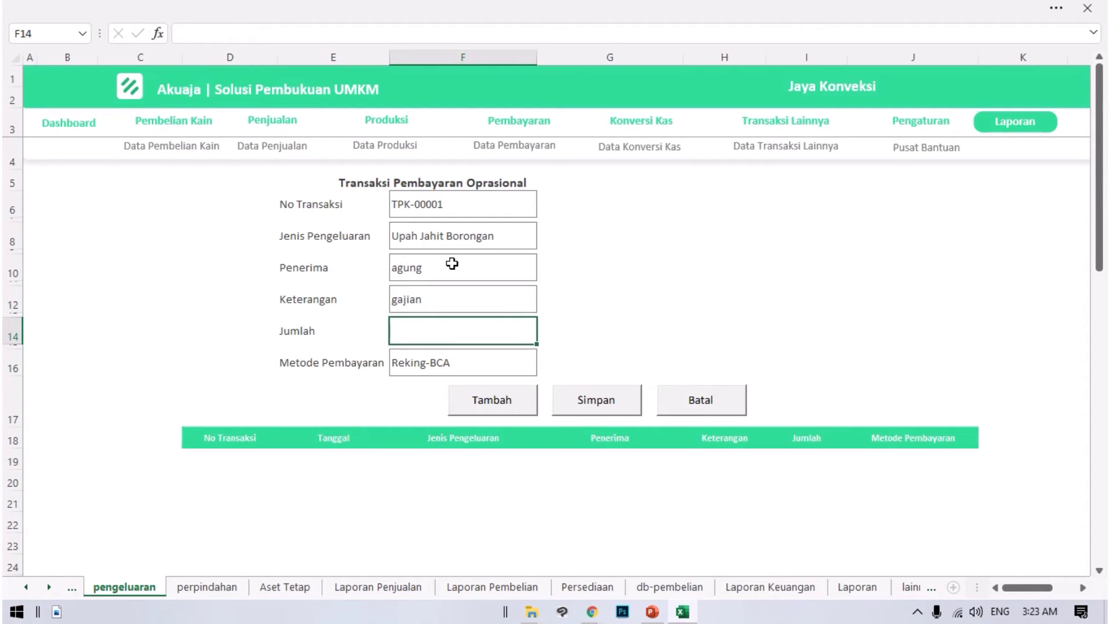
type("100,000.00")
key("Return")
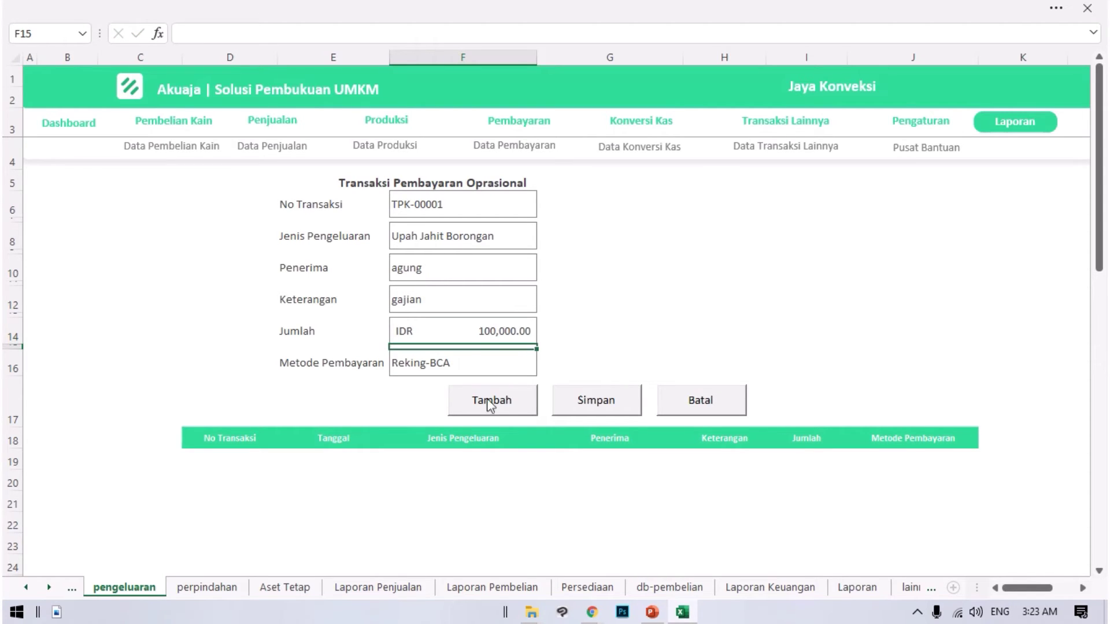
- Set Metode Pembayaran to Kas and add the sewing wage payment to the transaction list
left_click(471, 355)
left_click(545, 368)
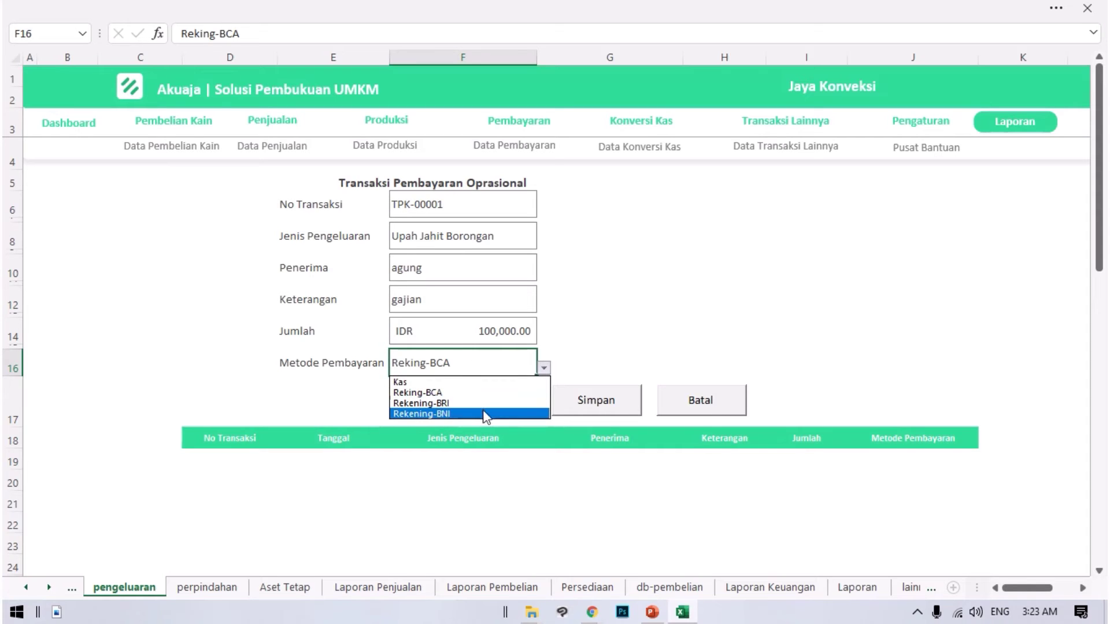
left_click(489, 383)
left_click(503, 399)
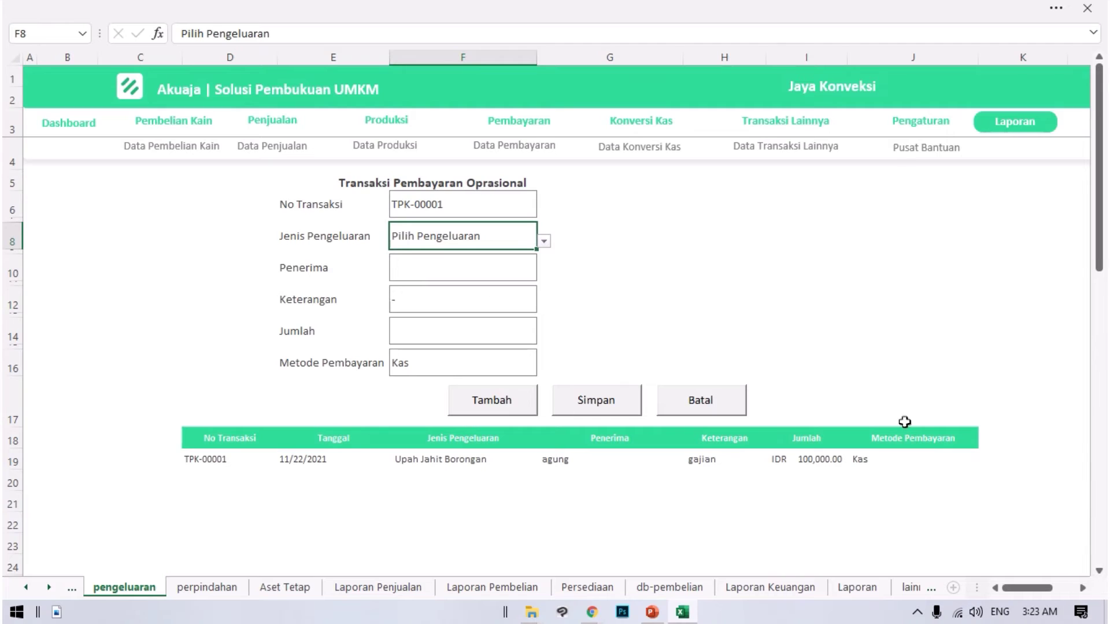
- Start a second payment line of type Pebayaran Listrik with PLN as Penerima and "Beli Token" as Keterangan
left_click(544, 242)
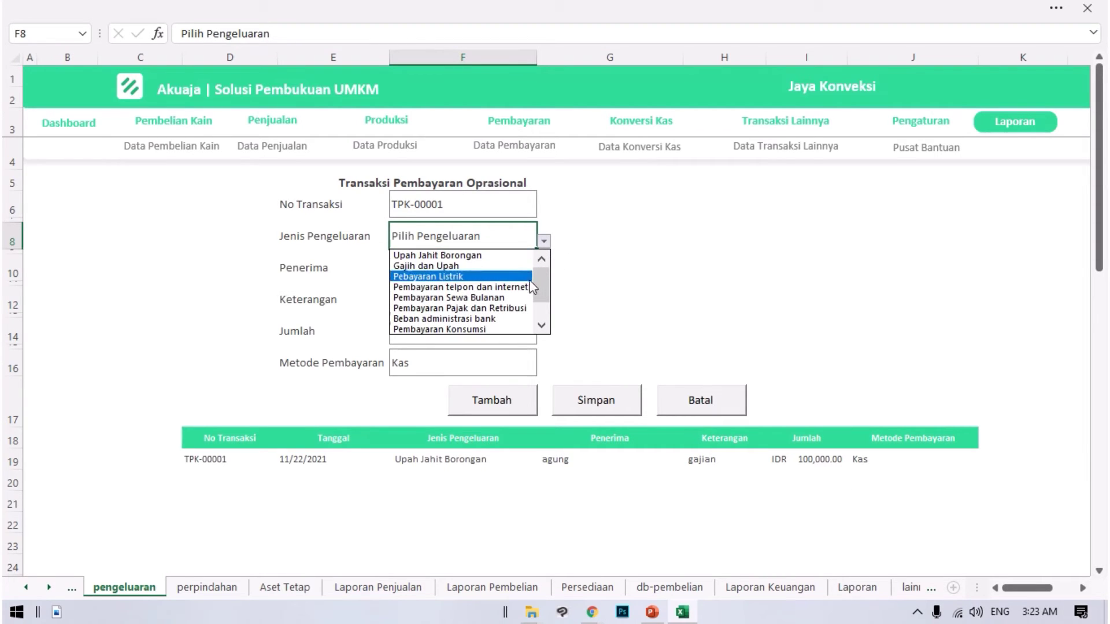
left_click(524, 276)
left_click(518, 262)
type("PLN")
key("Return")
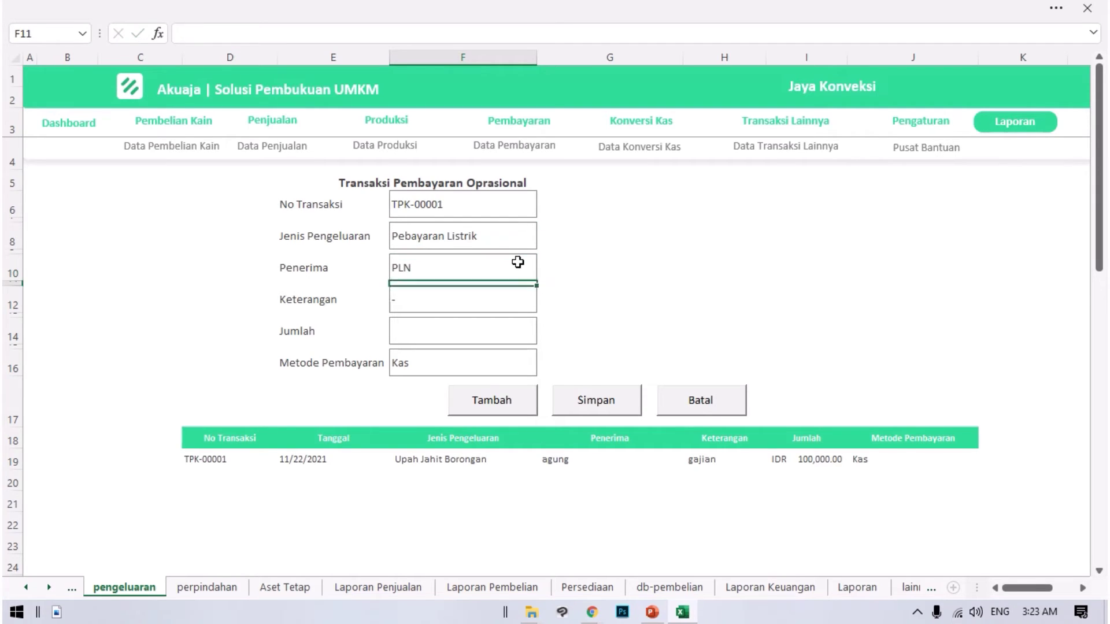
type("Beli Token")
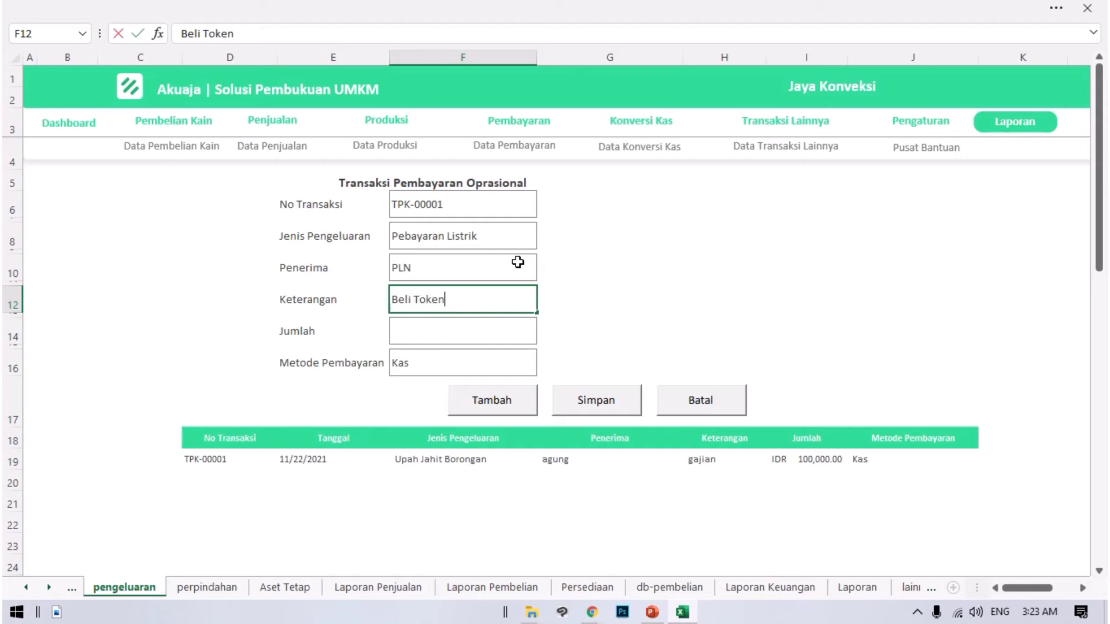
key("Return")
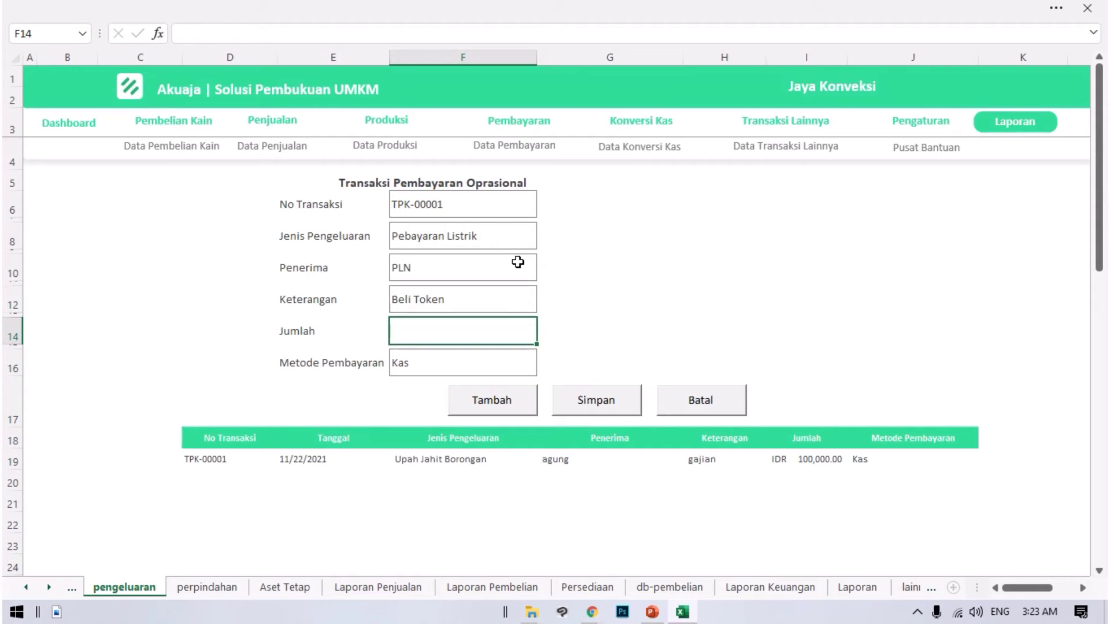
- Set the electricity payment's Jumlah to 150,000 and Metode Pembayaran to Reking-BCA, and add it to the transaction list
type("150,000")
key("Return")
left_click(526, 363)
left_click(544, 368)
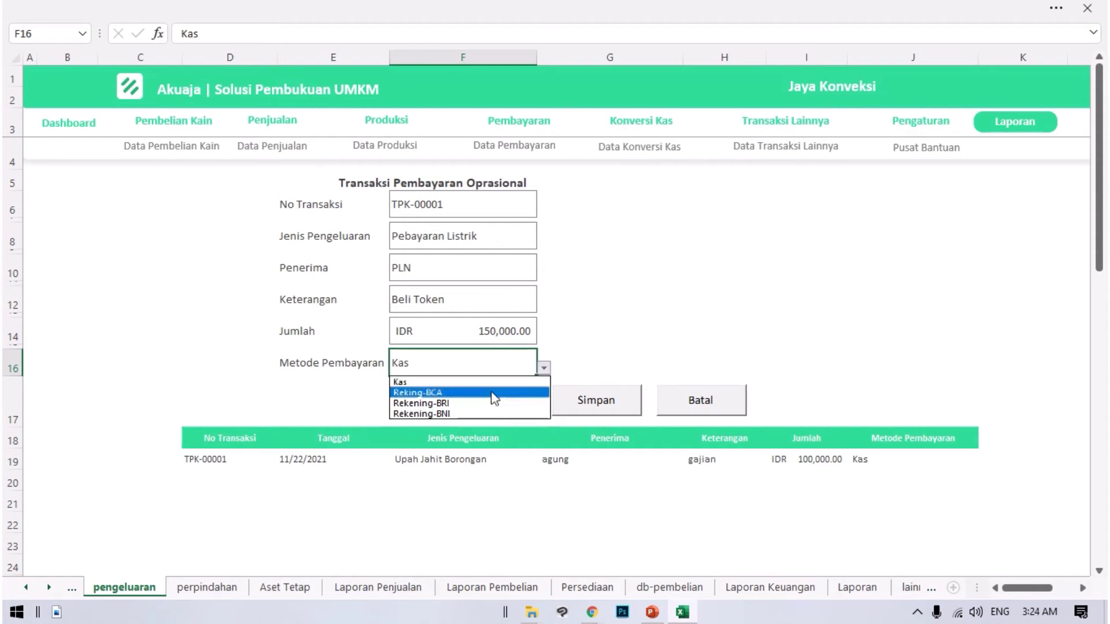
left_click(492, 394)
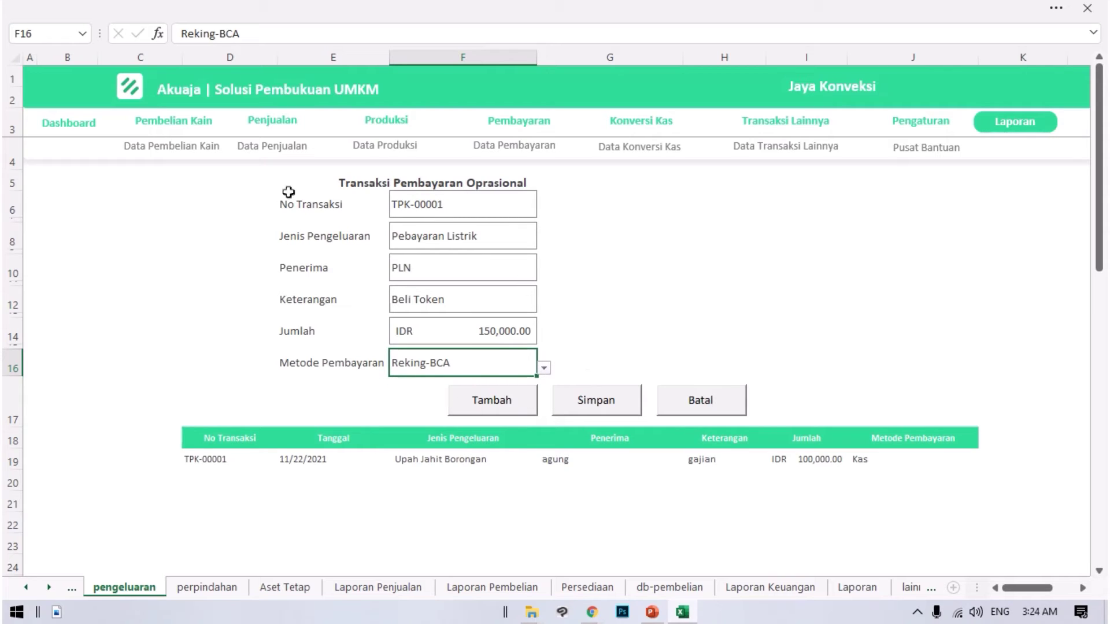
left_click(488, 412)
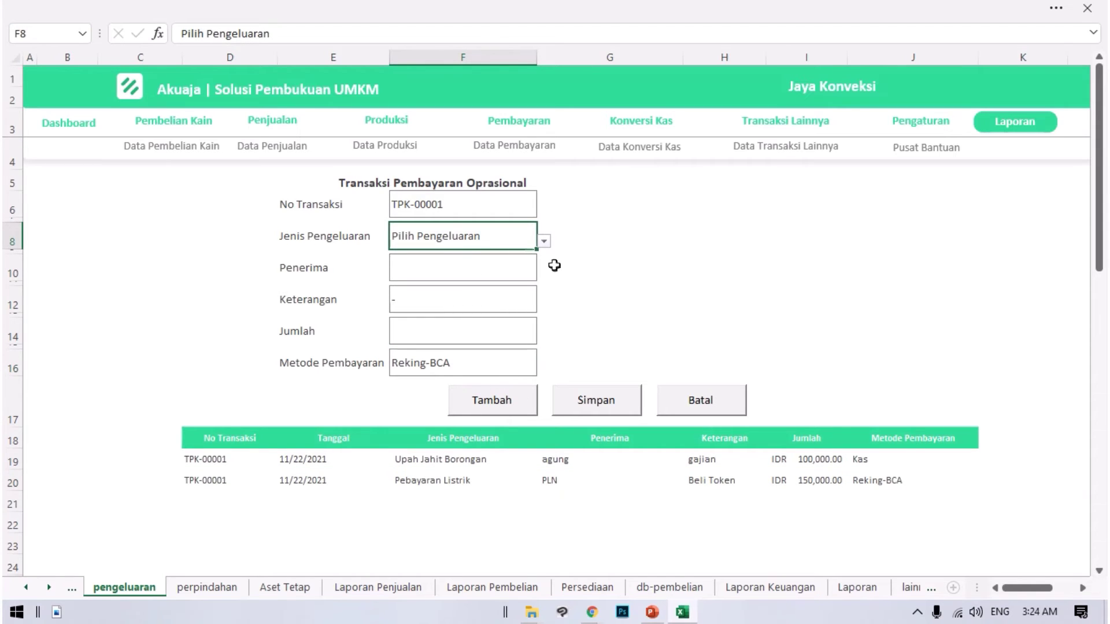
- Save the payment transaction with both lines and open the Data Pembayaran records
left_click(605, 403)
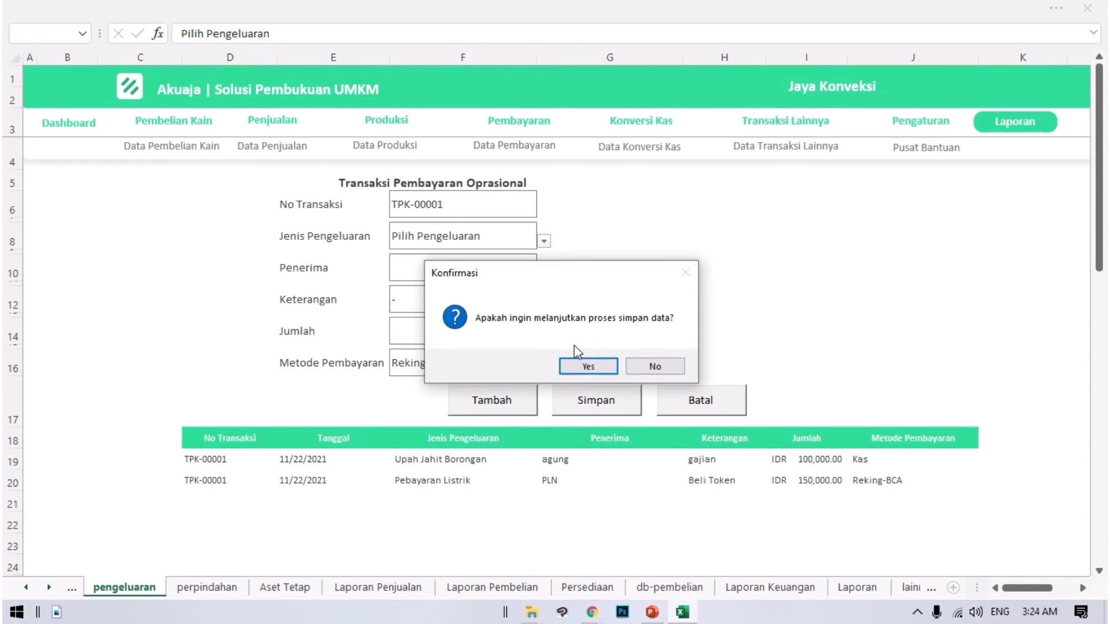
left_click(606, 366)
left_click(605, 365)
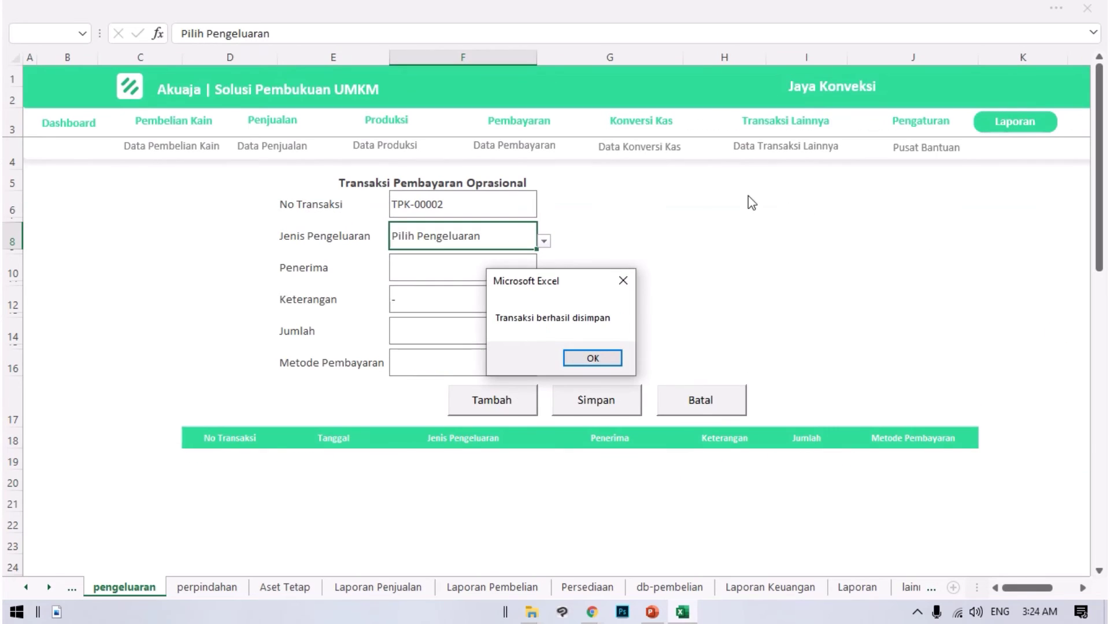
left_click(617, 354)
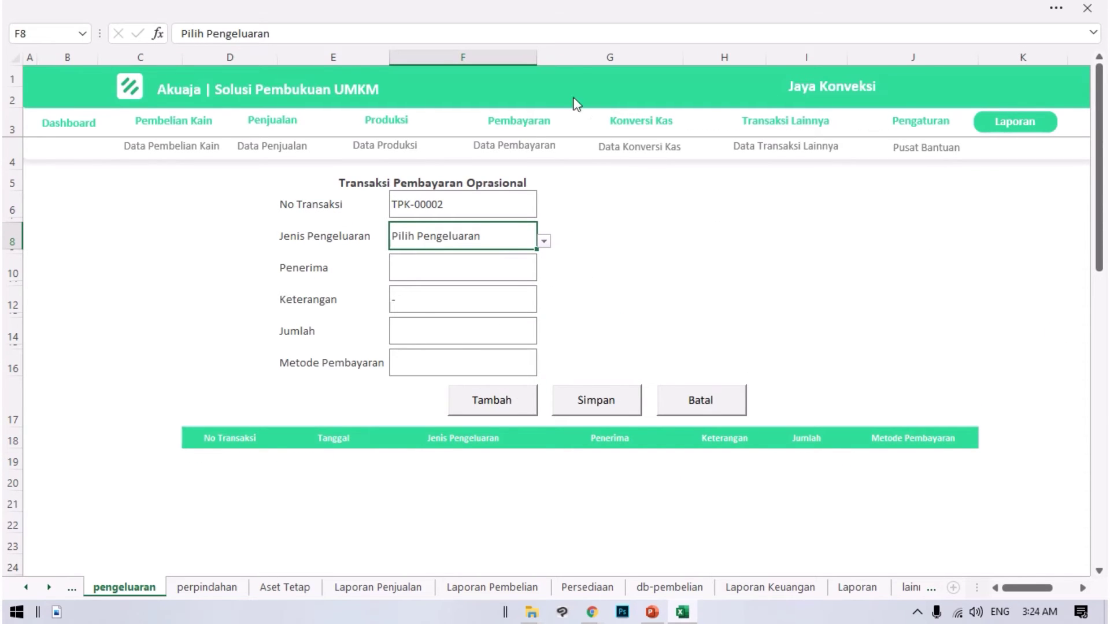
left_click(535, 155)
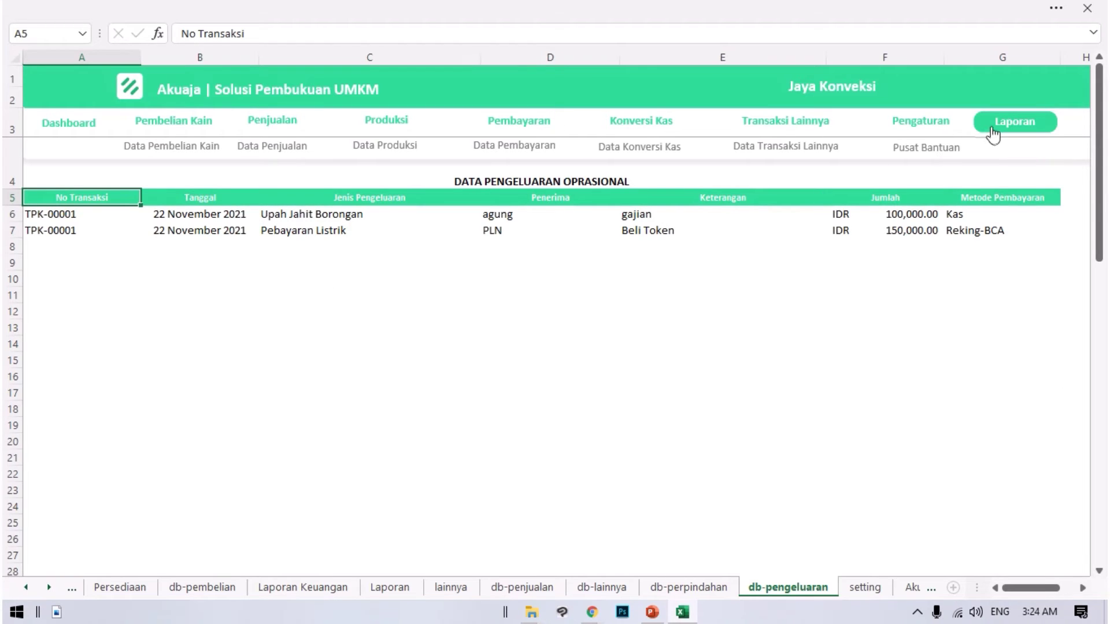
- Open Laporan Kas and check the Upah Jahit Borongan amount under Kas in the operational cost payment report
left_click(1023, 127)
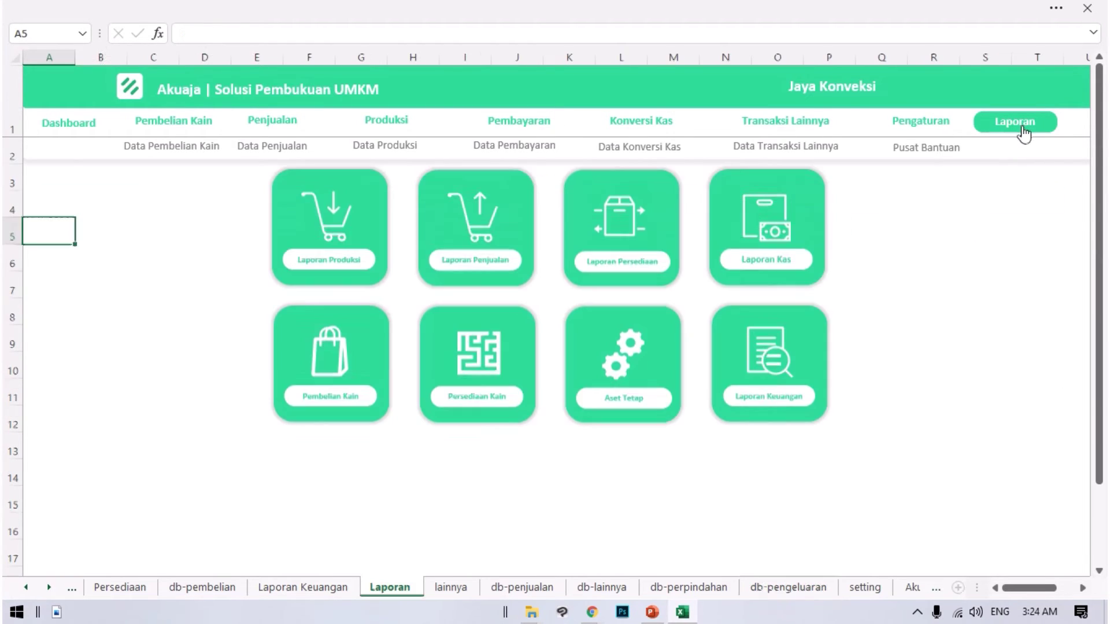
left_click(747, 226)
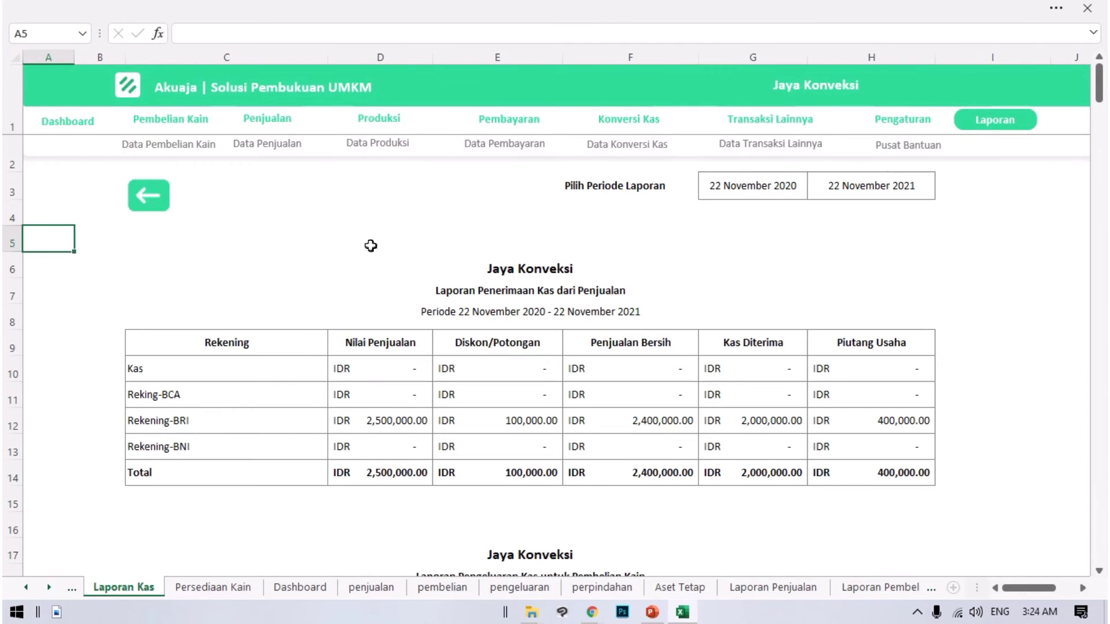
scroll(454, 302, "down", 6)
scroll(321, 284, "down", 3)
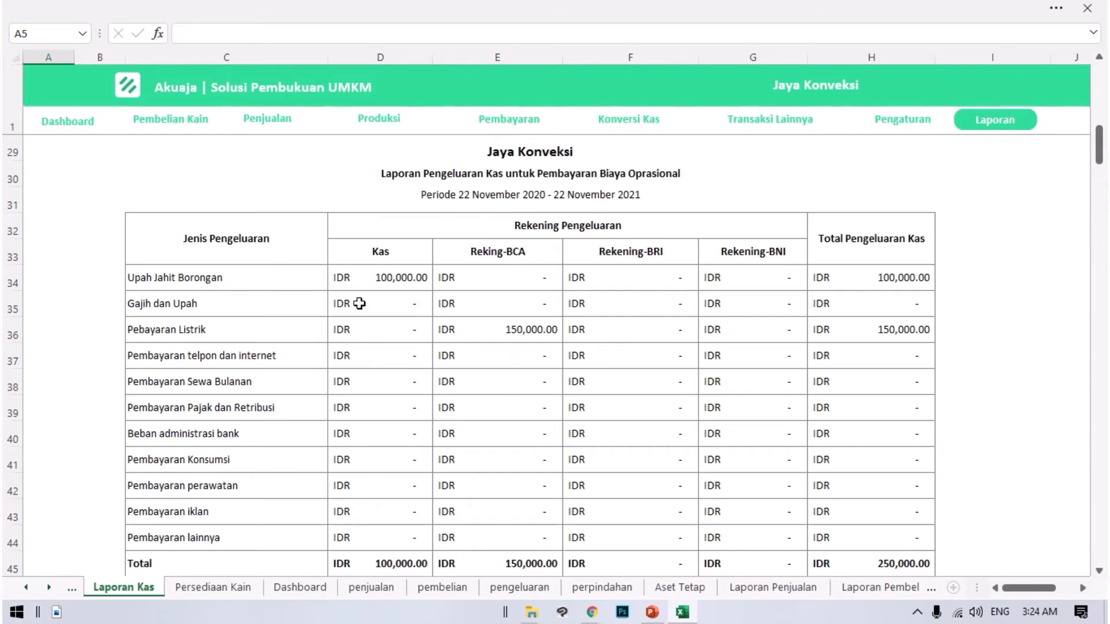
left_click(374, 281)
left_click(143, 272)
mouse_move(143, 273)
left_mouse_down()
mouse_move(265, 289)
mouse_move(375, 276)
left_mouse_up()
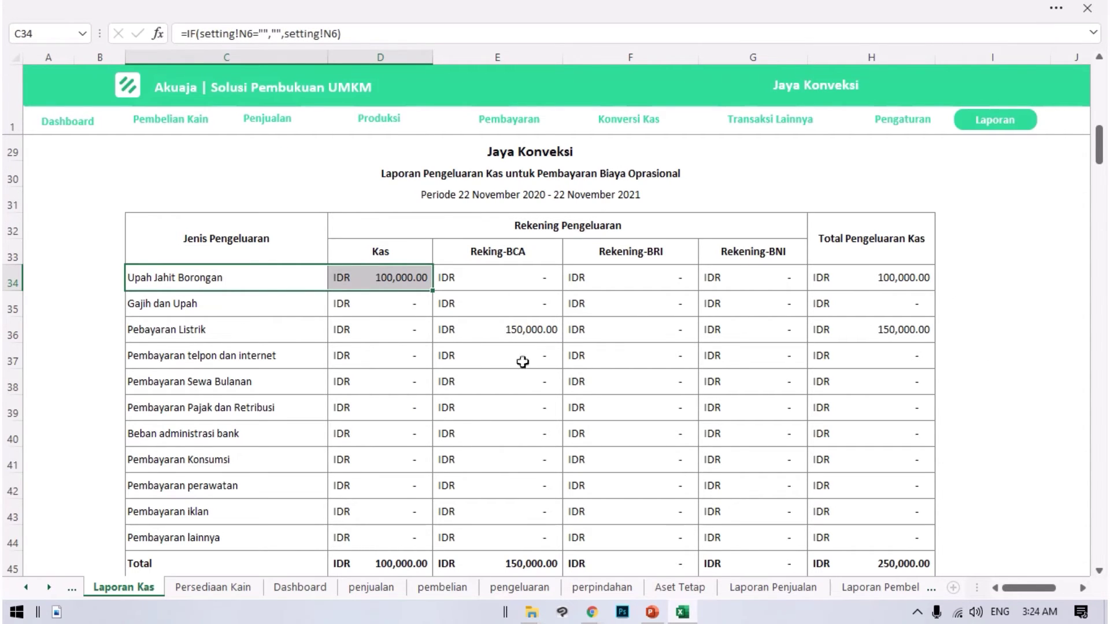
left_click(376, 253)
left_click(394, 273, "shift")
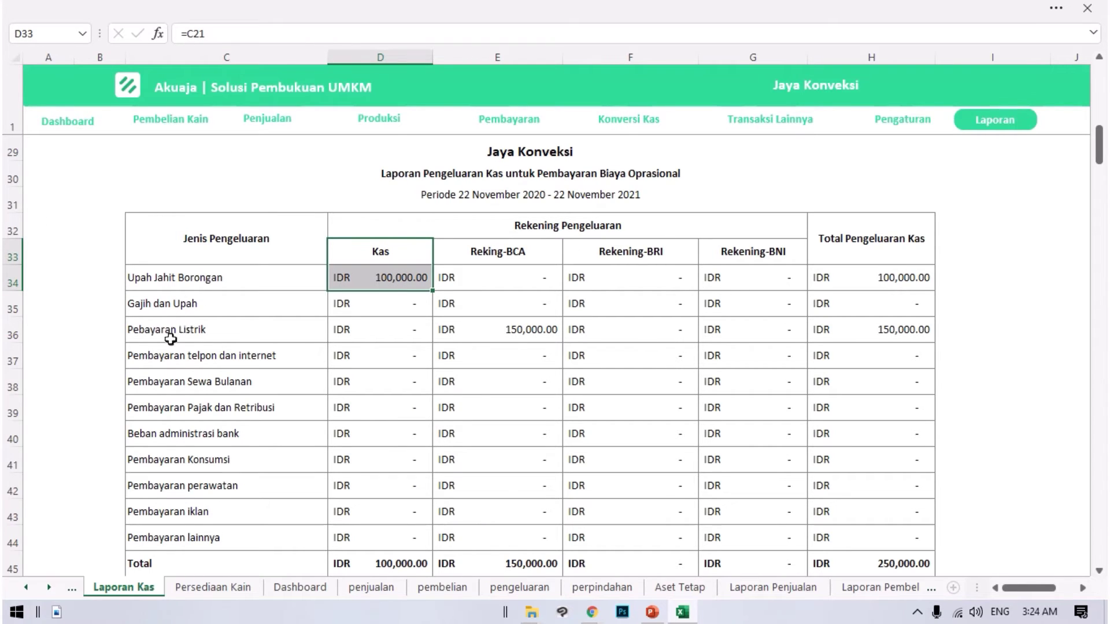
- Check the Pebayaran Listrik amount under Reking-BCA, and look over the Laporan Transaksi Kas Lainnya table below
left_click(191, 334)
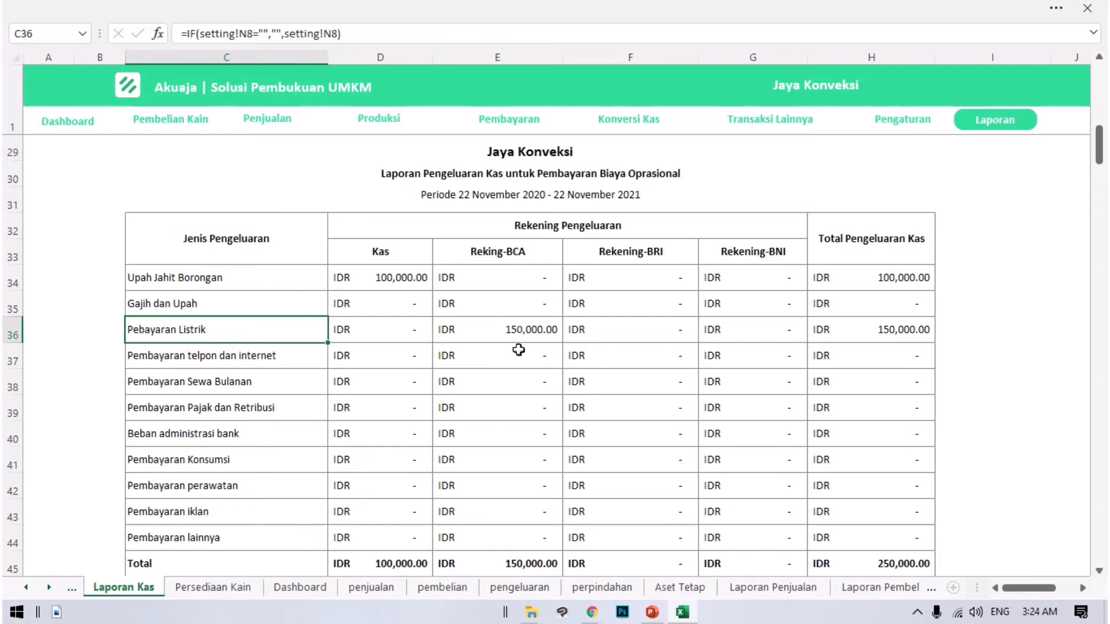
left_click(540, 241)
left_click_drag(550, 268, 630, 335)
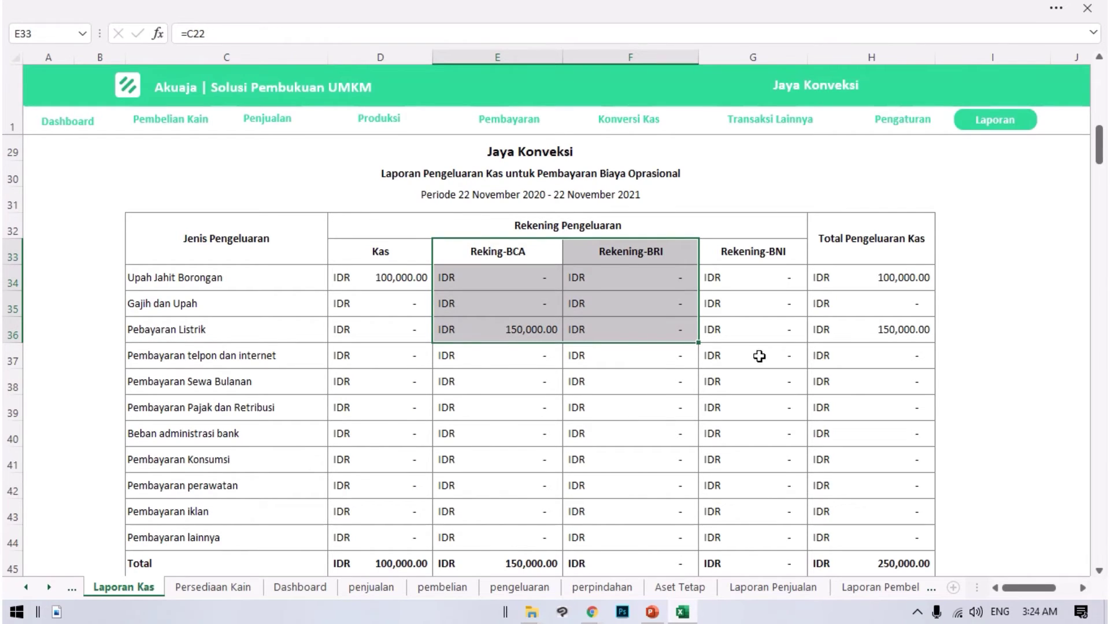
scroll(642, 344, "down", 6)
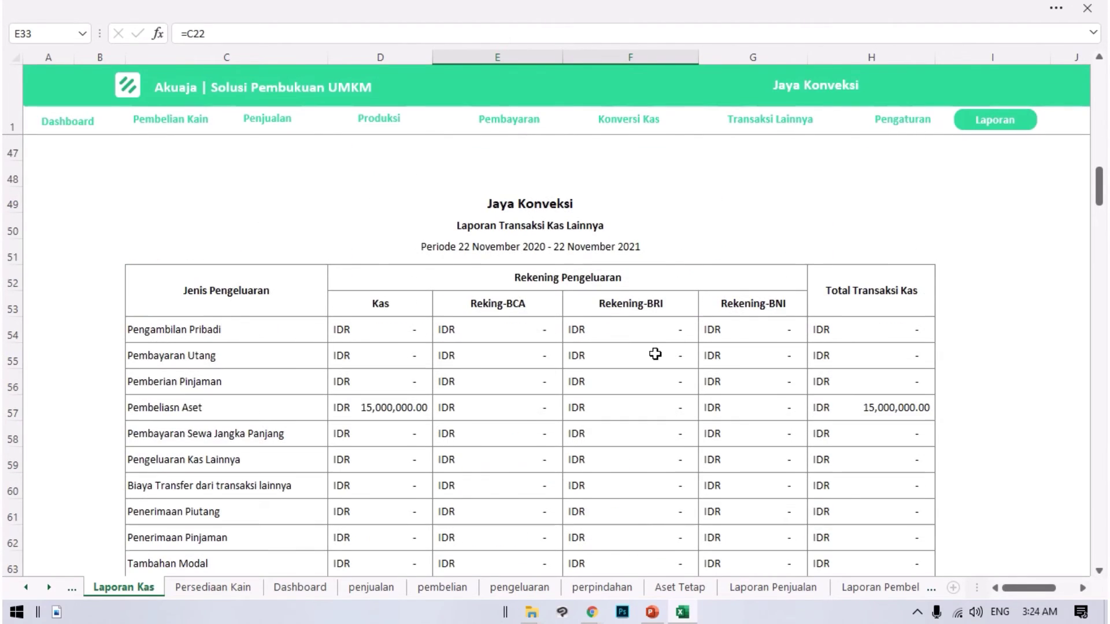
scroll(655, 354, "up", 6)
scroll(656, 350, "down", 5)
scroll(314, 303, "down", 1)
scroll(727, 320, "up", 15)
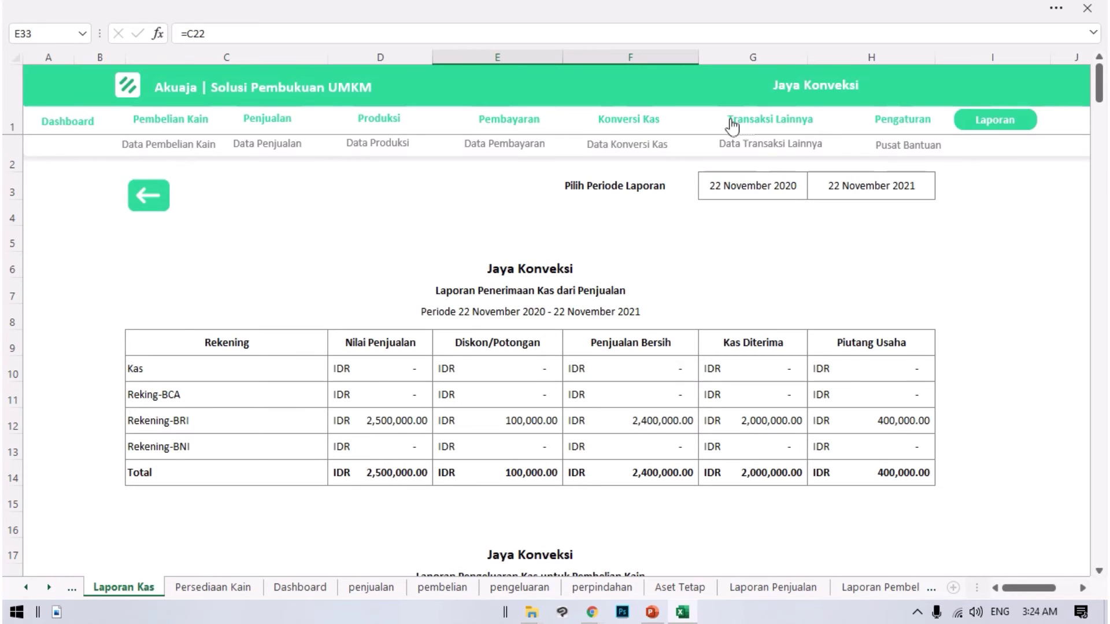
- Open the Konversi Kas form and set Rekening Asal to Kas
left_click(635, 122)
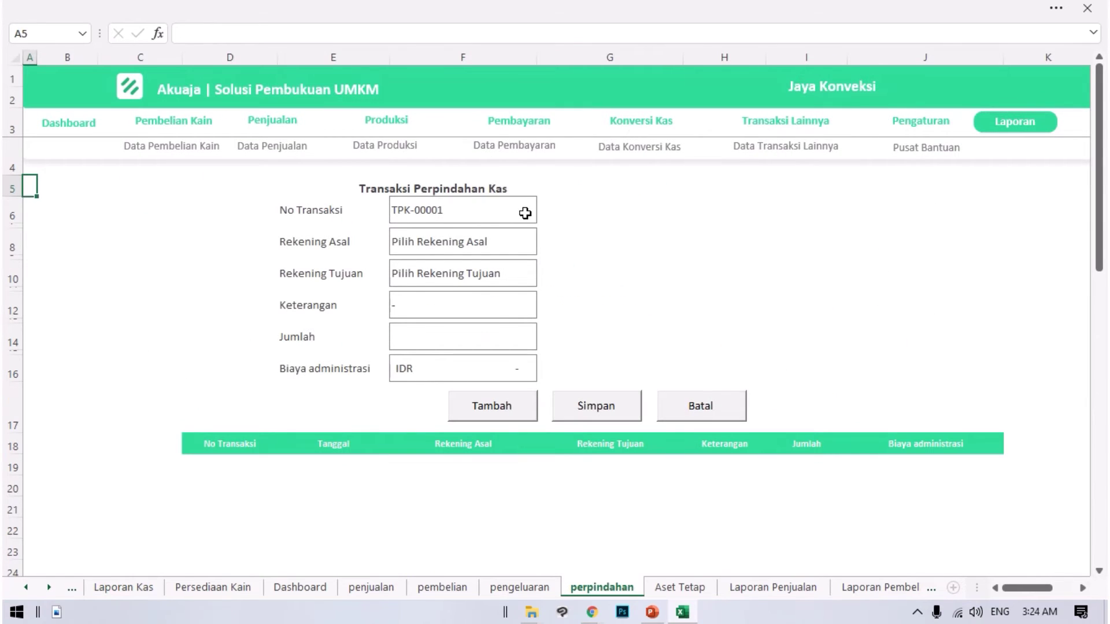
left_click(534, 243)
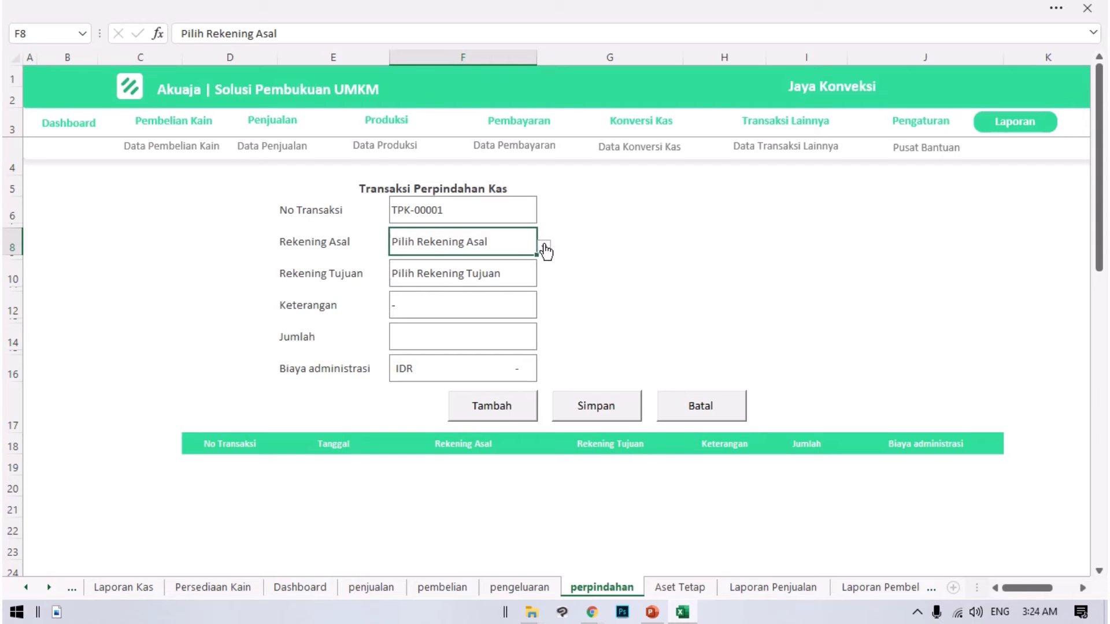
left_click(545, 247)
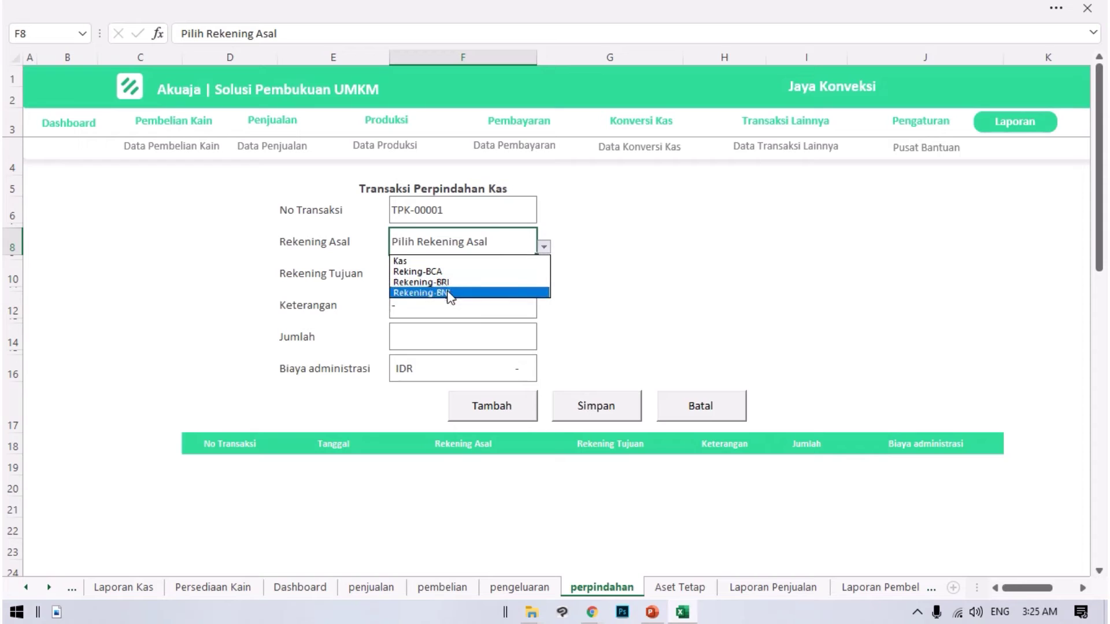
left_click(428, 263)
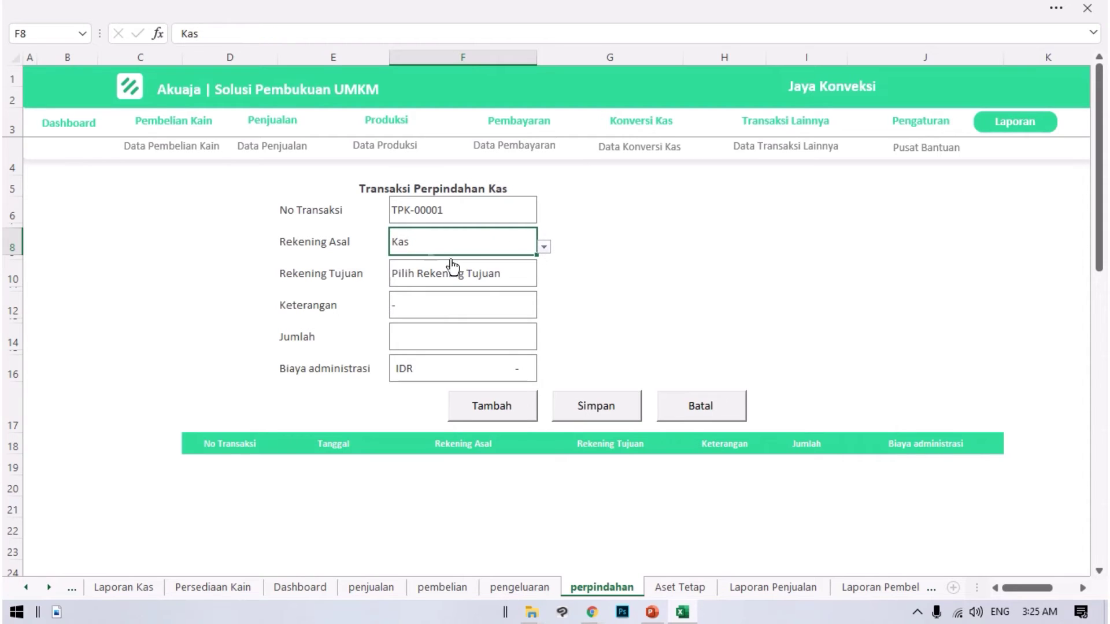
- Complete the transfer from Kas with Rekening Tujuan Rekening-BRI, Keterangan Nabung and Jumlah 500,000, and add it to the transaction list
left_click(485, 275)
left_click(544, 279)
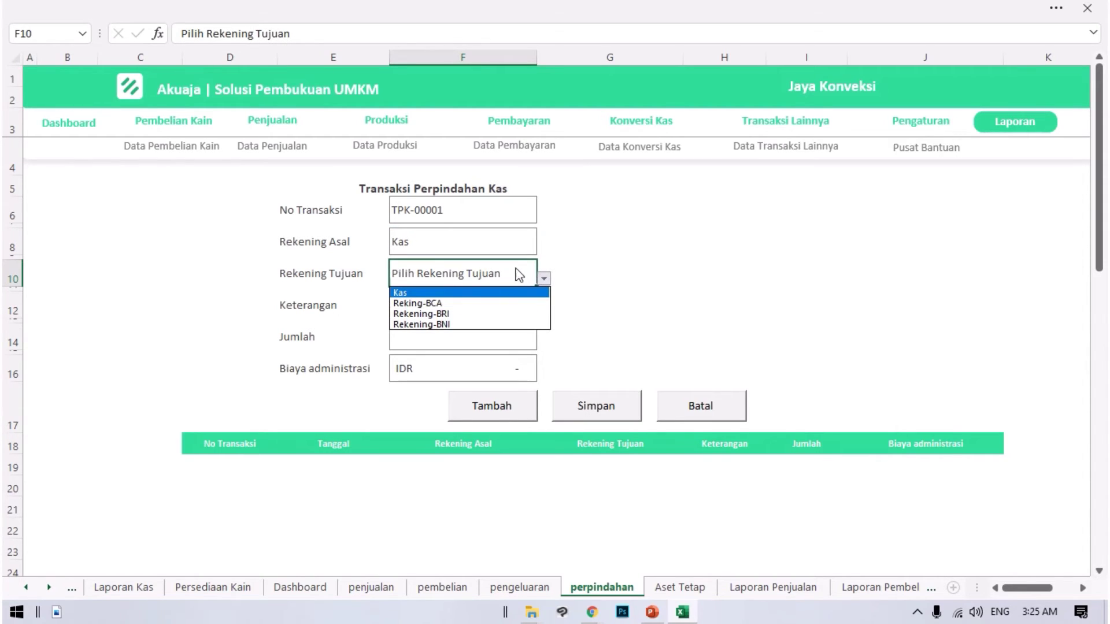
left_click(491, 314)
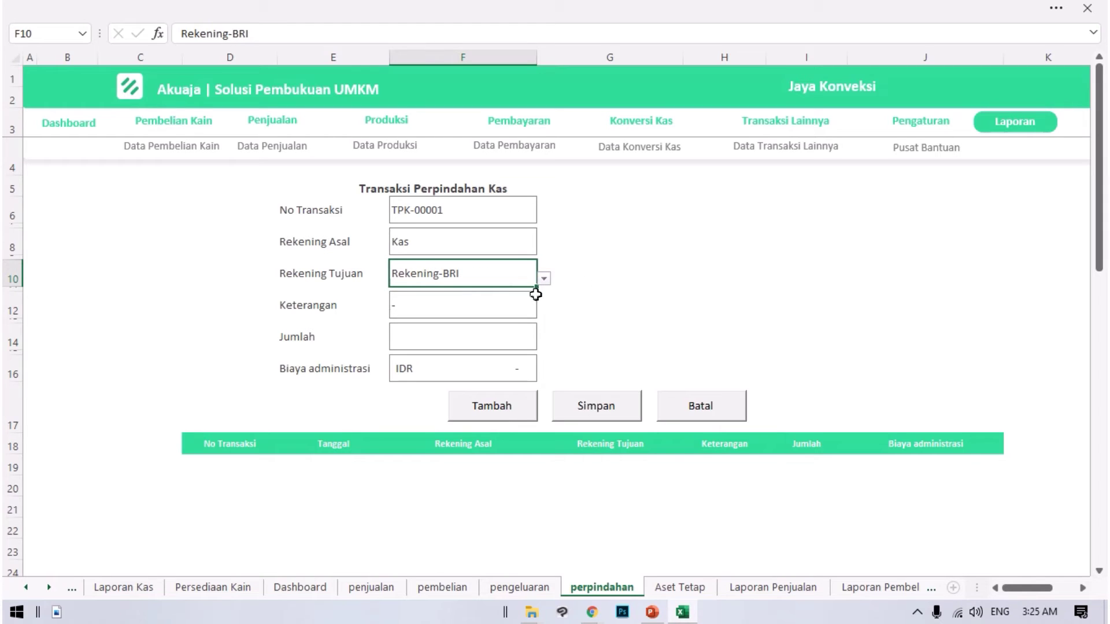
left_click(491, 295)
type("Nabung")
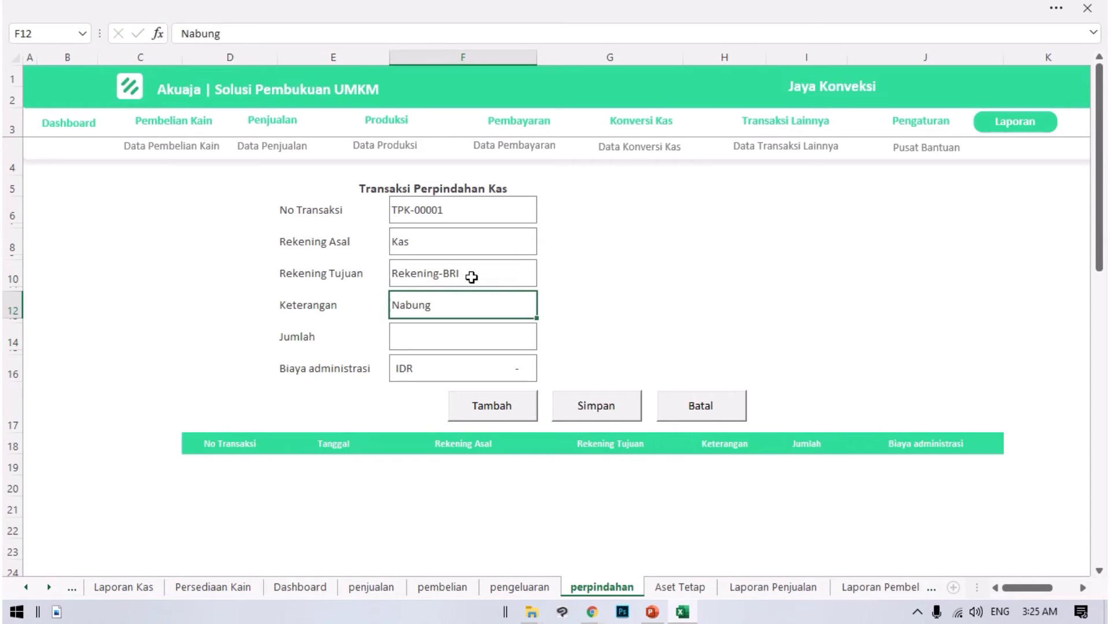
key("Return")
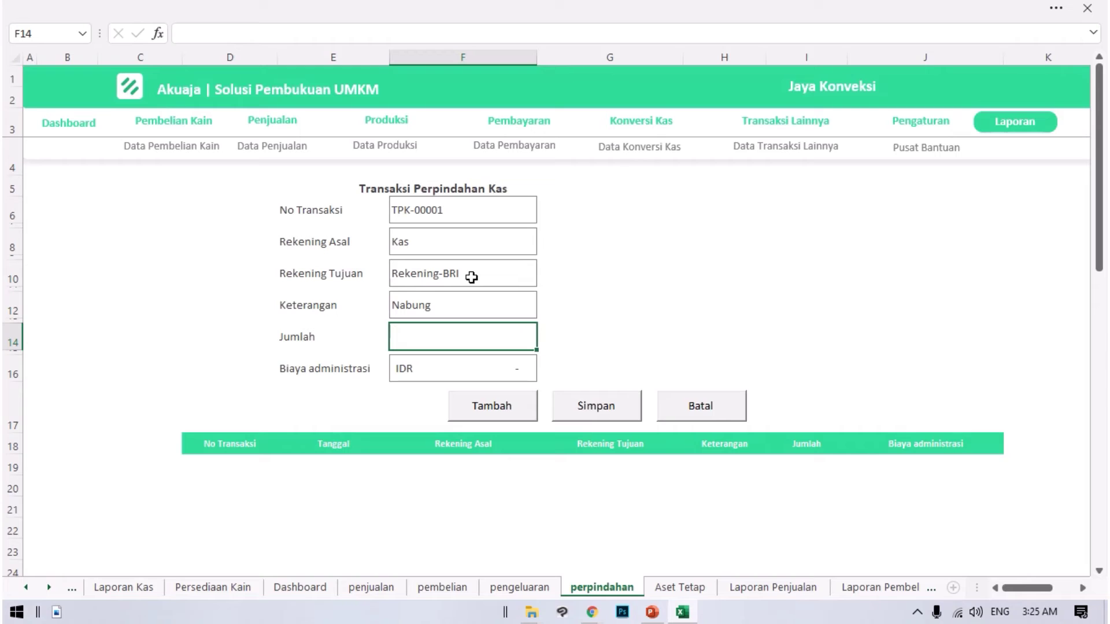
type("500,000")
key("Return")
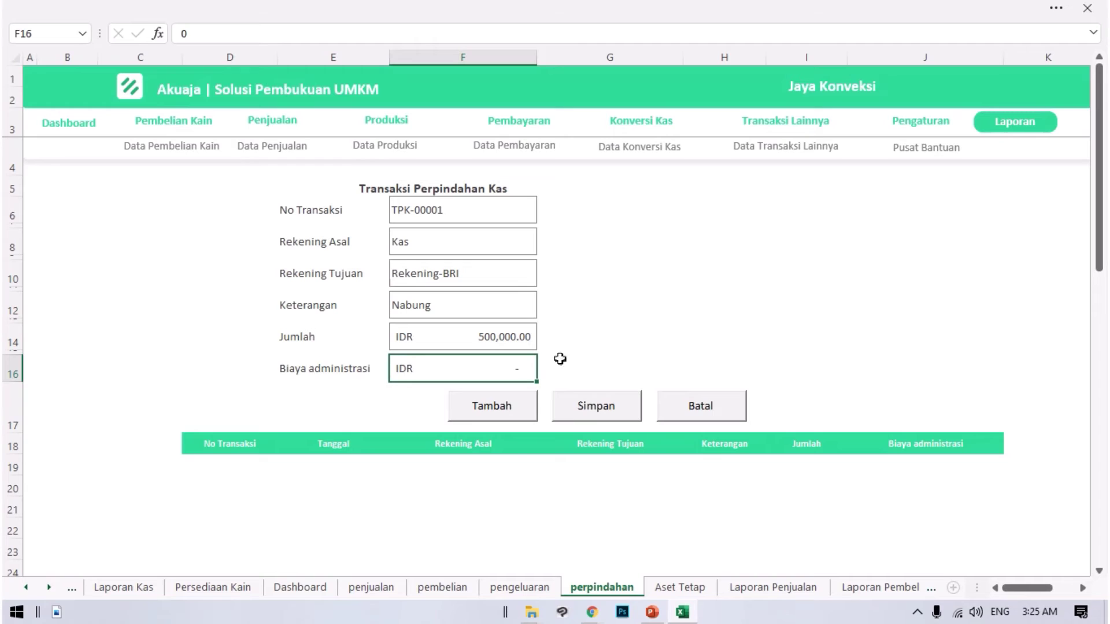
left_click(507, 408)
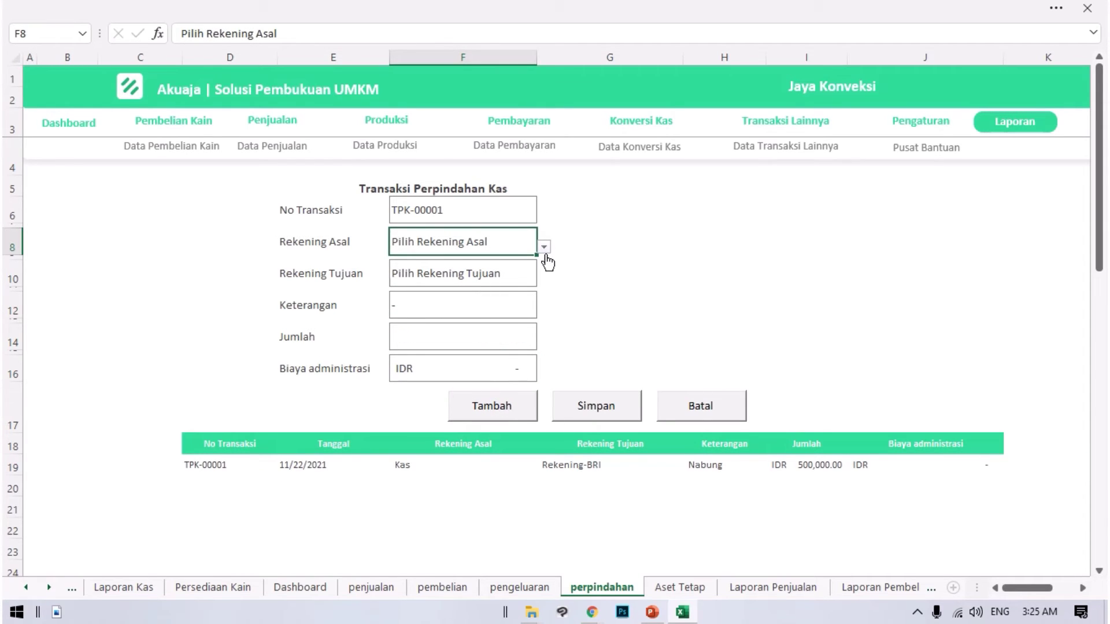
- Start a second transfer line with Rekening Asal set to Rekening-BRI and Rekening Tujuan set to Kas
left_click(544, 247)
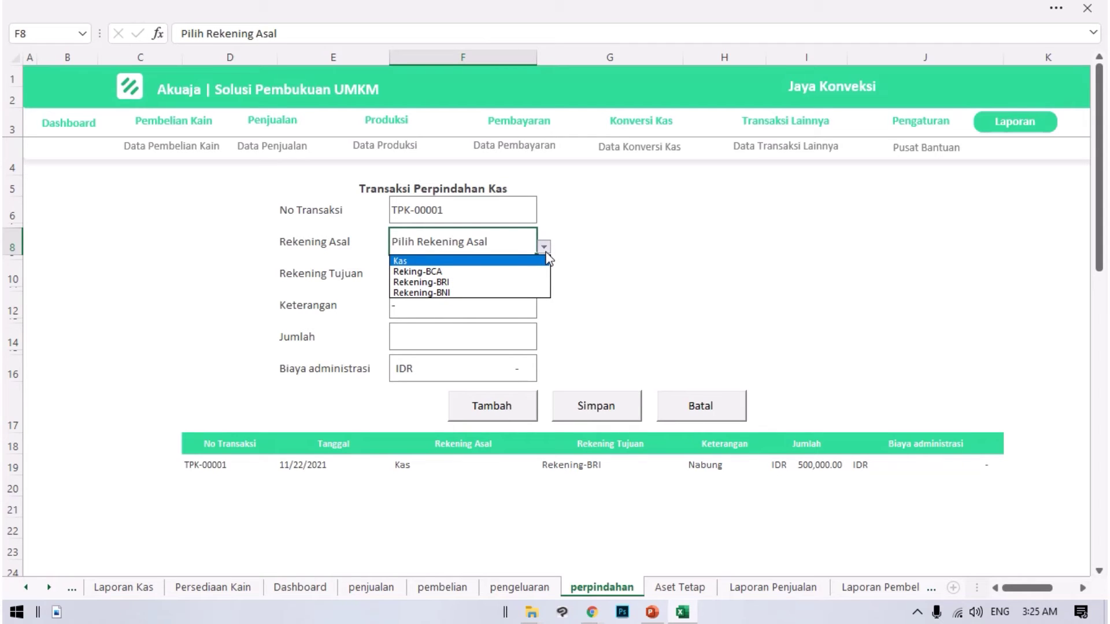
key("Escape")
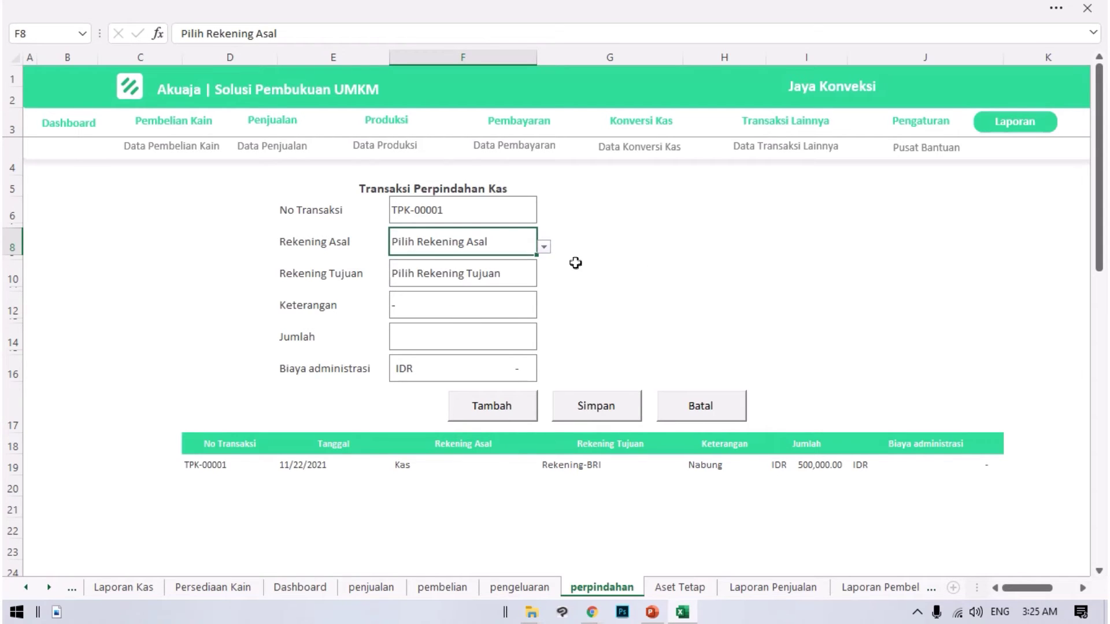
left_click(544, 247)
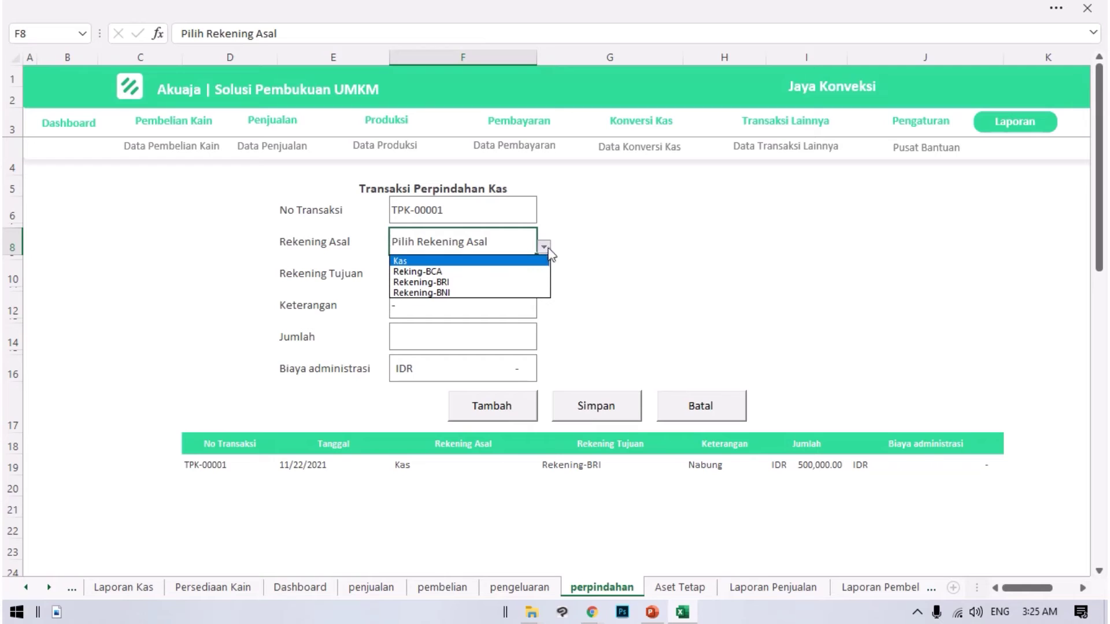
left_click(473, 283)
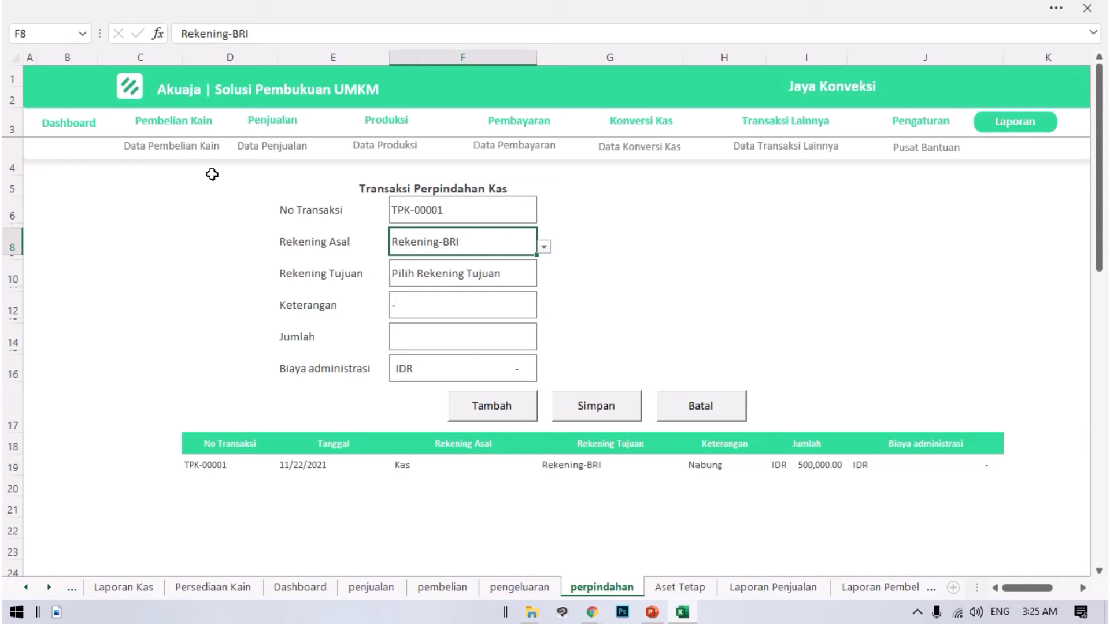
left_click(493, 275)
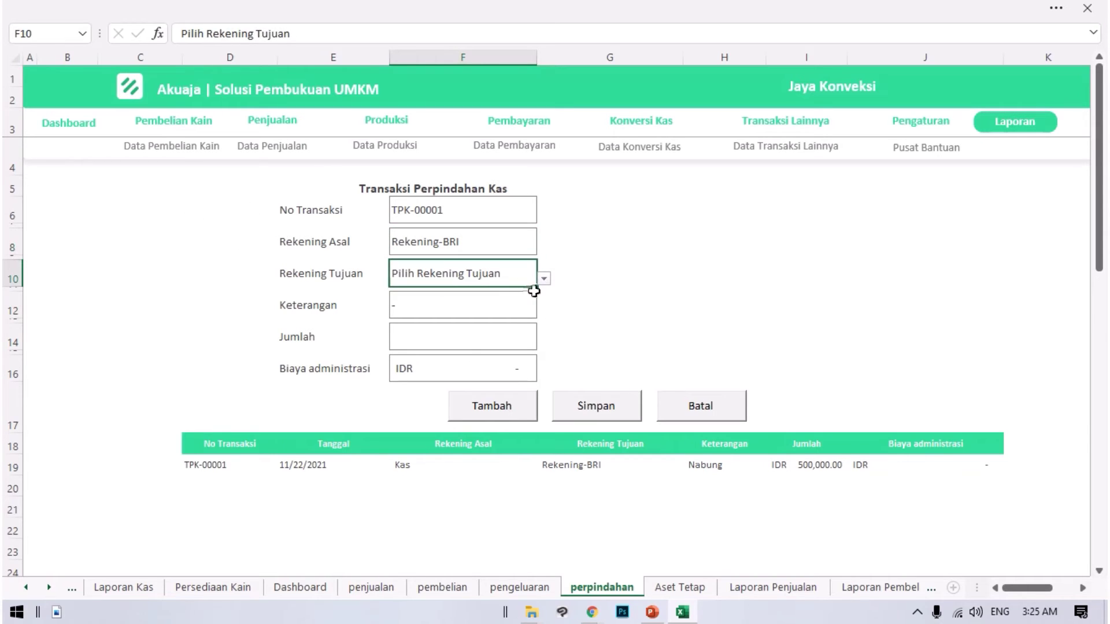
left_click(543, 280)
left_click(475, 293)
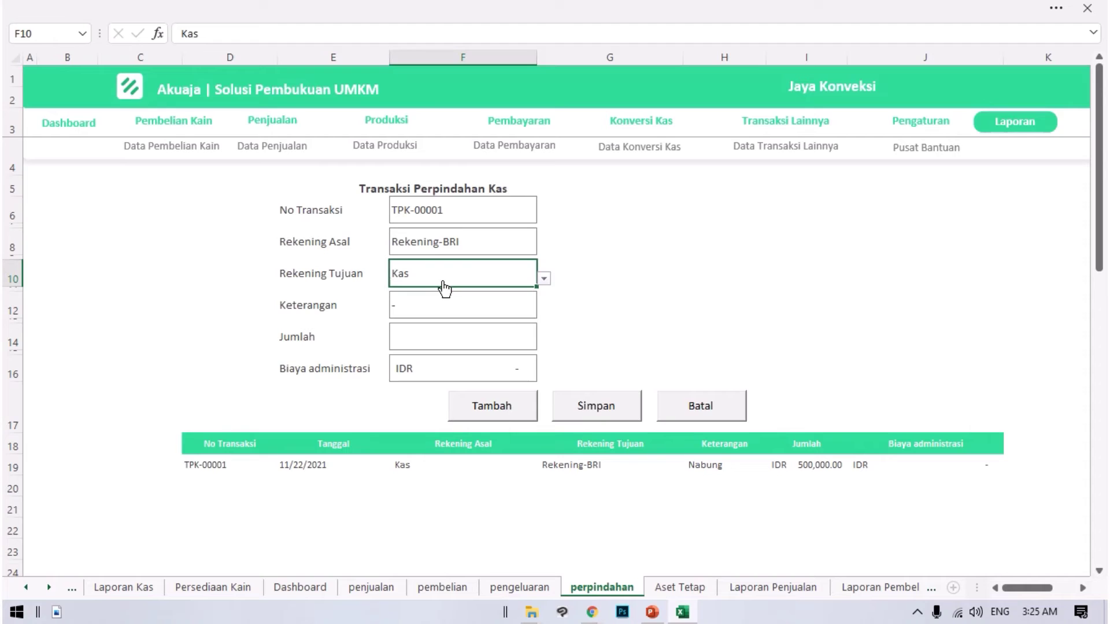
- Enter Keterangan Ngambil Uang and Jumlah 300,000 for the transfer to Kas, and add the line to the list
left_click(443, 310)
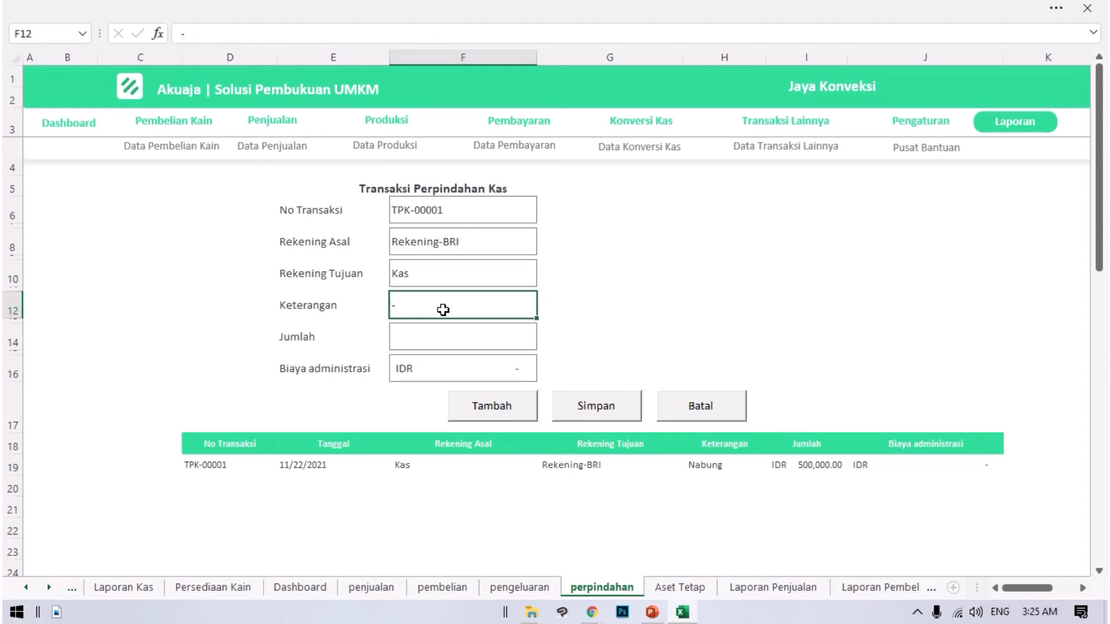
type("Ngambi")
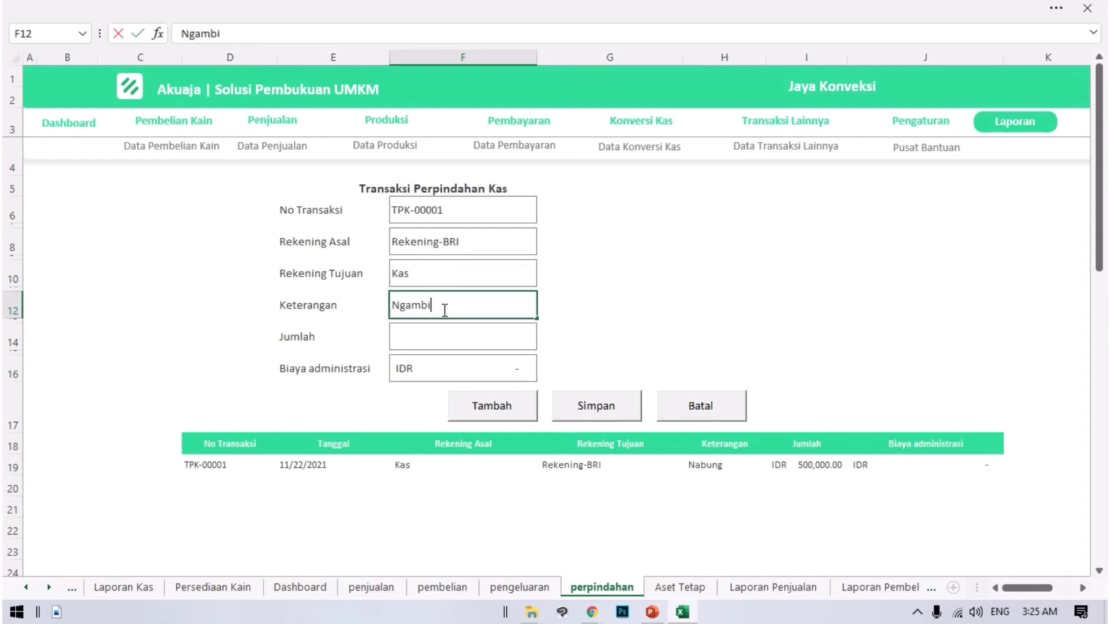
type("l Uang")
key("Return")
type("3")
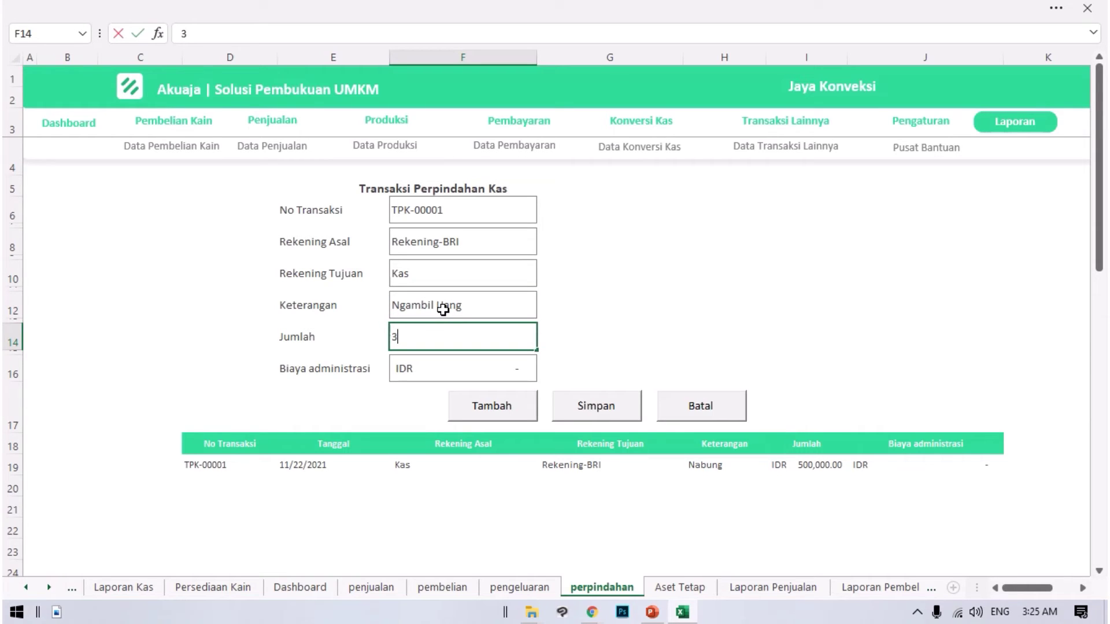
type("00,000")
key("Return")
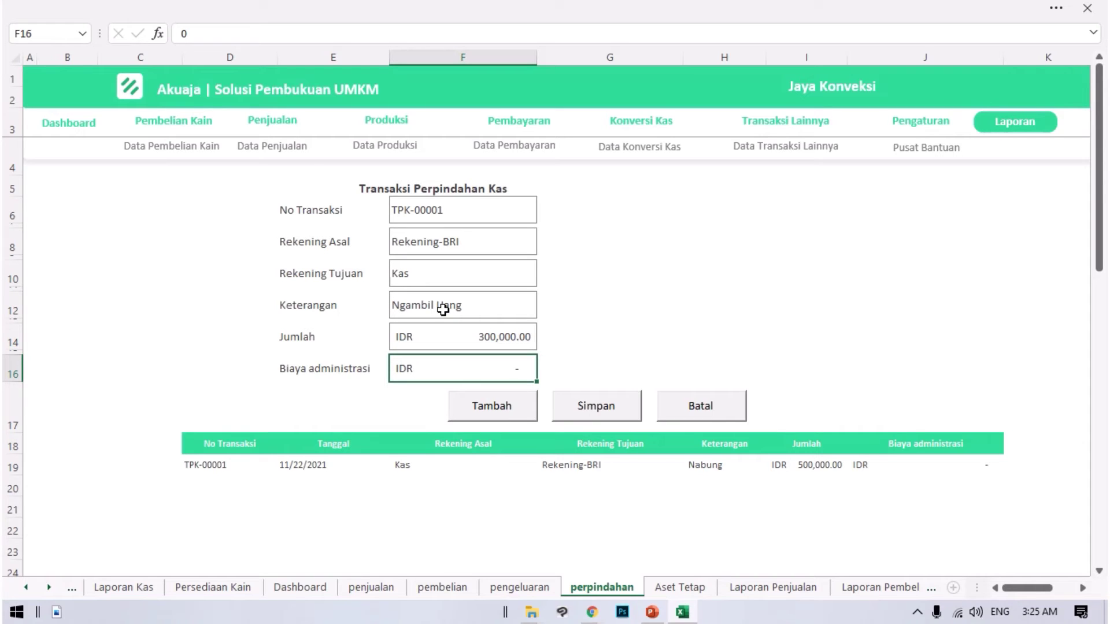
left_click(498, 407)
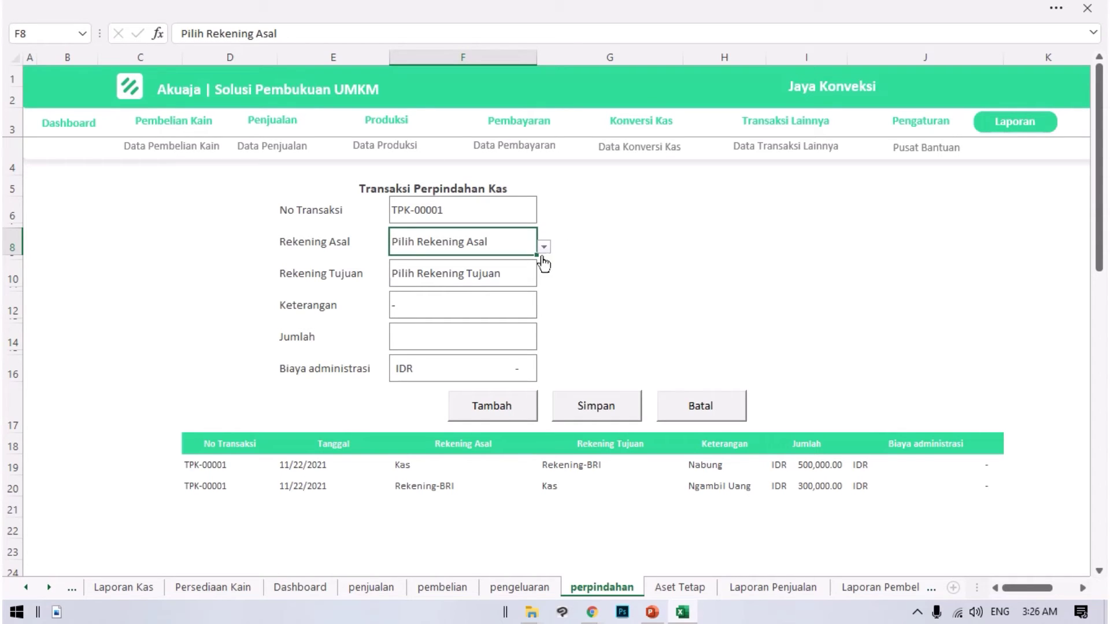
- Start a third transfer line with Rekening Asal set to Reking-BCA and Rekening Tujuan set to Rekening-BNI
left_click(544, 249)
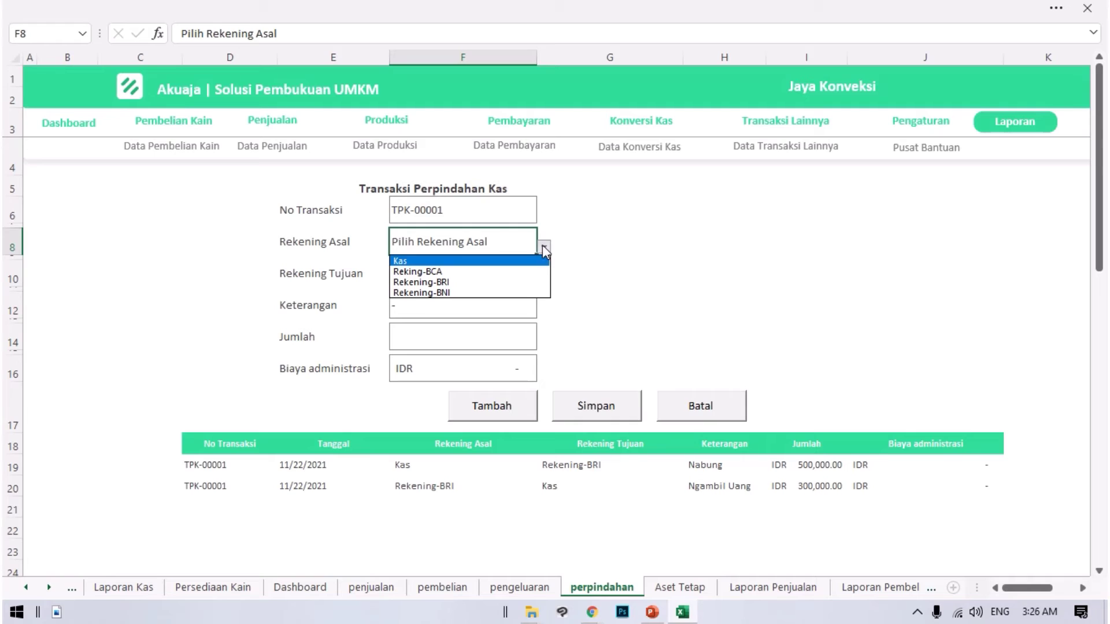
left_click(524, 271)
left_click(459, 276)
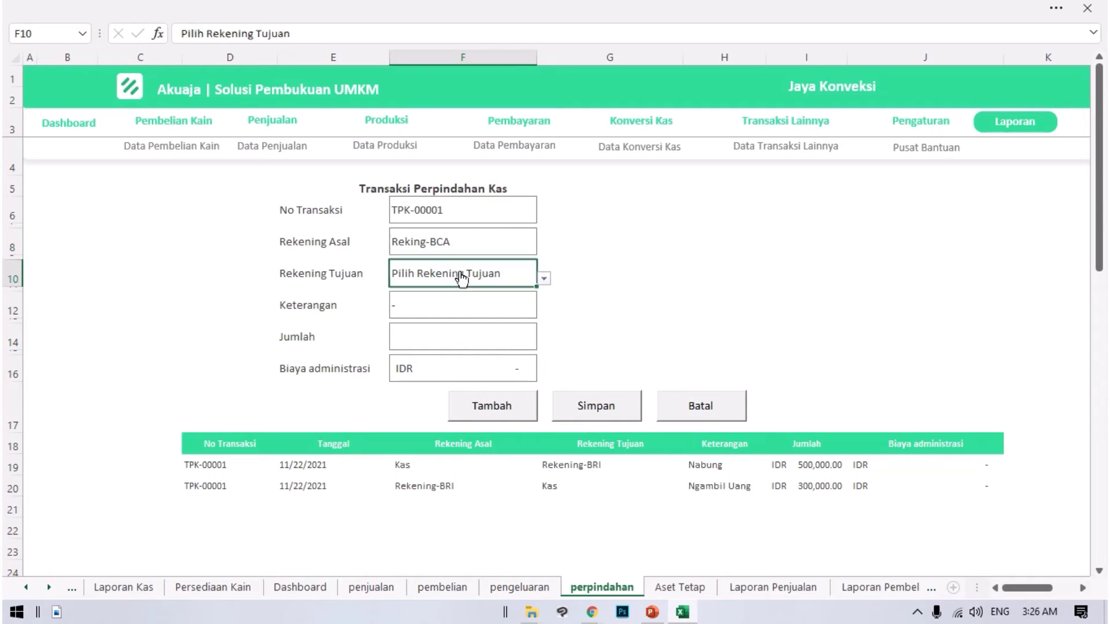
left_click(544, 279)
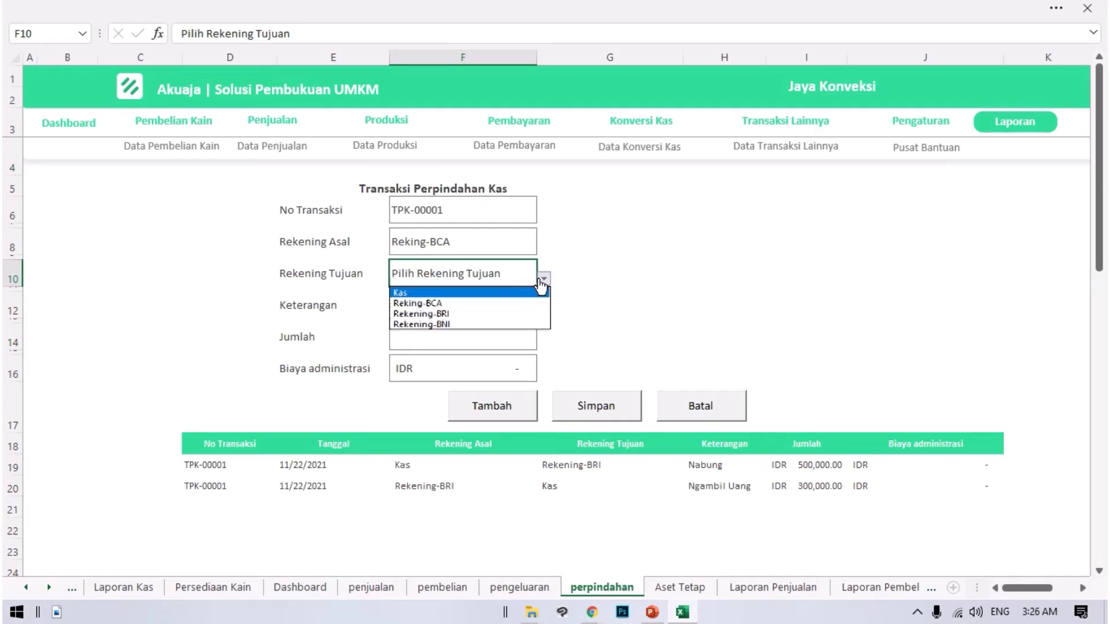
left_click(472, 322)
left_click_drag(289, 240, 495, 246)
left_click_drag(290, 278, 471, 274)
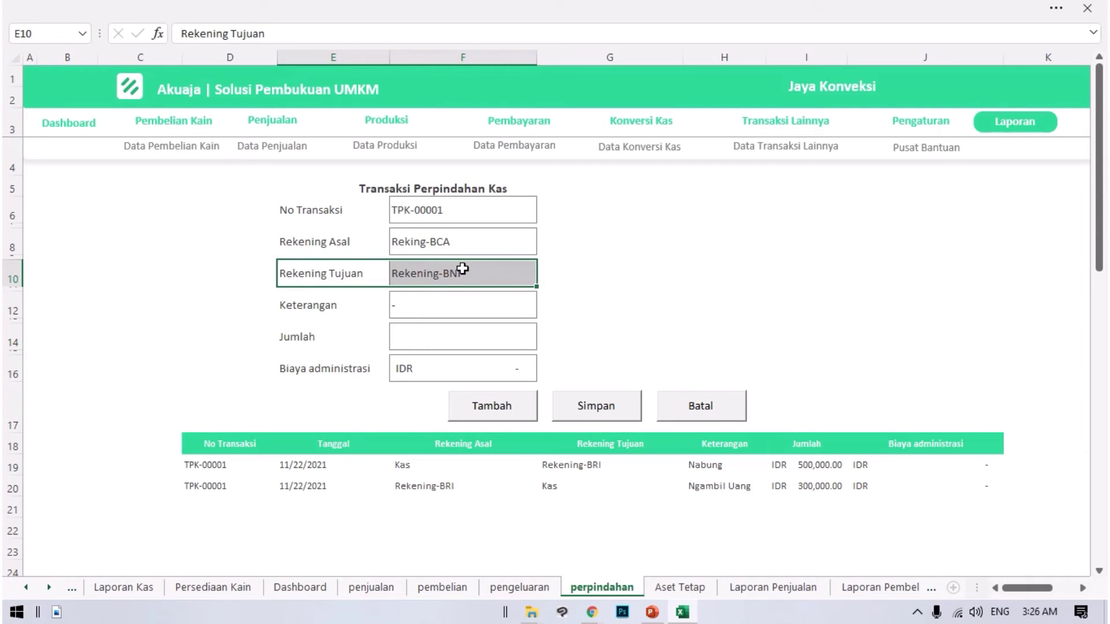
- Enter Keterangan pindah dana, Jumlah 500,000 and Biaya administrasi 6,500 for the interbank transfer, and add the line to the list
key("Down")
key("Right")
type("pindah da")
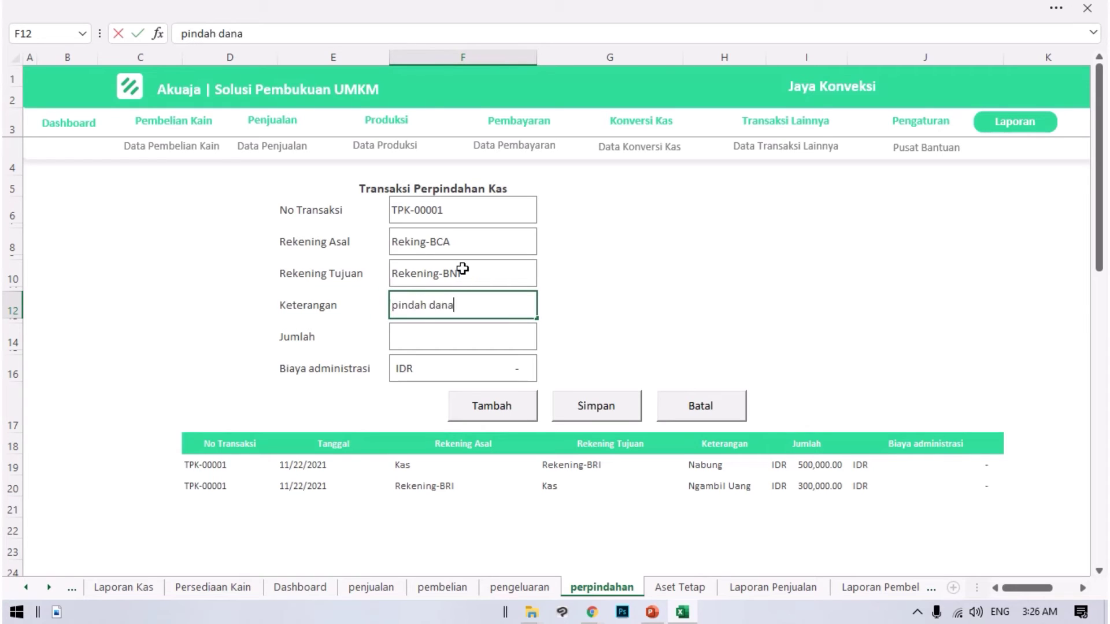
key("Return")
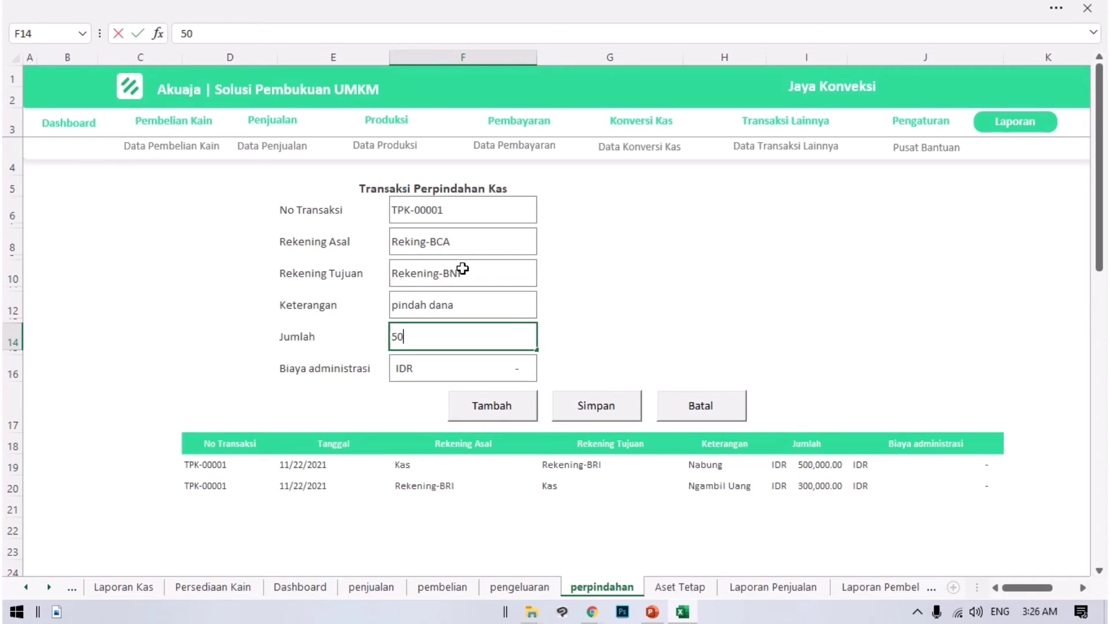
key("Return")
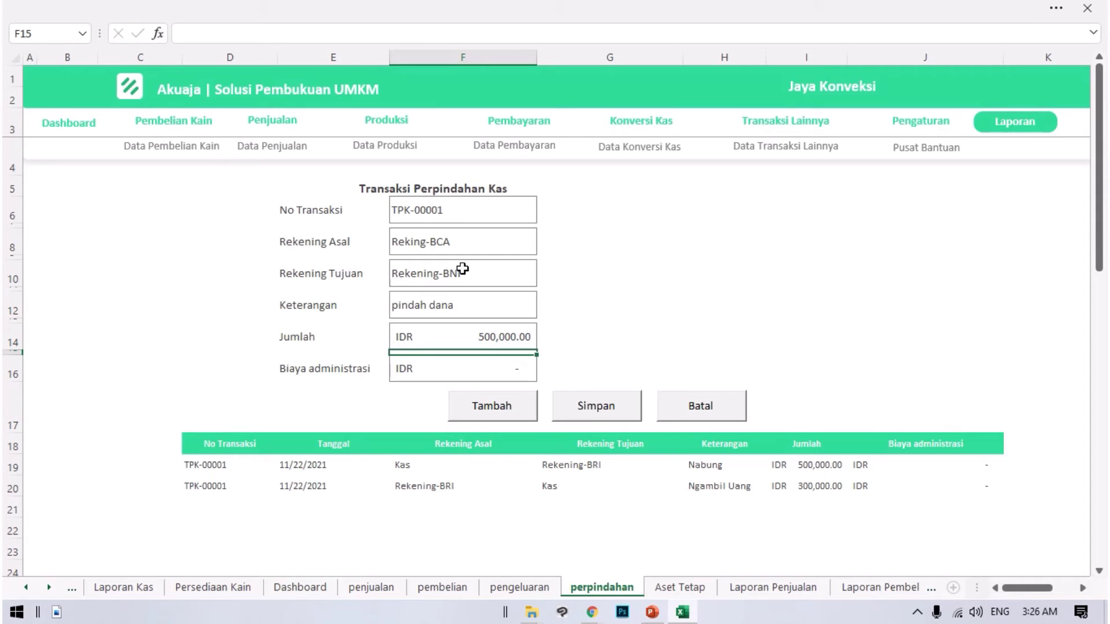
key("Return")
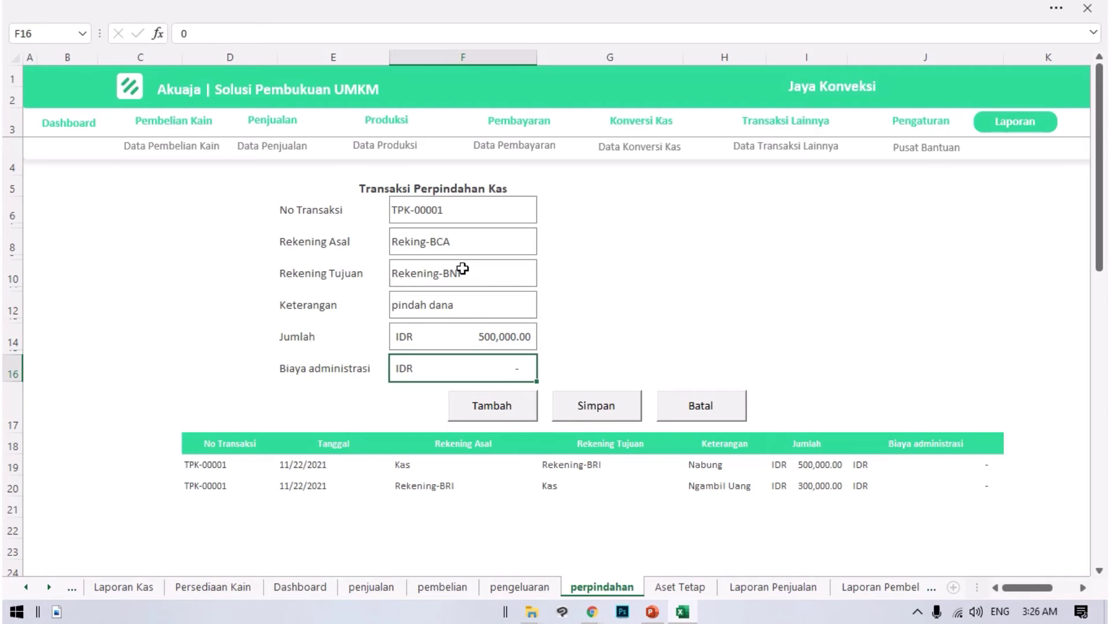
type("6")
key("Return")
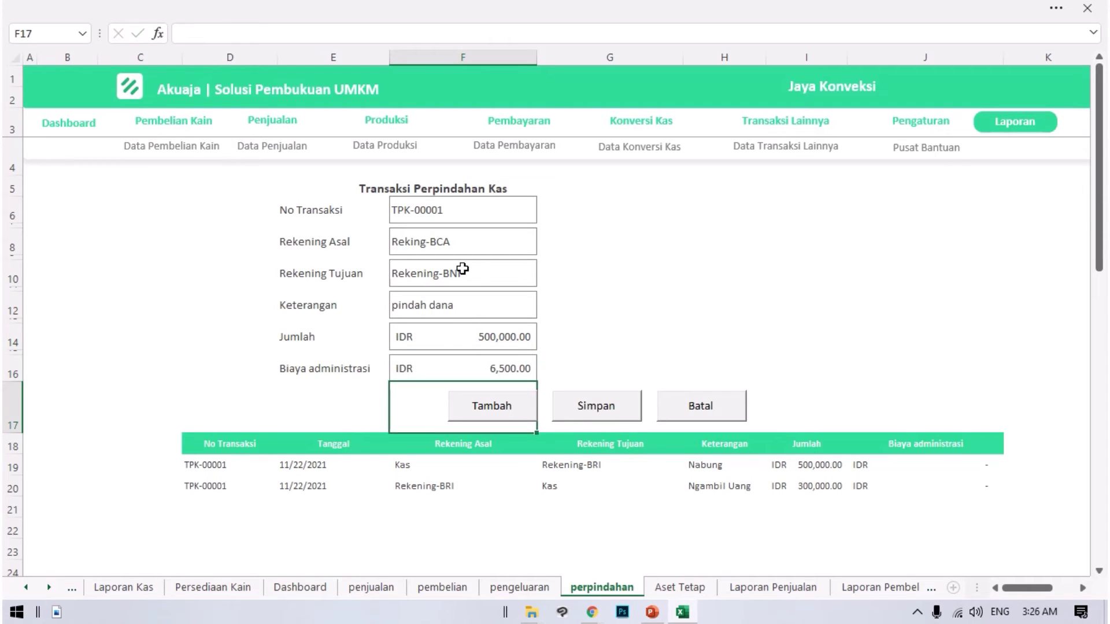
left_click(492, 405)
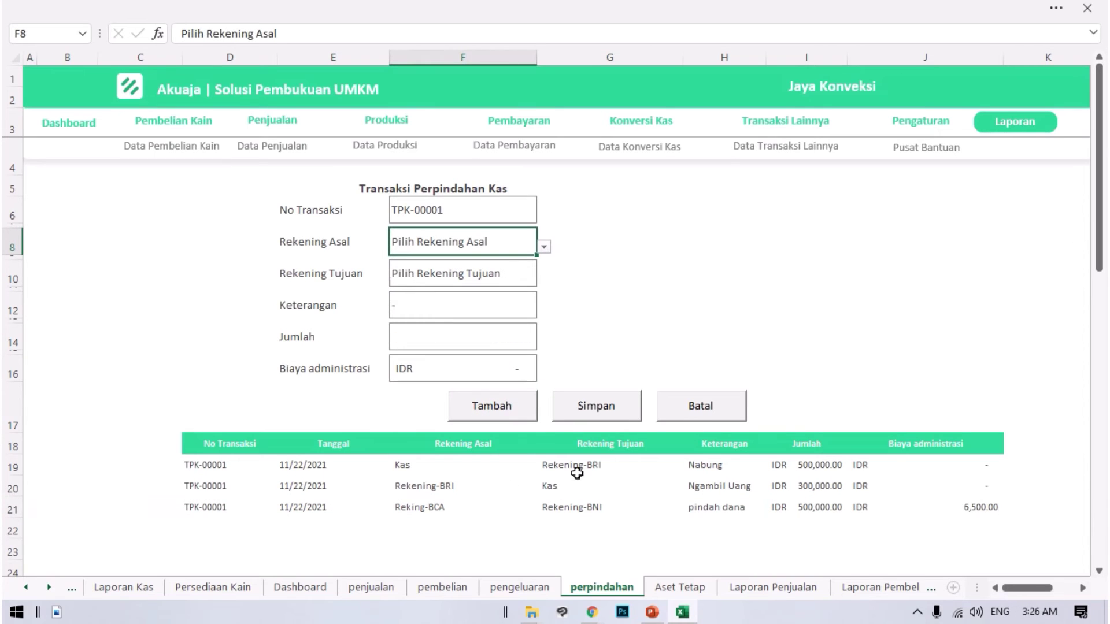
- Save the cash transfer transaction with its three lines and open the Data Konversi Kas records
left_click(612, 417)
left_click(595, 370)
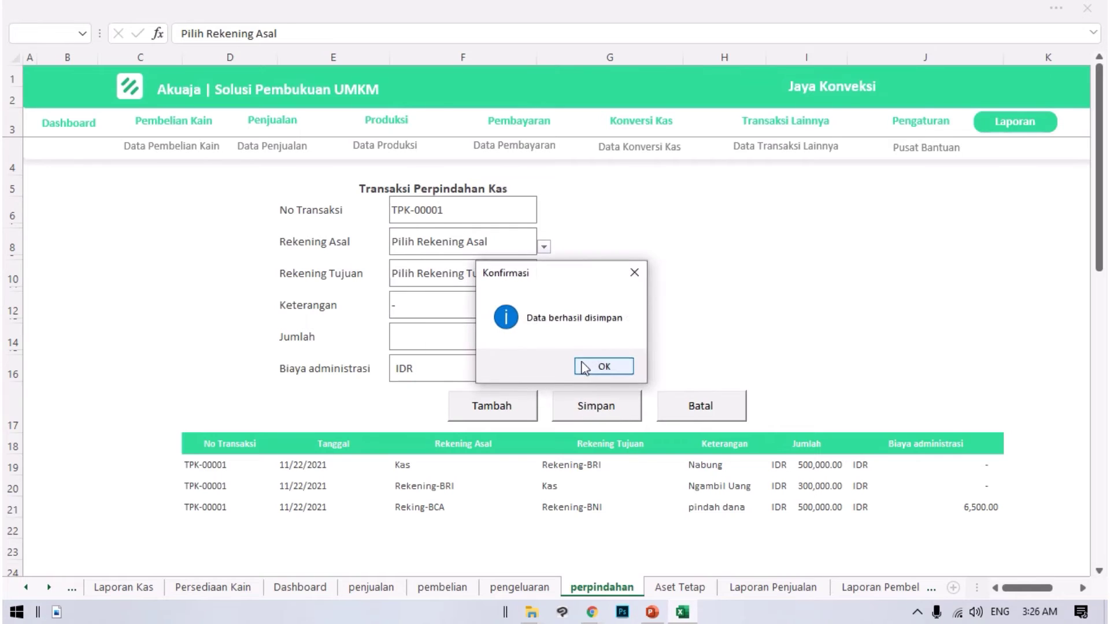
left_click(601, 373)
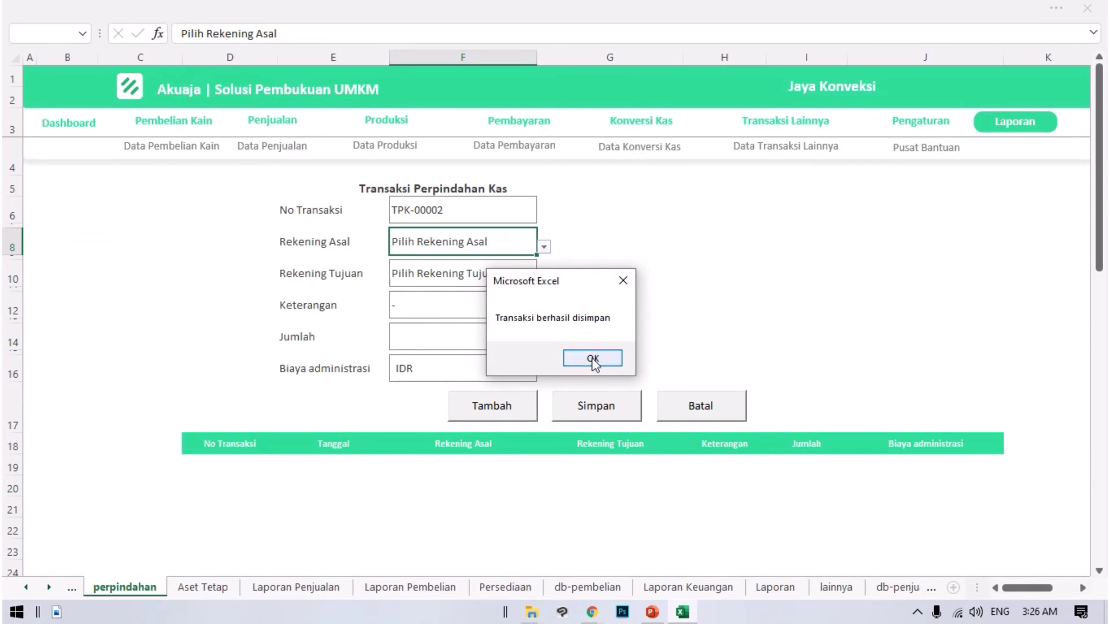
left_click(597, 363)
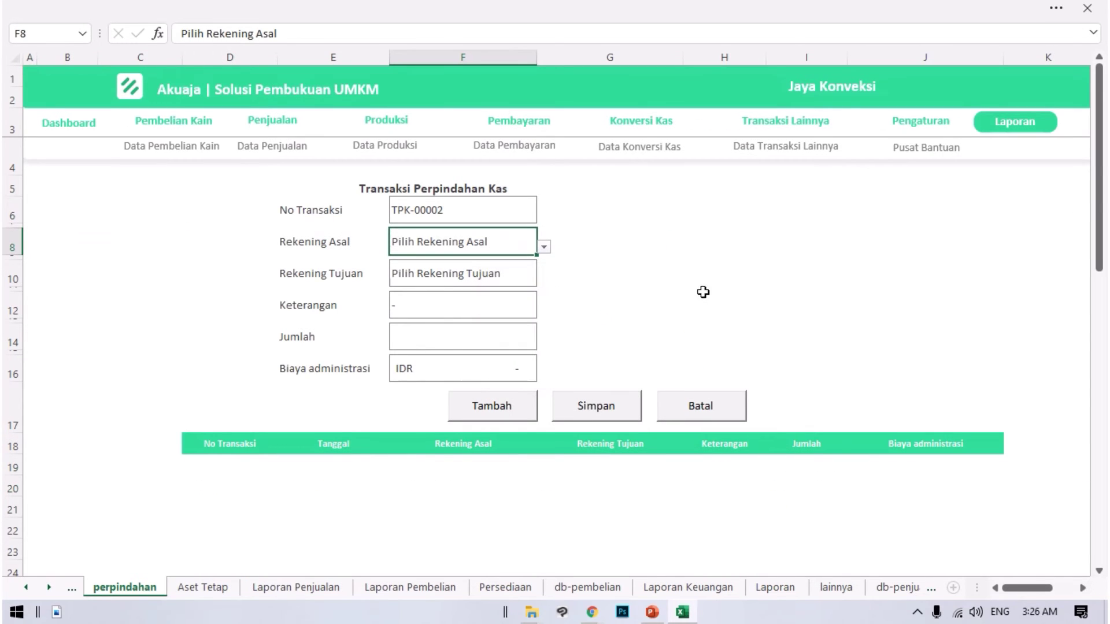
left_click(627, 159)
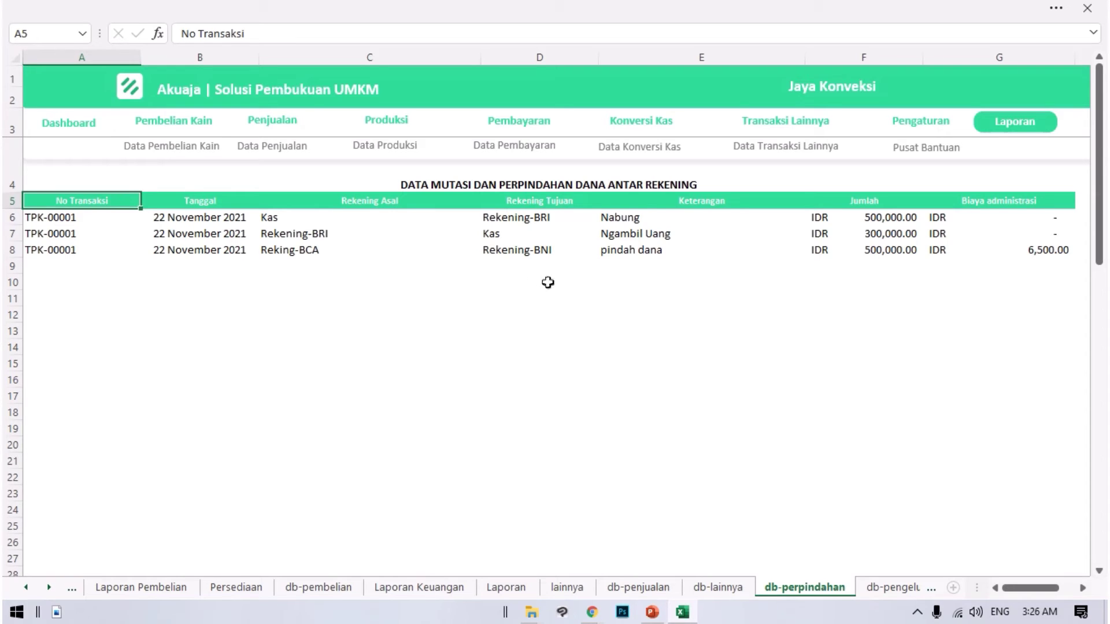
- Open the Transaksi Lainnya form and set Jenis Transaksi to Pengambilan Pribadi
left_click(780, 123)
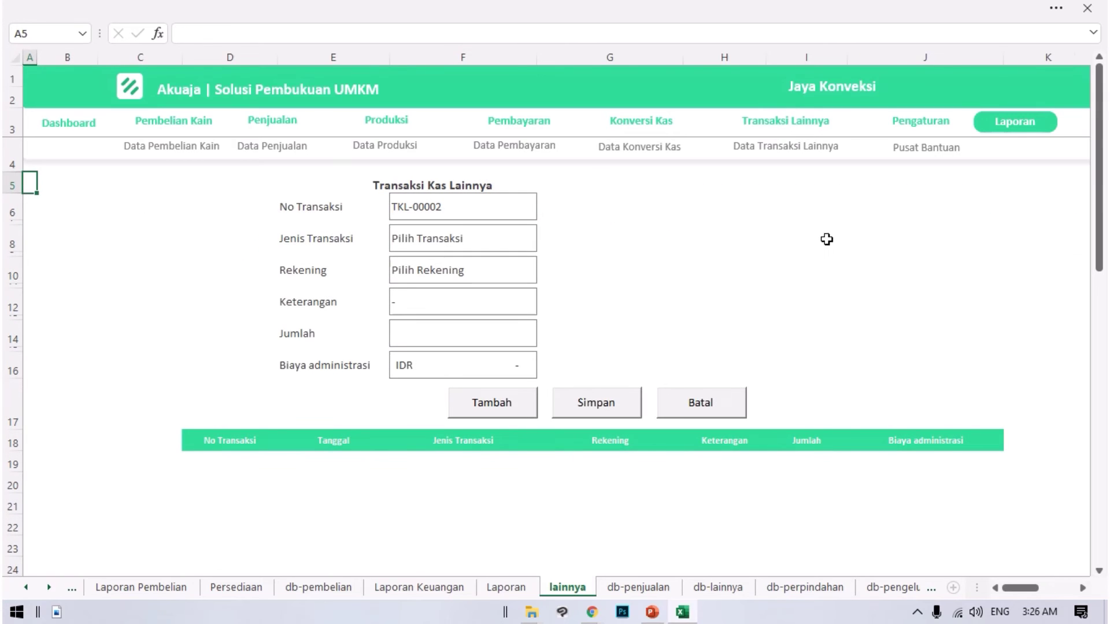
left_click(509, 243)
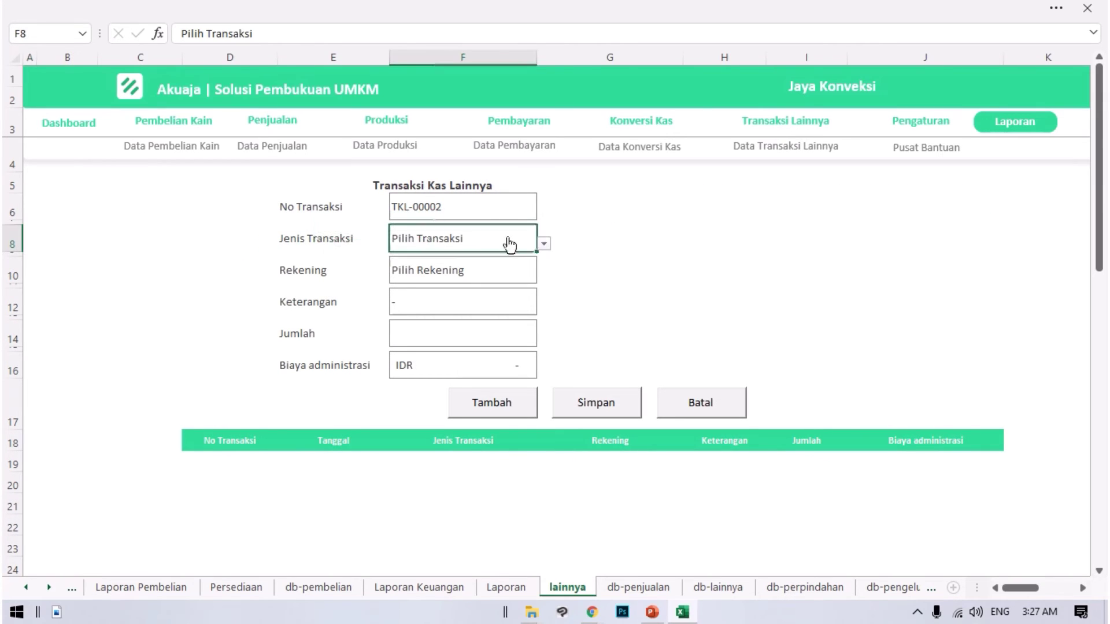
left_click(544, 245)
mouse_move(547, 293)
left_mouse_down()
mouse_move(544, 330)
mouse_move(544, 292)
left_mouse_up()
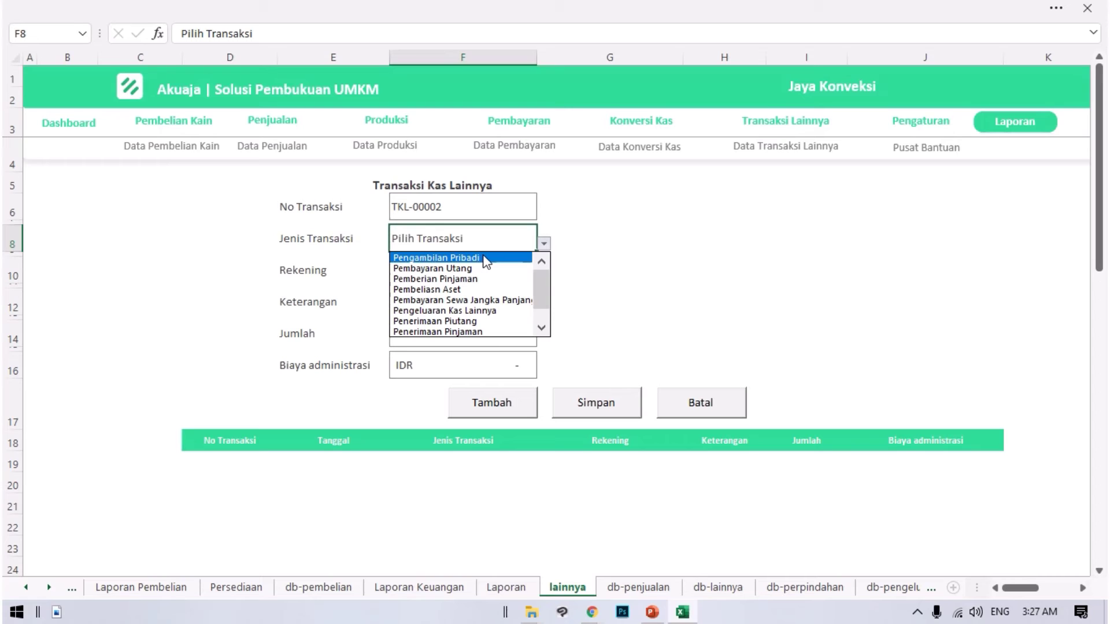
left_click(486, 259)
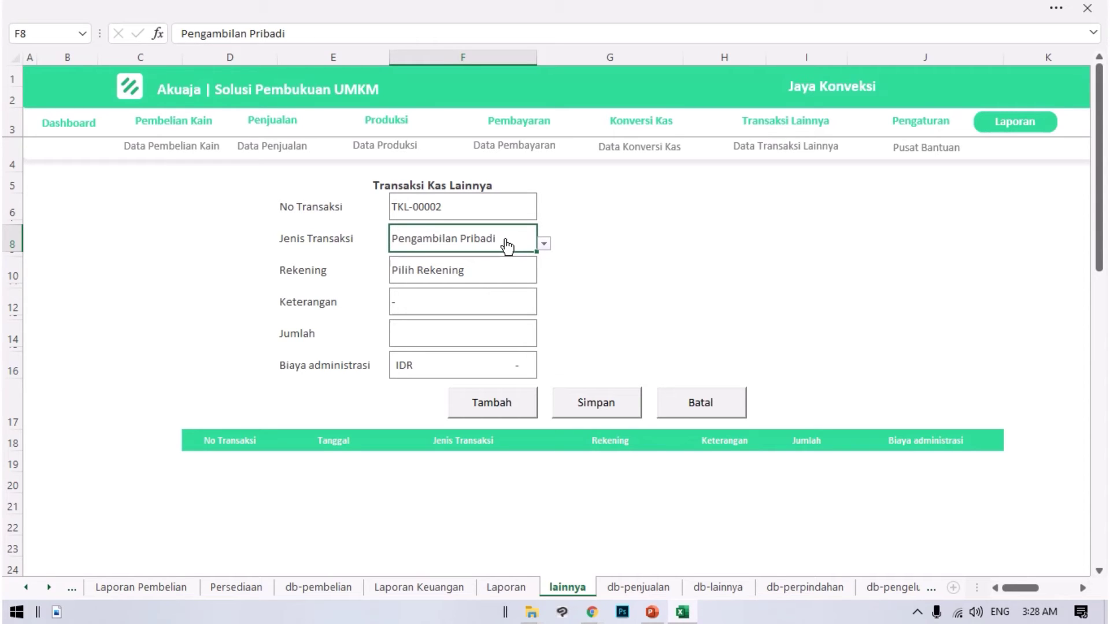
- Set Jenis Transaksi to Pembayaran Utang and Rekening to Rekening-BNI for the first other-cash line
left_click(542, 245)
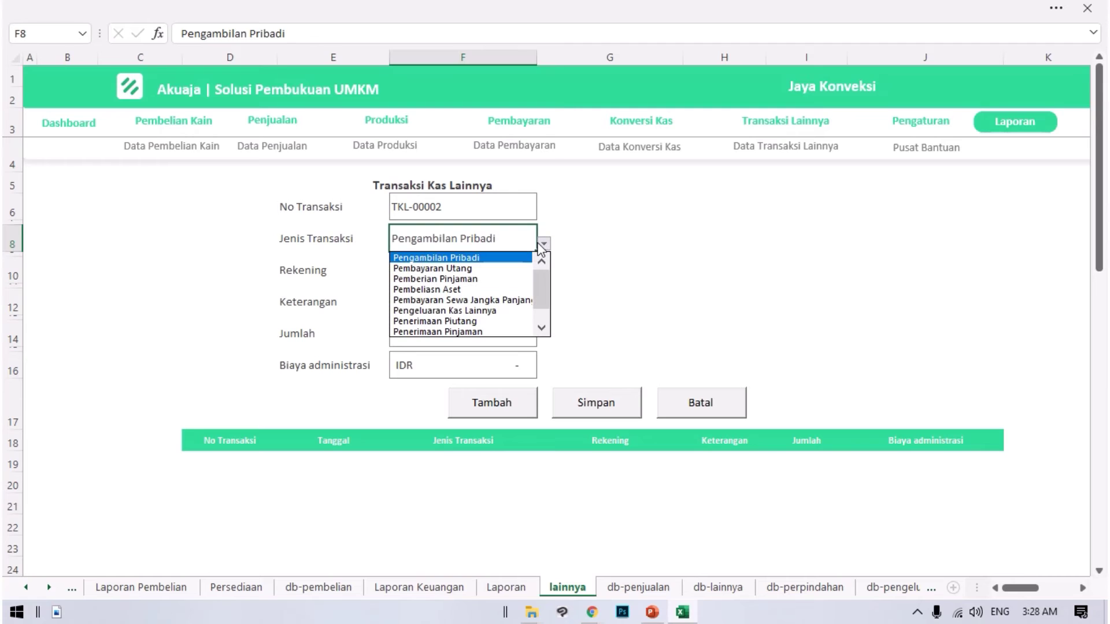
left_click(496, 269)
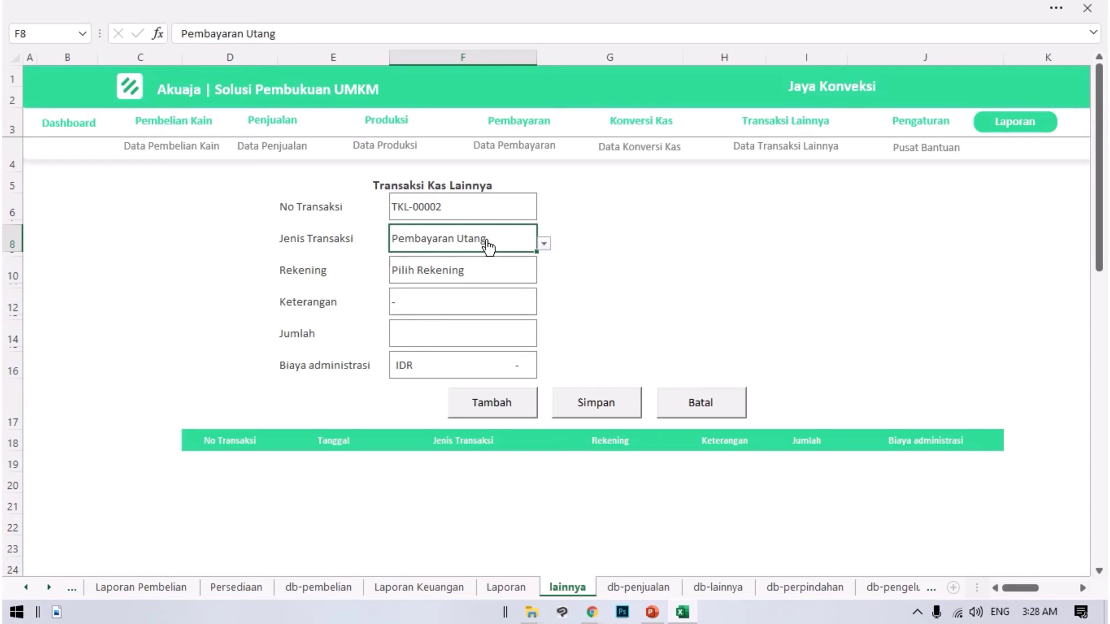
key("alt+Down")
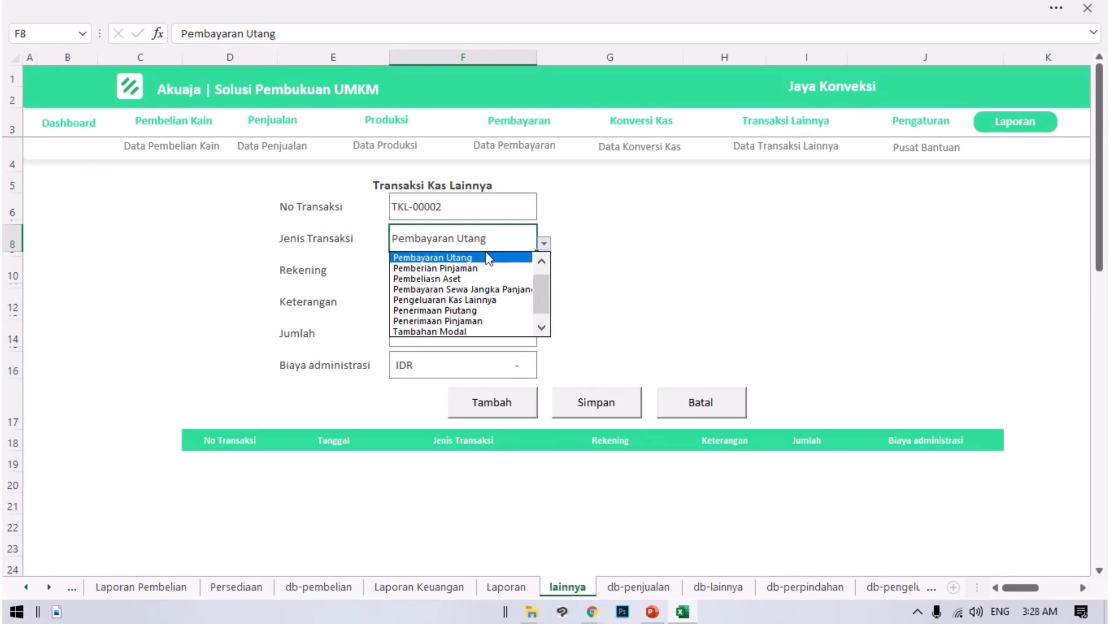
key("Escape")
left_click(546, 244)
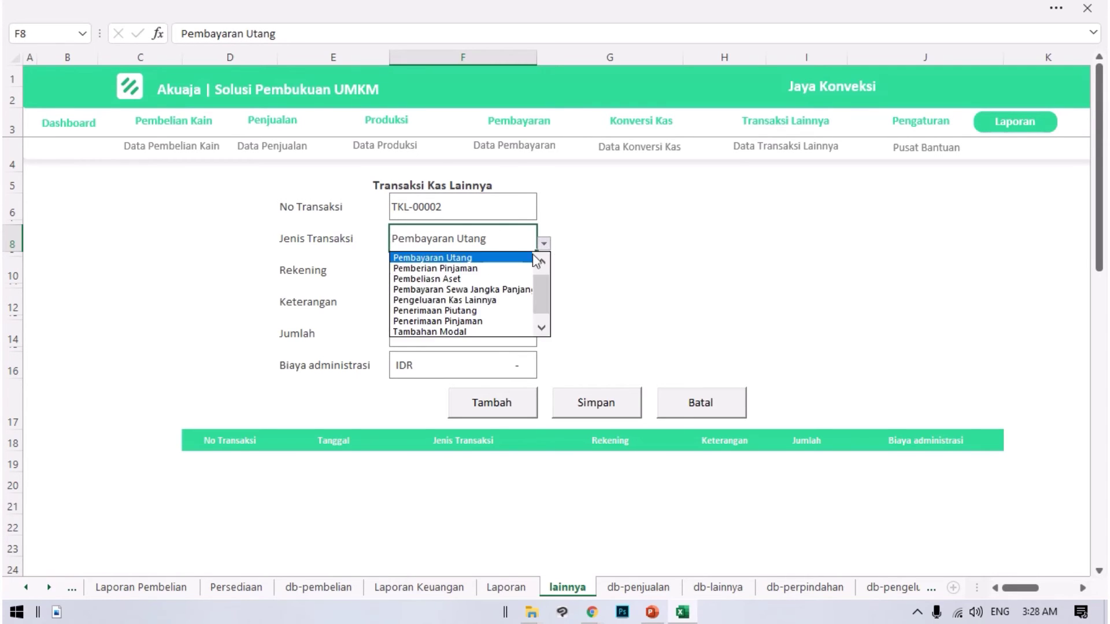
left_click(499, 258)
left_click(472, 263)
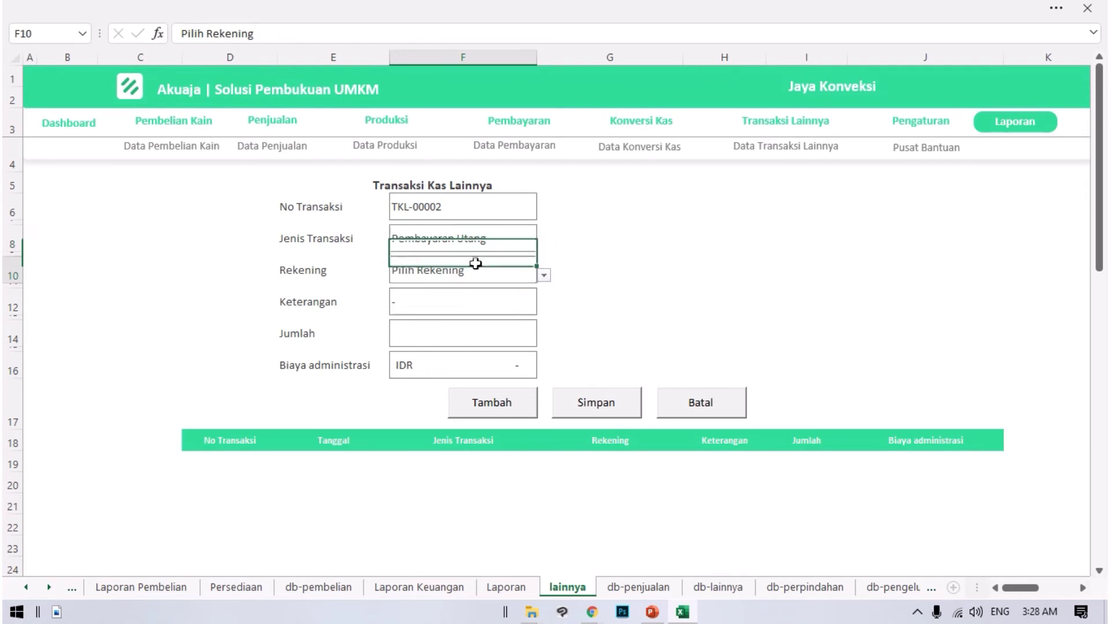
left_click(543, 278)
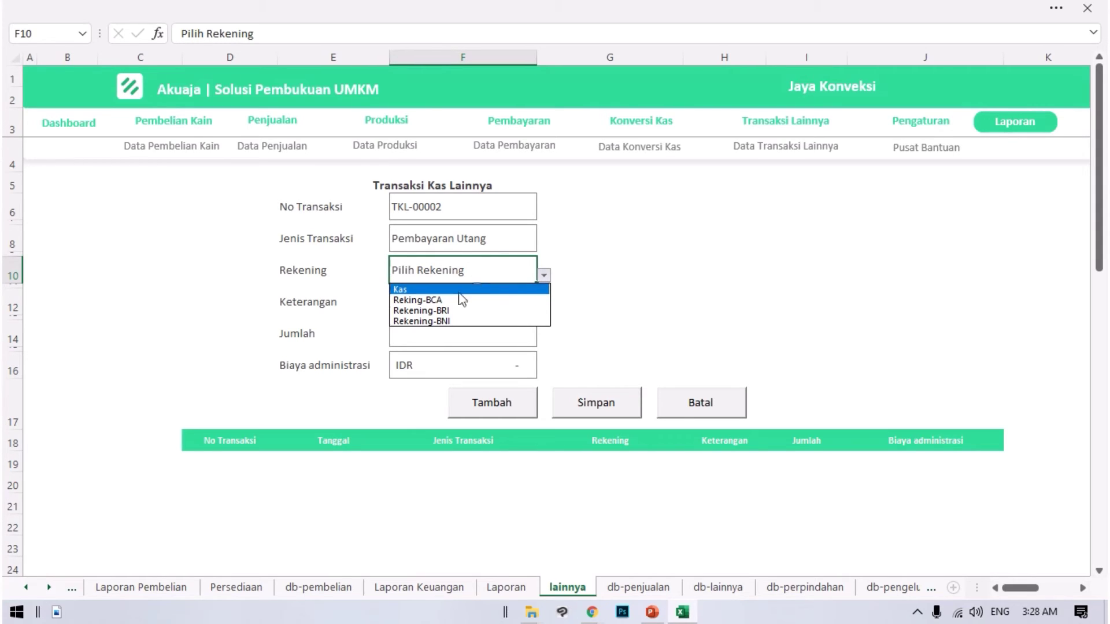
left_click(439, 321)
- Enter Keterangan bayar utang, Jumlah 700,000 and Biaya administrasi 6,500 for the debt payment, and add the line to the list
left_click(493, 300)
type("bayar utang")
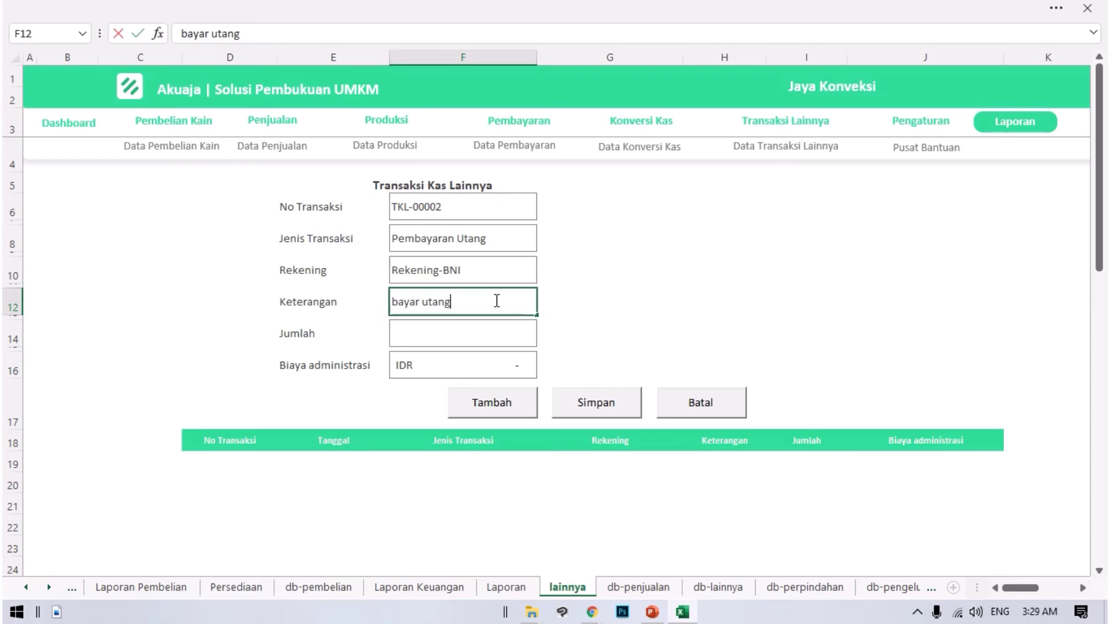
key("Return")
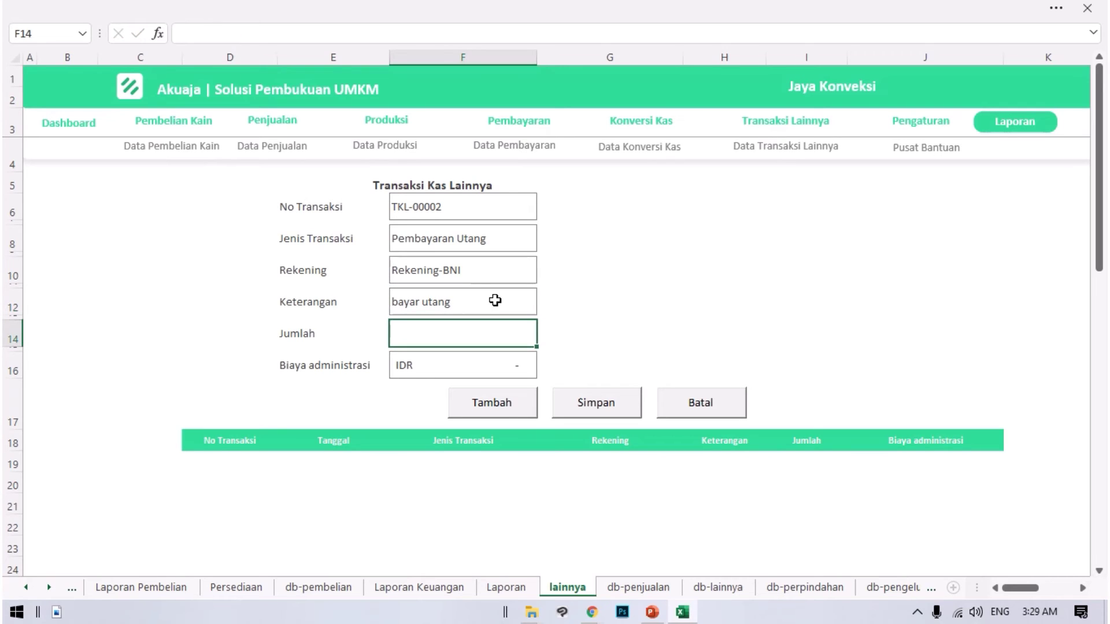
type("700,000")
key("Return")
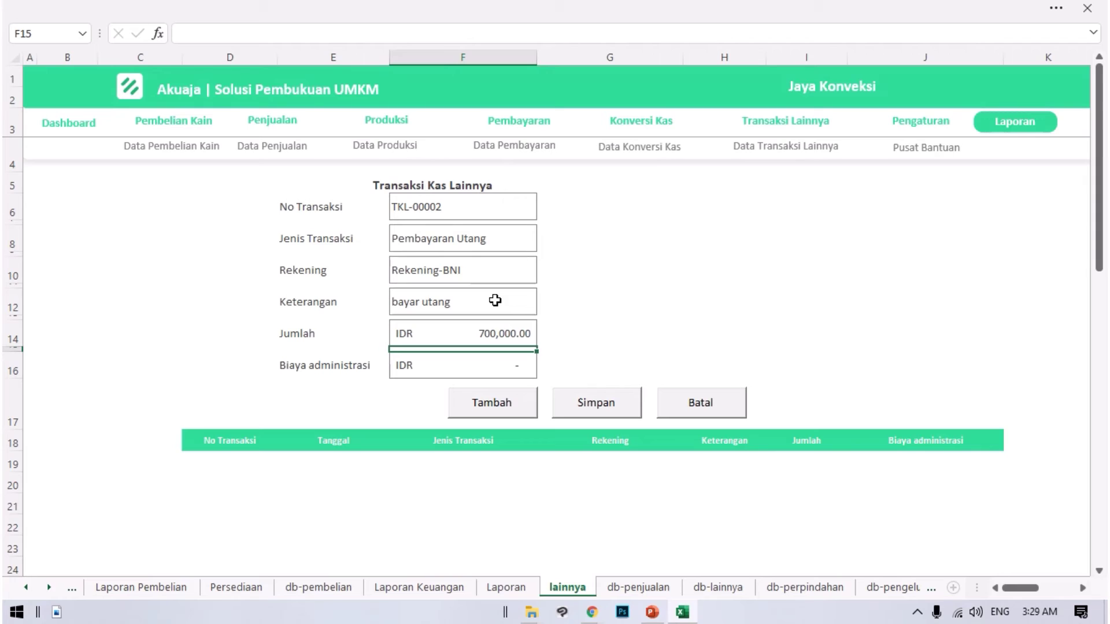
key("Down")
type("6500")
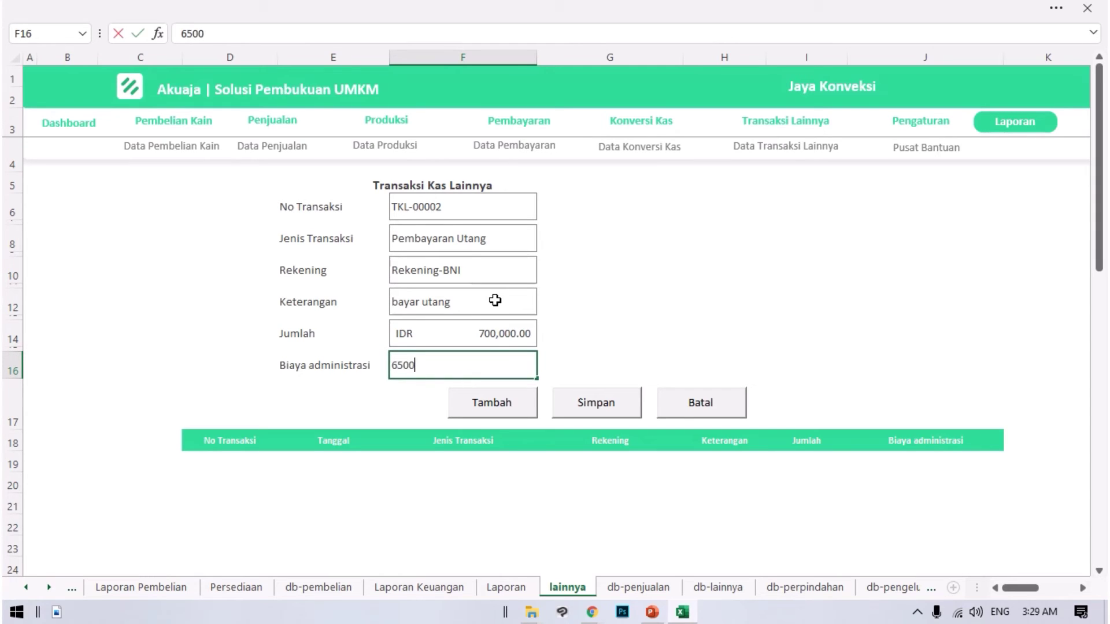
key("Return")
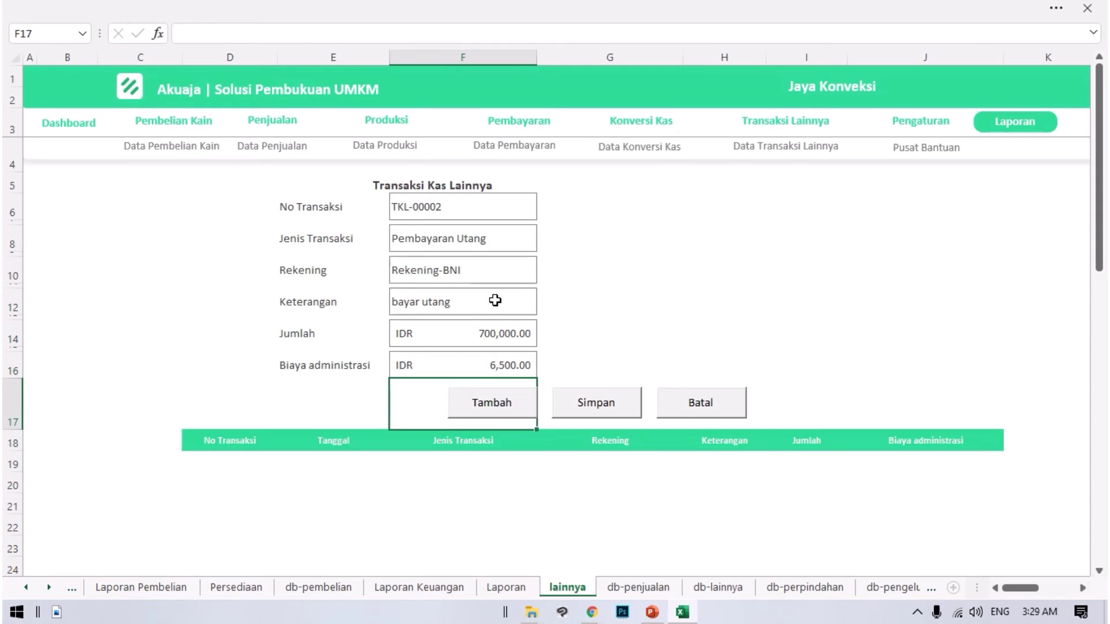
left_click(496, 409)
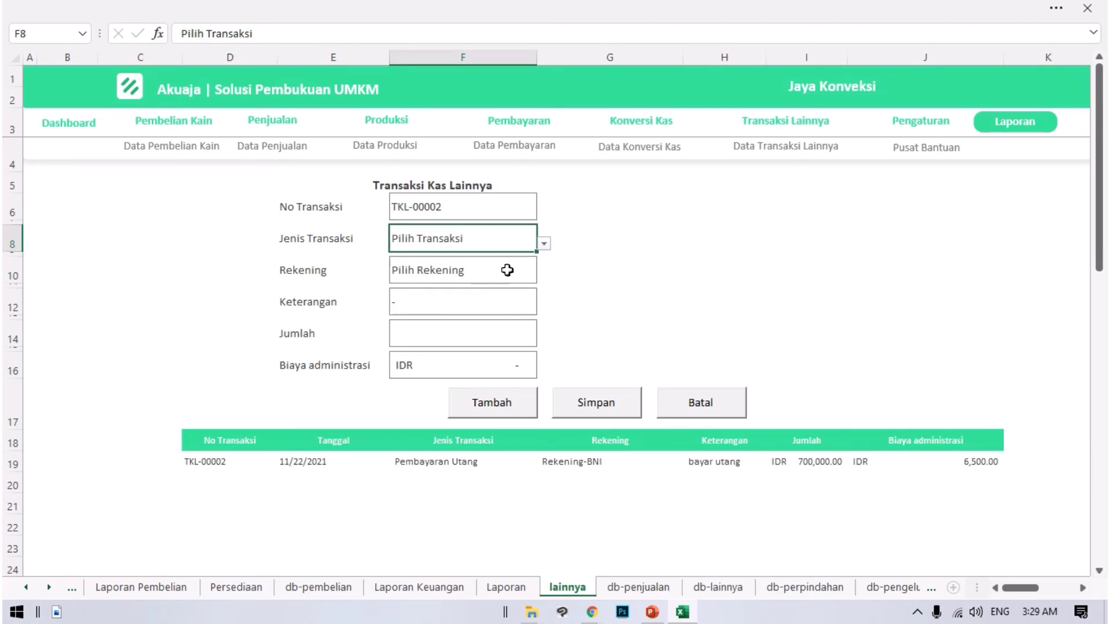
- Start a second line with Jenis Transaksi set to Pengambilan Pribadi and Rekening set to Reking-BCA
left_click(544, 244)
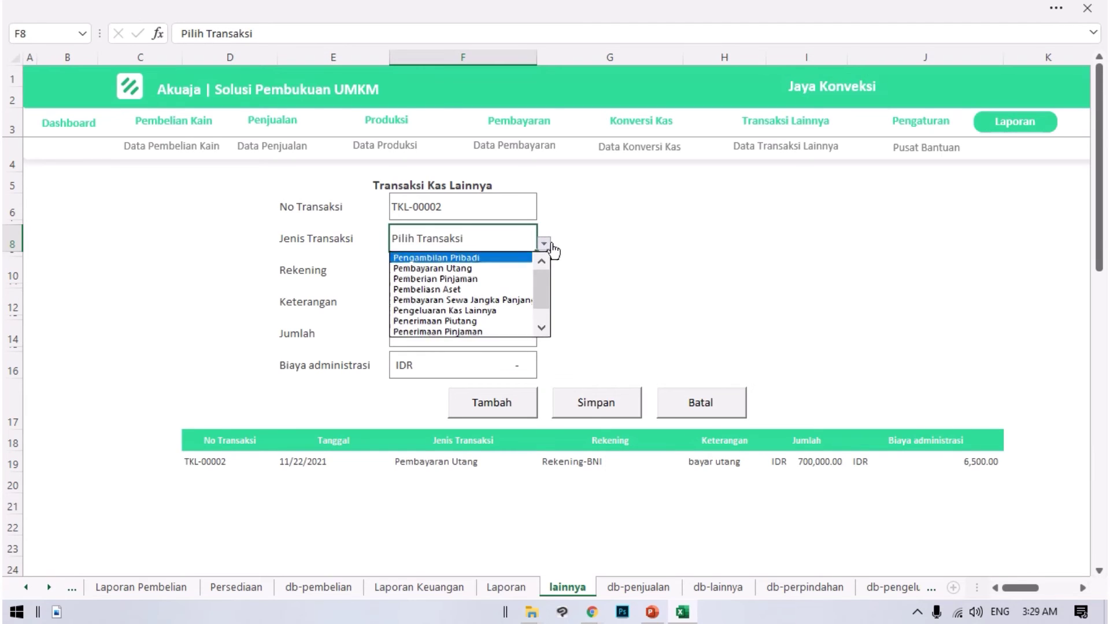
left_click(482, 259)
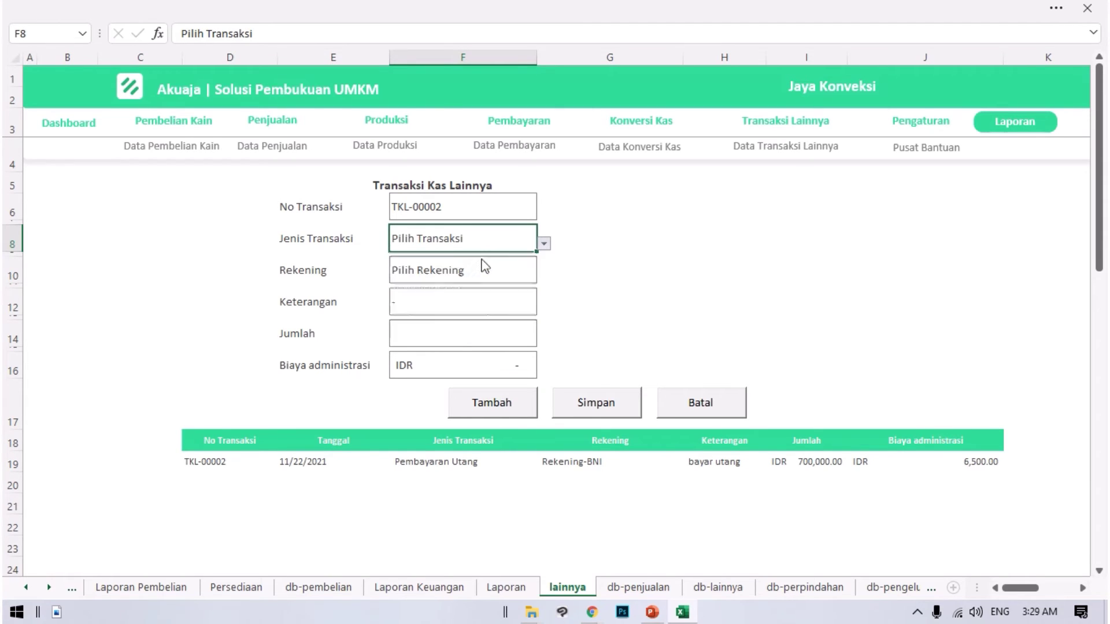
left_click(437, 281)
left_click(546, 276)
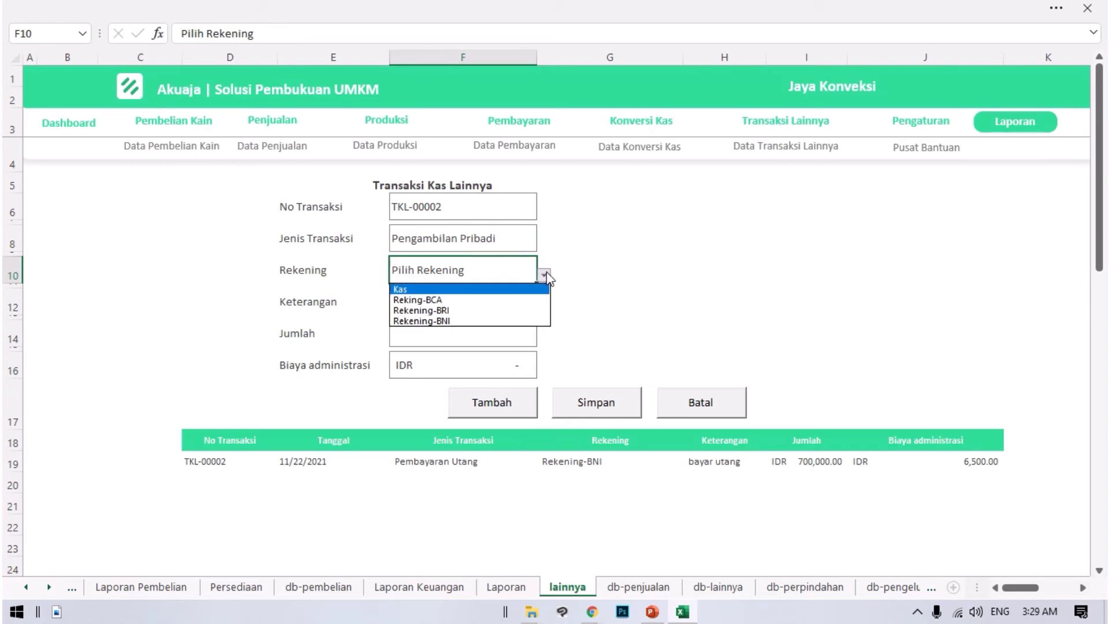
left_click(439, 300)
- Enter Keterangan Bayar sekolah anak and Jumlah 1,000,000 for the personal withdrawal, and add the line to the list
left_click(430, 297)
type("Bayar sekolah anak")
key("Return")
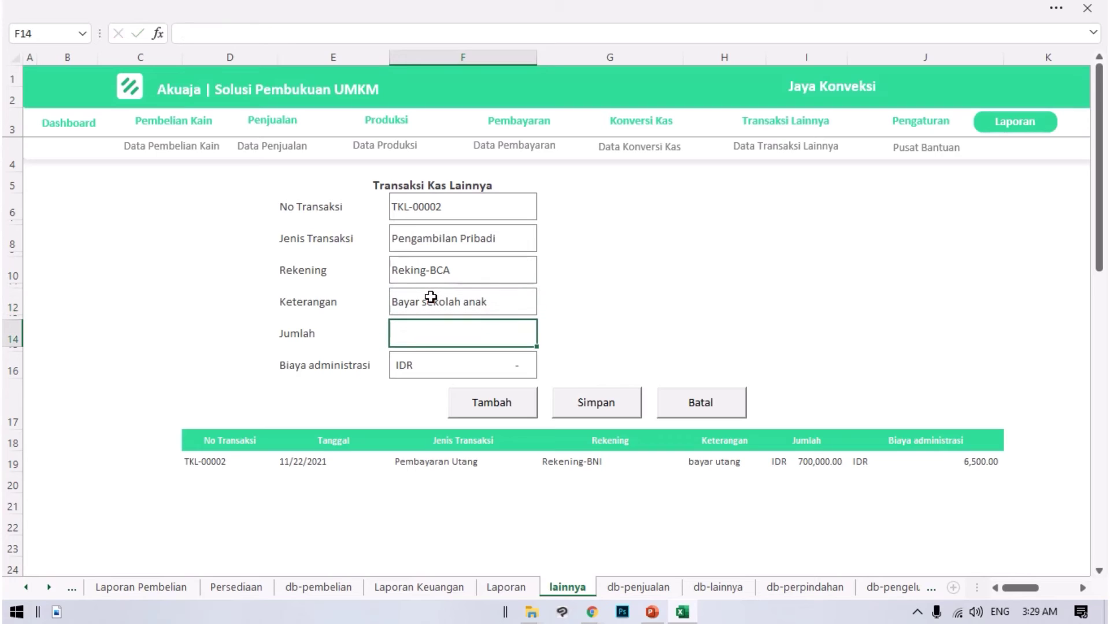
type("1,000,")
type("00000")
key("Return")
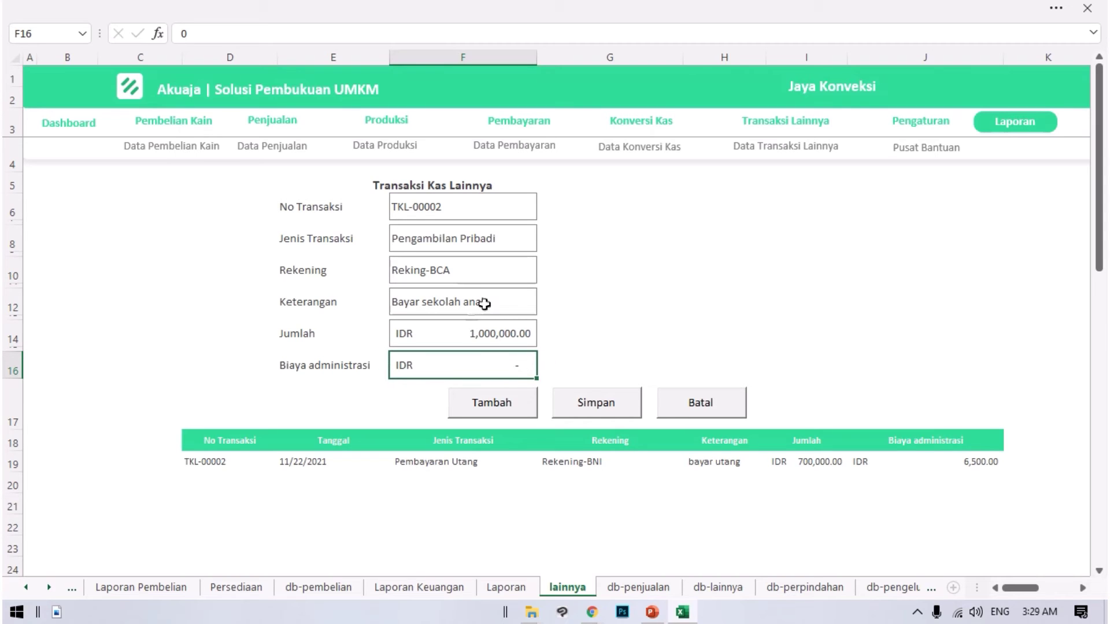
left_click(474, 271)
left_click(463, 367)
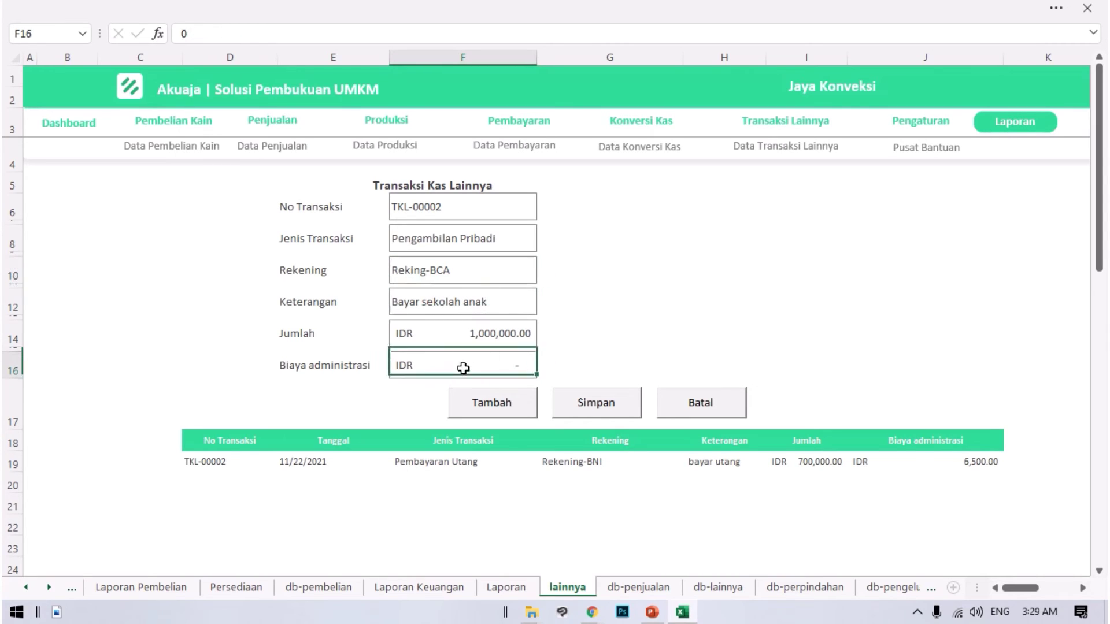
left_click(511, 404)
- Start a third line with Jenis Transaksi set to Pemberian Pinjaman and Rekening set to Kas
left_click(544, 244)
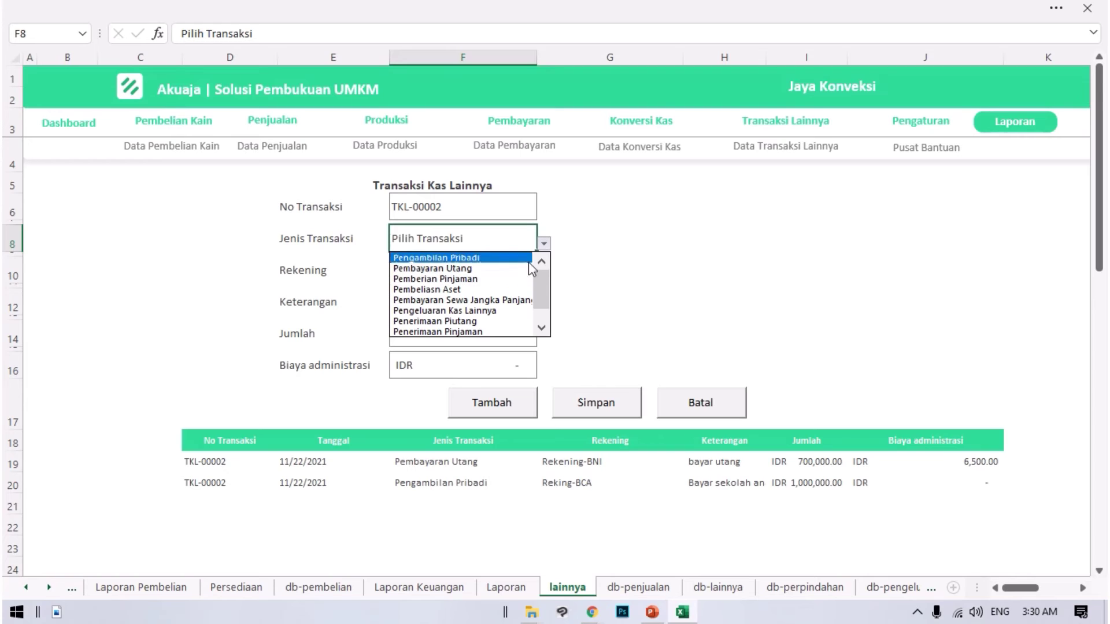
left_click(503, 281)
left_click(511, 278)
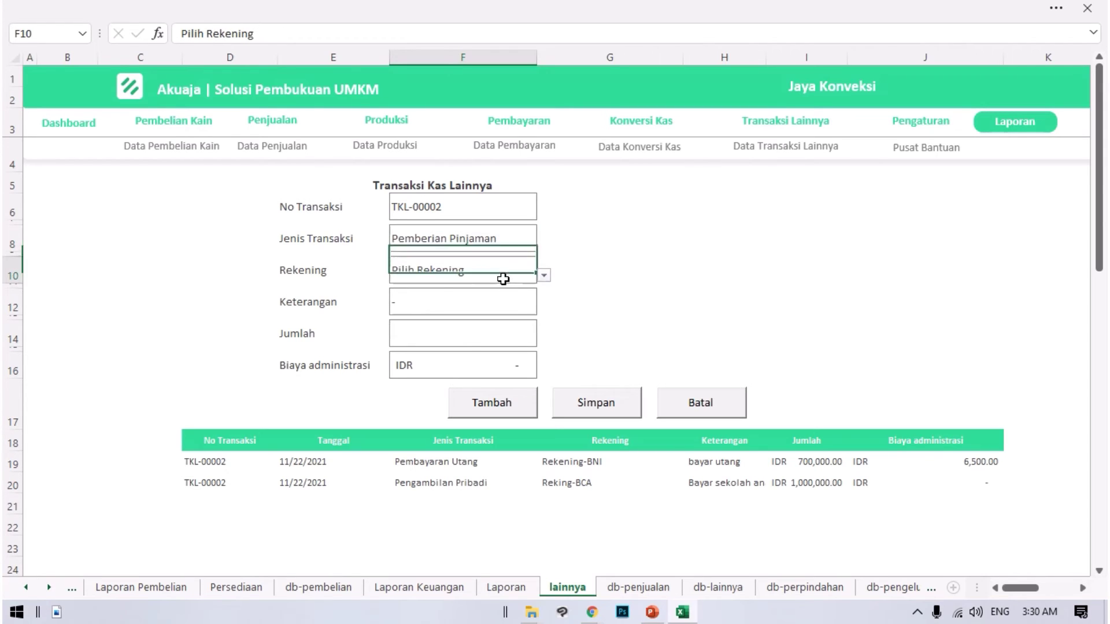
left_click(544, 276)
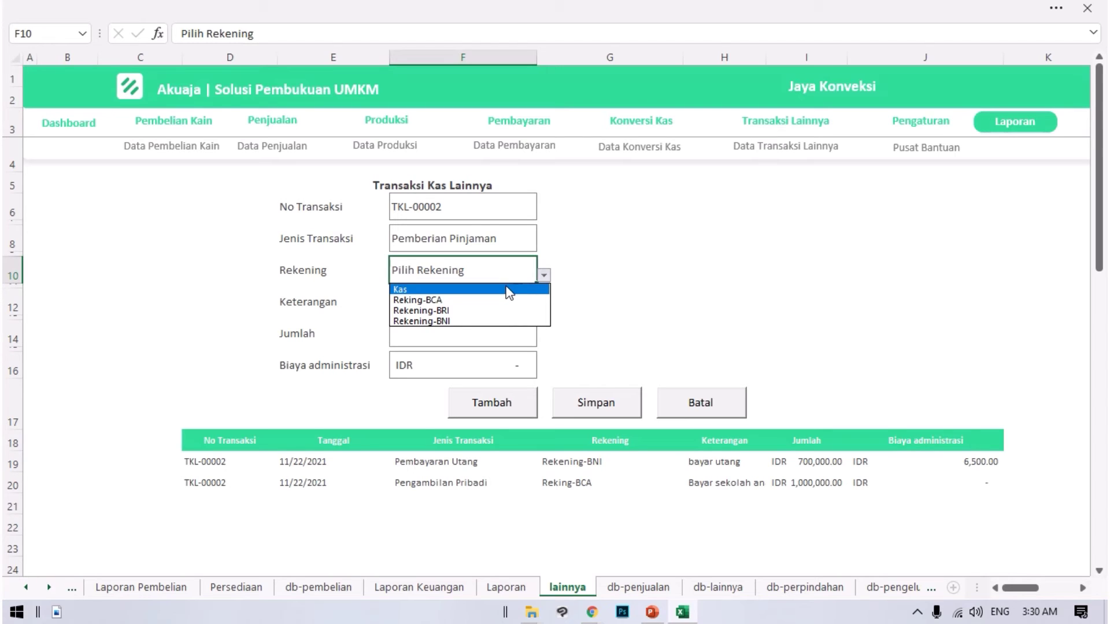
left_click(508, 290)
- Enter Kasbon karyawan as the Keterangan of the loan line
left_click(499, 294)
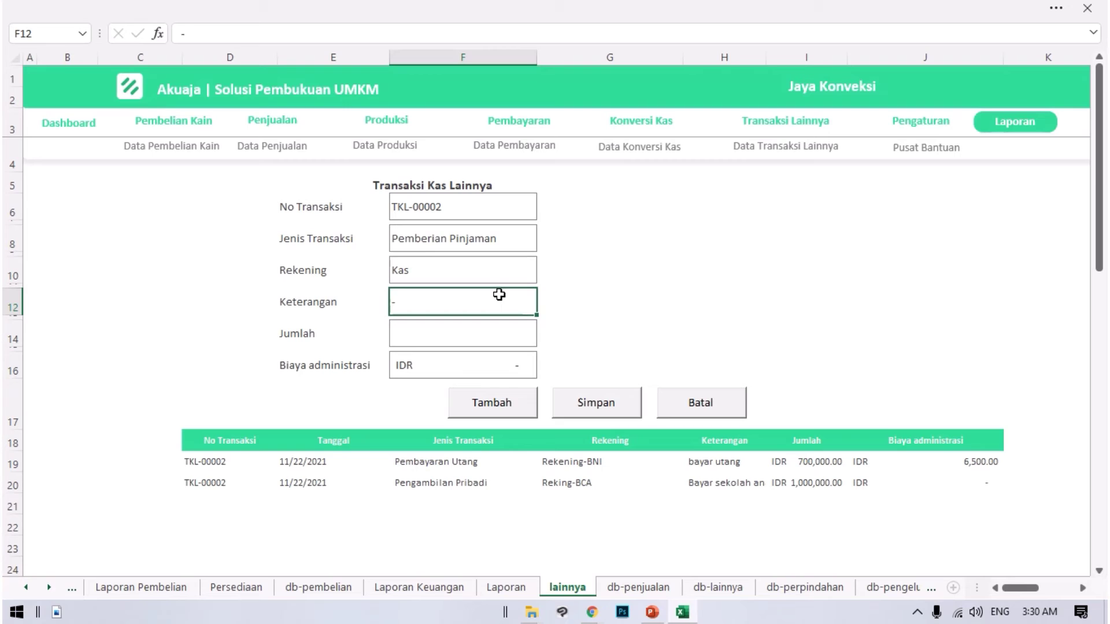
type("Minja")
key("BackSpace")
key("BackSpace")
key("BackSpace")
key("BackSpace")
key("BackSpace")
type("Kasbon ka")
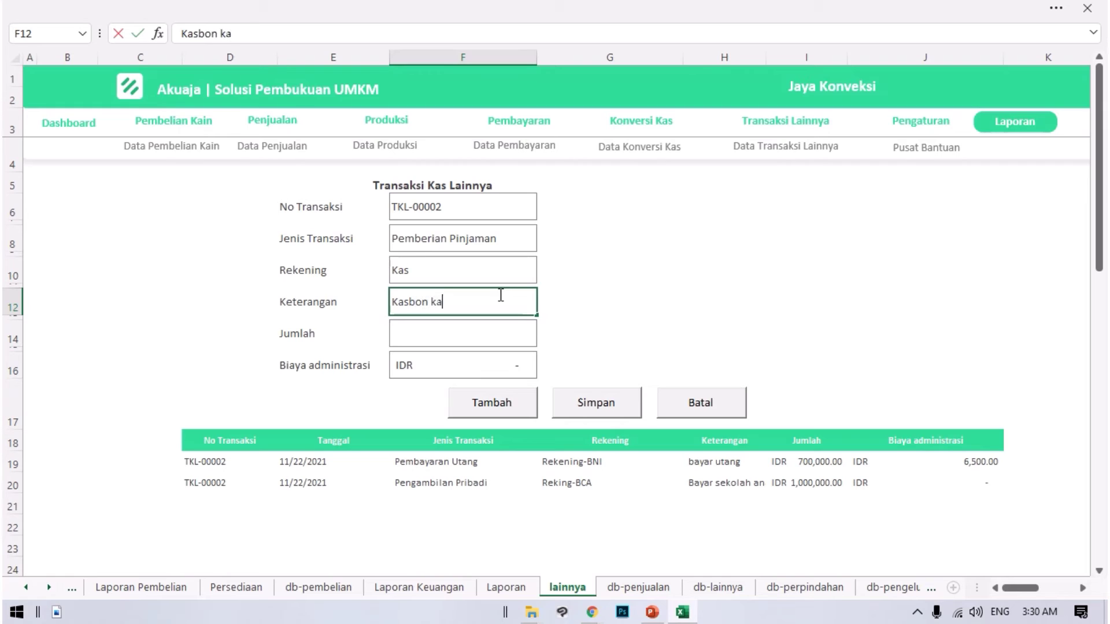
type("ryawan")
key("Return")
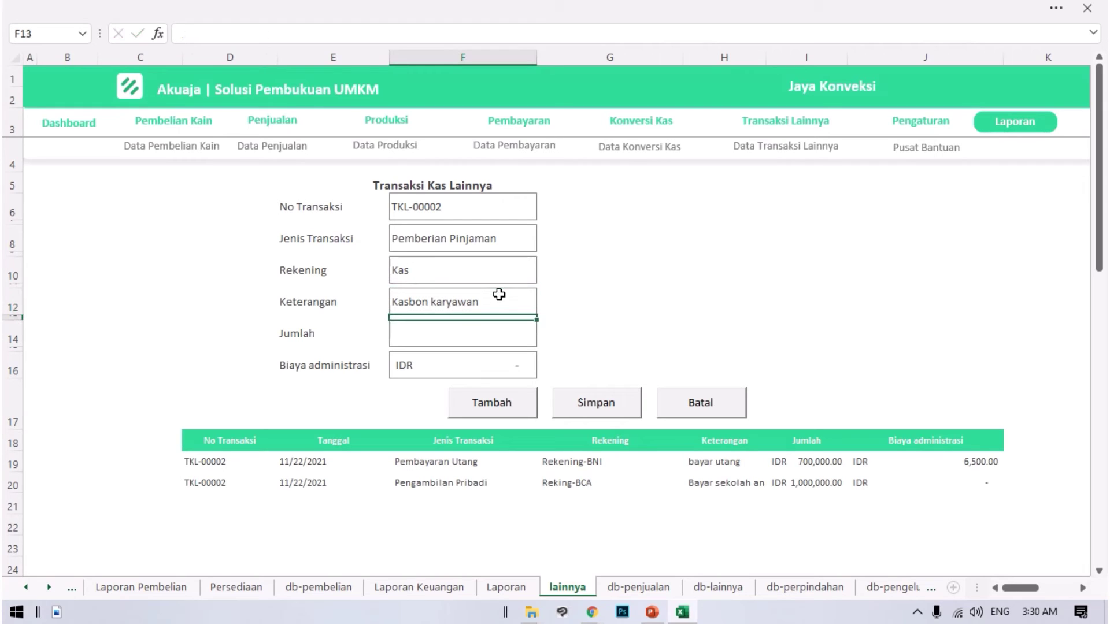
- Set the loan's Jumlah to 200,000 without an administration fee and add the line to the list
left_click(490, 333)
type("2")
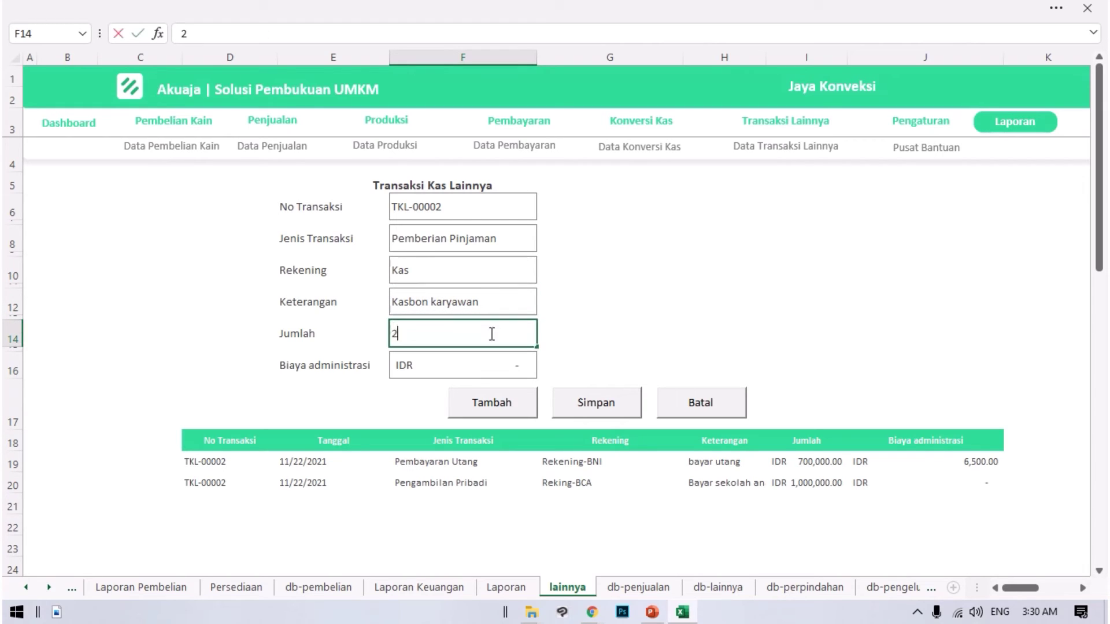
type("00,000")
key("Return")
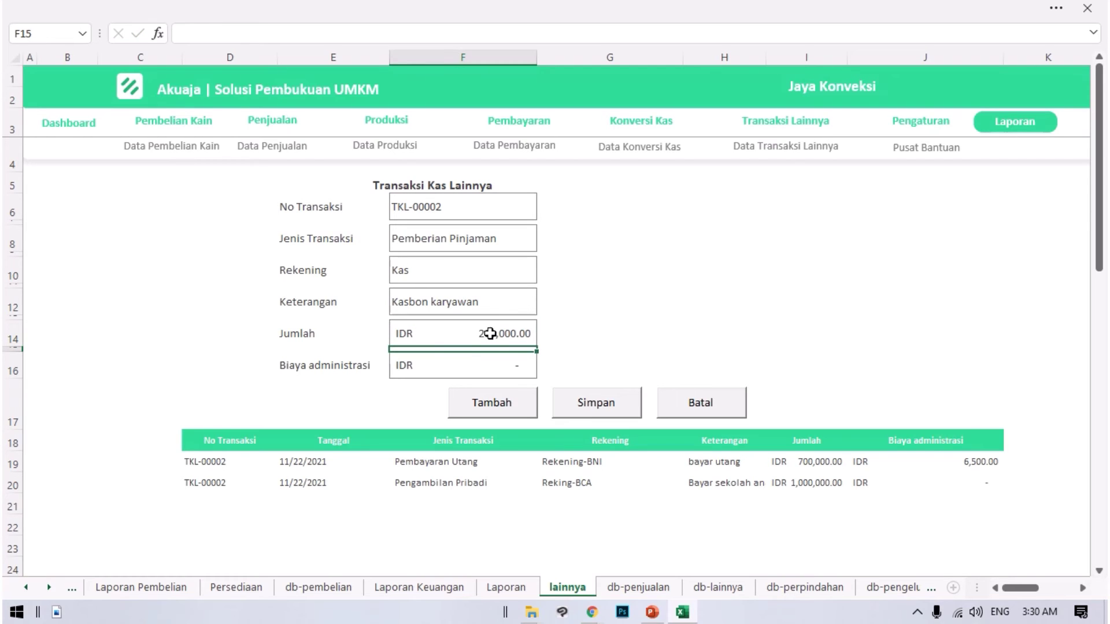
left_click(432, 355)
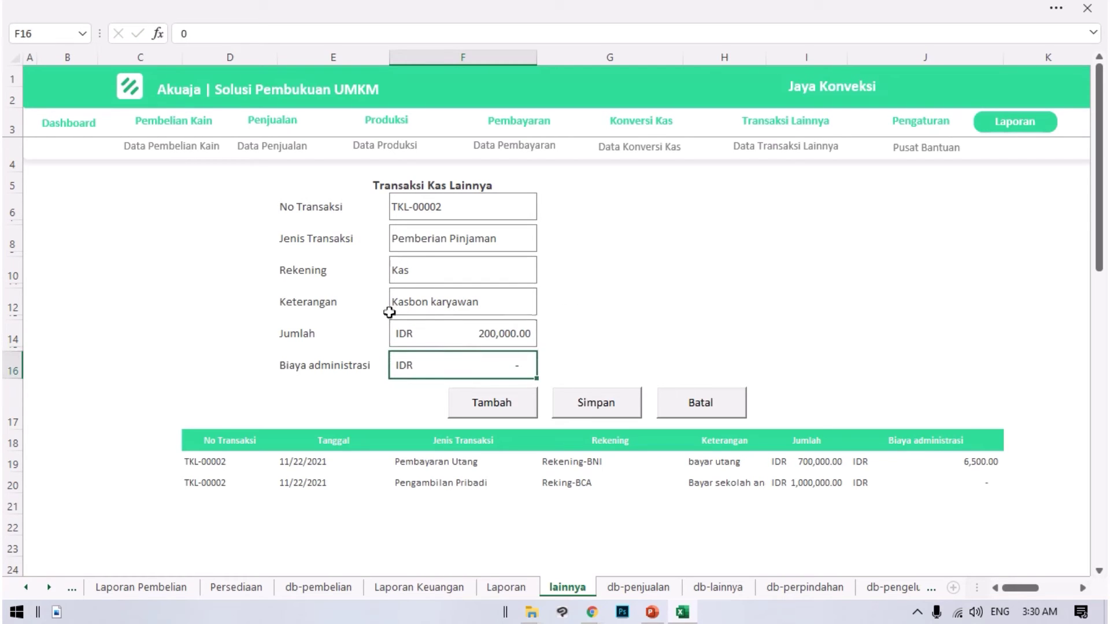
left_click(509, 403)
- Set Jenis Transaksi to Pembayaran Sewa Jangka Panjang for the fourth line
left_click(544, 244)
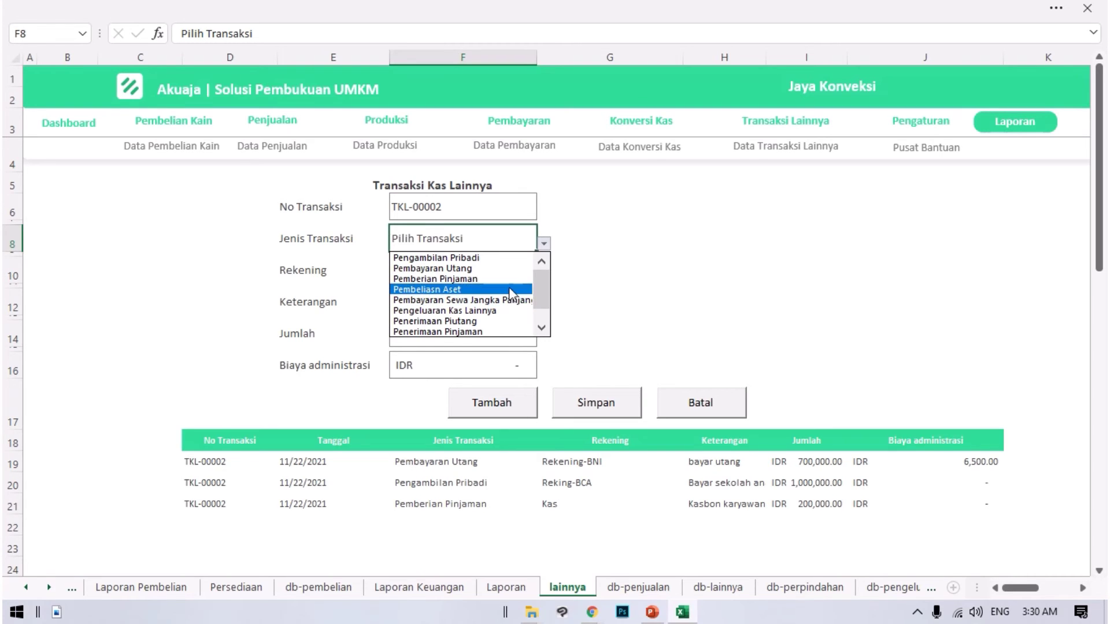
left_click_drag(547, 288, 548, 295)
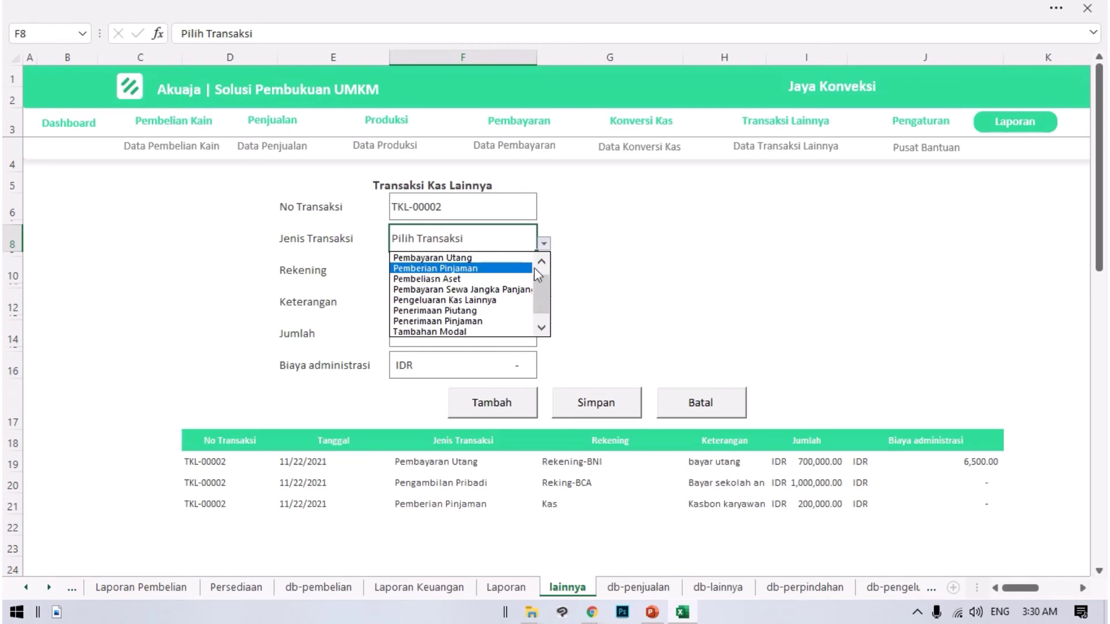
left_click(510, 289)
left_click(623, 266)
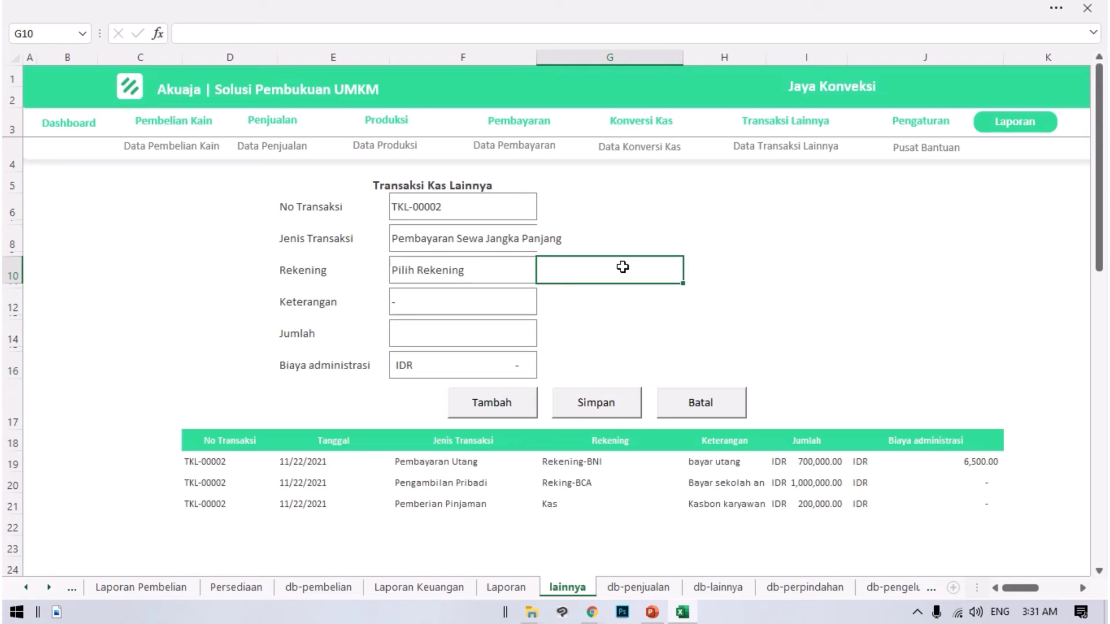
- Examine the Jenis Pengeluaran options on the Pembayaran form and return to Jenis Transaksi on the Transaksi Lainnya form
left_click(501, 128)
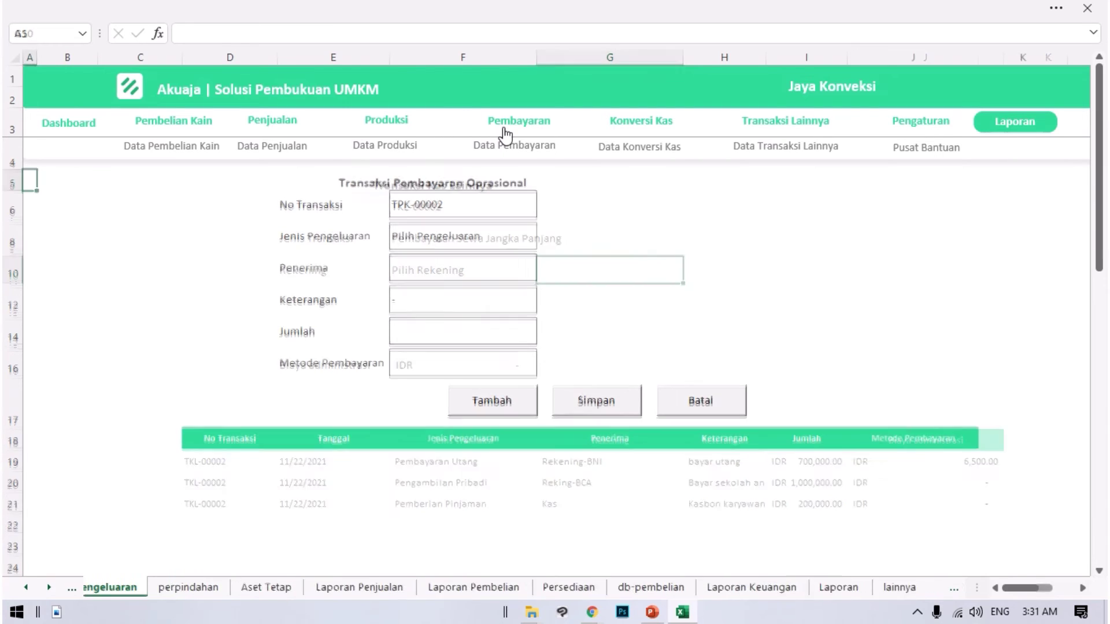
left_click(471, 239)
left_click(544, 242)
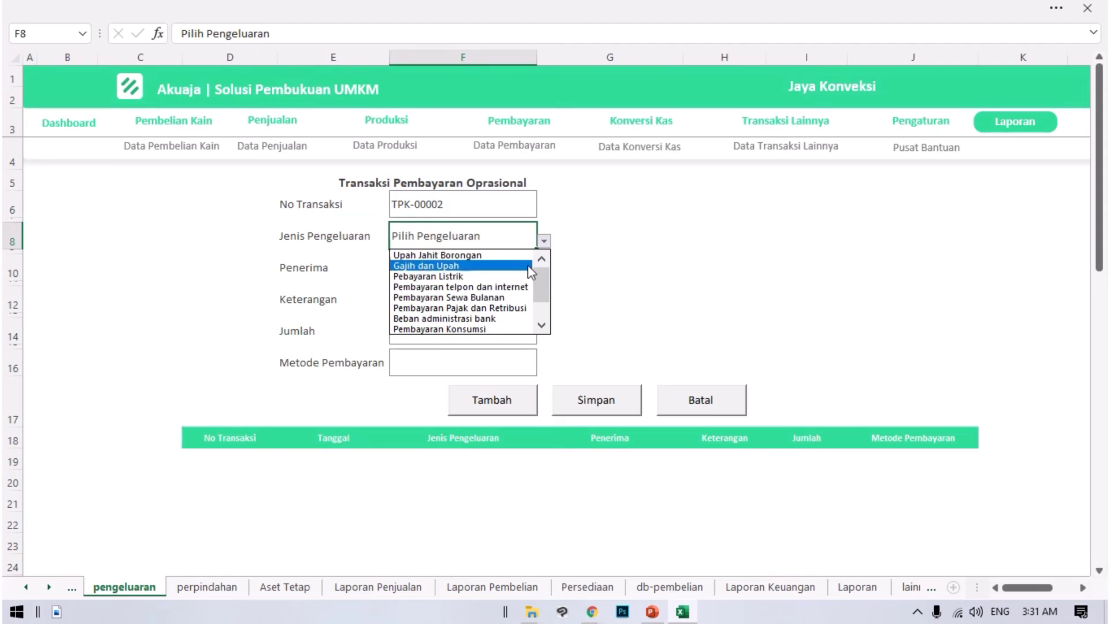
key("Escape")
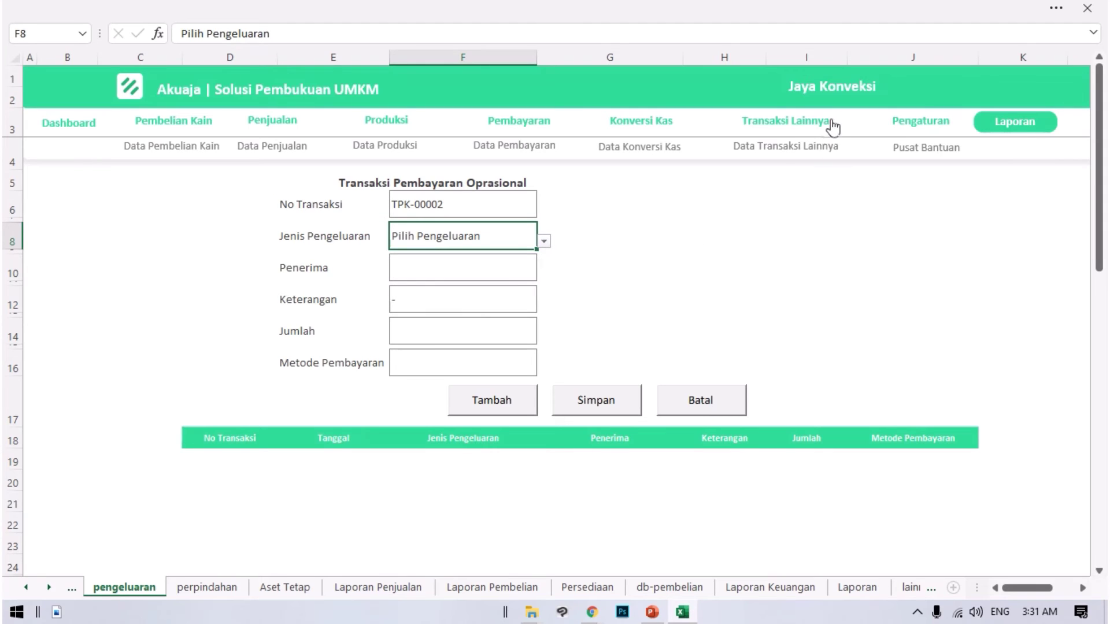
left_click(792, 121)
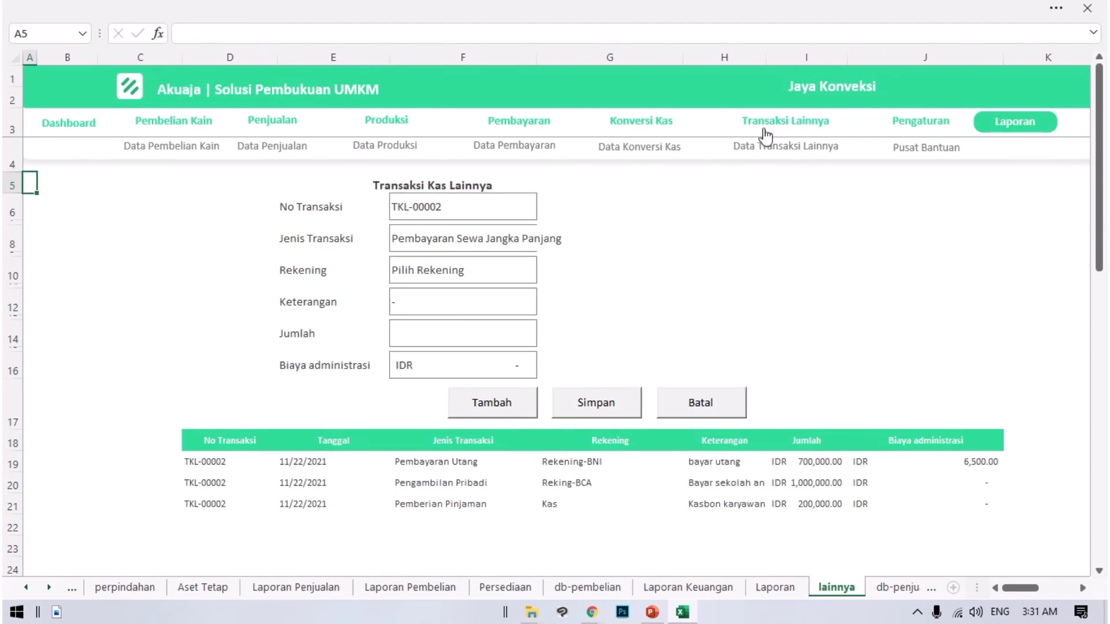
left_click(519, 239)
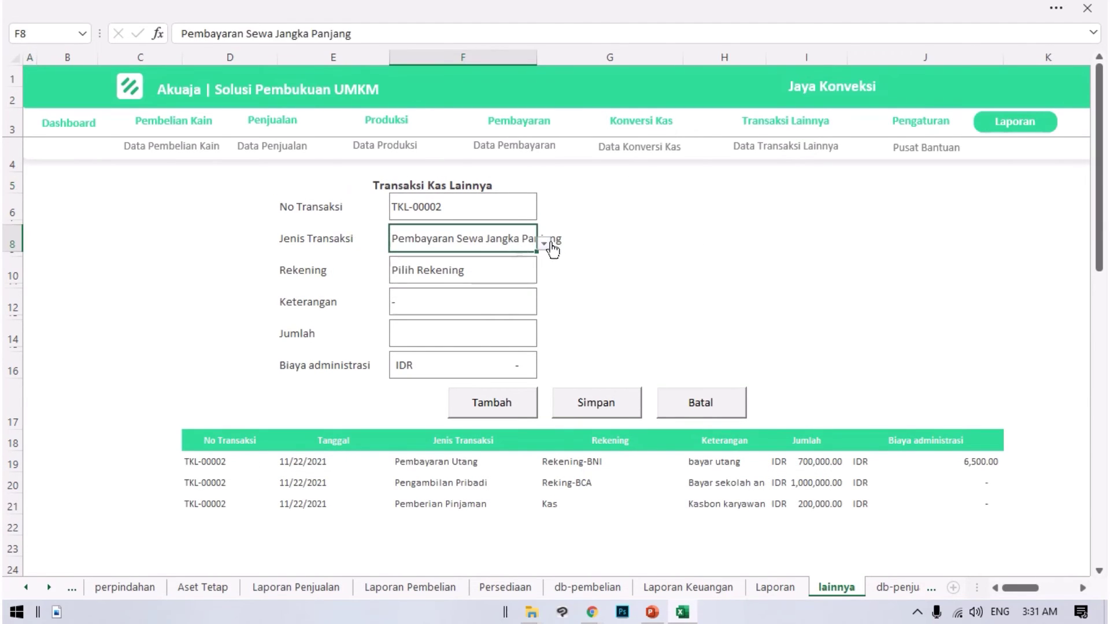
- Set the long-term rent line's Rekening to Kas and enter sewa tempat as its Keterangan
left_click(425, 309)
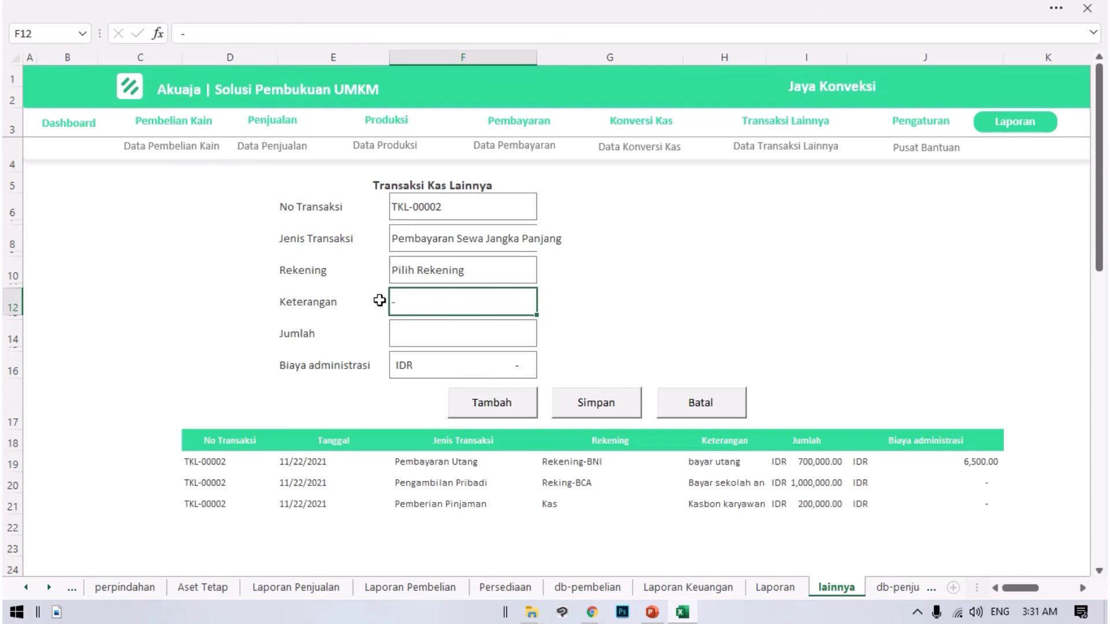
left_click(497, 276)
left_click(543, 277)
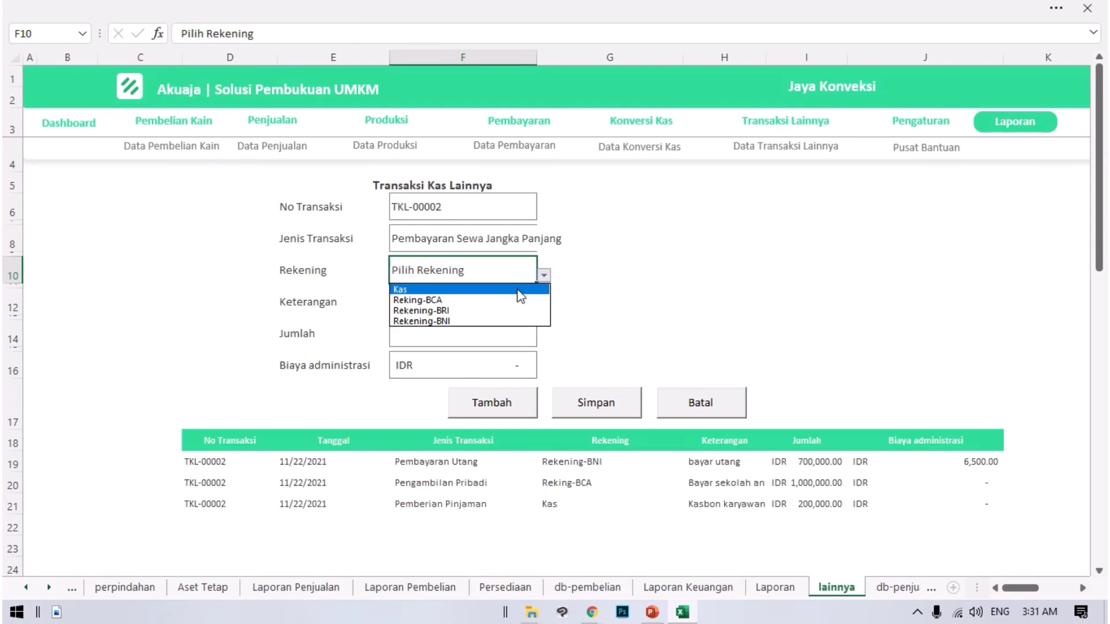
left_click(520, 291)
left_click(463, 304)
type("sewa tempat")
key("Return")
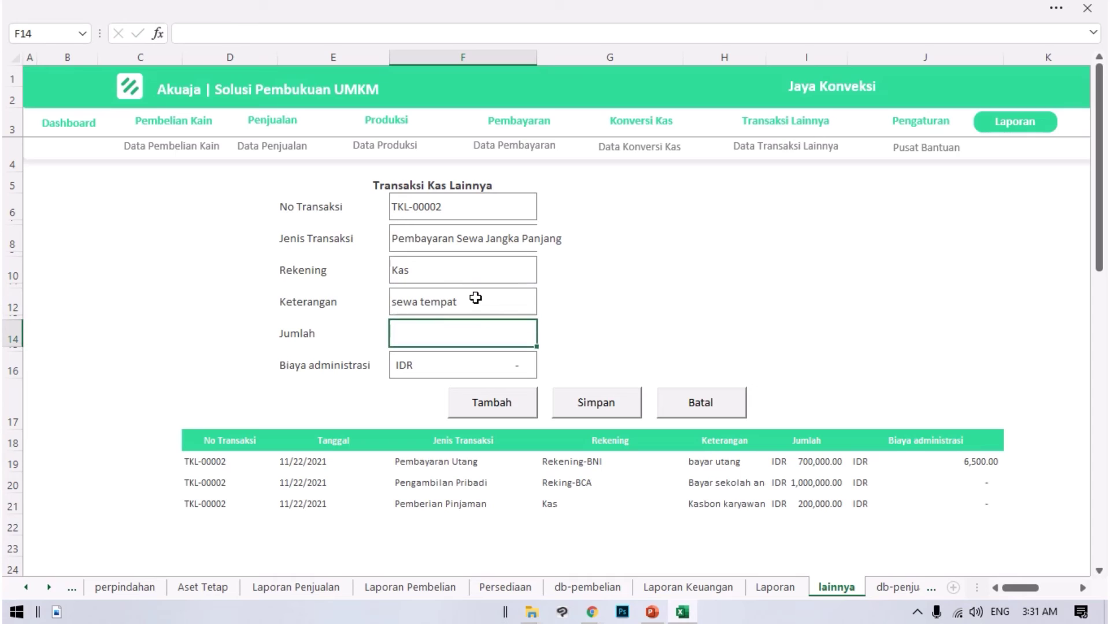
- Set the rent line's Jumlah to 6,000,000 without an administration fee and add the line to the list
type("600000")
key("Return")
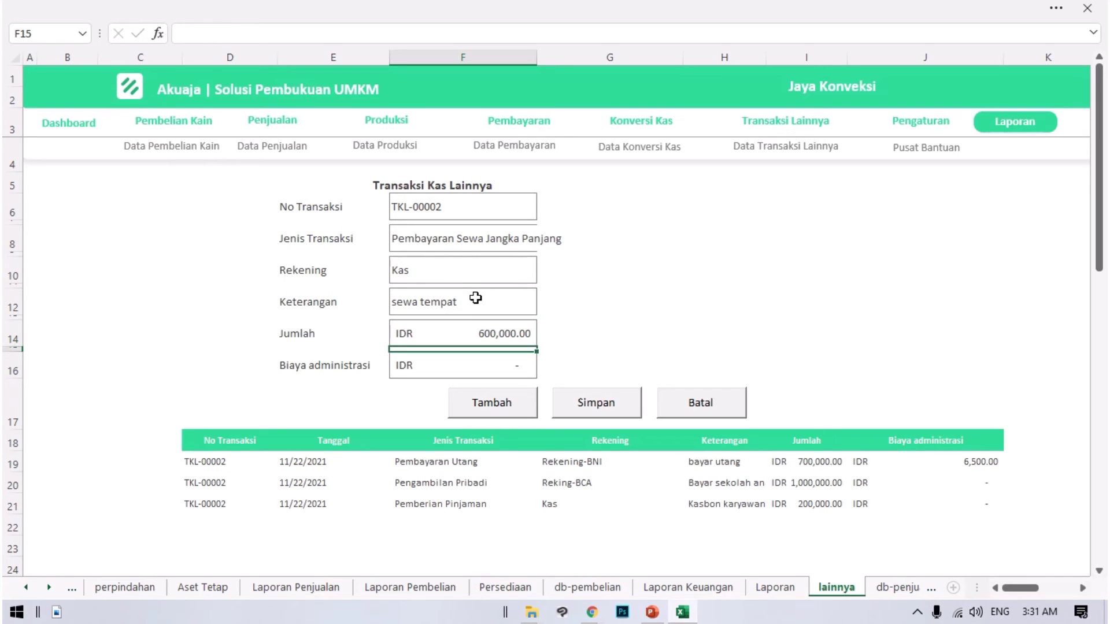
double_click(515, 334)
type("0")
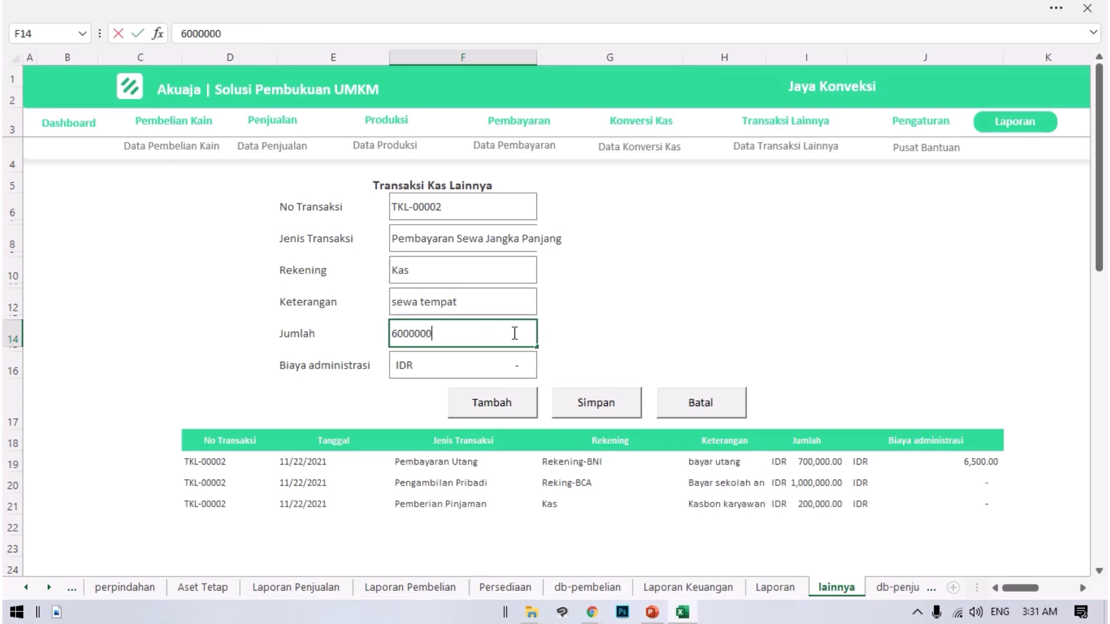
key("Return")
key("Return")
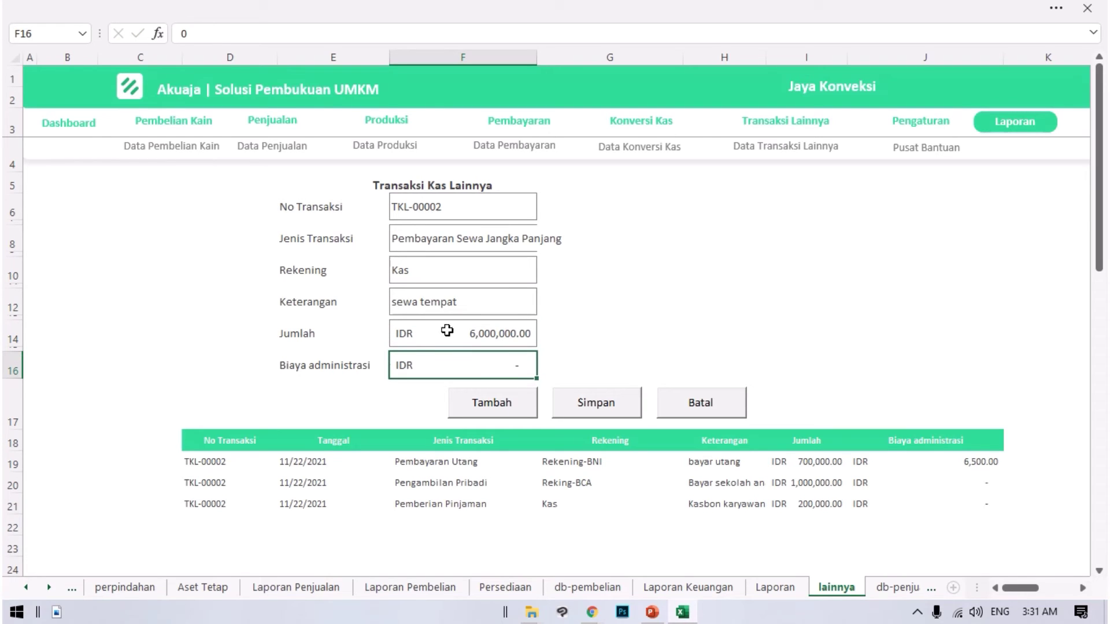
left_click(502, 400)
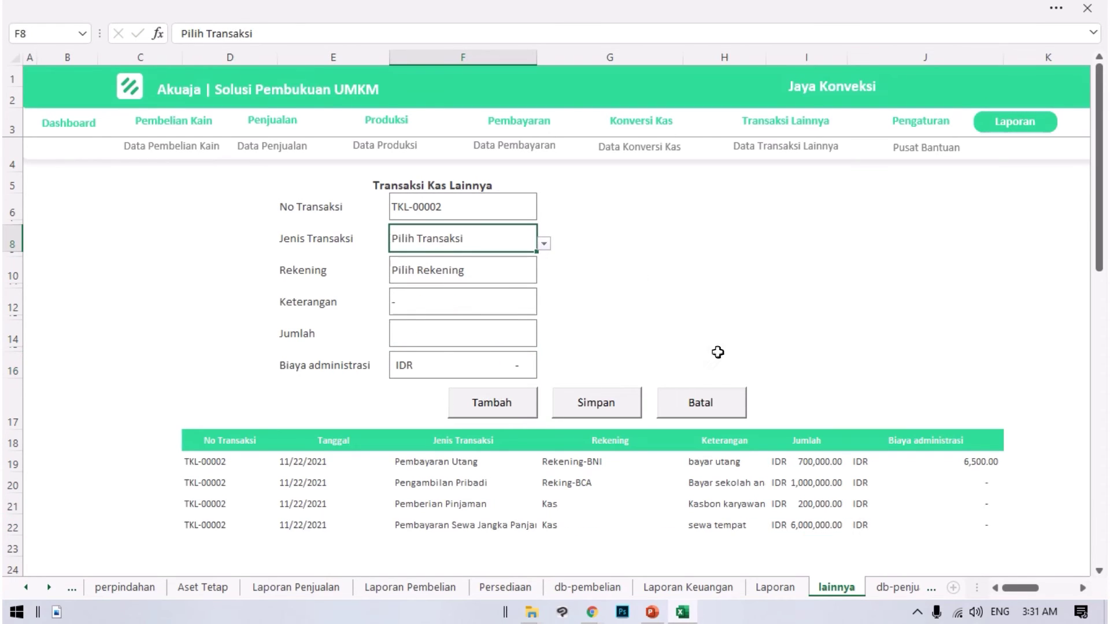
- Start a fifth line with Jenis Transaksi Pengeluaran Kas Lainnya and Rekening-BRI as the account
left_click(544, 245)
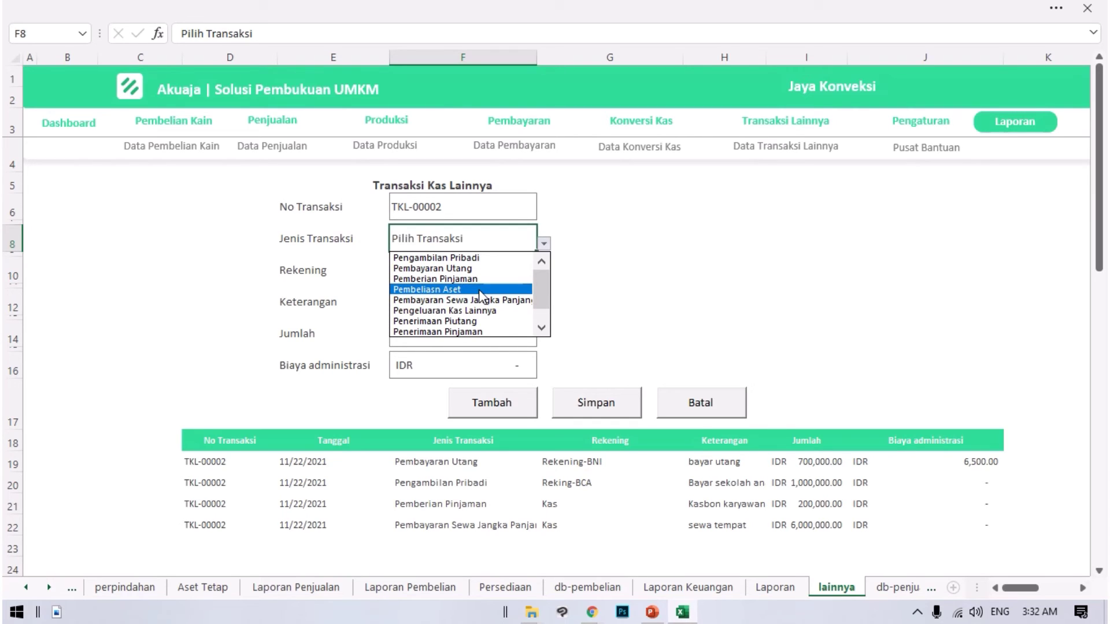
left_click(503, 313)
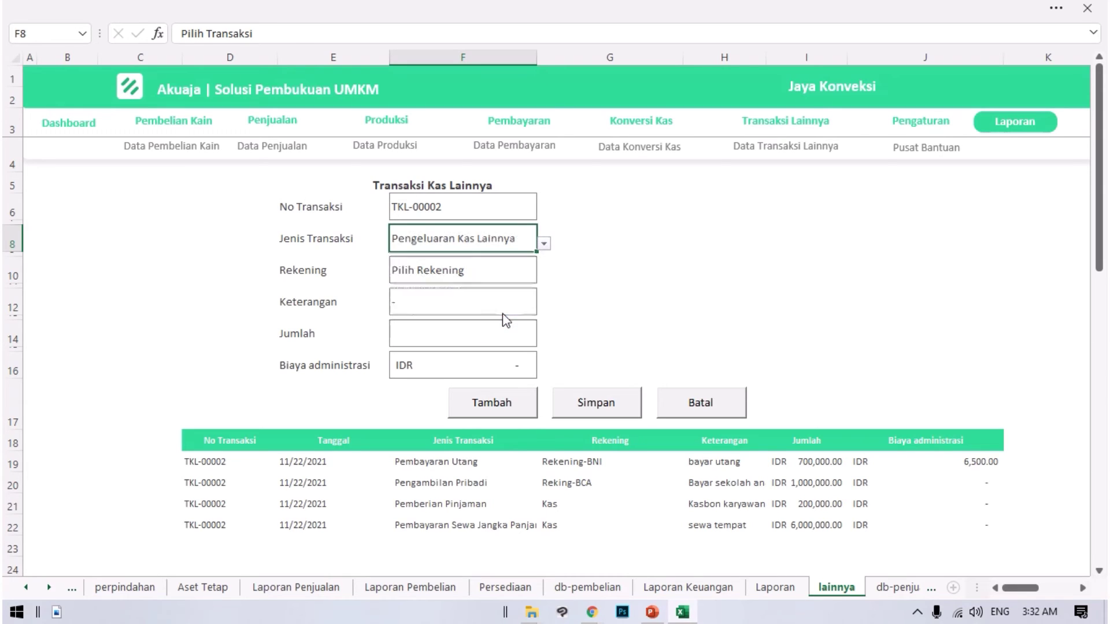
left_click(457, 275)
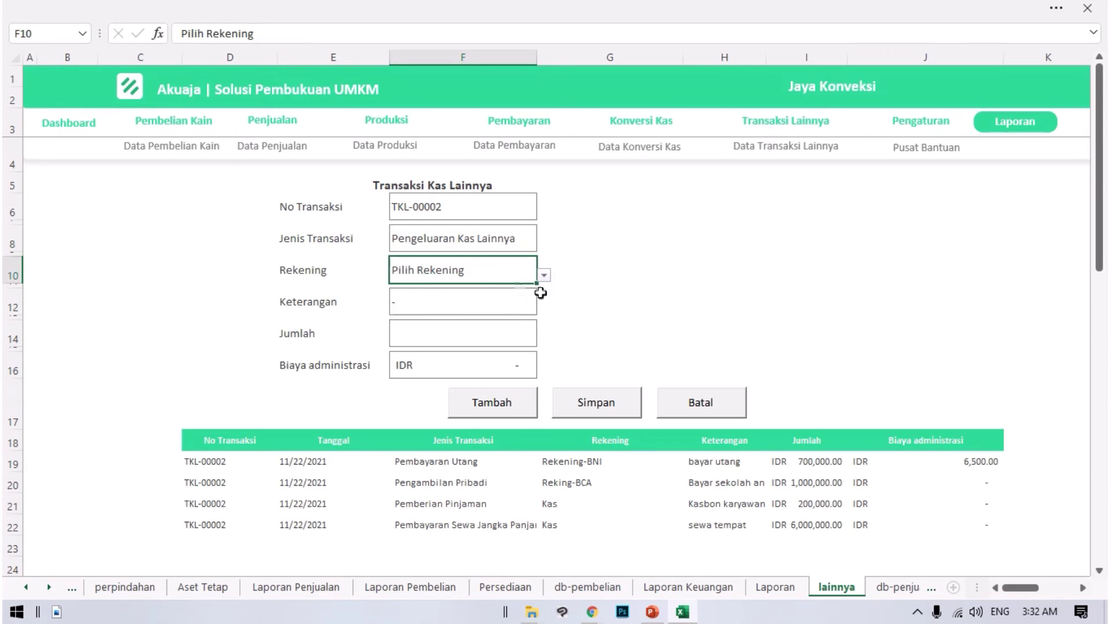
left_click(544, 275)
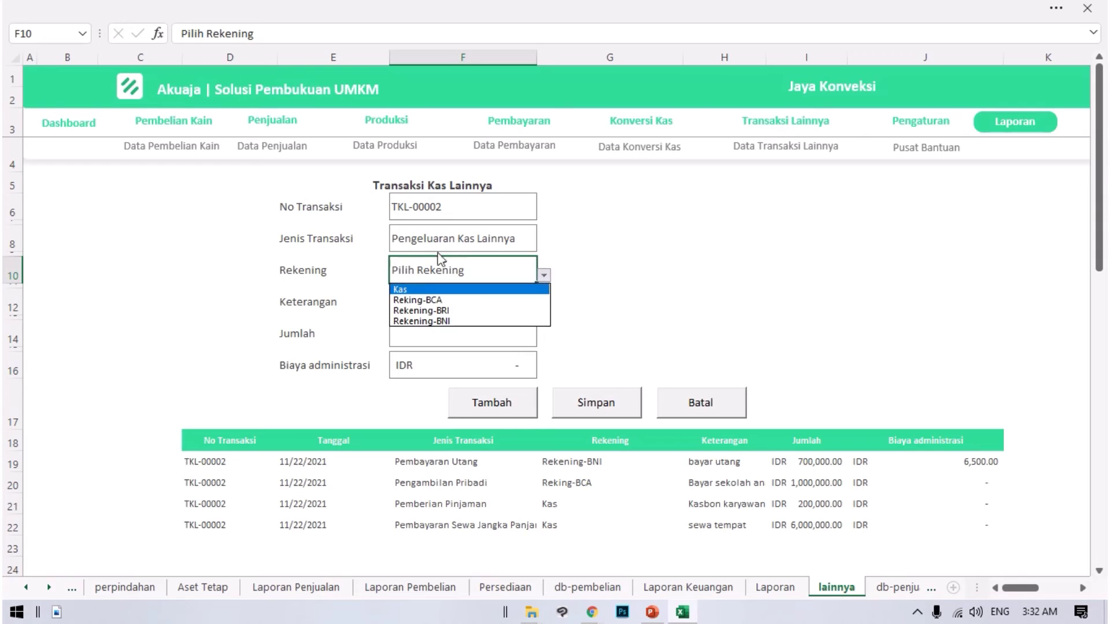
left_click(447, 310)
- Enter jatuh as the Keterangan of the other cash expense line
left_click(443, 306)
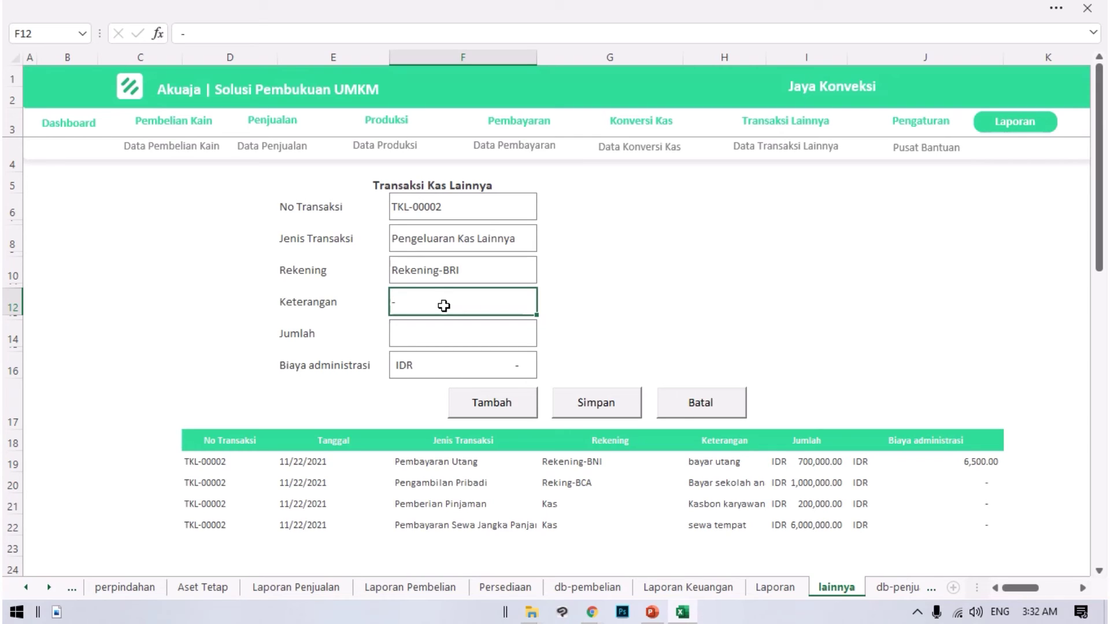
type("jatuh")
key("Return")
key("Return")
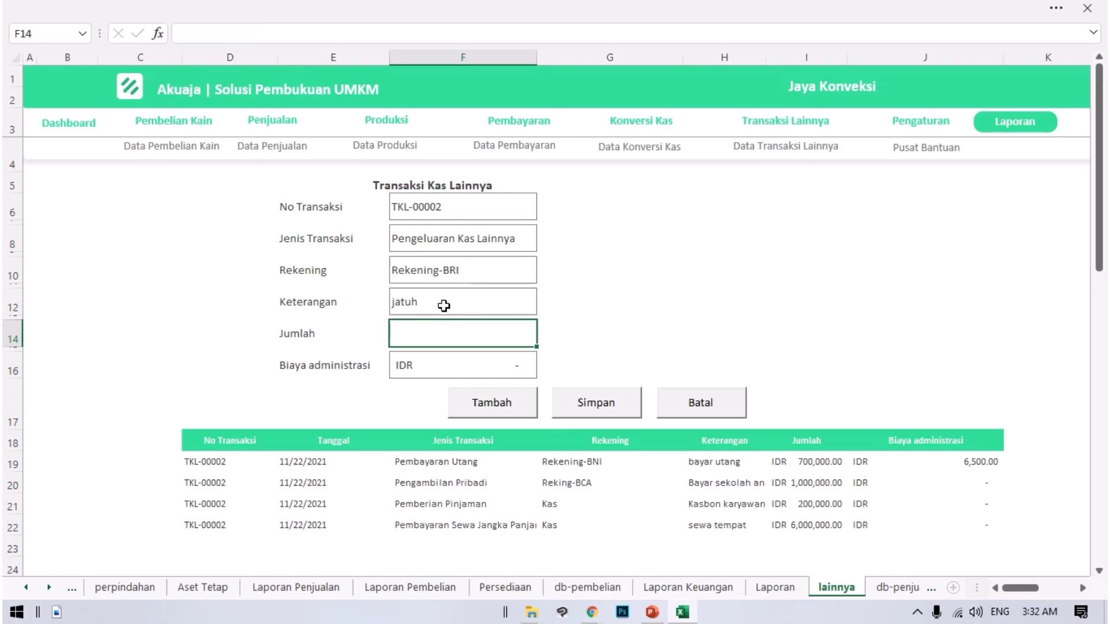
- Set the other cash expense's Jumlah to 100,000 and add the line to the list
type("100000")
key("Return")
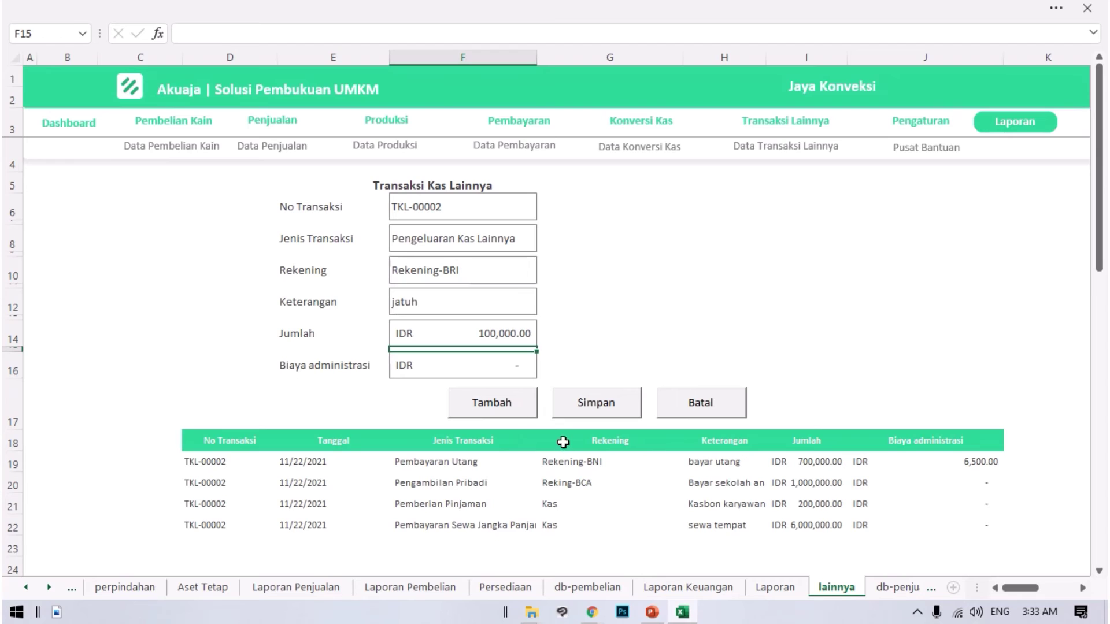
left_click(517, 403)
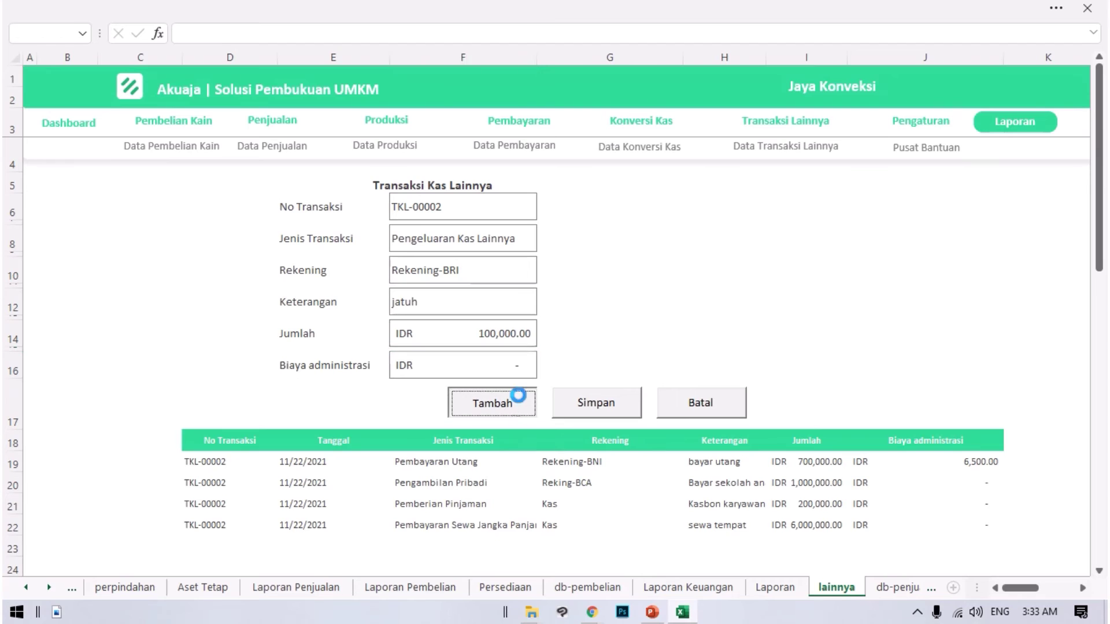
- Start a sixth line with Jenis Transaksi Penerimaan Piutang and Kas as the Rekening
left_click(542, 244)
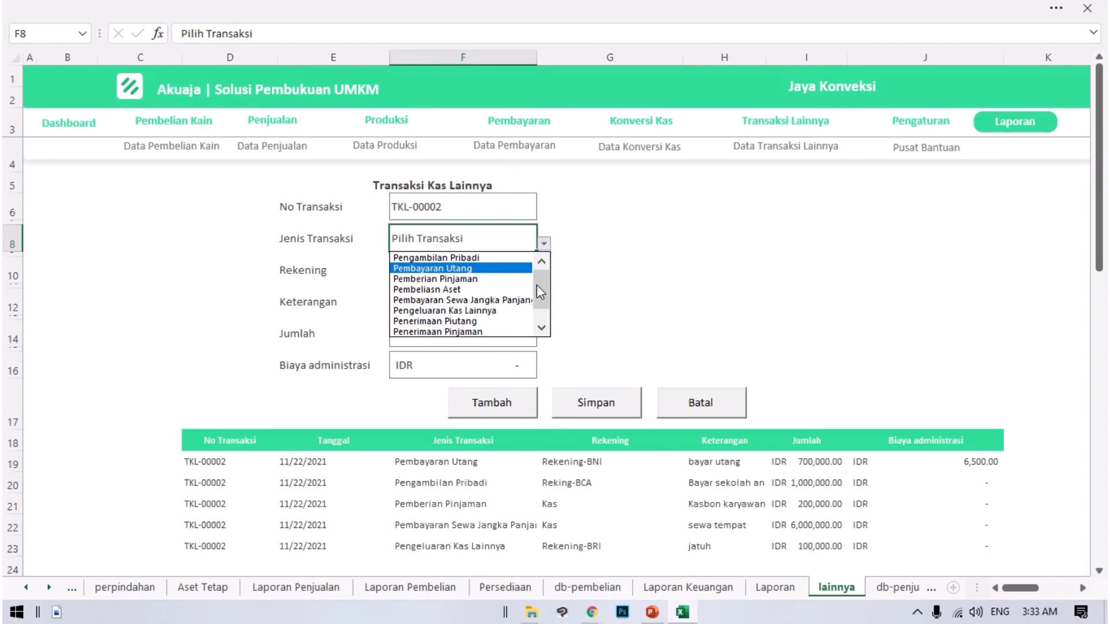
left_click(504, 322)
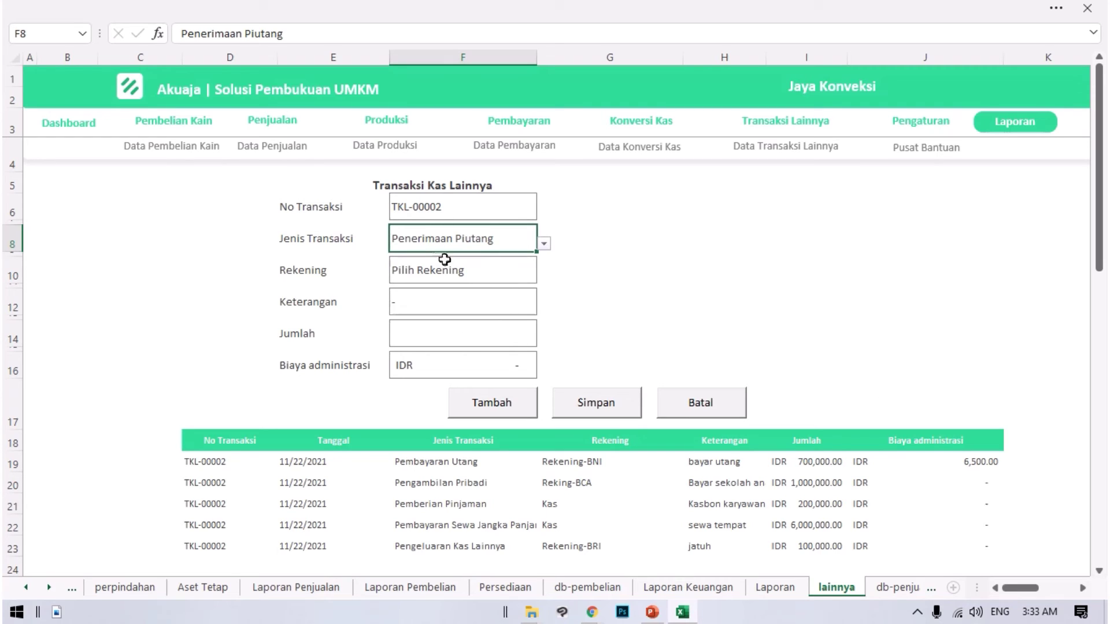
left_click(514, 272)
left_click(544, 276)
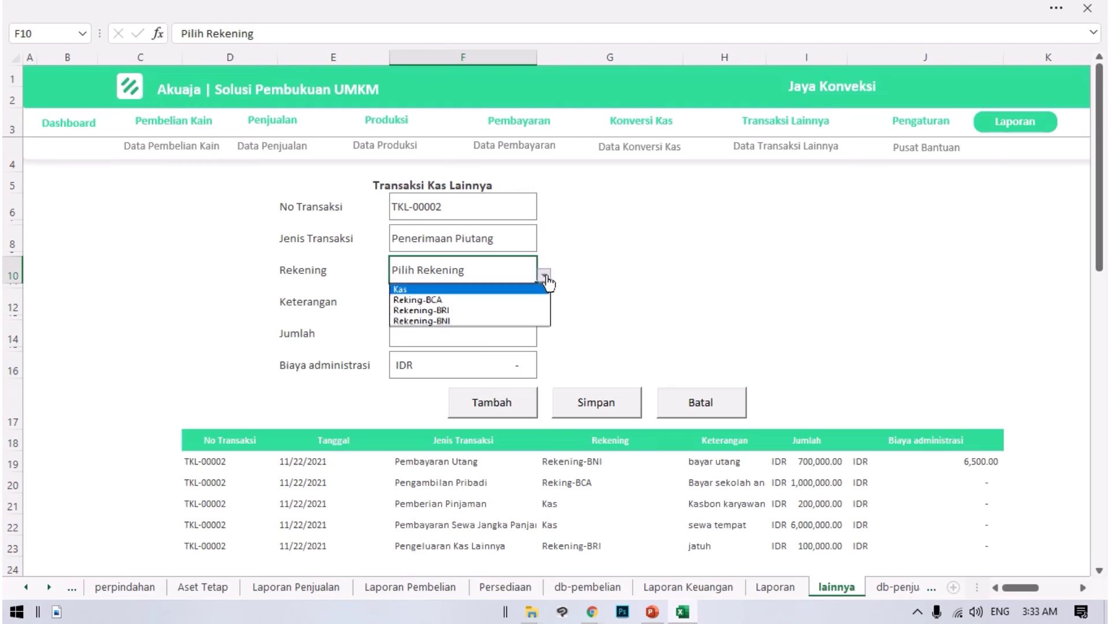
left_click(440, 290)
- Enter bayar kasbon karyawan as the Keterangan of the Penerimaan Piutang line
left_click(426, 311)
type("bayar kasbn")
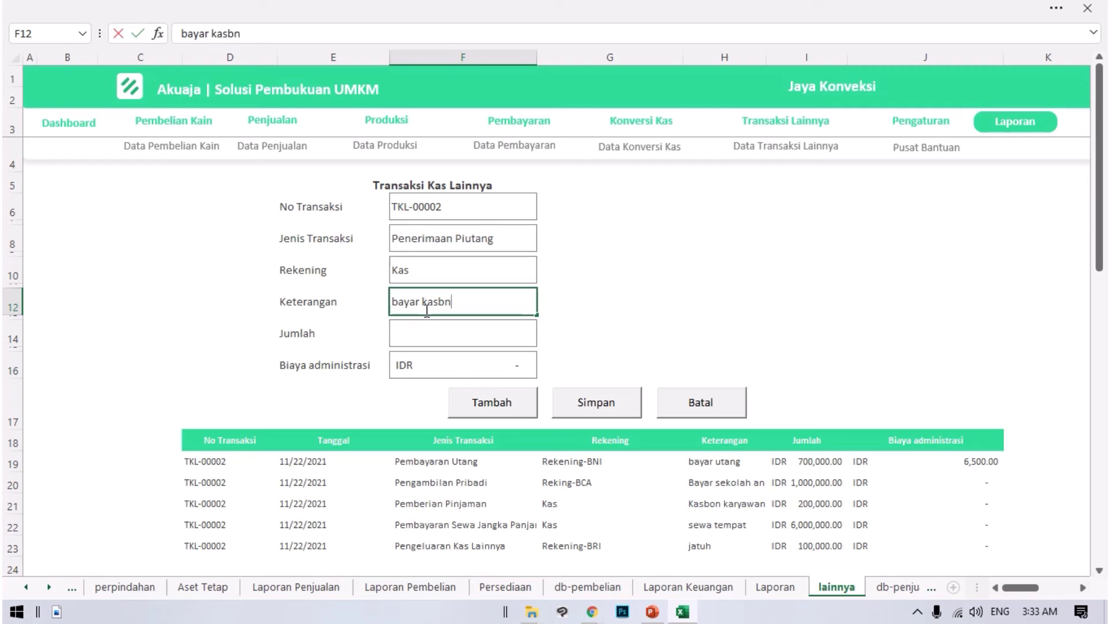
key("BackSpace")
type("on karyawan")
key("Return")
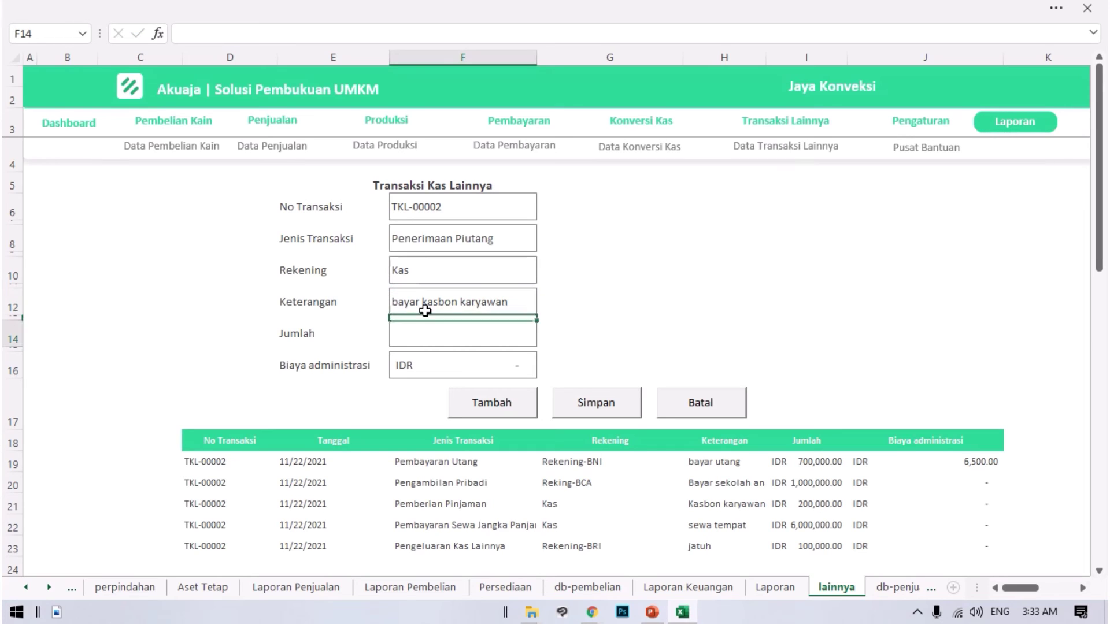
- Set the Penerimaan Piutang line's Jumlah to 100,000 and add it to the list
type("100")
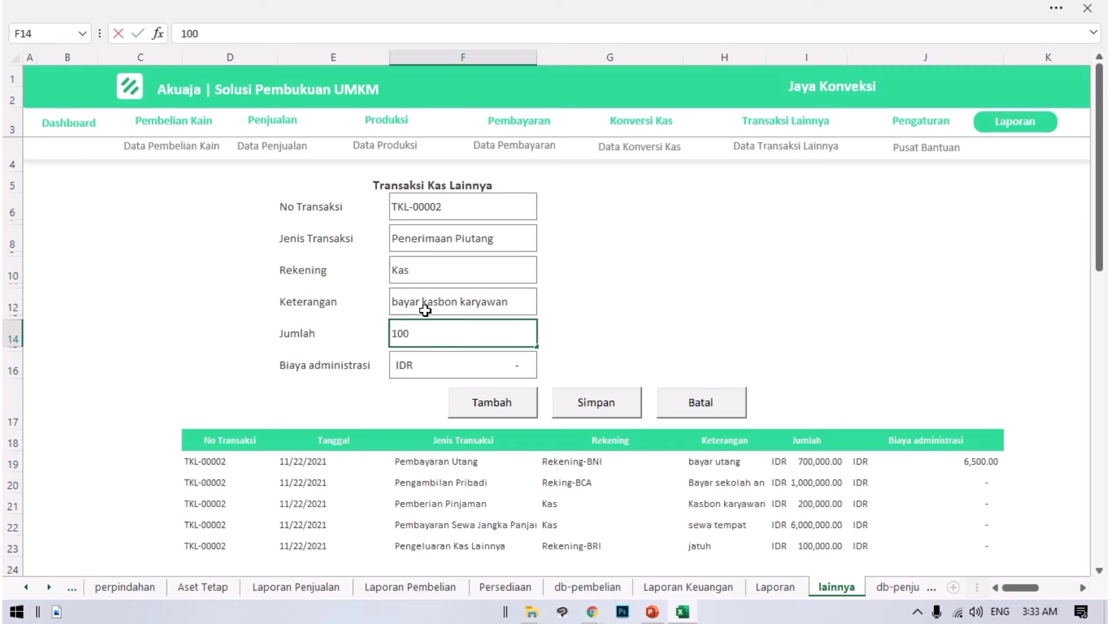
type(",000")
key("Return")
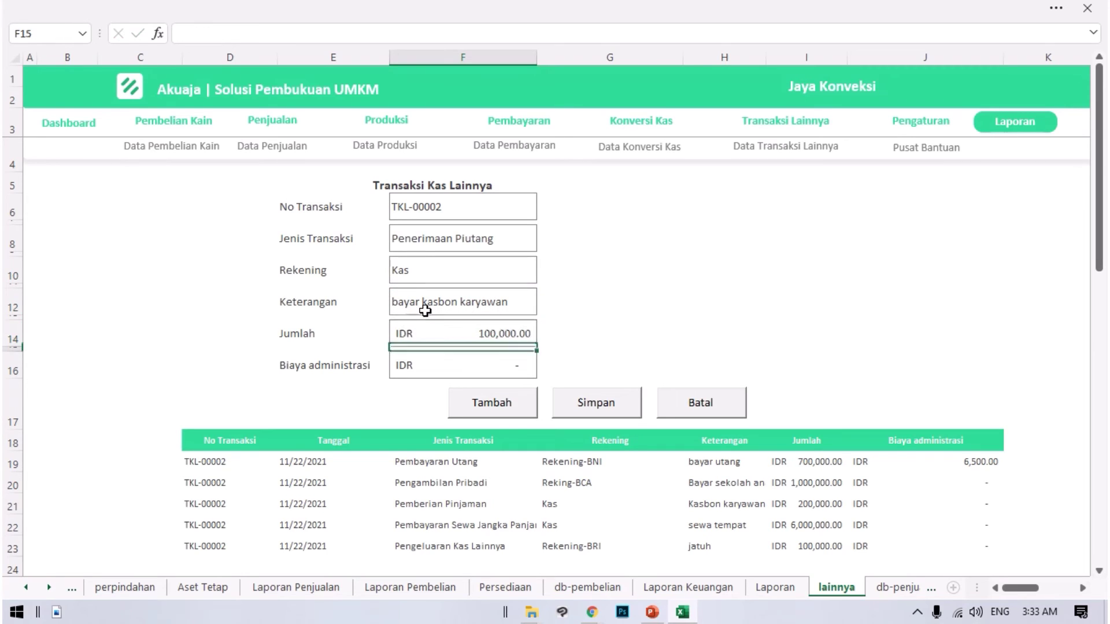
left_click(507, 404)
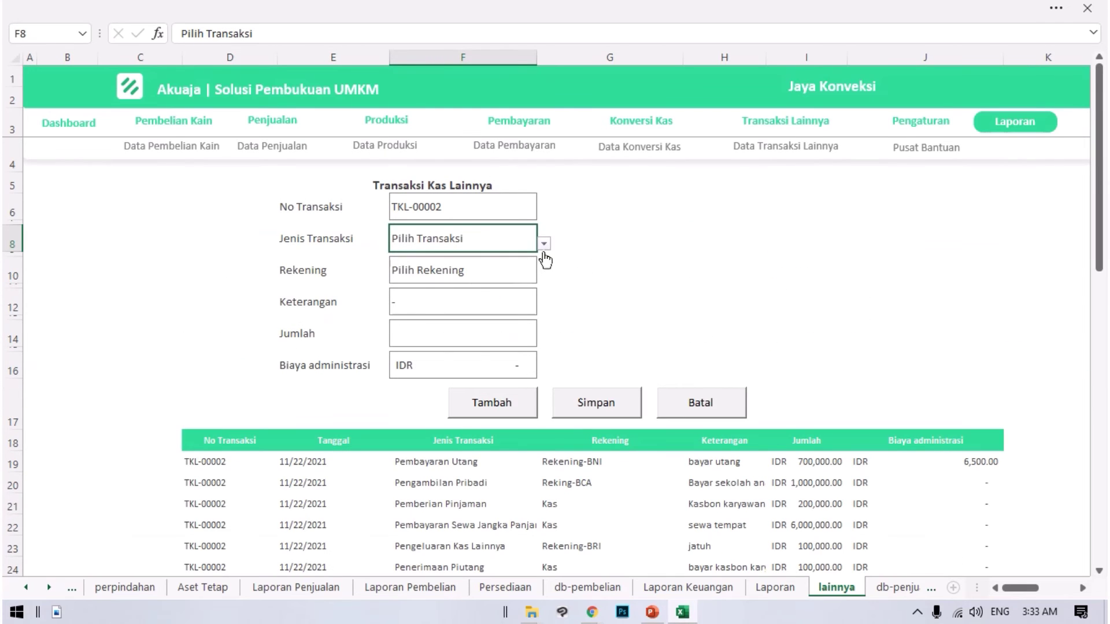
- Start a seventh line with Jenis Transaksi Penerimaan Pinjaman and Rekening-BRI as the account
left_click(544, 244)
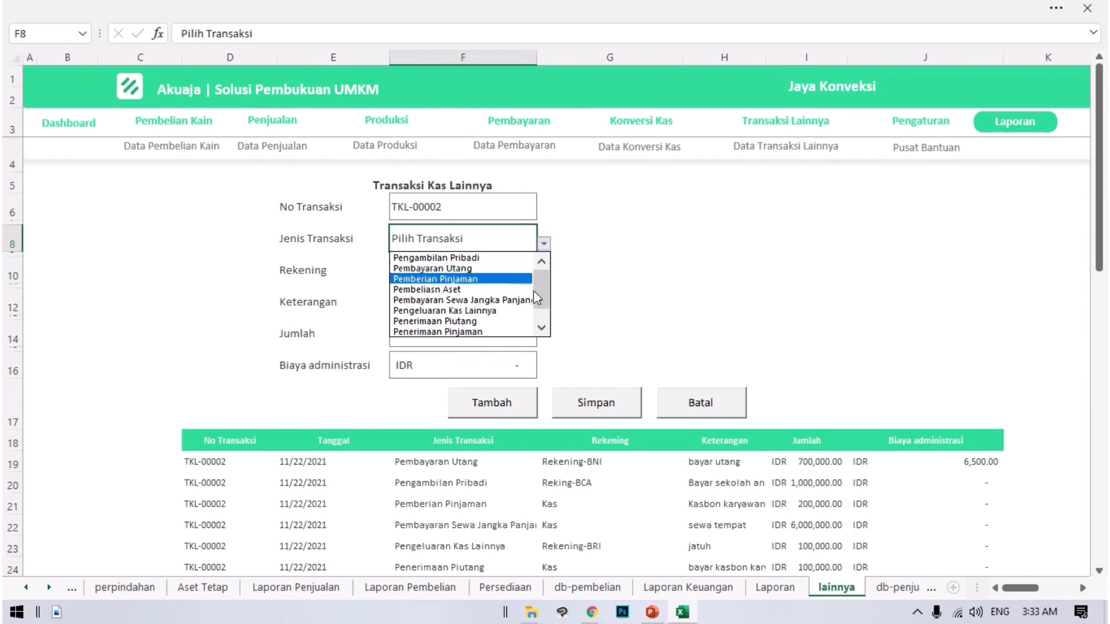
left_click(507, 329)
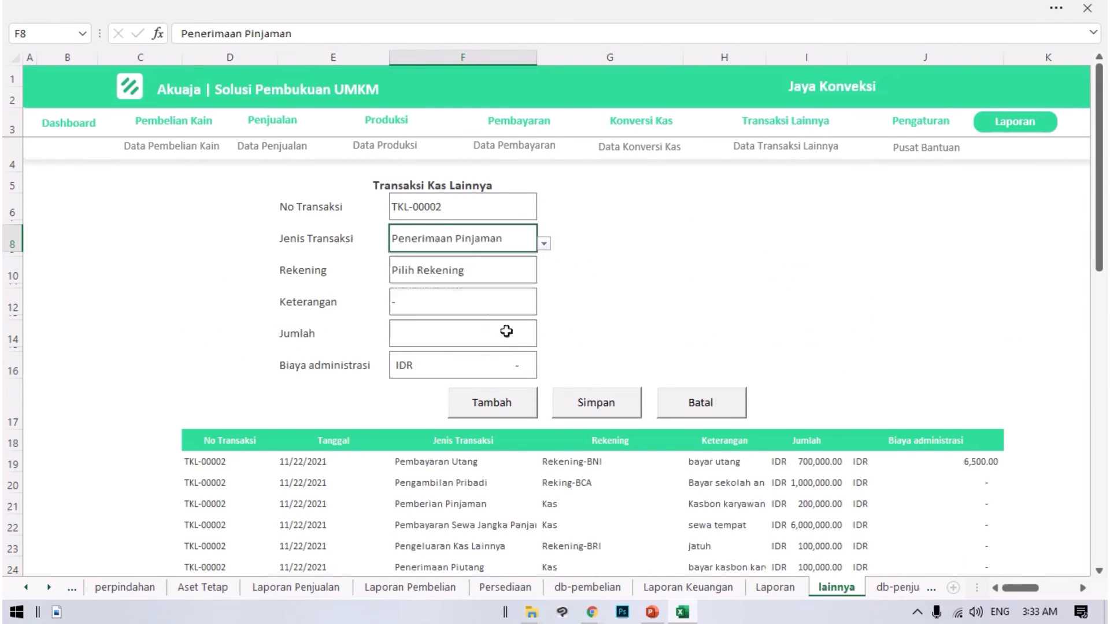
left_click(457, 272)
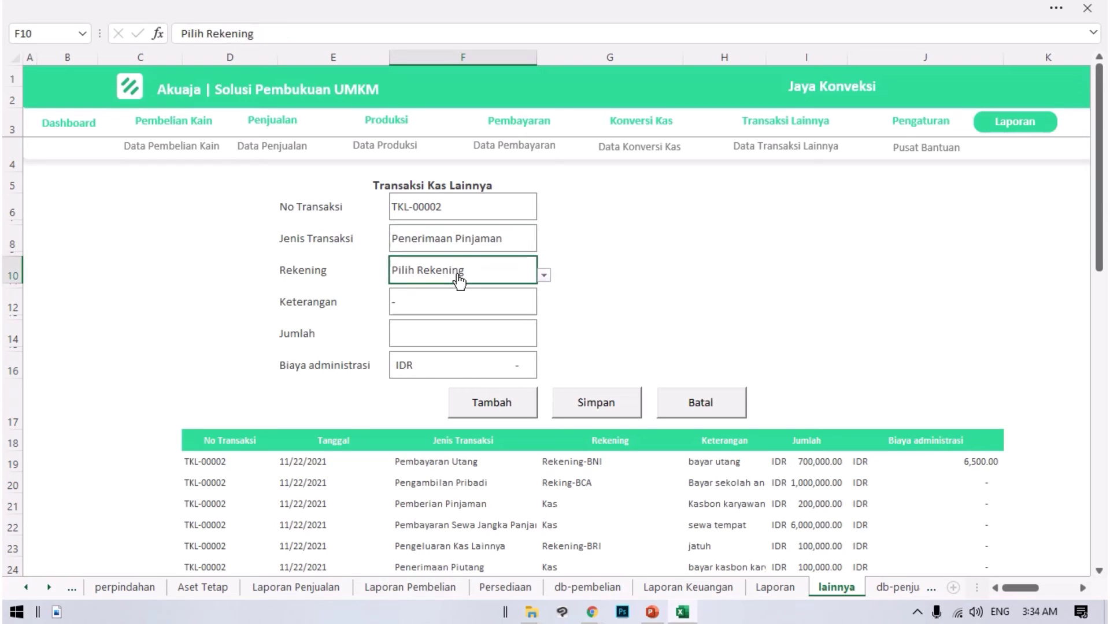
left_click(544, 277)
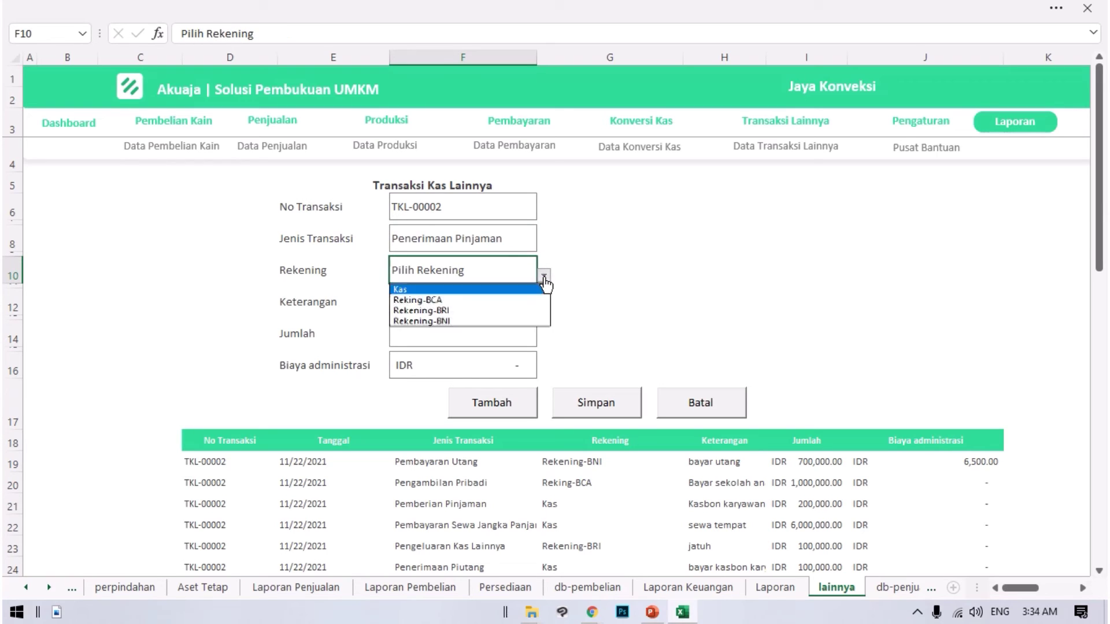
left_click(474, 312)
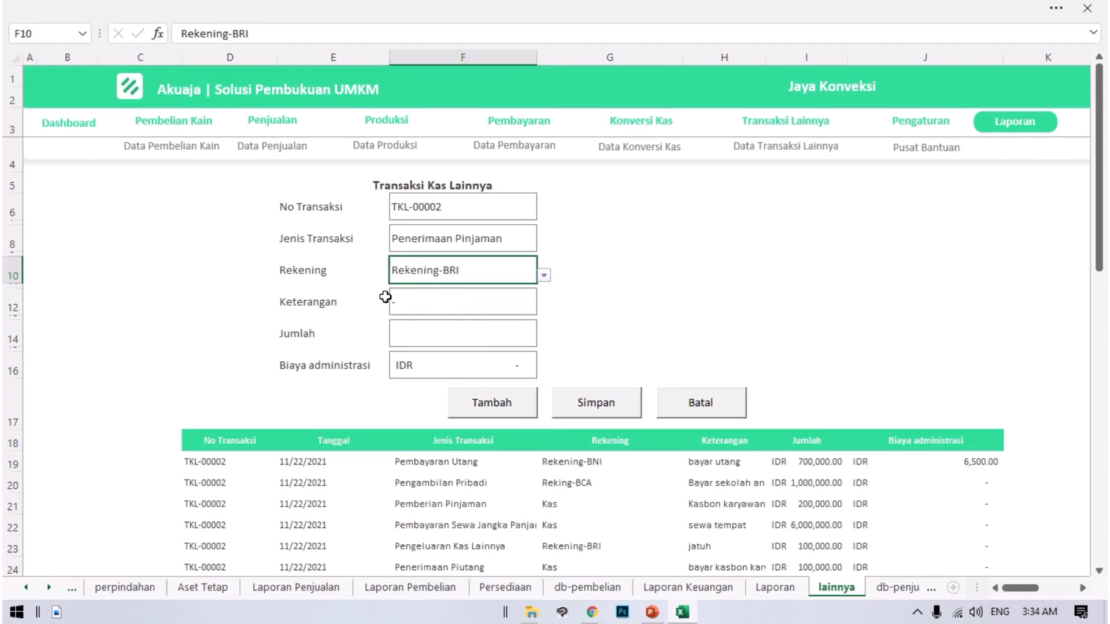
- Enter Pinjem Ke temen as the Keterangan of the Penerimaan Pinjaman line
left_click(436, 303)
type("Pi")
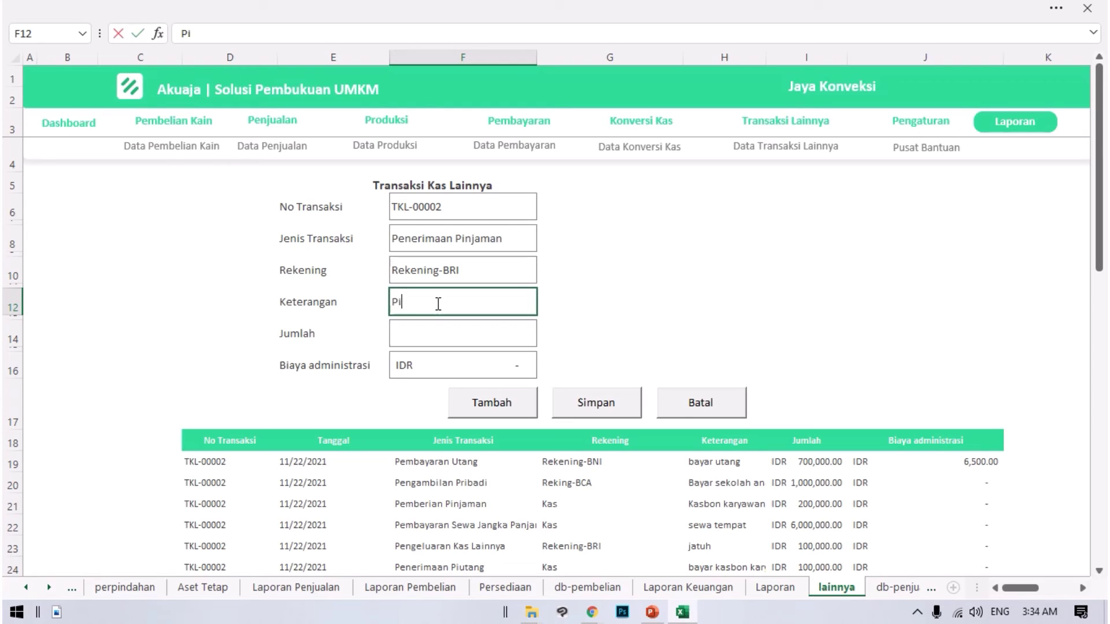
type("njem Ke tem")
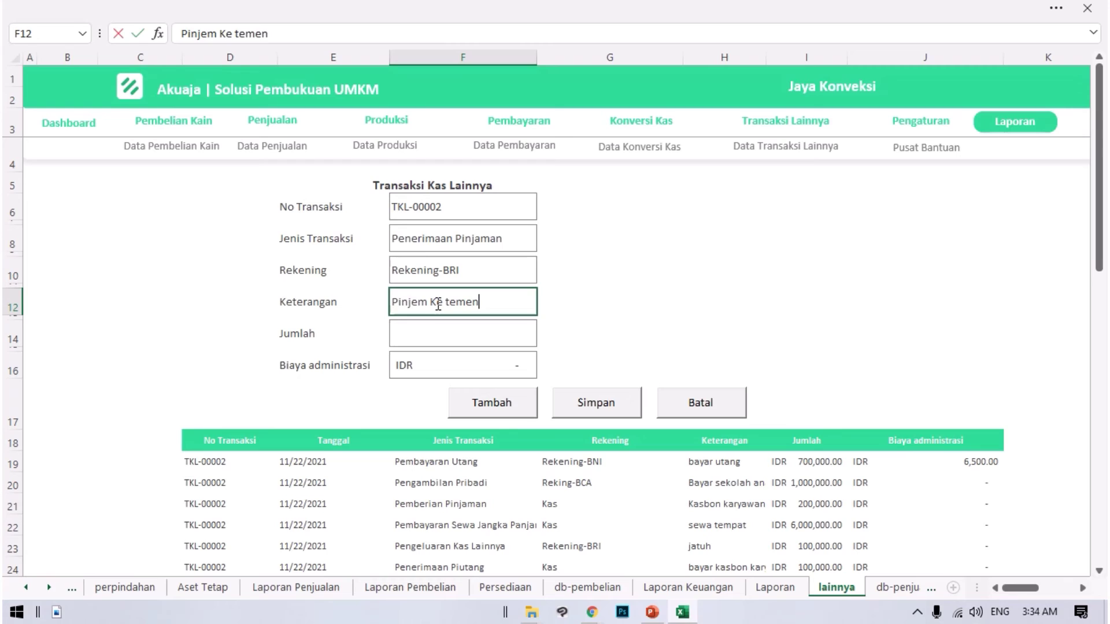
type("en")
key("Return")
- Set the received loan's Jumlah to 2,000,000 and add the line to the list
type("2,000,000")
key("Return")
left_click(491, 404)
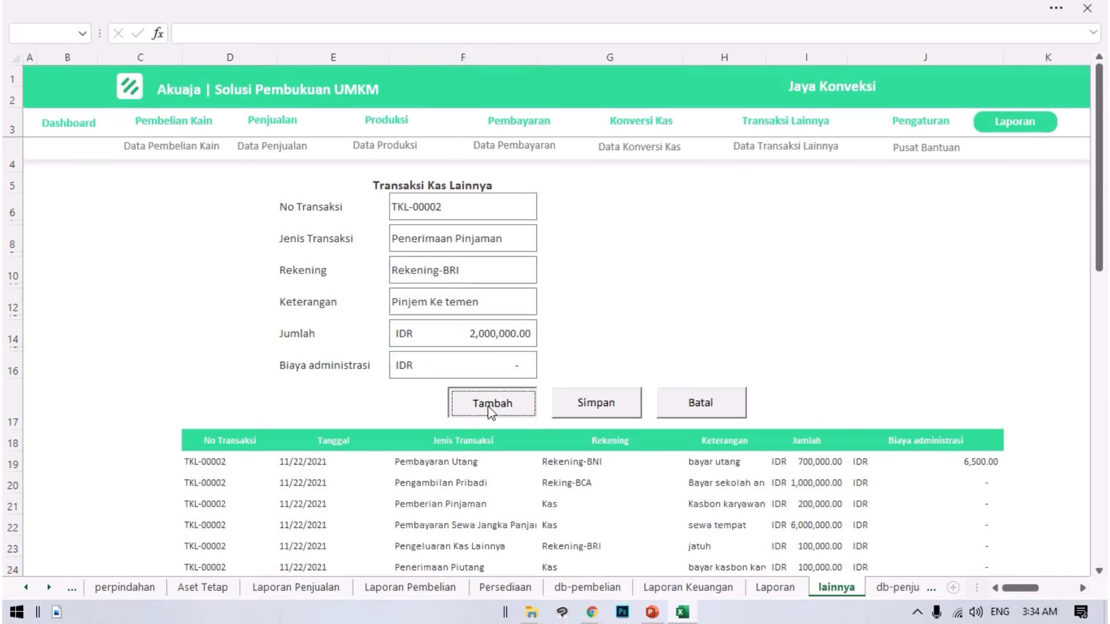
- Start an eighth line with Jenis Transaksi Tambahan Modal and Kas as the account
left_click(544, 243)
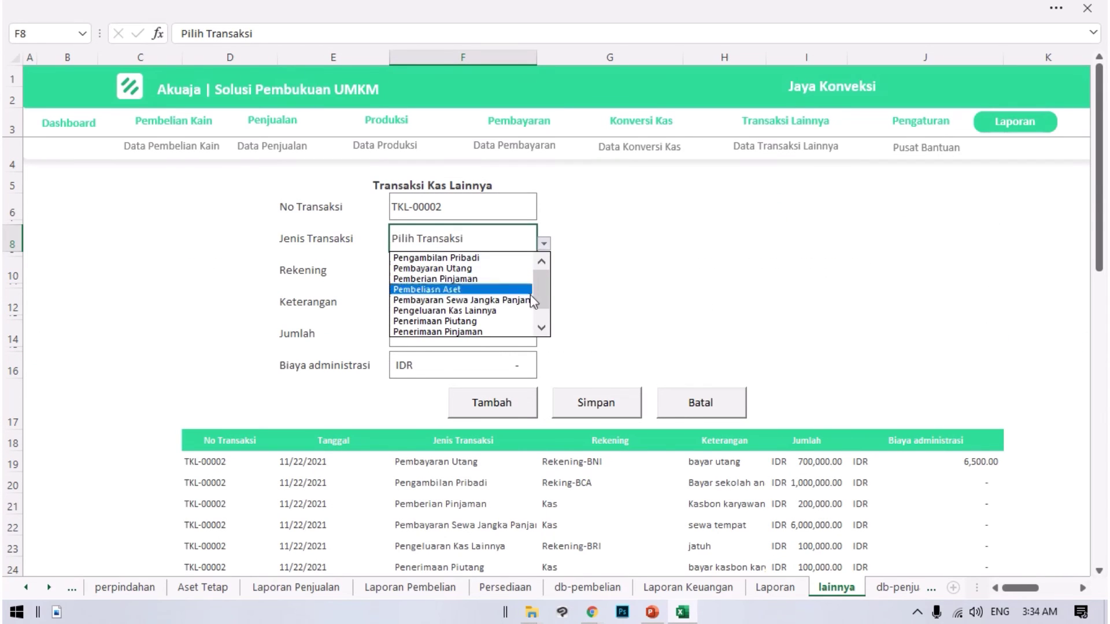
left_click_drag(543, 291, 545, 302)
left_click(496, 320)
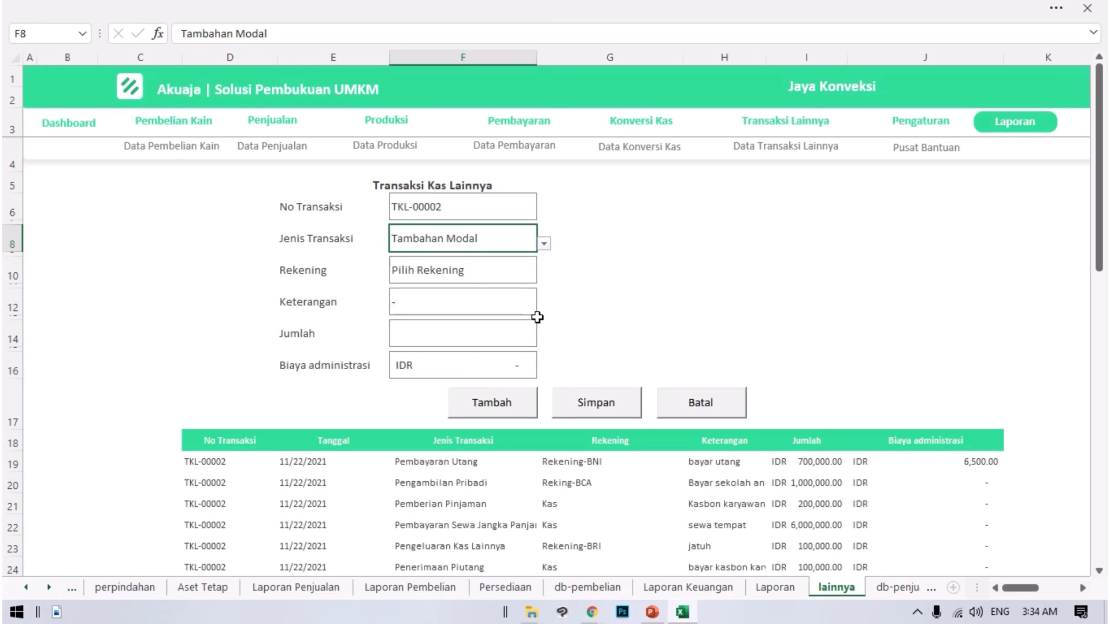
left_click(531, 271)
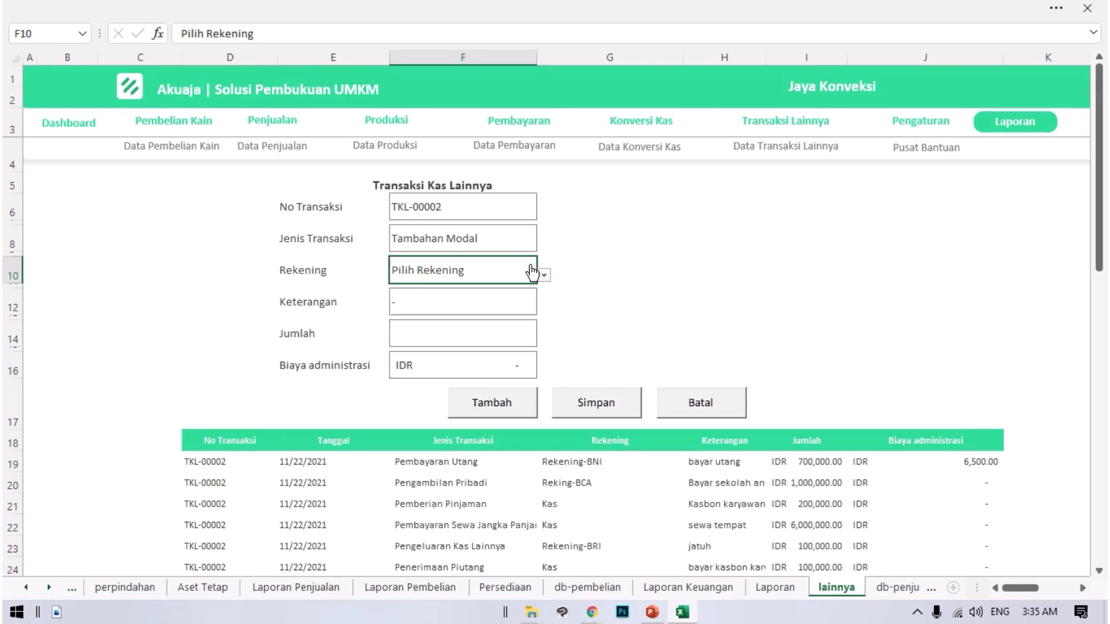
left_click(545, 275)
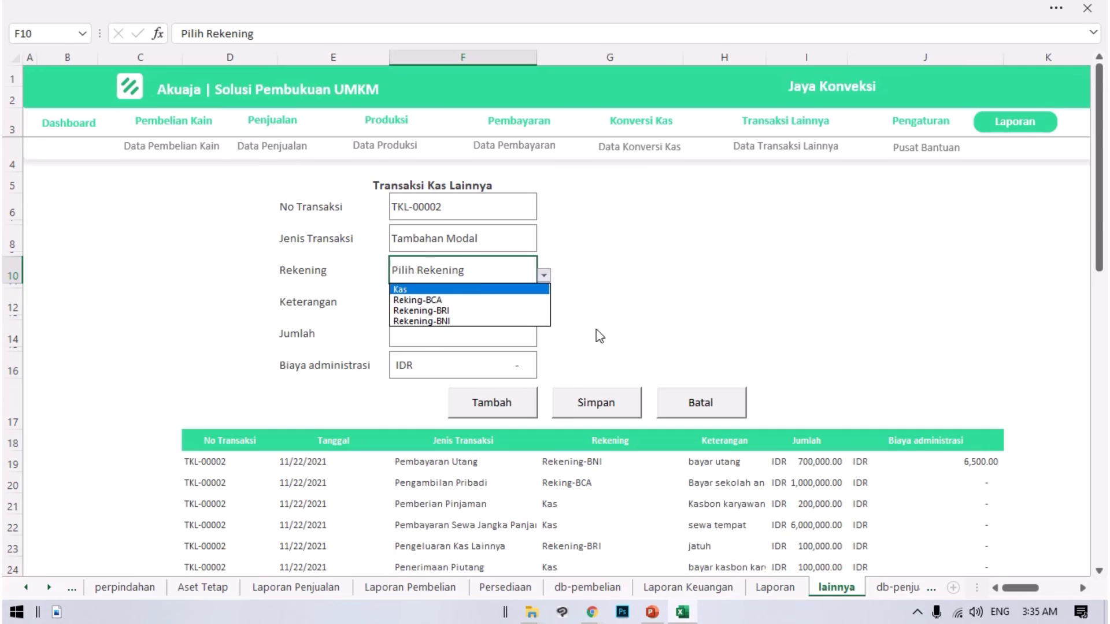
left_click(415, 292)
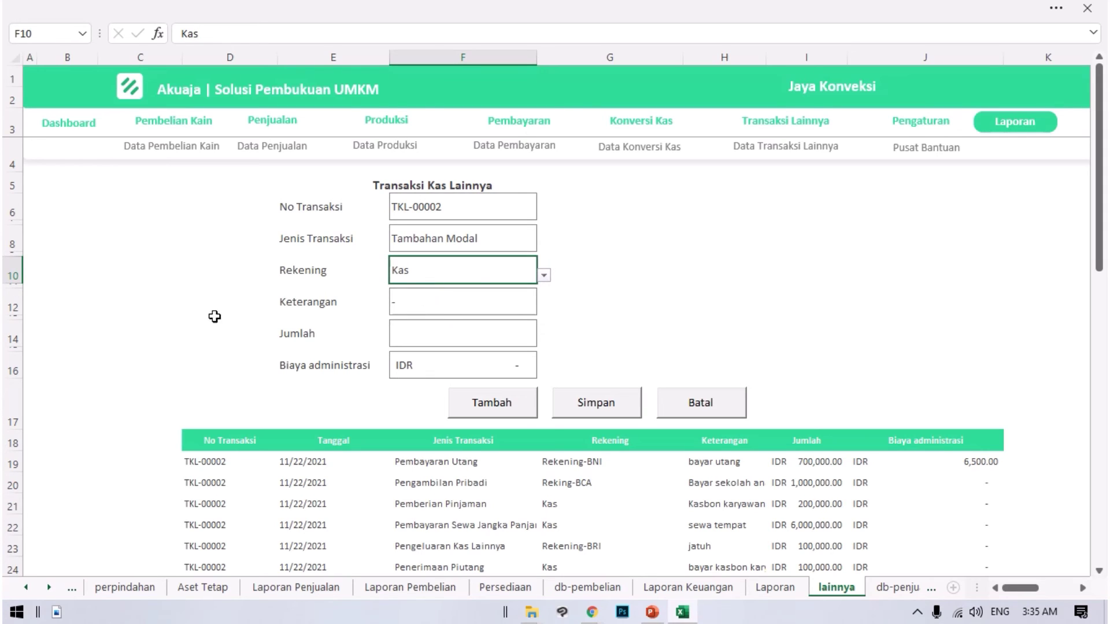
- Enter Nambah modal as the Keterangan of the Tambahan Modal line
left_click(452, 305)
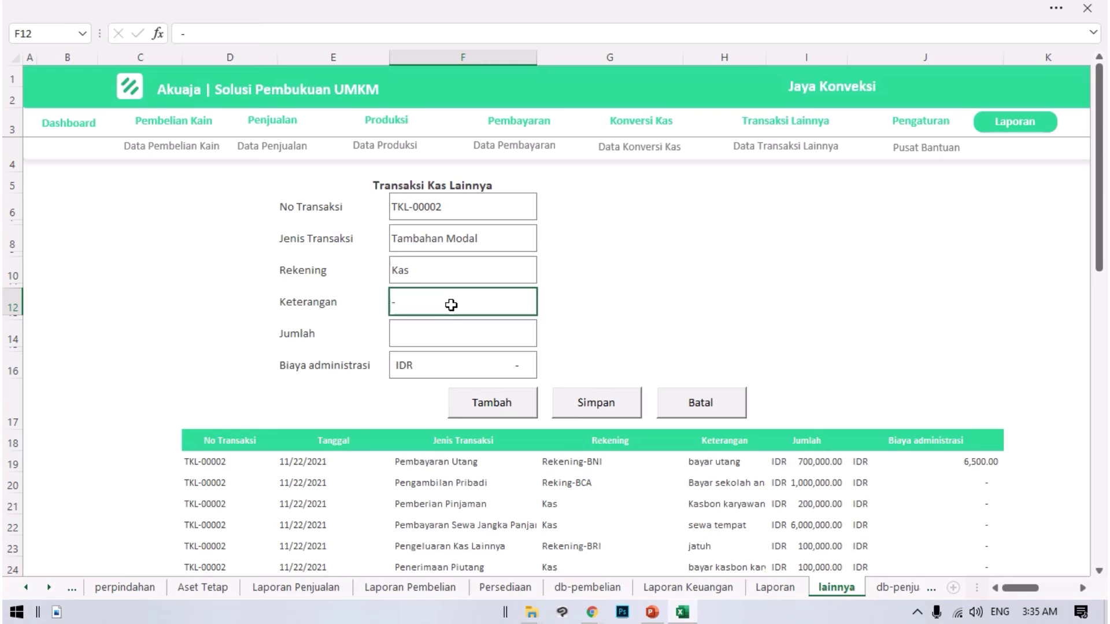
type("Nambah modal")
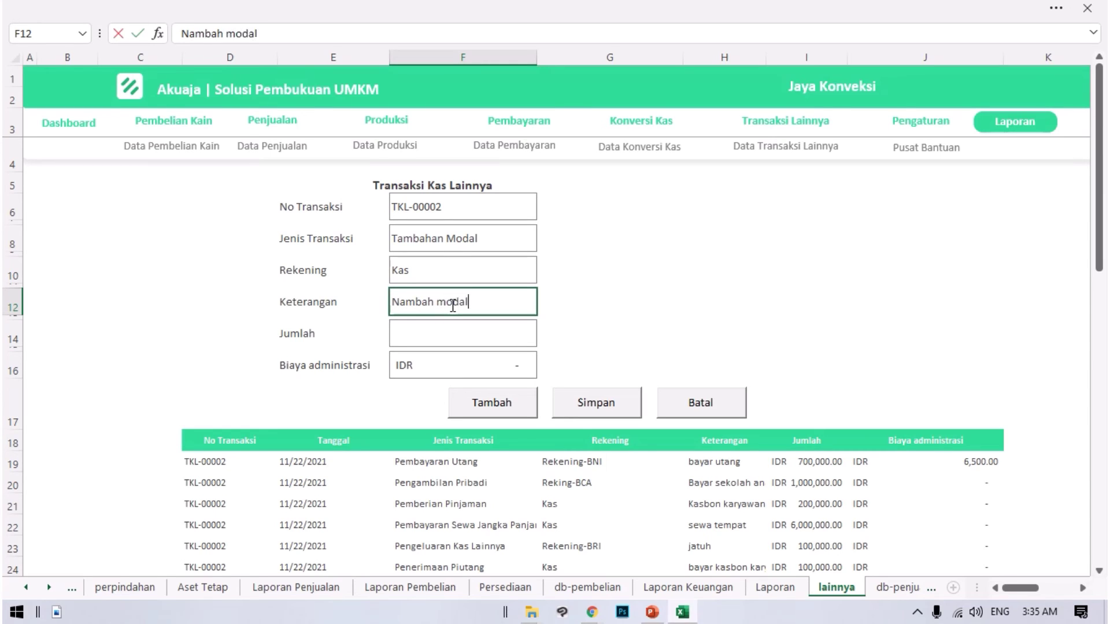
key("Return")
key("Down")
- Set the added capital's Jumlah to 10,000,000 and add the line to the list
type("10,0")
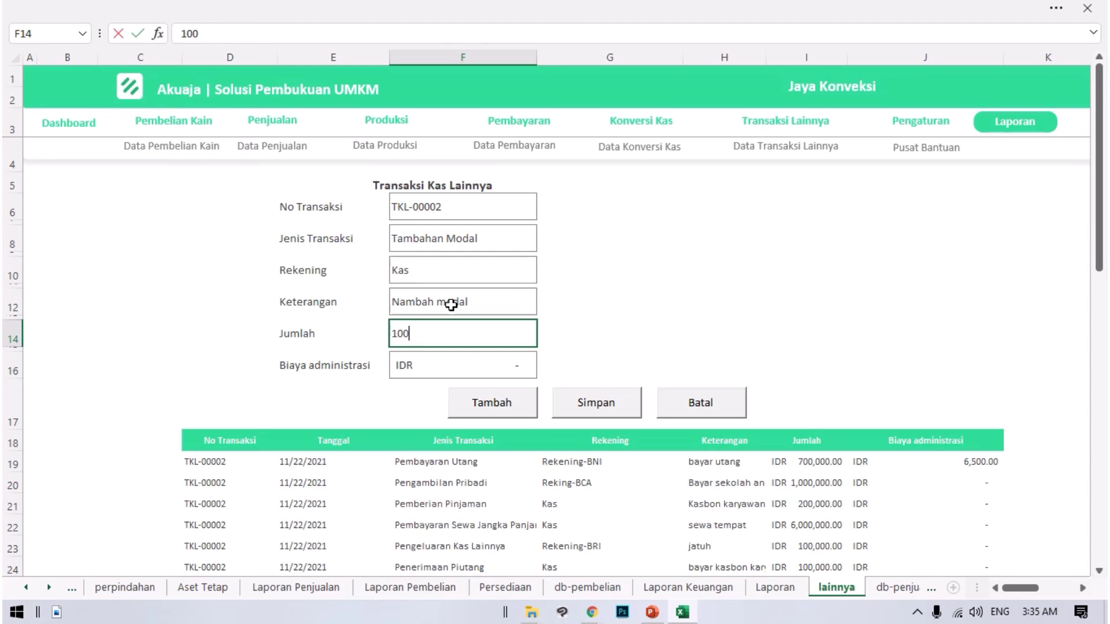
type("00,000")
key("Return")
left_click(496, 403)
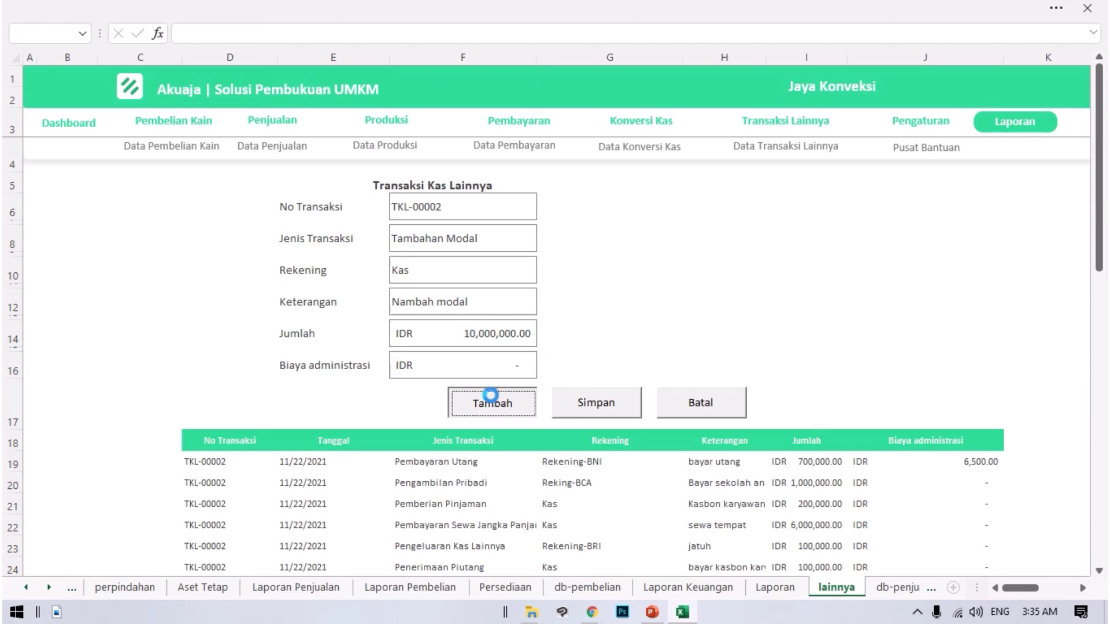
- Start a ninth line with Penerimaan Kas Lainnya as the Jenis Transaksi
left_click(544, 243)
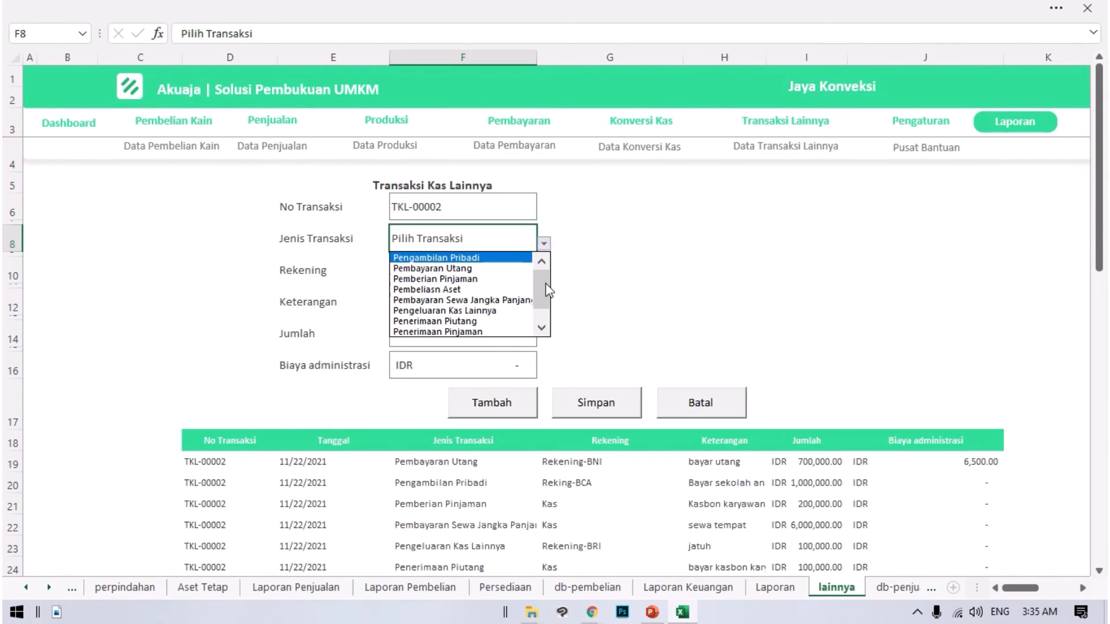
left_click_drag(543, 289, 543, 301)
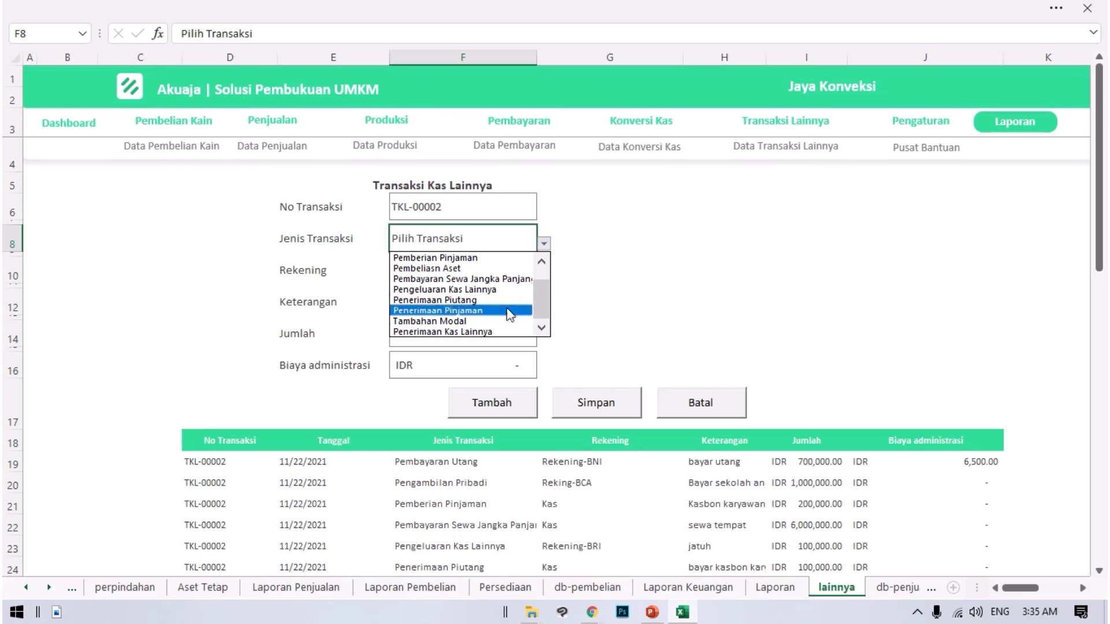
left_click(504, 332)
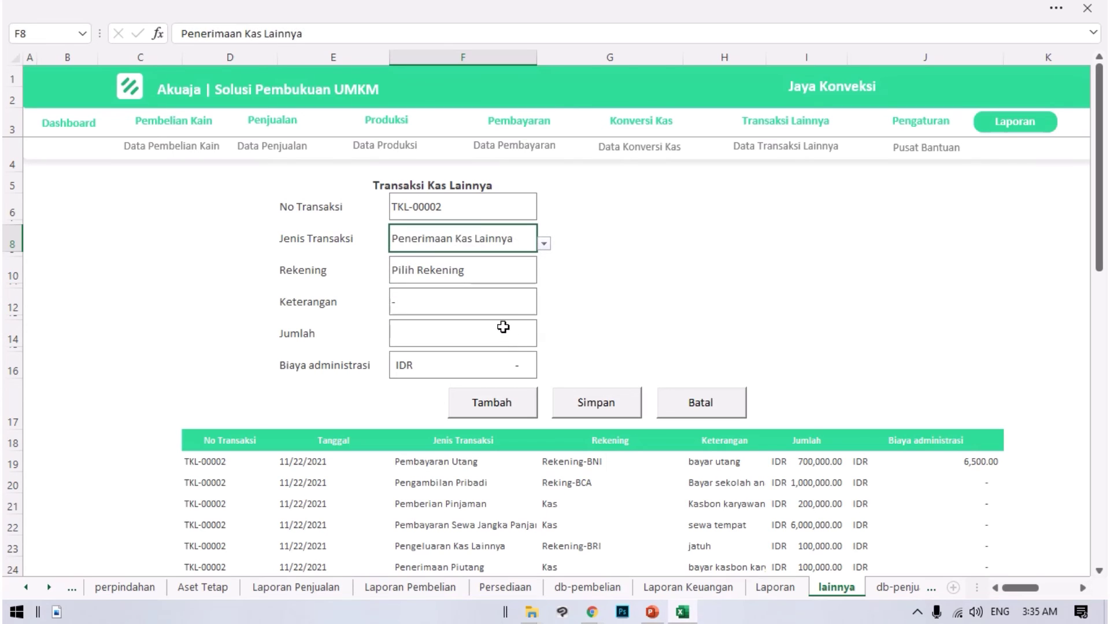
- Review the available Jenis Transaksi options, keeping Penerimaan Kas Lainnya for the current line
left_click(520, 280)
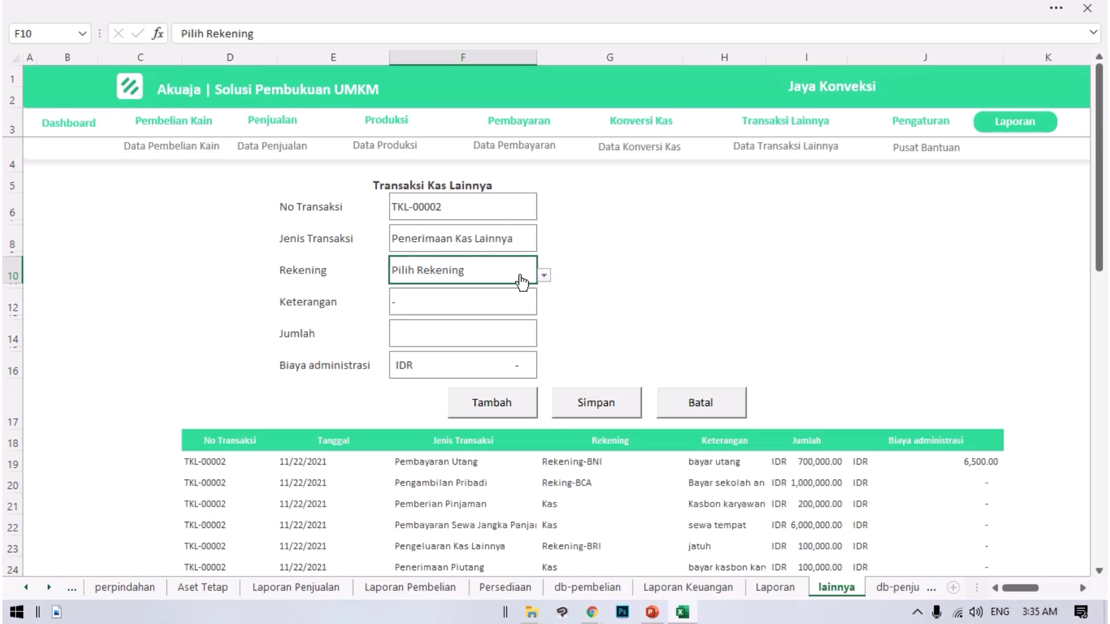
left_click(528, 242)
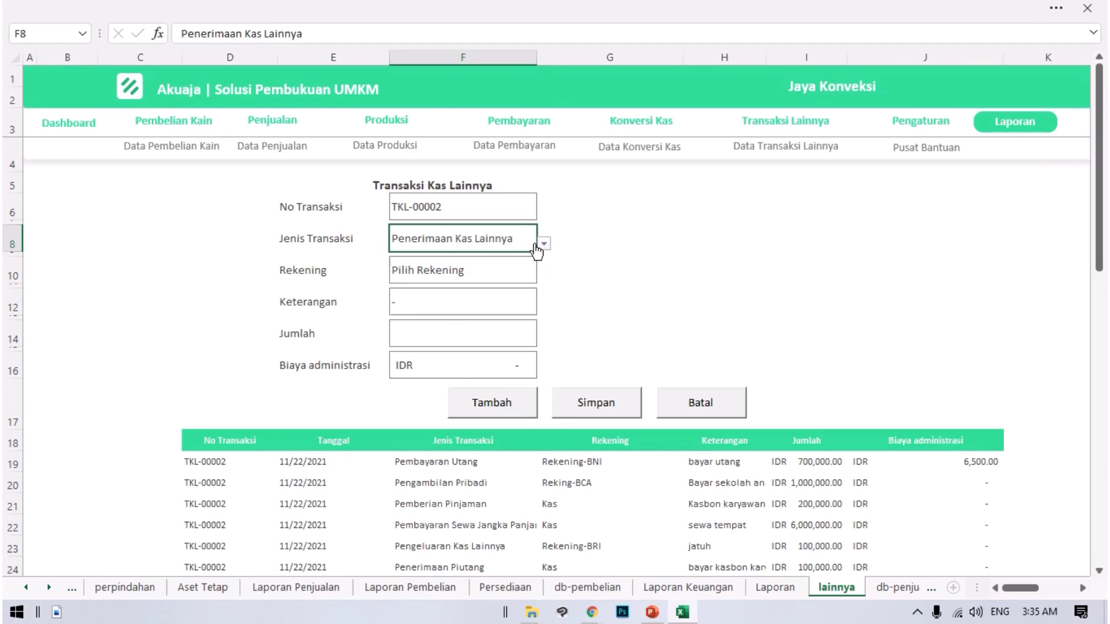
left_click(543, 244)
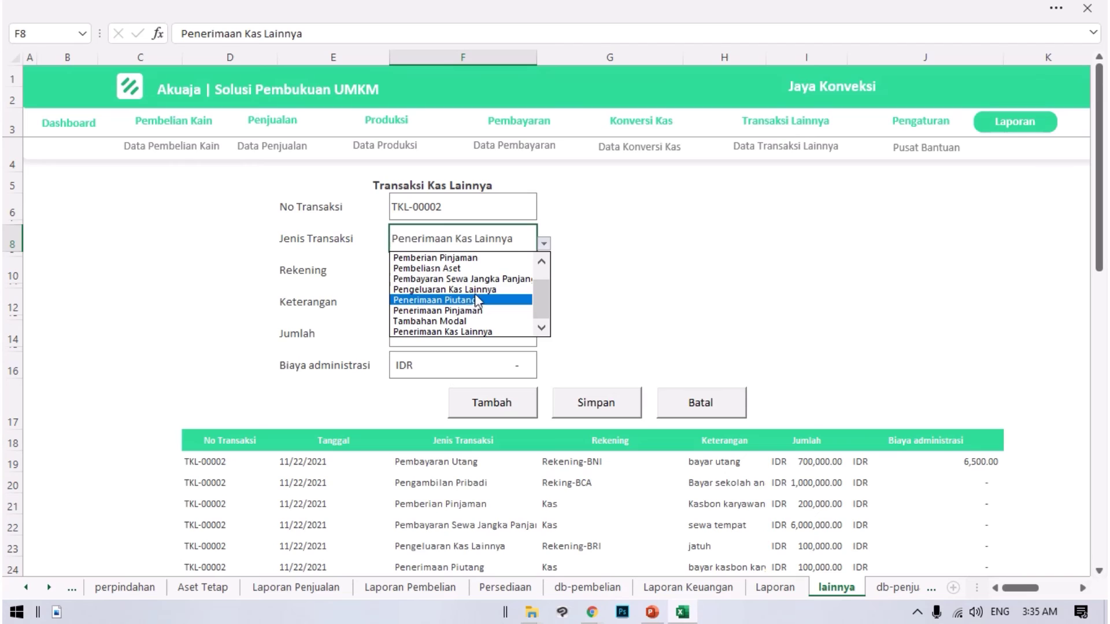
scroll(521, 297, "down", 3)
scroll(524, 286, "up", 3)
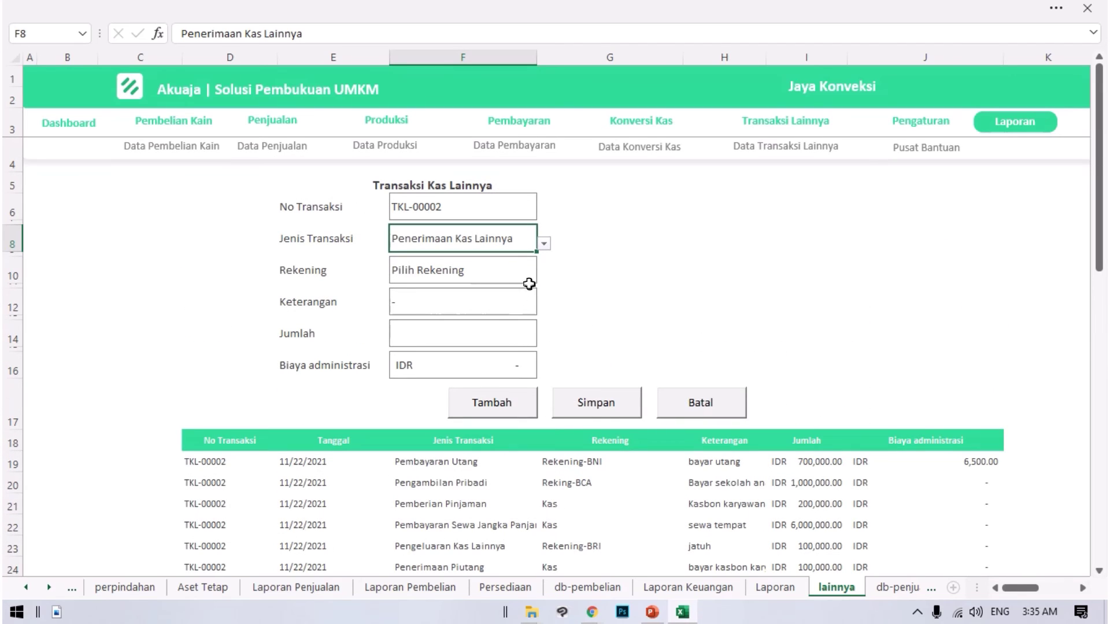
left_click(544, 244)
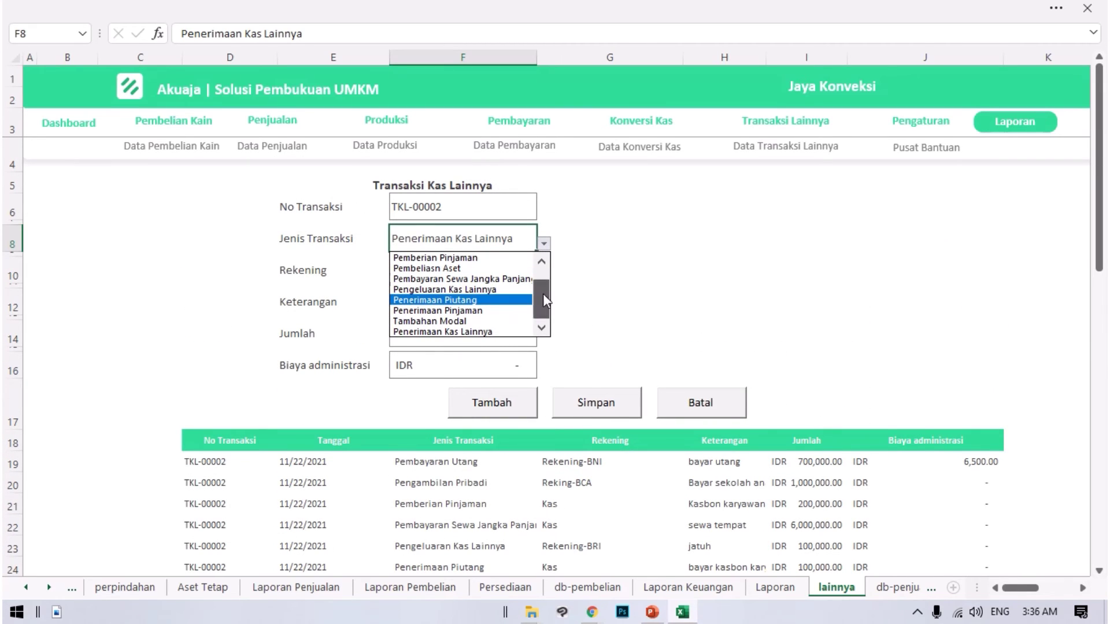
left_click(516, 331)
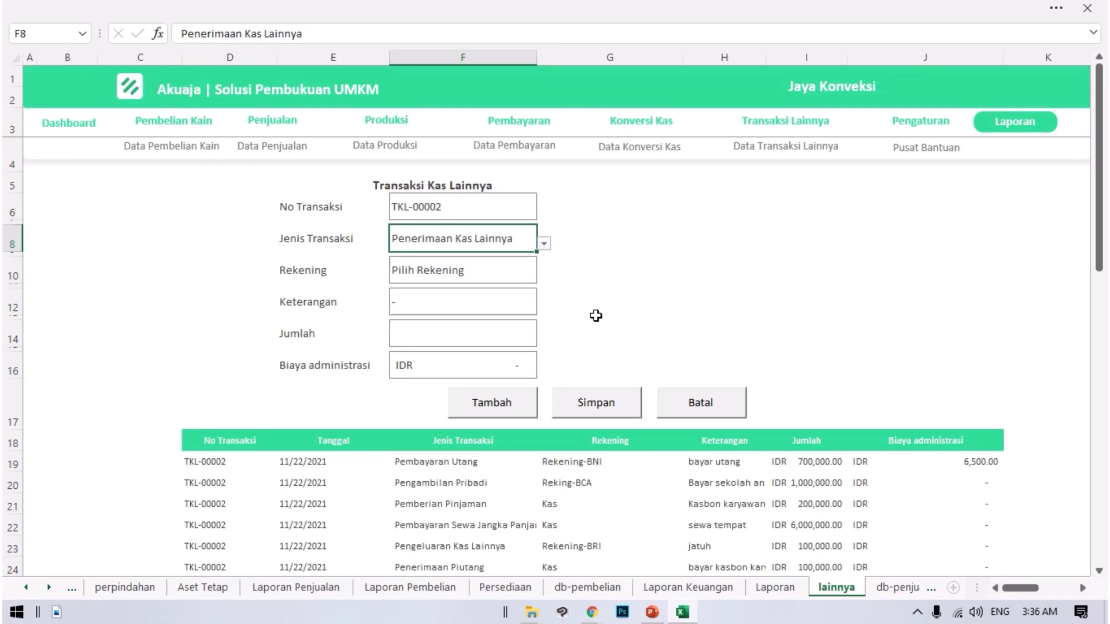
left_click(616, 251)
left_click(504, 243)
- Choose Reking-BCA as the account for the Penerimaan Kas Lainnya line
left_click(492, 280)
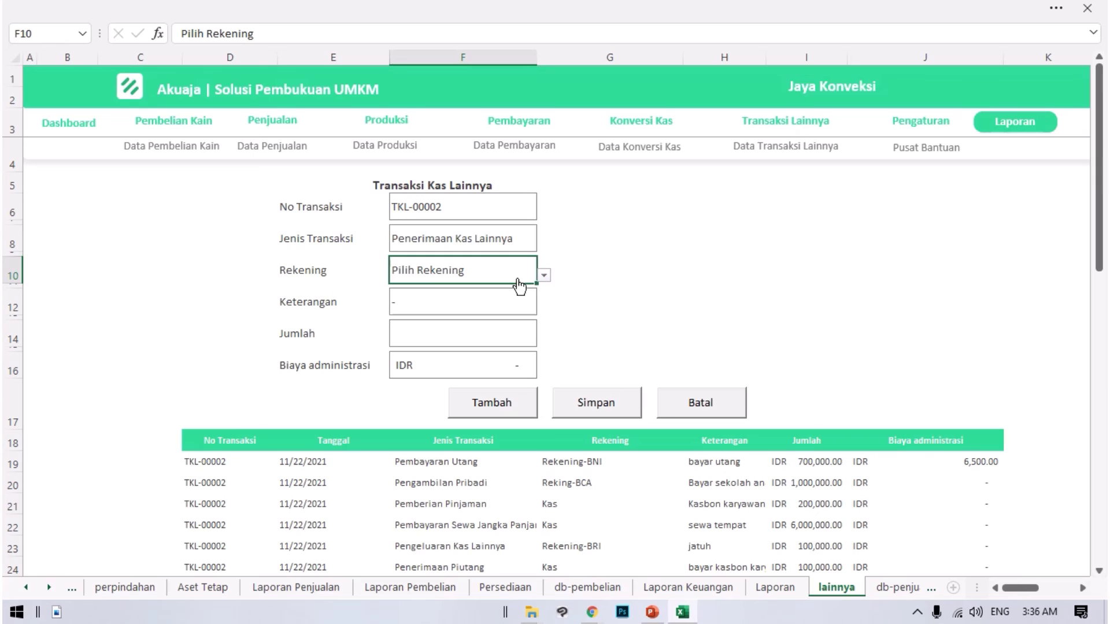
left_click(543, 276)
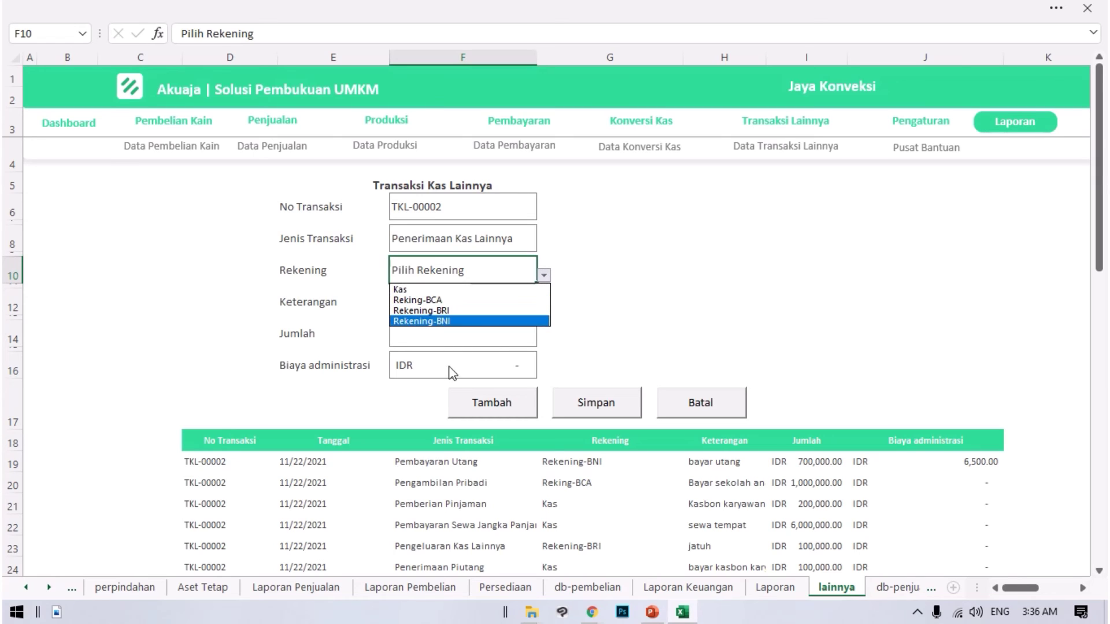
left_click(439, 300)
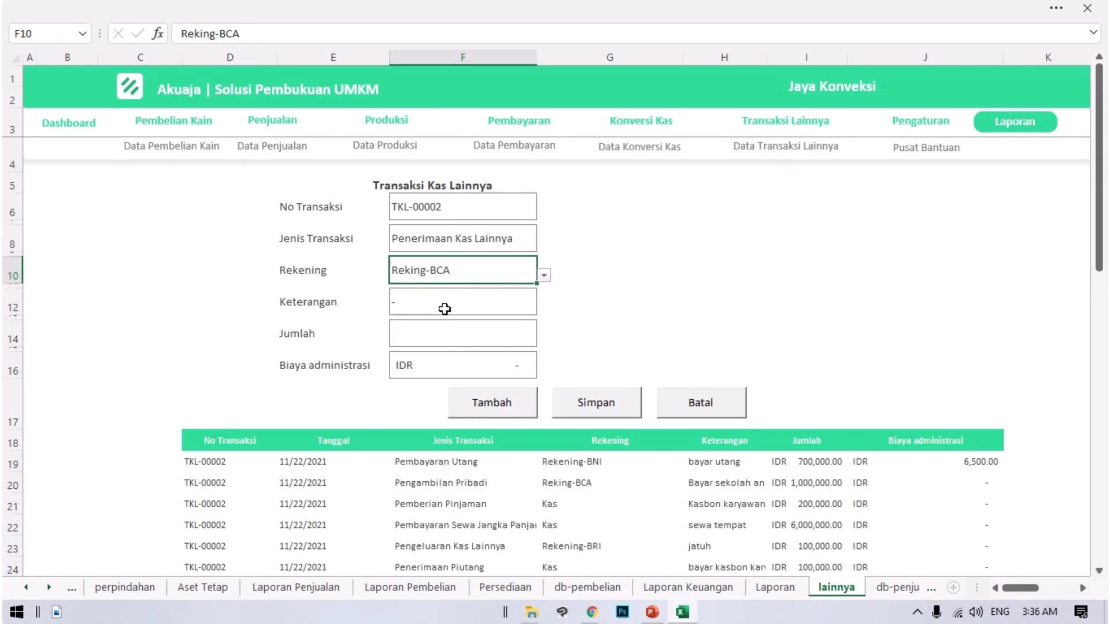
- Enter uang salah transfer as the Keterangan of the Penerimaan Kas Lainnya line
left_click(444, 305)
type("uang salah transfer")
key("Return")
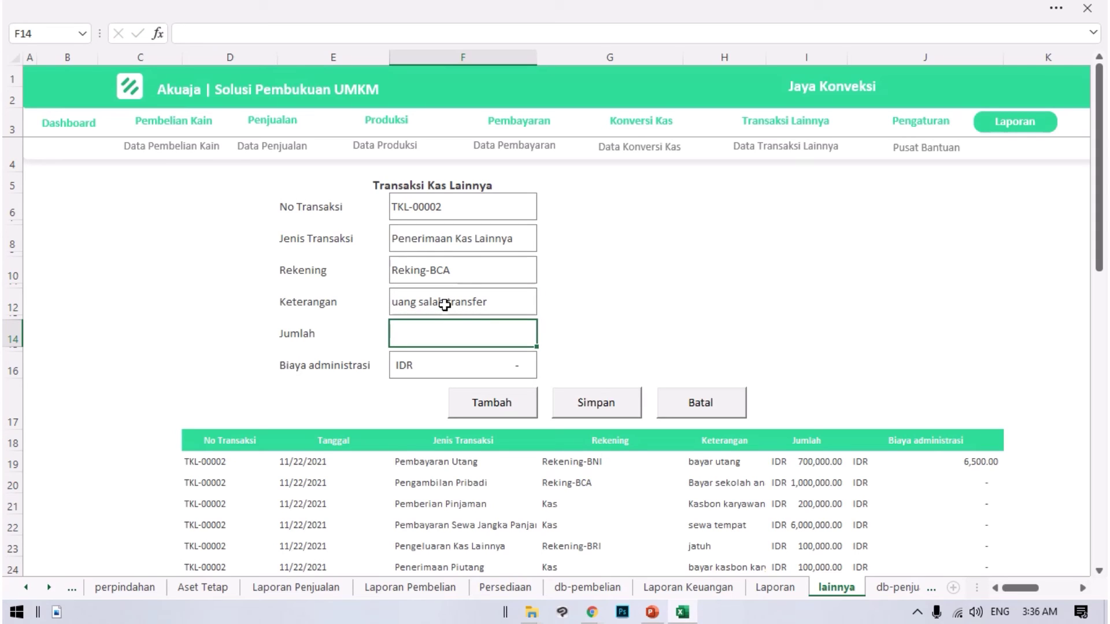
- Set the Penerimaan Kas Lainnya line's Jumlah to 1,000,000 and add it to the list
type("1,000,")
type("000000")
key("Return")
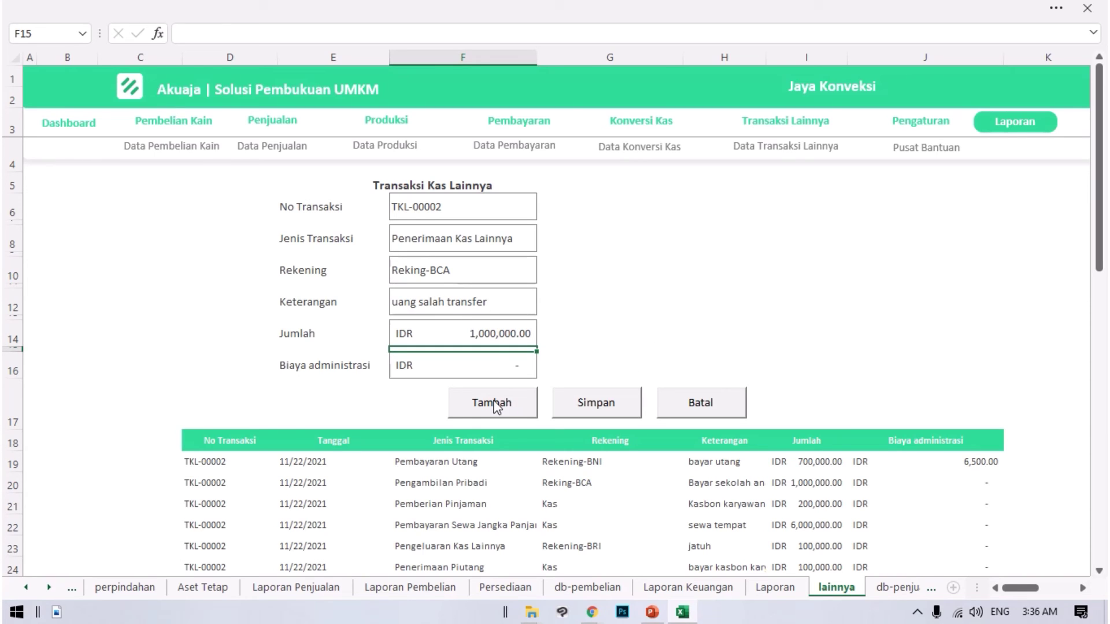
scroll(521, 373, "down", 2)
scroll(513, 393, "up", 2)
left_click(513, 411)
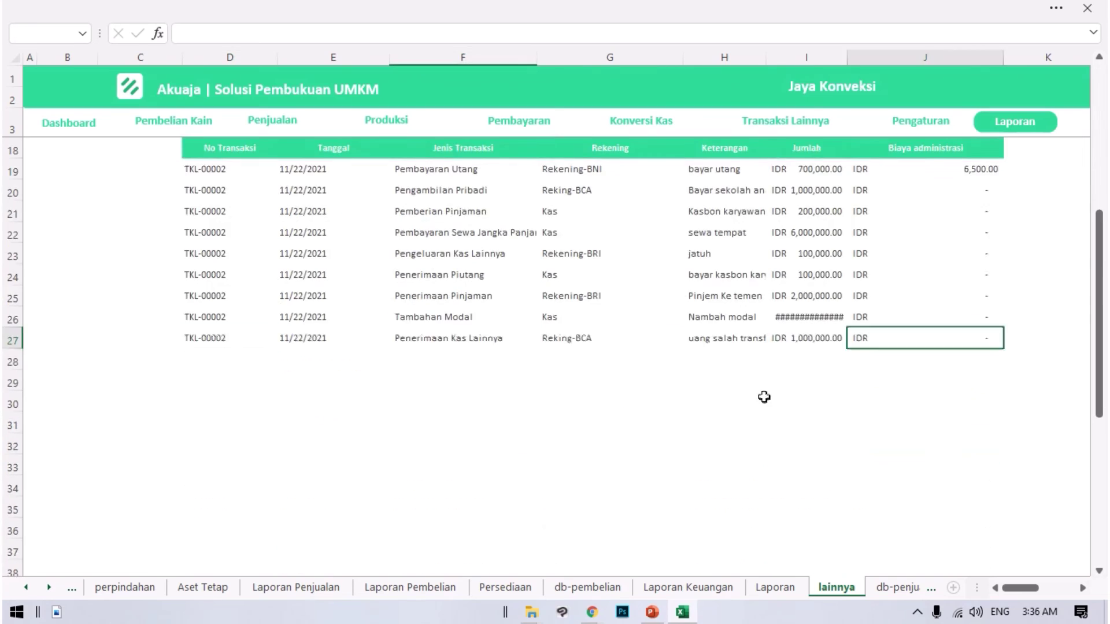
- Save all listed TKL-00002 transactions and check them in the Data Transaksi Lainnya table
scroll(636, 352, "down", 2)
scroll(405, 336, "up", 1)
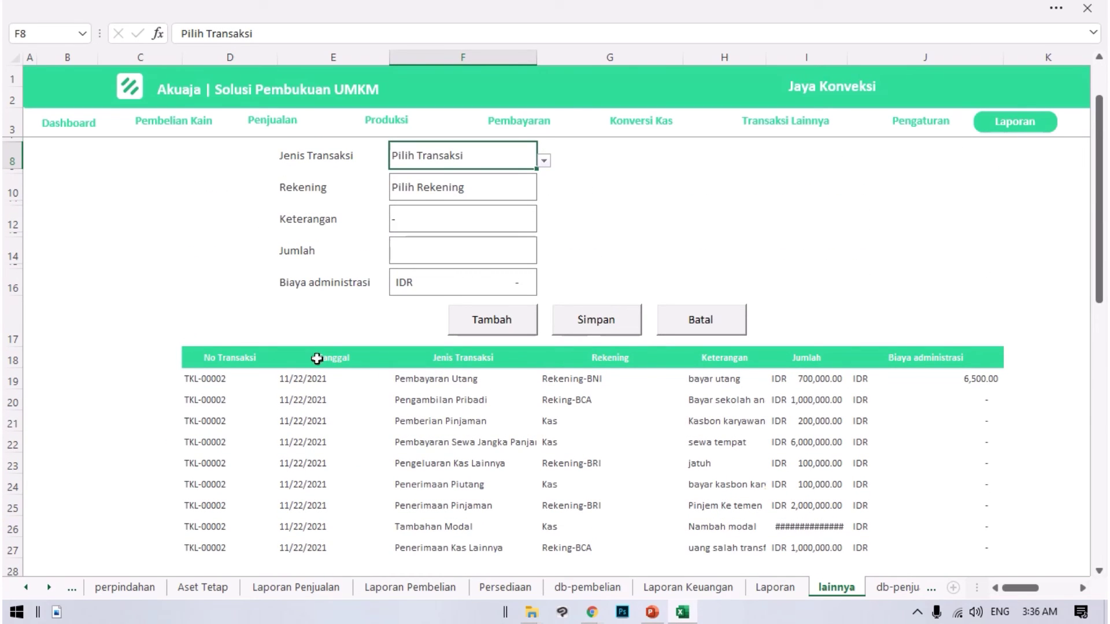
left_click(608, 324)
left_click(587, 366)
left_click(601, 366)
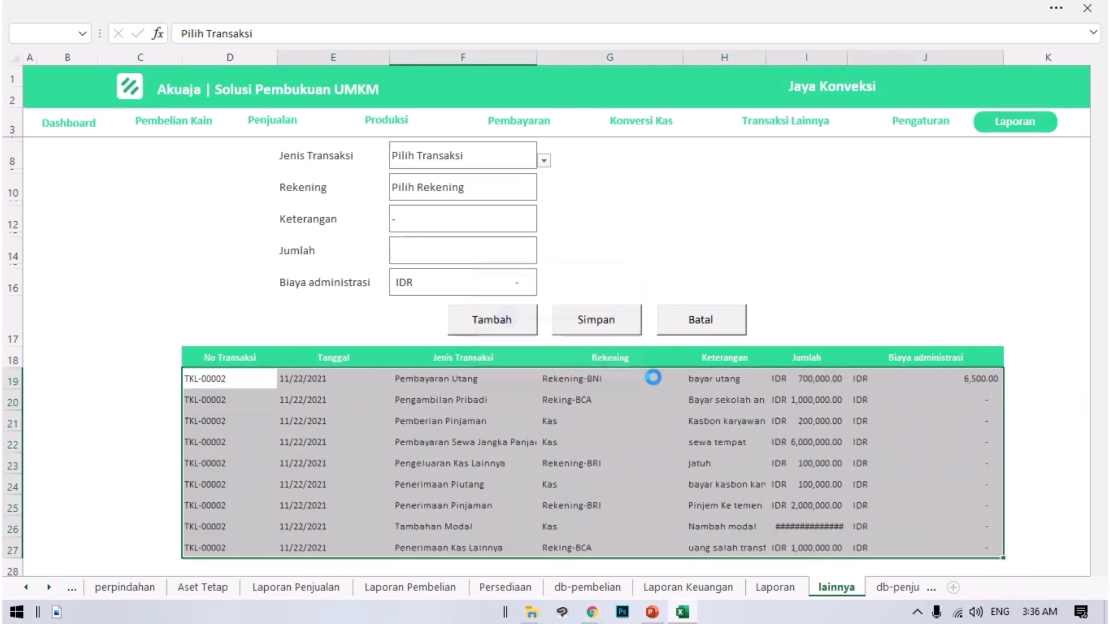
left_click(605, 360)
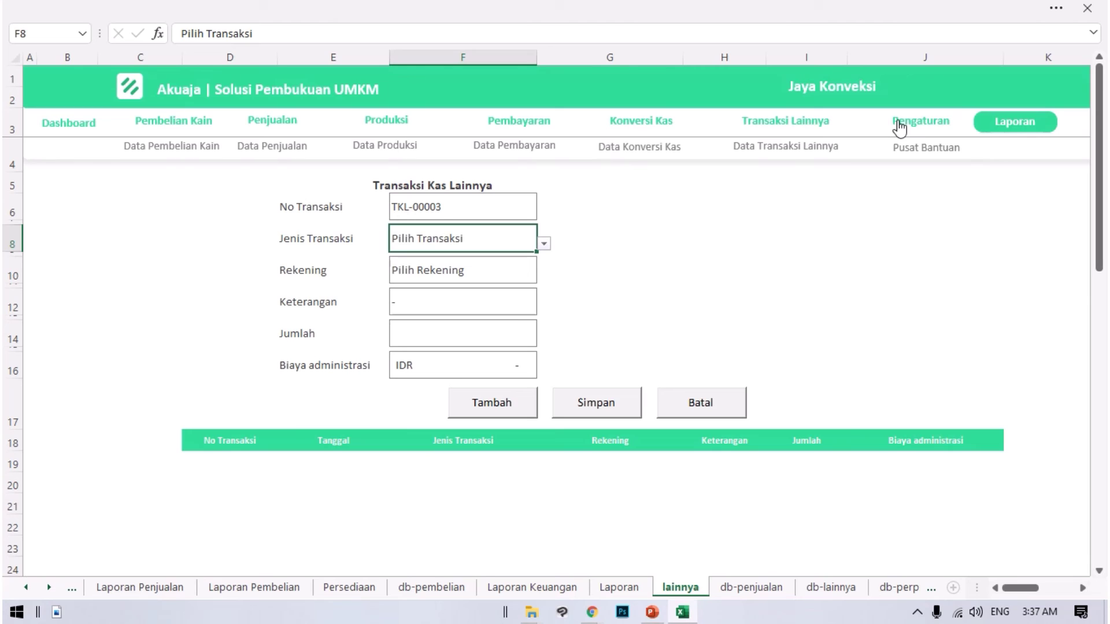
left_click(788, 146)
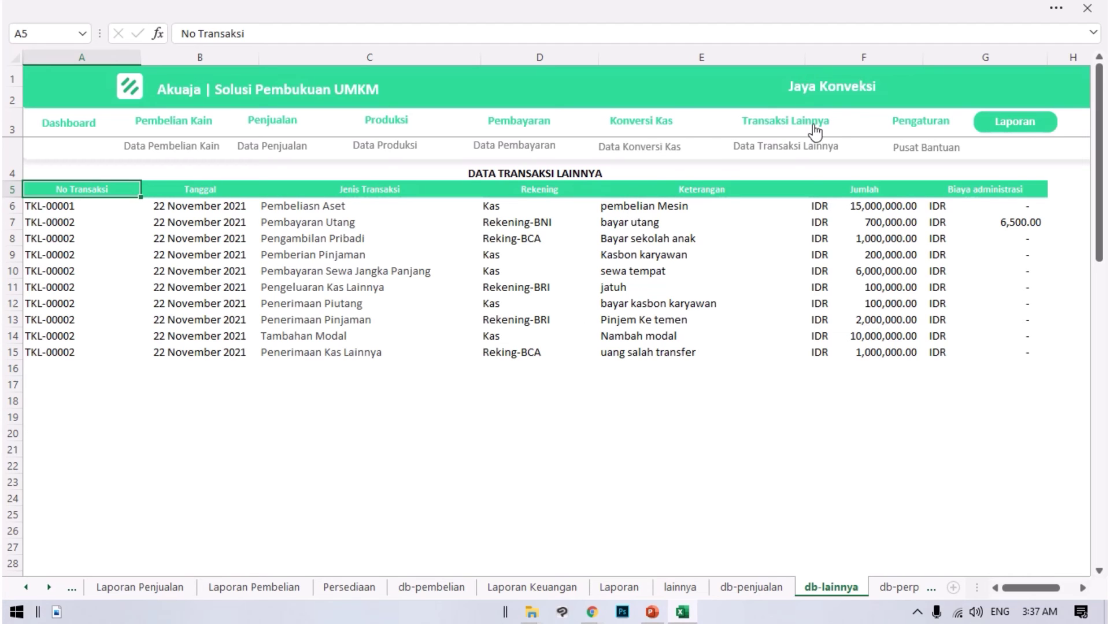
- Open the Laporan Produksi report and examine its product rows, especially the quantity of Seragam SD size S
left_click(906, 117)
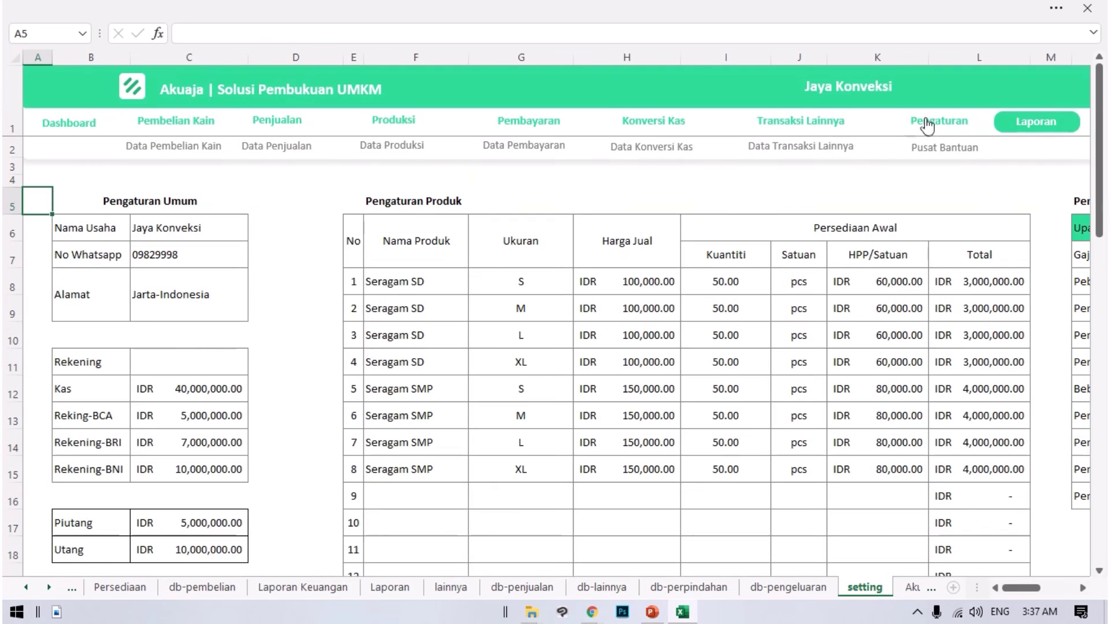
left_click(1019, 123)
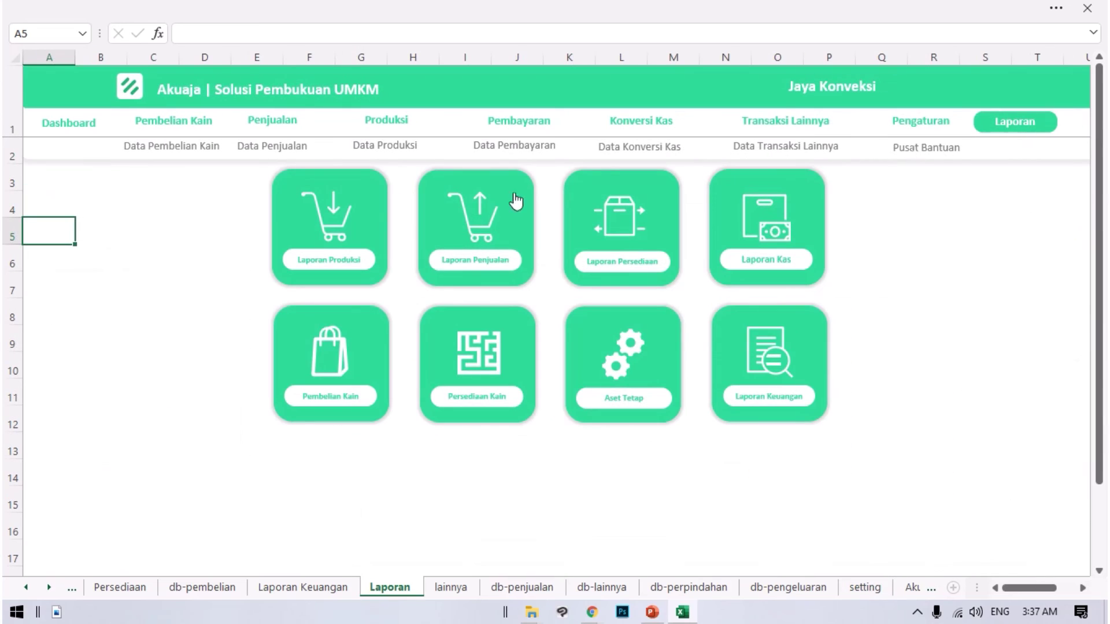
left_click(333, 246)
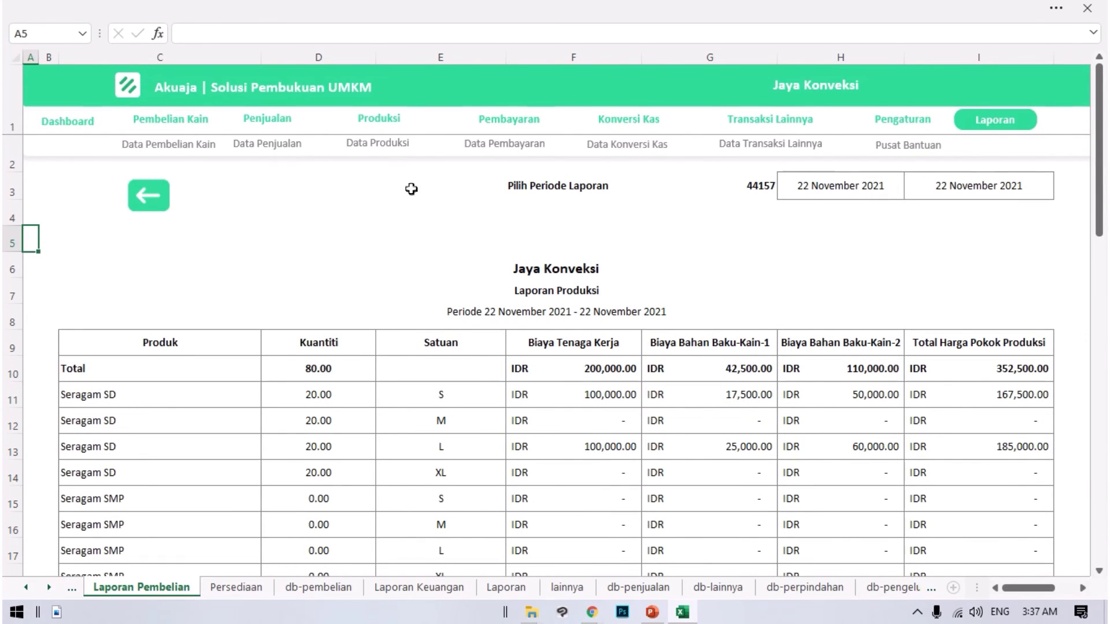
scroll(366, 269, "down", 1)
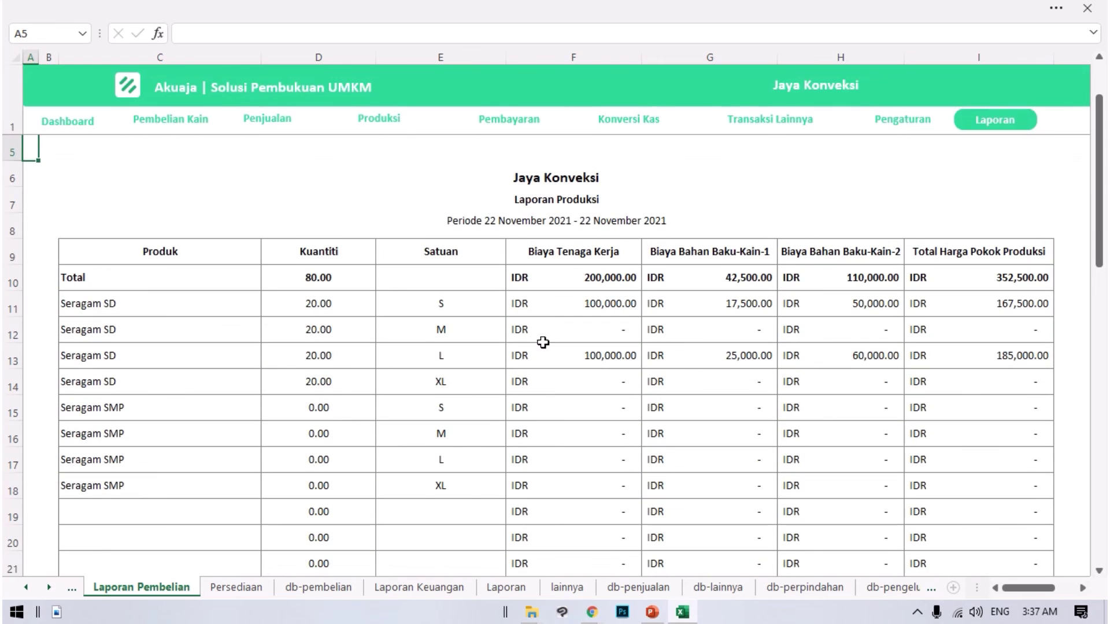
scroll(271, 371, "up", 1)
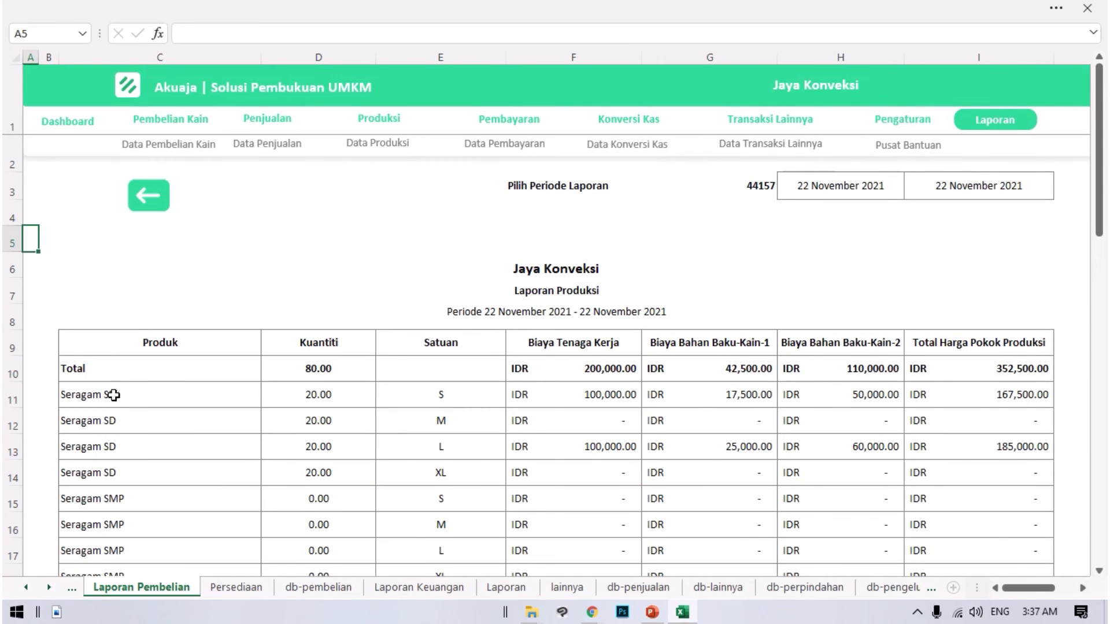
left_click_drag(99, 399, 491, 391)
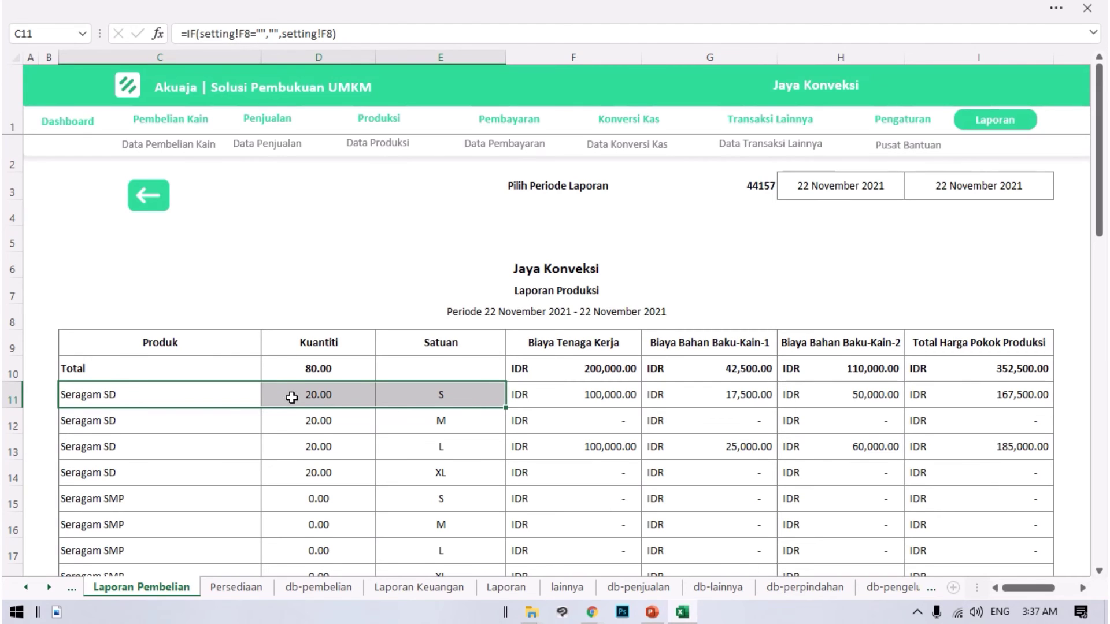
left_click(291, 396)
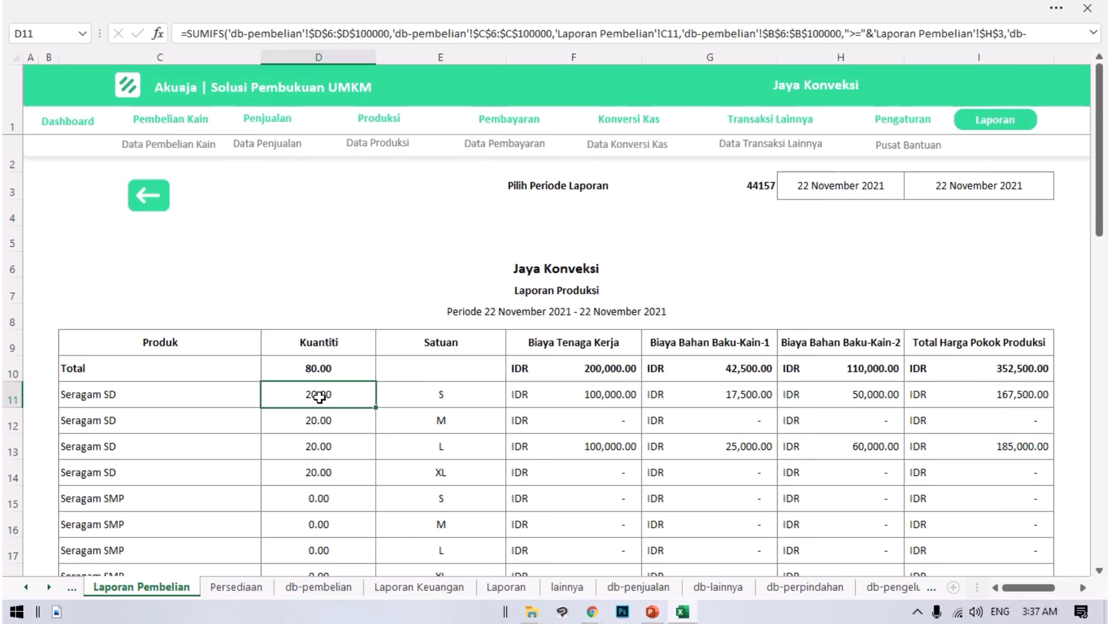
- Examine the Satuan, labour cost, fabric costs and Total Harga Pokok Produksi of the Seragam SD size S row in Laporan Produksi
left_click(449, 345)
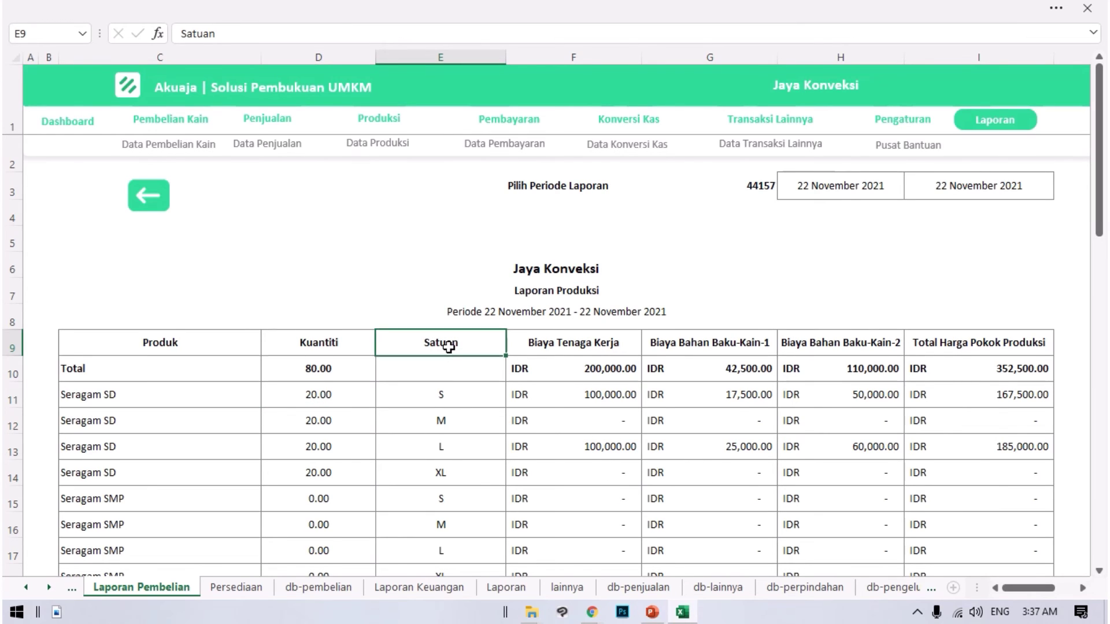
double_click(450, 345)
key("Return")
left_click(425, 396)
left_click(605, 388)
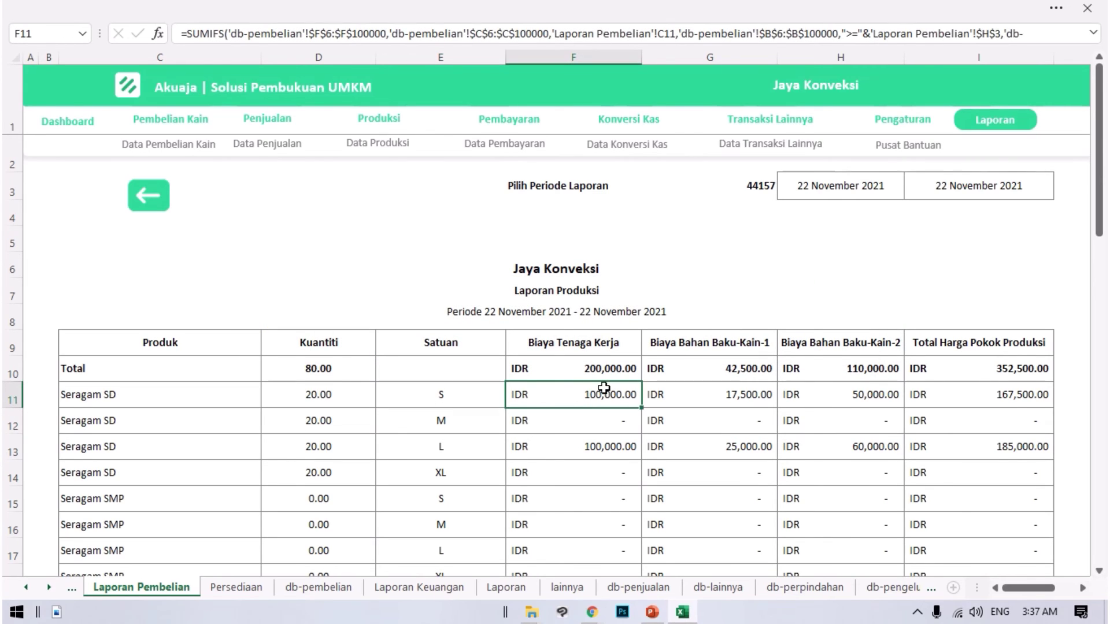
key("Right")
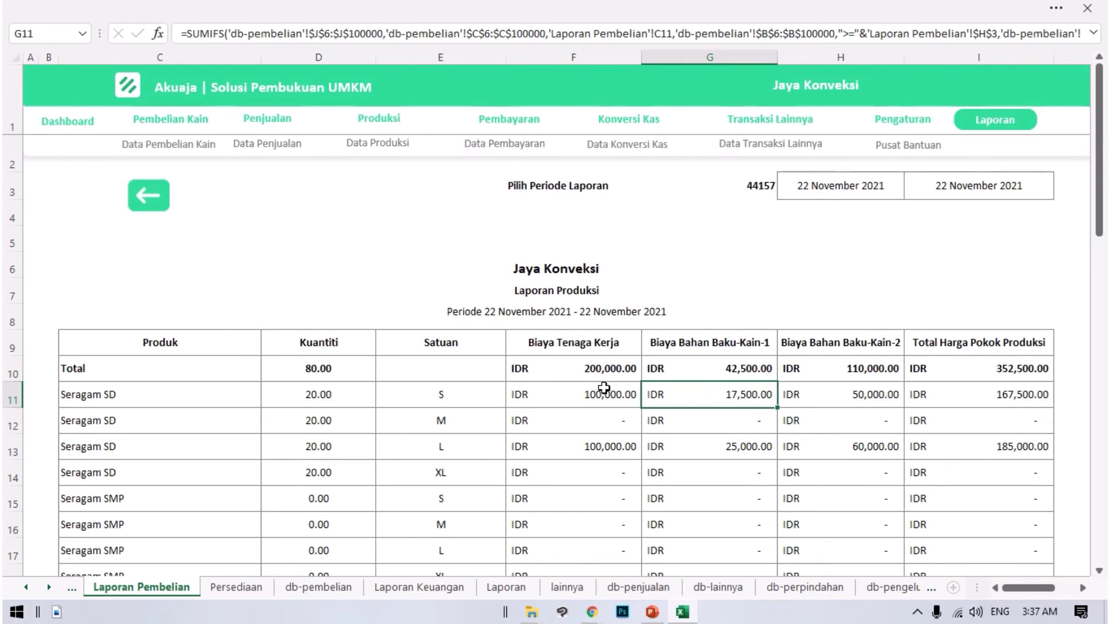
key("Right")
key("Right")
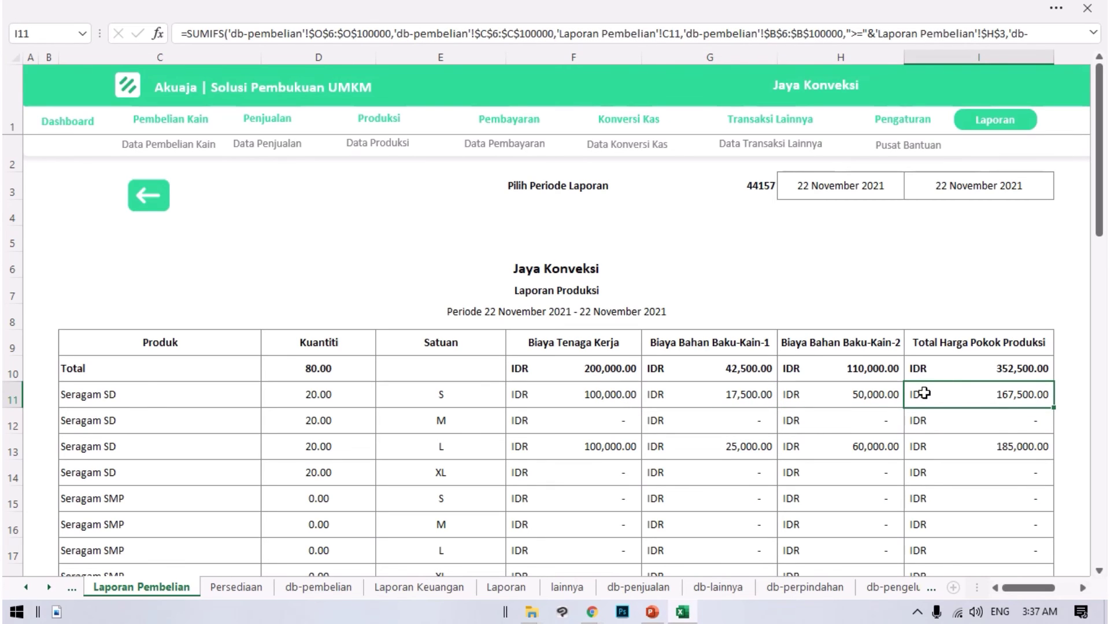
- Check the start and end dates of the Laporan Produksi period against the product table they control
left_click(831, 184)
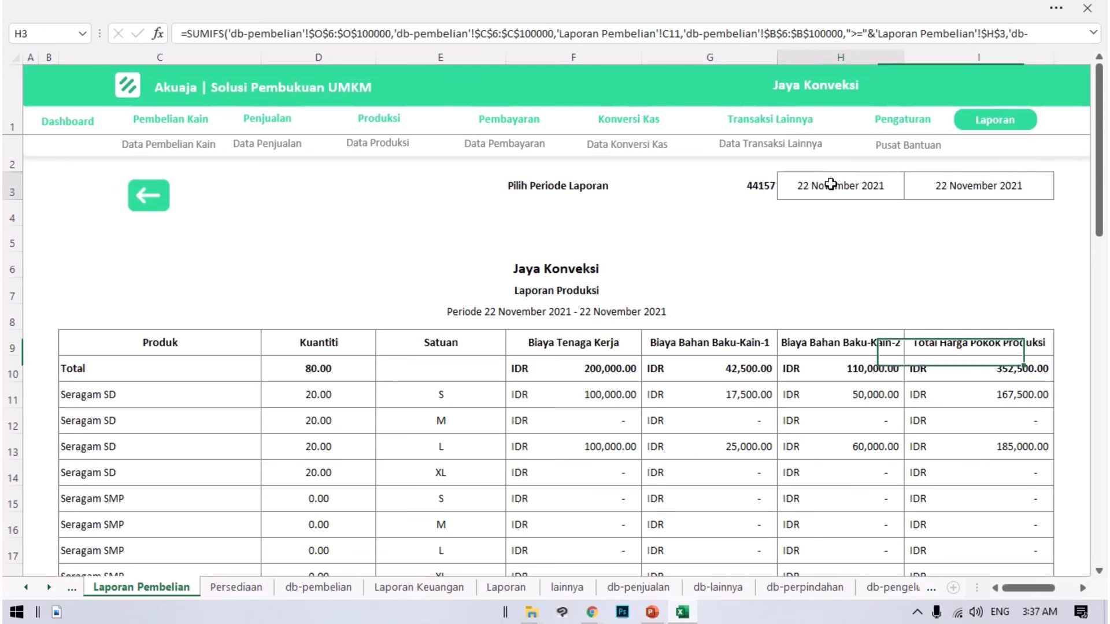
left_click(960, 184)
left_click(839, 194)
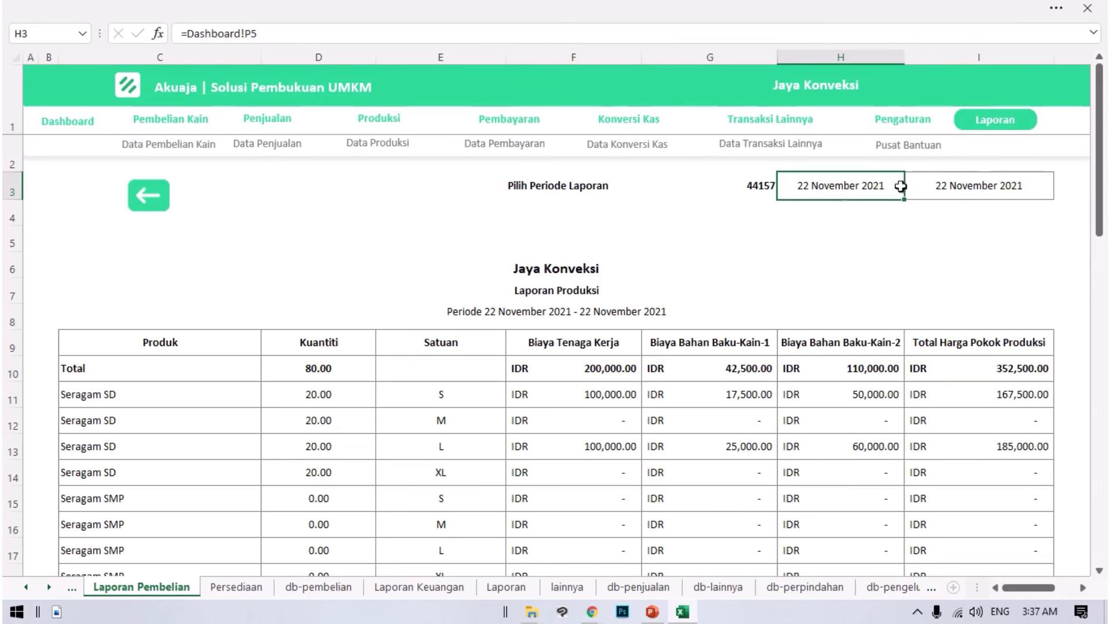
left_click_drag(900, 186, 918, 181)
left_click_drag(160, 355, 964, 531)
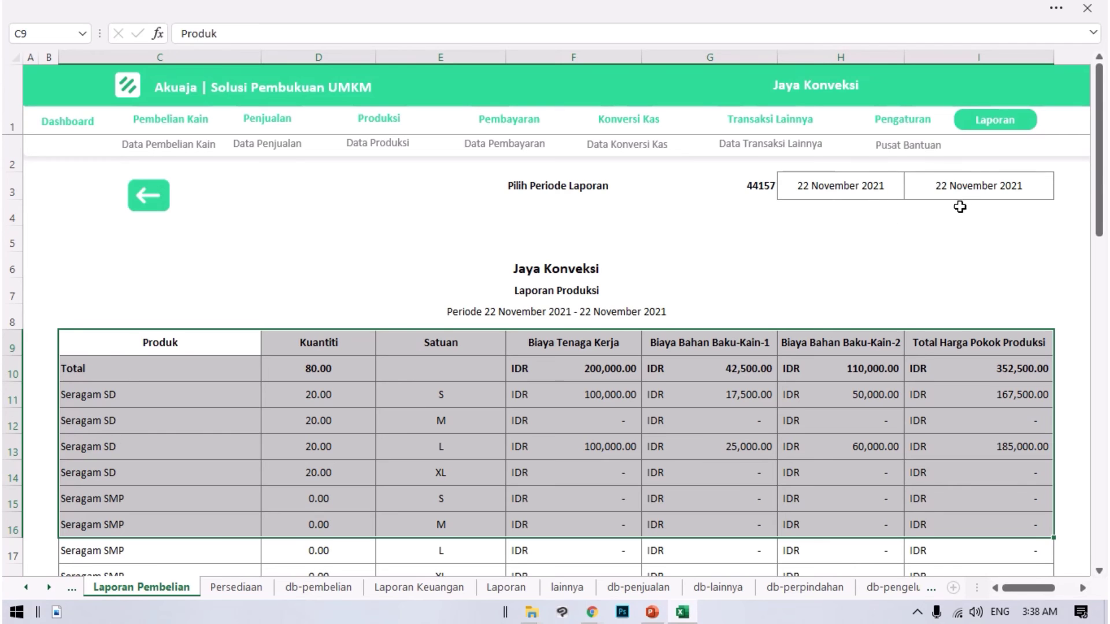
left_click(963, 190)
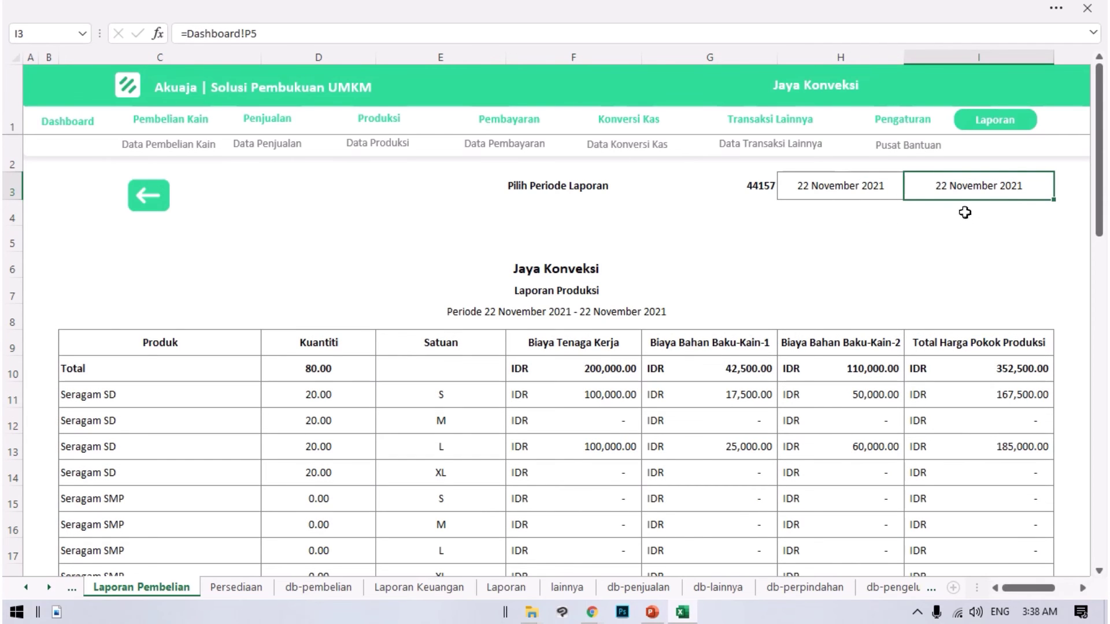
left_click_drag(809, 186, 963, 173)
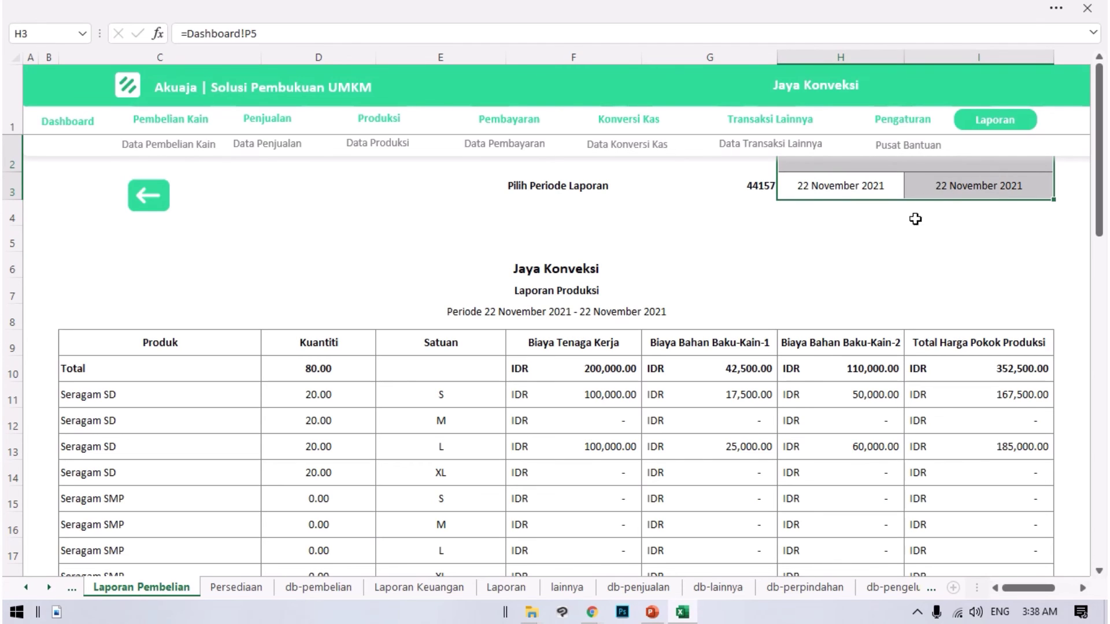
left_click(877, 178)
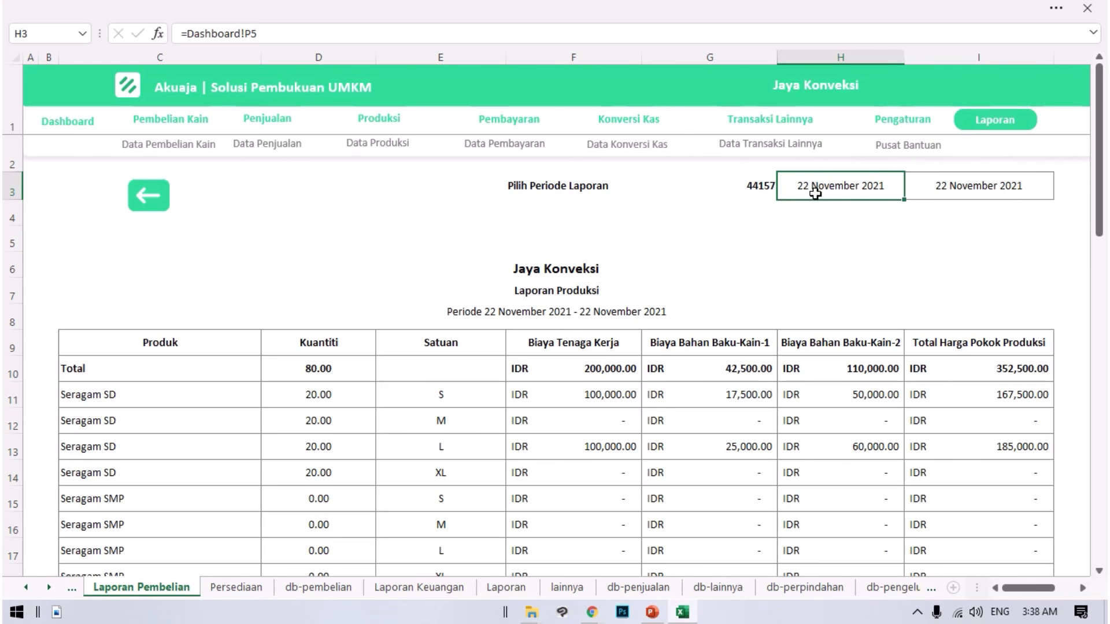
left_click(909, 190)
left_click(848, 195)
- Review the Laporan Produksi product rows from Seragam SD size S through Seragam SMP size XL
scroll(494, 385, "down", 2)
scroll(453, 414, "up", 1)
scroll(404, 411, "down", 6)
scroll(290, 399, "up", 6)
scroll(235, 392, "down", 1)
left_click_drag(104, 301, 433, 488)
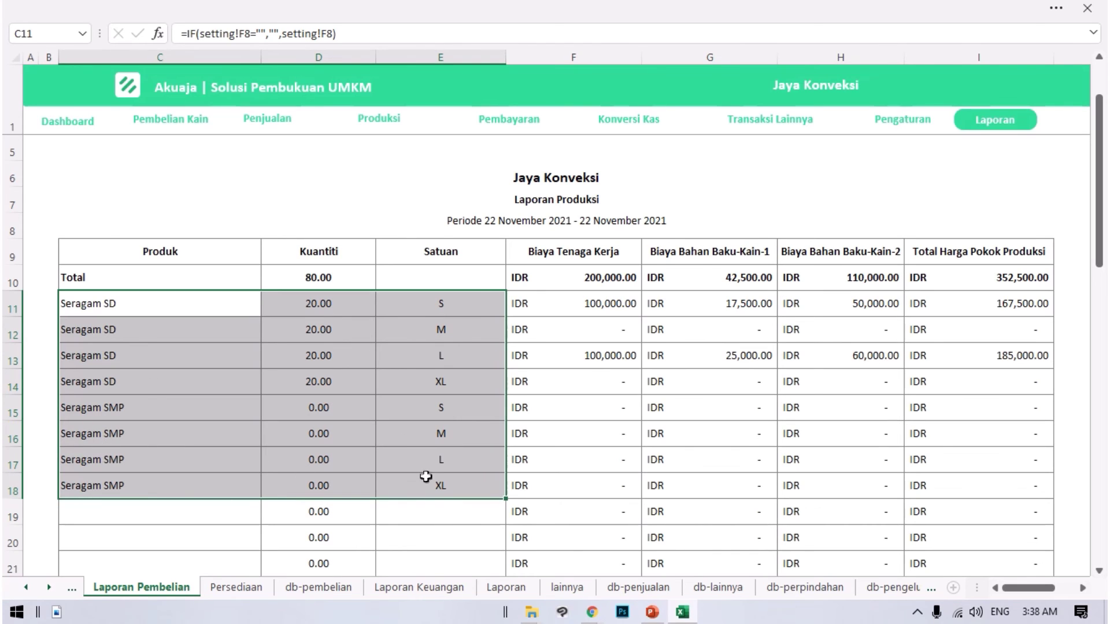
left_click(90, 487)
left_click_drag(73, 488, 636, 489)
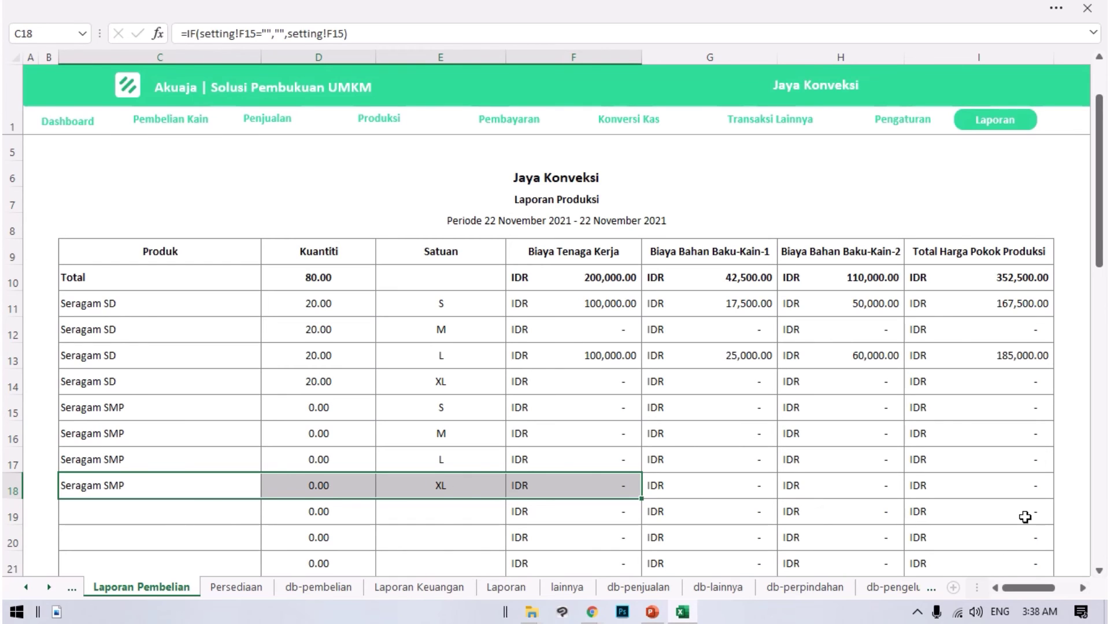
left_click(937, 492)
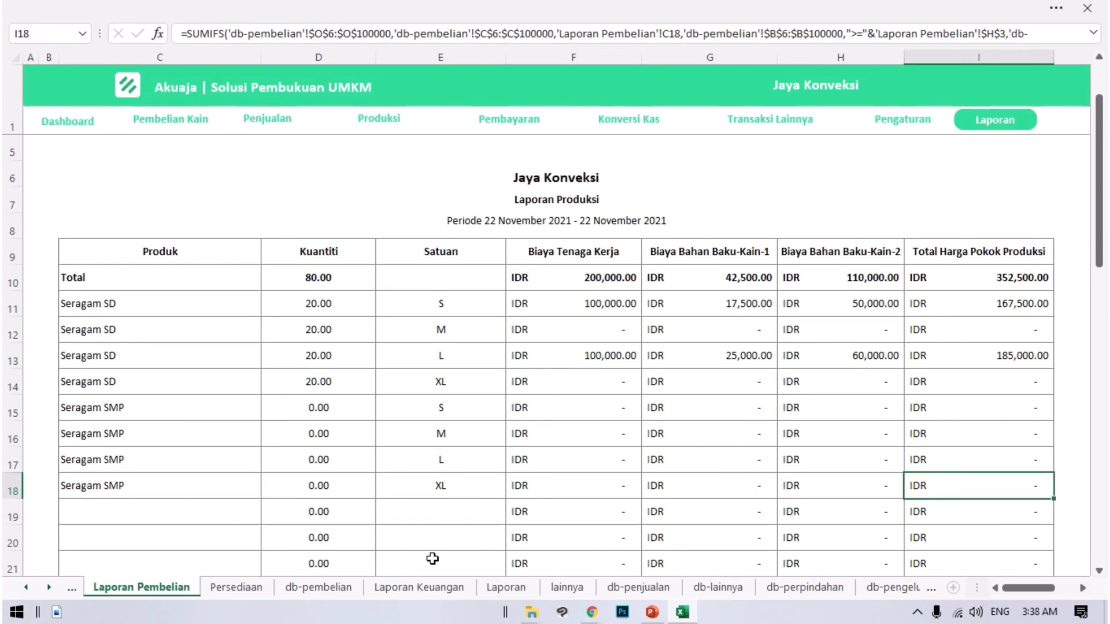
scroll(958, 402, "up", 1)
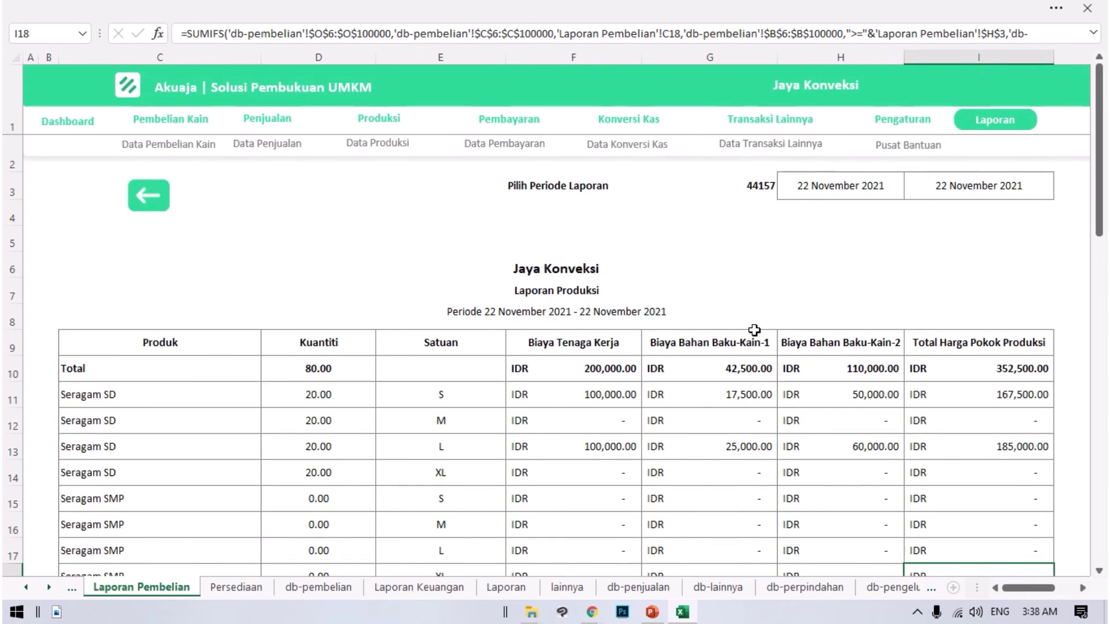
- Open the Laporan Penjualan report and examine the quantity, Nilai Penjualan, HPP and Laba Kotor of Seragam SD size S
left_click(995, 122)
left_click(488, 231)
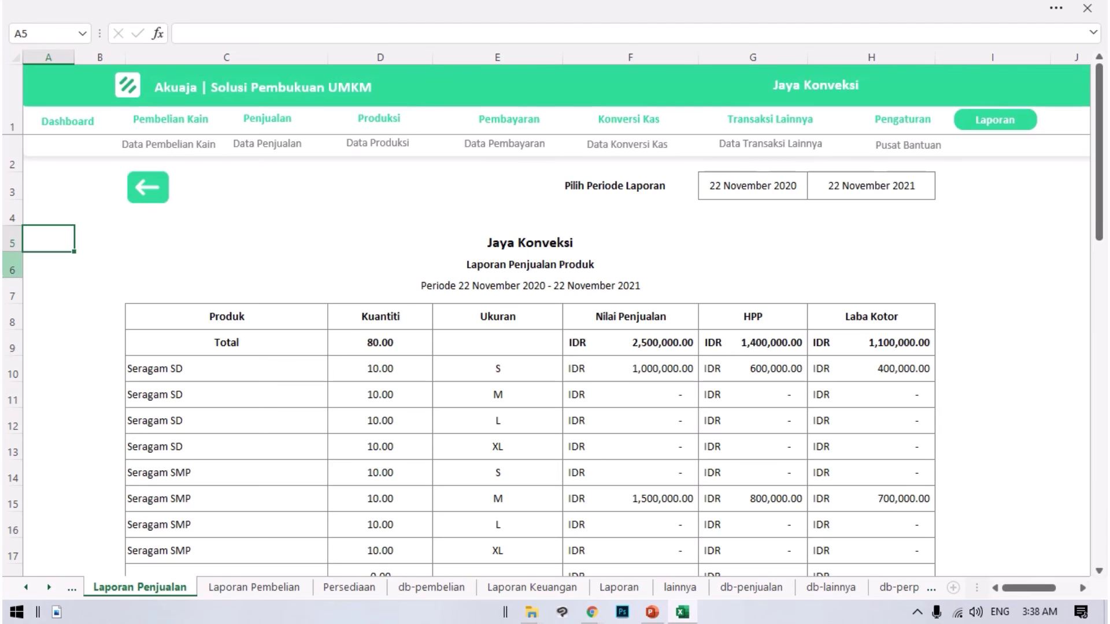
left_click(177, 371)
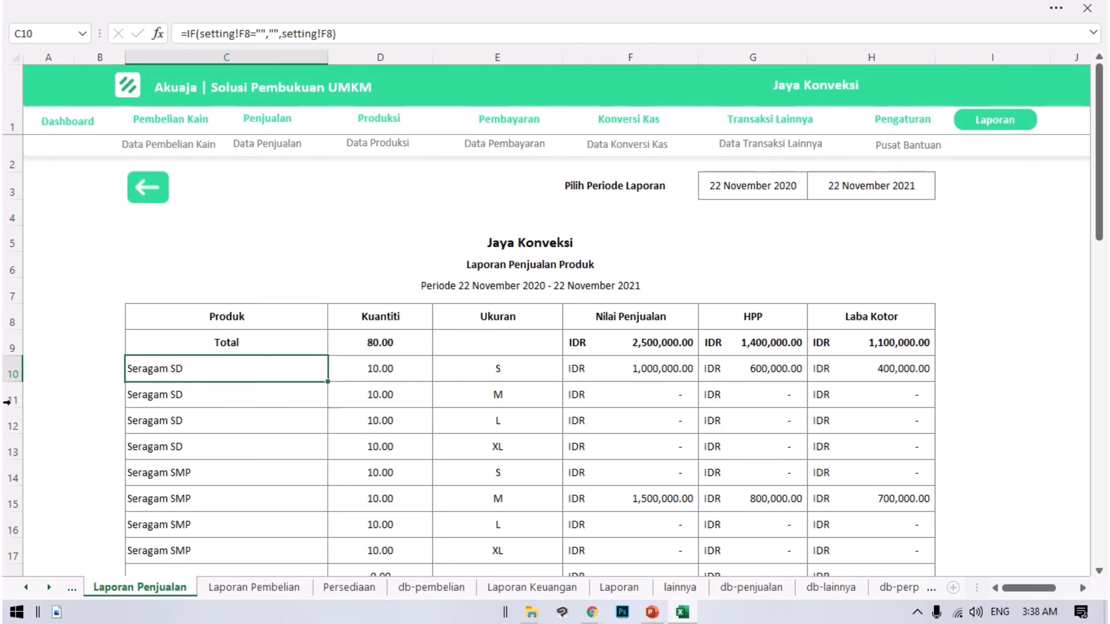
left_click(369, 372)
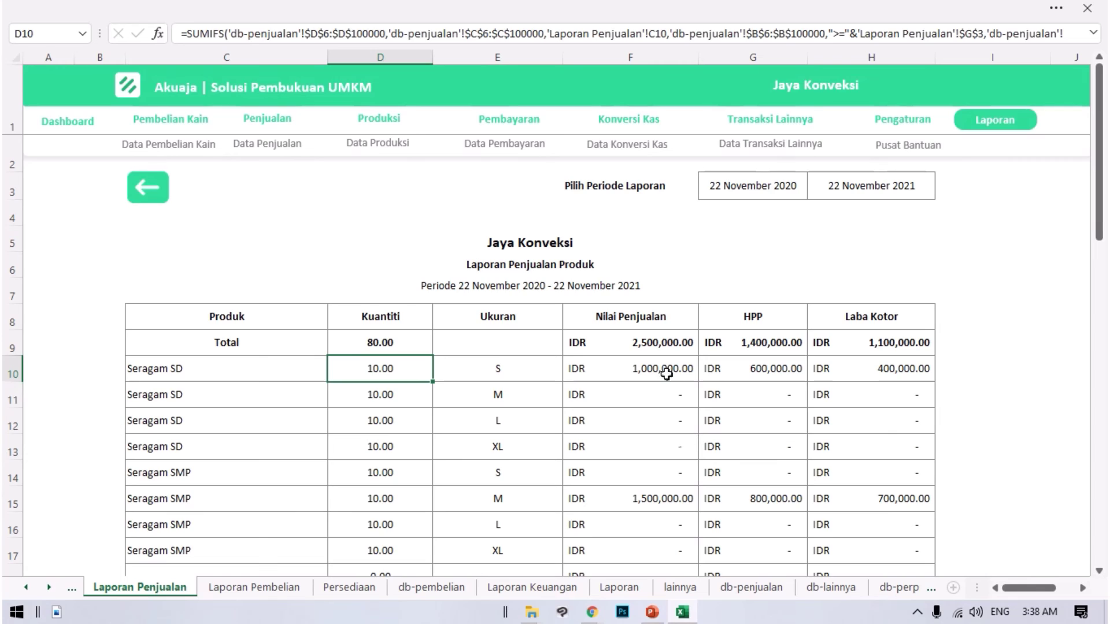
left_click(663, 317)
left_click(649, 371)
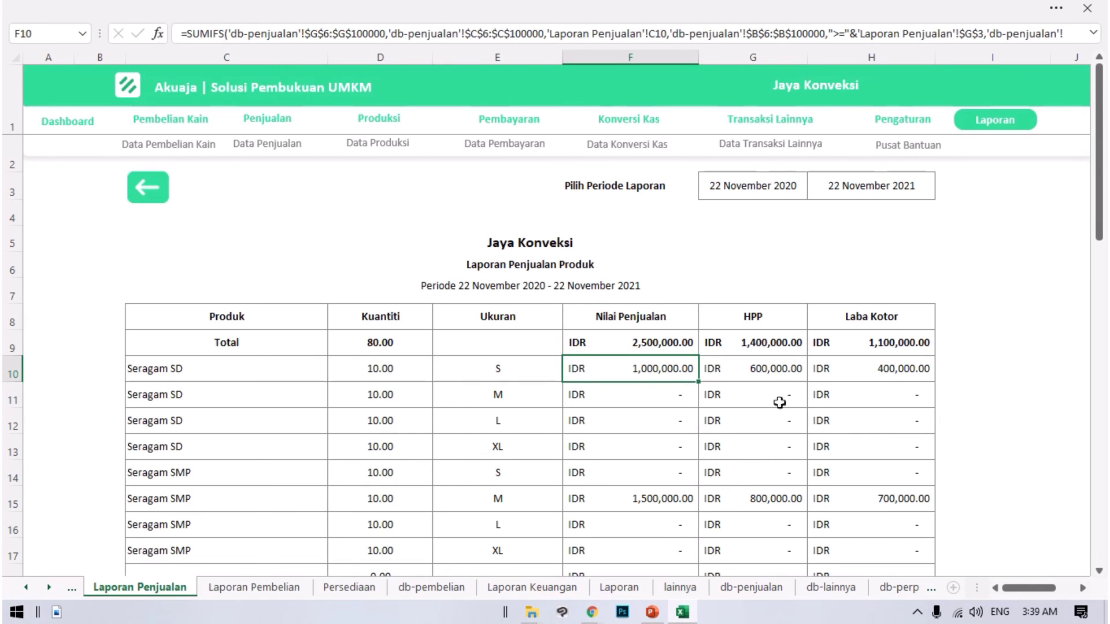
left_click(791, 377)
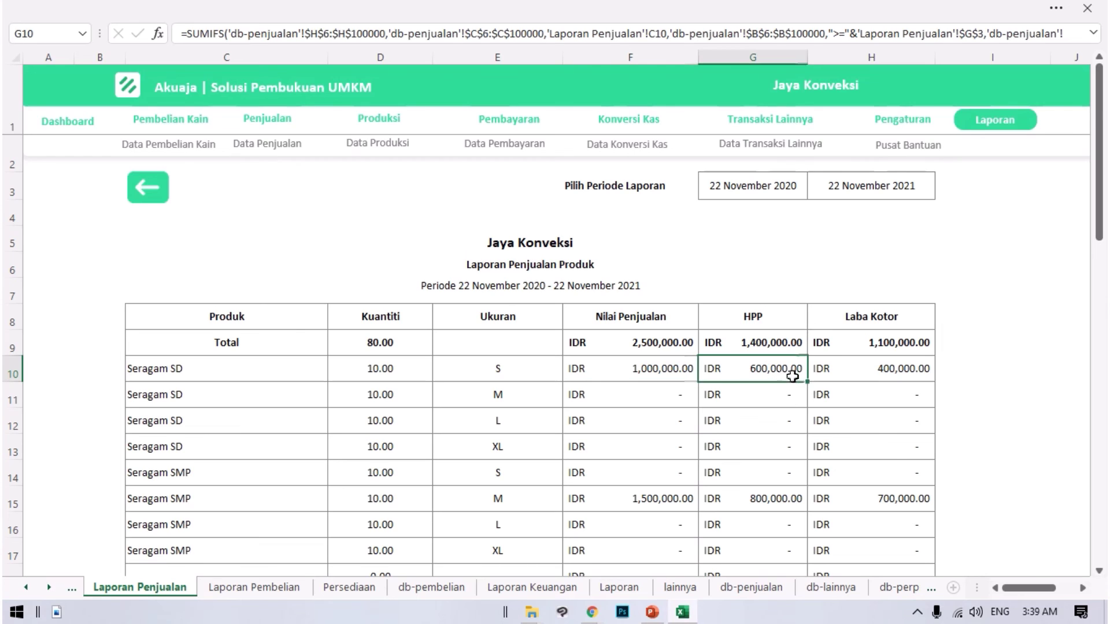
left_click_drag(139, 376, 879, 366)
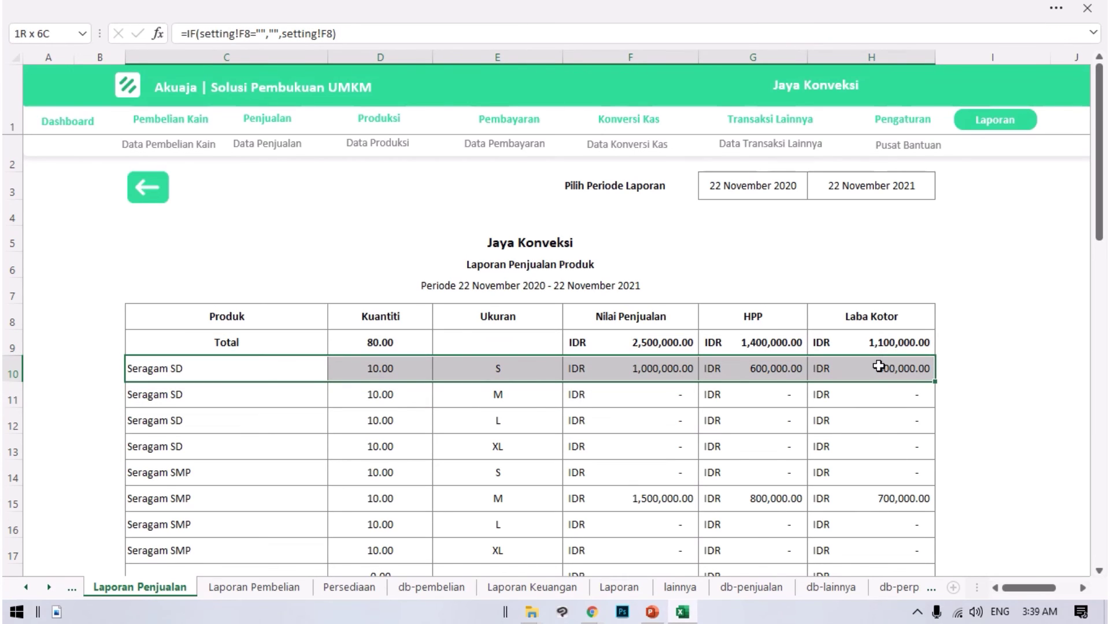
left_click(893, 365)
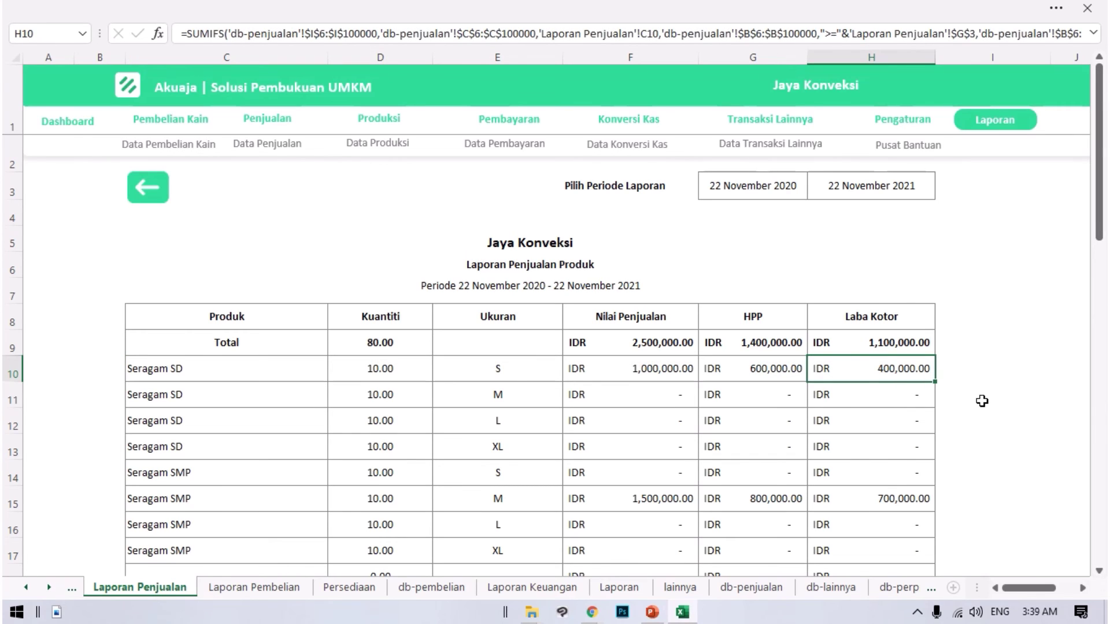
- Check the Laporan Penjualan period's start and end dates and look through its product rows
left_click_drag(751, 188, 870, 186)
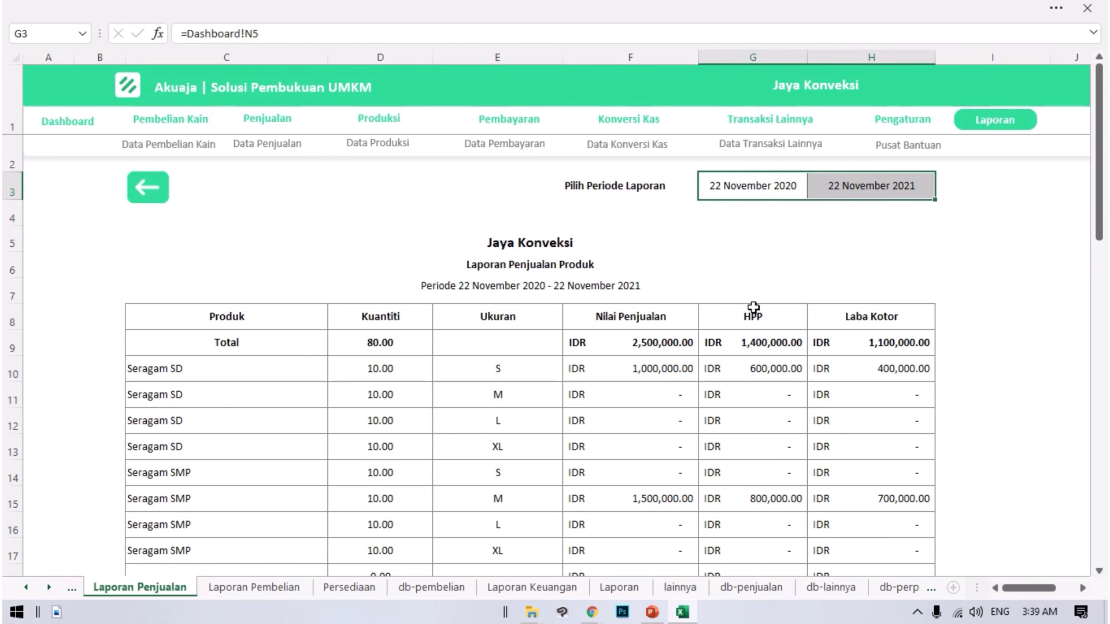
left_click(730, 195)
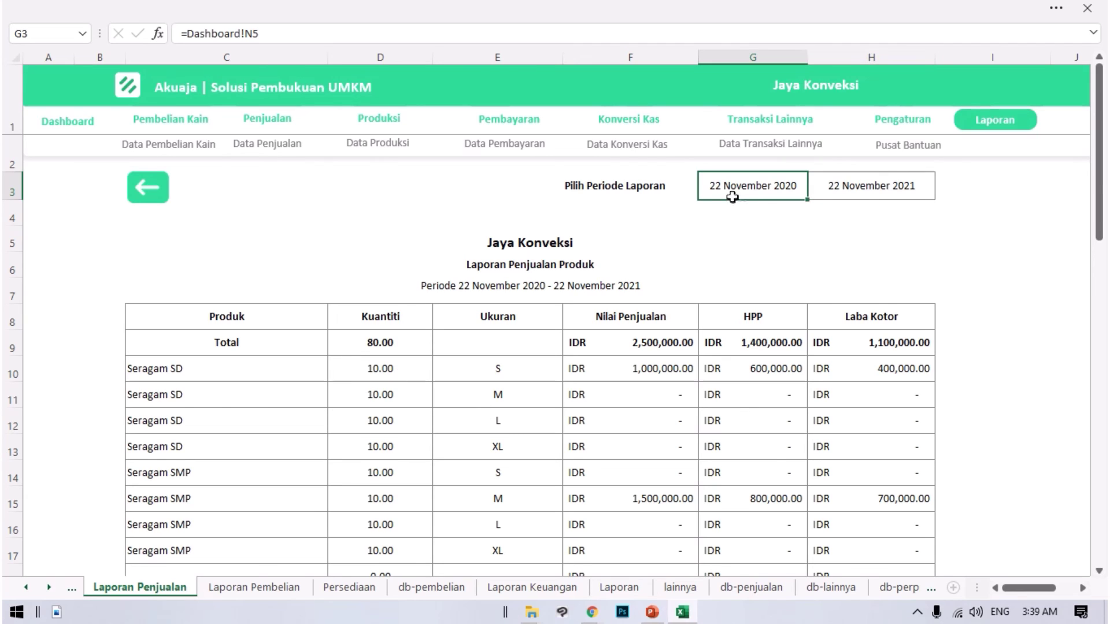
left_click(876, 196)
left_click(774, 195)
left_click(895, 190)
left_click(747, 188)
left_click(883, 182)
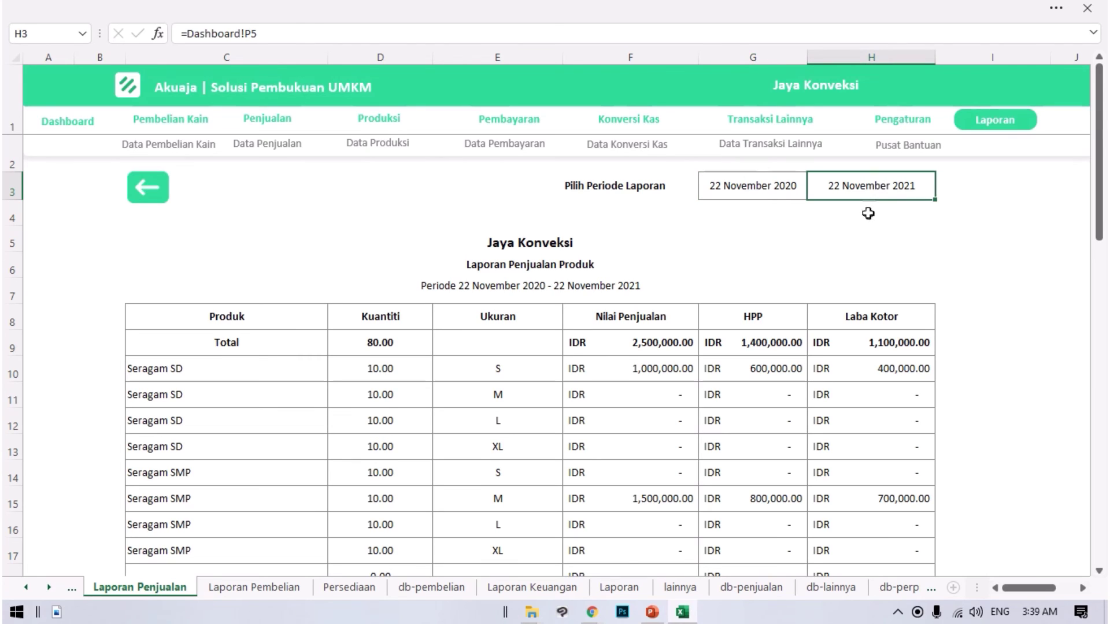
left_click(774, 188)
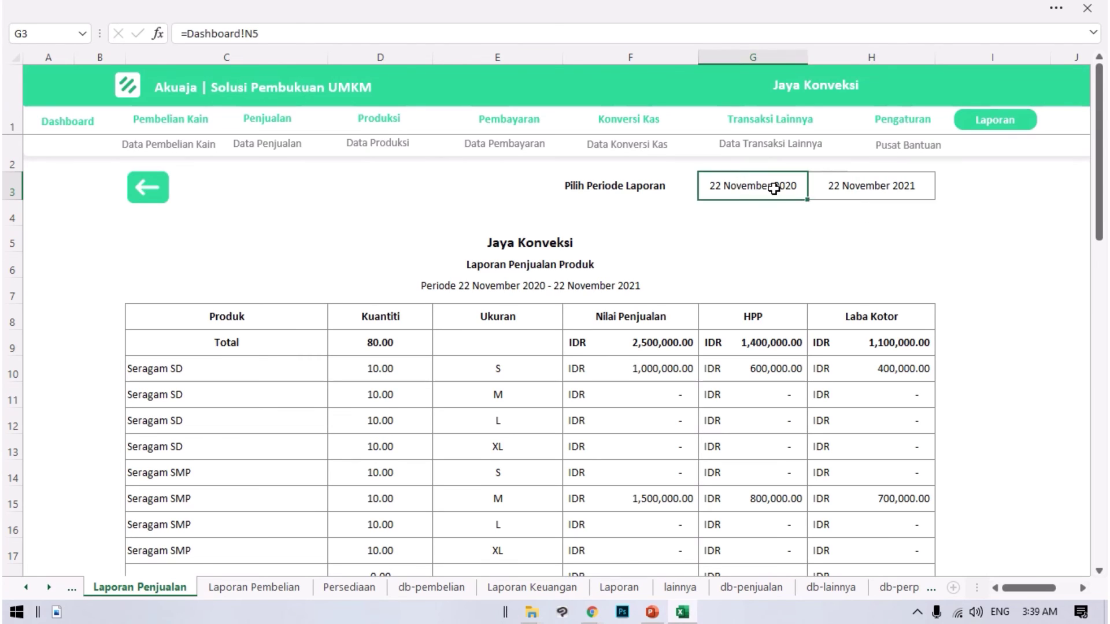
left_click(852, 182)
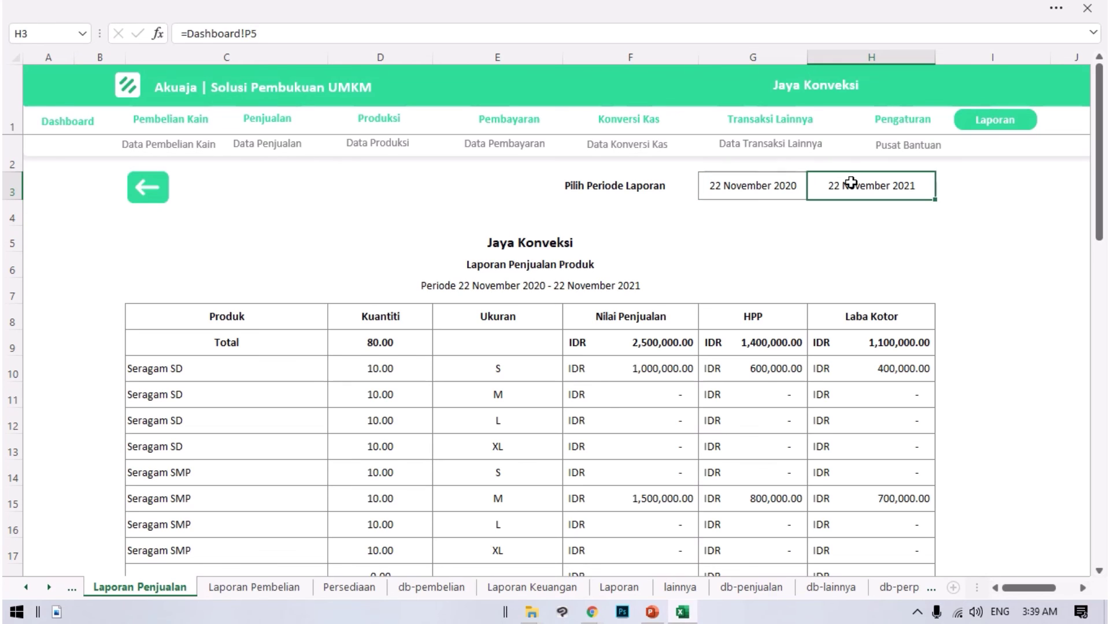
scroll(720, 421, "down", 1)
scroll(720, 420, "down", 1)
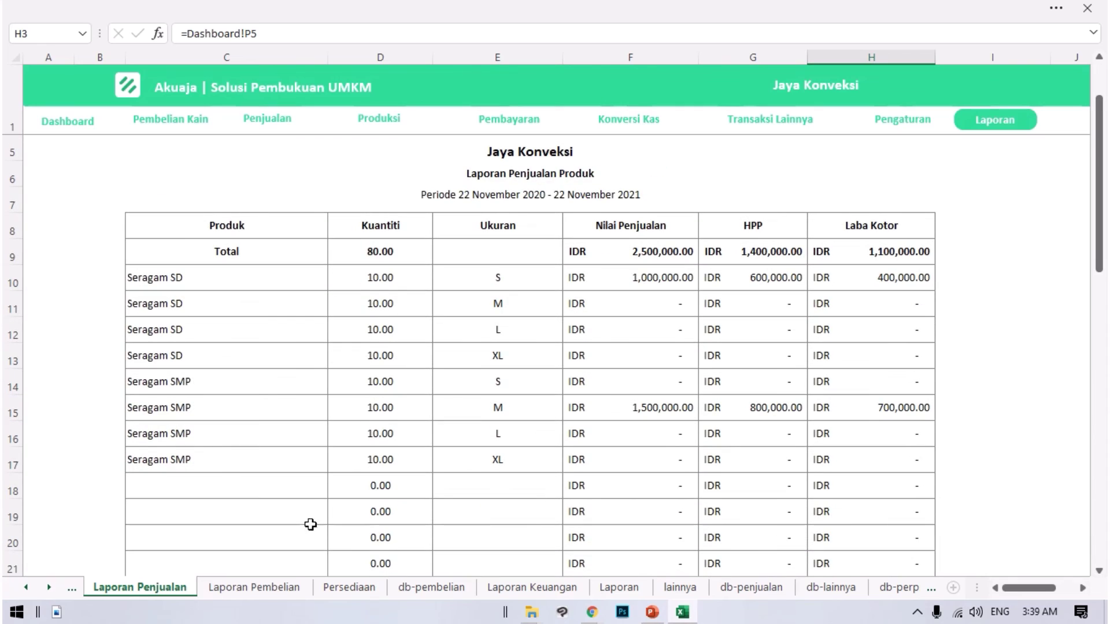
scroll(656, 471, "up", 2)
- Open the Laporan Persediaan report and examine its Nama Produk, Ukuran and Persediaan Awal headings
left_click(1013, 134)
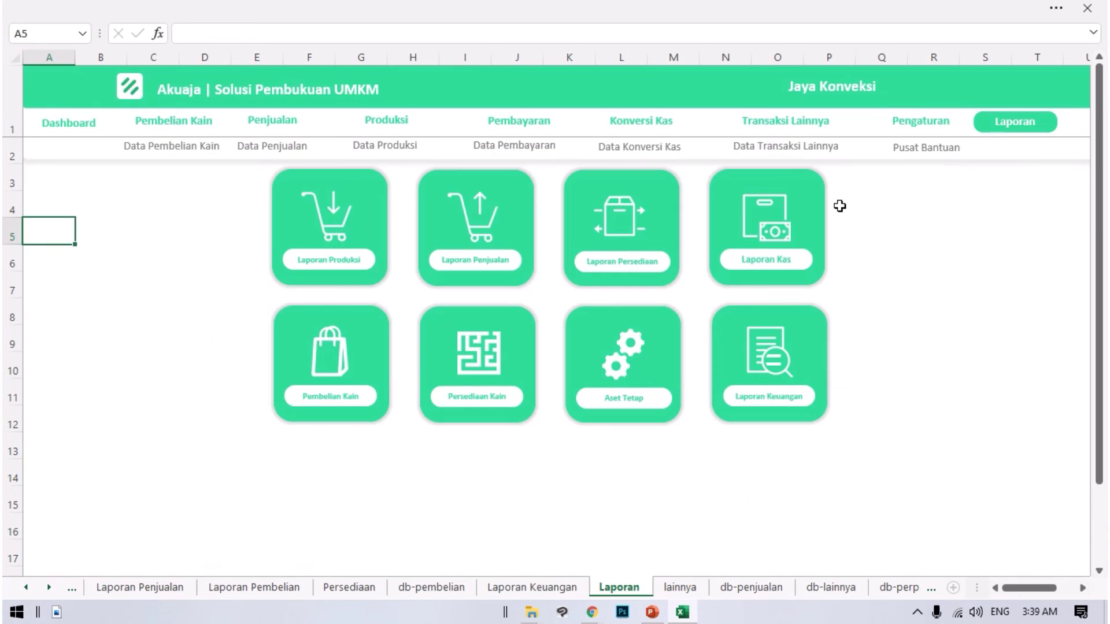
left_click(670, 227)
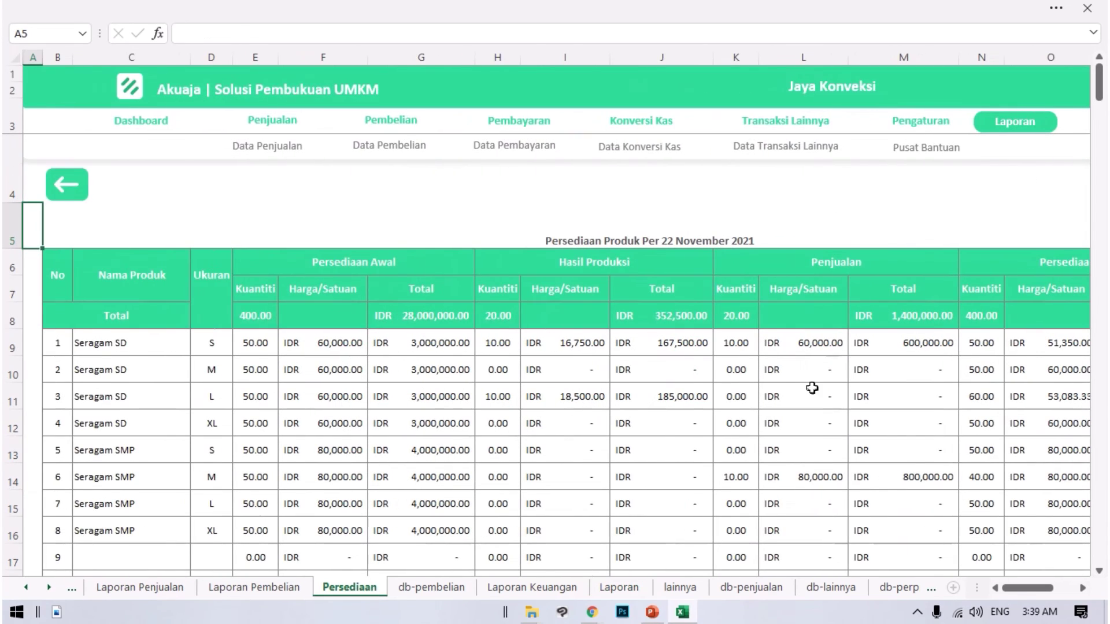
left_click(147, 289)
key("Right")
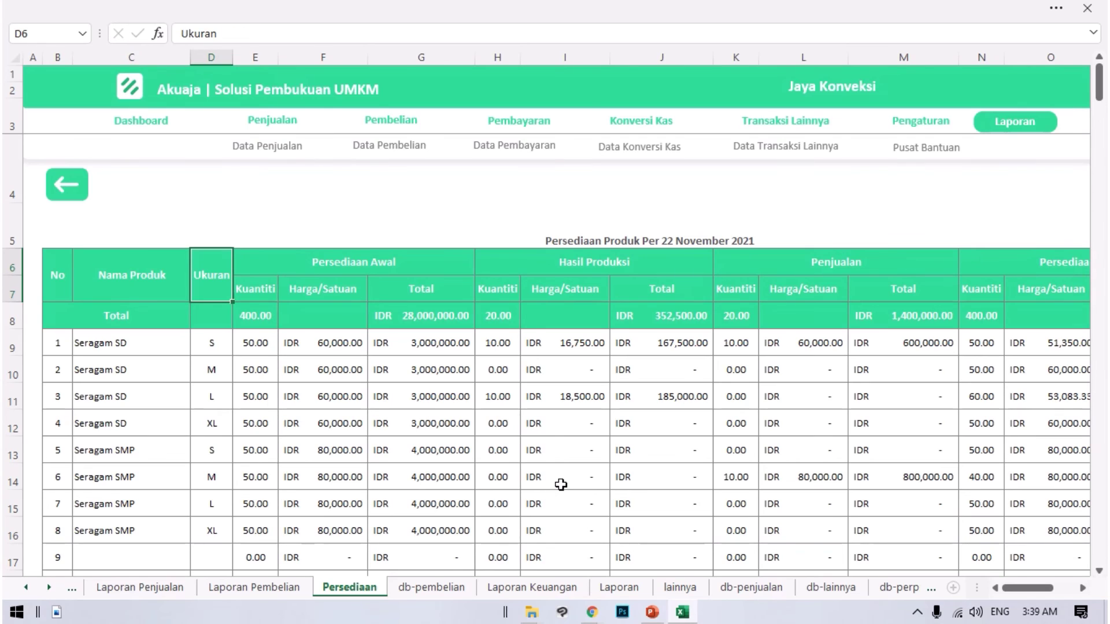
key("Right")
key("Left")
key("Left")
key("Right")
key("Right")
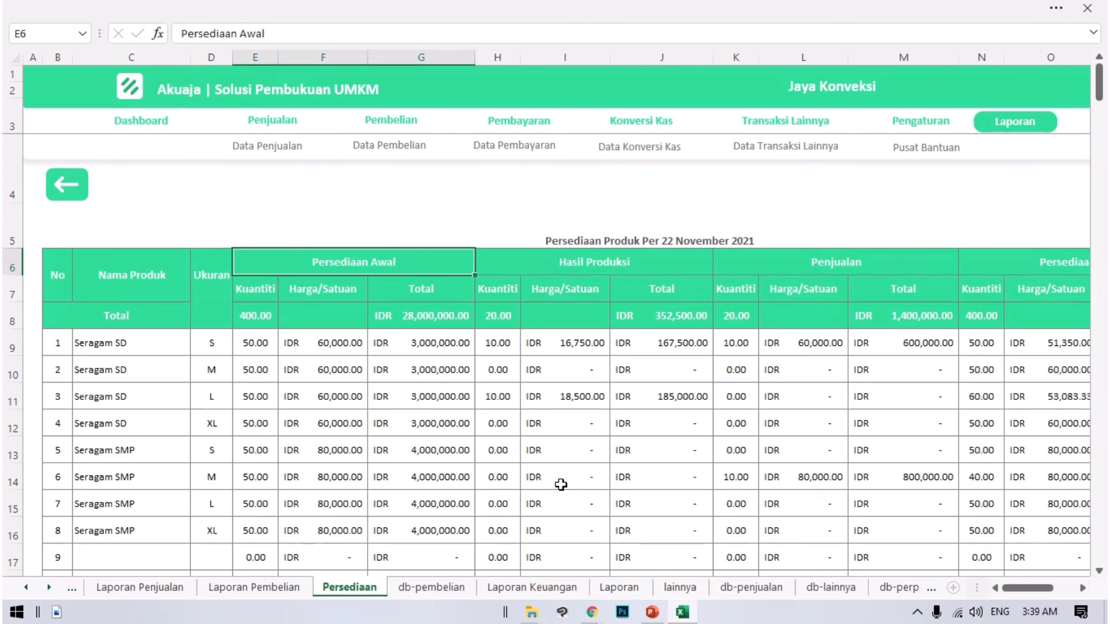
- Examine the Seragam SD size XL stock row from Persediaan Awal through Hasil Produksi, Penjualan and Persediaan Akhir to Satuan
key("Down")
key("Down")
key("Down")
key("Down")
key("Down")
key("Down")
key("Right")
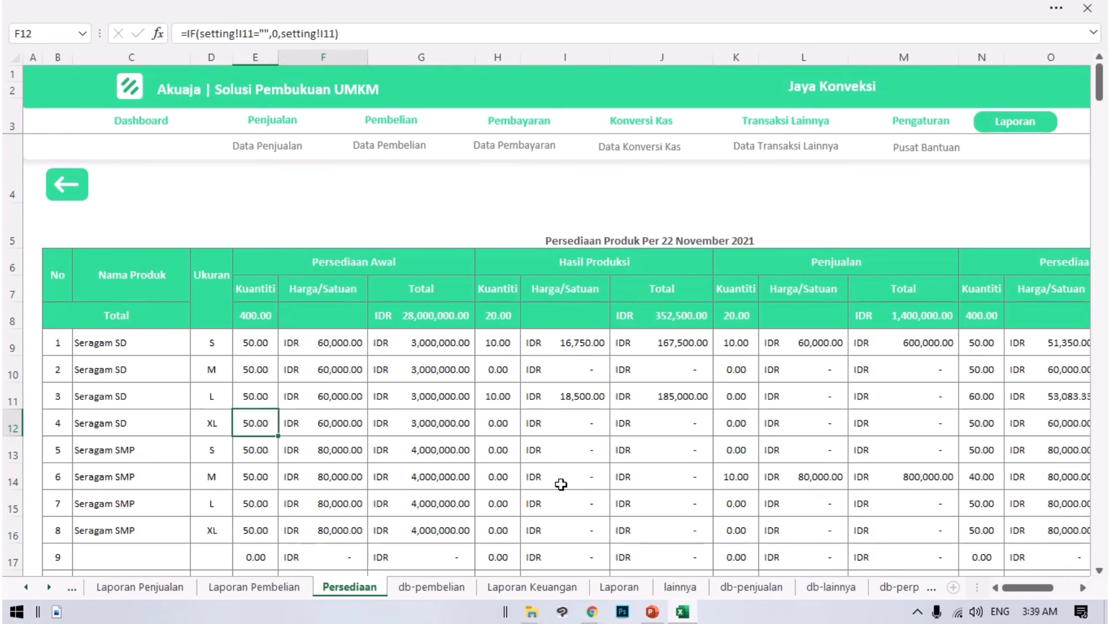
key("Right")
key("Right")
key("Right")
key("Right")
key("Right")
key("Right")
key("Right")
key("Right")
key("Right")
key("Right")
key("Right")
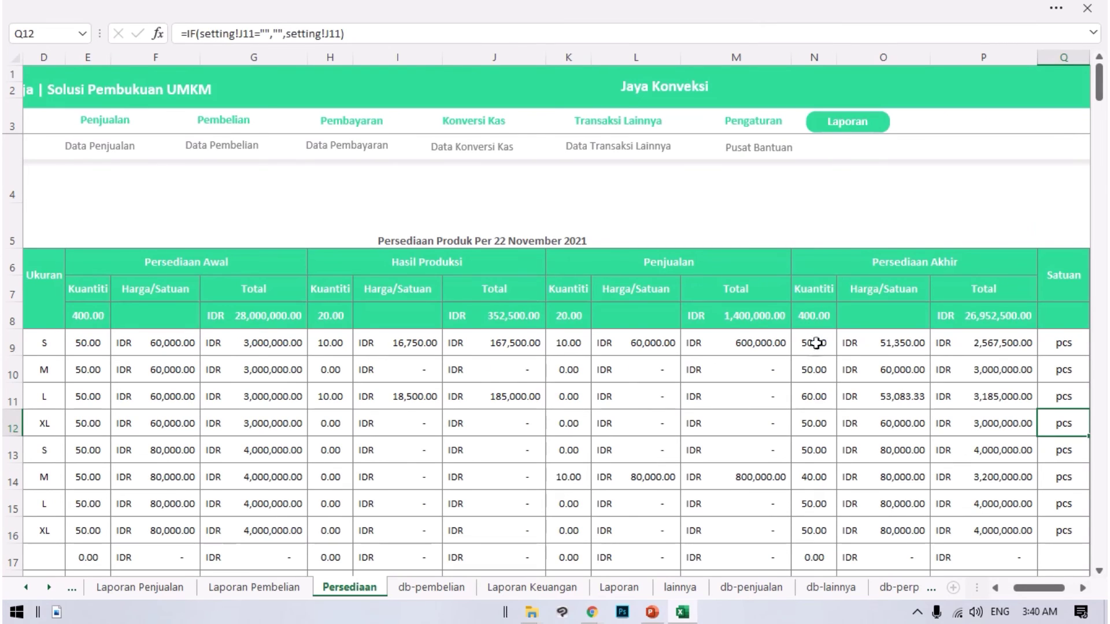
- Examine the Kuantiti and Harga/Satuan columns of Persediaan Akhir for the listed products
left_click_drag(813, 318, 820, 503)
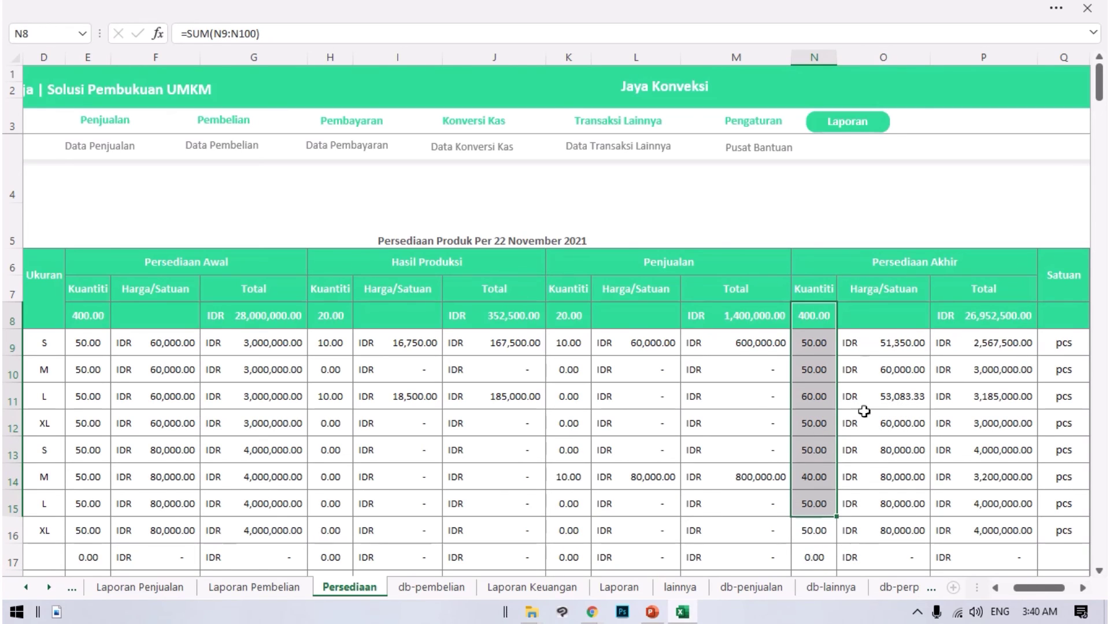
left_click_drag(909, 342, 910, 521)
left_click_drag(874, 398, 910, 519)
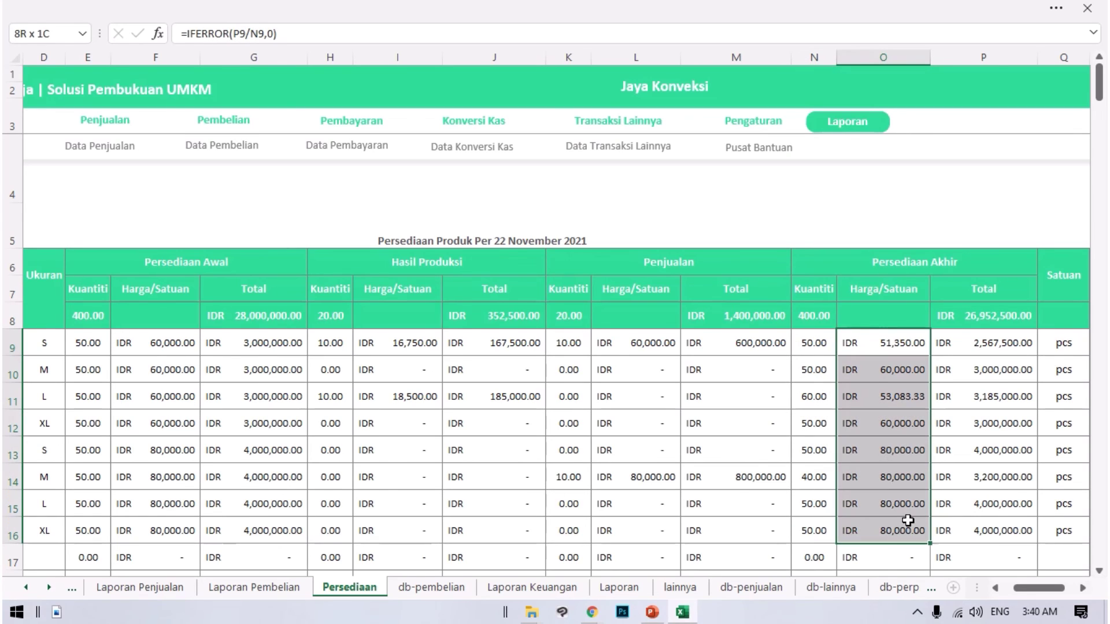
- Check the Total column and grand total of Persediaan Akhir and open the Laporan Kas report
left_click(1003, 347)
left_click(1007, 316)
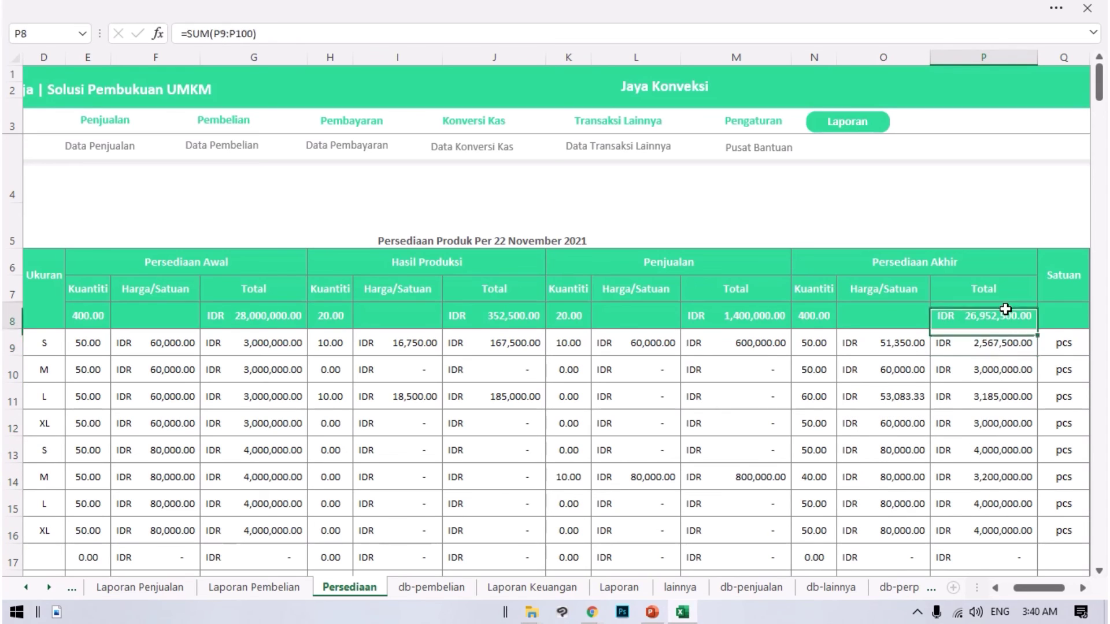
left_click(831, 128)
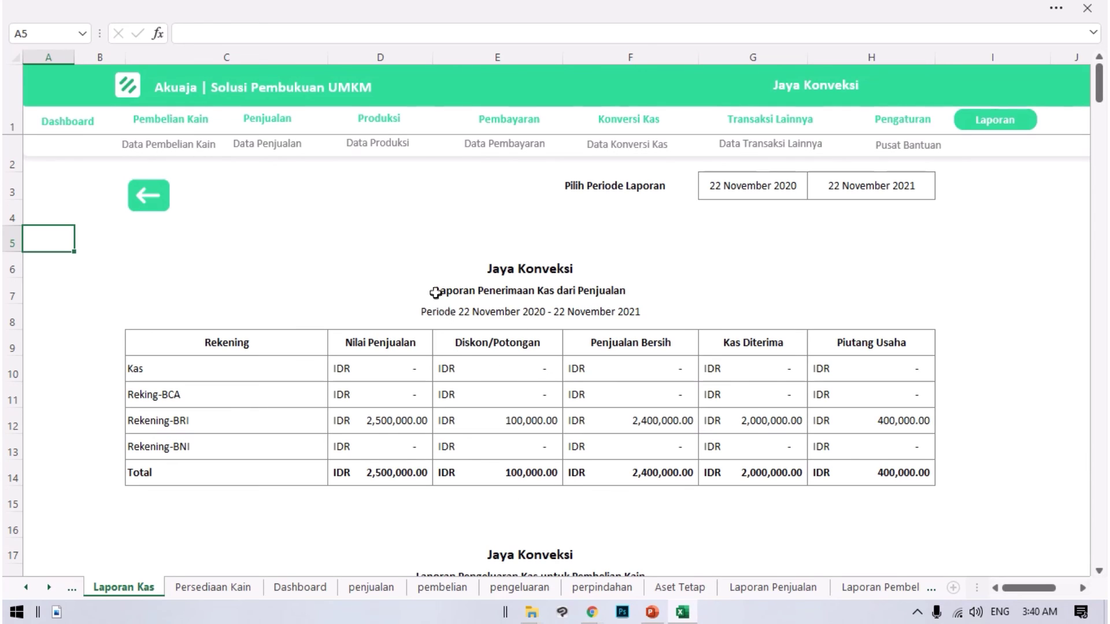
- Examine the Laporan Penerimaan Kas dari Penjualan table, from its Rekening list through Nilai Penjualan to Piutang Usaha
left_click(376, 297)
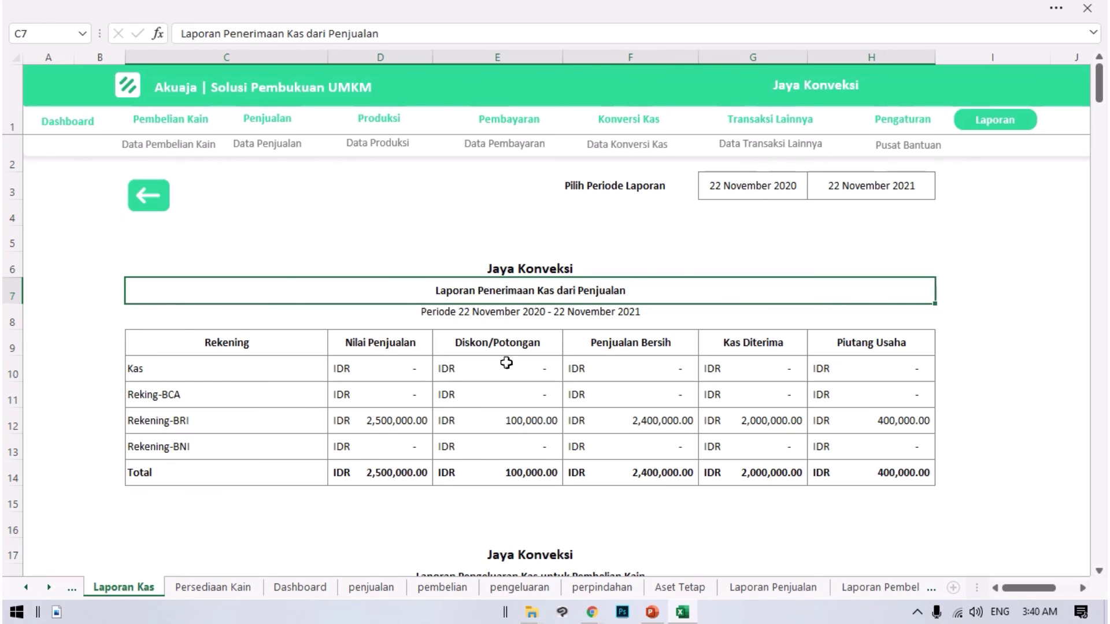
left_click_drag(164, 368, 185, 447)
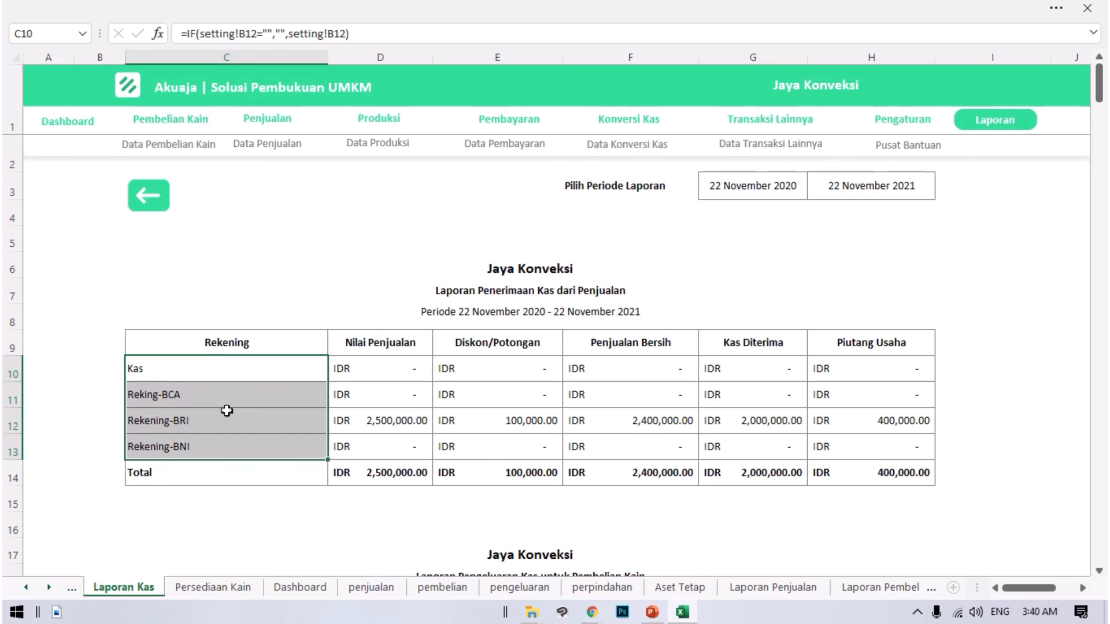
left_click_drag(129, 344, 879, 466)
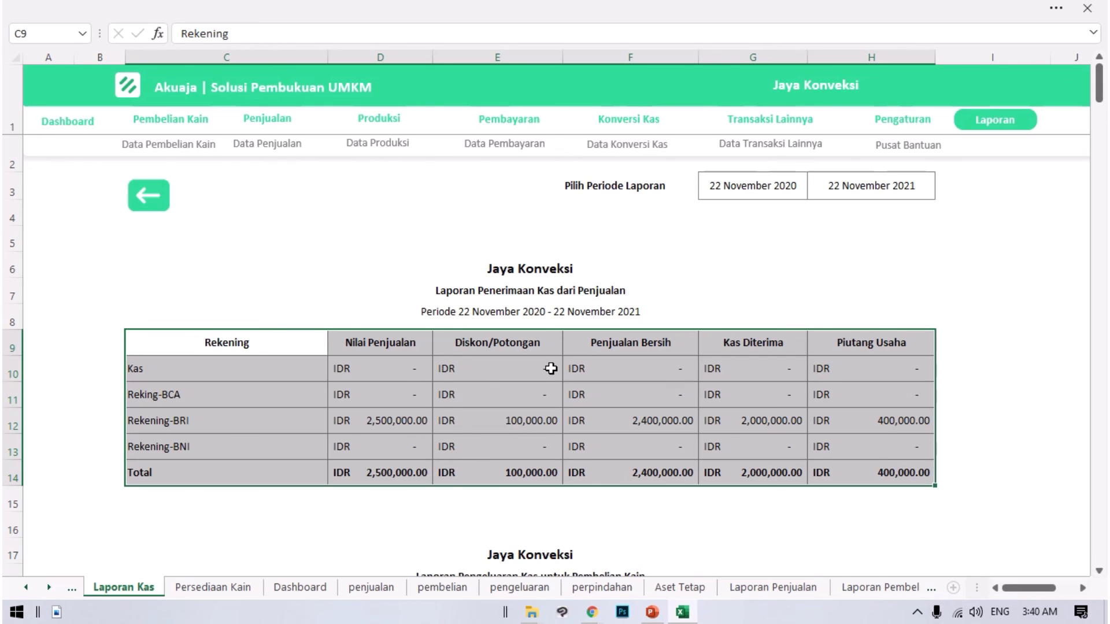
- Examine the Kas row of Laporan Pengeluaran Kas untuk Pembelian Kain, comparing Pembelian Bersih with Kas Keluar
scroll(821, 322, "down", 1)
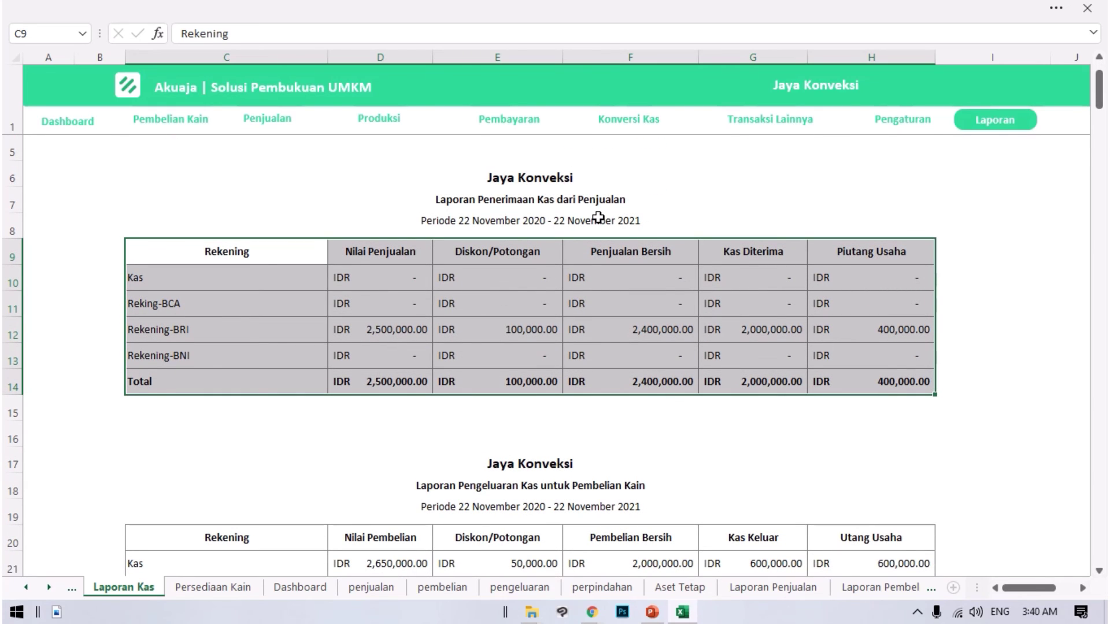
scroll(598, 237, "down", 1)
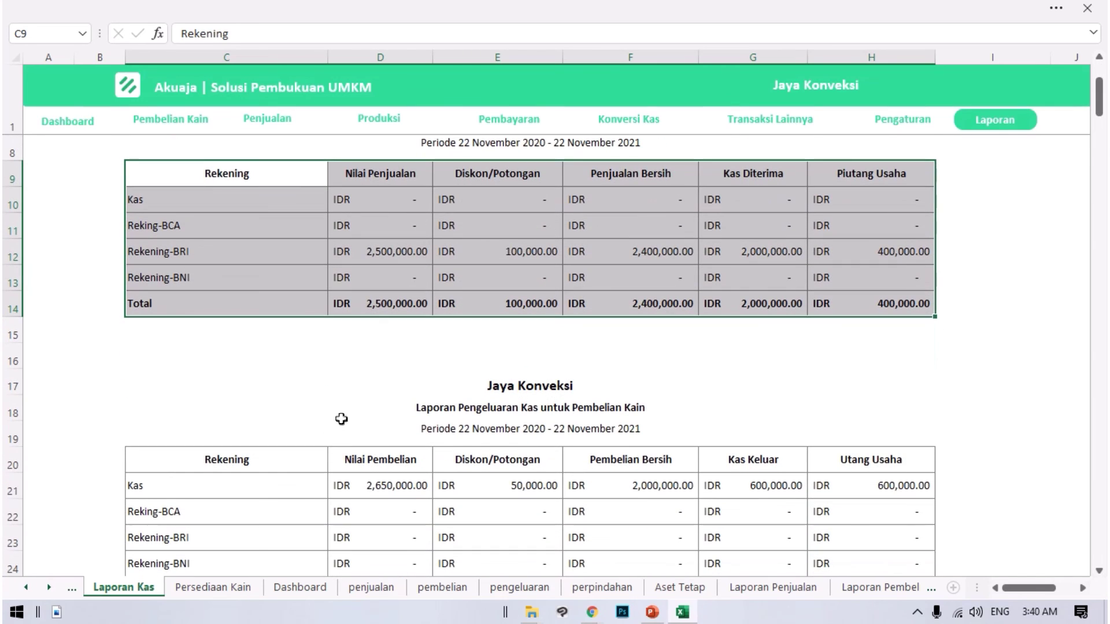
scroll(606, 419, "down", 1)
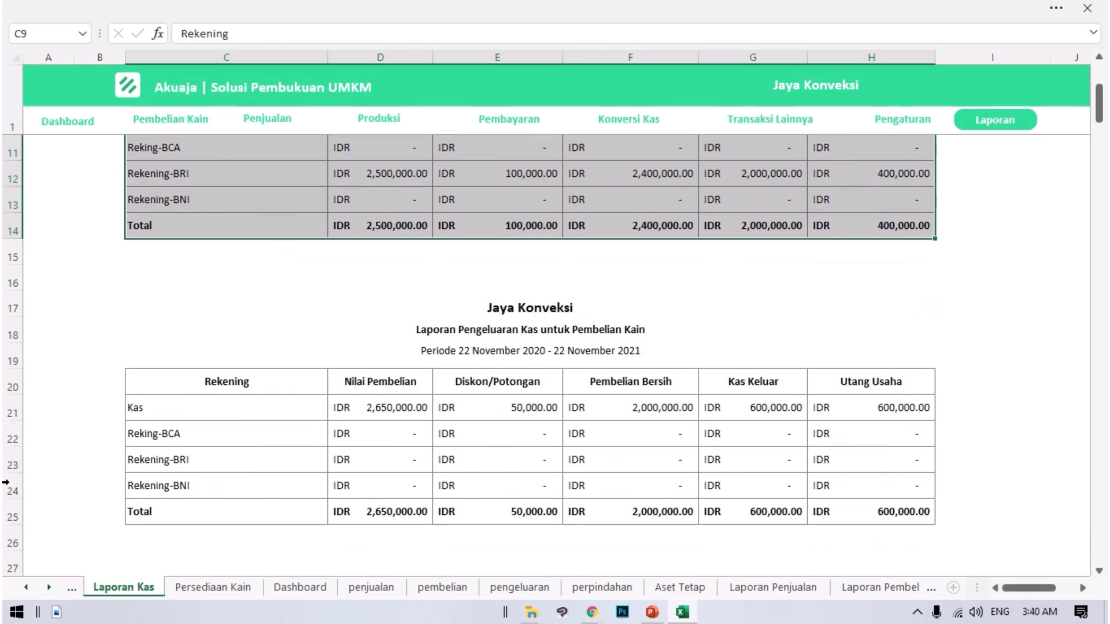
left_click(720, 413)
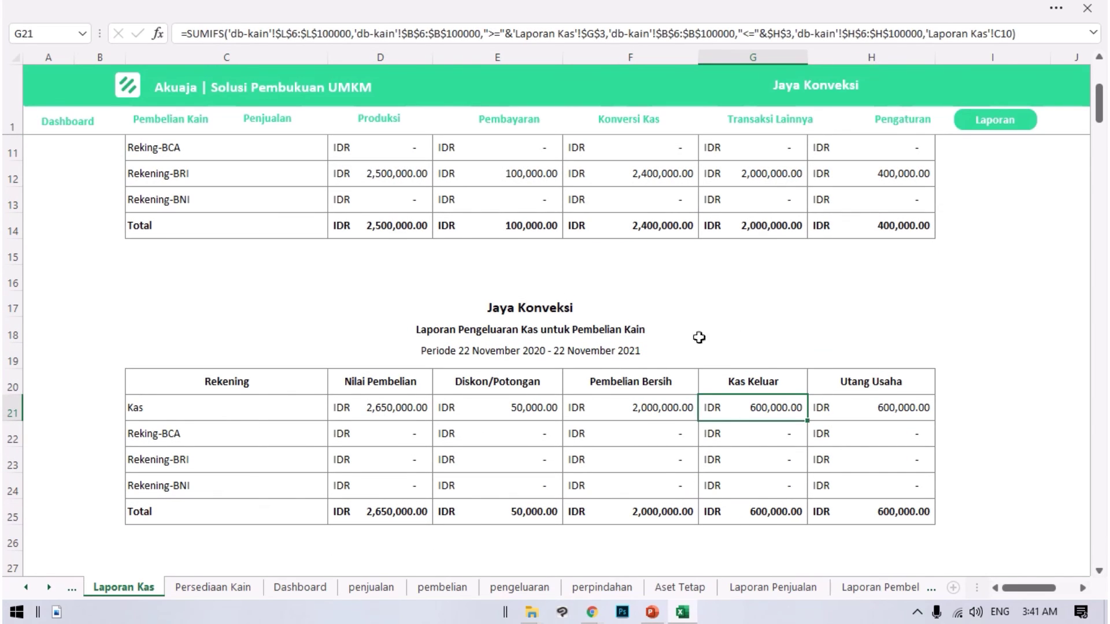
left_click(647, 404)
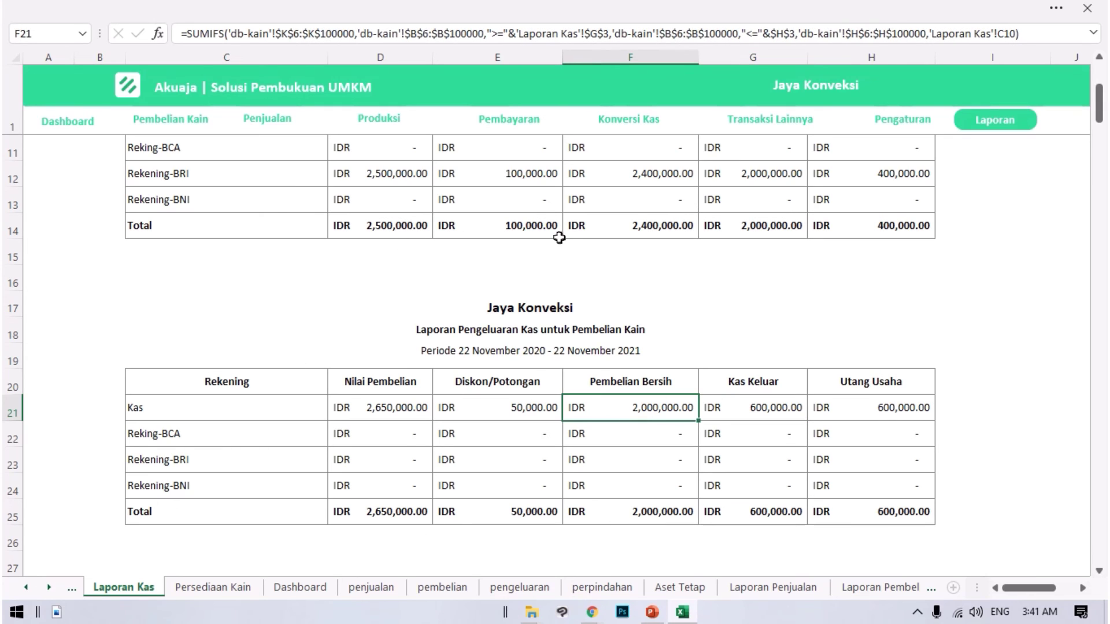
left_click(749, 409)
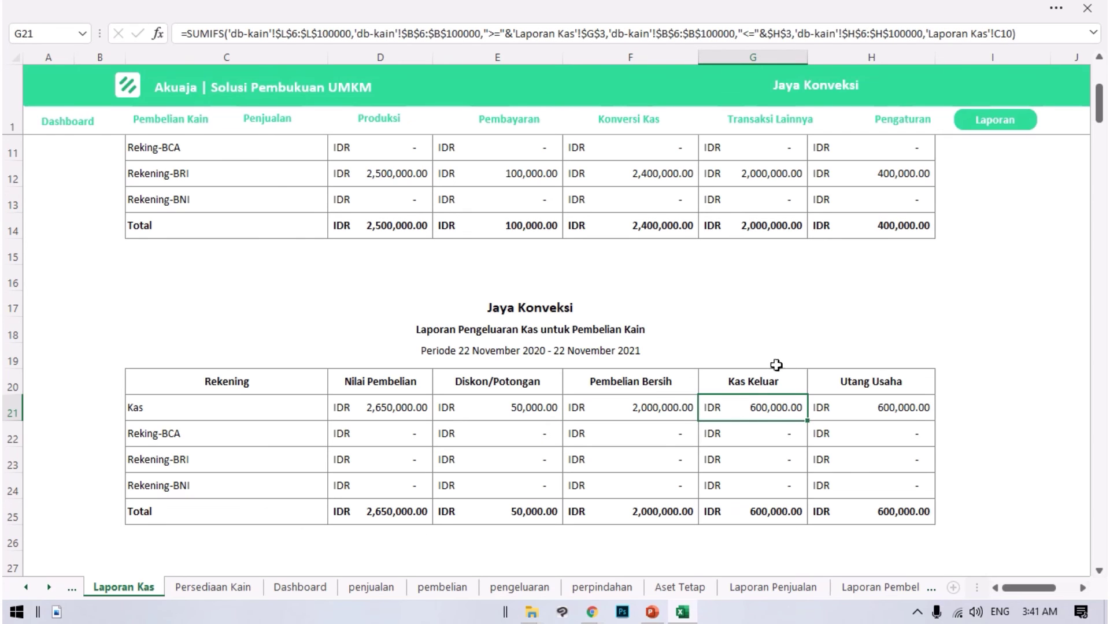
- Examine the Laporan Pengeluaran Kas untuk Pembayaran Biaya Oprasional table, covering its Jenis Pengeluaran rows and the paying accounts
scroll(777, 365, "down", 3)
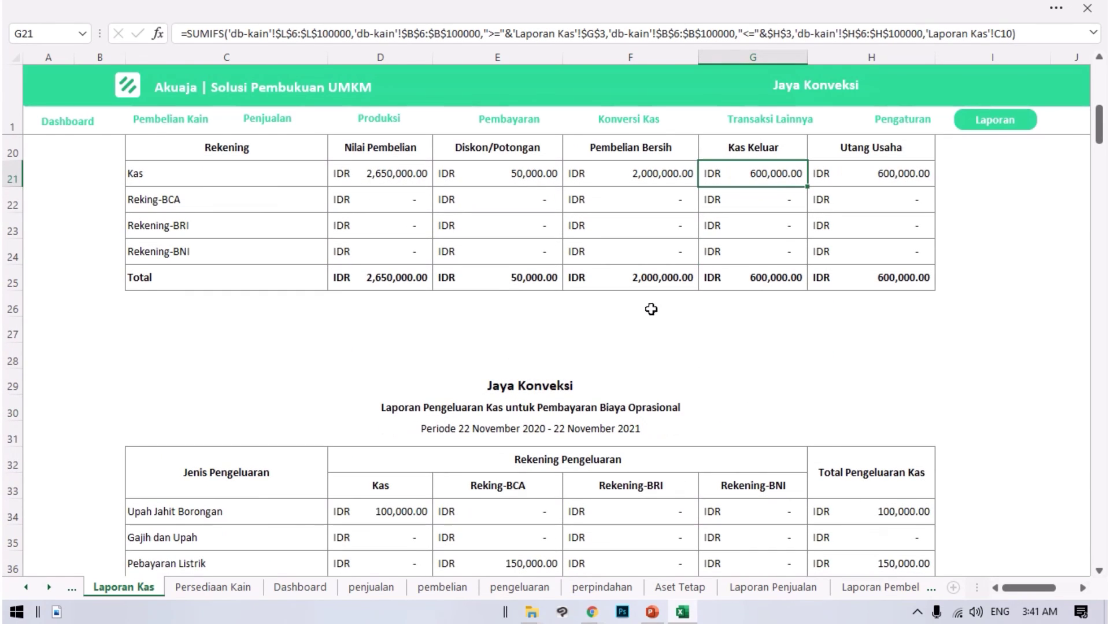
scroll(647, 308, "down", 3)
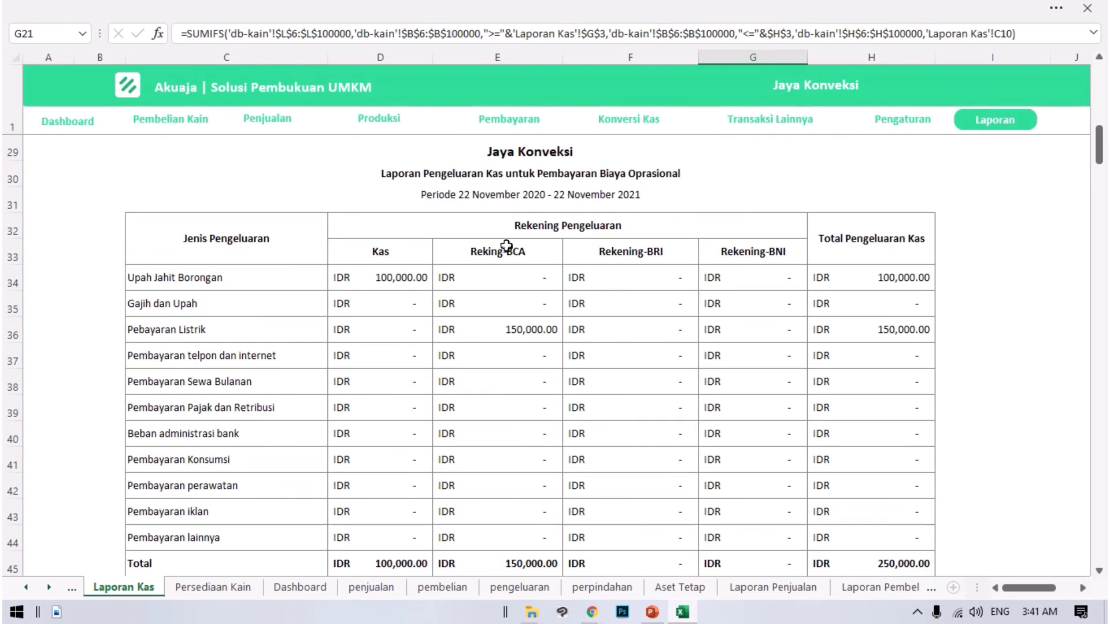
left_click(396, 173)
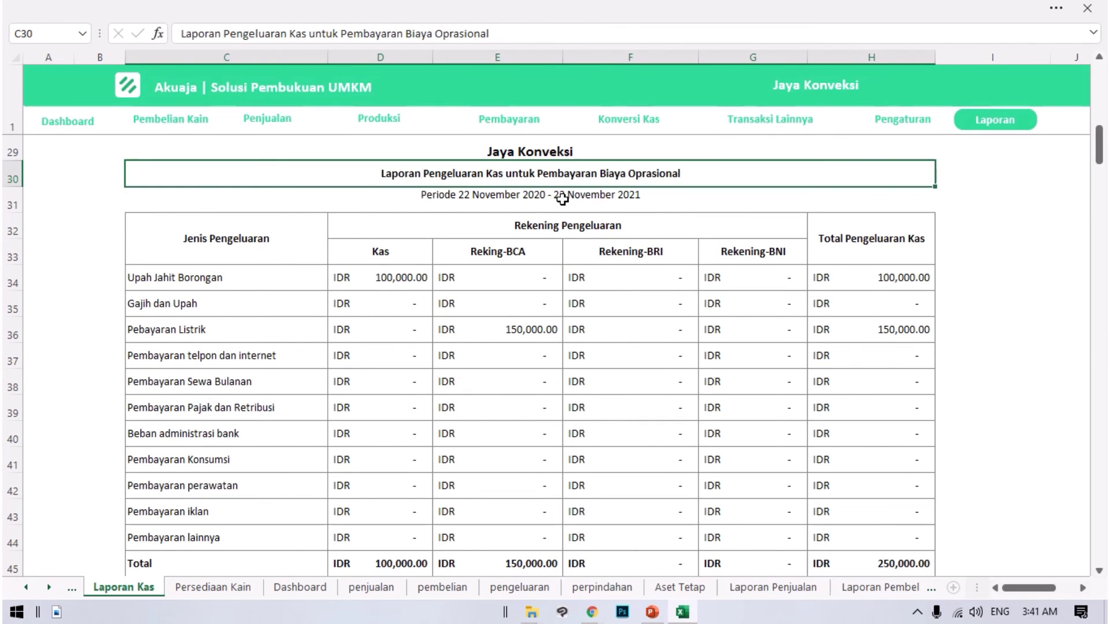
left_click(185, 280)
left_click_drag(225, 280, 496, 322)
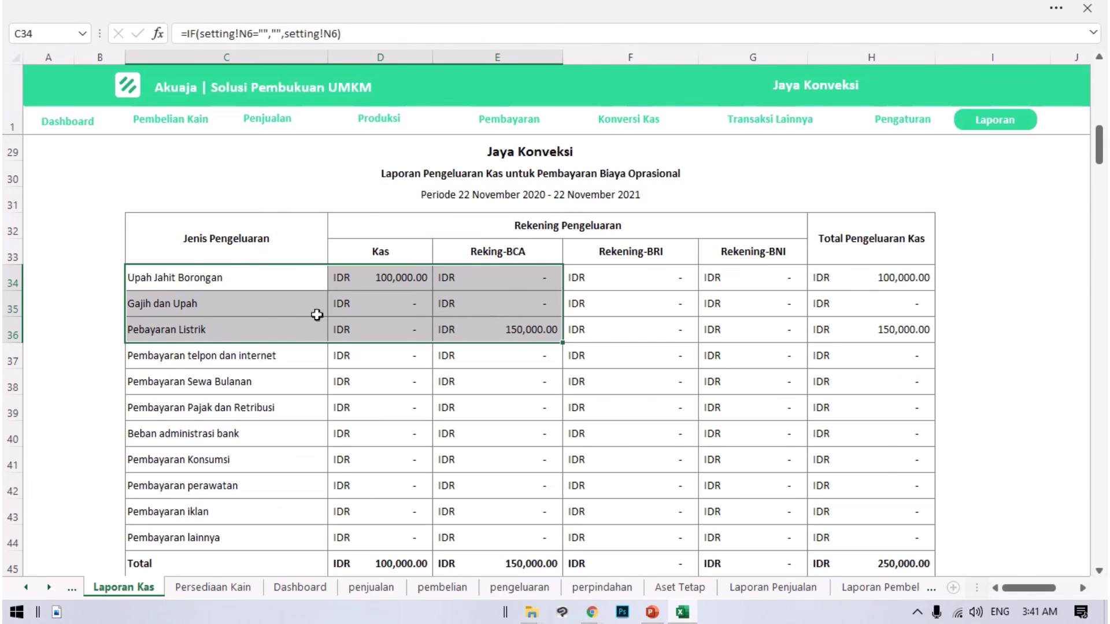
left_click(184, 302)
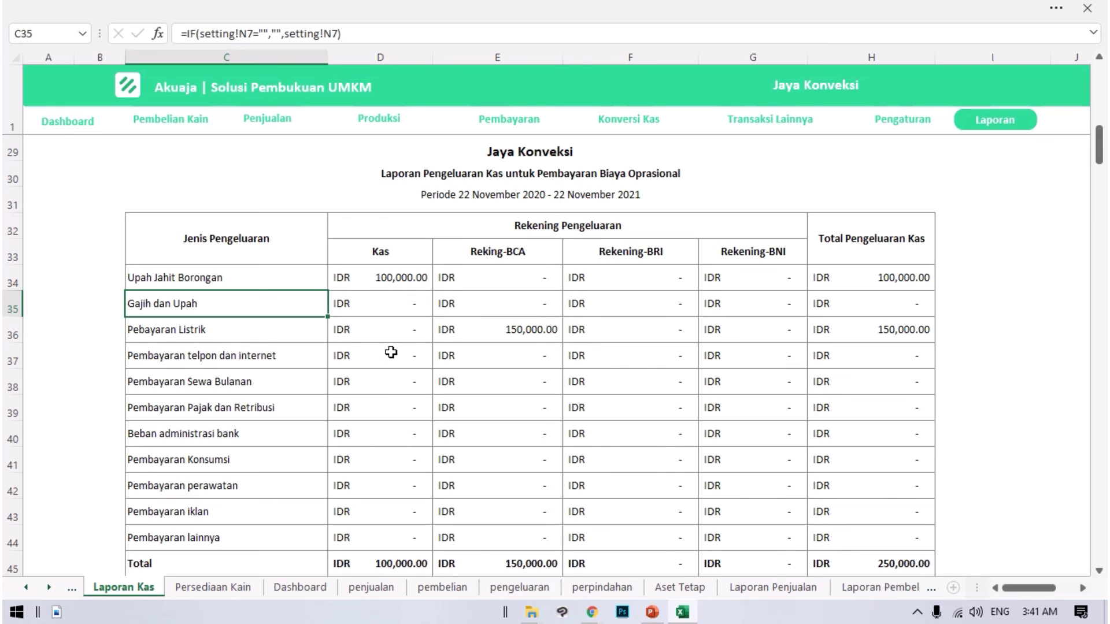
left_click_drag(134, 215, 917, 508)
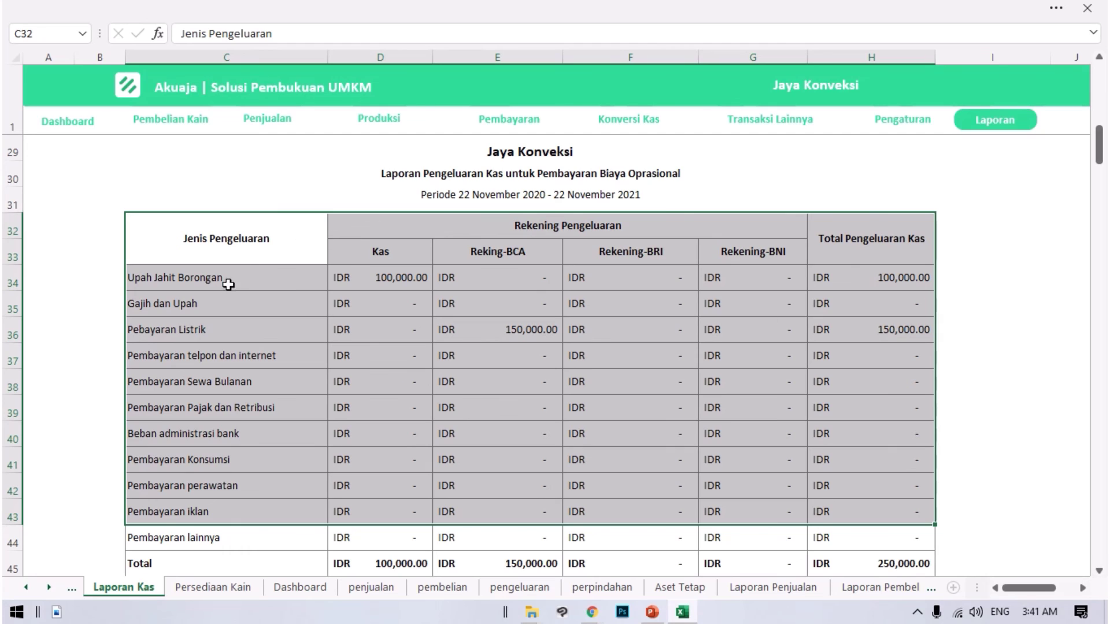
- Check which accounts paid the Upah Jahit Borongan and Pebayaran Listrik expenses in the operational cost table
left_click(230, 303)
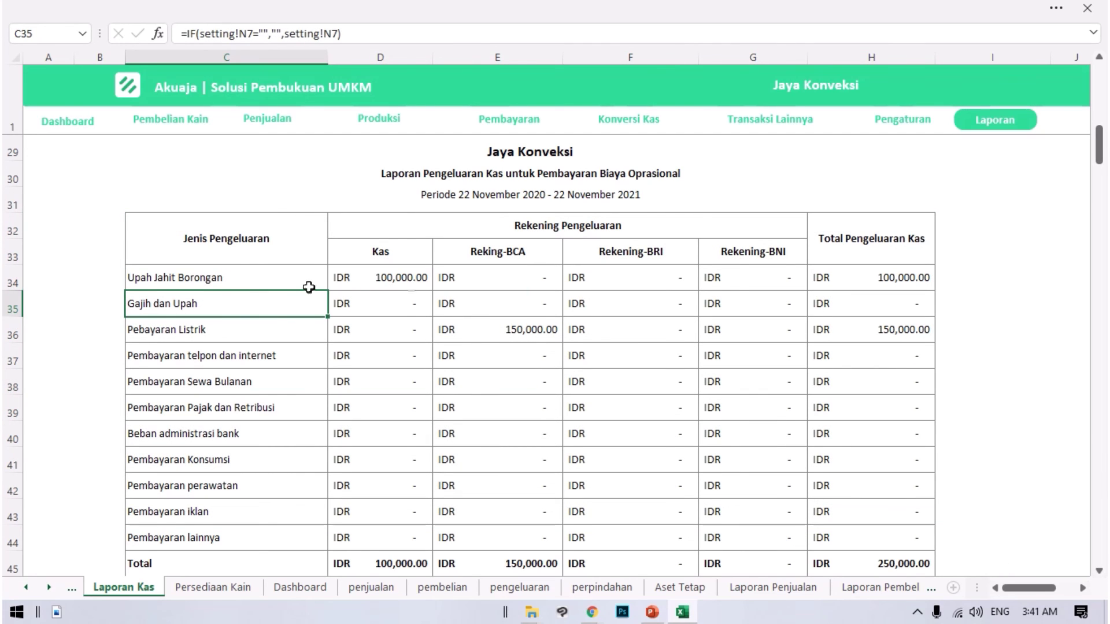
left_click(360, 267)
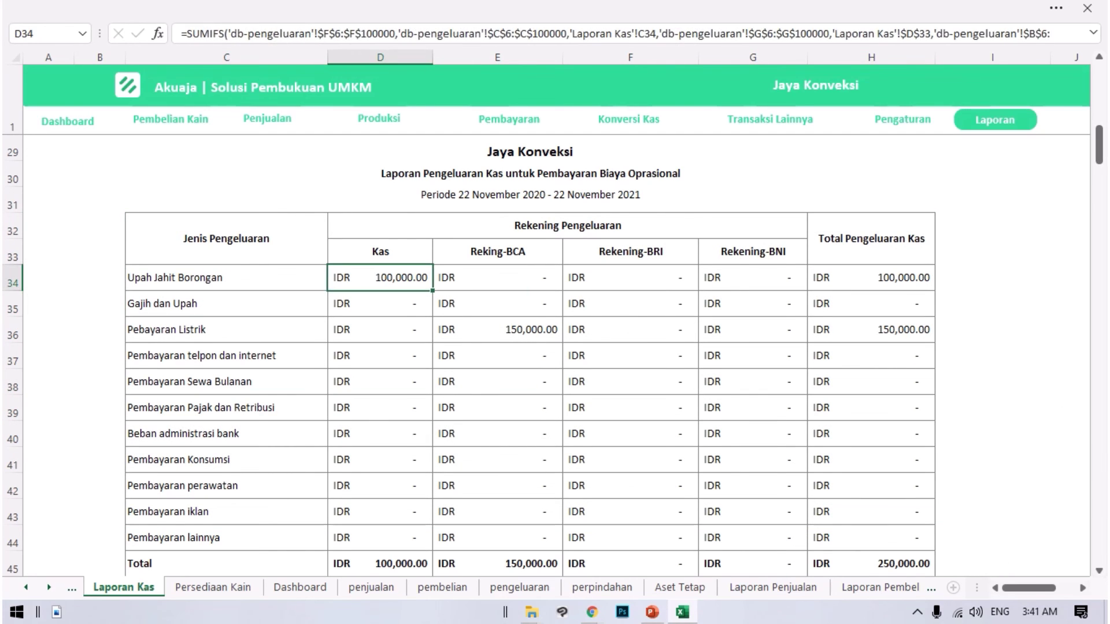
left_click(172, 279)
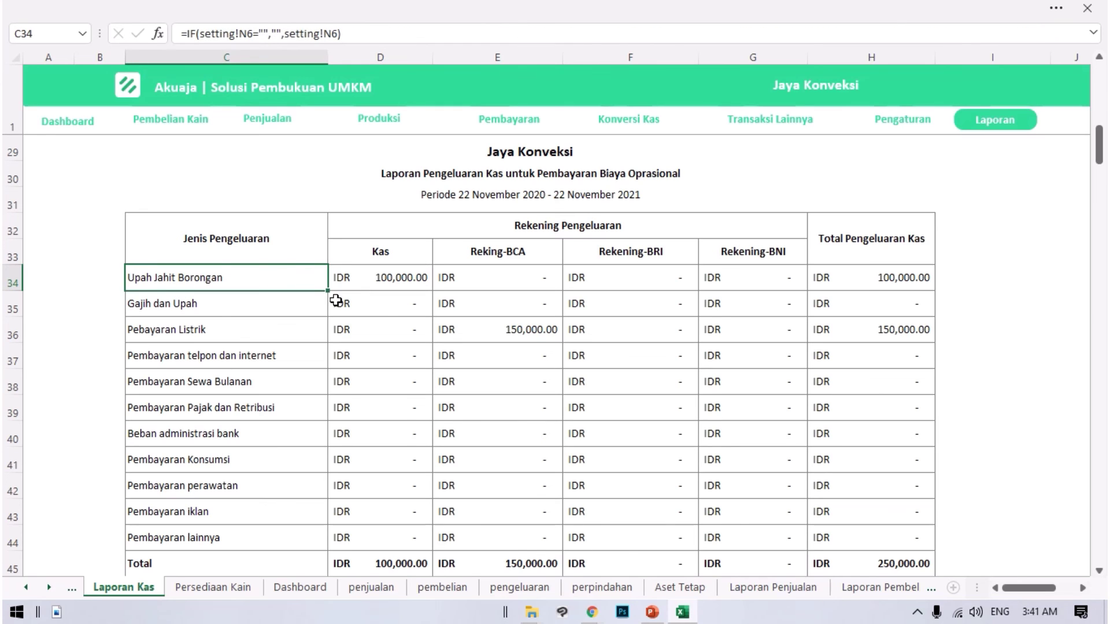
left_click_drag(404, 247, 408, 280)
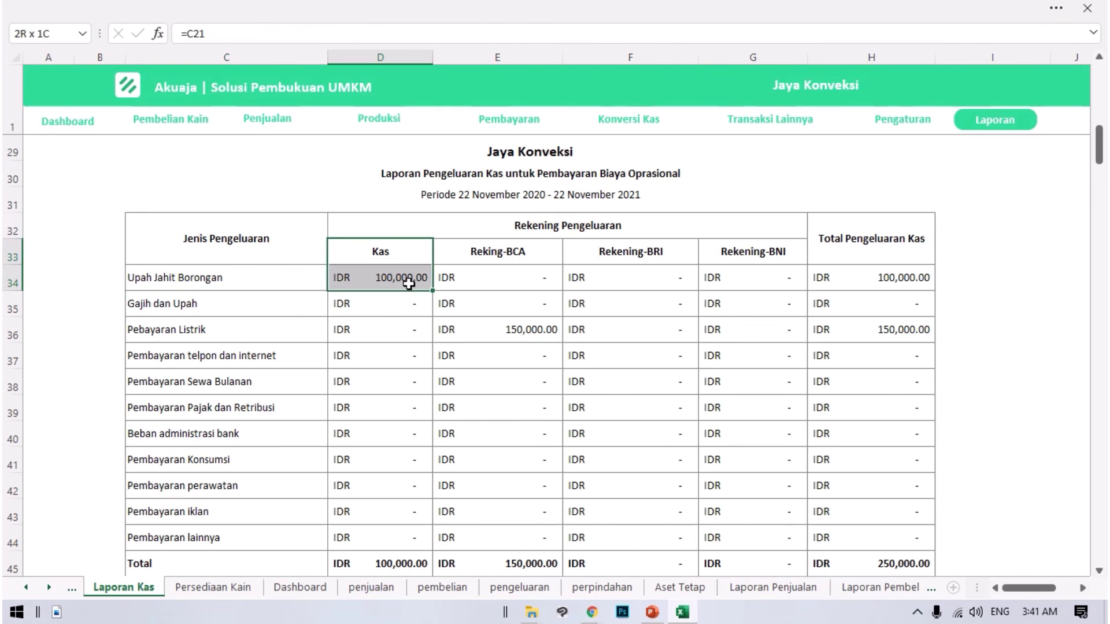
left_click(155, 333)
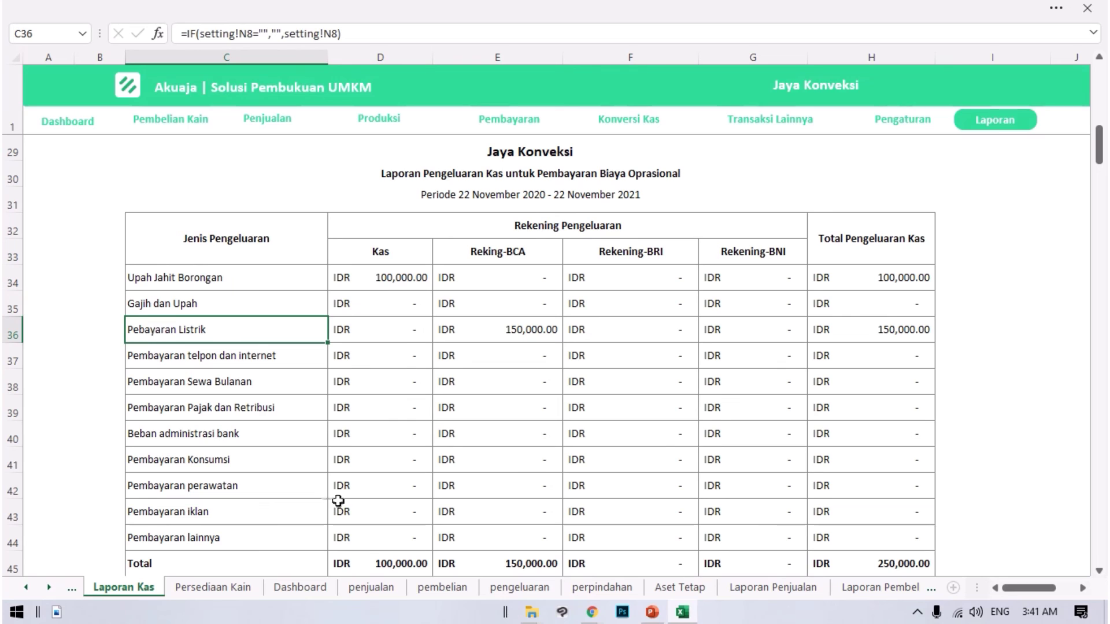
left_click(512, 249)
- Examine the Laporan Transaksi Kas Lainnya table, including the Pengambilan Pribadi row across the accounts and its Reking-BCA amount
scroll(690, 383, "down", 1)
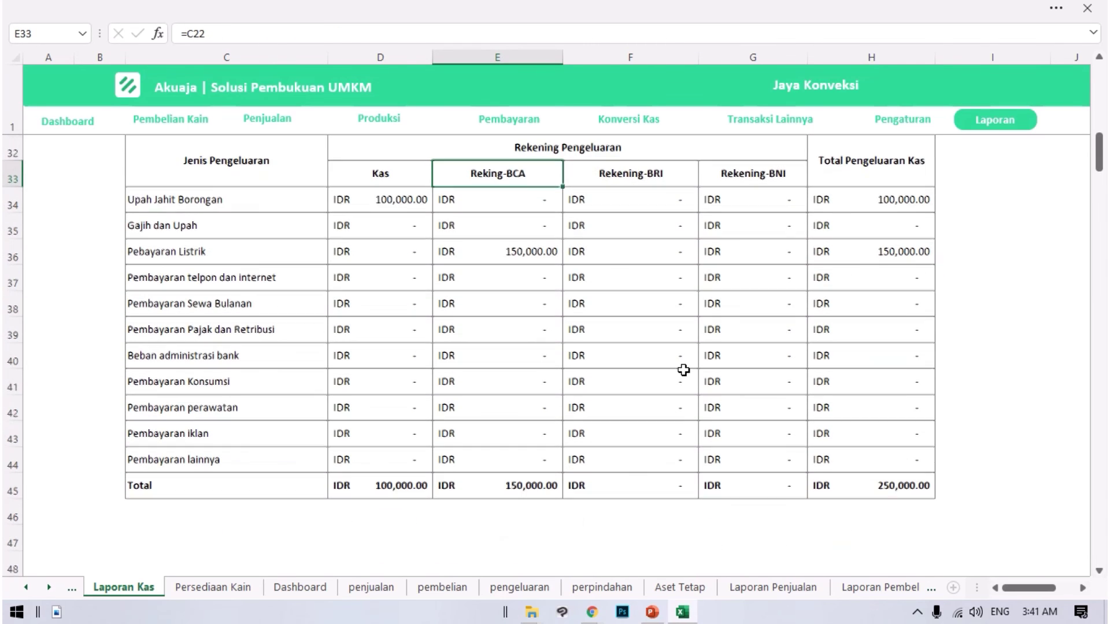
scroll(684, 370, "down", 3)
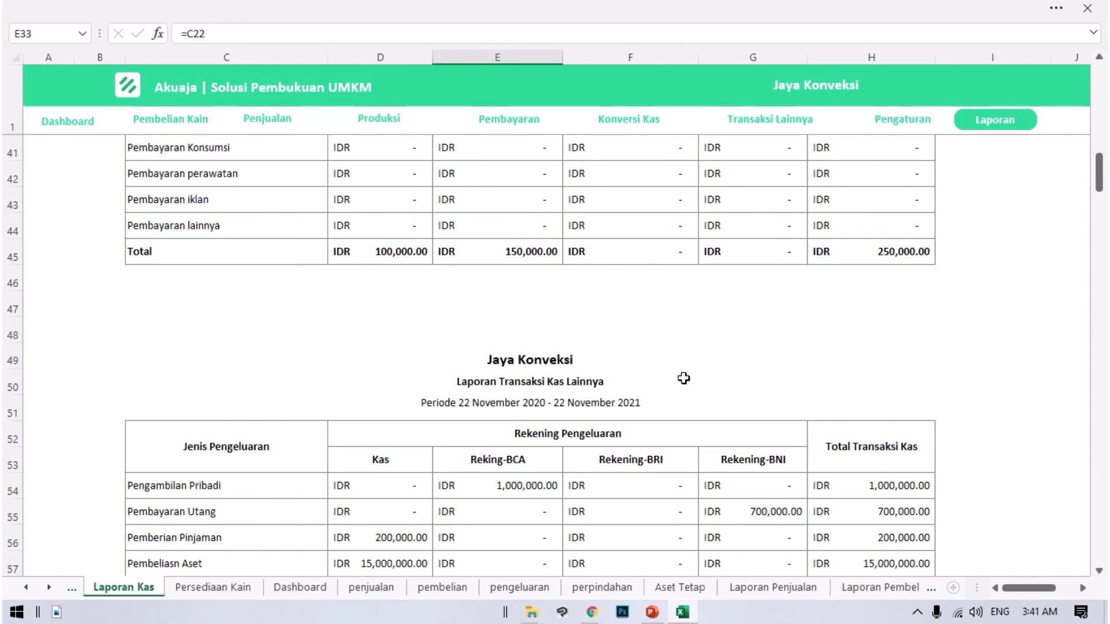
scroll(684, 379, "down", 1)
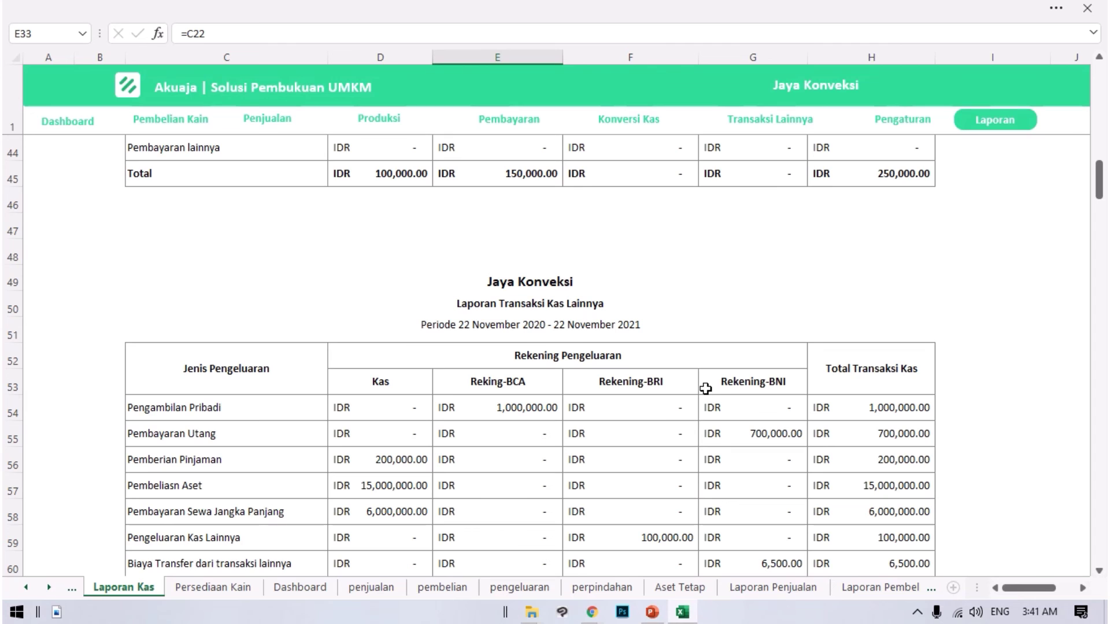
scroll(717, 397, "down", 1)
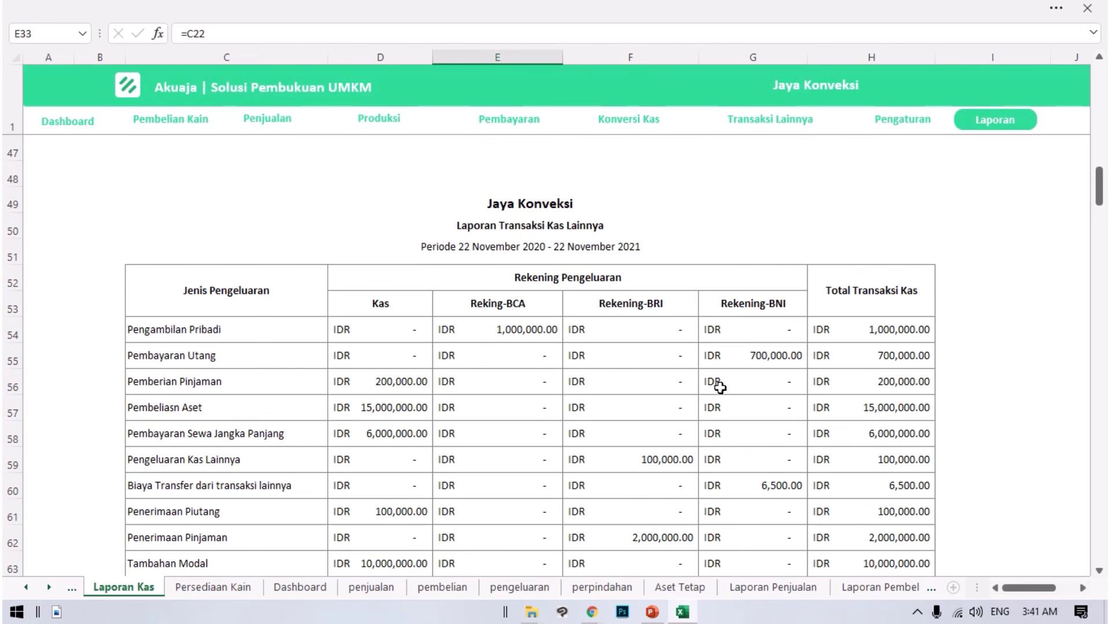
scroll(645, 253, "down", 1)
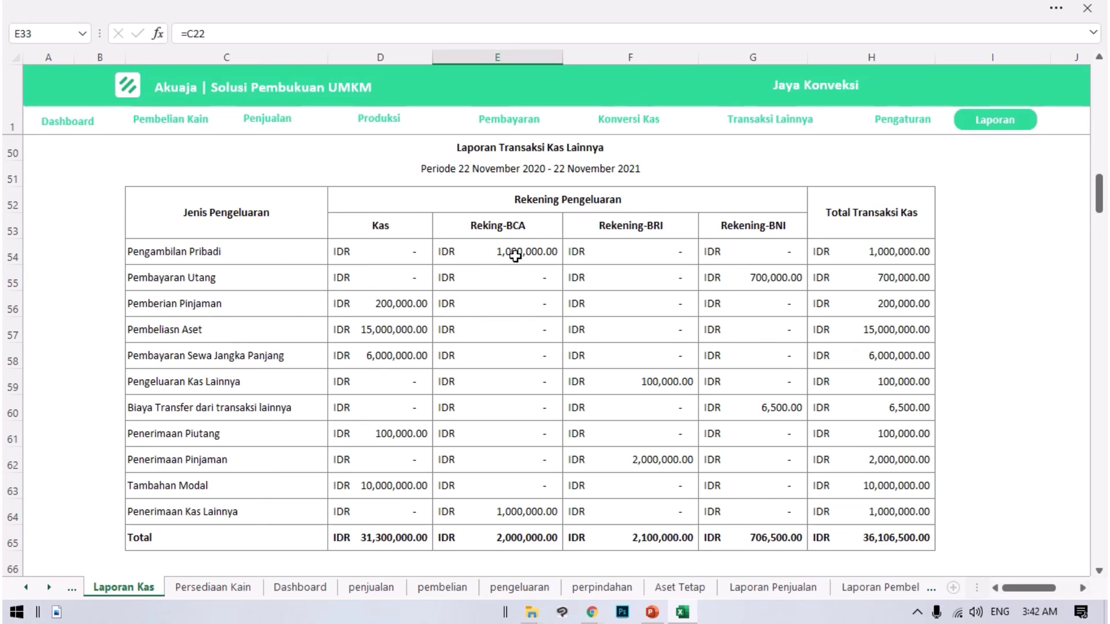
left_click_drag(150, 247, 730, 255)
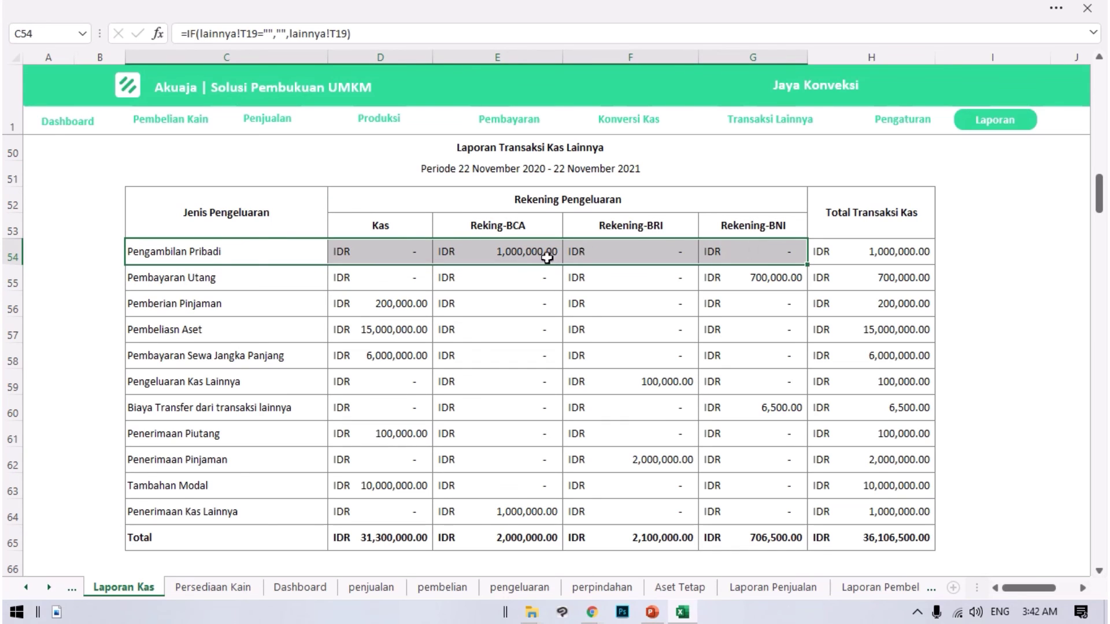
left_click(527, 260)
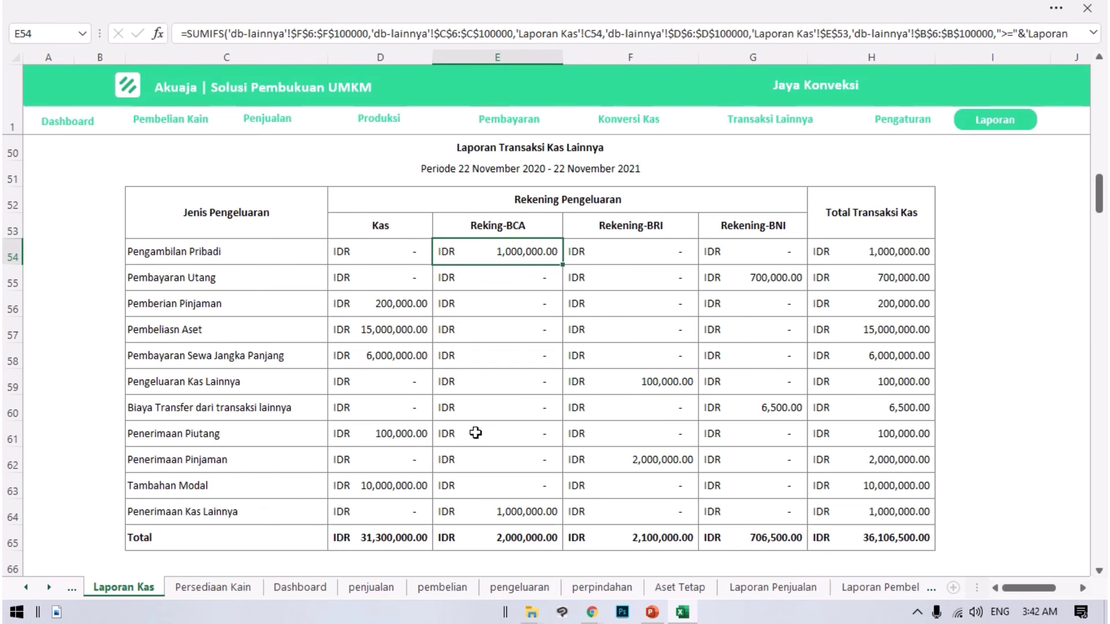
left_click_drag(222, 219, 920, 523)
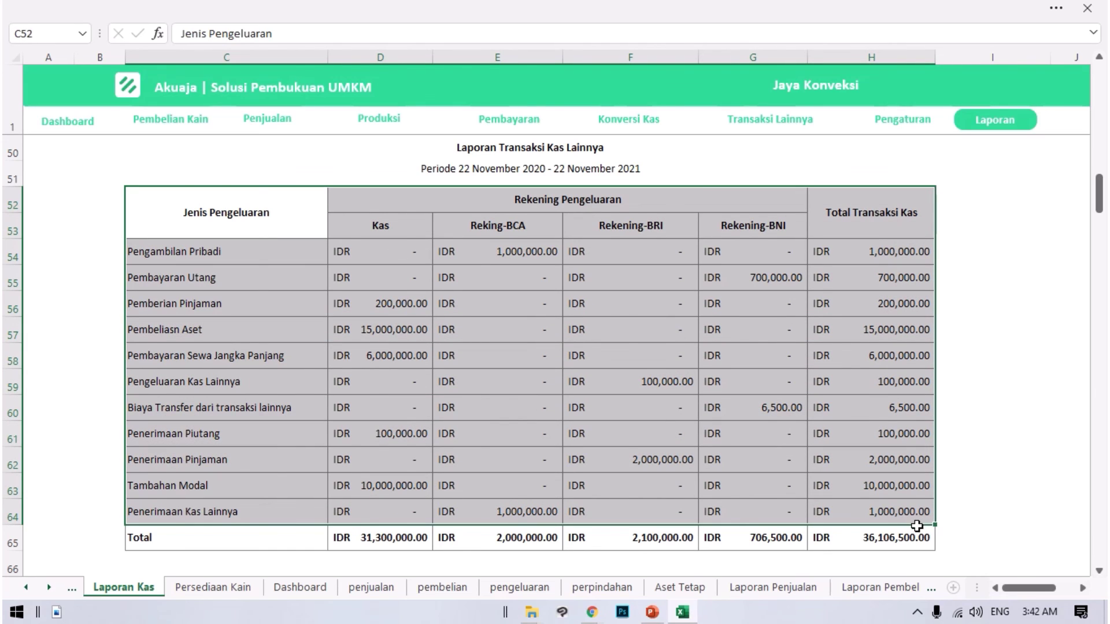
- Examine the Laporan Mutasi Rekening table with its Masuk and Keluar rows for each account
scroll(879, 523, "down", 1)
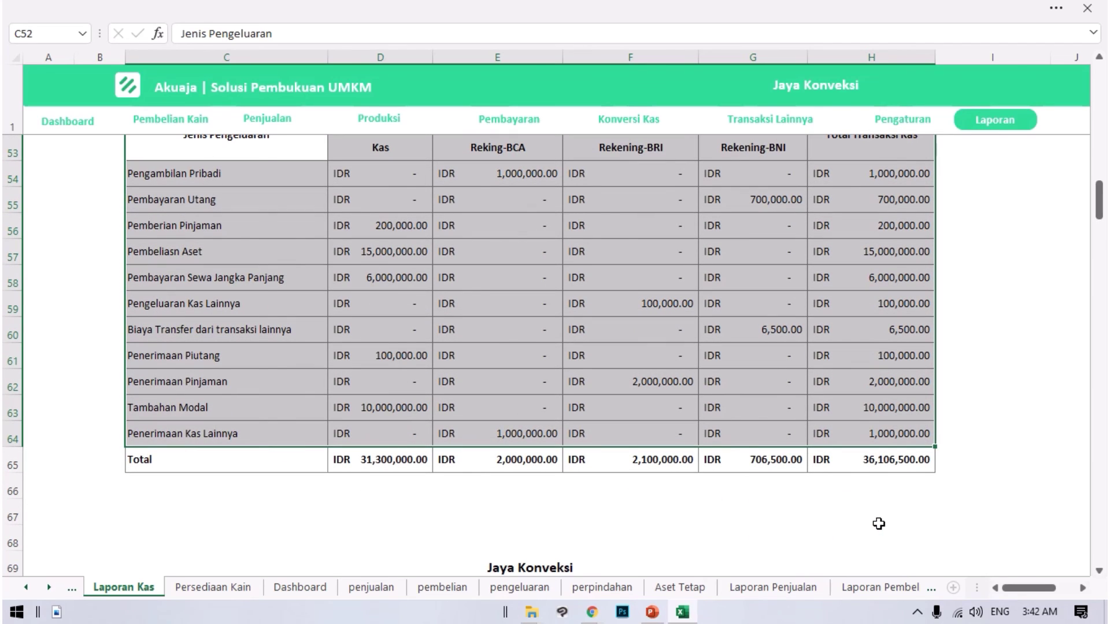
scroll(723, 475, "down", 1)
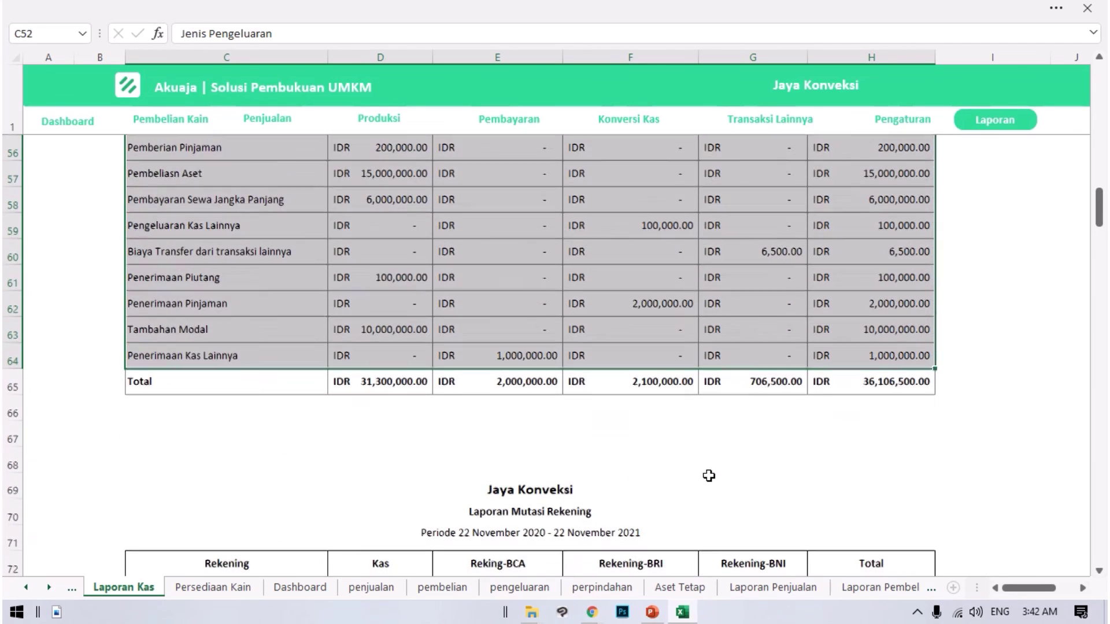
scroll(709, 476, "down", 1)
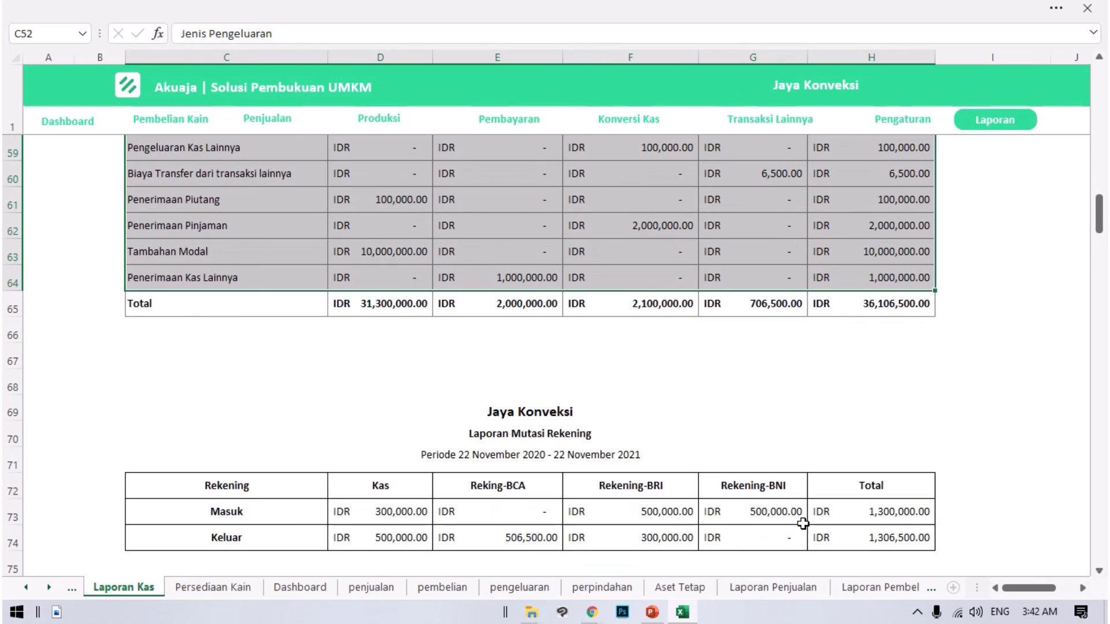
scroll(664, 481, "down", 2)
left_click(508, 279)
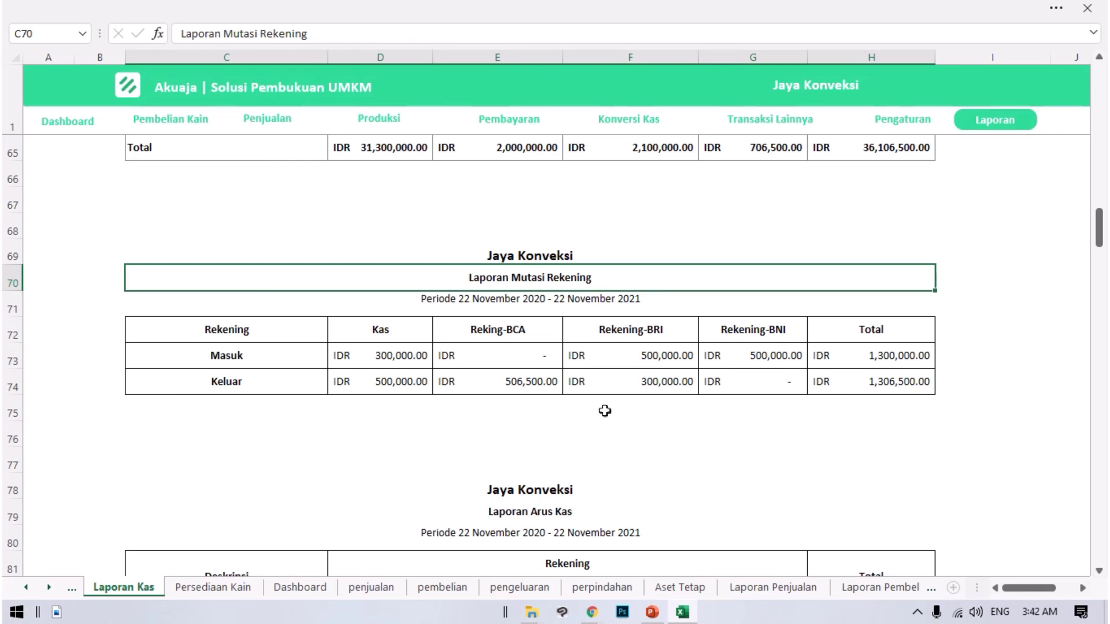
left_click_drag(188, 327, 820, 377)
left_click(252, 365)
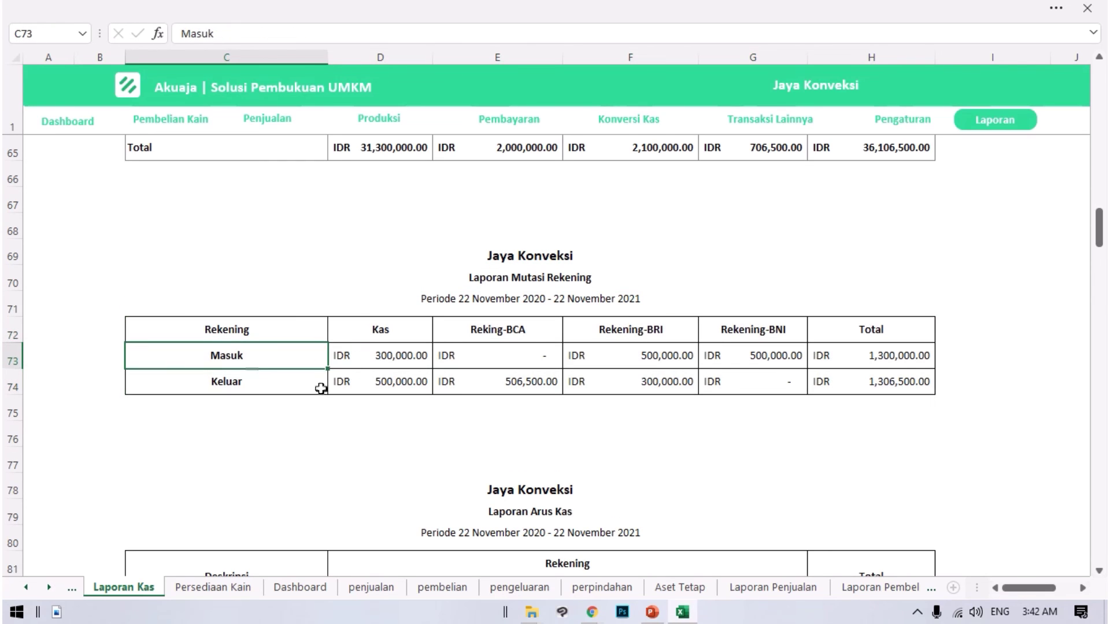
- Check the Masuk amounts for Kas and Rekening-BRI and the Keluar amounts for Kas and Reking-BCA in Laporan Mutasi Rekening
left_click(391, 356)
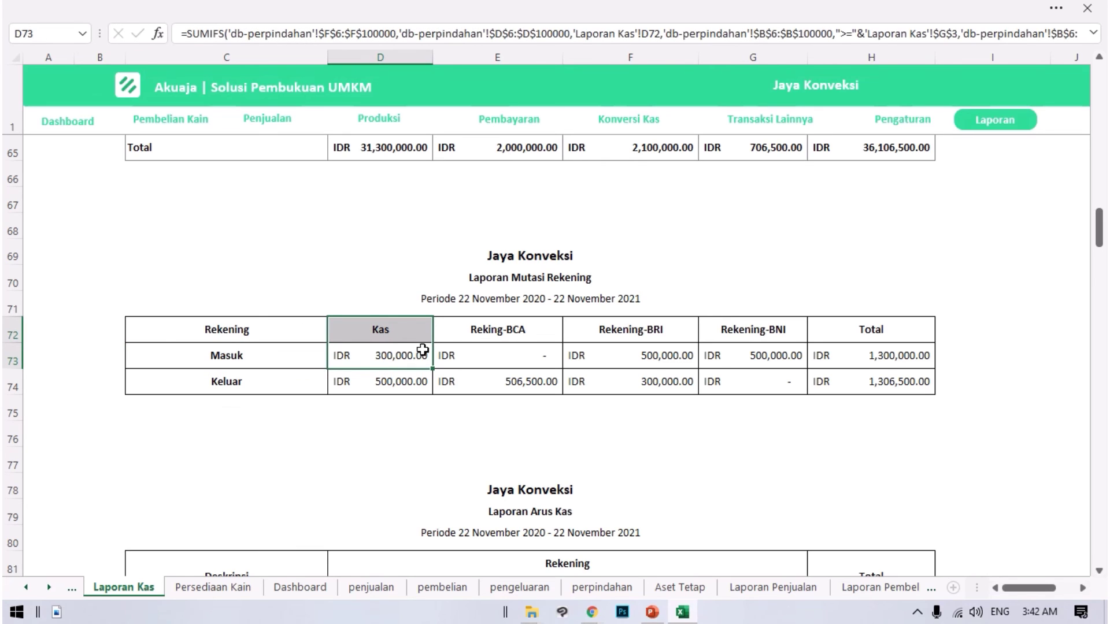
left_click(668, 362)
left_click_drag(653, 357, 661, 338)
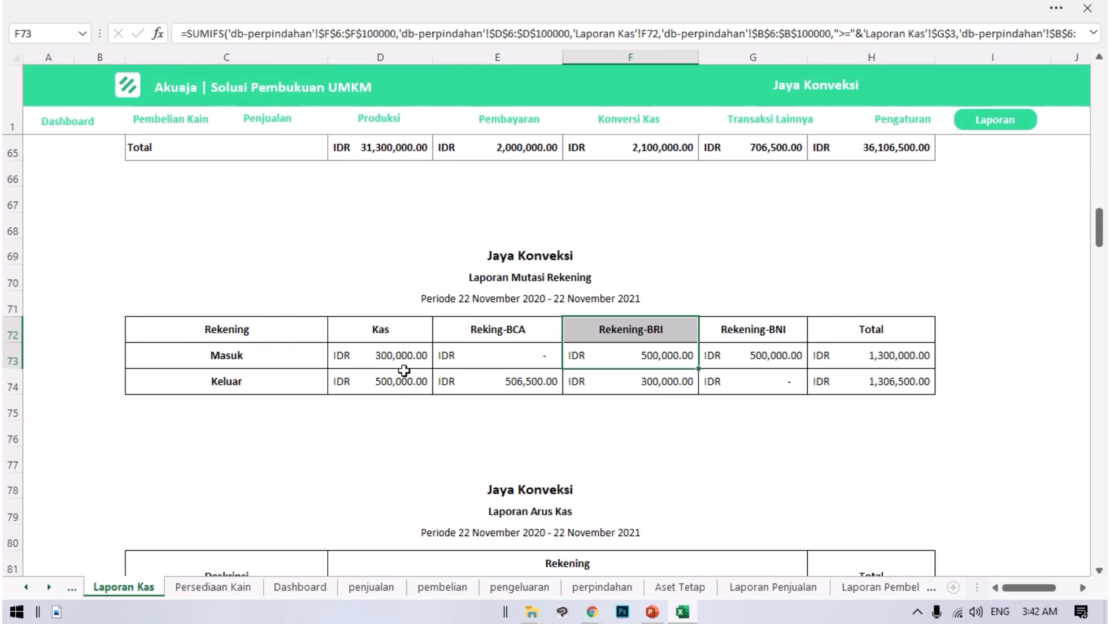
left_click(385, 388)
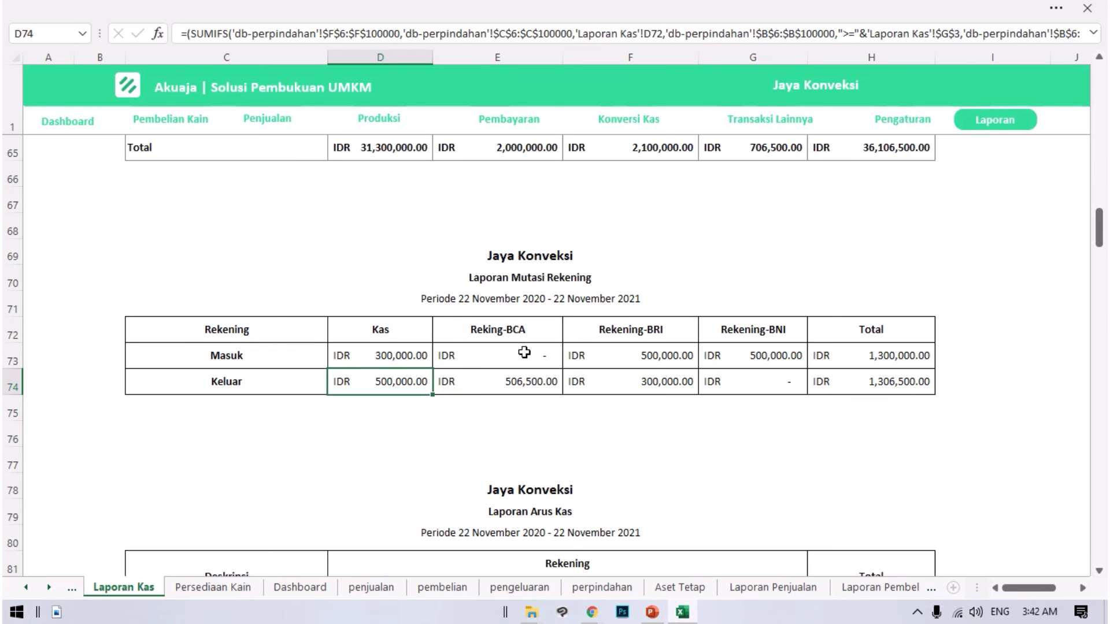
left_click(519, 391)
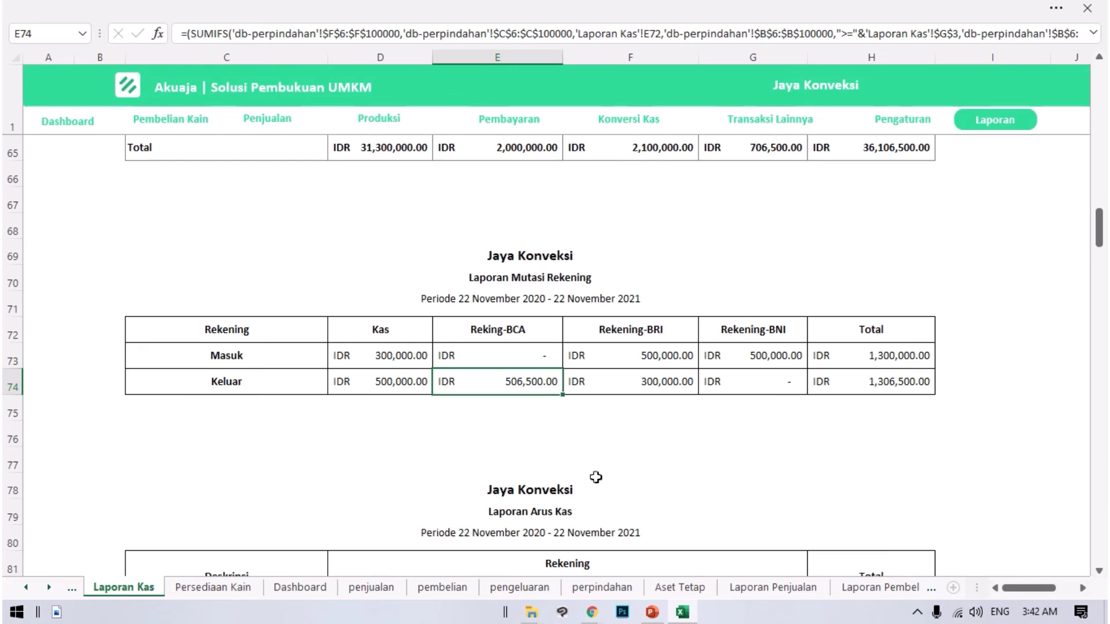
- Examine the Kas Masuk rows and the Total Kas Masuk row in the Laporan Arus Kas table
scroll(748, 420, "down", 1)
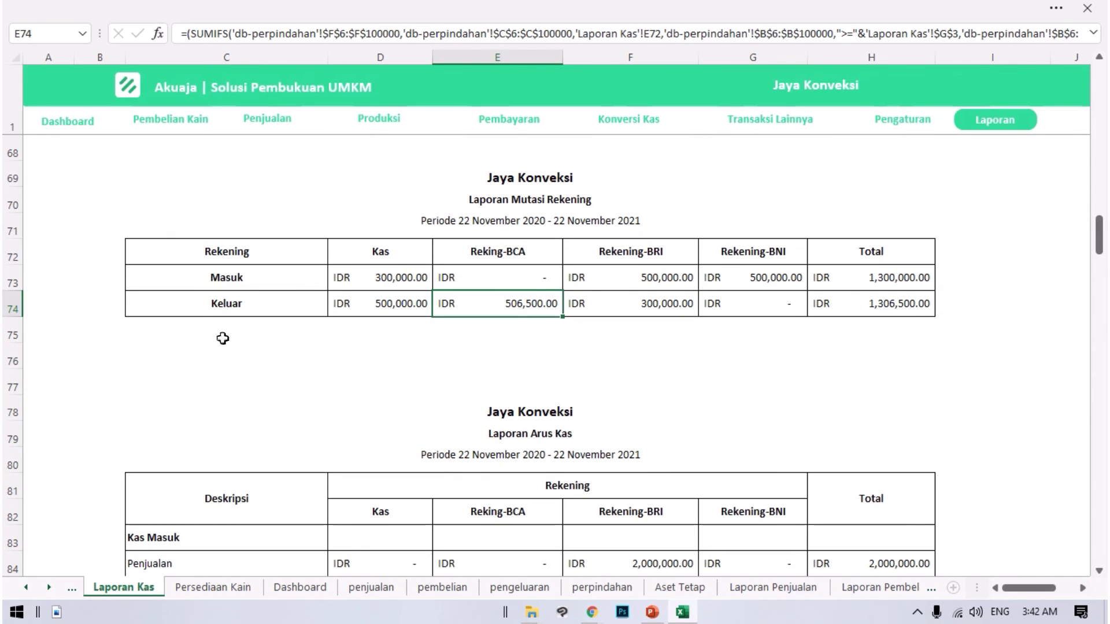
scroll(828, 387, "down", 3)
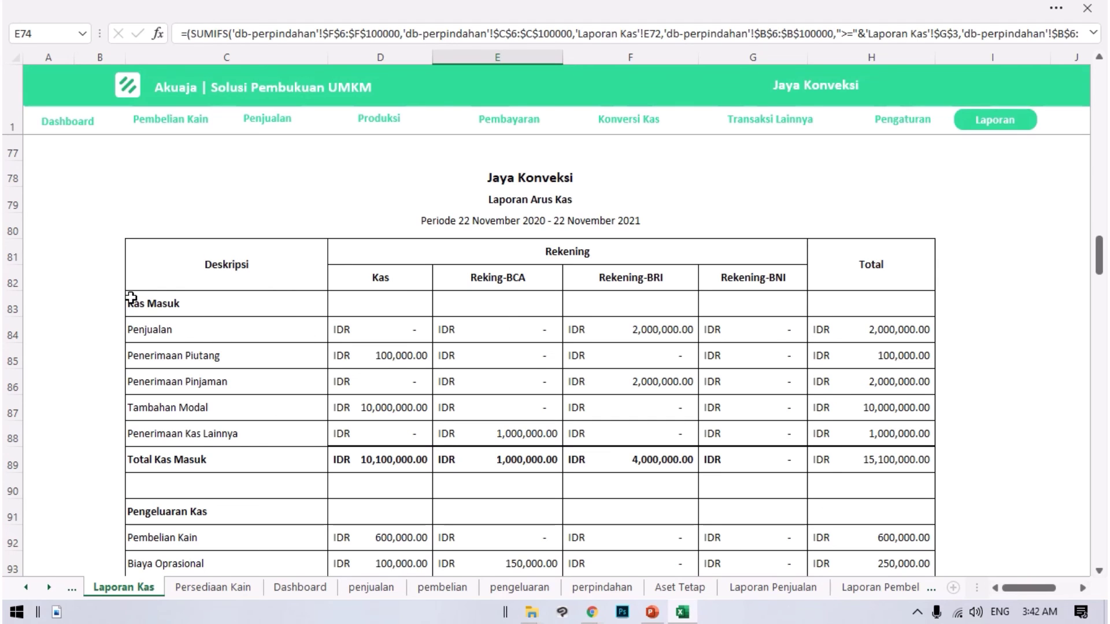
left_click_drag(127, 460, 838, 471)
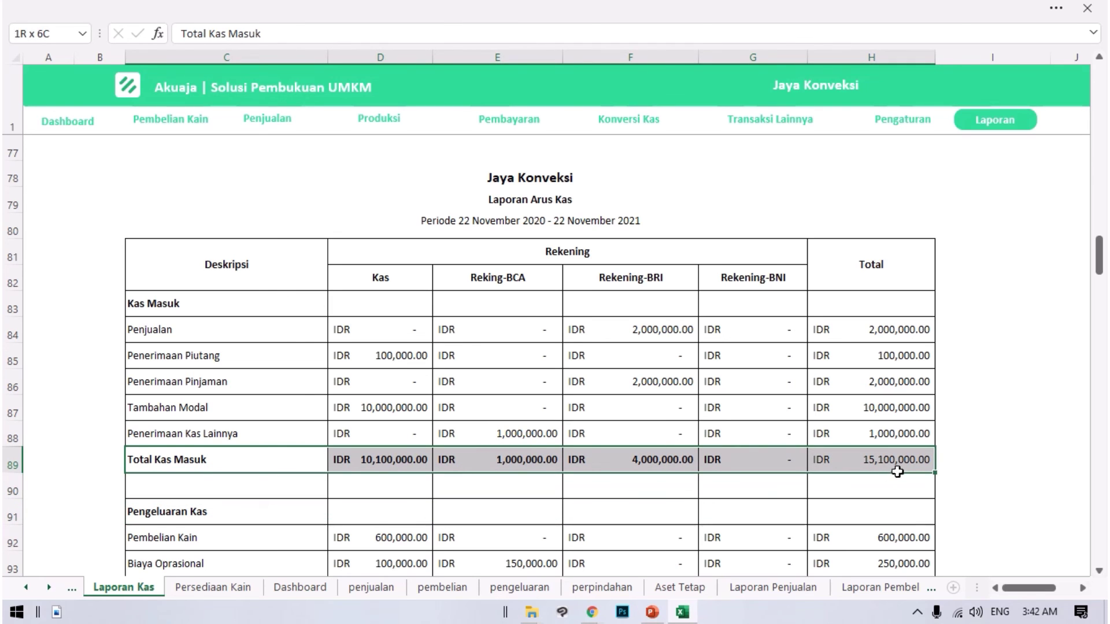
left_click_drag(168, 332, 921, 434)
- Examine the Pengeluaran Kas rows in Laporan Arus Kas and compare Total Kas Masuk with Total Kas Keluar
scroll(597, 418, "down", 3)
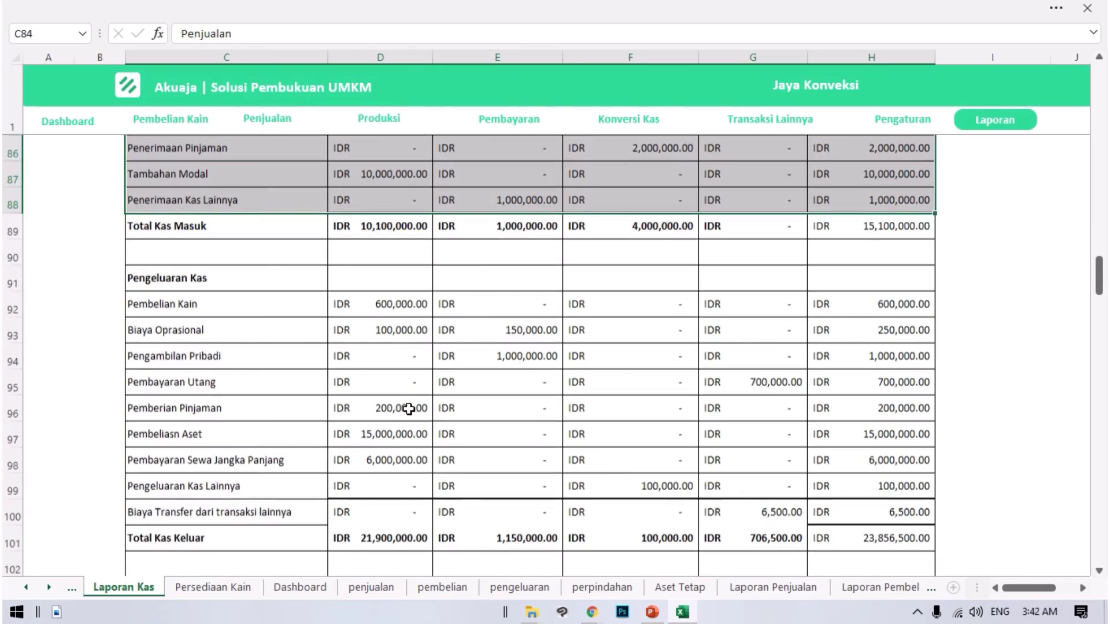
left_click_drag(156, 299, 836, 477)
scroll(555, 480, "down", 1)
scroll(508, 414, "up", 1)
left_click(151, 227)
left_click_drag(152, 226, 912, 225)
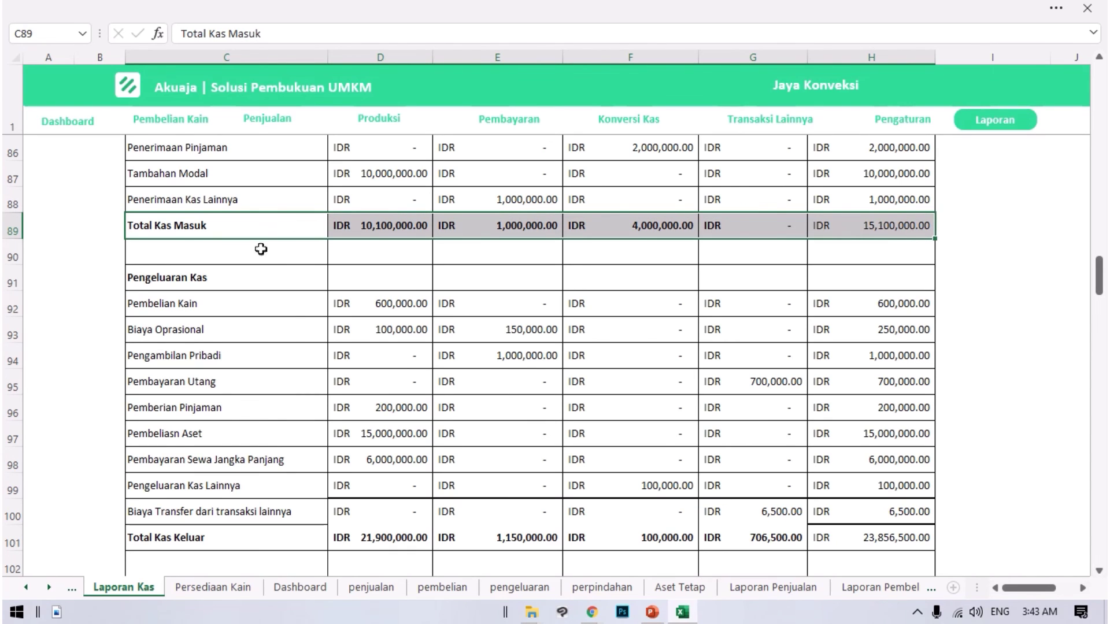
scroll(1026, 236, "down", 1)
left_click_drag(223, 457, 910, 460)
- Check the Saldo Kas Akhir row for every account in Laporan Arus Kas against the cash flow rows above it
scroll(761, 463, "down", 3)
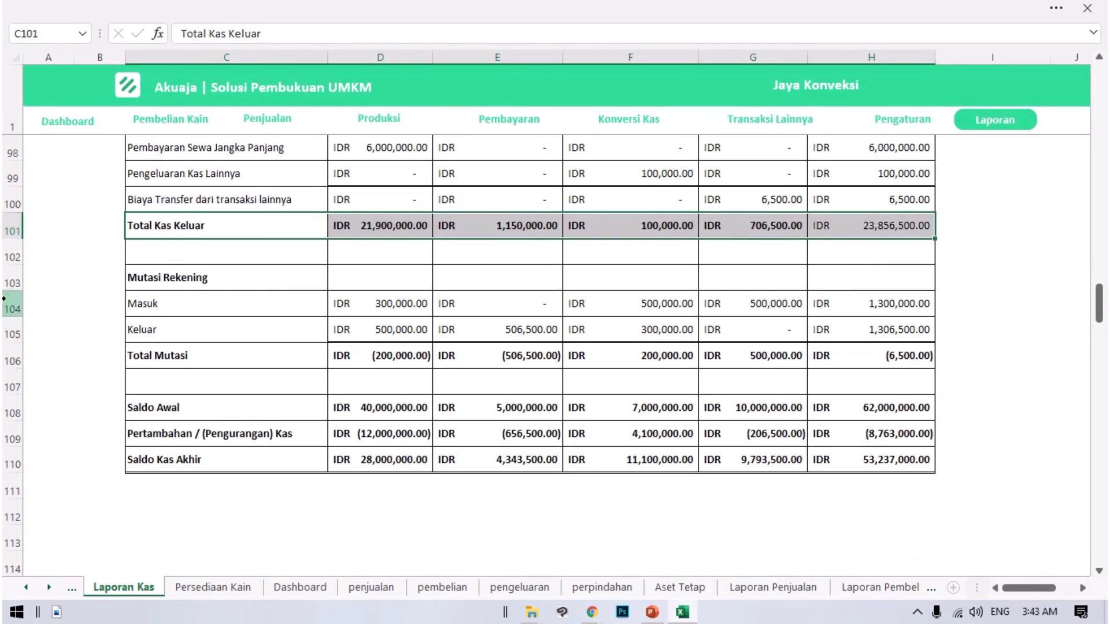
left_click_drag(81, 454, 897, 465)
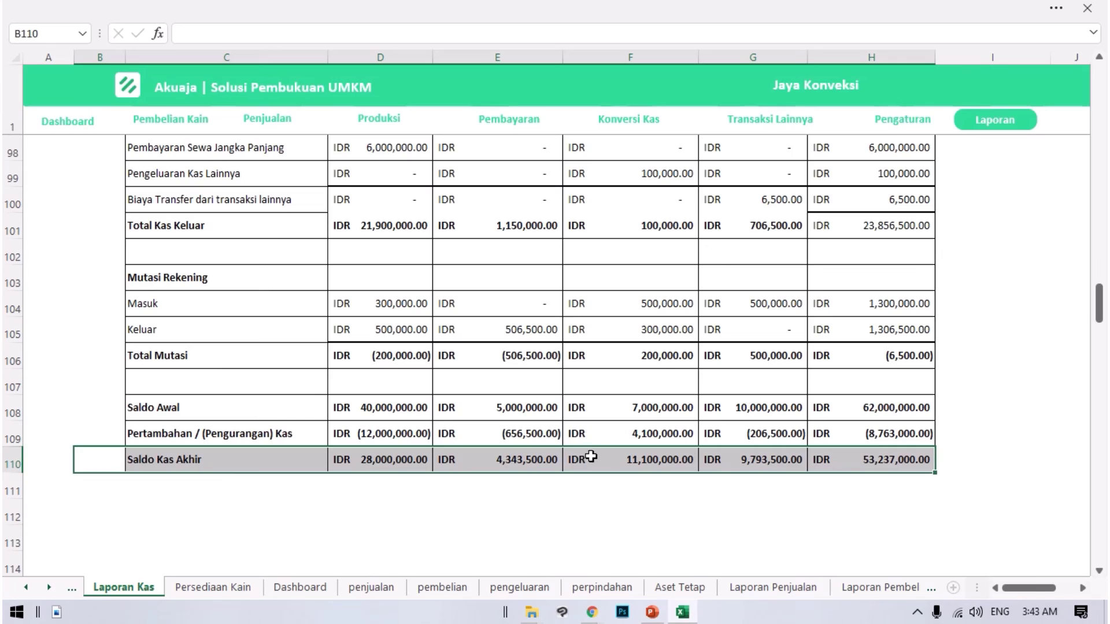
scroll(591, 457, "up", 1)
scroll(580, 447, "up", 1)
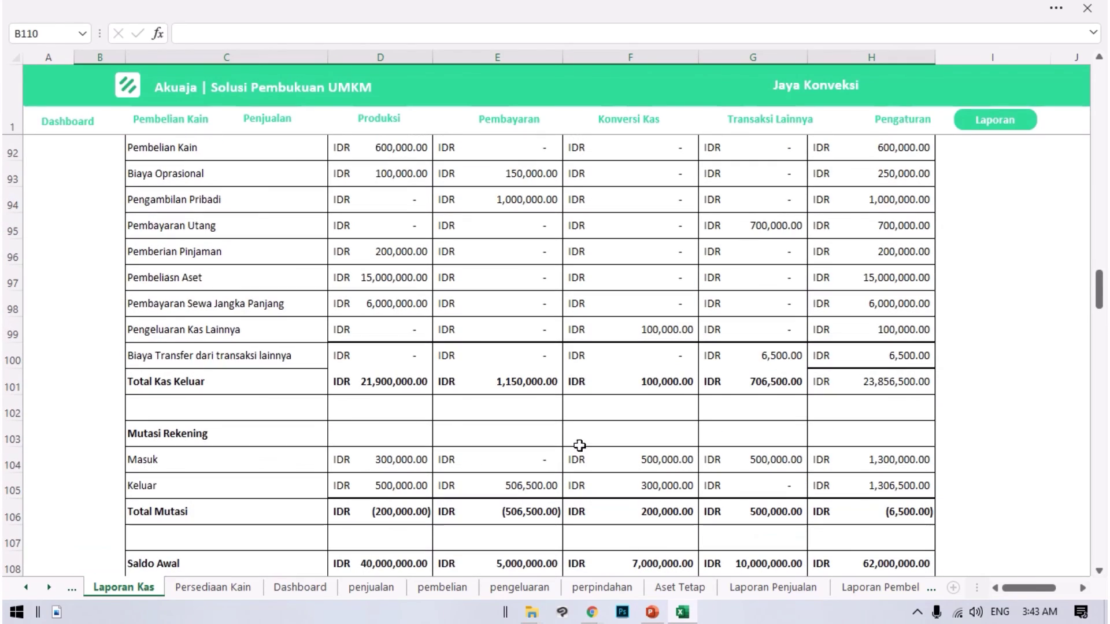
scroll(561, 435, "up", 2)
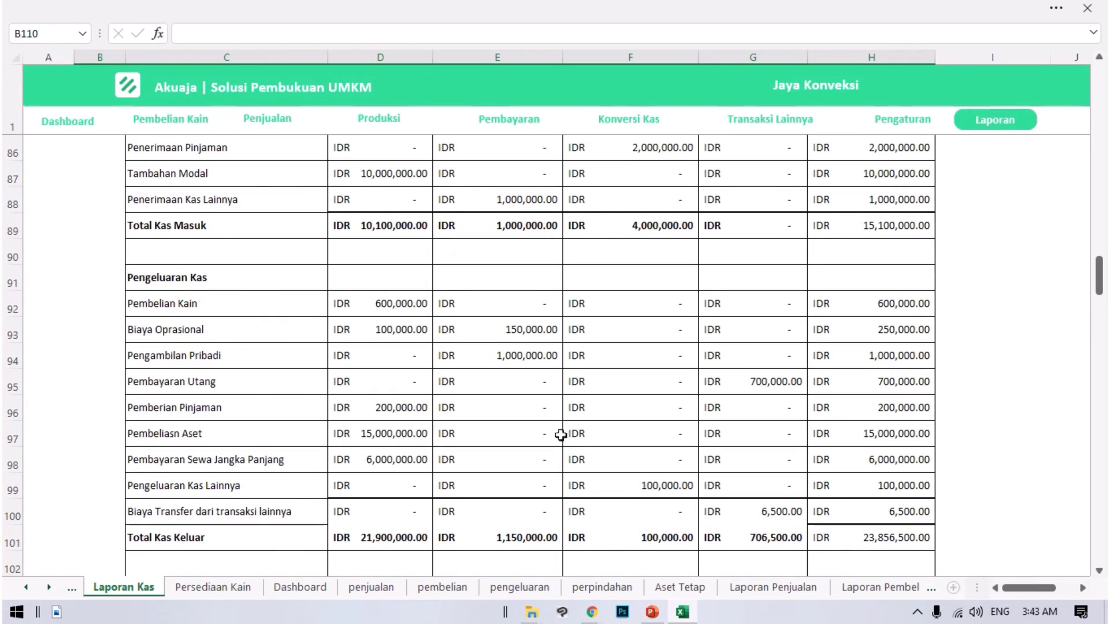
- Open the Laporan Pembelian Kain report and check the start and end dates of its report period
scroll(686, 340, "up", 3)
scroll(1053, 270, "up", 13)
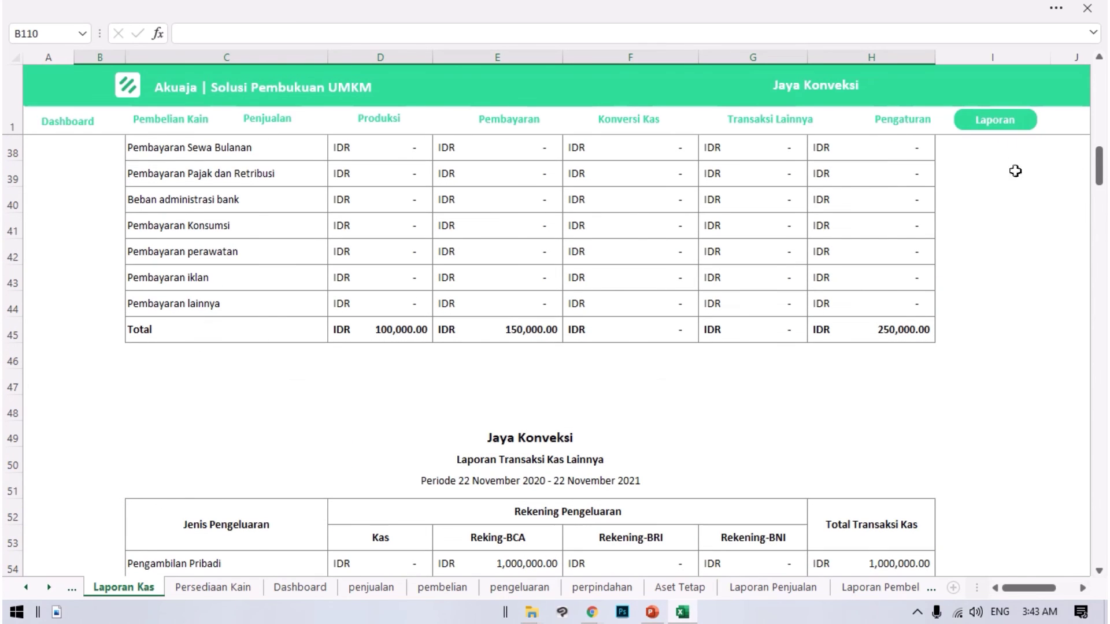
scroll(1006, 240, "up", 3)
scroll(996, 171, "up", 5)
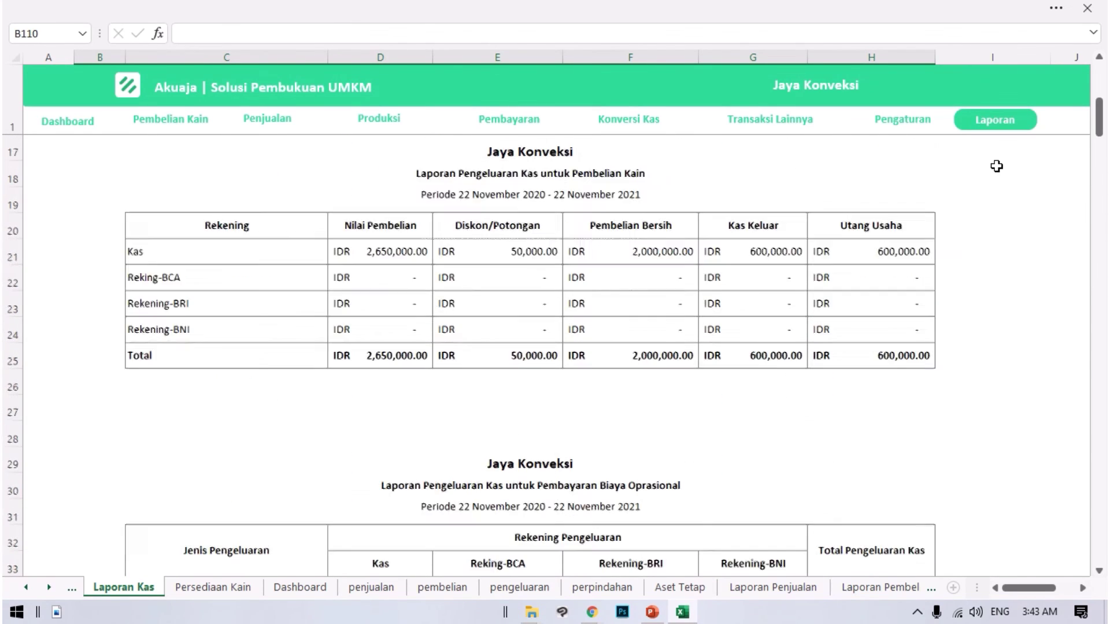
left_click(995, 134)
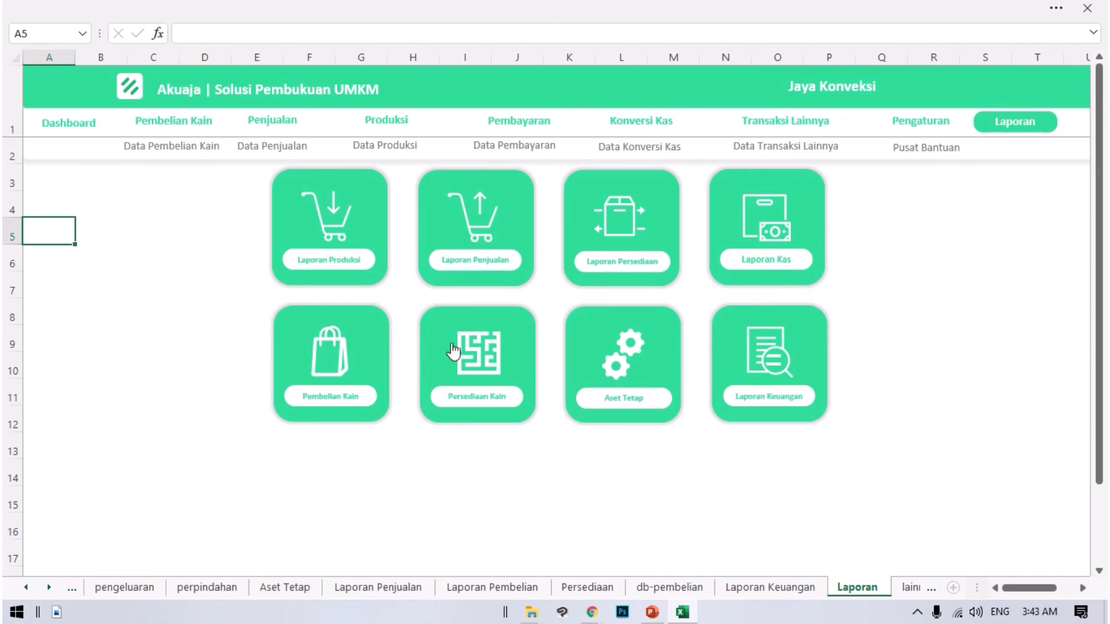
left_click(335, 352)
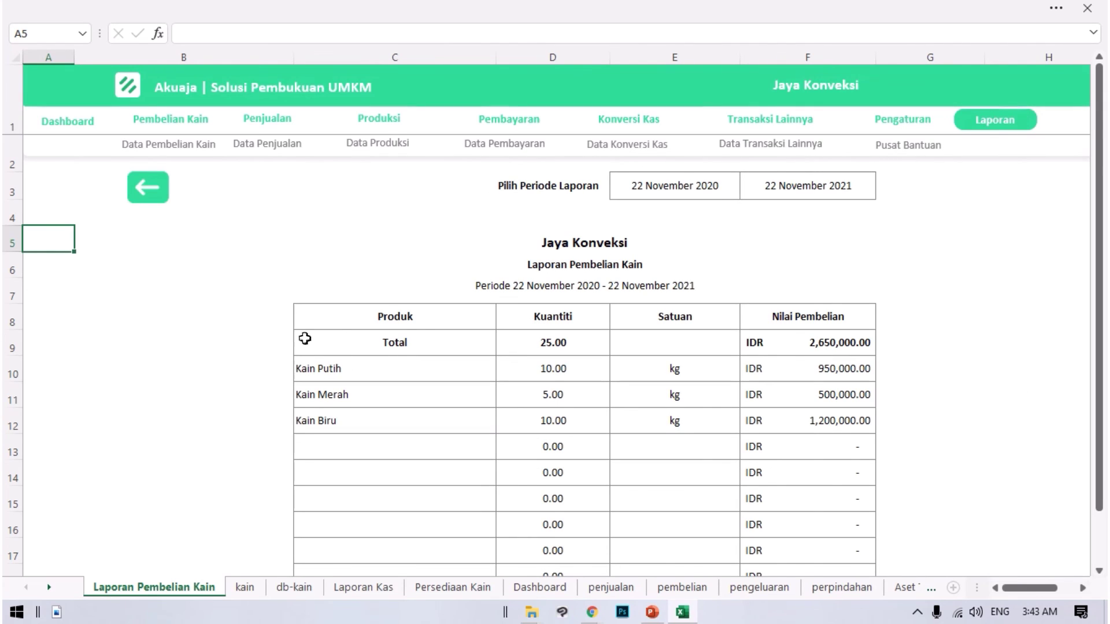
left_click(682, 191)
left_click(806, 190)
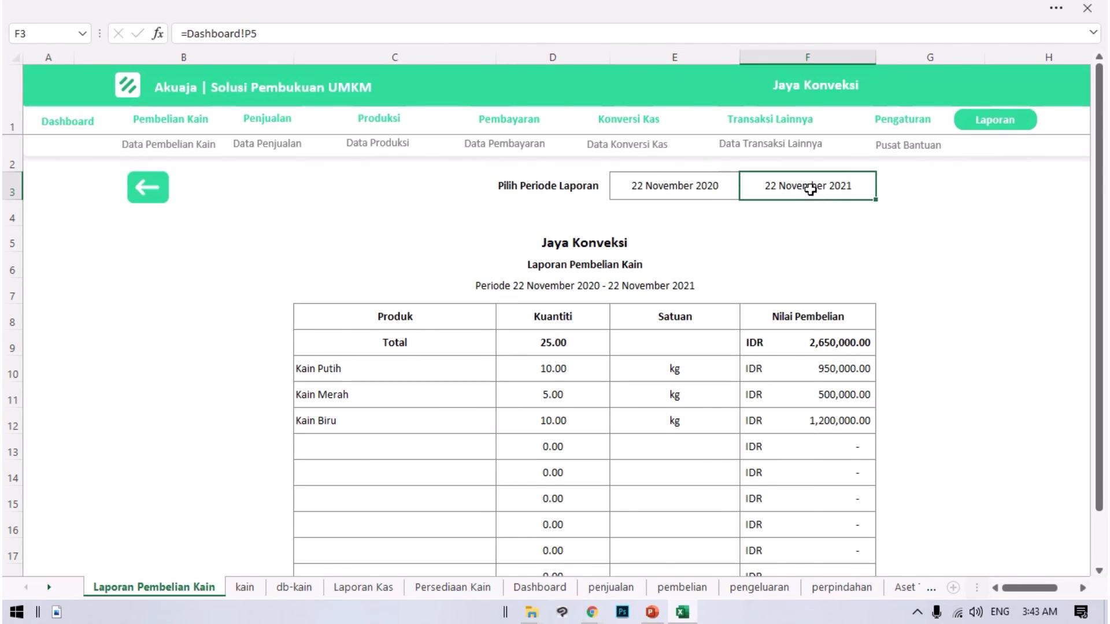
left_click(657, 185)
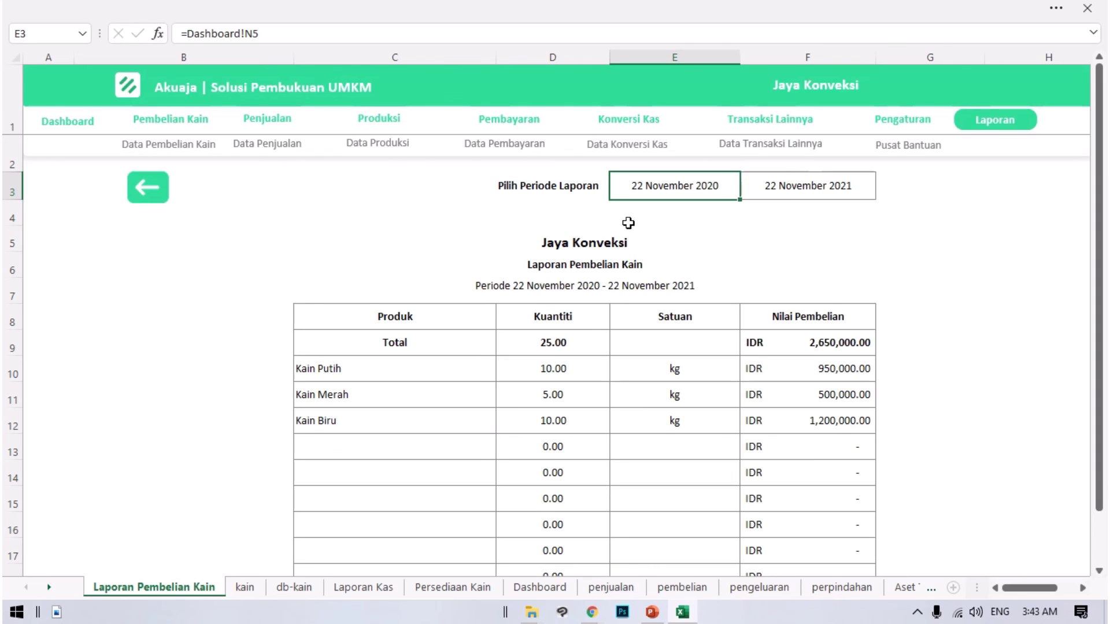
- Check Kain Putih's quantity, unit and purchase value, and the cells that feed the Nilai Pembelian total
left_click_drag(327, 370, 736, 372)
left_click_drag(541, 363, 651, 376)
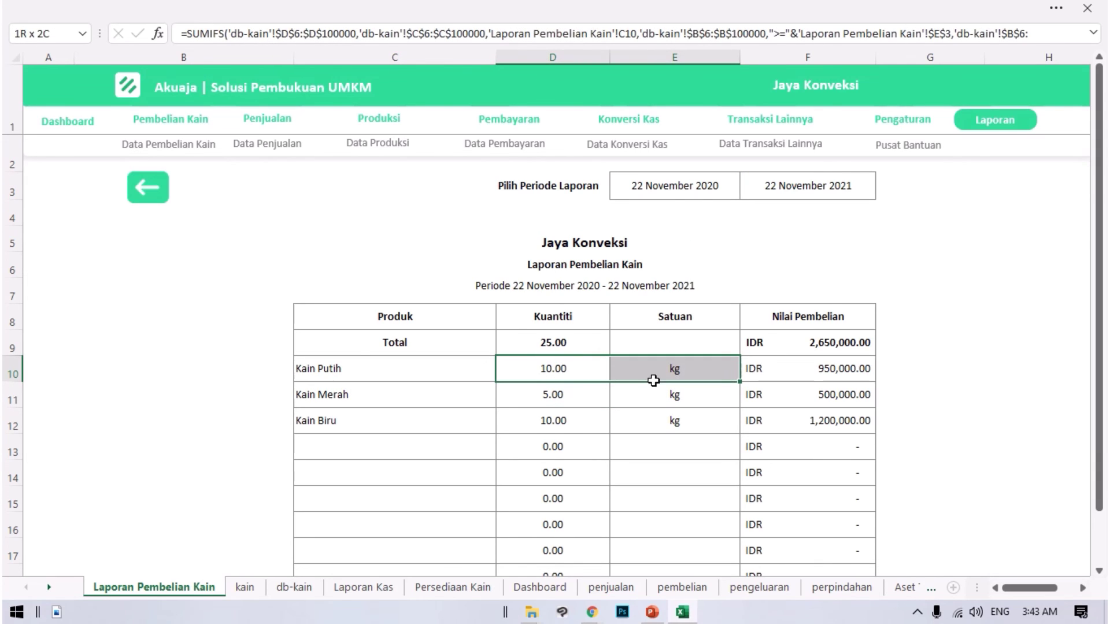
left_click(861, 371)
scroll(676, 360, "down", 1)
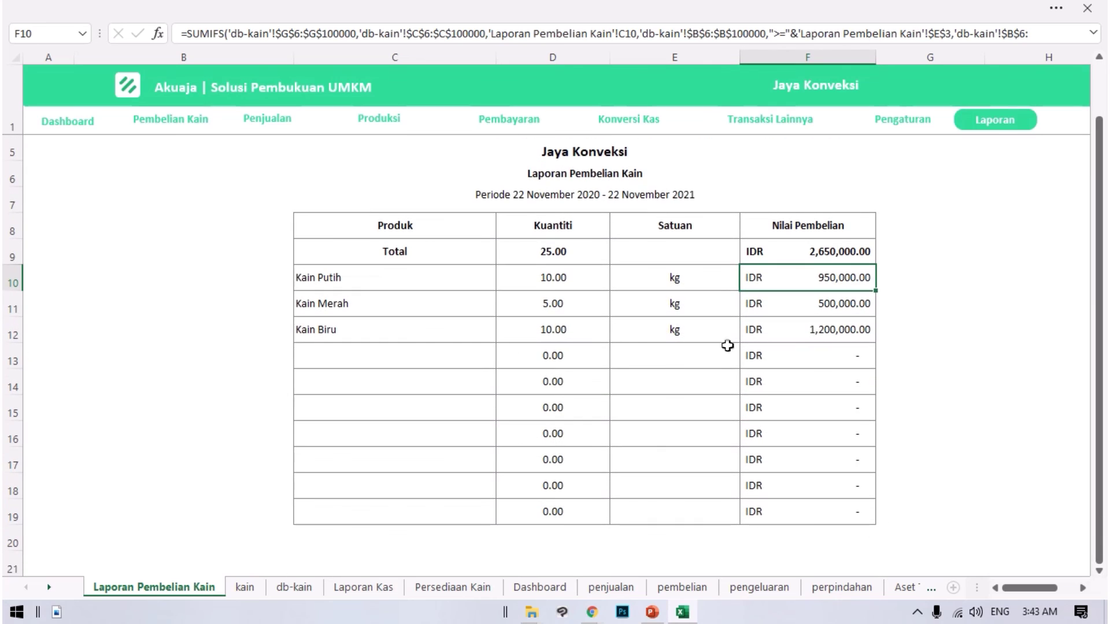
double_click(846, 253)
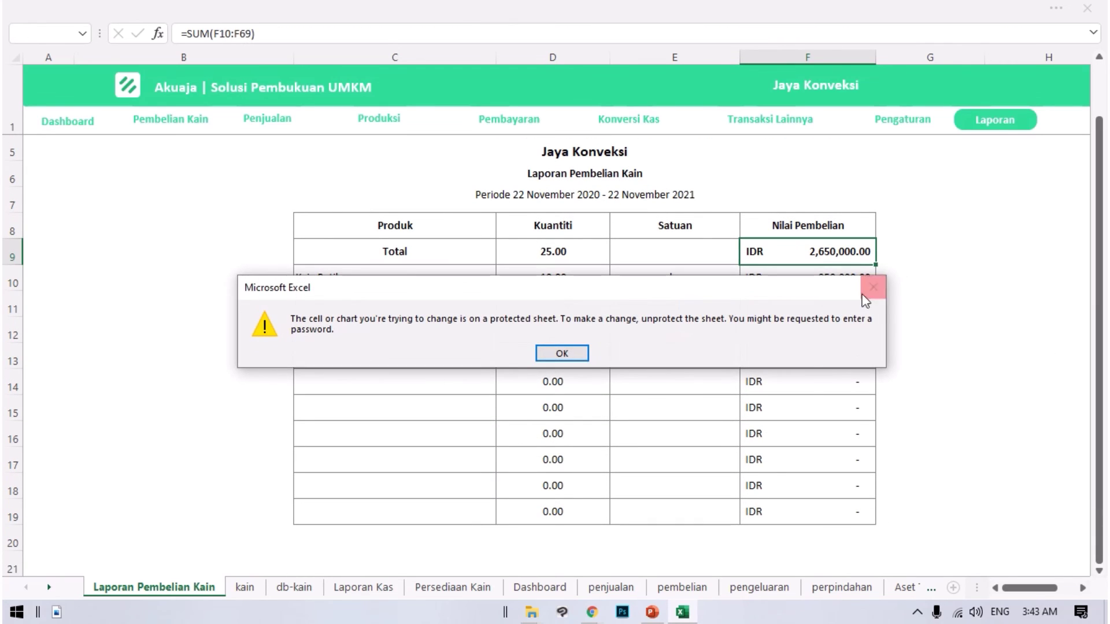
left_click(868, 287)
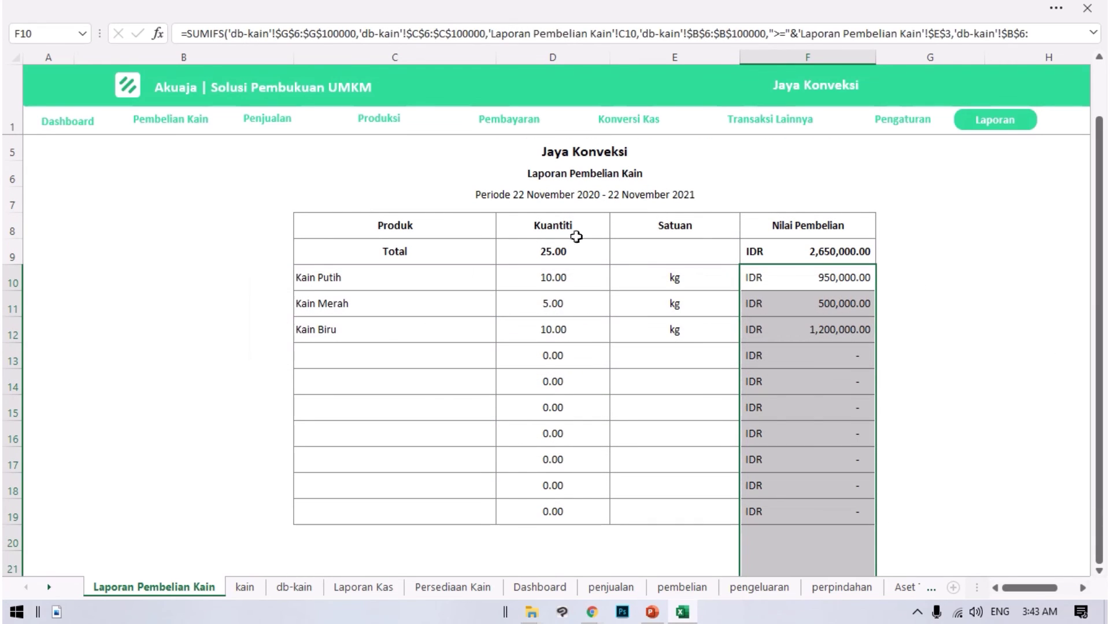
- Inspect the formulas in the Kain Putih row, reading the full SUMIFS formula of its Nilai Pembelian cell
left_click(543, 268)
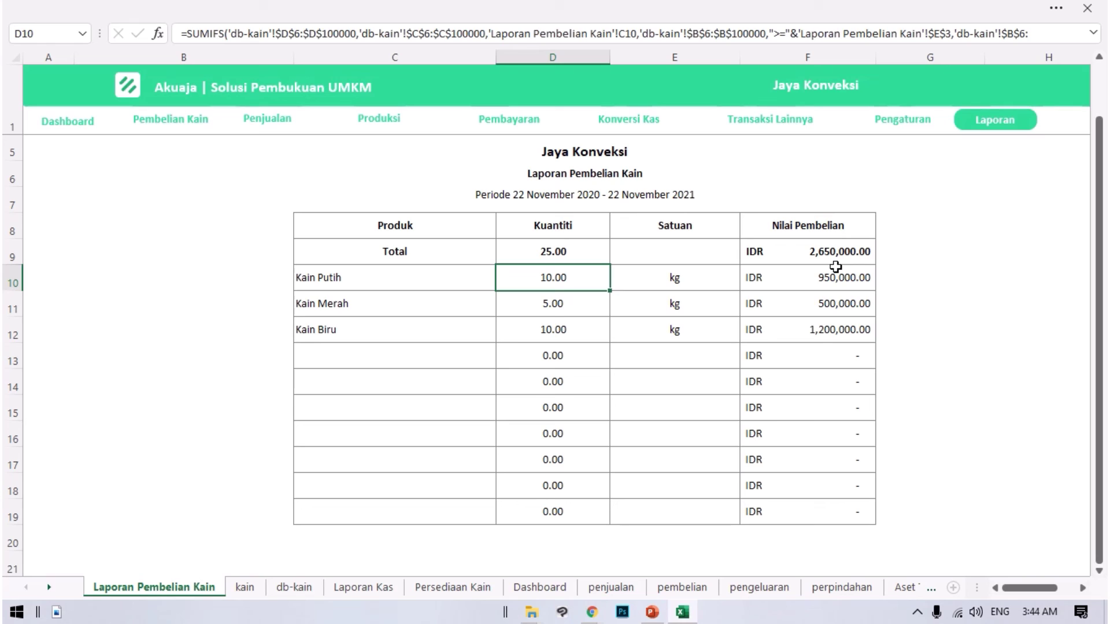
left_click(406, 280)
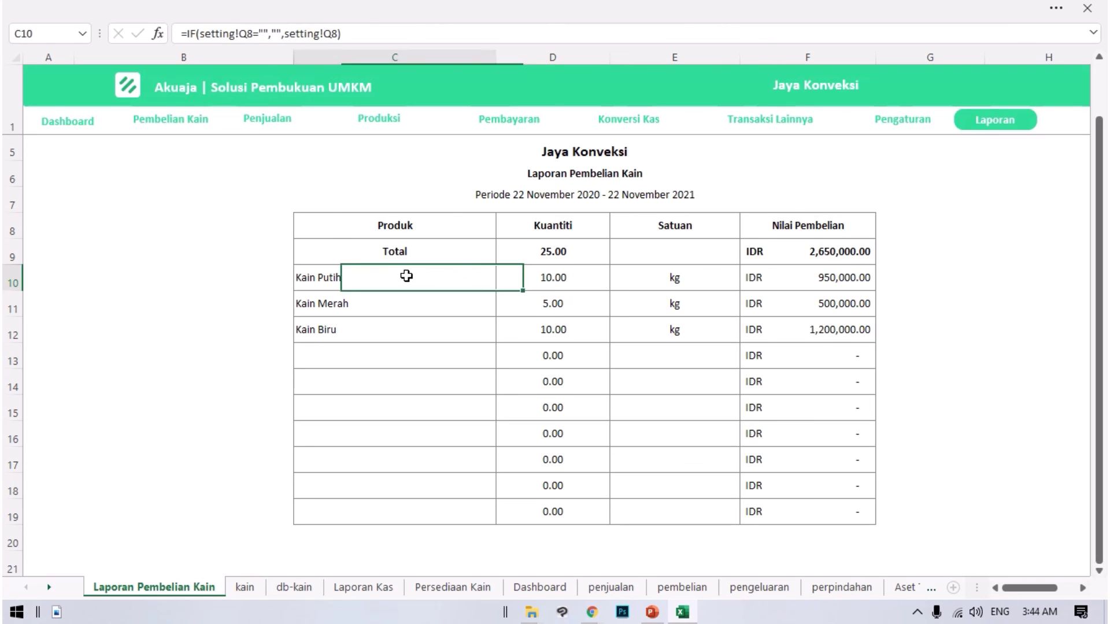
left_click(619, 295)
left_click(769, 287)
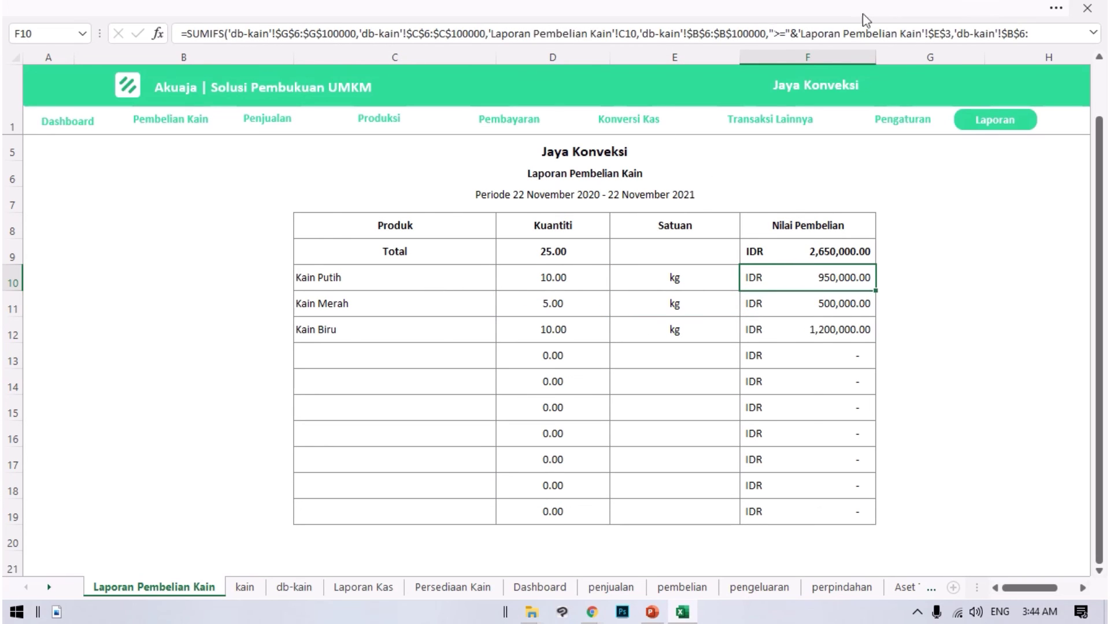
left_click(1092, 35)
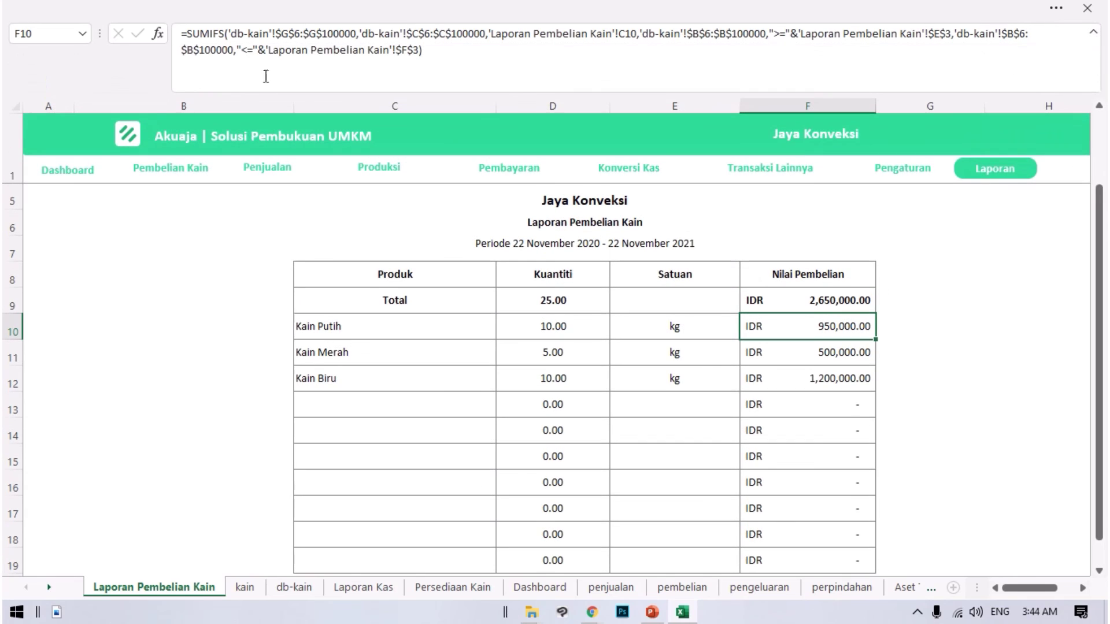
left_click(1093, 32)
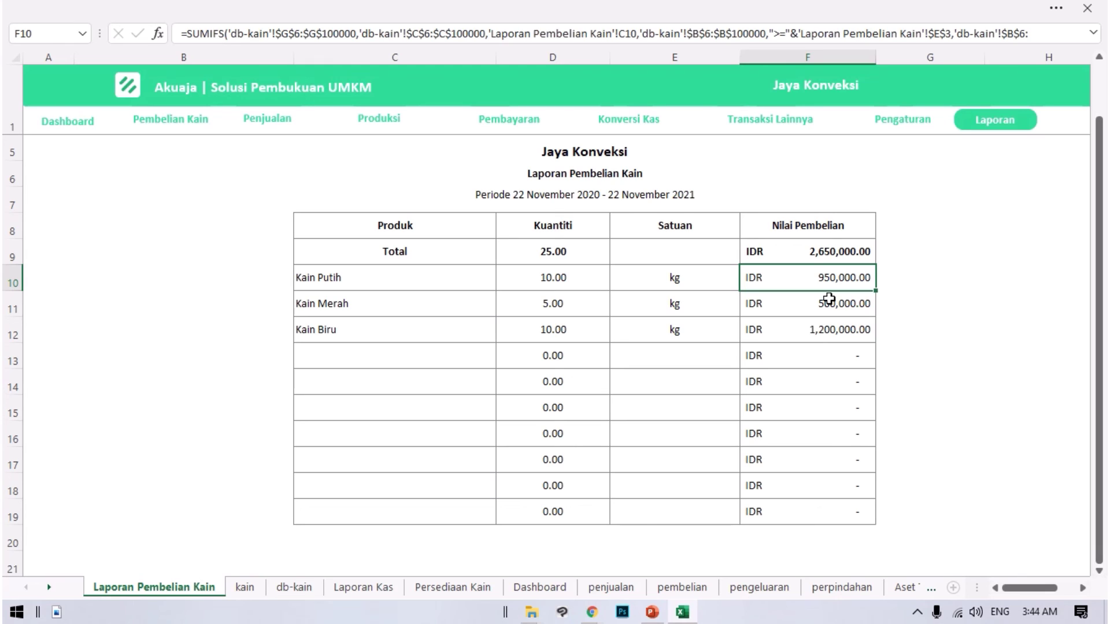
- Try to delete the Nilai Pembelian formulas of Kain Putih and Kain Merah in the fabric purchase report
right_click(851, 278)
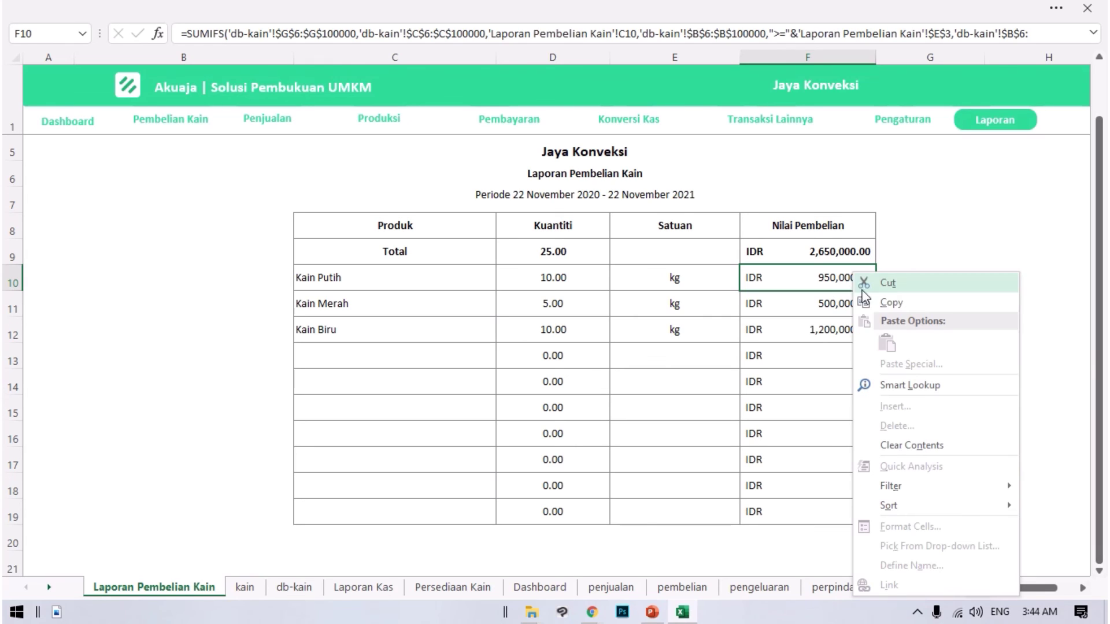
left_click(804, 327)
key("Delete")
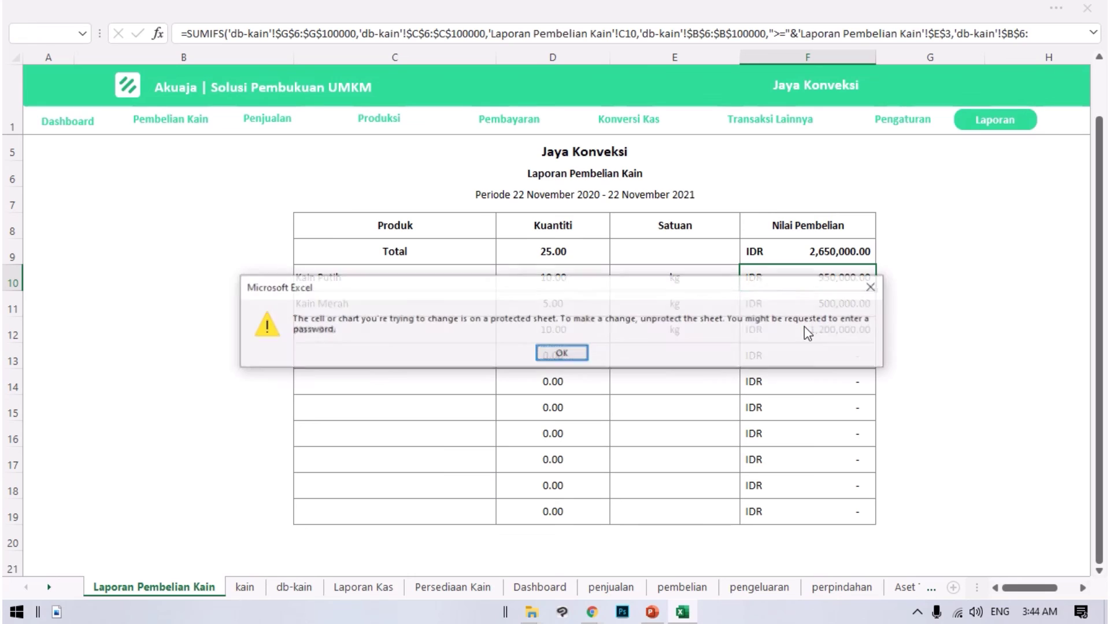
key("Return")
key("Return")
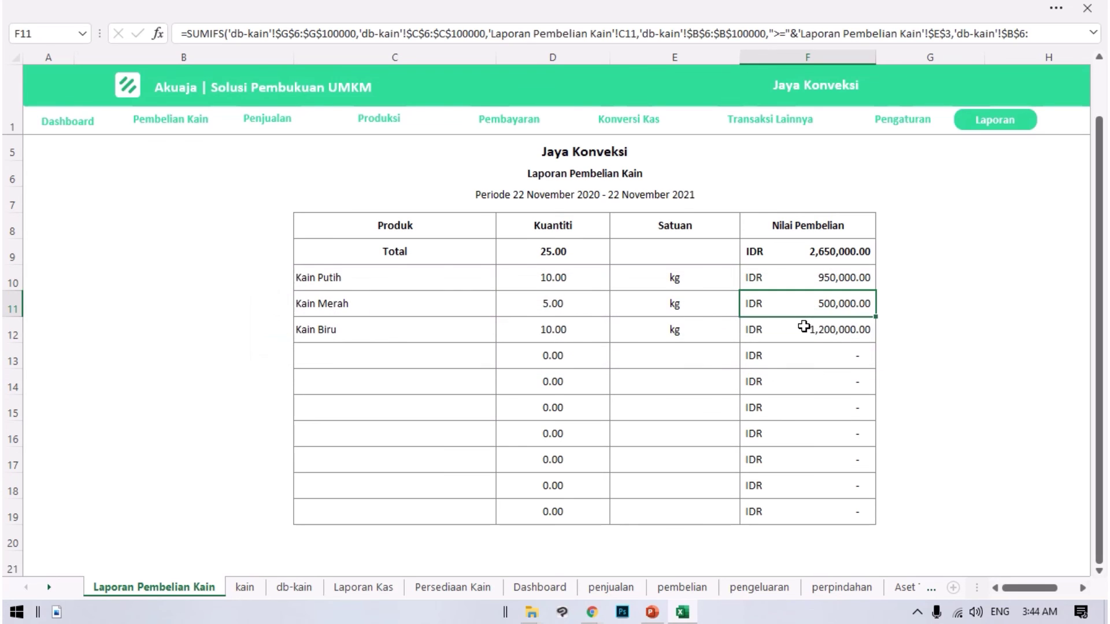
key("Delete")
key("Return")
- Leave the fabric purchase report and open the Persediaan Kain stock report
scroll(943, 161, "up", 1)
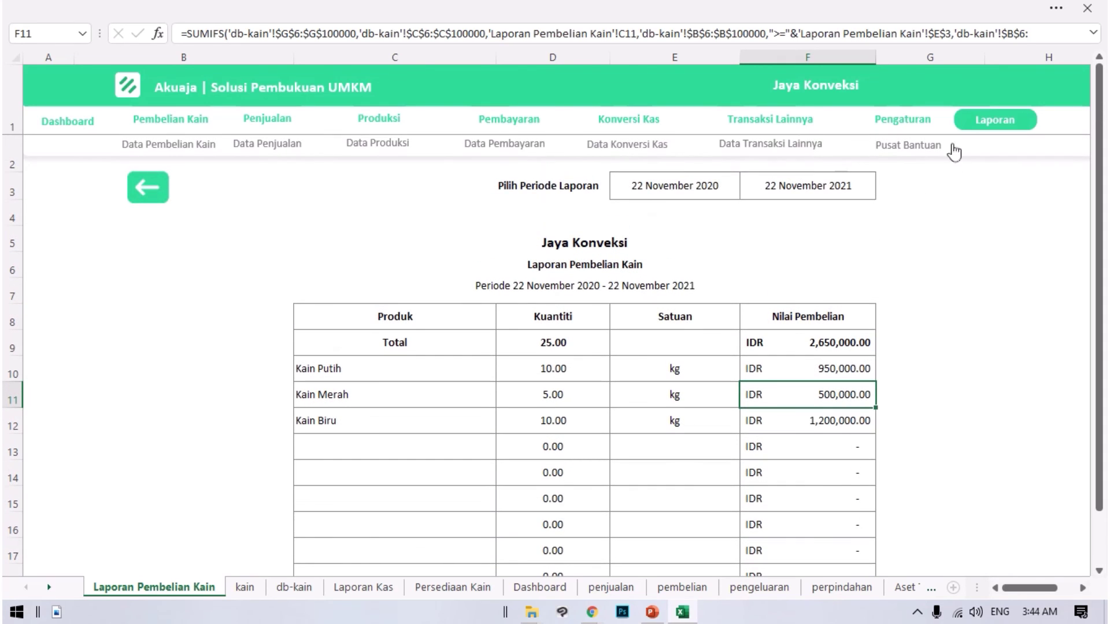
left_click(976, 124)
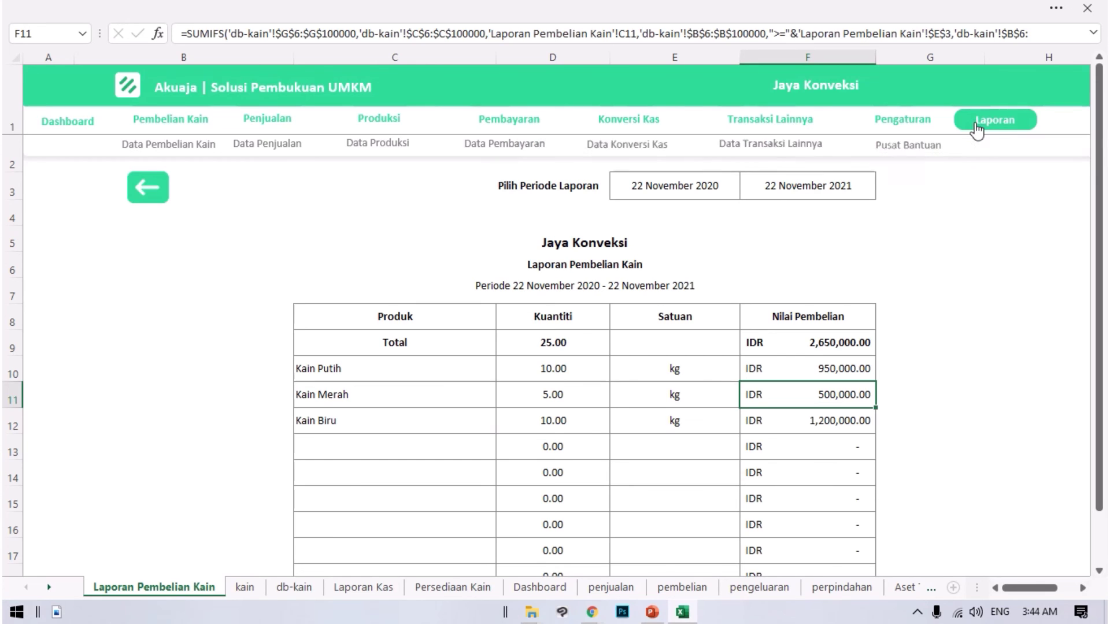
left_click(433, 381)
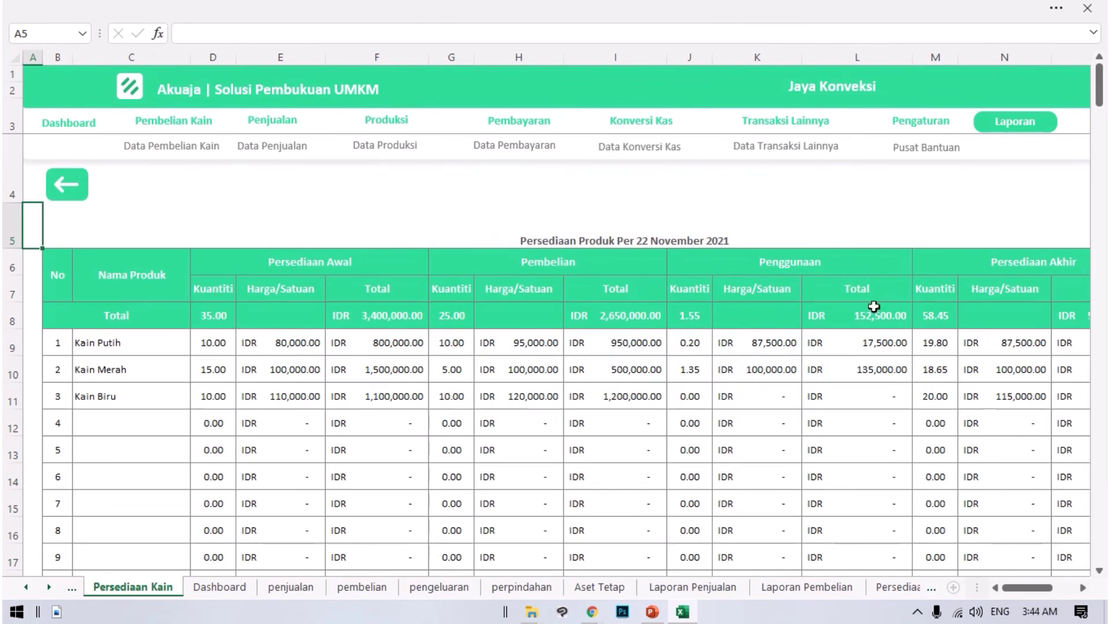
mouse_move(1045, 591)
left_mouse_down()
mouse_move(1070, 590)
mouse_move(1045, 589)
left_mouse_up()
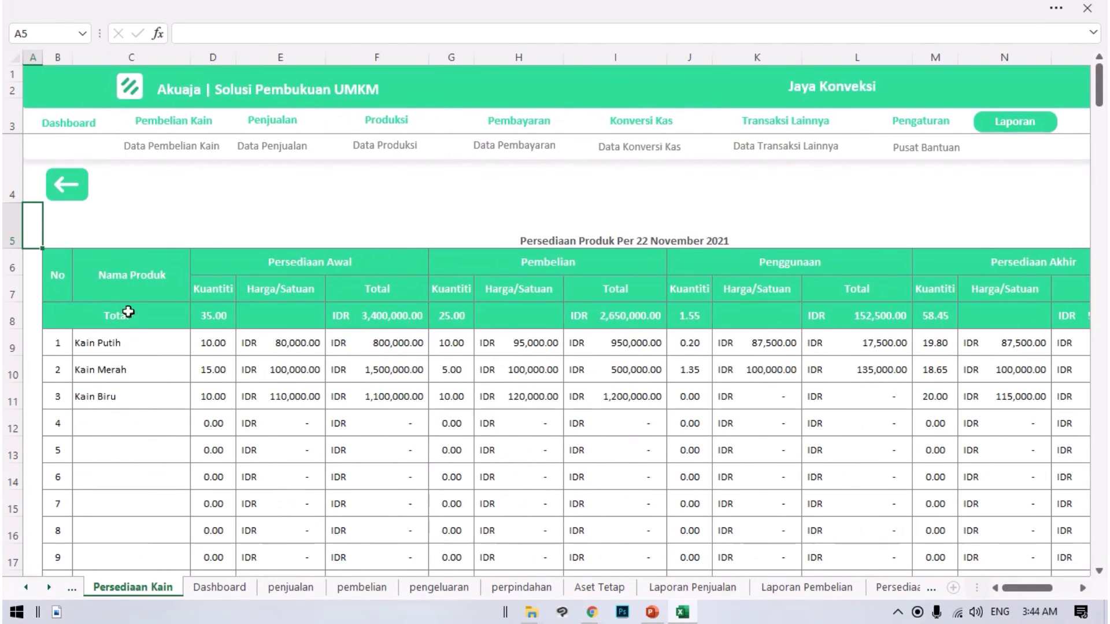
- Examine the product names and the Persediaan Awal and Pembelian column groups in the fabric stock report
left_click_drag(154, 265, 175, 428)
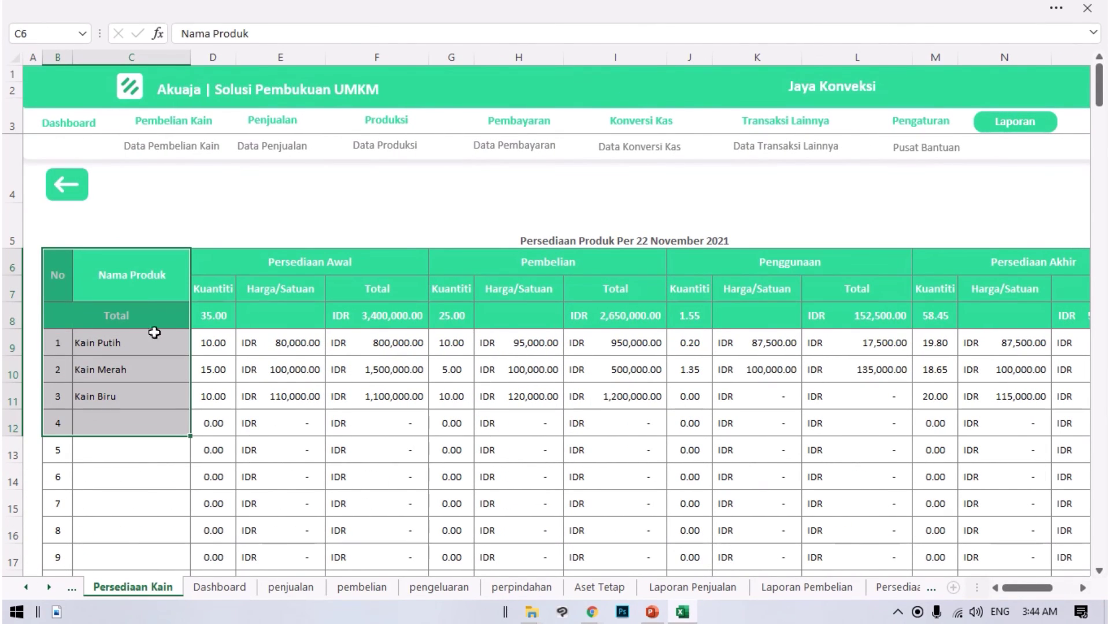
left_click_drag(134, 268, 173, 428)
left_click(258, 264)
left_click_drag(259, 264, 350, 431)
left_click_drag(545, 267, 624, 476)
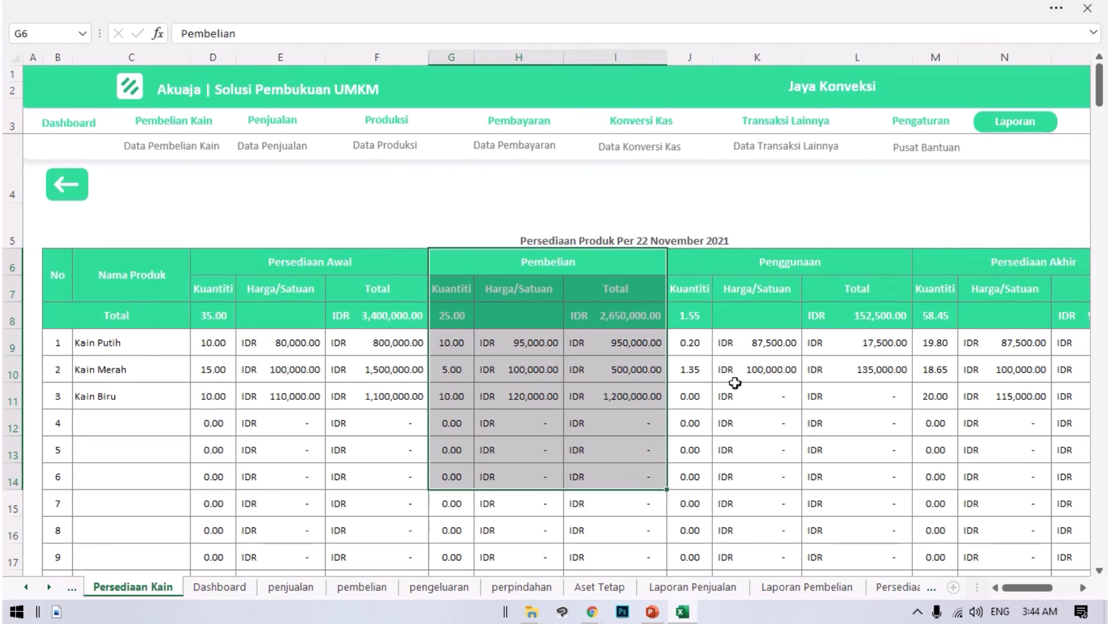
- Examine the Penggunaan and Persediaan Akhir groups, including the ending quantities of Kain Putih, Kain Merah and Kain Biru
left_click(757, 269)
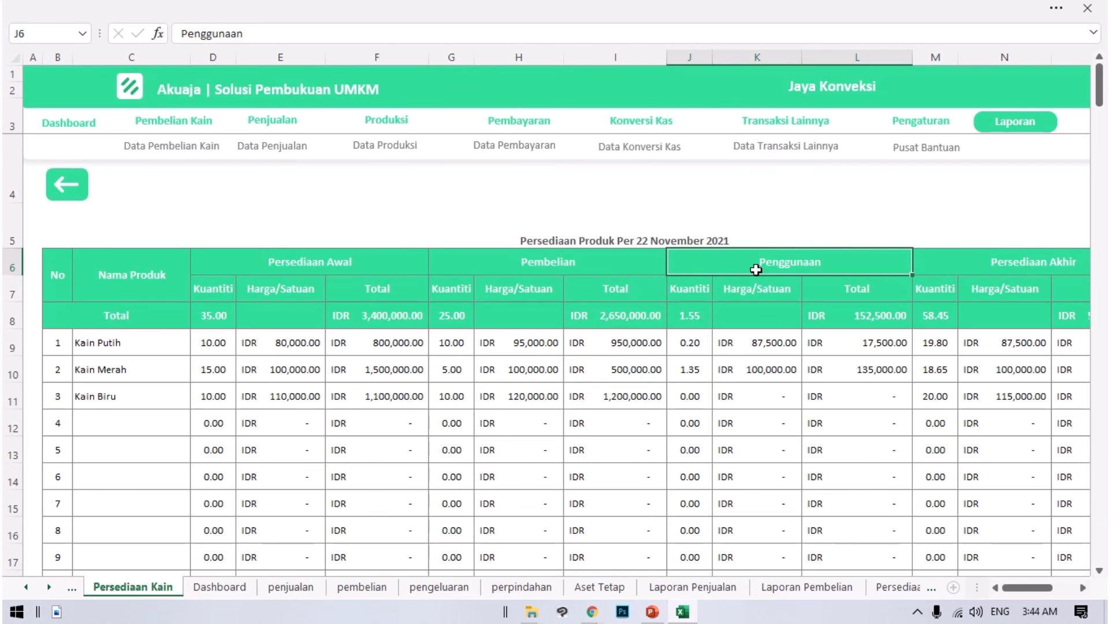
key("Right")
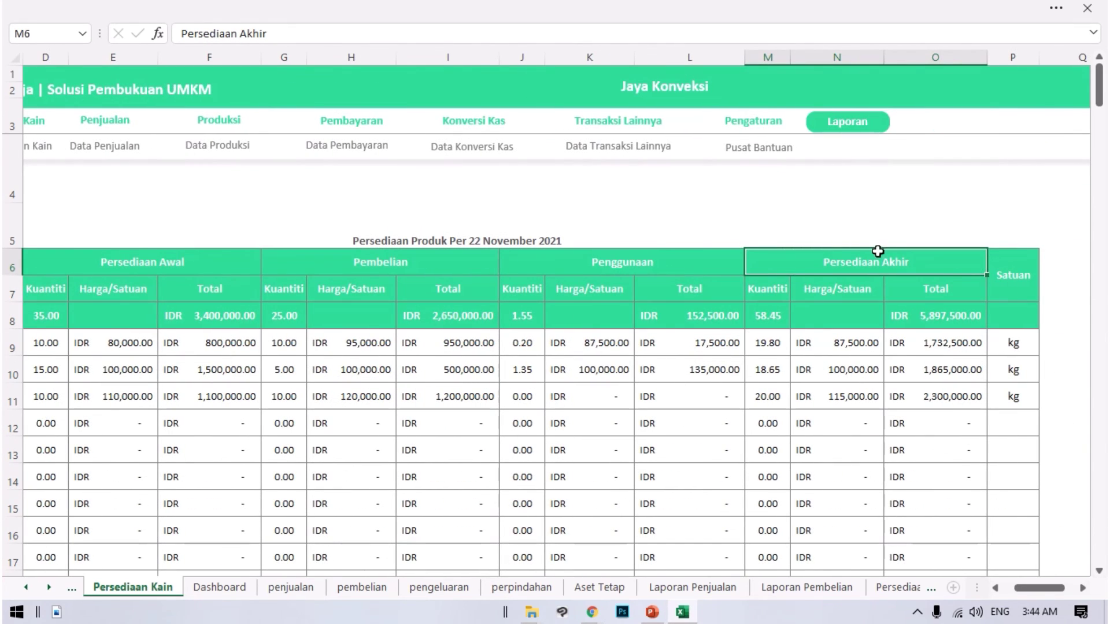
left_click_drag(763, 341, 767, 389)
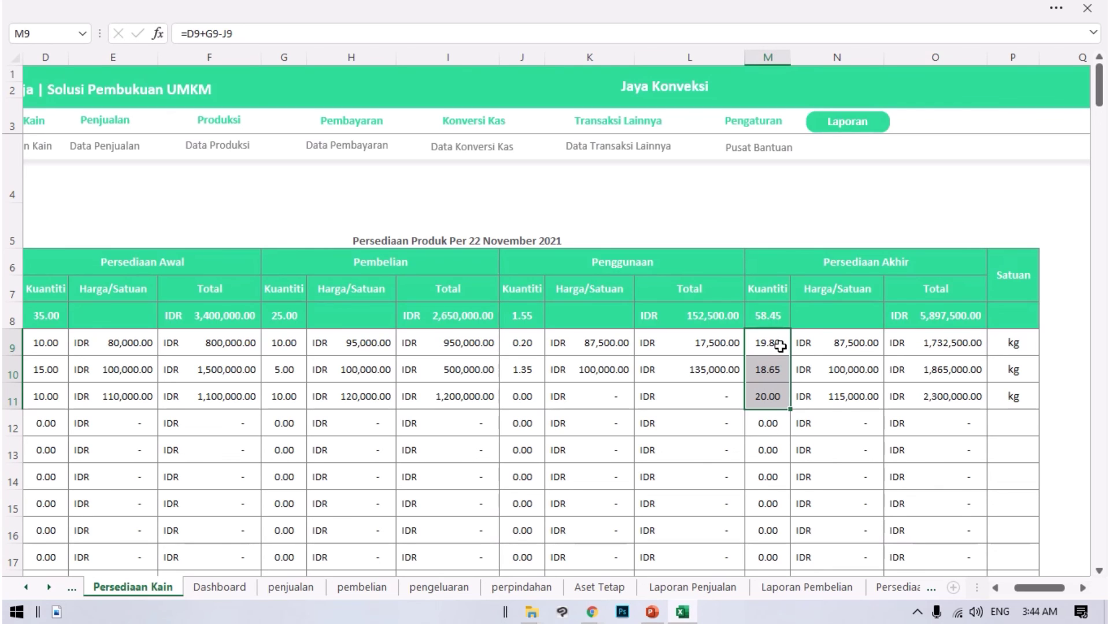
- Open the Aset Tetap report and check the acquisition price, accumulated depreciation and book value of the sewing machines
left_click(854, 122)
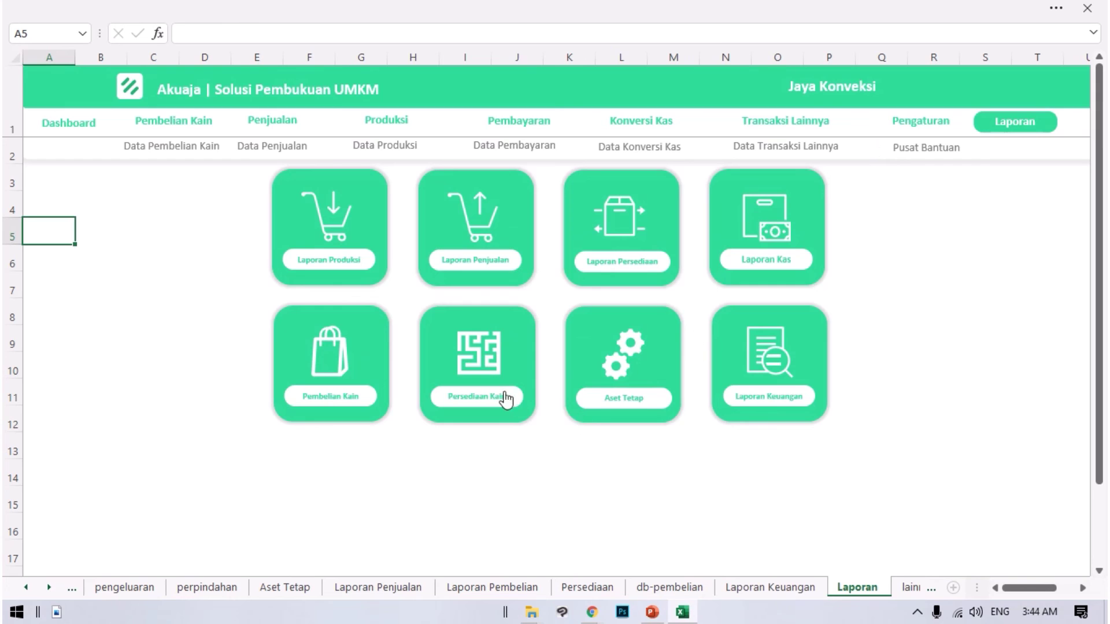
left_click(610, 373)
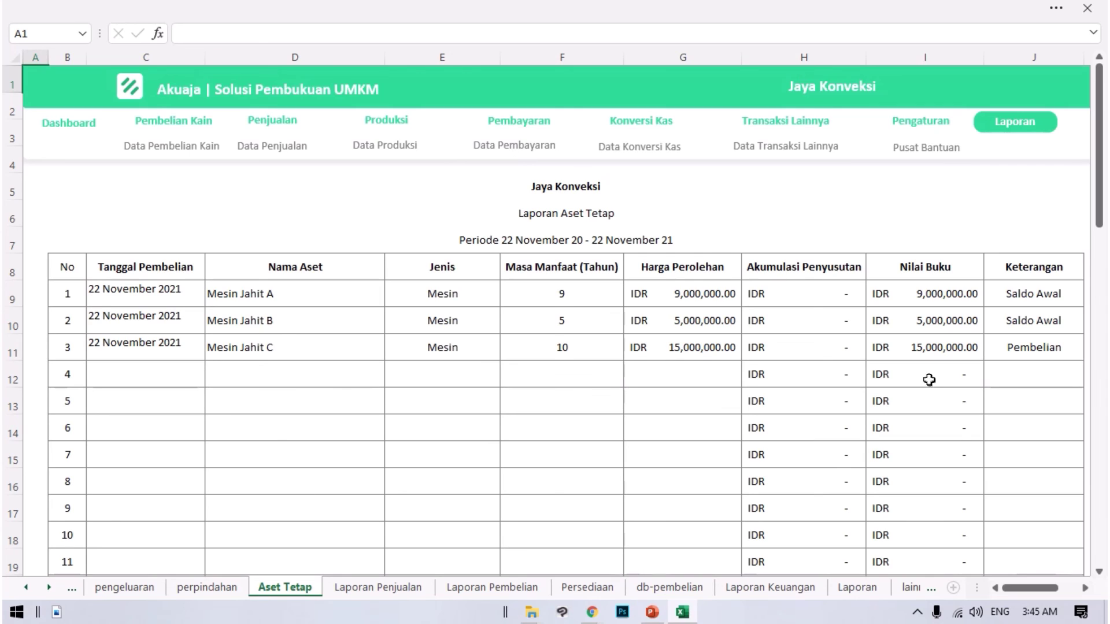
left_click(686, 276)
left_click_drag(818, 299, 804, 401)
left_click_drag(943, 297, 925, 402)
- Check the Keterangan entries of Mesin Jahit A, B and C in the fixed asset report
left_click(1058, 299)
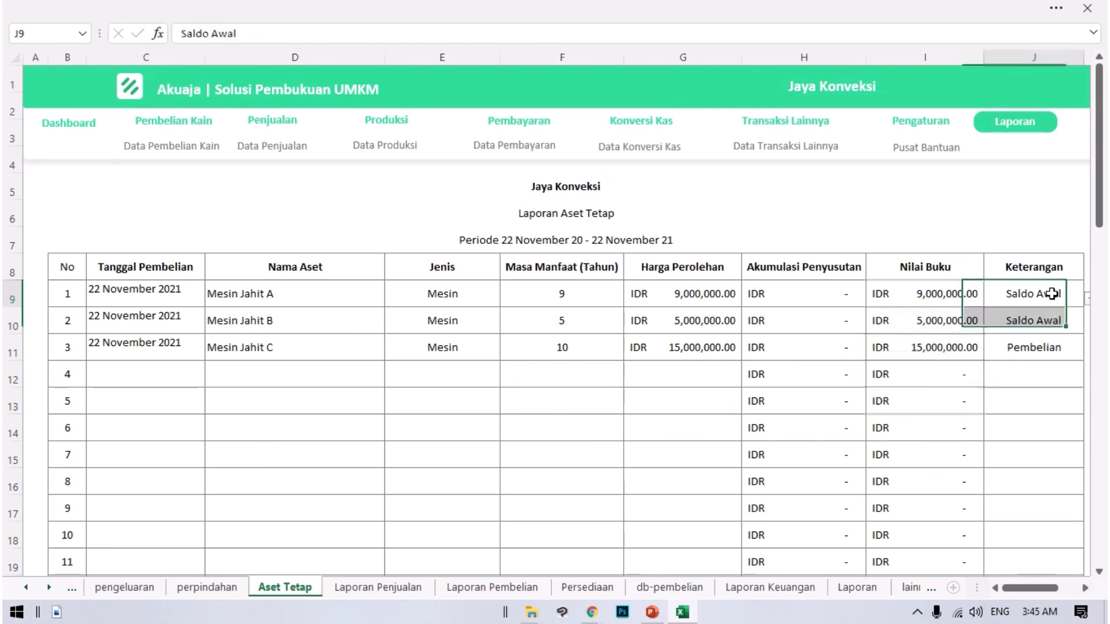
left_click(1063, 322)
left_click(1051, 289)
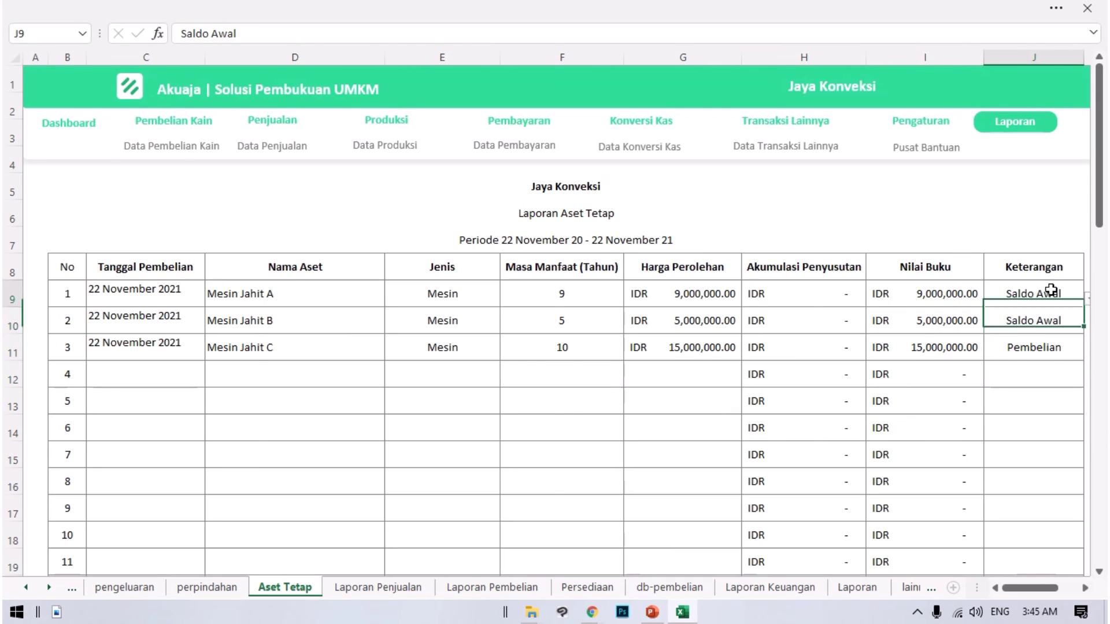
left_click(1041, 347)
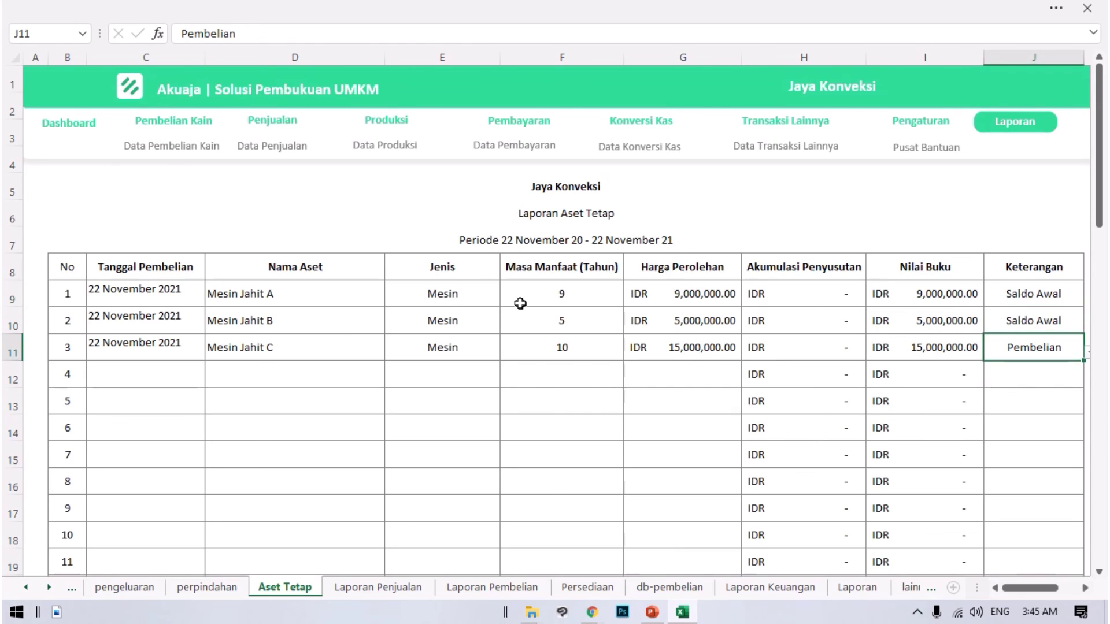
- Open the Laporan Keuangan report and look through its statements down to the Kewajiban + Modal section of the balance sheet
left_click(1016, 136)
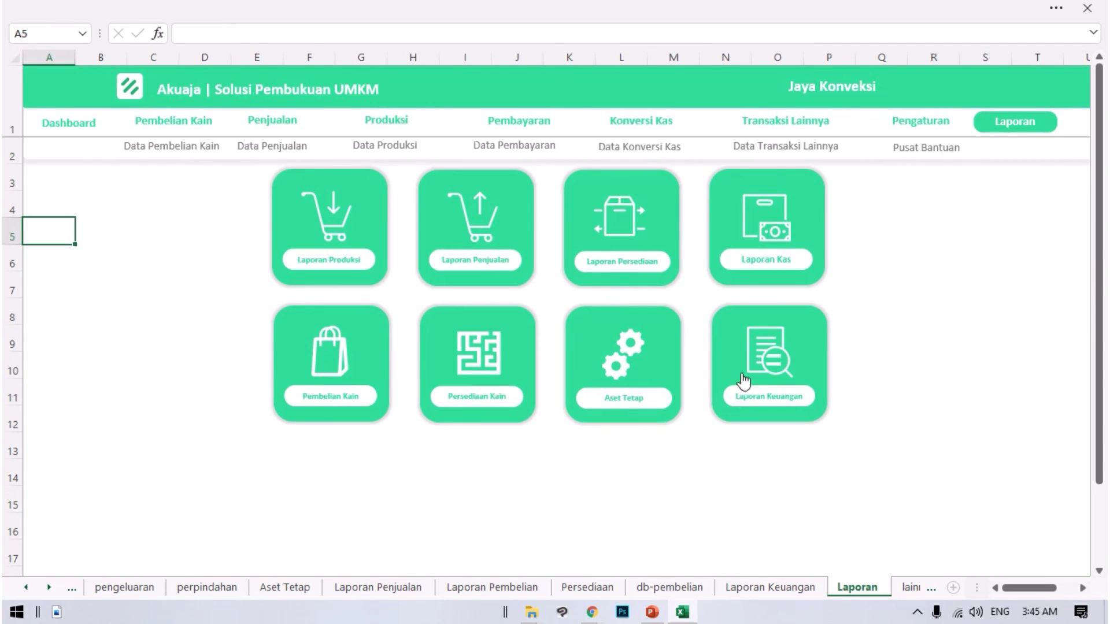
left_click(747, 386)
scroll(737, 338, "down", 10)
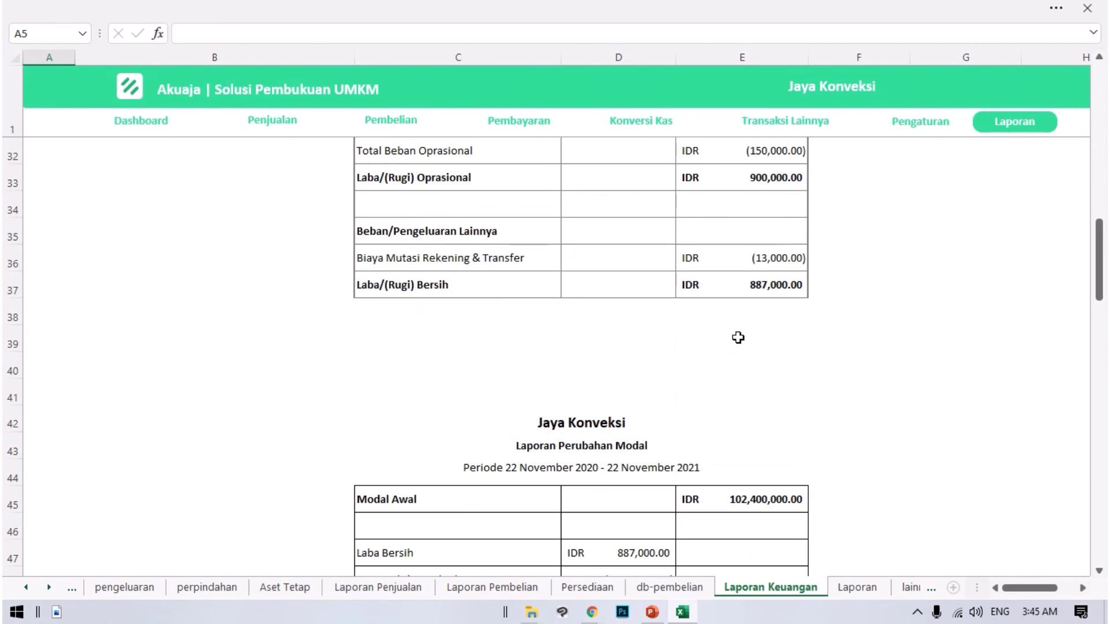
scroll(739, 338, "down", 10)
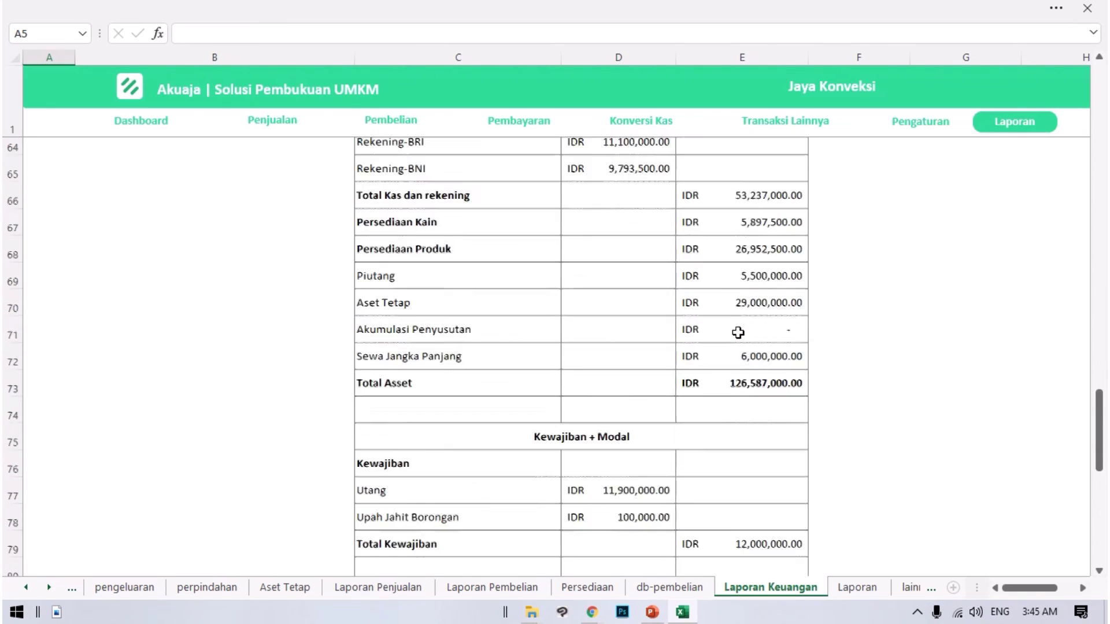
scroll(739, 333, "down", 4)
scroll(738, 328, "up", 2)
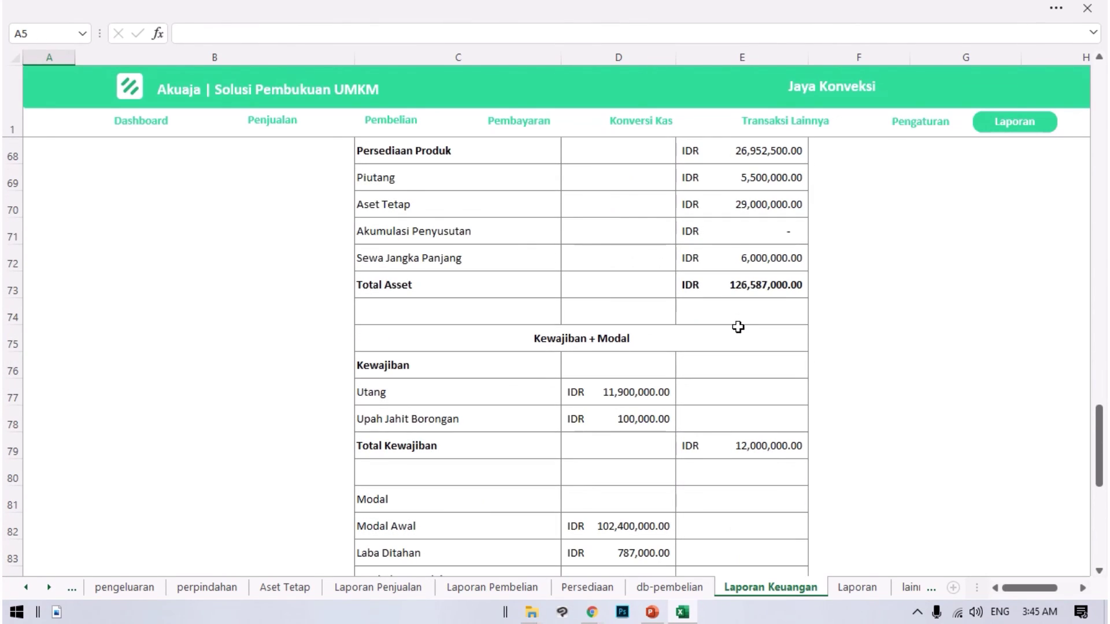
- Review the operating expenses and net profit section of the Laporan Laba Rugi statement
scroll(738, 328, "up", 18)
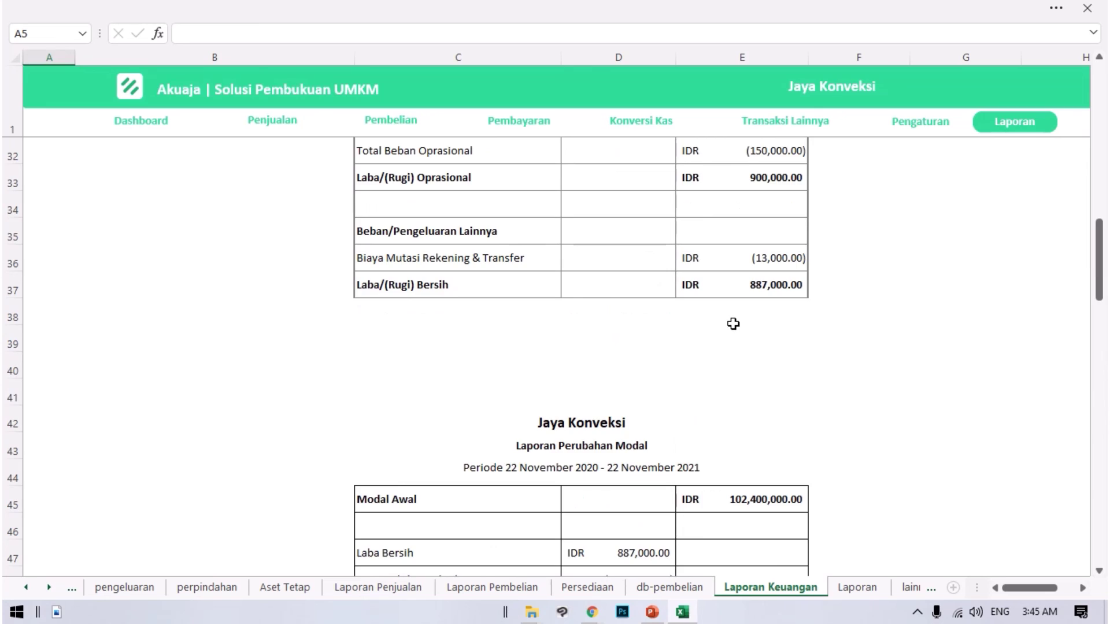
scroll(733, 324, "up", 5)
scroll(734, 324, "down", 3)
scroll(733, 324, "up", 2)
scroll(732, 324, "down", 6)
scroll(732, 324, "down", 4)
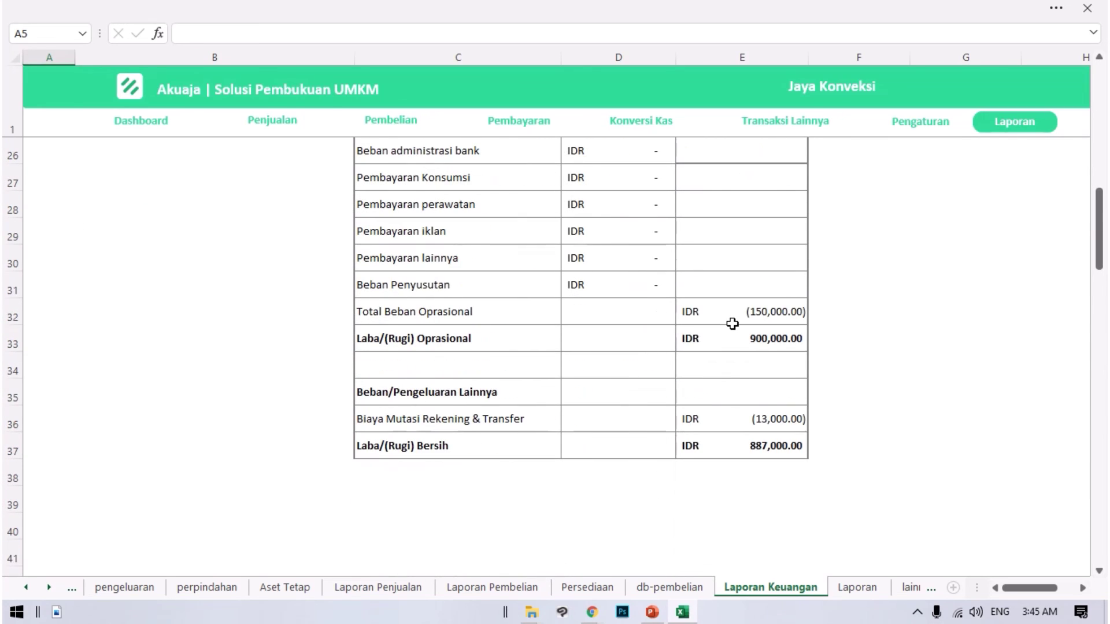
- Look over the Neraca and Laporan Perubahan Modal statements, returning to the report period and income section of Laporan Laba Rugi
scroll(730, 323, "down", 6)
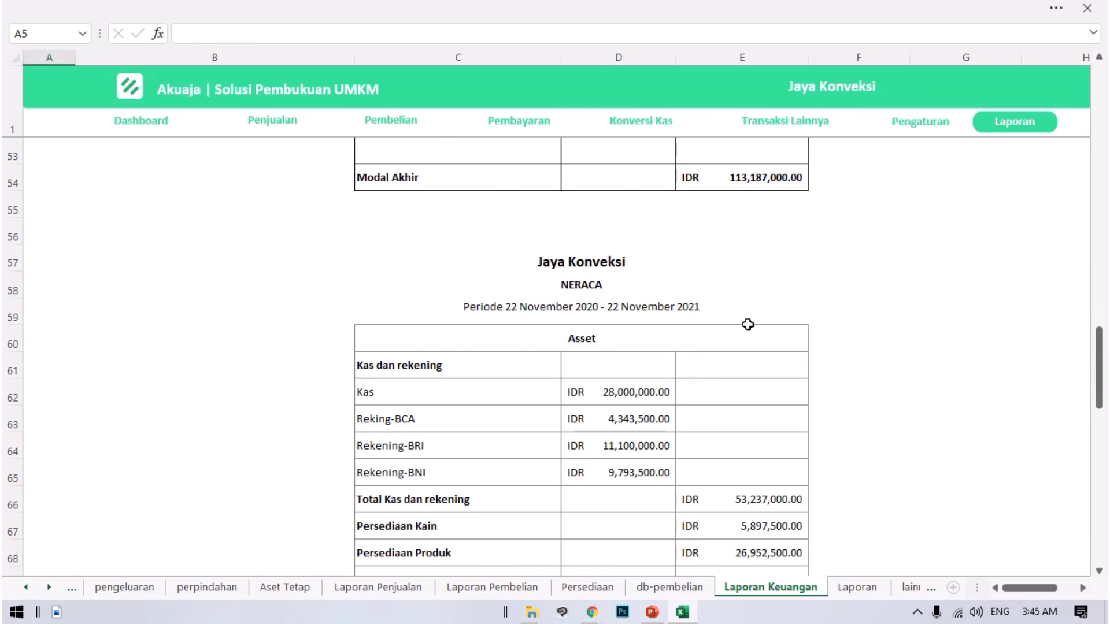
scroll(745, 325, "up", 7)
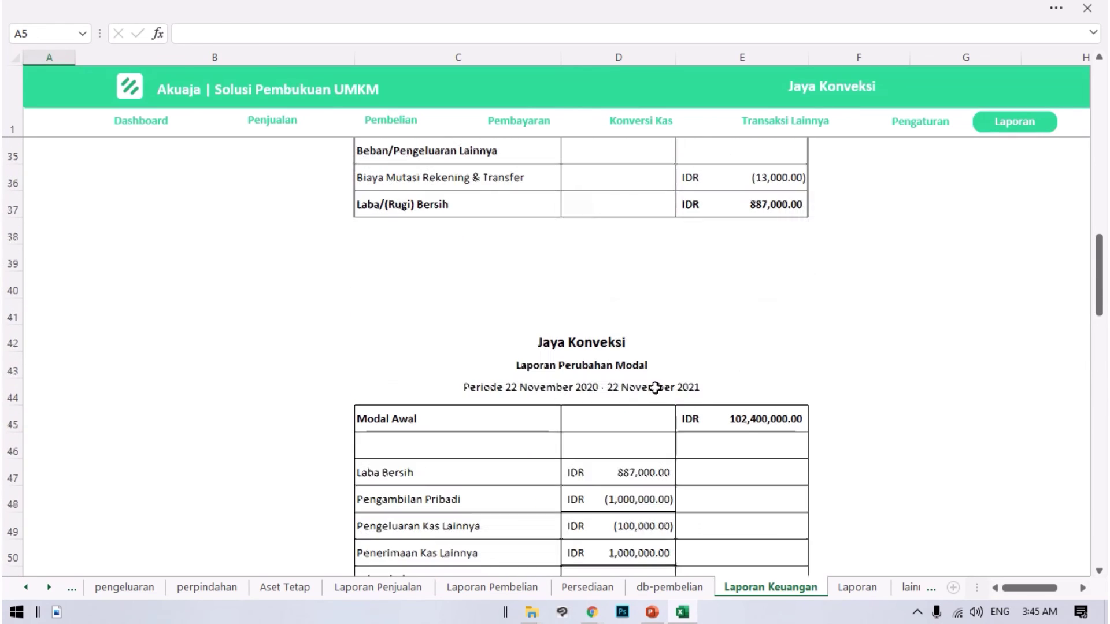
scroll(693, 373, "up", 2)
scroll(694, 370, "up", 6)
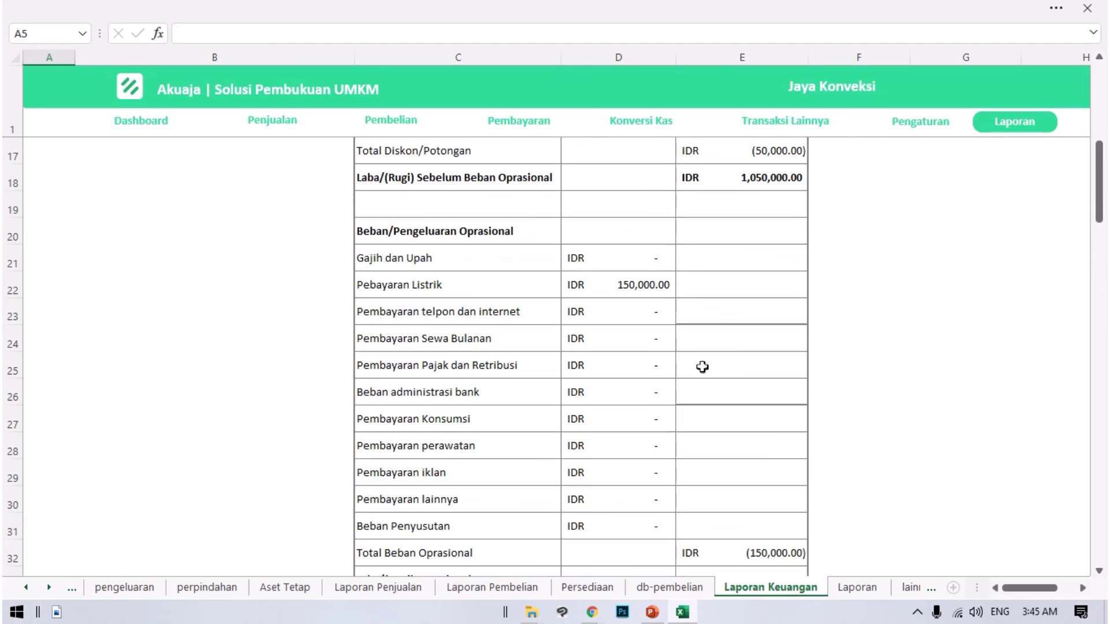
scroll(701, 368, "up", 3)
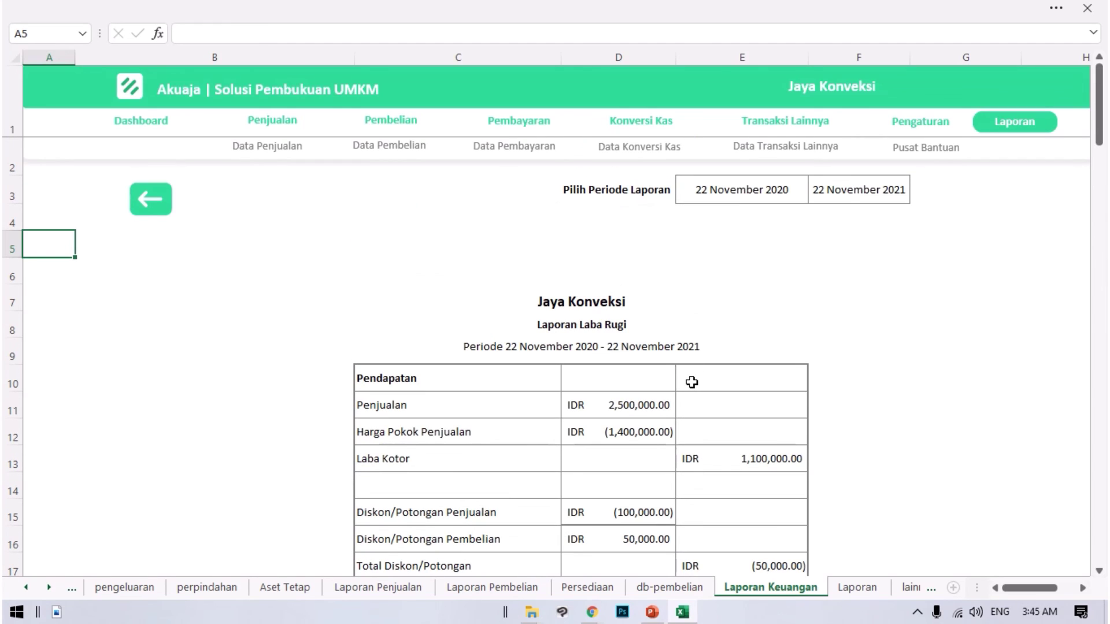